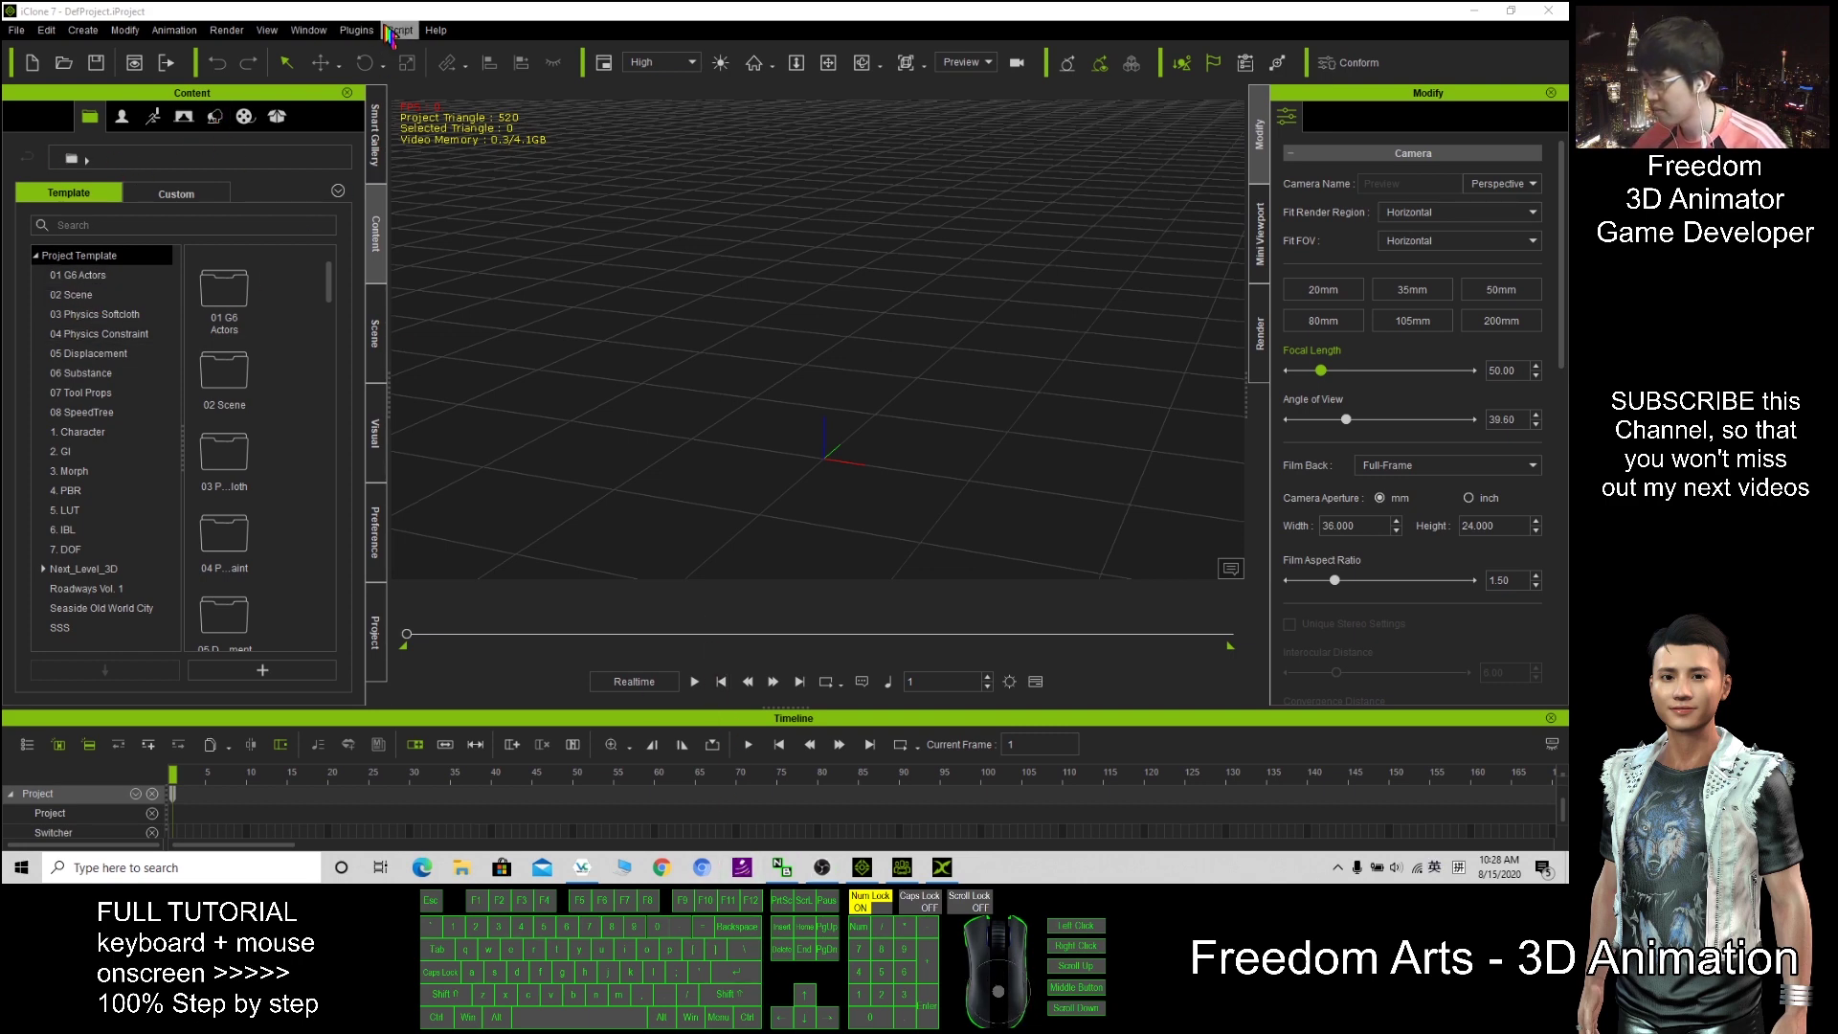
Step: Add the Box_004 prop from the Set template's 3D Blocks folder to the centre of the scene
{"action": "left_click", "coordinate": [218, 117]}
{"action": "left_click", "coordinate": [215, 117]}
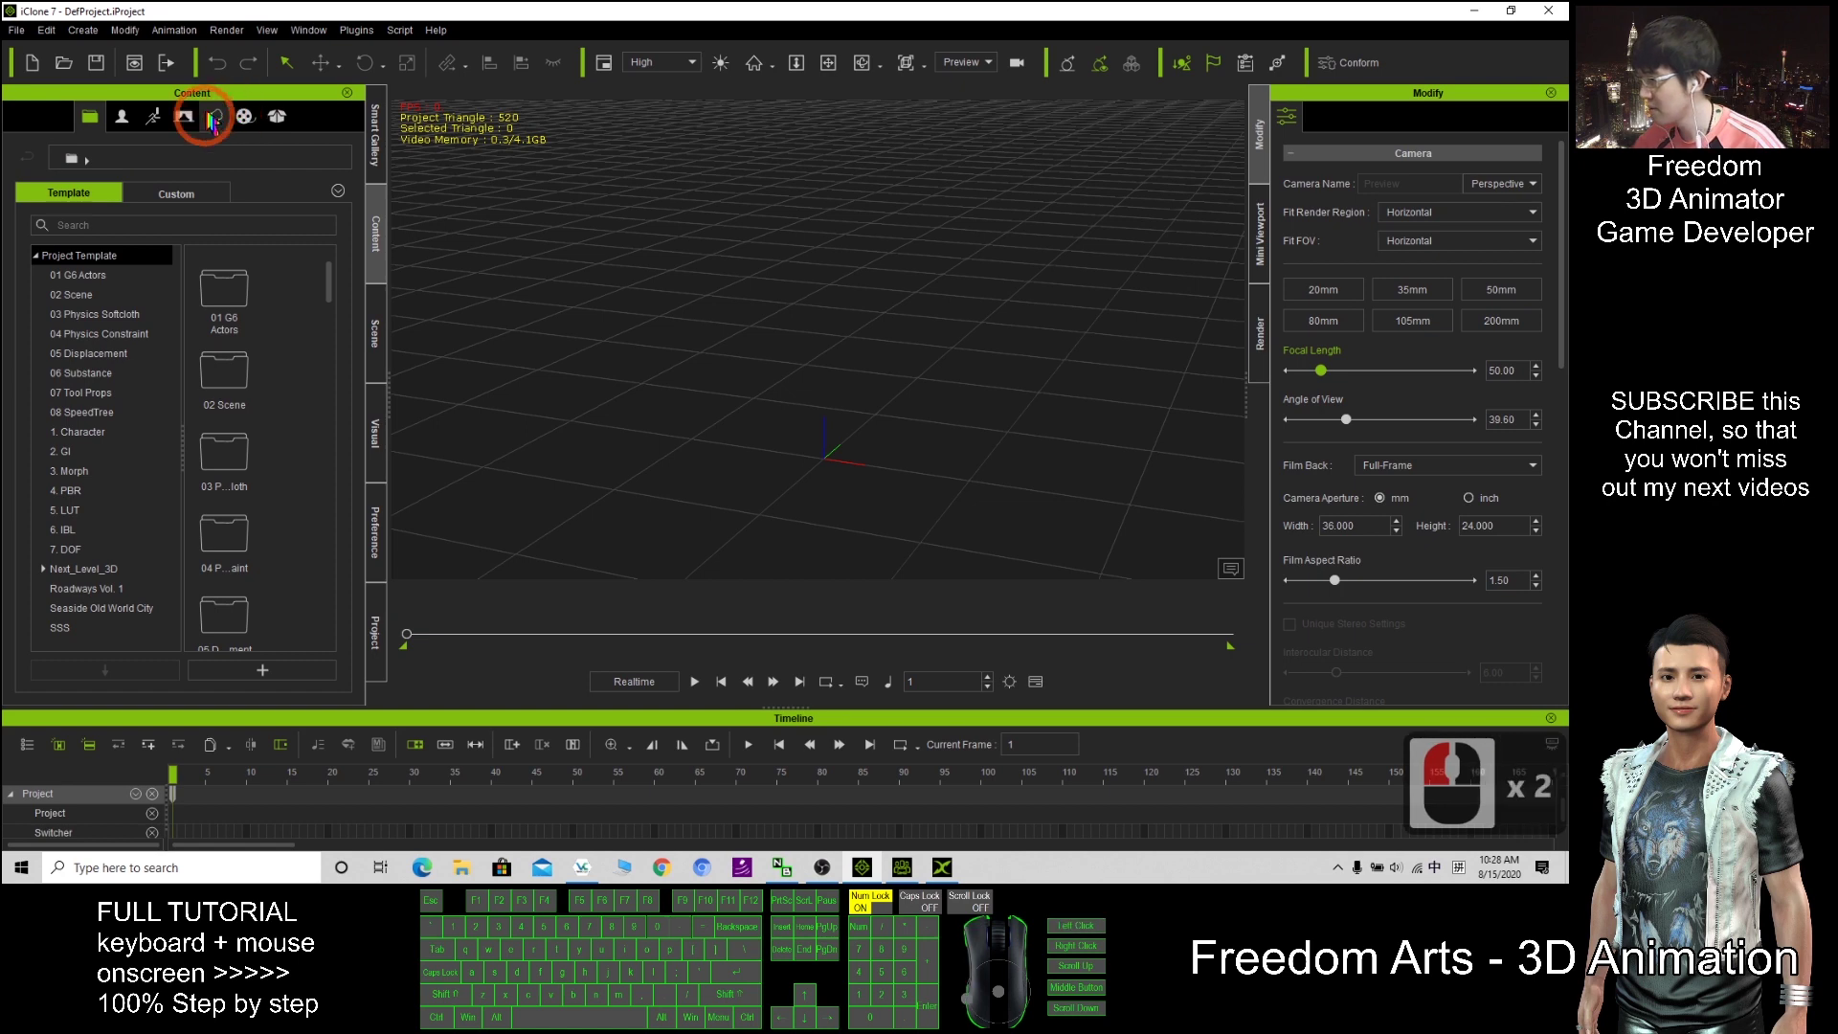
{"action": "left_click", "coordinate": [212, 118]}
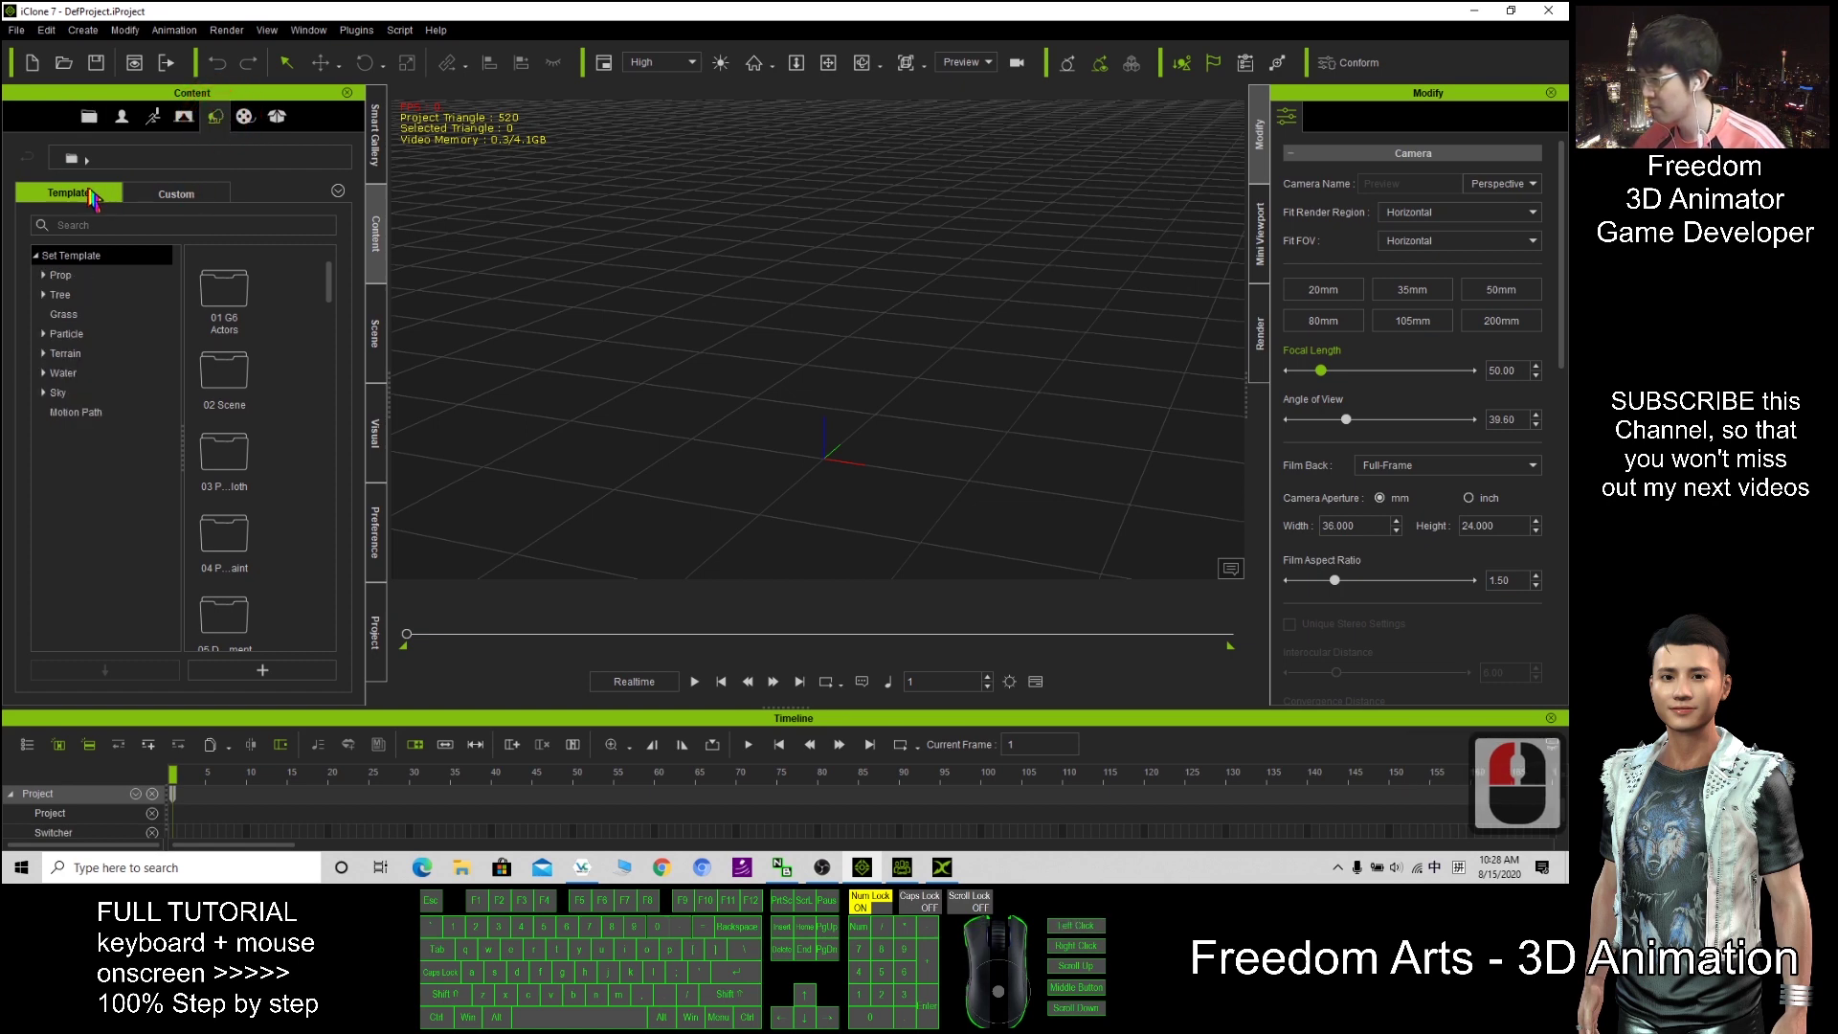
{"action": "double_click", "coordinate": [45, 275]}
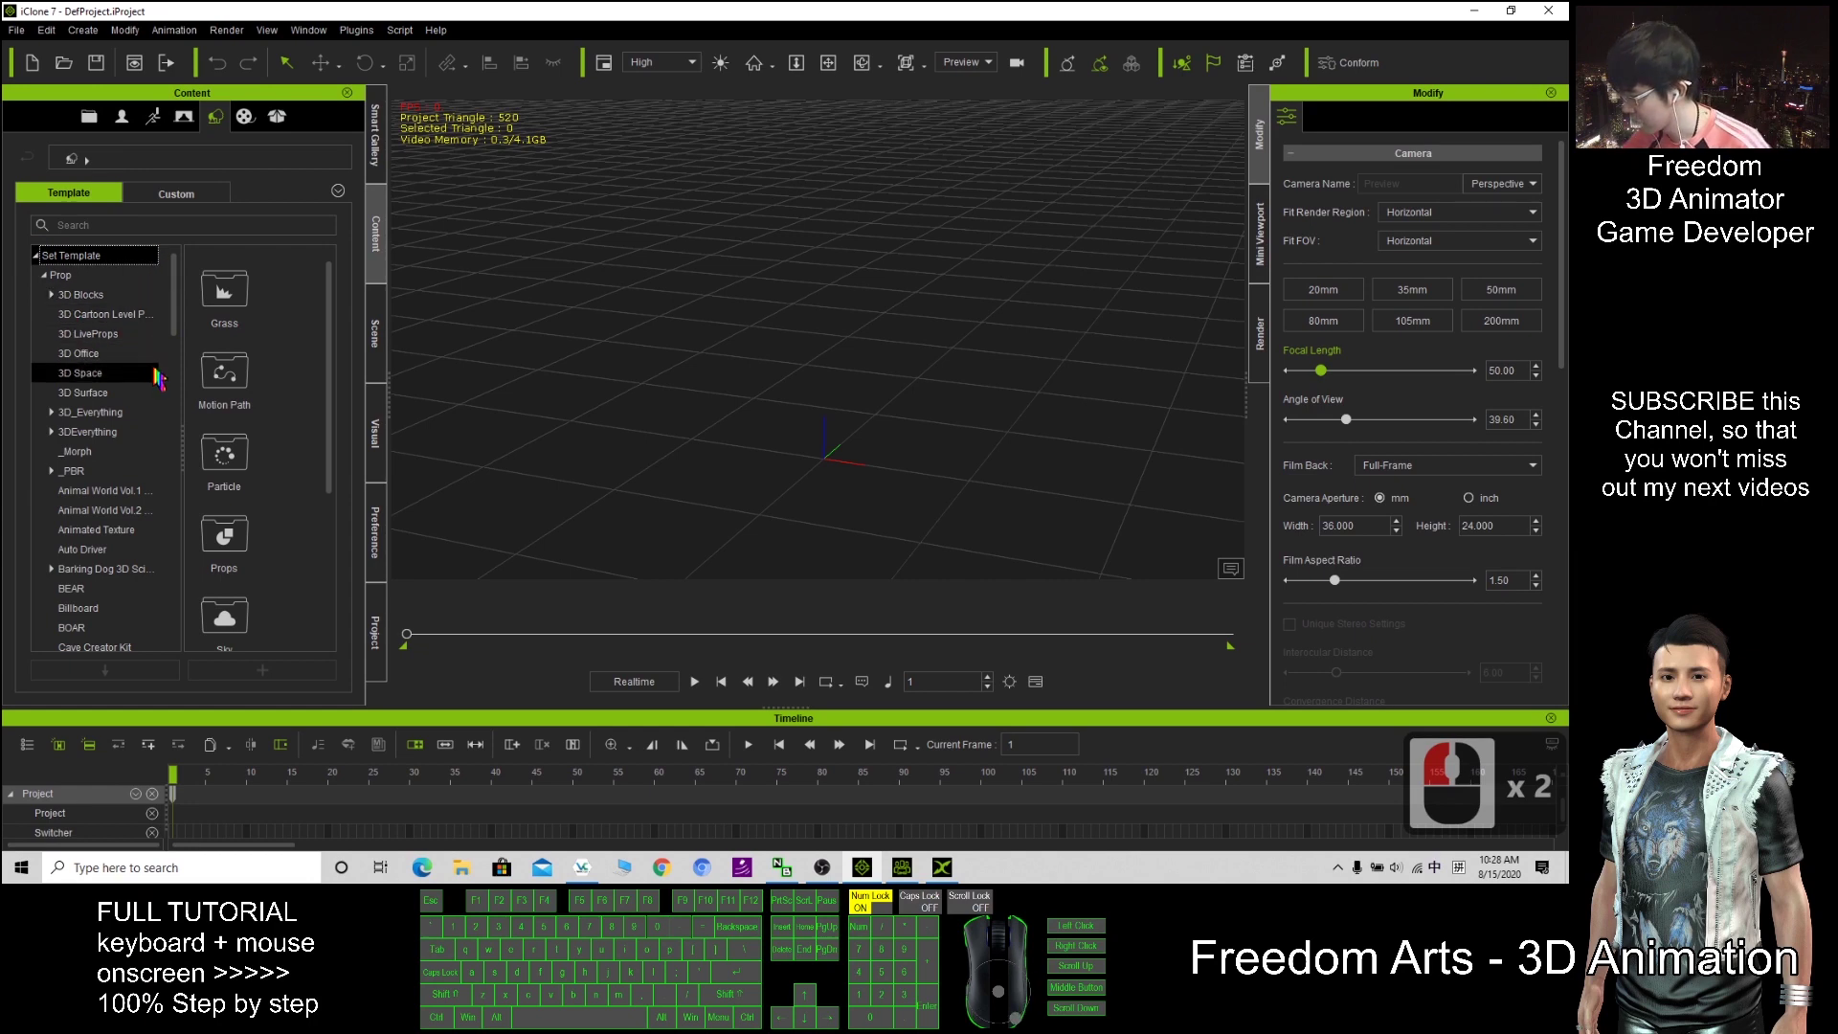
{"action": "left_click", "coordinate": [174, 297]}
{"action": "left_click", "coordinate": [109, 297]}
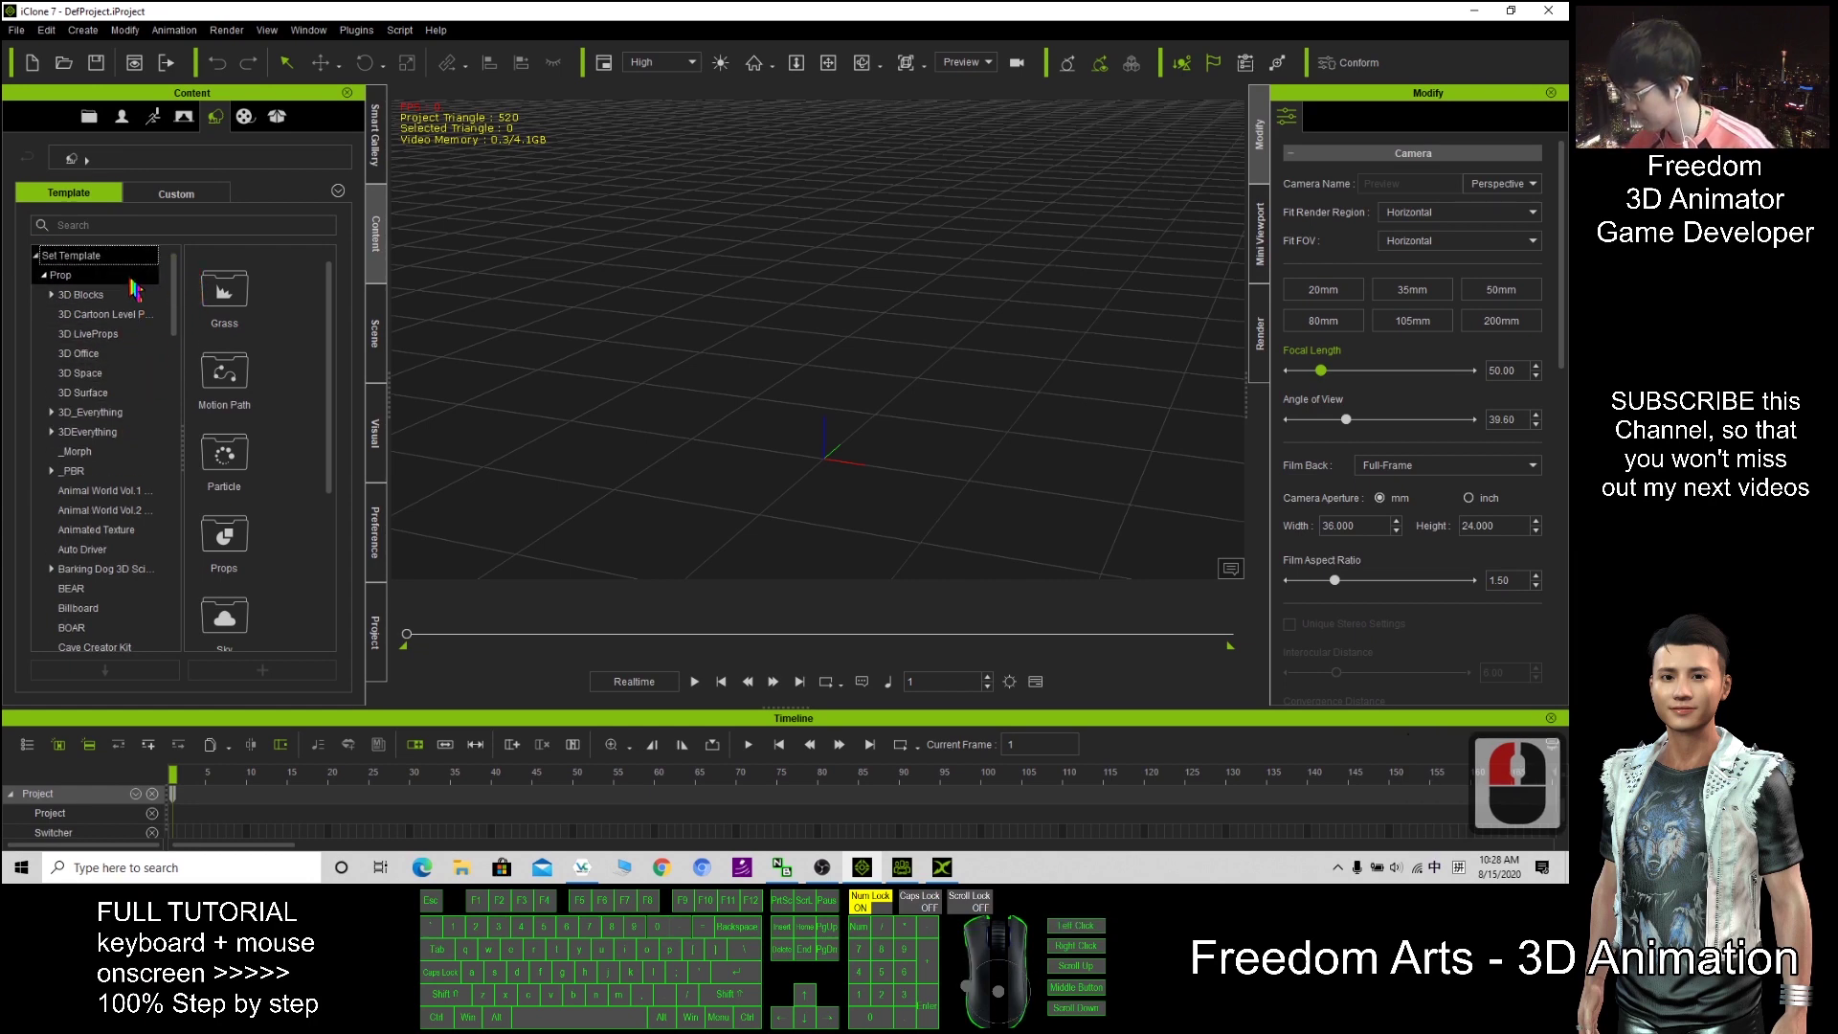
{"action": "double_click", "coordinate": [108, 297]}
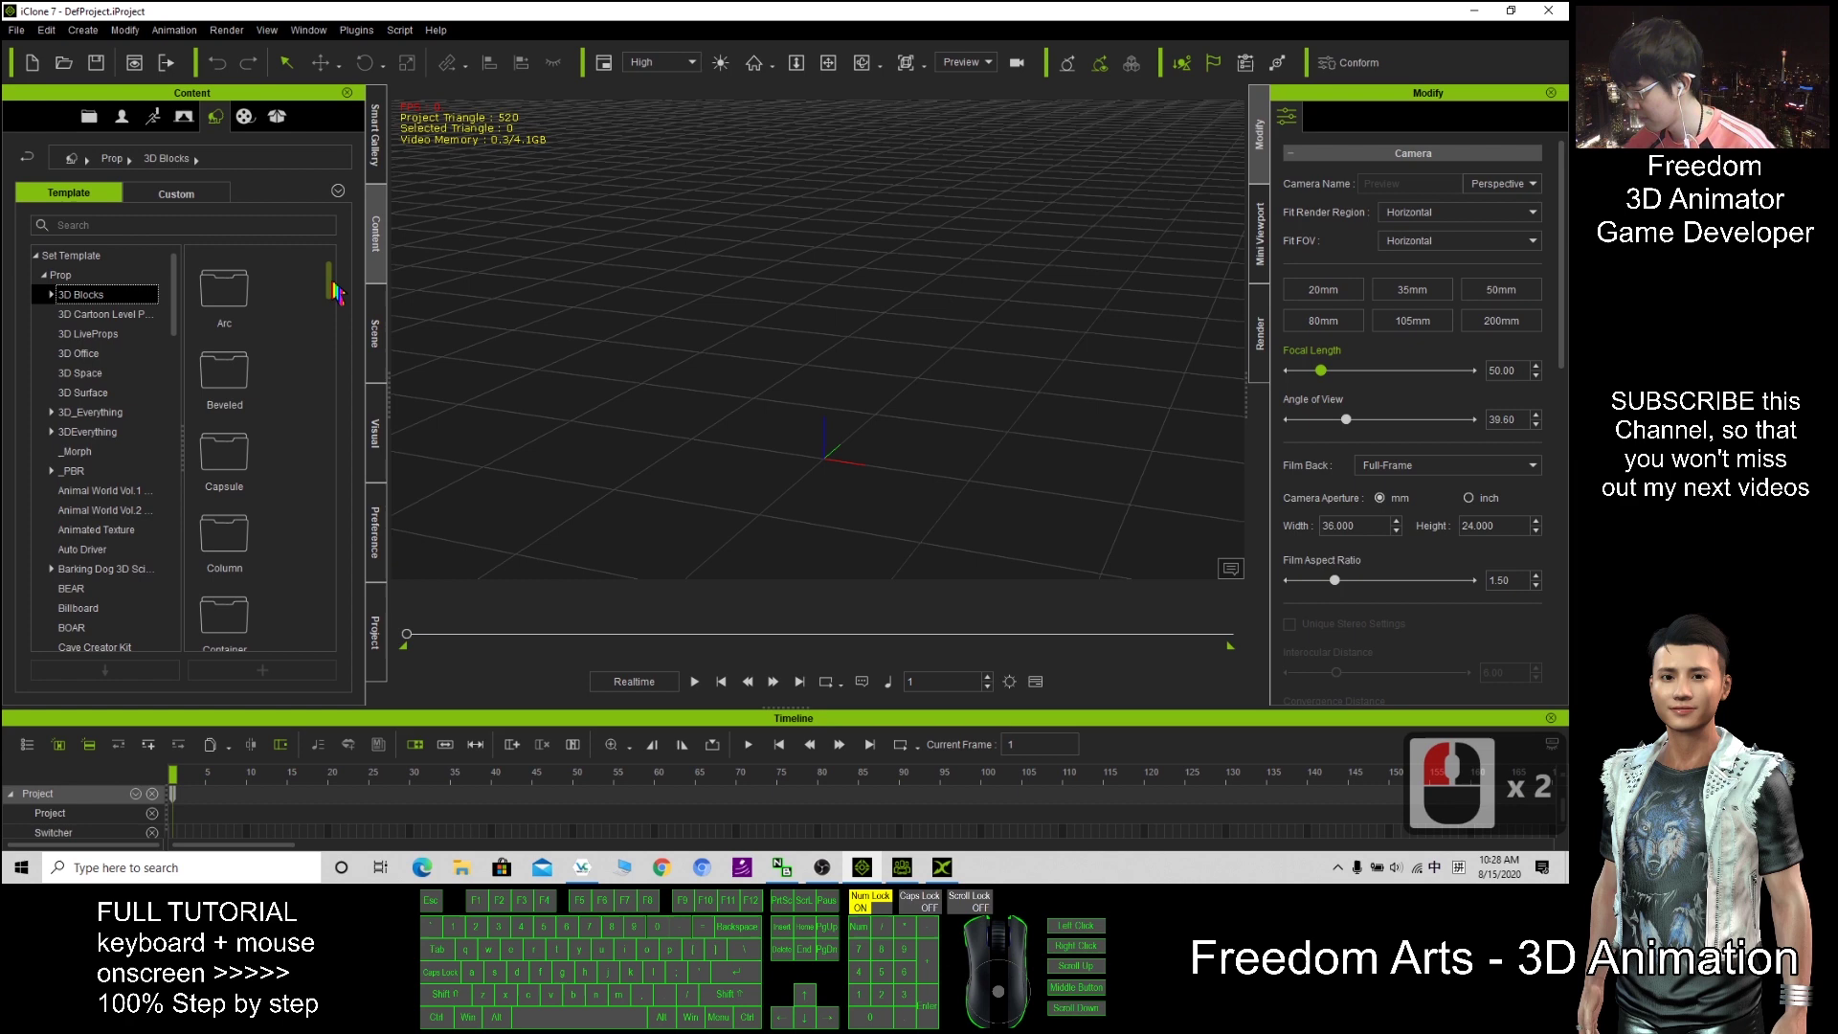
{"action": "left_click_drag", "start_coordinate": [335, 292], "coordinate": [344, 410]}
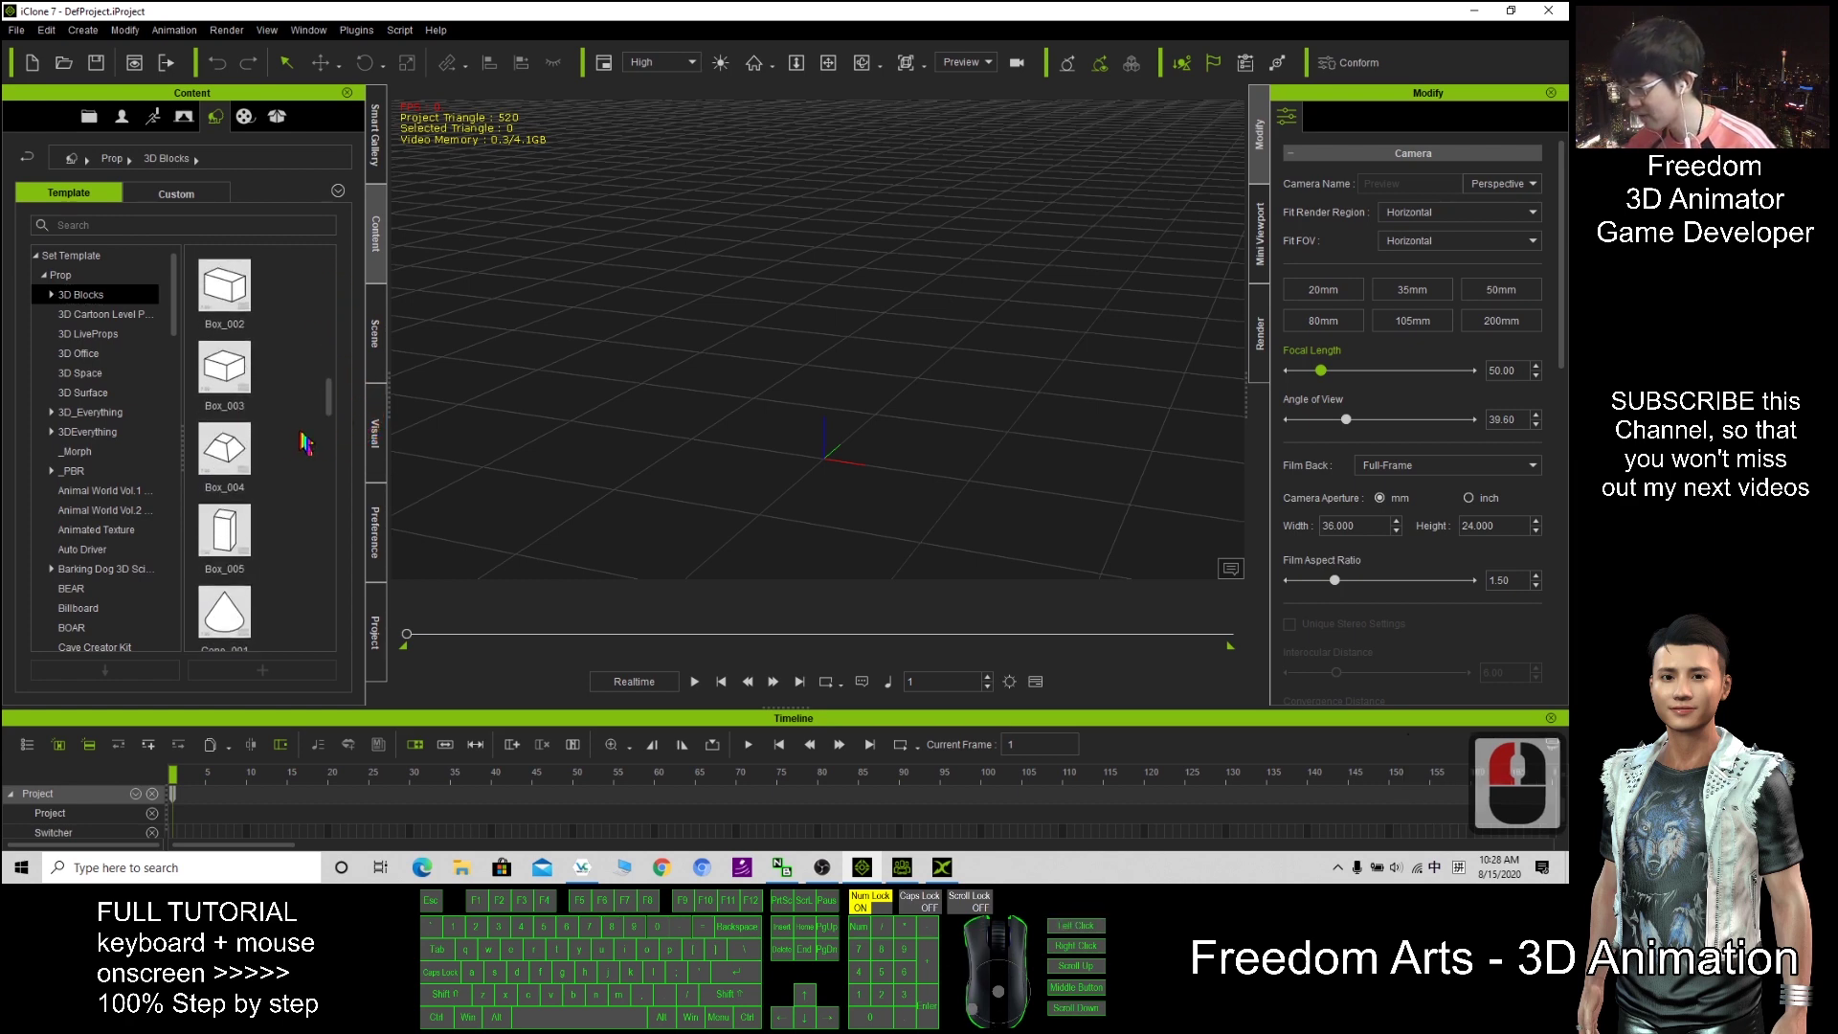
{"action": "left_click_drag", "start_coordinate": [230, 450], "coordinate": [831, 471]}
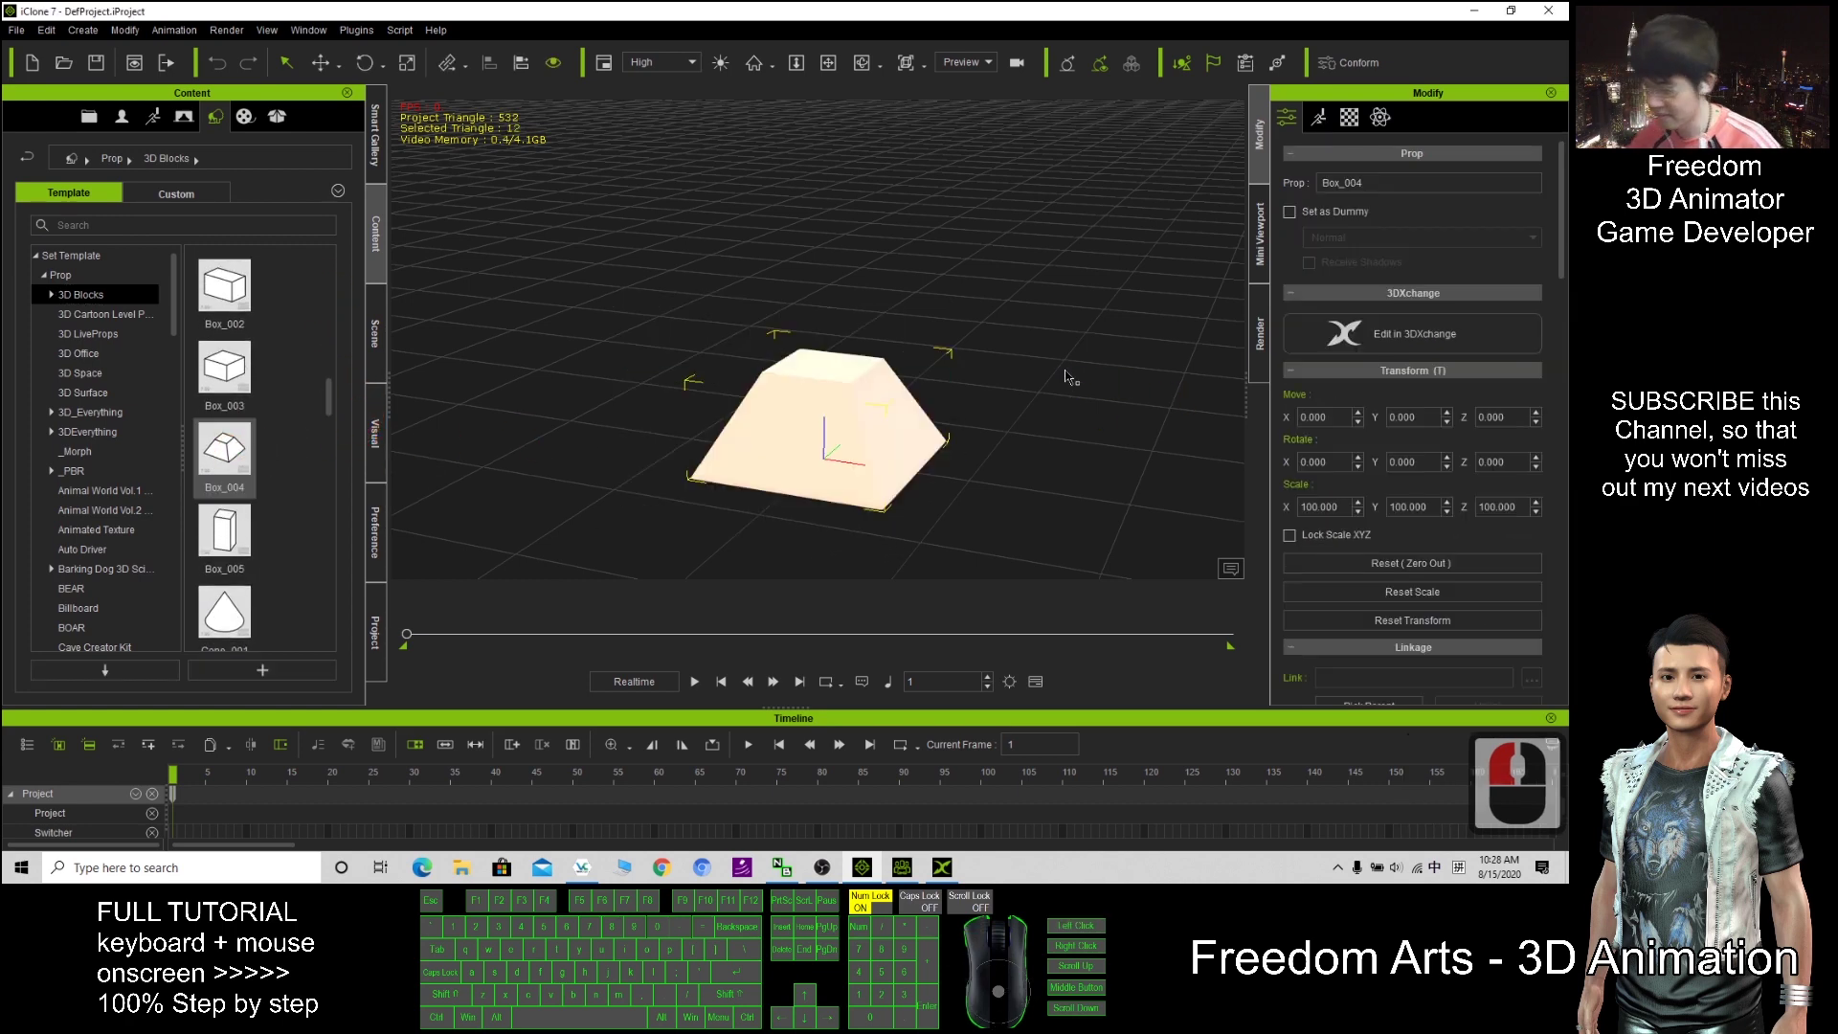
Step: Browse the 3D Space, 3D Surface and 3DEverything prop folders, including the single props of Bank_Interior
{"action": "double_click", "coordinate": [80, 372]}
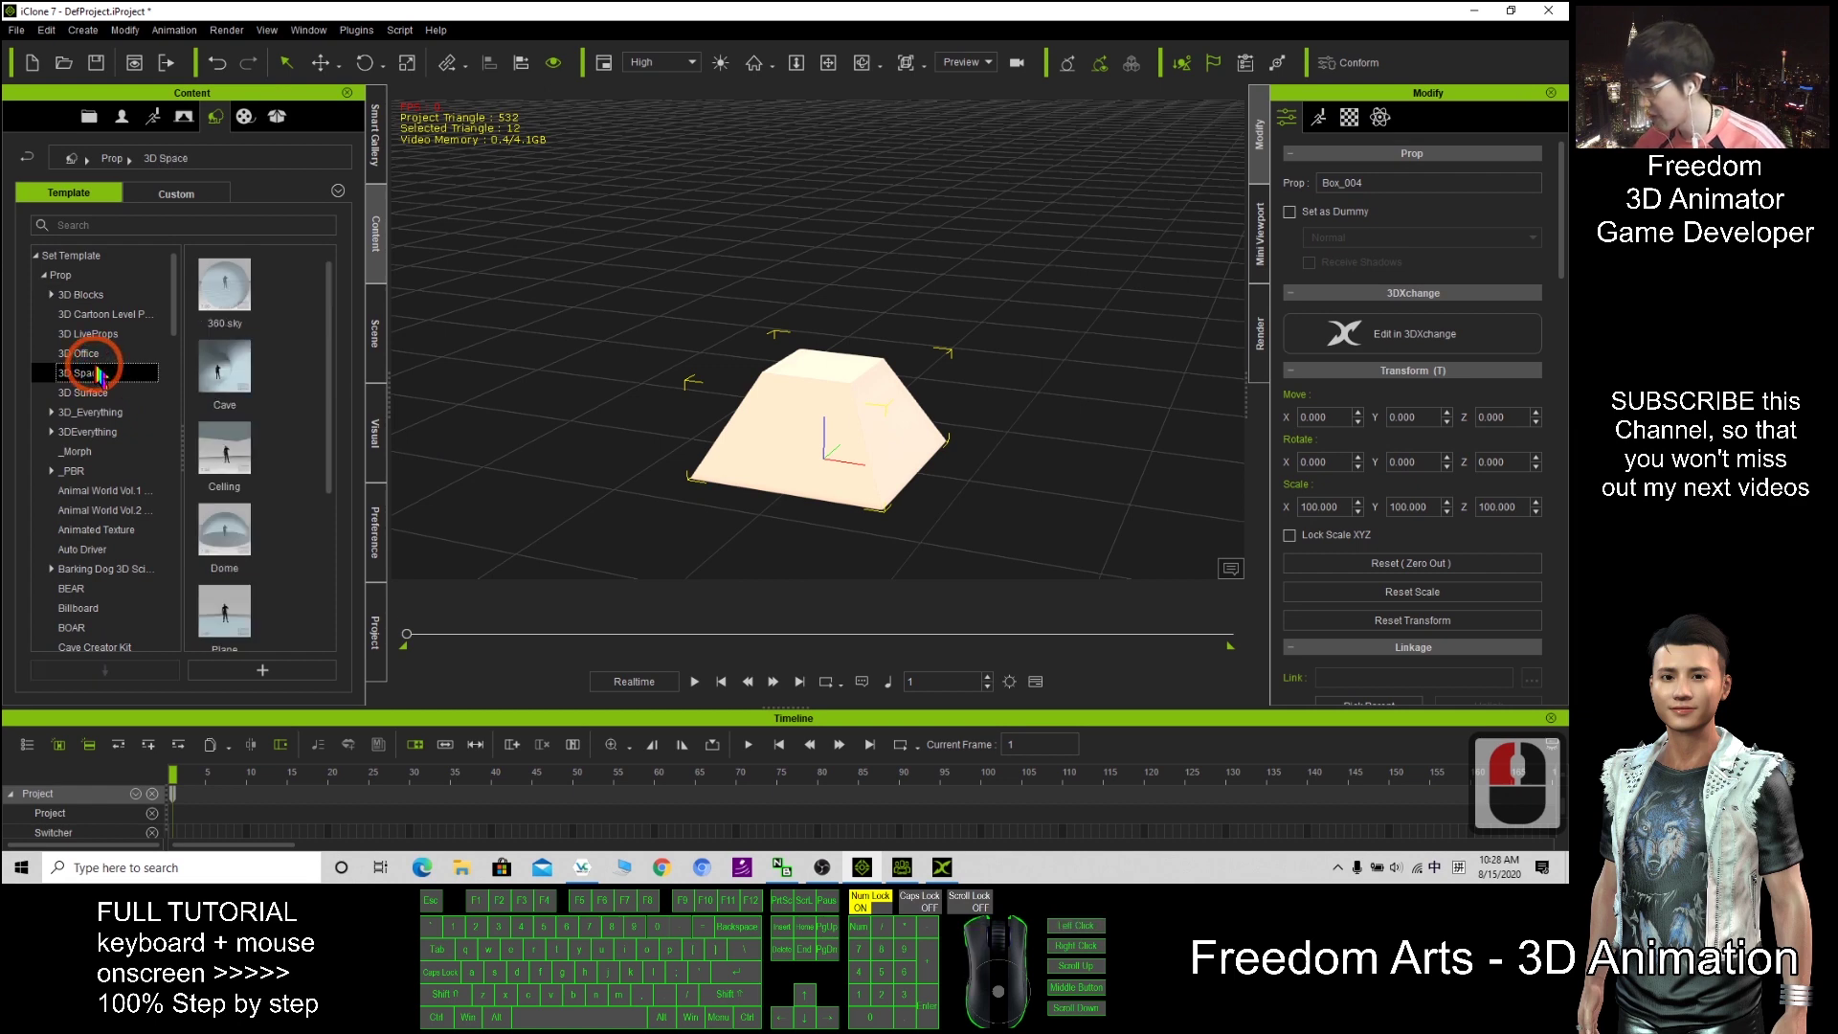
{"action": "left_click", "coordinate": [80, 392]}
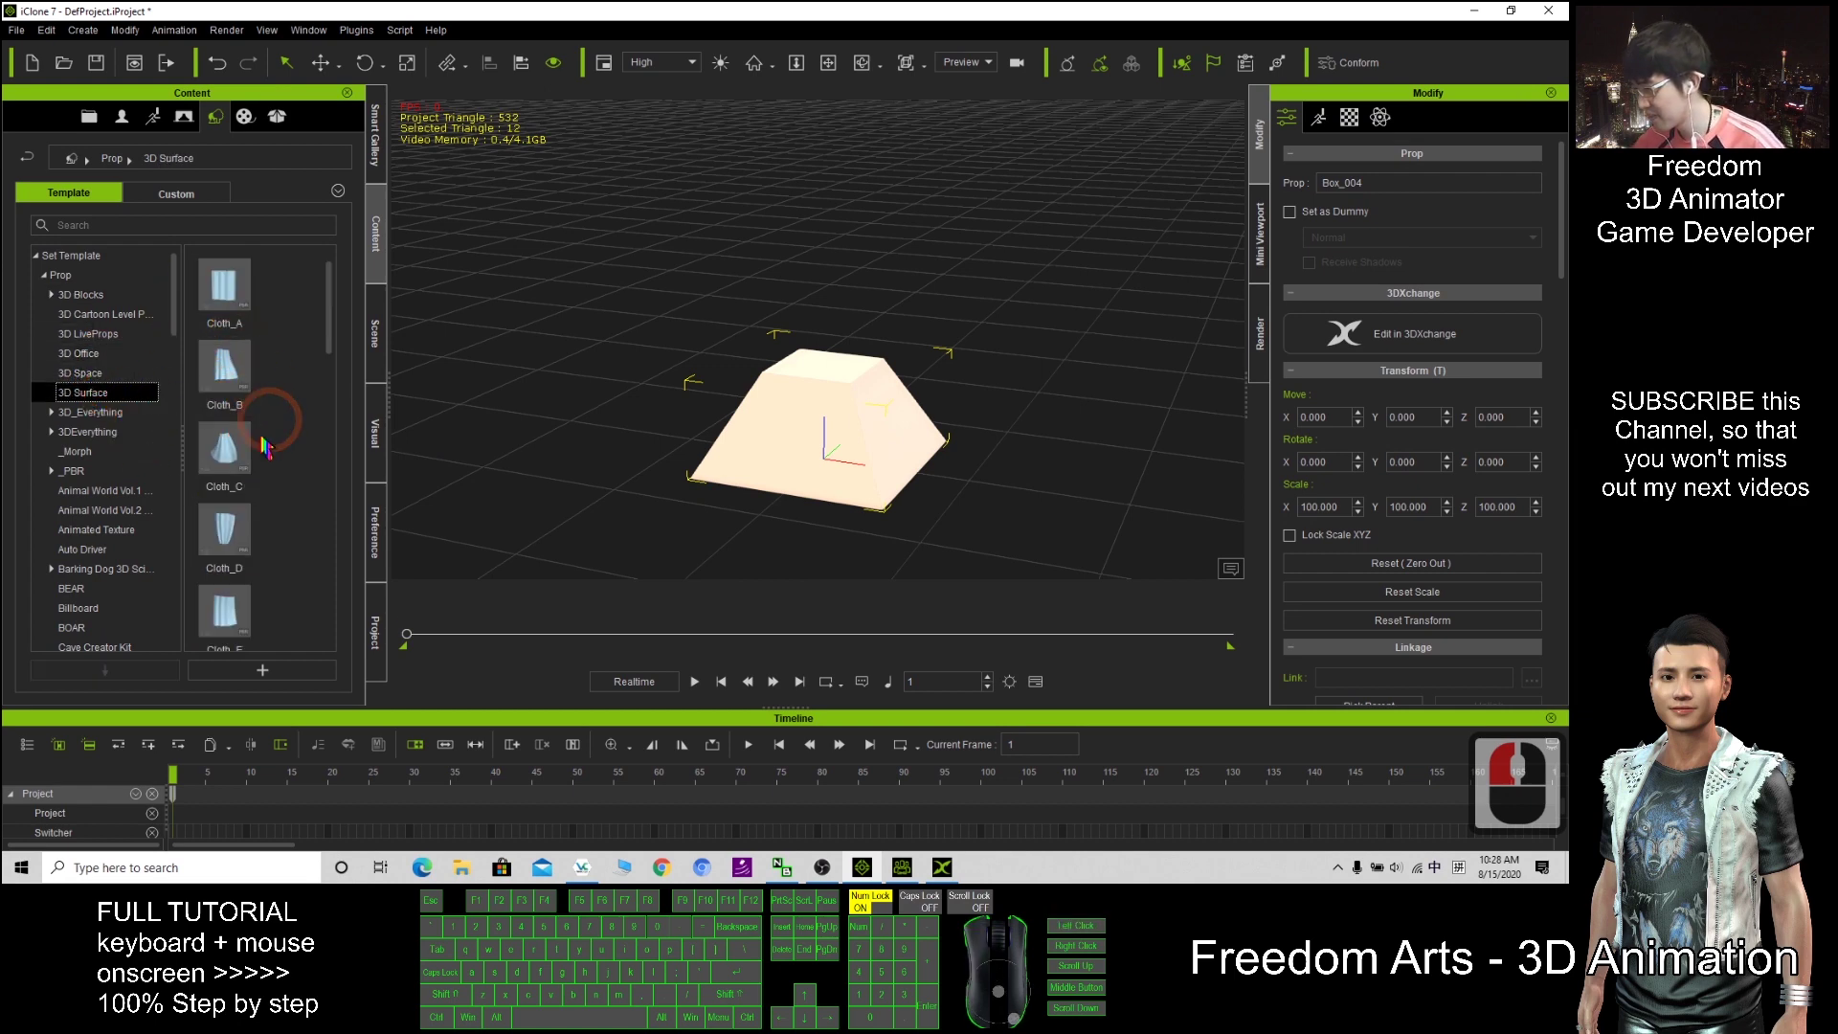
{"action": "left_click", "coordinate": [108, 431]}
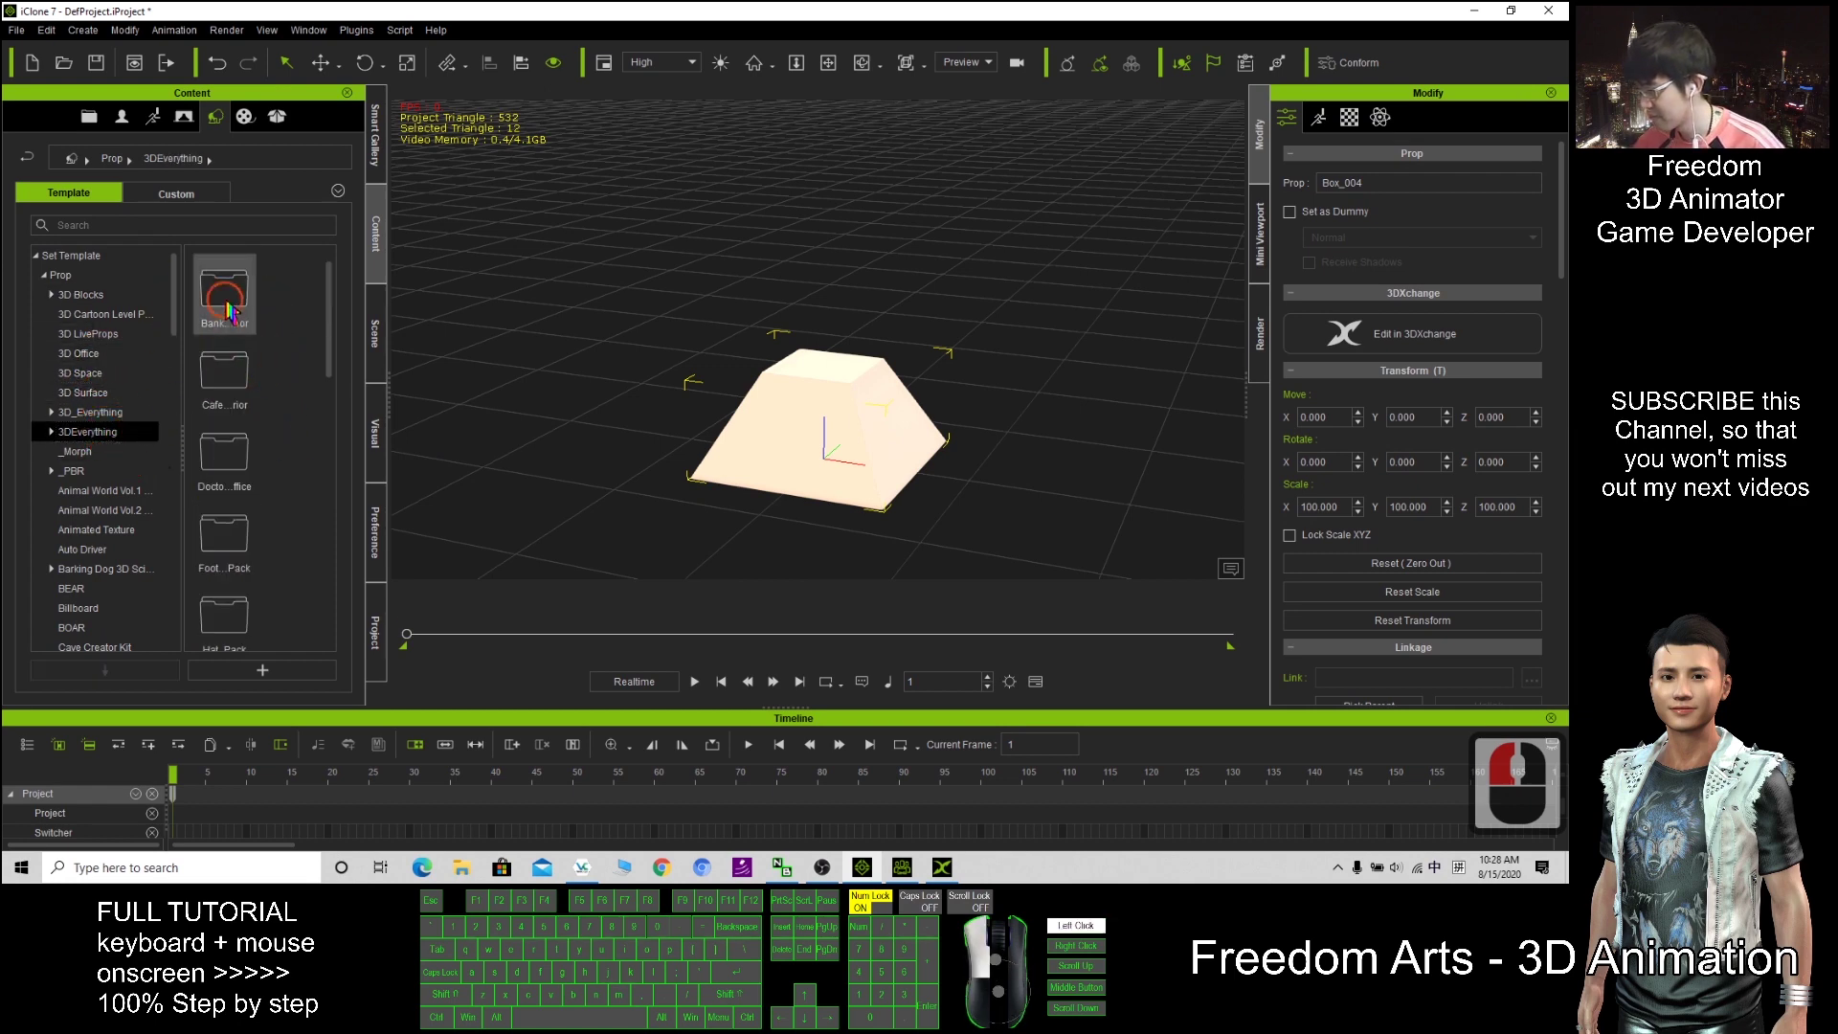
{"action": "left_click", "coordinate": [308, 298]}
{"action": "double_click", "coordinate": [308, 299]}
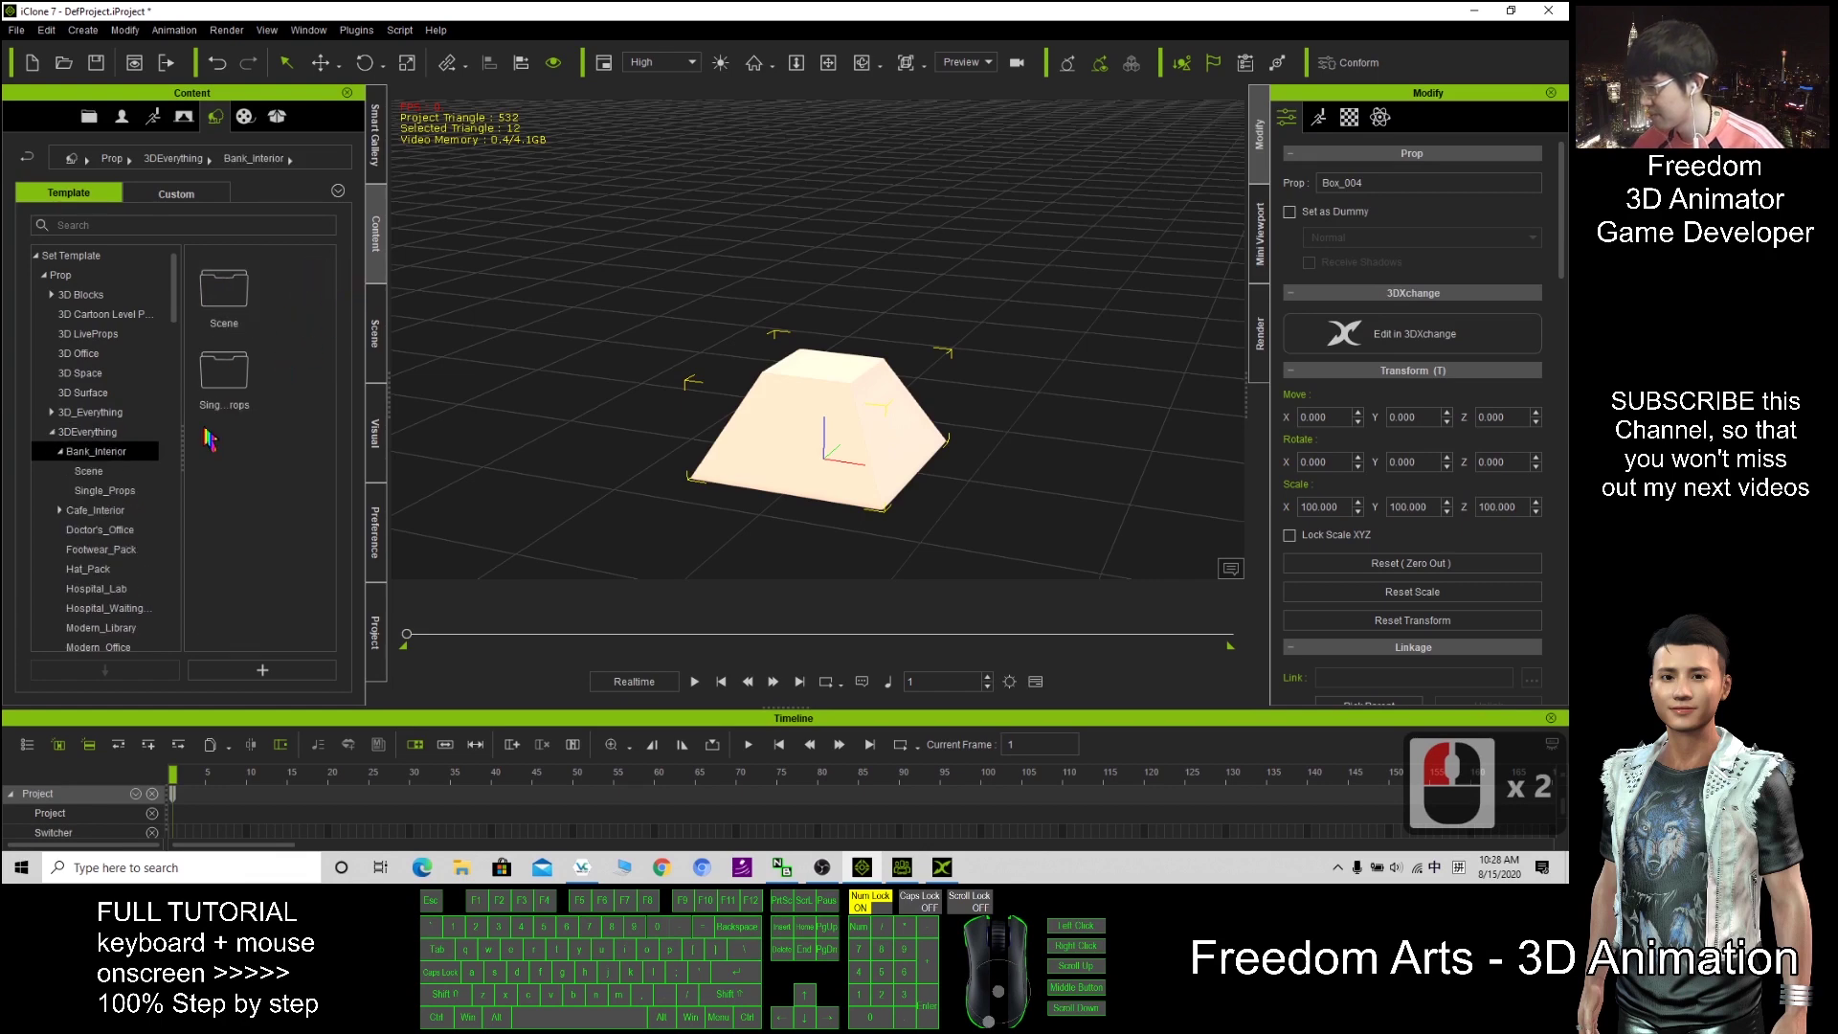
{"action": "double_click", "coordinate": [224, 373]}
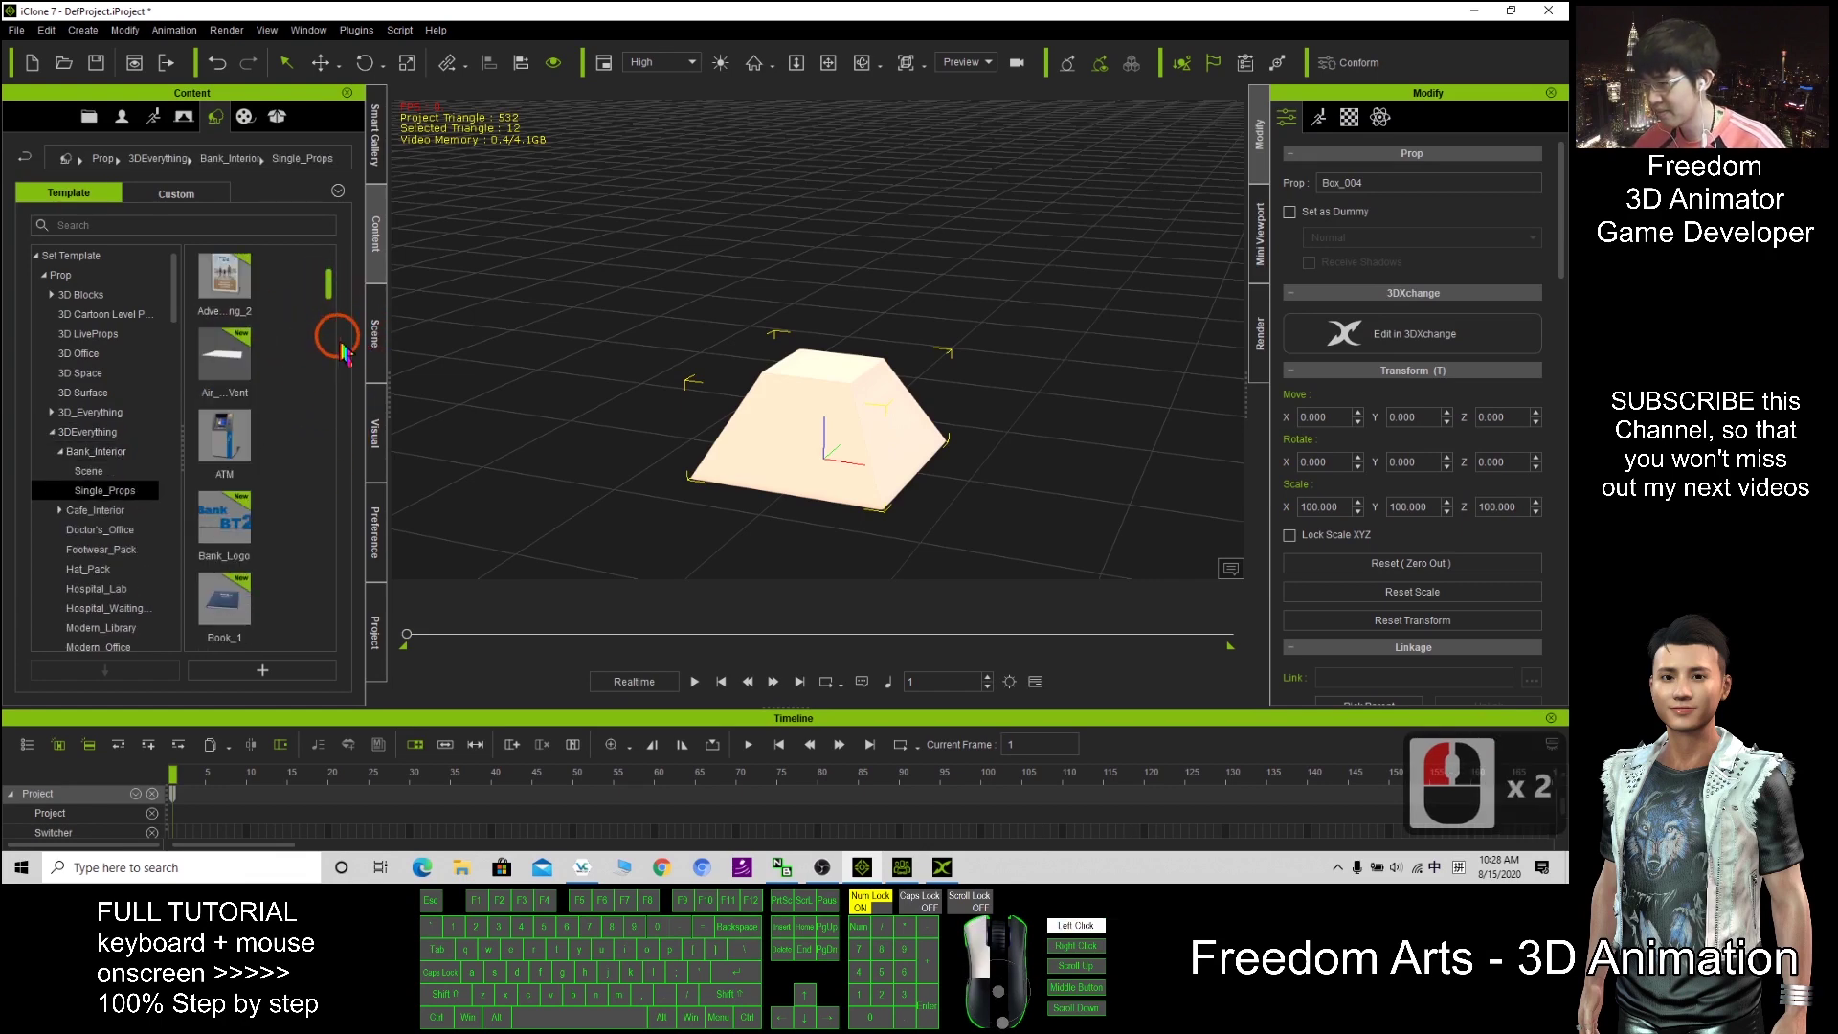
{"action": "scroll", "coordinate": [337, 268], "scroll_direction": "up", "scroll_amount": 1}
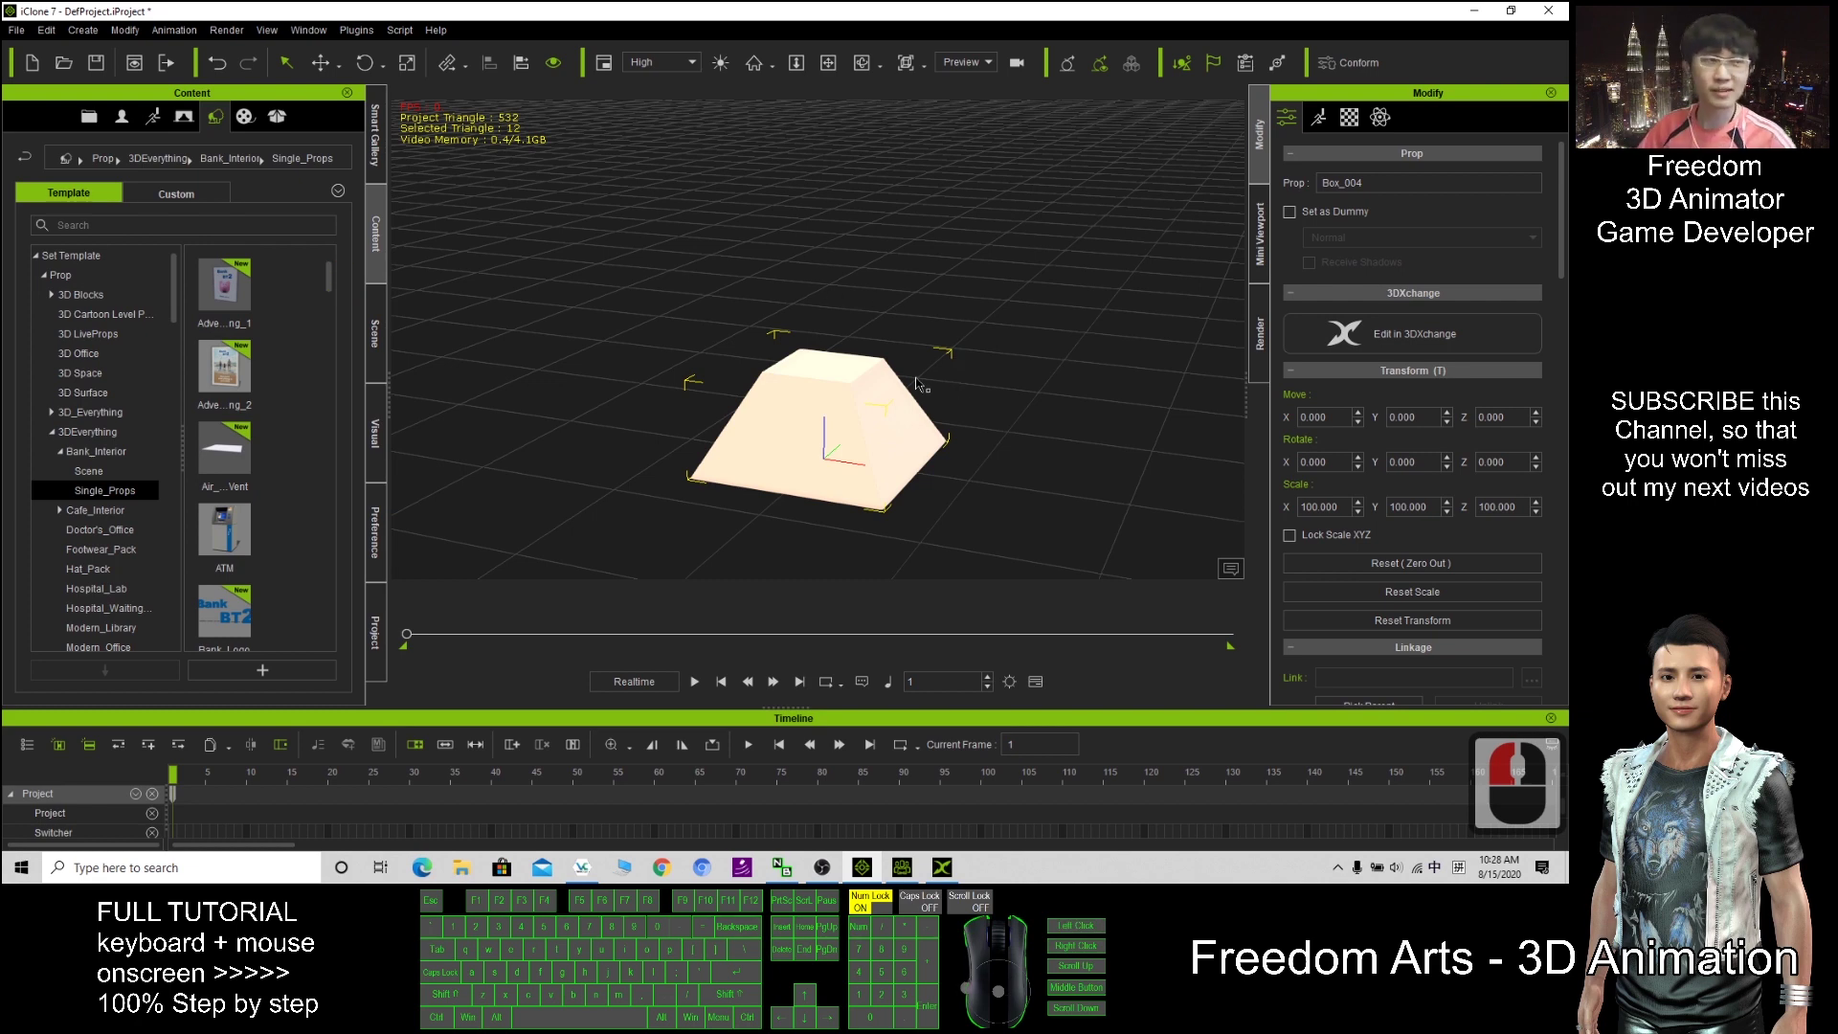
Step: Send the Box_004 prop to 3DXchange for editing and view it there at an angle
{"action": "scroll", "coordinate": [907, 387], "scroll_direction": "up", "scroll_amount": 5}
{"action": "scroll", "coordinate": [910, 402], "scroll_direction": "down", "scroll_amount": 2}
{"action": "key", "text": "x"}
{"action": "key", "text": "c"}
{"action": "mouse_move", "coordinate": [915, 439]}
{"action": "left_mouse_down"}
{"action": "mouse_move", "coordinate": [917, 392]}
{"action": "mouse_move", "coordinate": [869, 420]}
{"action": "mouse_move", "coordinate": [881, 492]}
{"action": "mouse_move", "coordinate": [874, 389]}
{"action": "mouse_move", "coordinate": [895, 436]}
{"action": "left_mouse_up"}
{"action": "key", "text": "x"}
{"action": "key", "text": "c"}
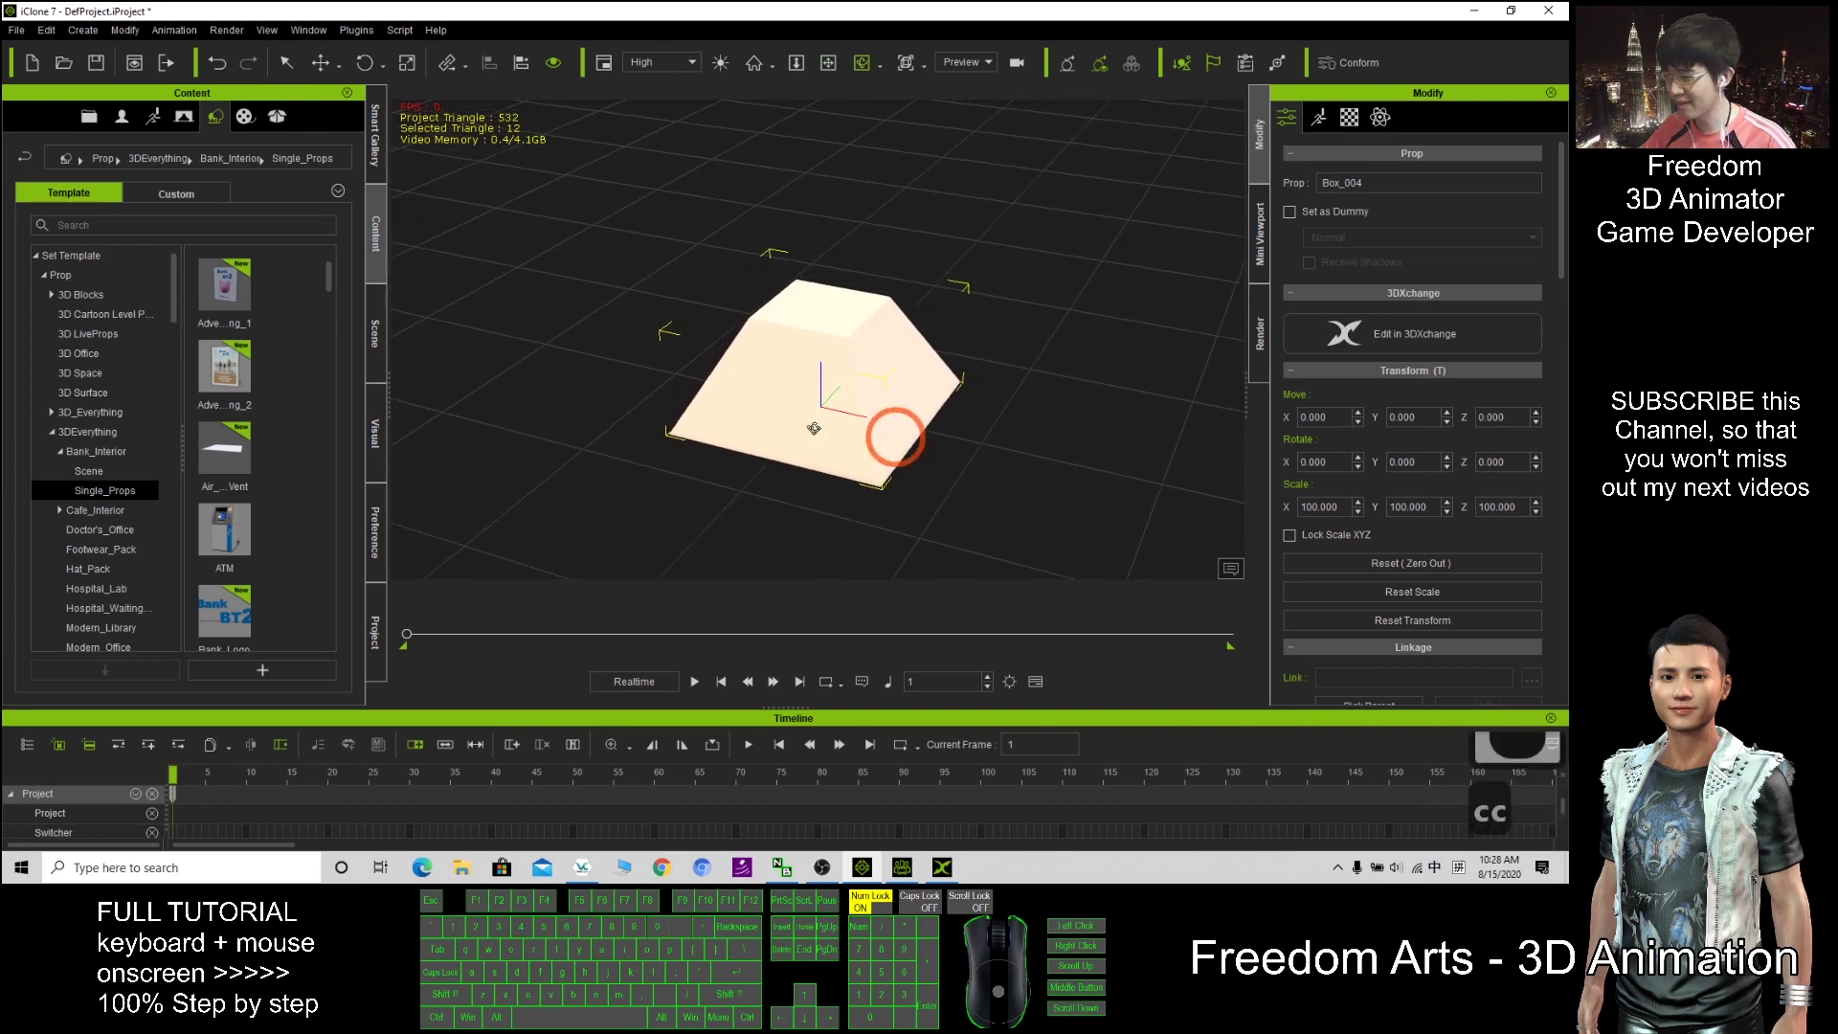
{"action": "left_click", "coordinate": [1415, 335]}
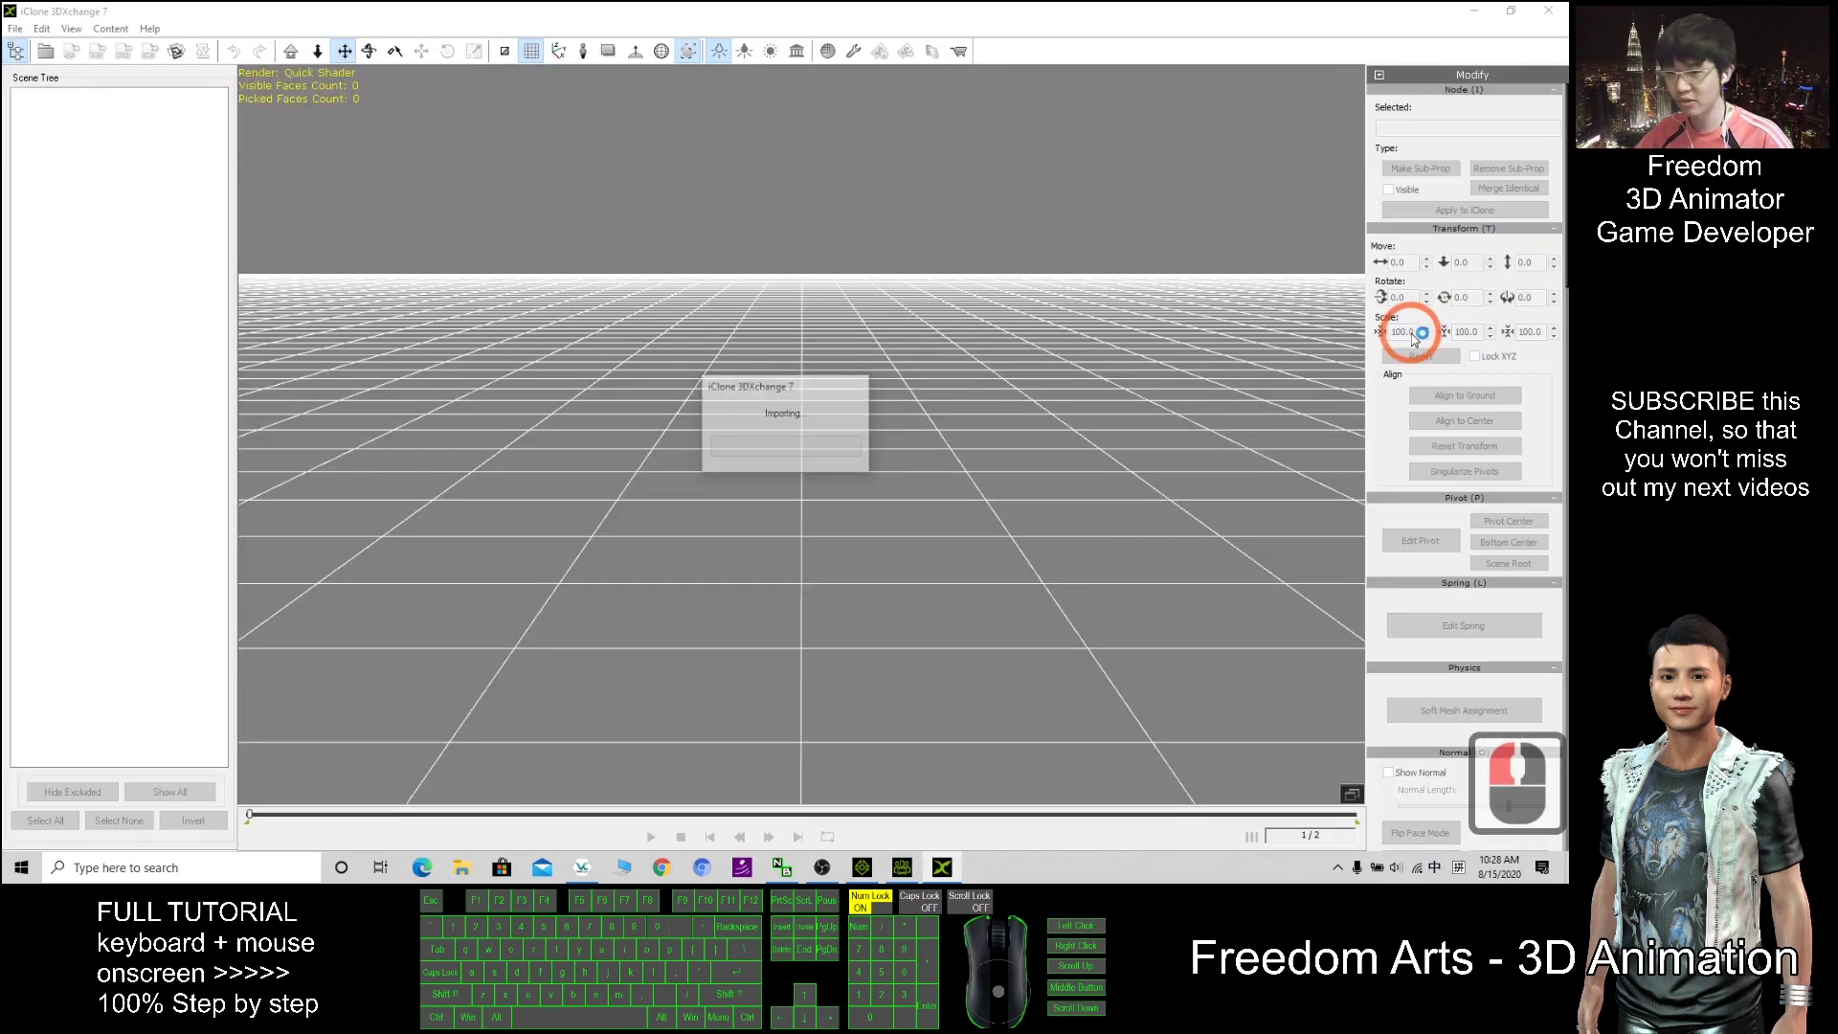
{"action": "key", "text": "x"}
{"action": "left_click_drag", "start_coordinate": [980, 405], "coordinate": [978, 393]}
{"action": "key", "text": "c"}
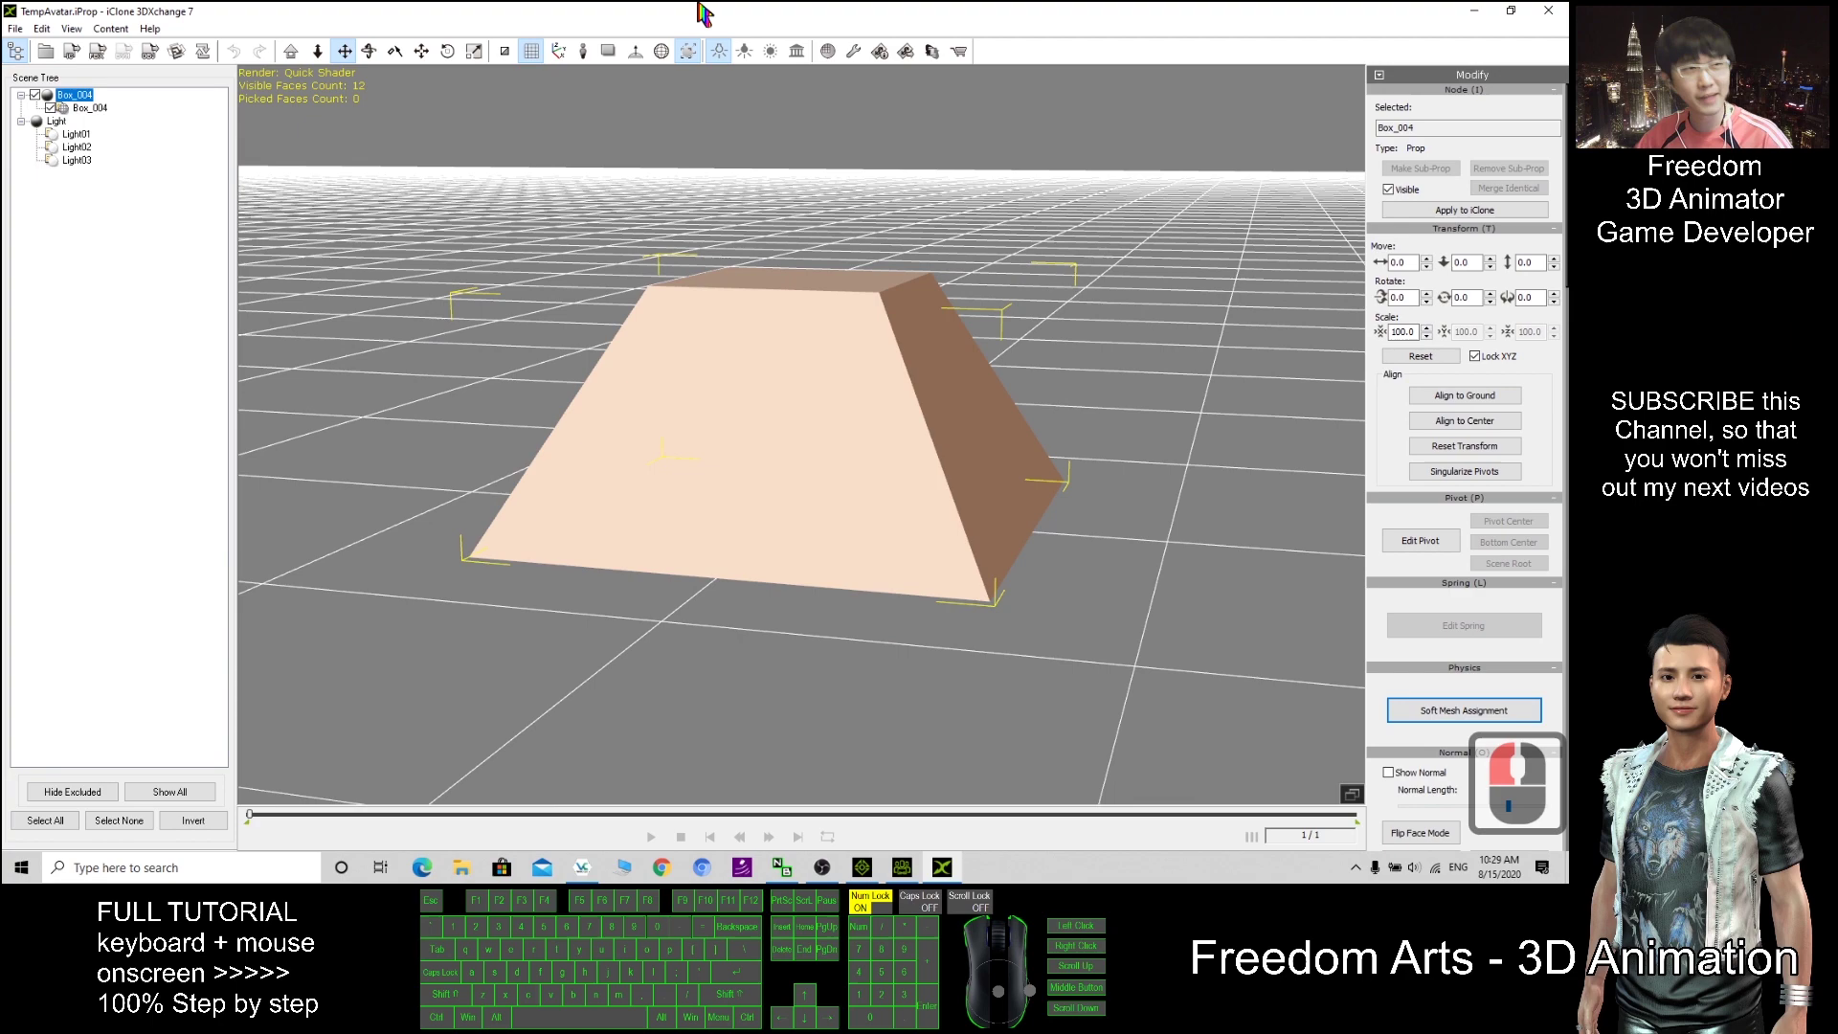
Step: Reduce 3DXchange to a smaller window and minimize the other open windows to expose the desktop
{"action": "left_click_drag", "start_coordinate": [626, 4], "coordinate": [968, 117]}
{"action": "left_click", "coordinate": [1471, 10]}
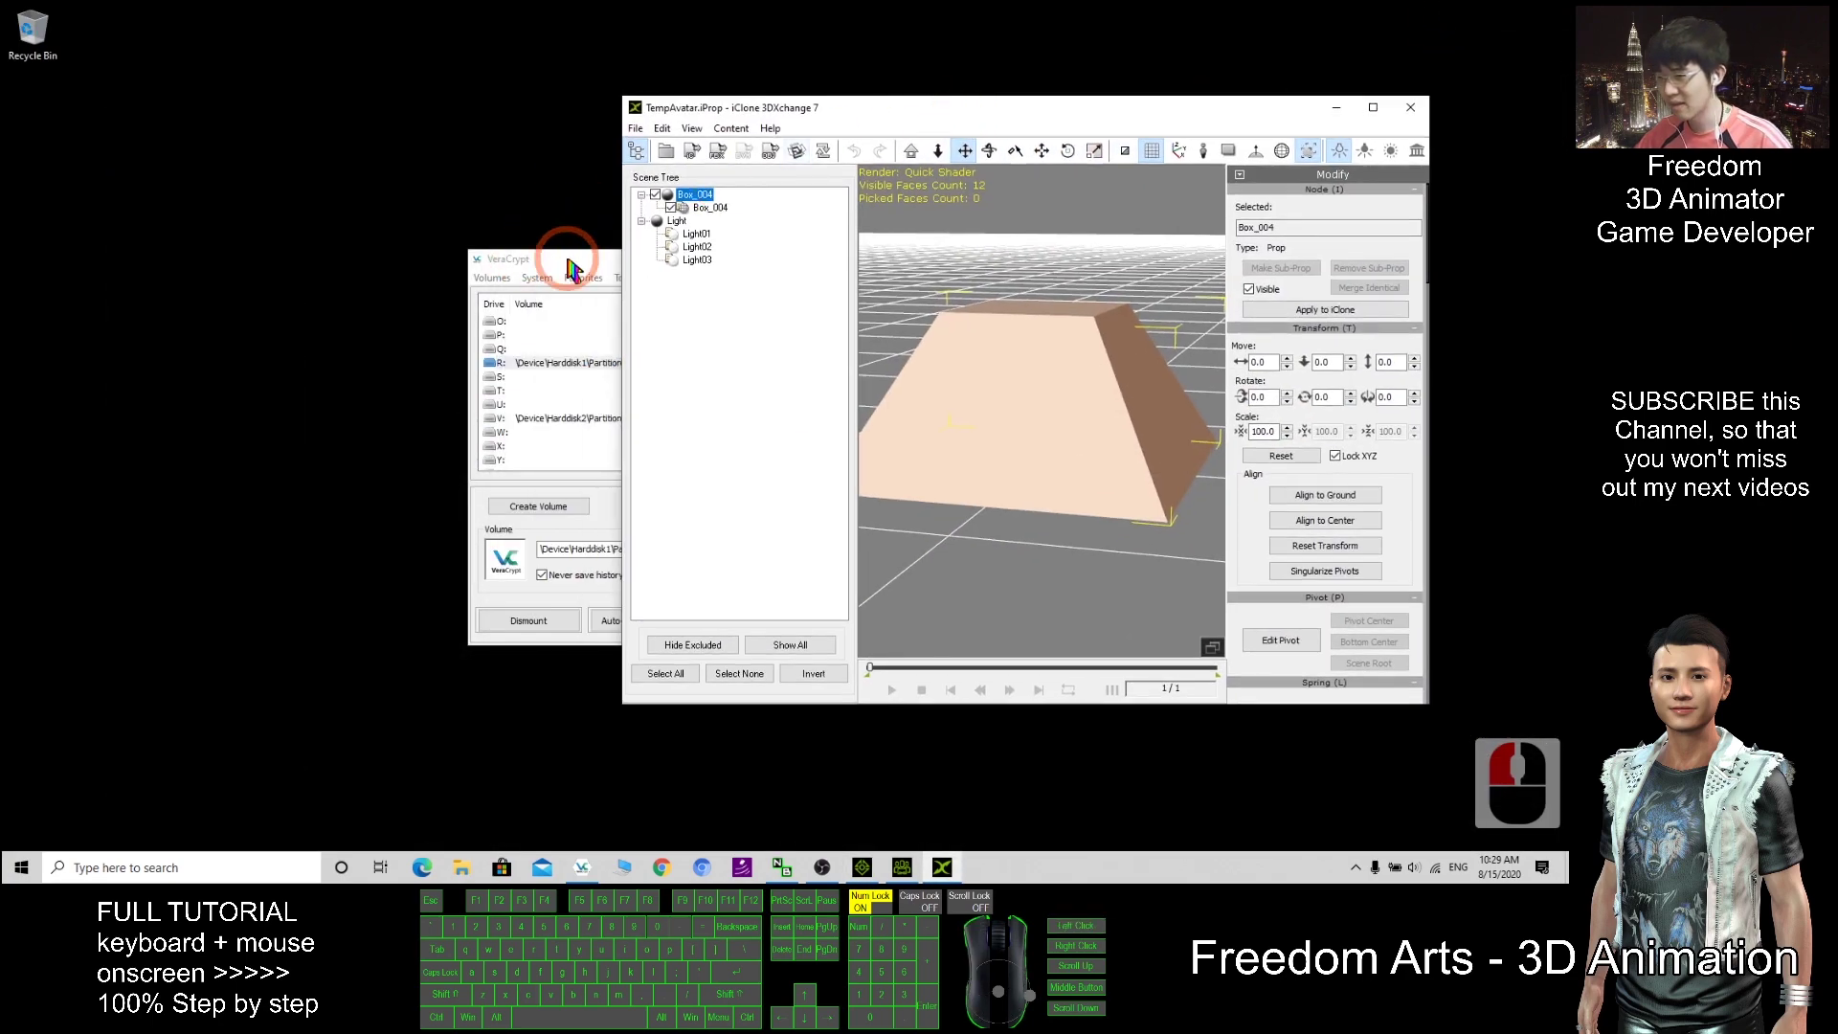
{"action": "left_click", "coordinate": [481, 259]}
{"action": "left_click", "coordinate": [831, 259]}
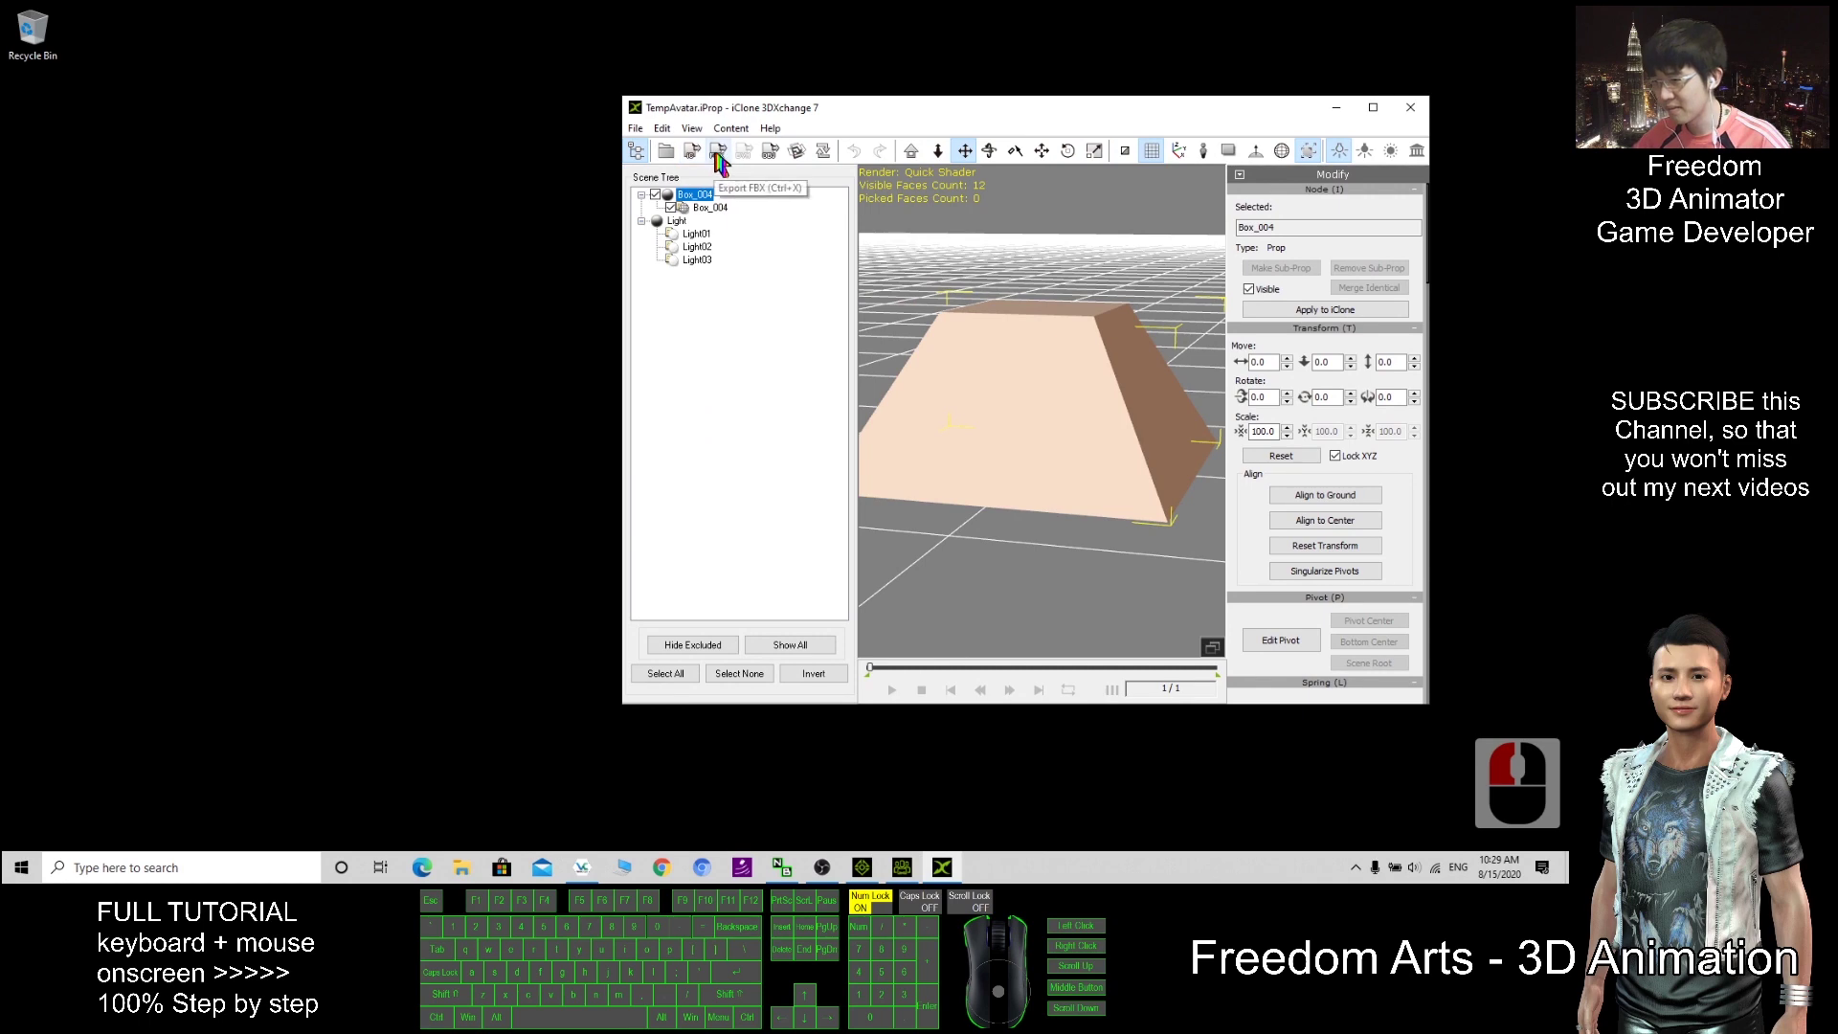
Step: Start an FBX export of the box with the Maya_Win32-bit_Optimized tool preset and change the axis to Z-Up
{"action": "left_click", "coordinate": [718, 153]}
{"action": "left_click", "coordinate": [1024, 174]}
{"action": "left_click_drag", "start_coordinate": [1045, 150], "coordinate": [837, 156]}
{"action": "left_click", "coordinate": [929, 244]}
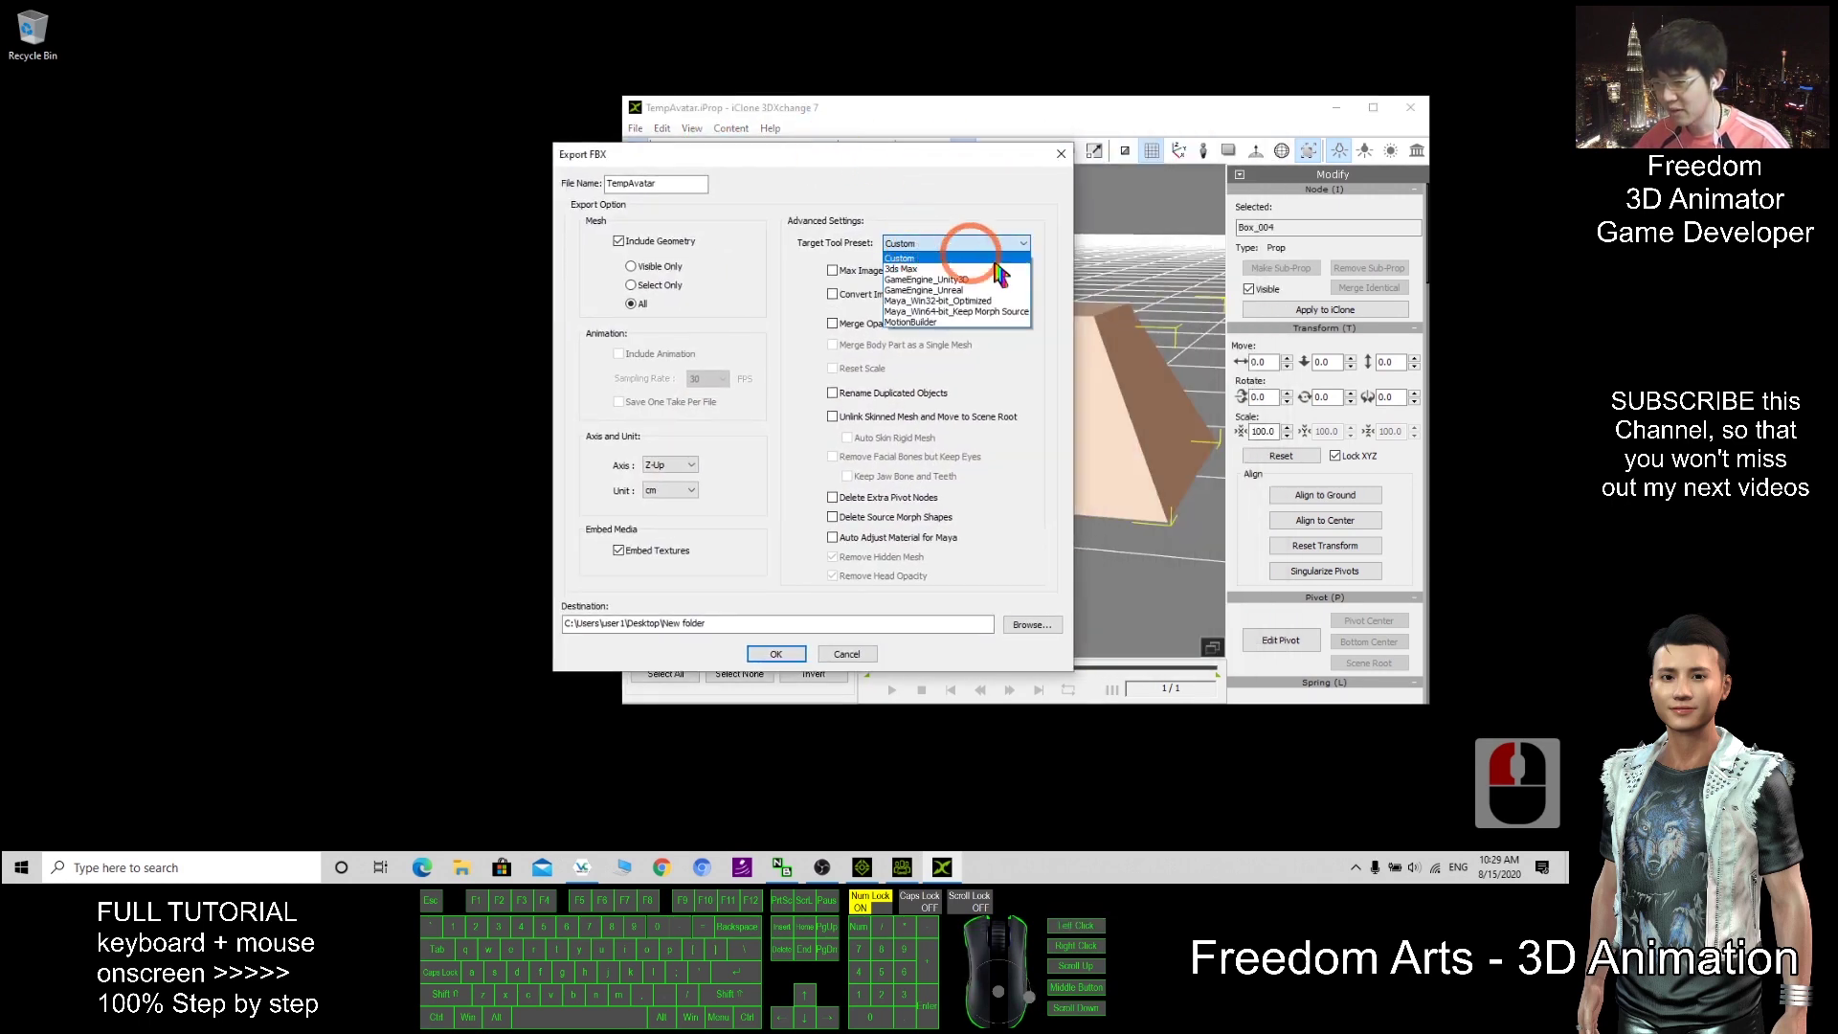
{"action": "left_click", "coordinate": [944, 304]}
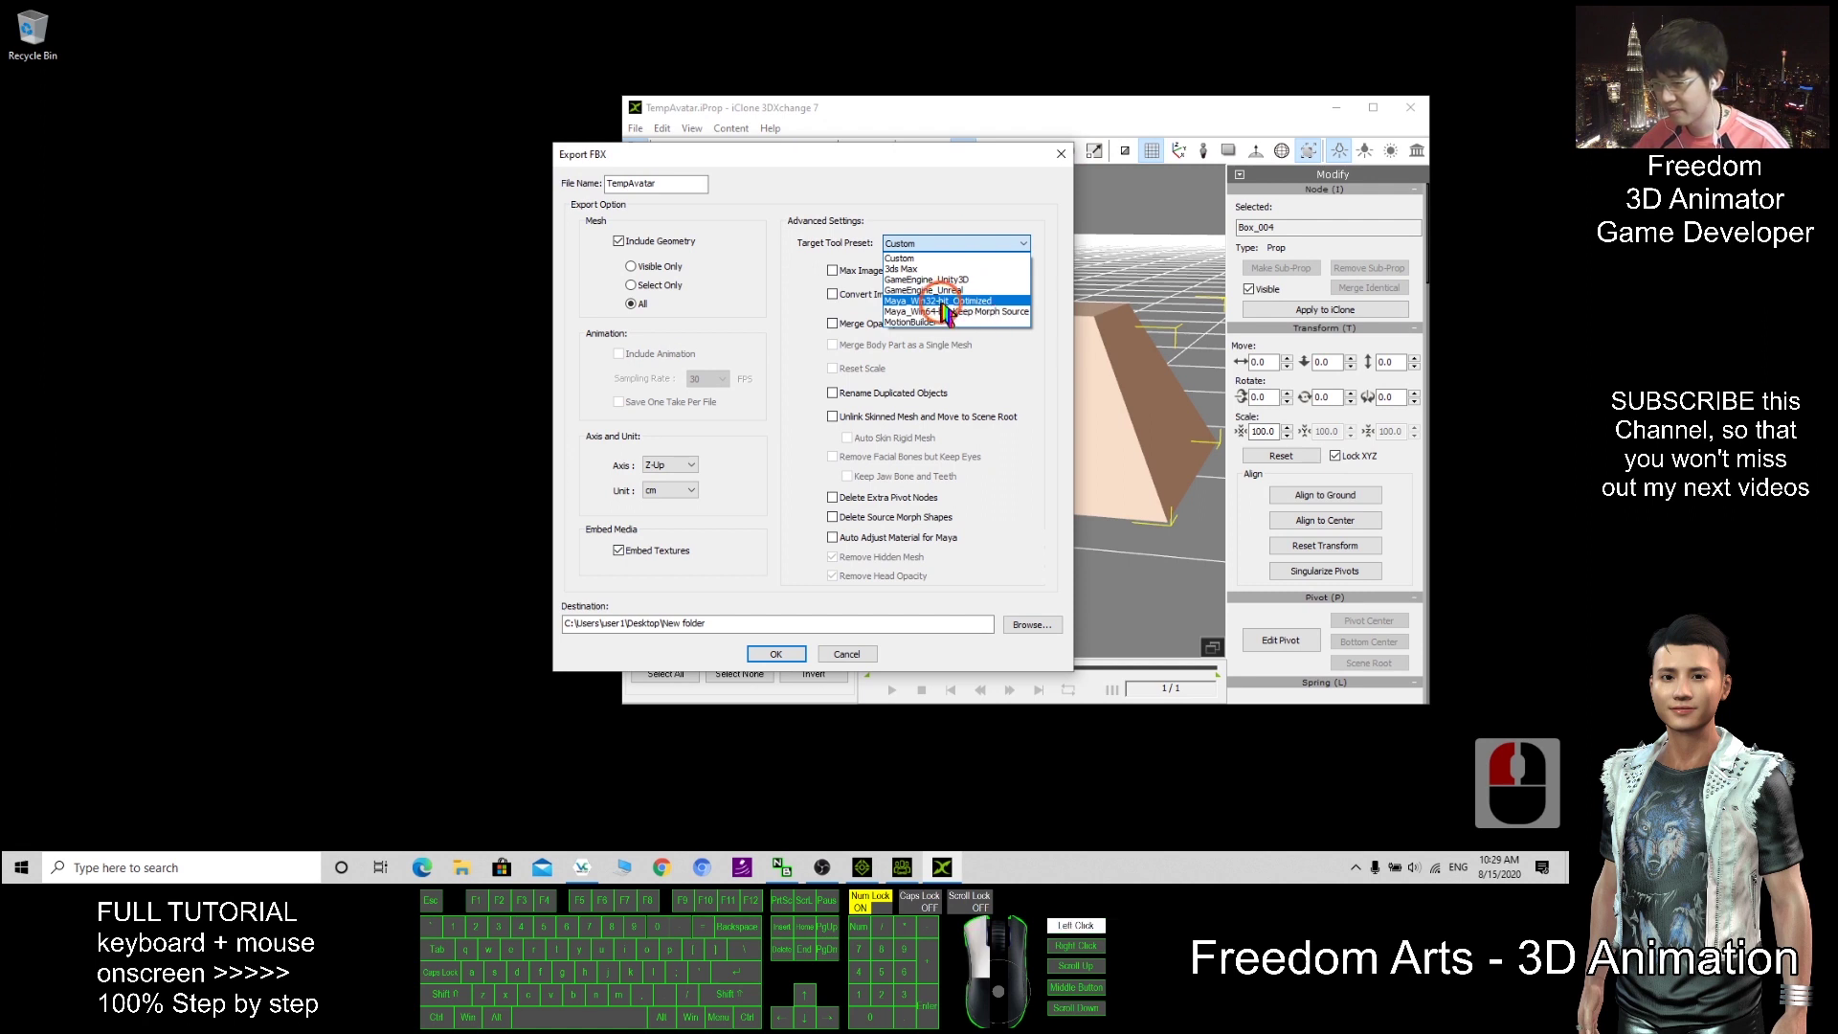
{"action": "left_click", "coordinate": [688, 467]}
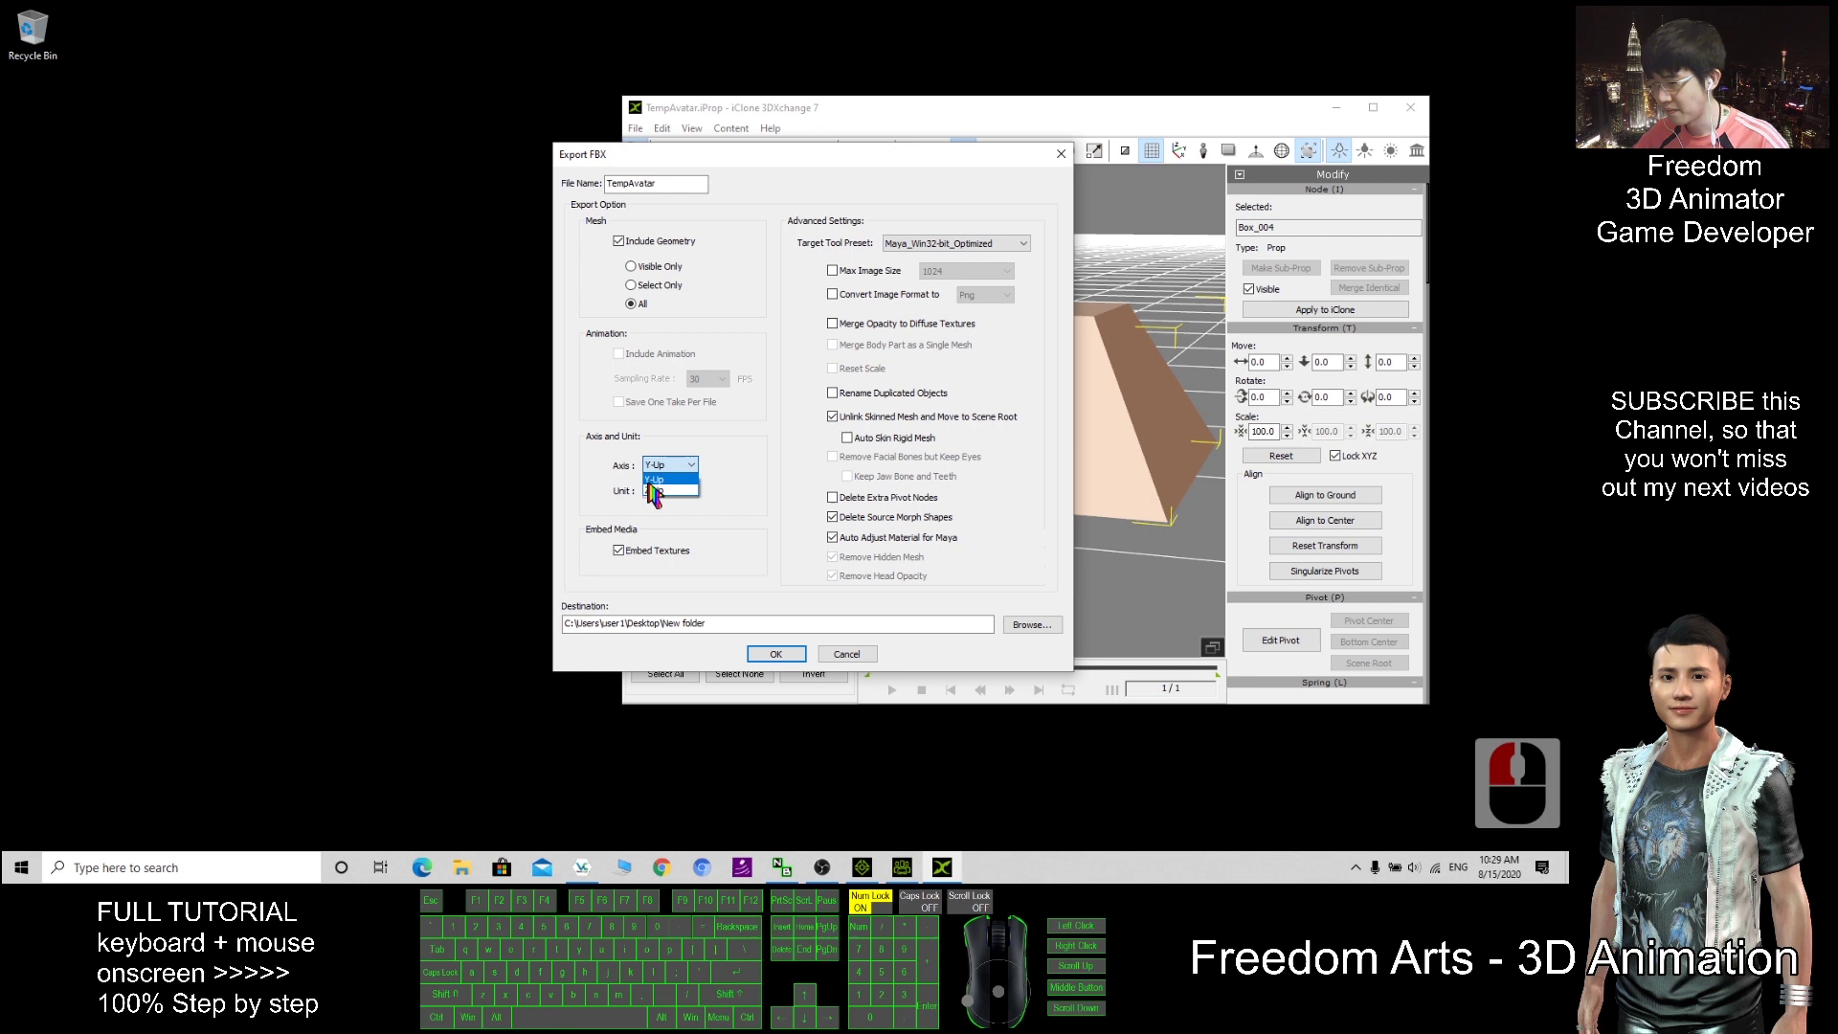
{"action": "left_click", "coordinate": [660, 490]}
{"action": "left_click", "coordinate": [839, 356]}
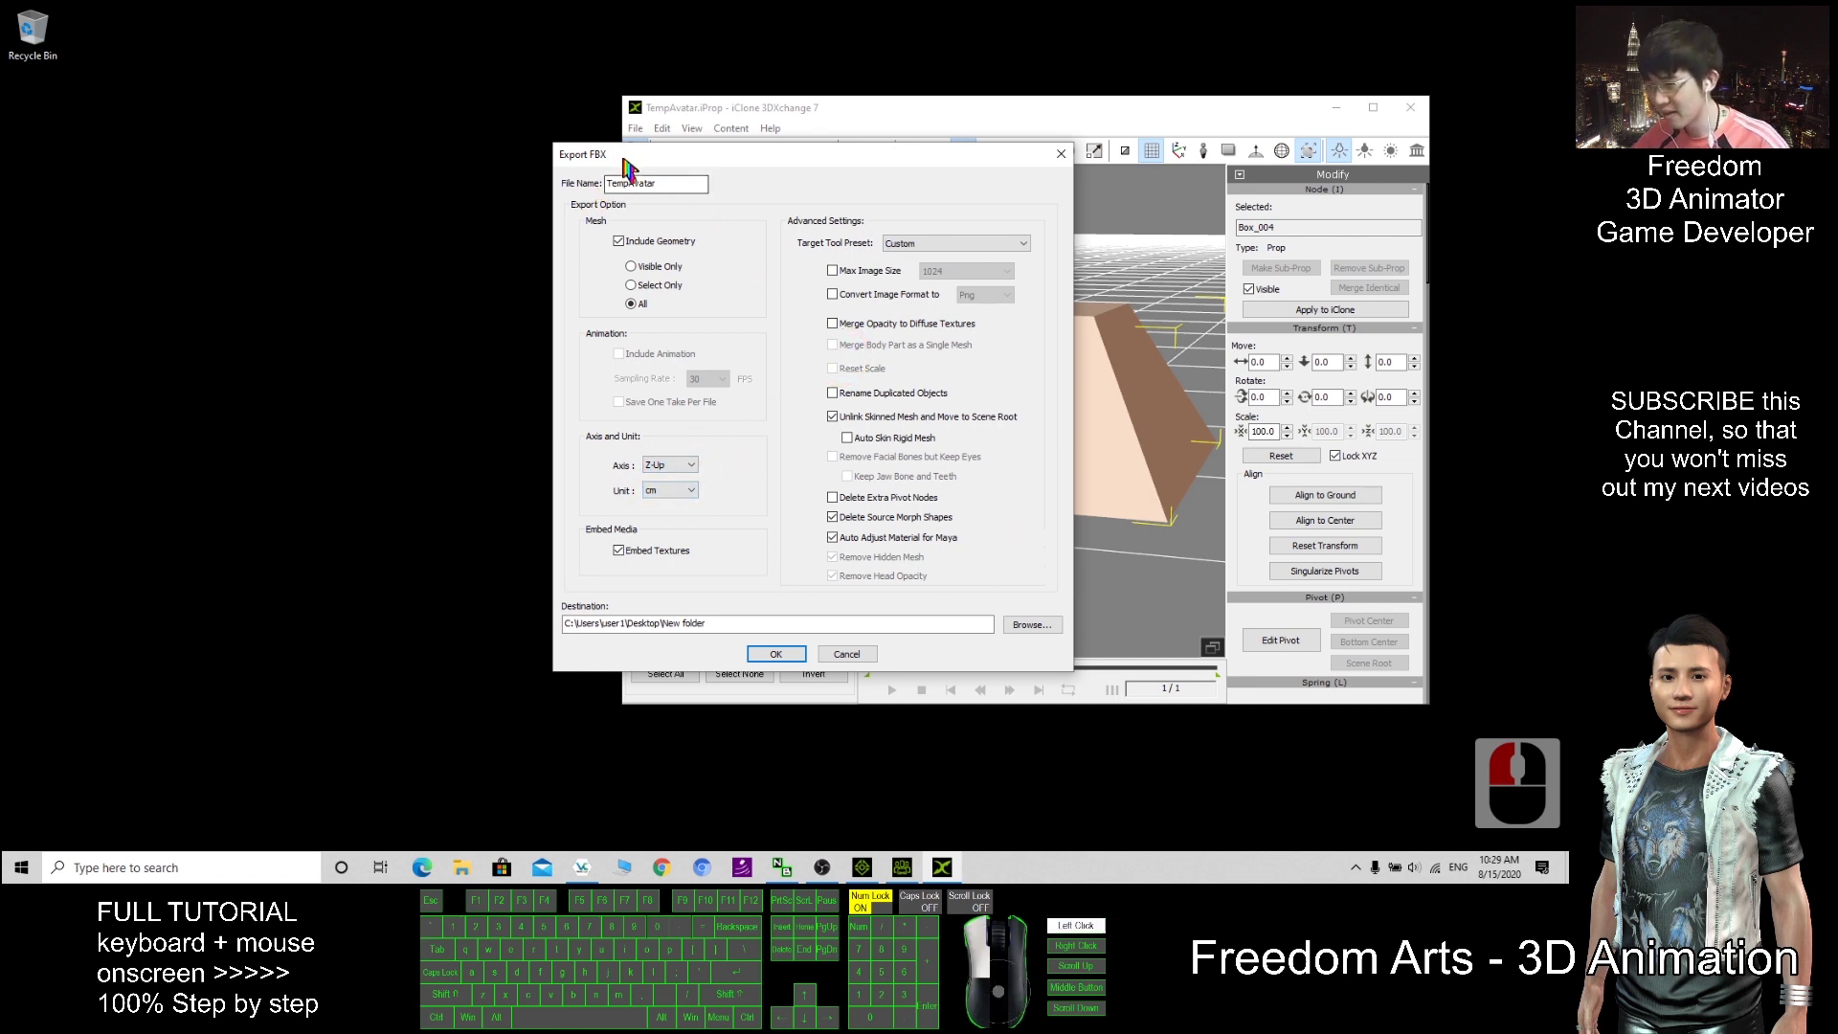
Step: Enable image conversion to Png in the FBX export options, keeping textures embedded
{"action": "left_click_drag", "start_coordinate": [624, 161], "coordinate": [631, 185]}
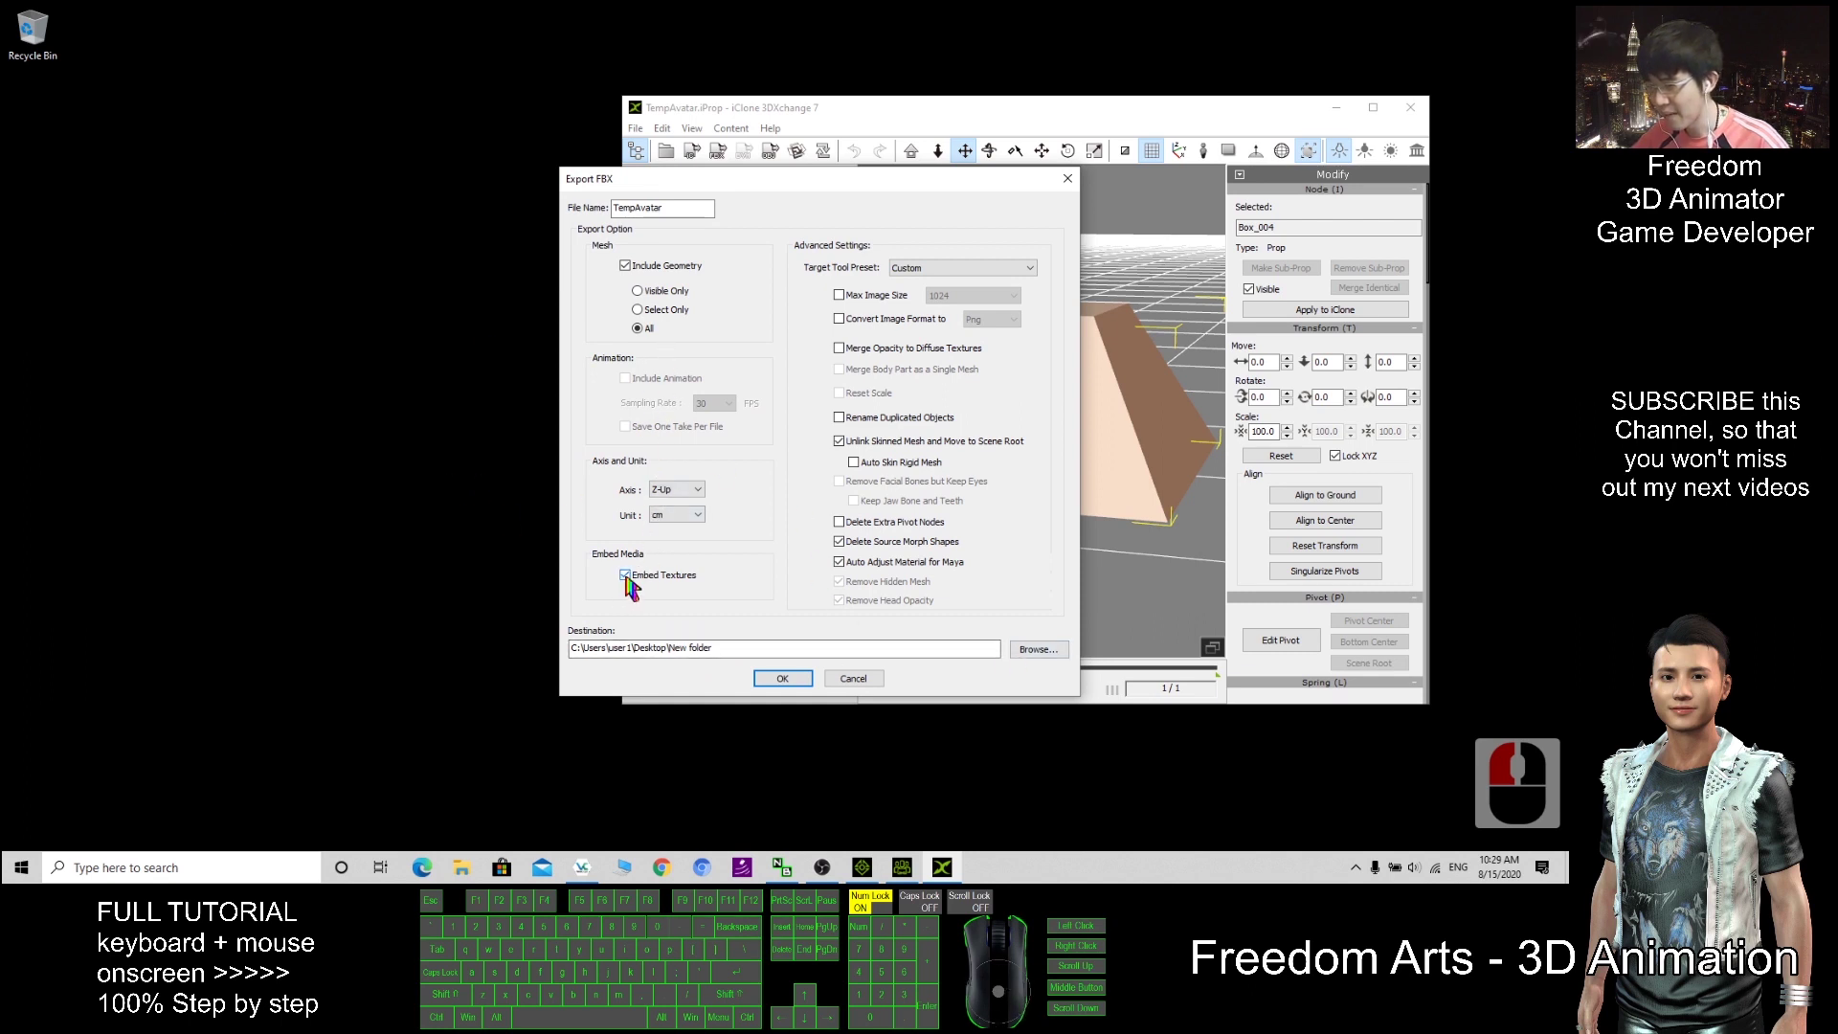
{"action": "double_click", "coordinate": [840, 318]}
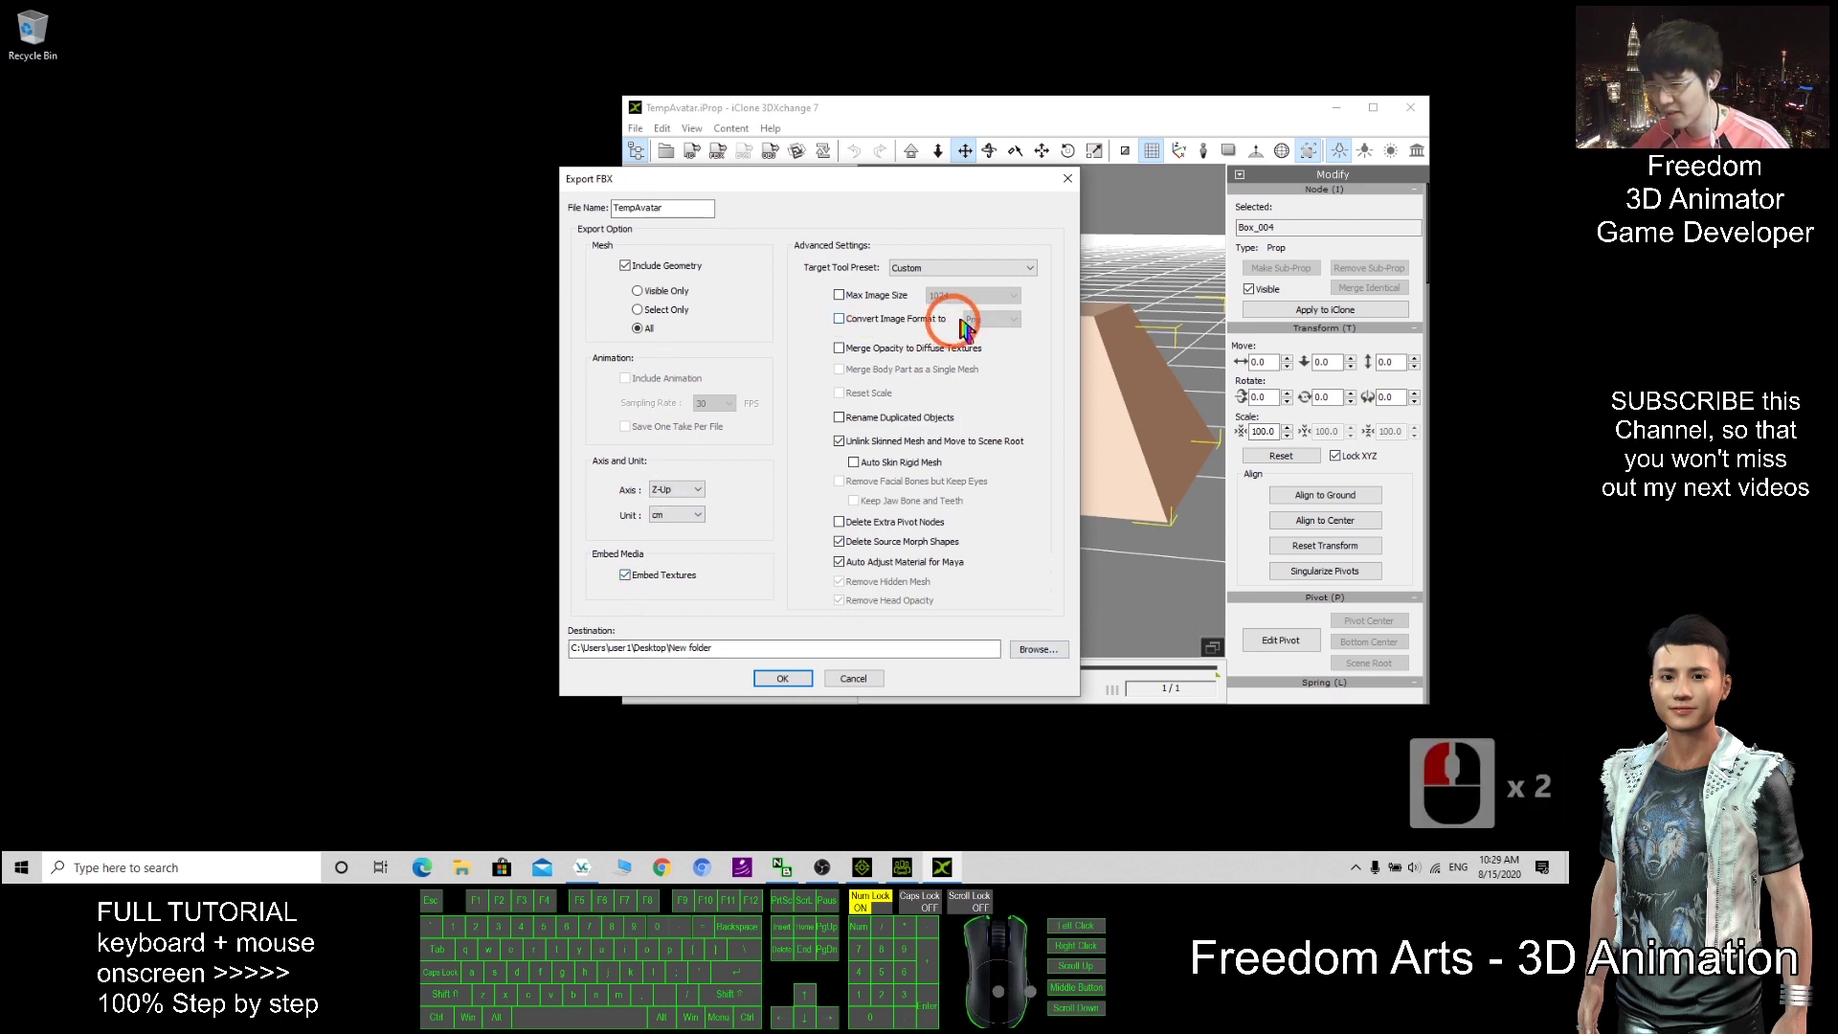
{"action": "left_click", "coordinate": [994, 322]}
{"action": "left_click", "coordinate": [839, 319]}
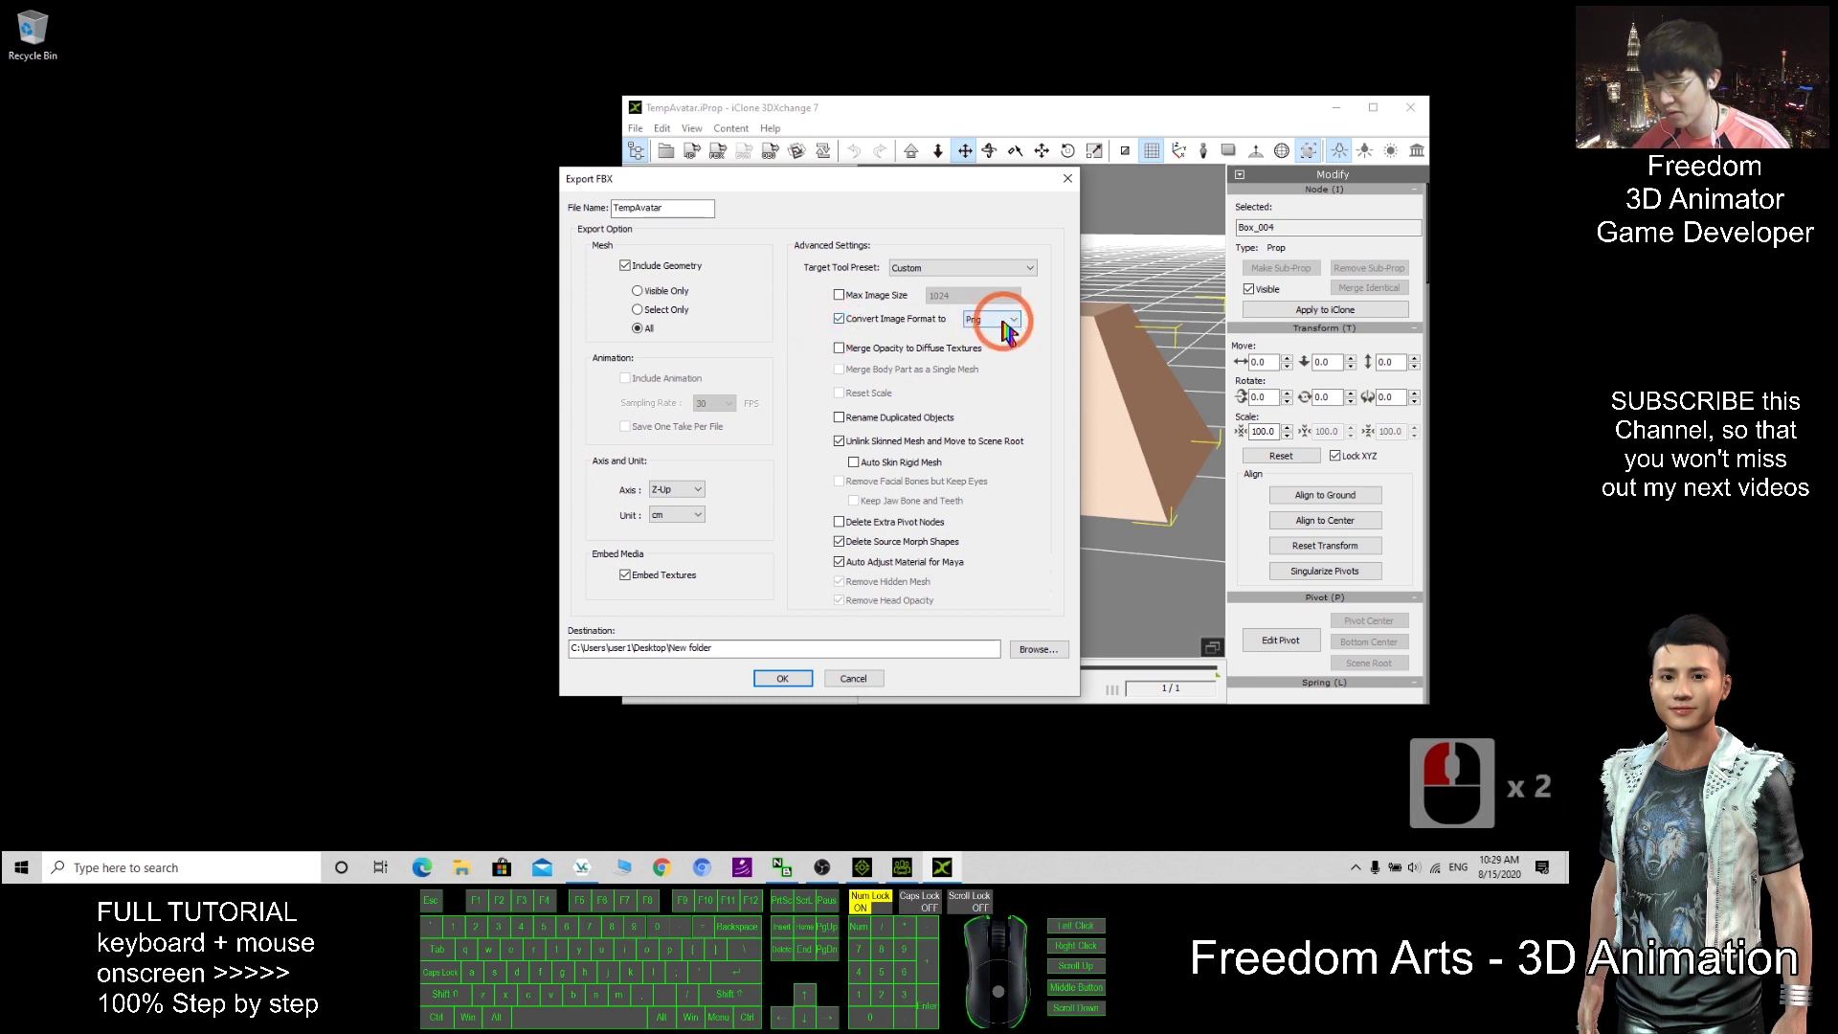
Step: Set the export destination to the Desktop folder and export the FBX, dismissing the export reminder
{"action": "left_click", "coordinate": [1039, 648]}
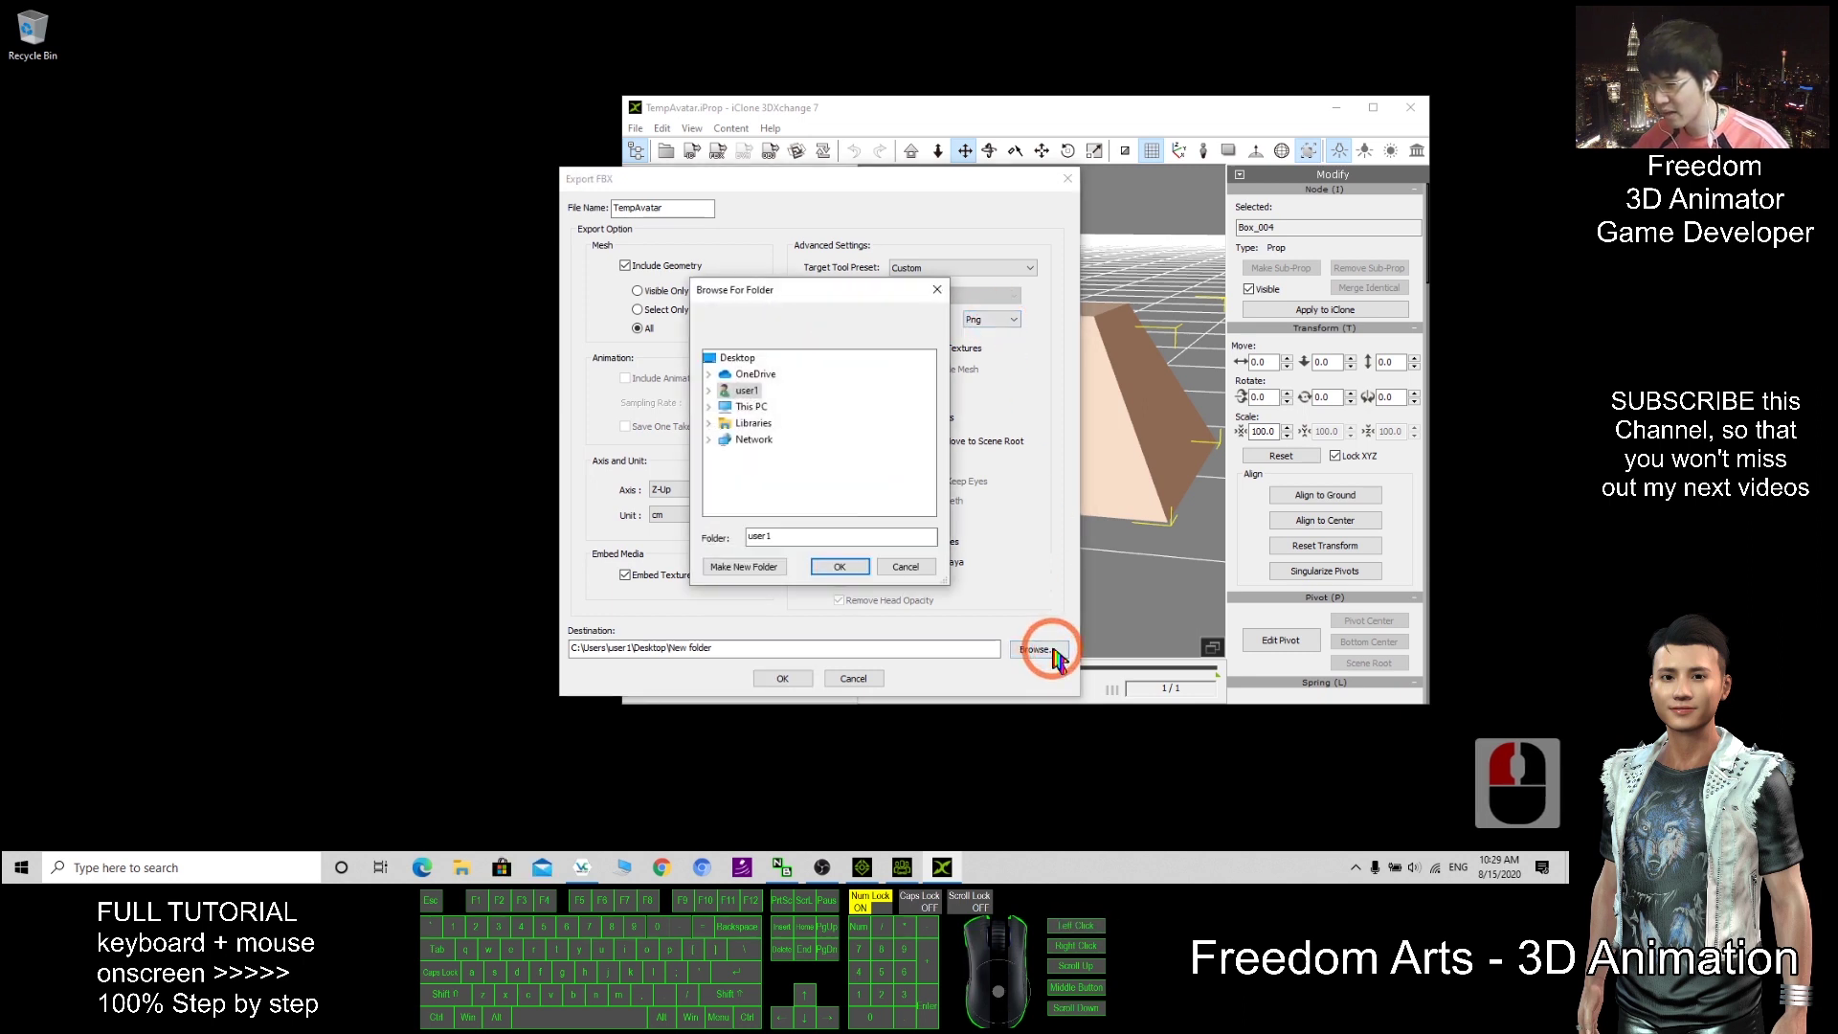
{"action": "left_click", "coordinate": [734, 359]}
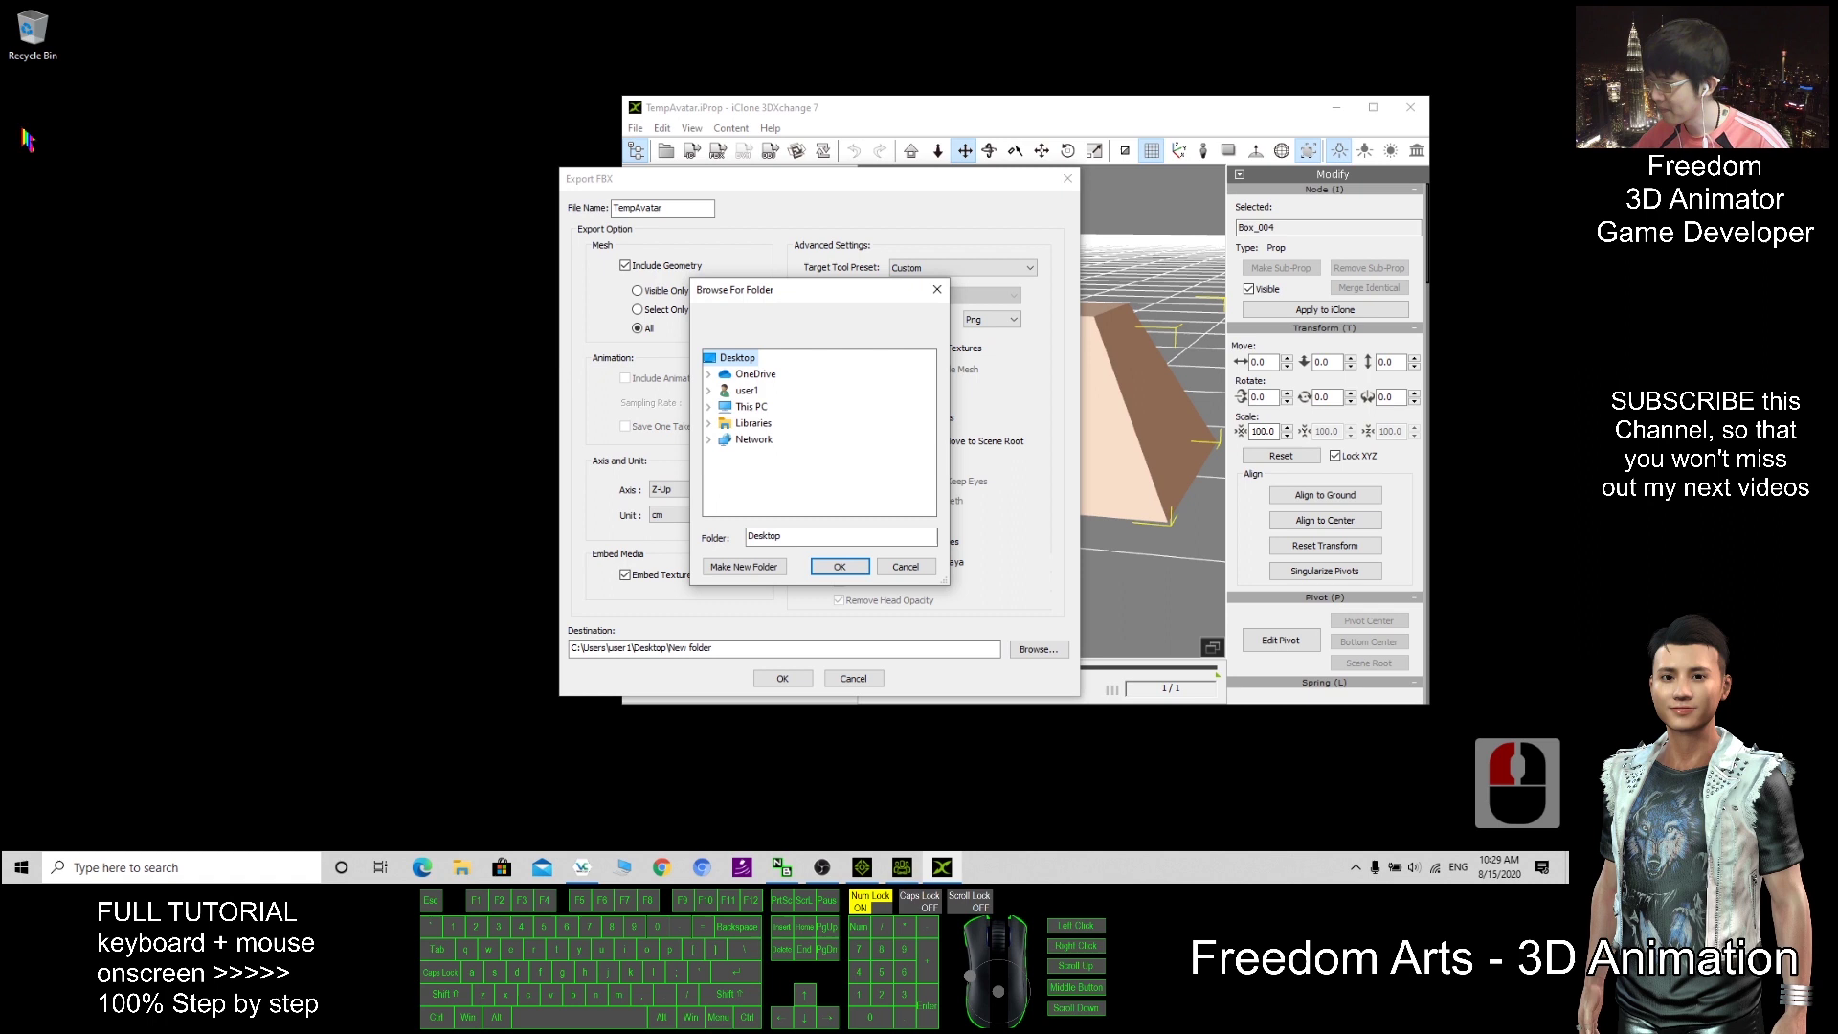
{"action": "left_click", "coordinate": [860, 568]}
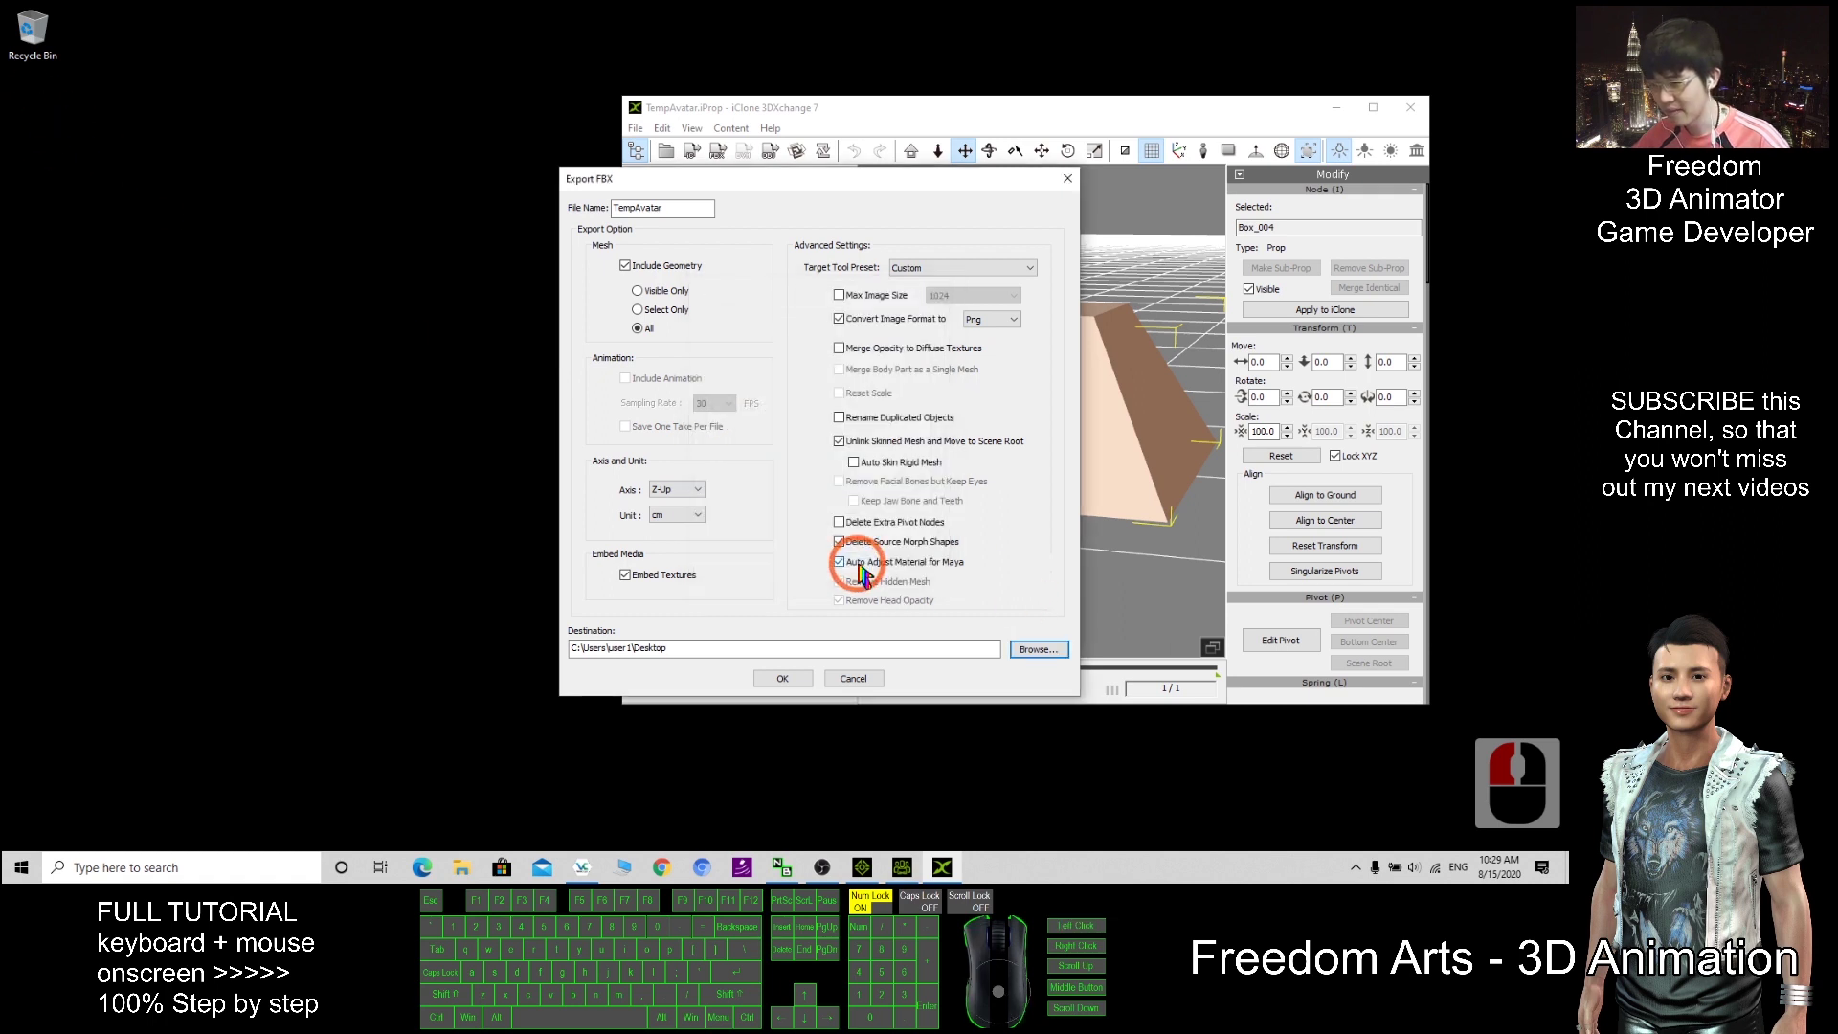
{"action": "left_click", "coordinate": [777, 678]}
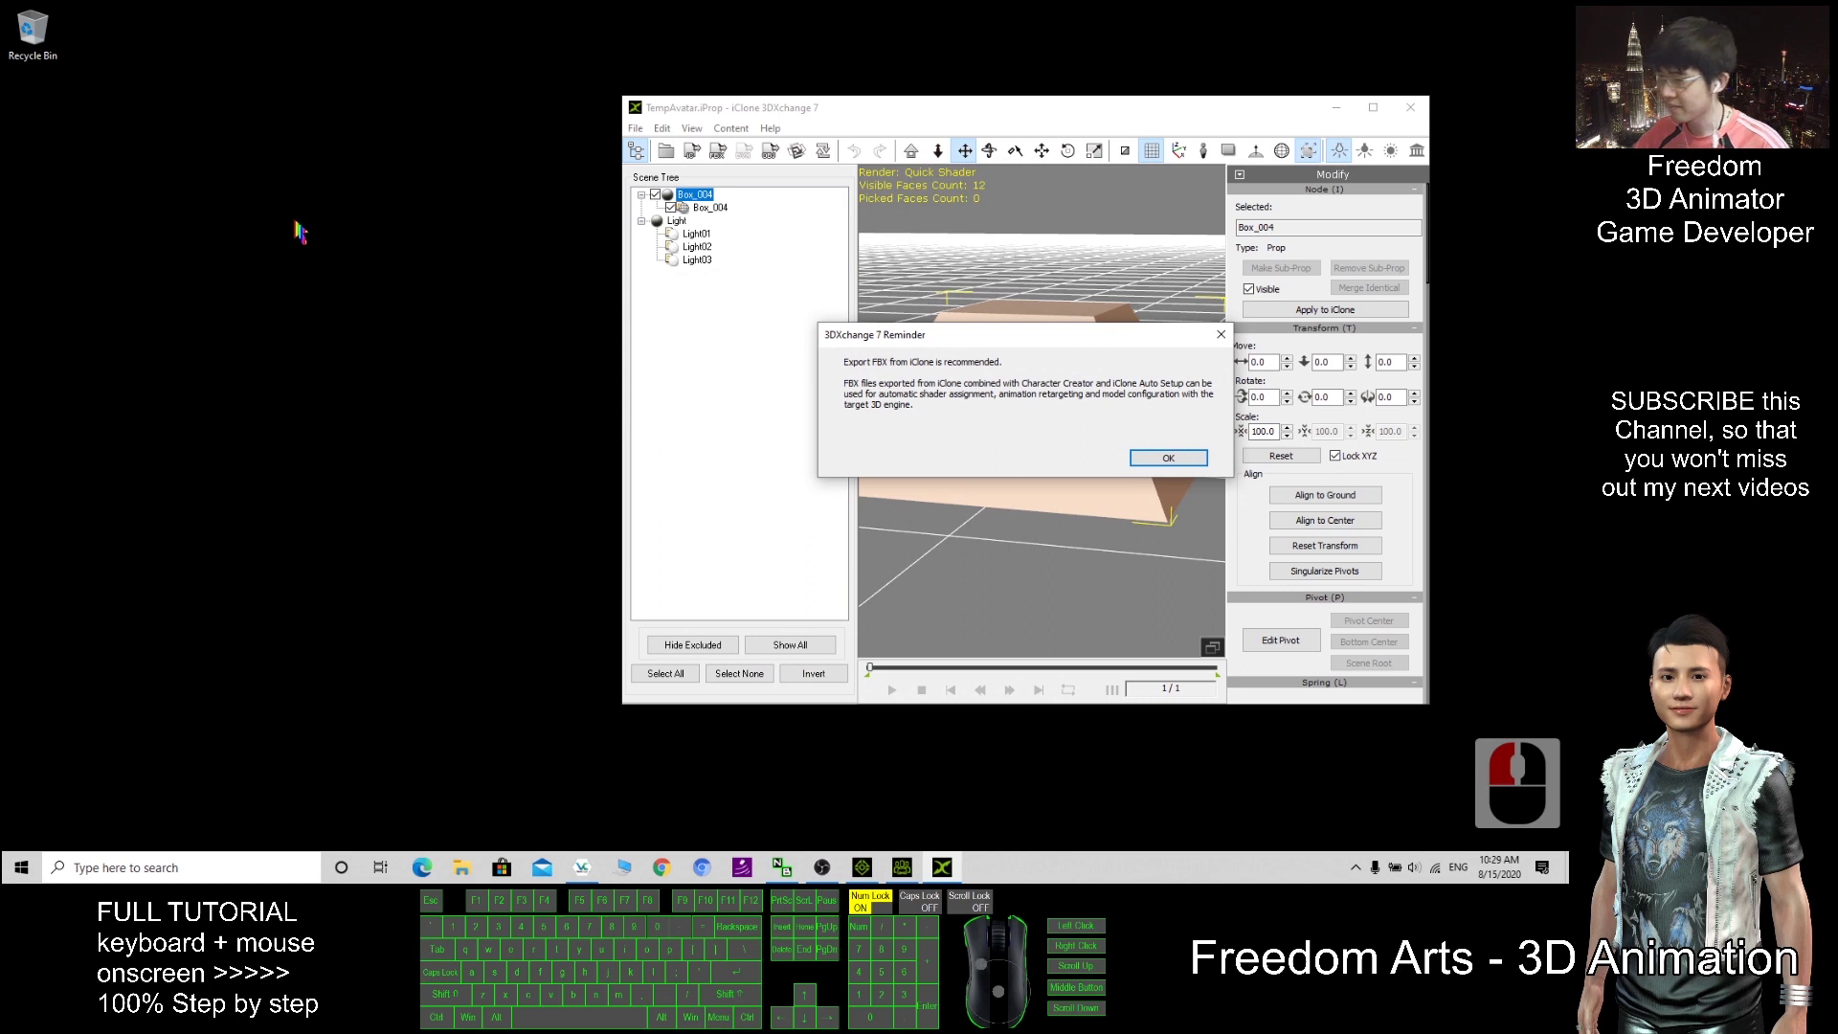
{"action": "left_click", "coordinate": [1168, 458]}
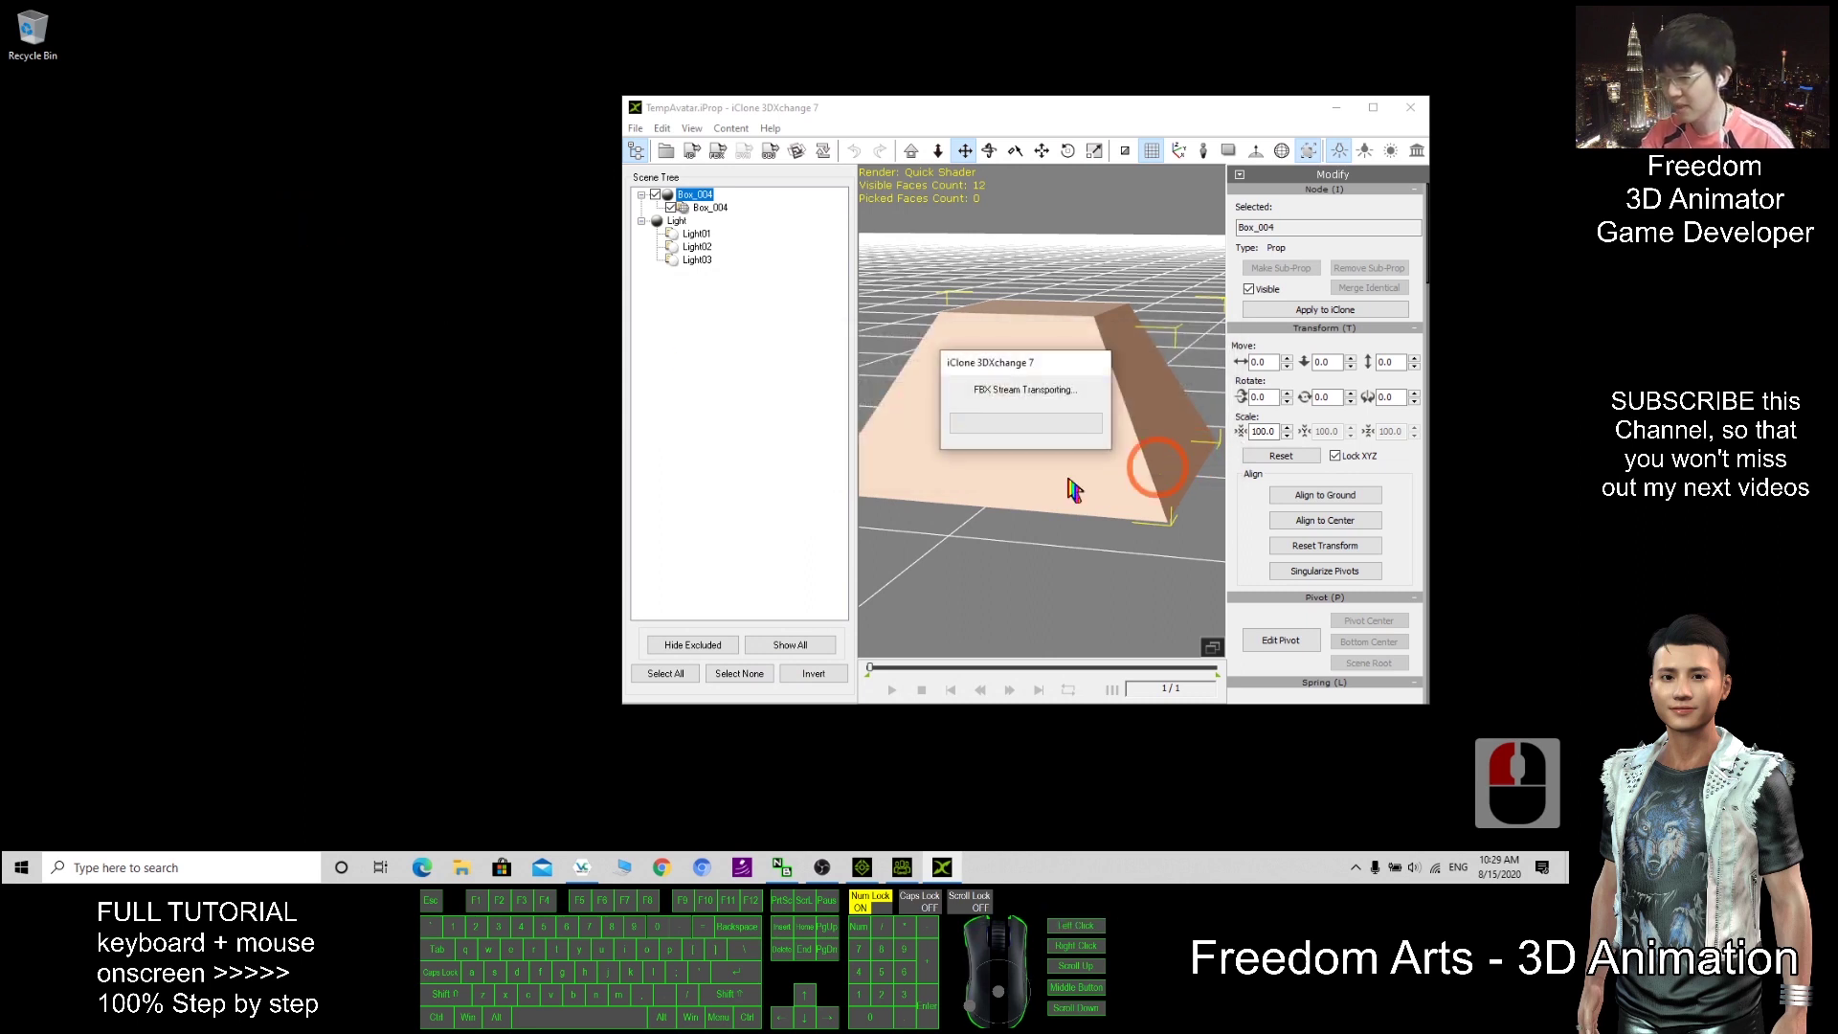
{"action": "left_click", "coordinate": [1066, 445]}
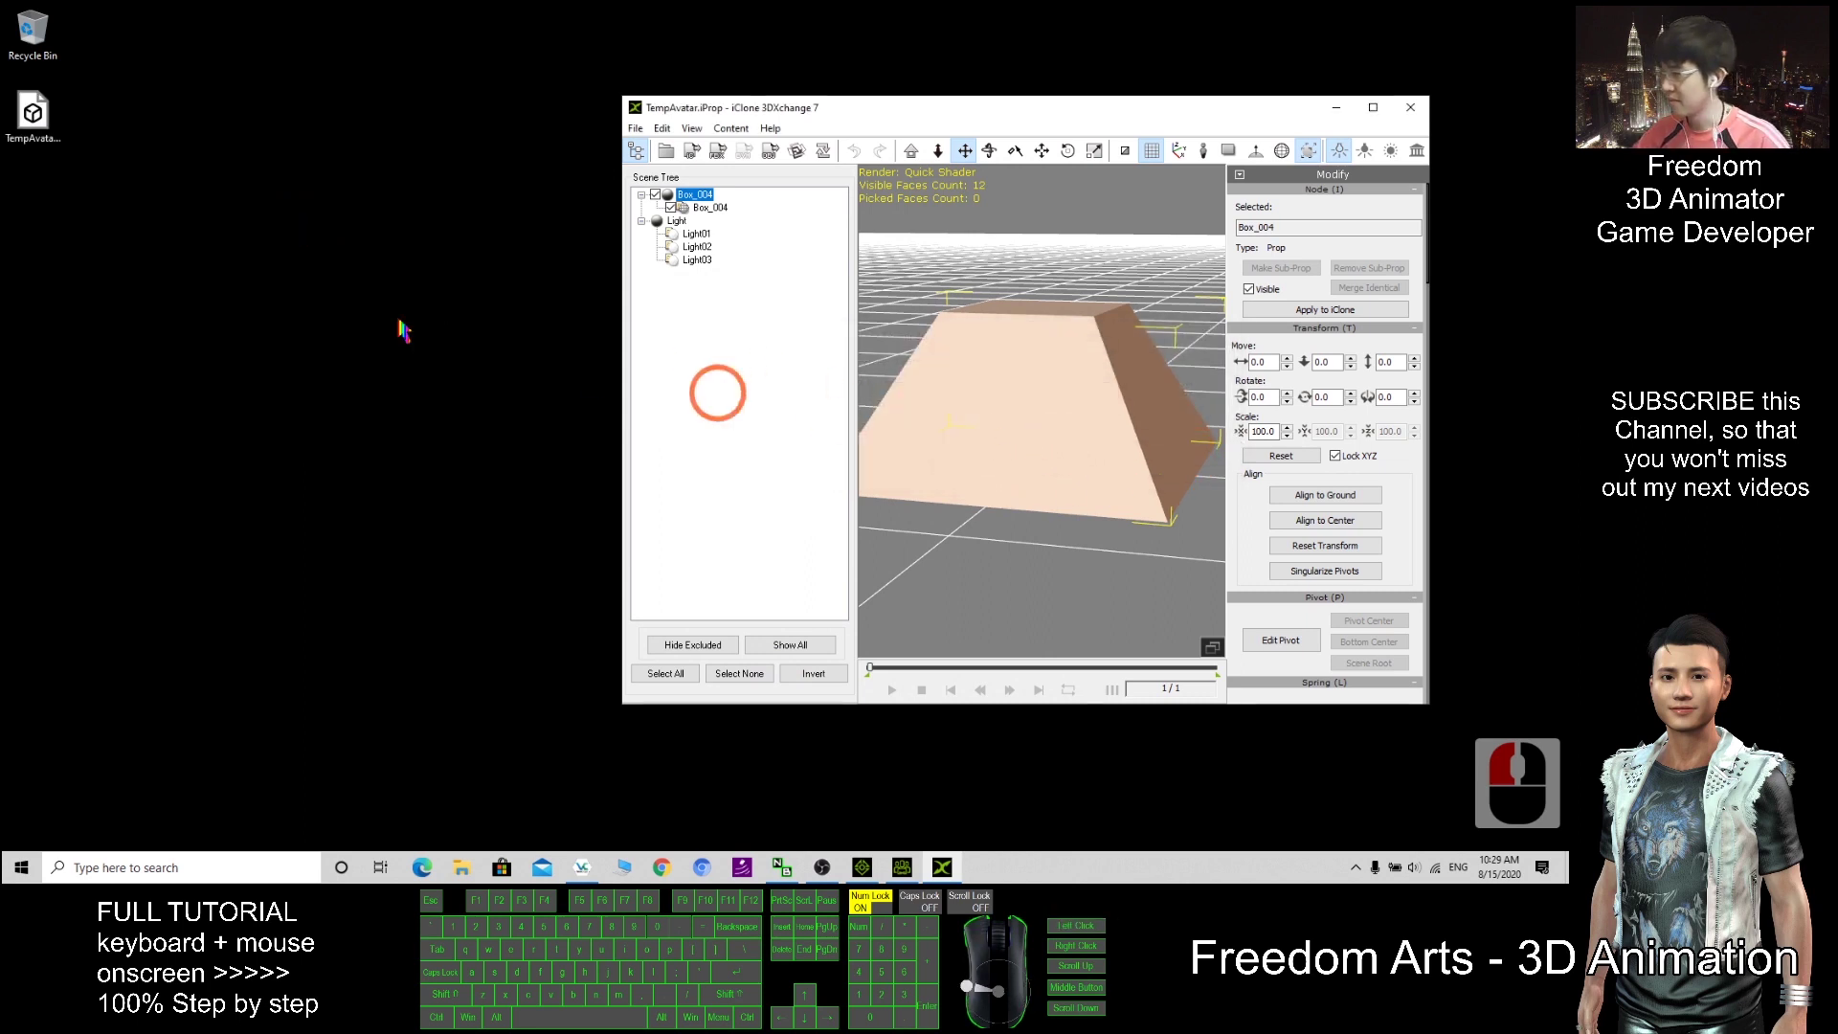
Step: Import the exported TempAvatar FBX into 3DXchange with the default options, and inspect the textures in the TempAvatar.fbm folder
{"action": "double_click", "coordinate": [41, 118]}
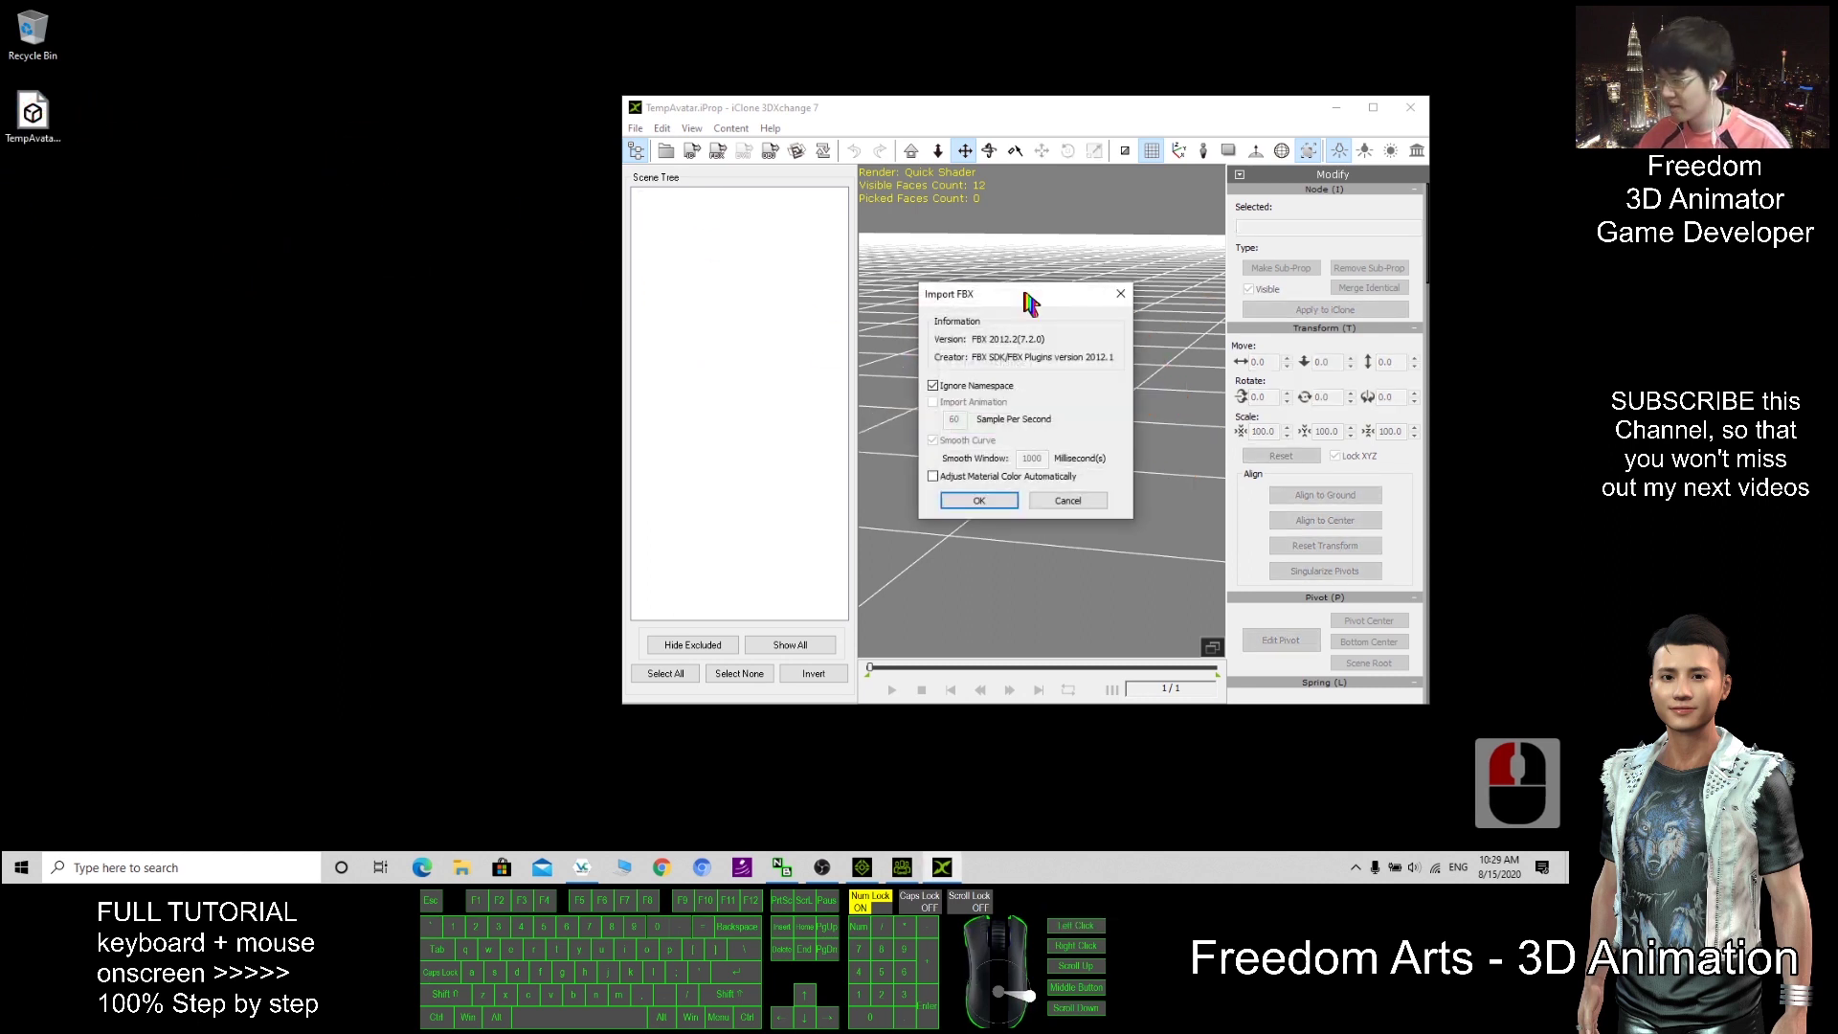
{"action": "left_click", "coordinate": [978, 500]}
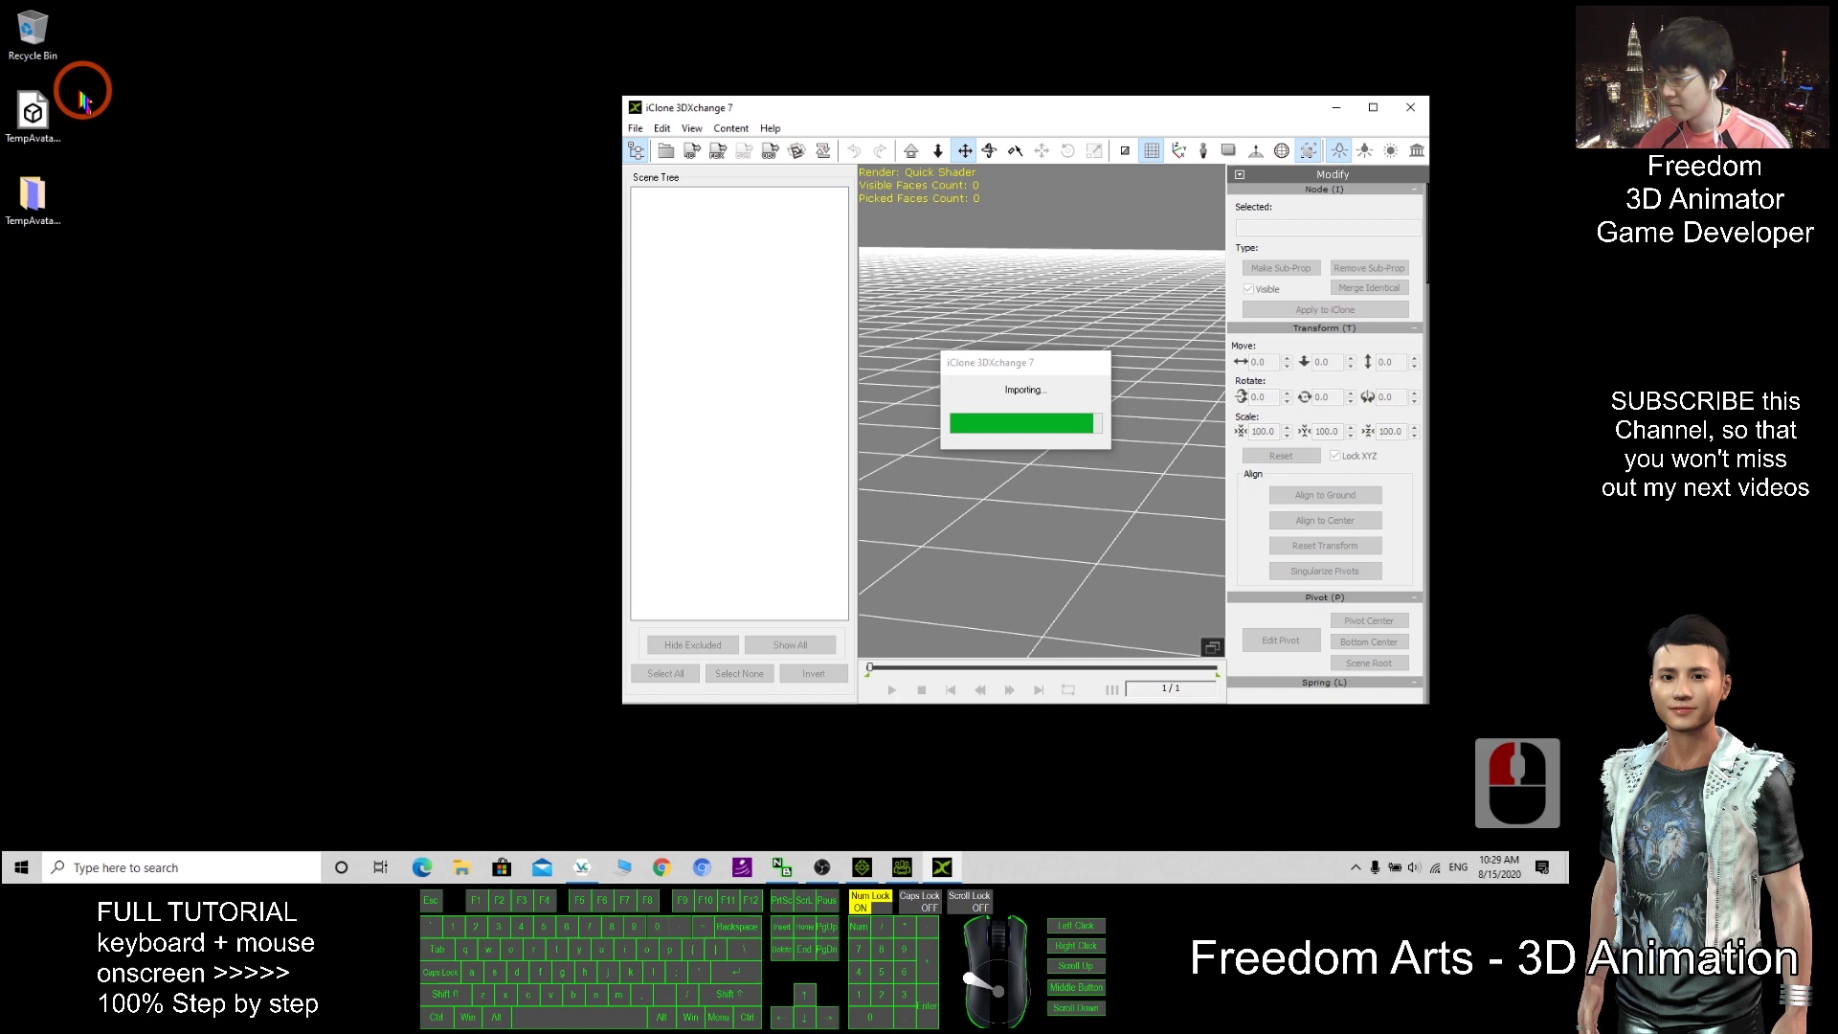
{"action": "double_click", "coordinate": [33, 196]}
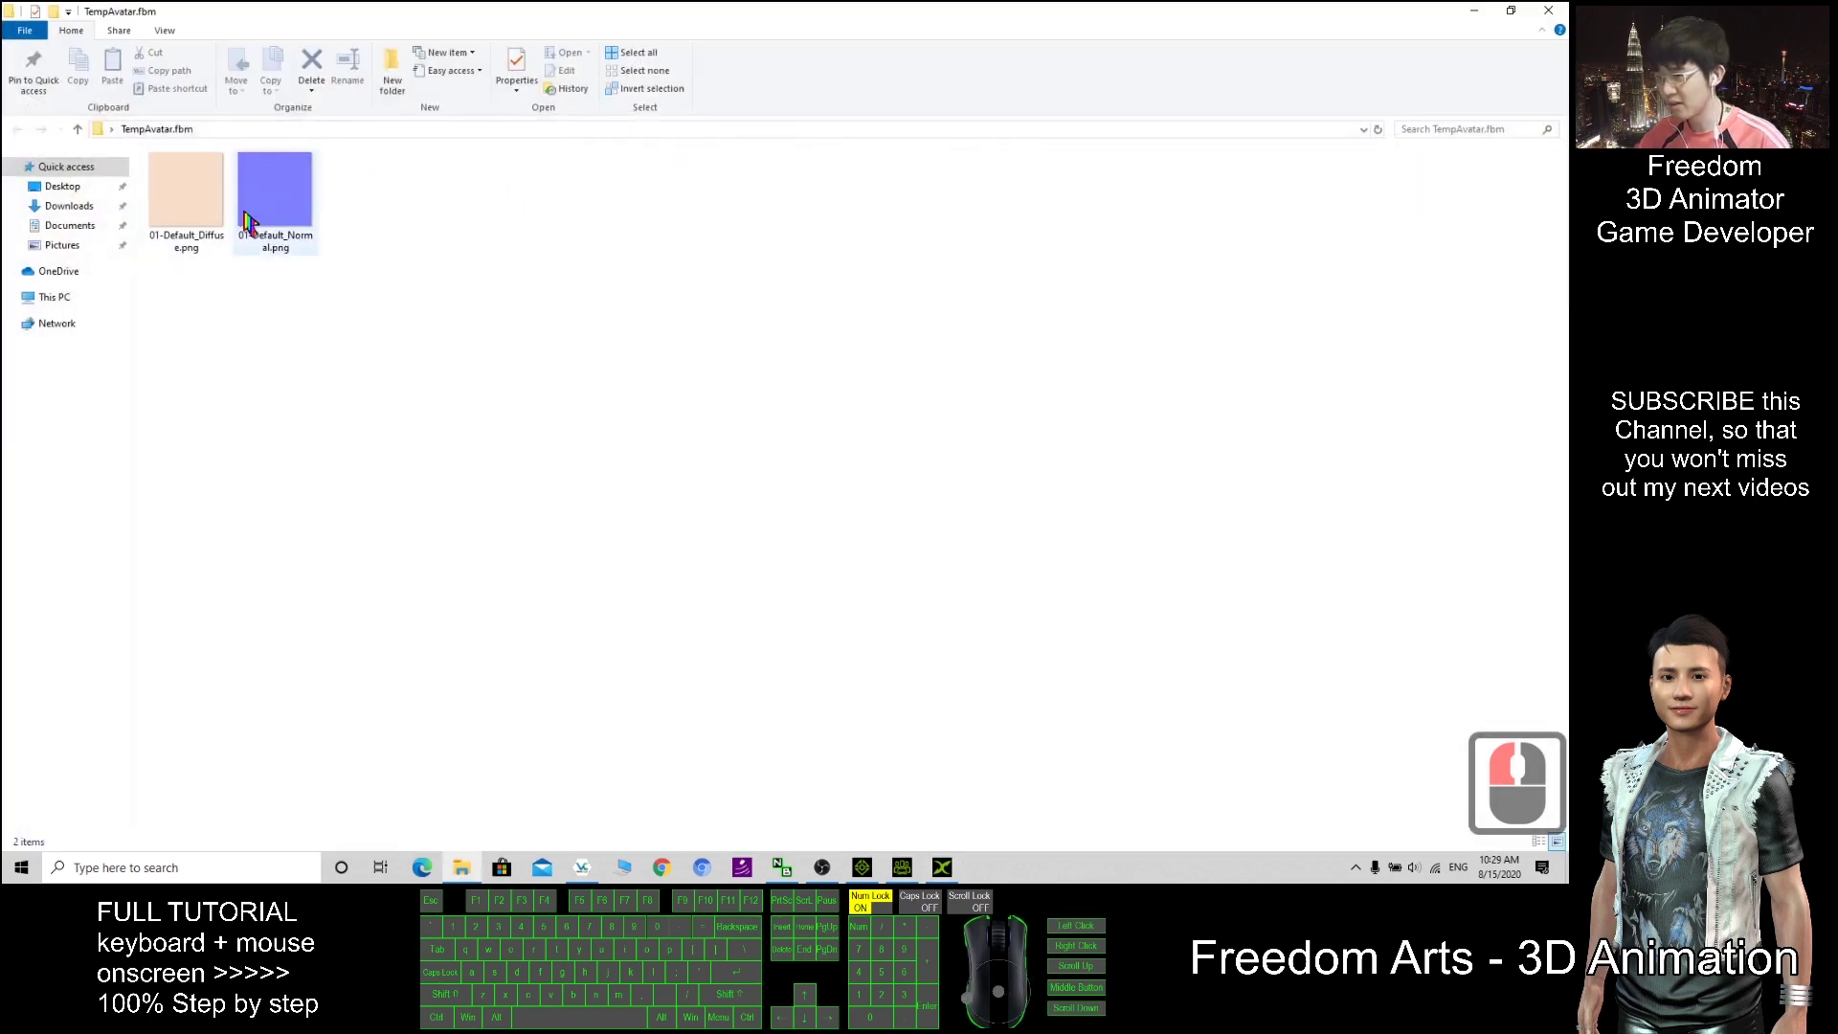
{"action": "left_click", "coordinate": [1548, 11]}
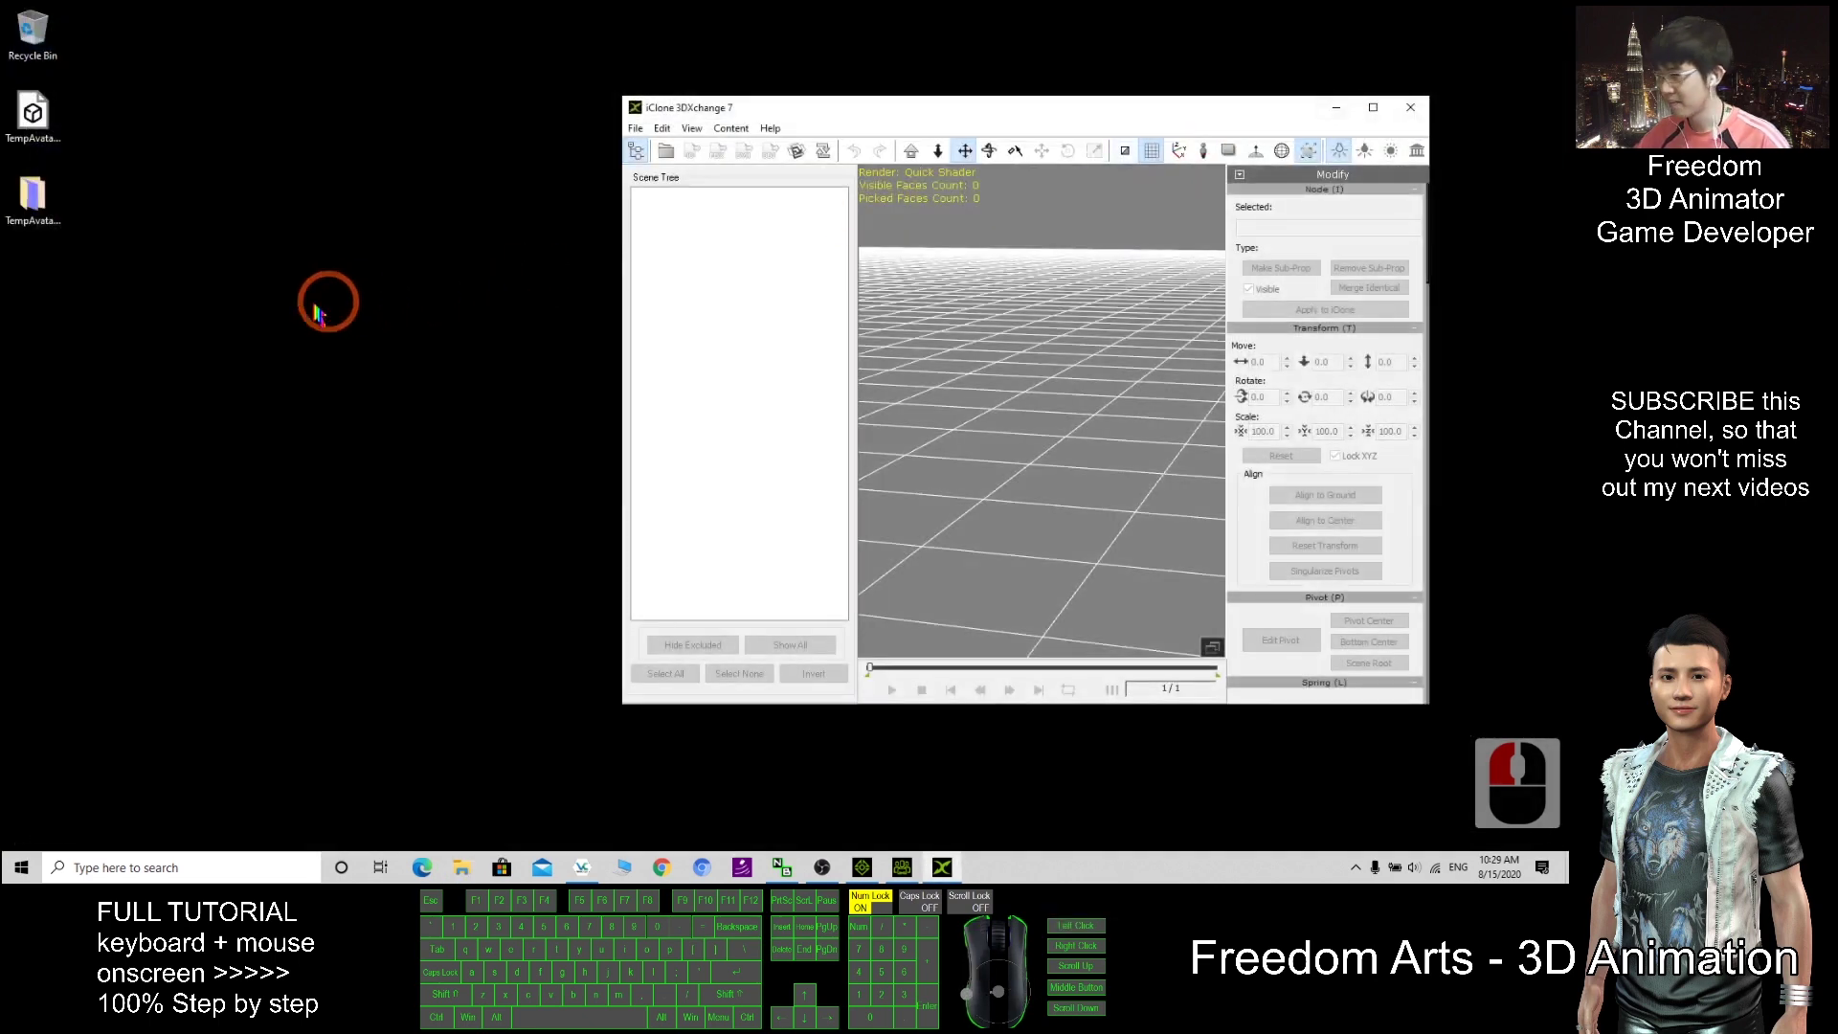
Step: Launch Blender, dismiss its splash screen and reduce its window so the desktop files stay in view
{"action": "double_click", "coordinate": [67, 137]}
{"action": "left_click", "coordinate": [40, 123]}
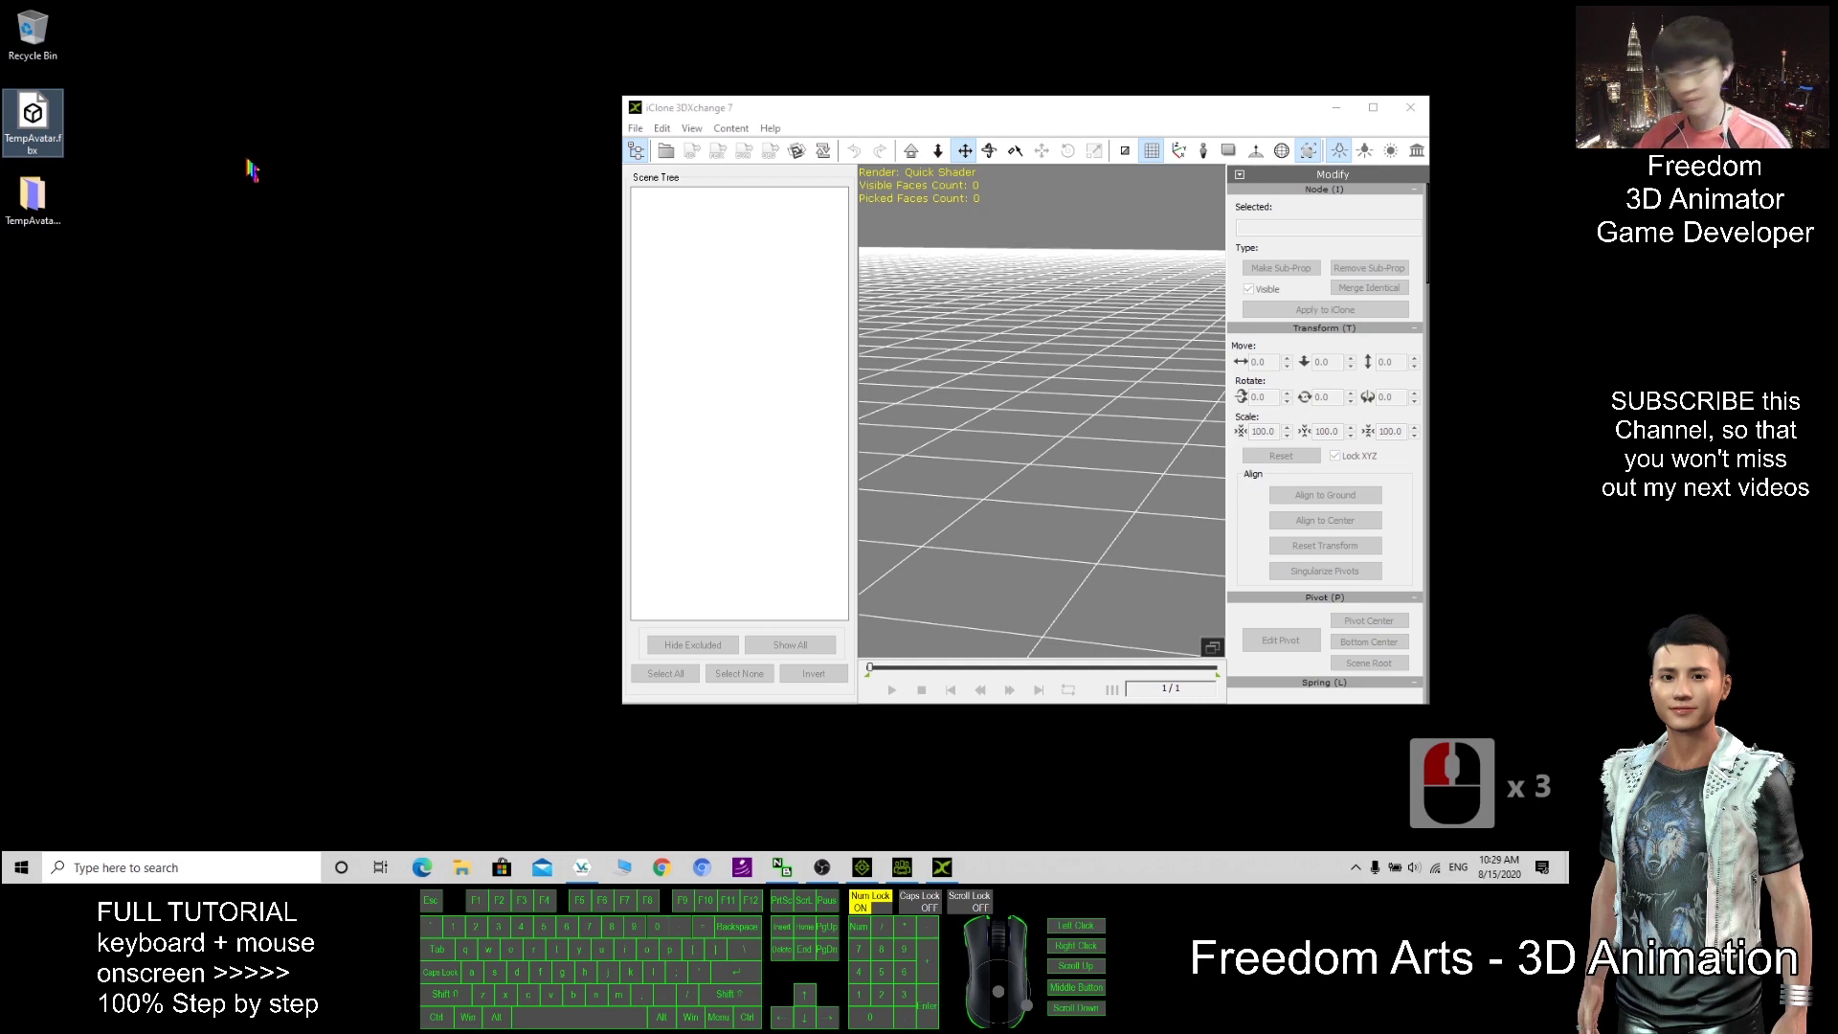
{"action": "left_click", "coordinate": [513, 652]}
{"action": "left_click", "coordinate": [272, 872]}
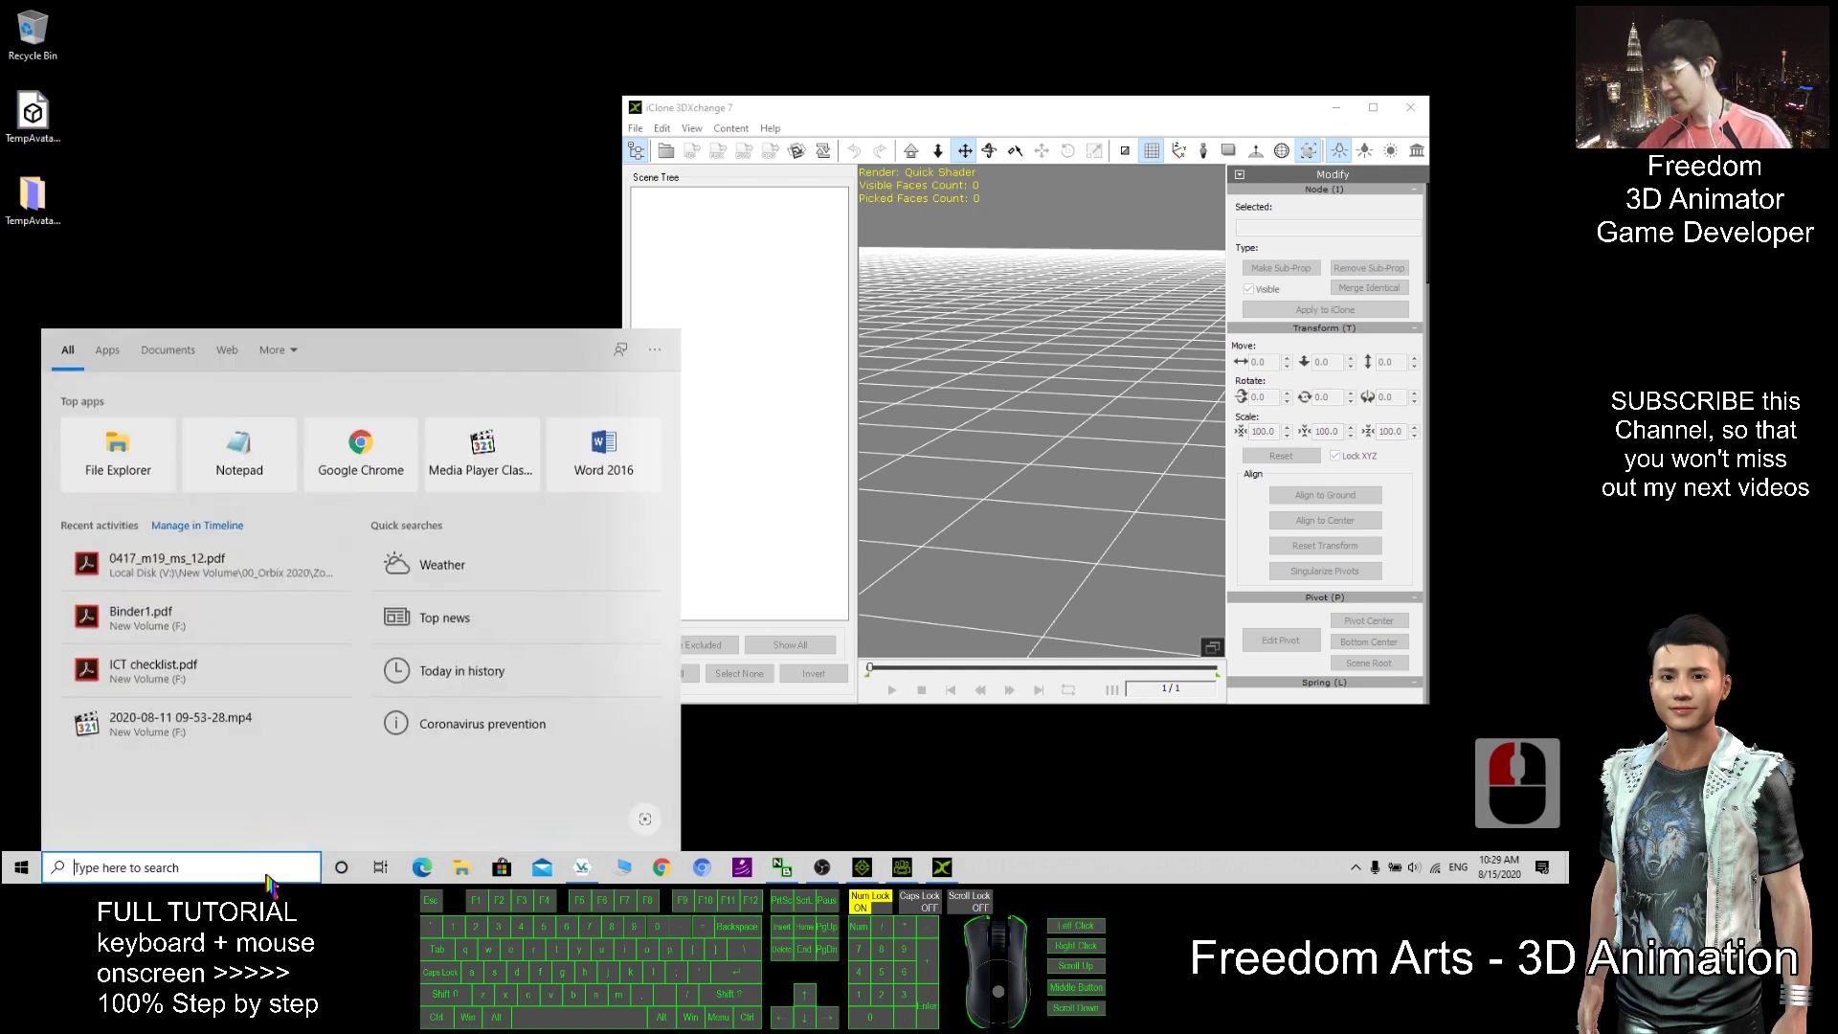
{"action": "type", "text": "blender"}
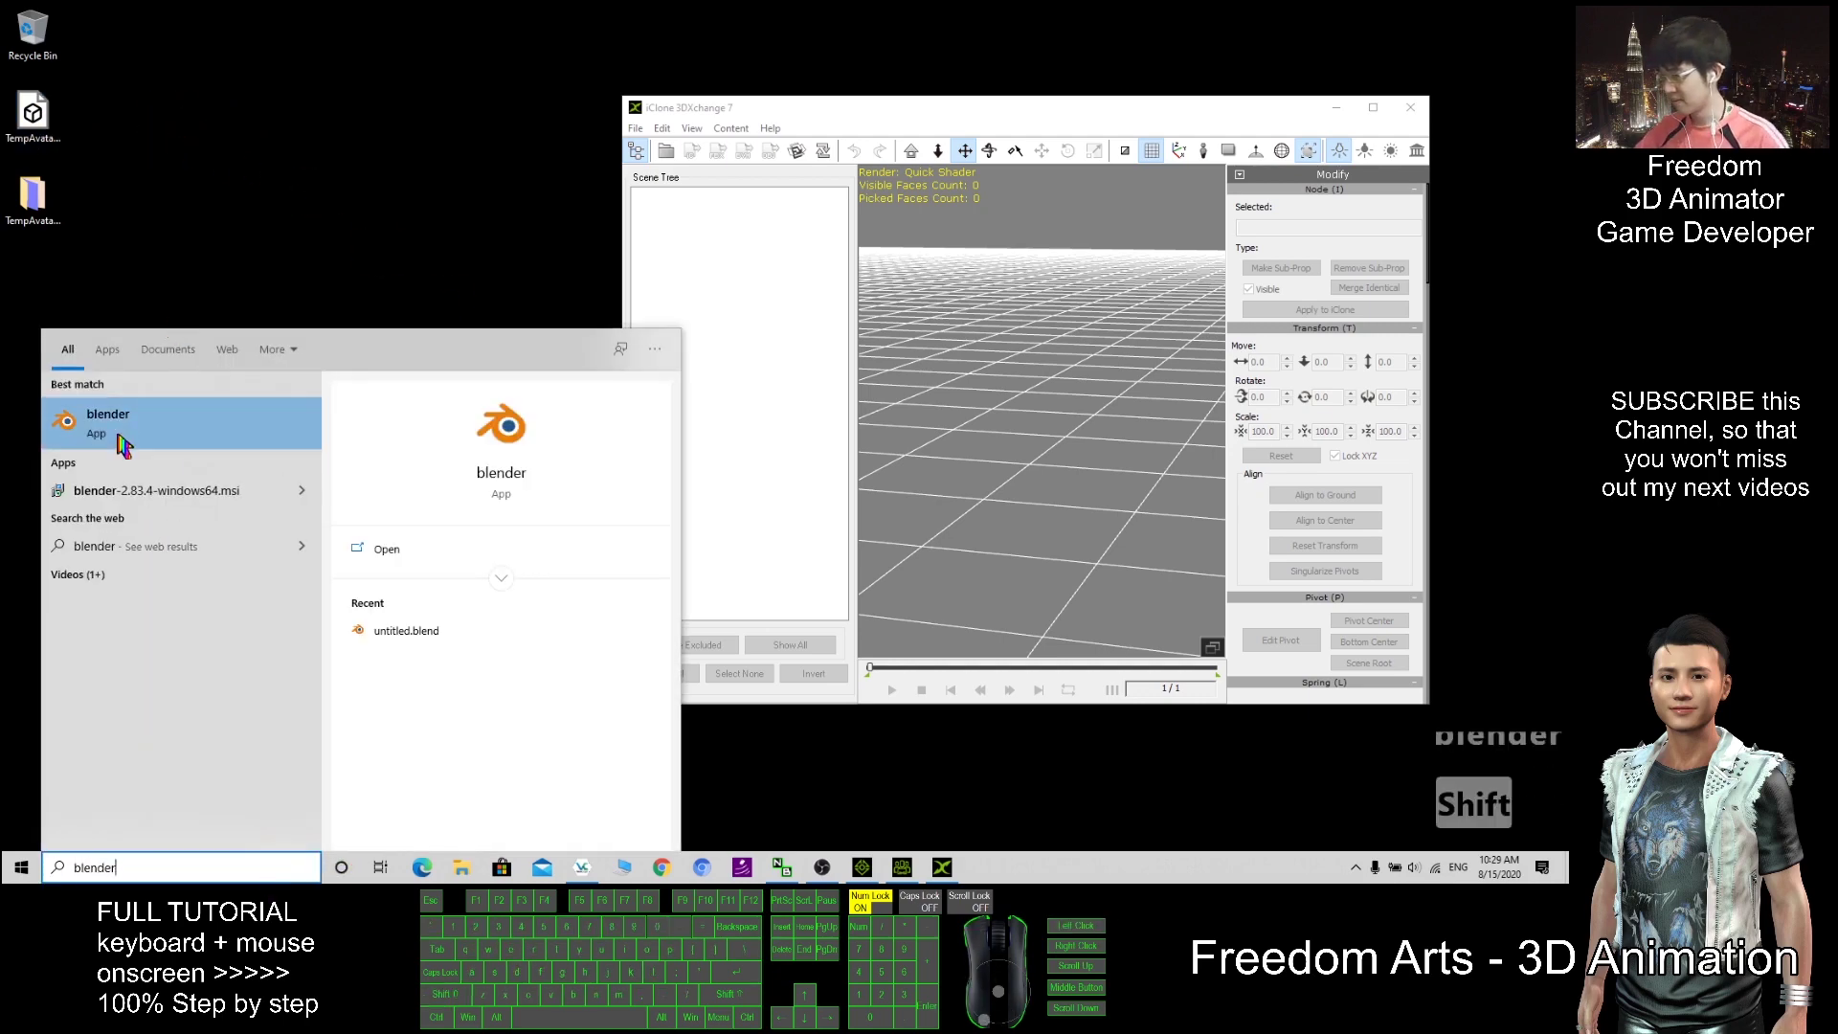
{"action": "left_click", "coordinate": [123, 423]}
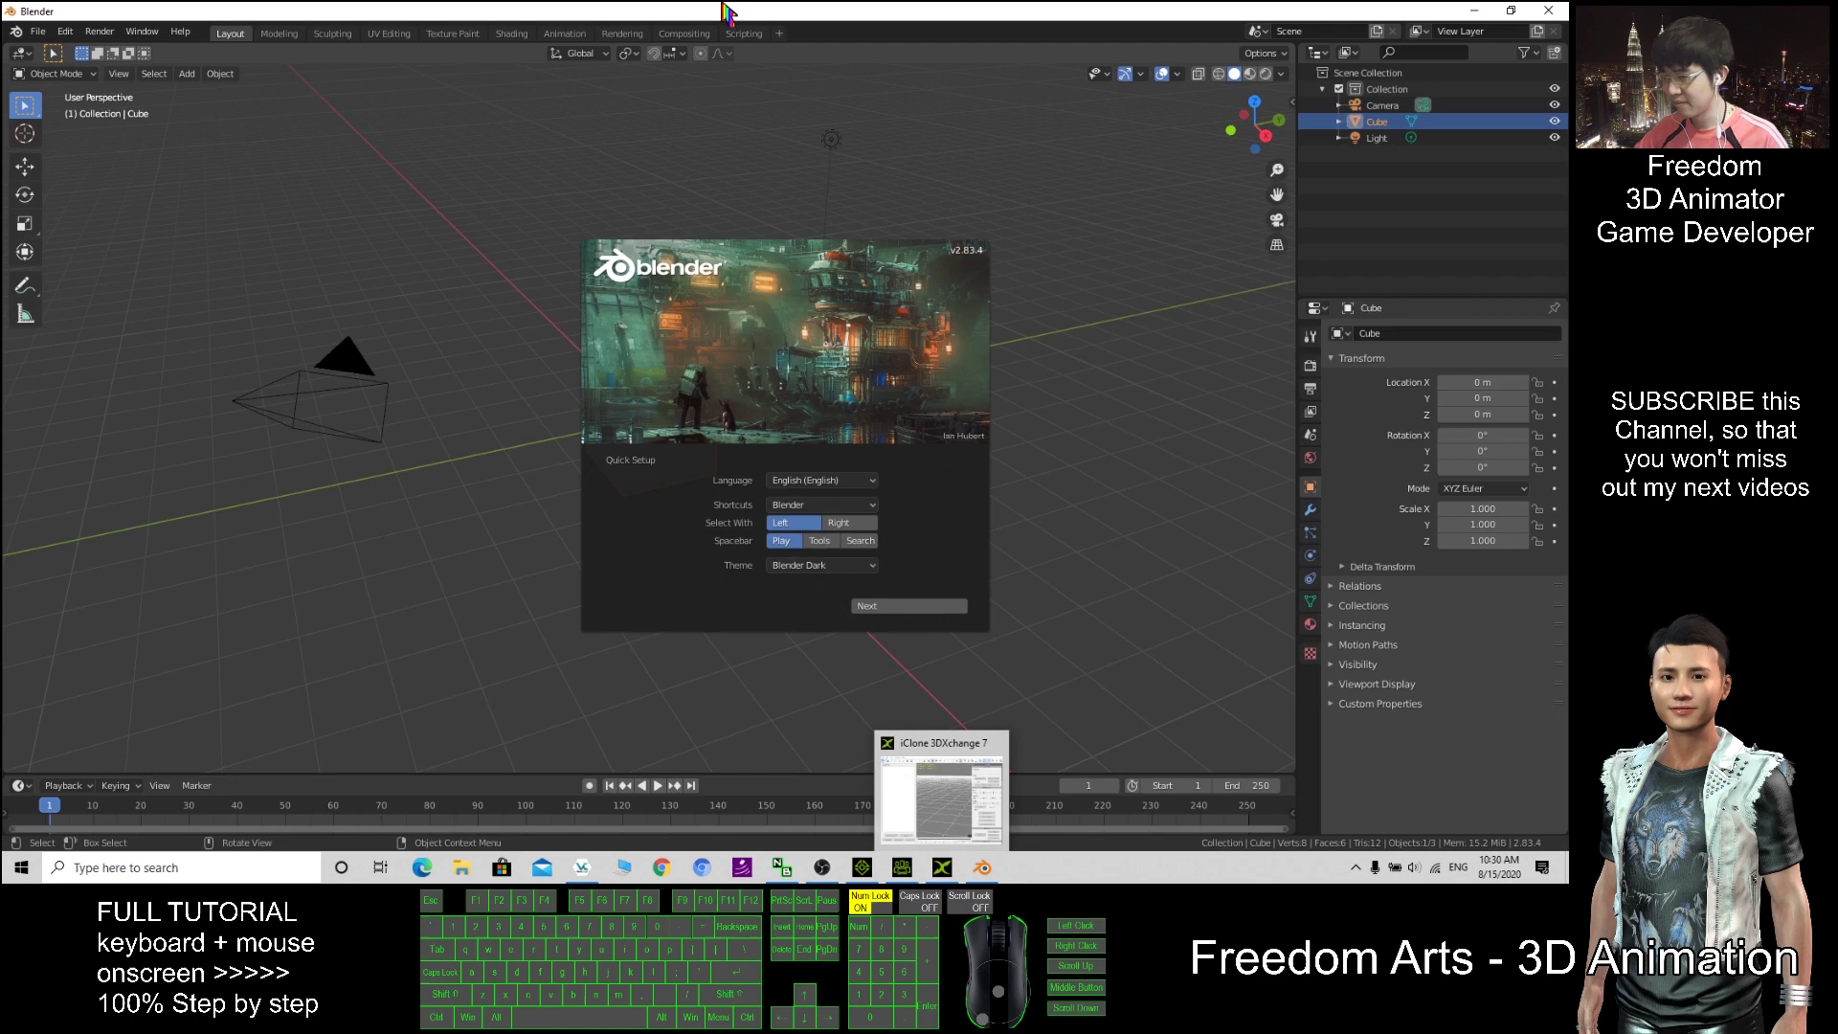
{"action": "left_click", "coordinate": [1066, 406]}
{"action": "left_click_drag", "start_coordinate": [717, 9], "coordinate": [959, 107]}
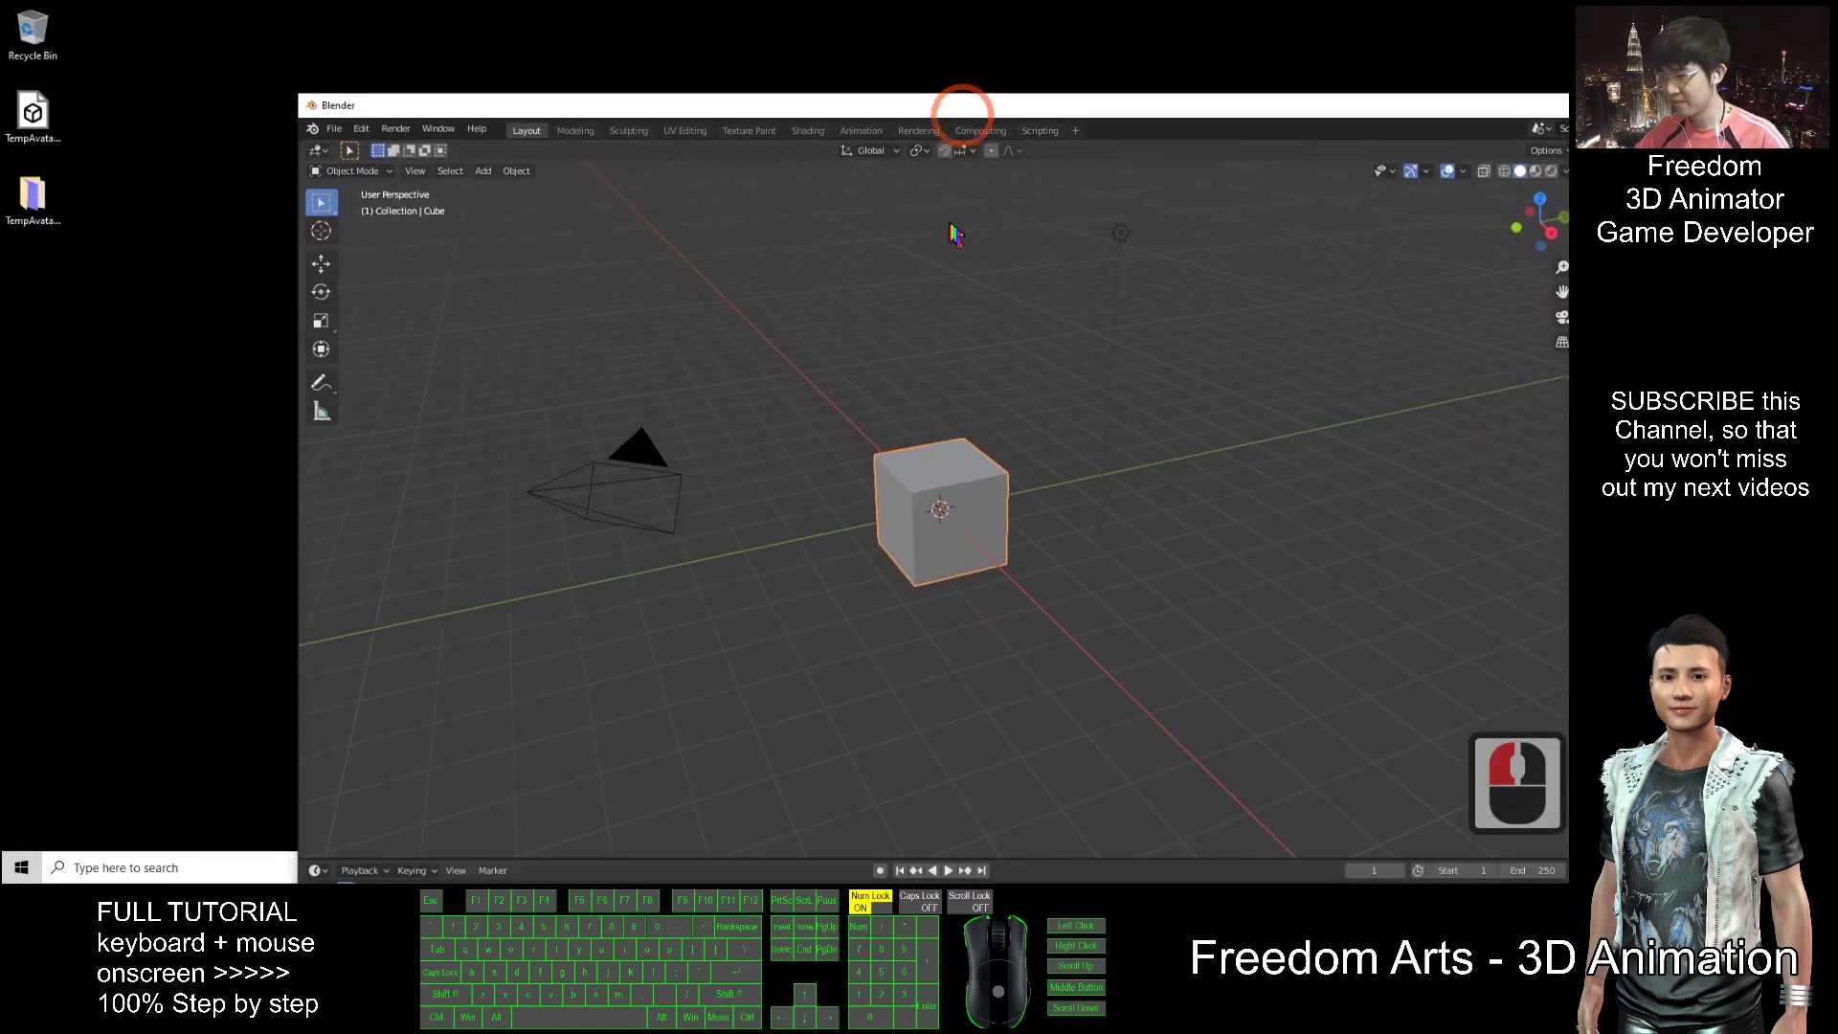
Step: Delete the default cube and import TempAvatar.fbx from the Desktop folder with the default FBX options
{"action": "left_click", "coordinate": [943, 483]}
{"action": "key", "text": "Delete"}
{"action": "left_click", "coordinate": [334, 128]}
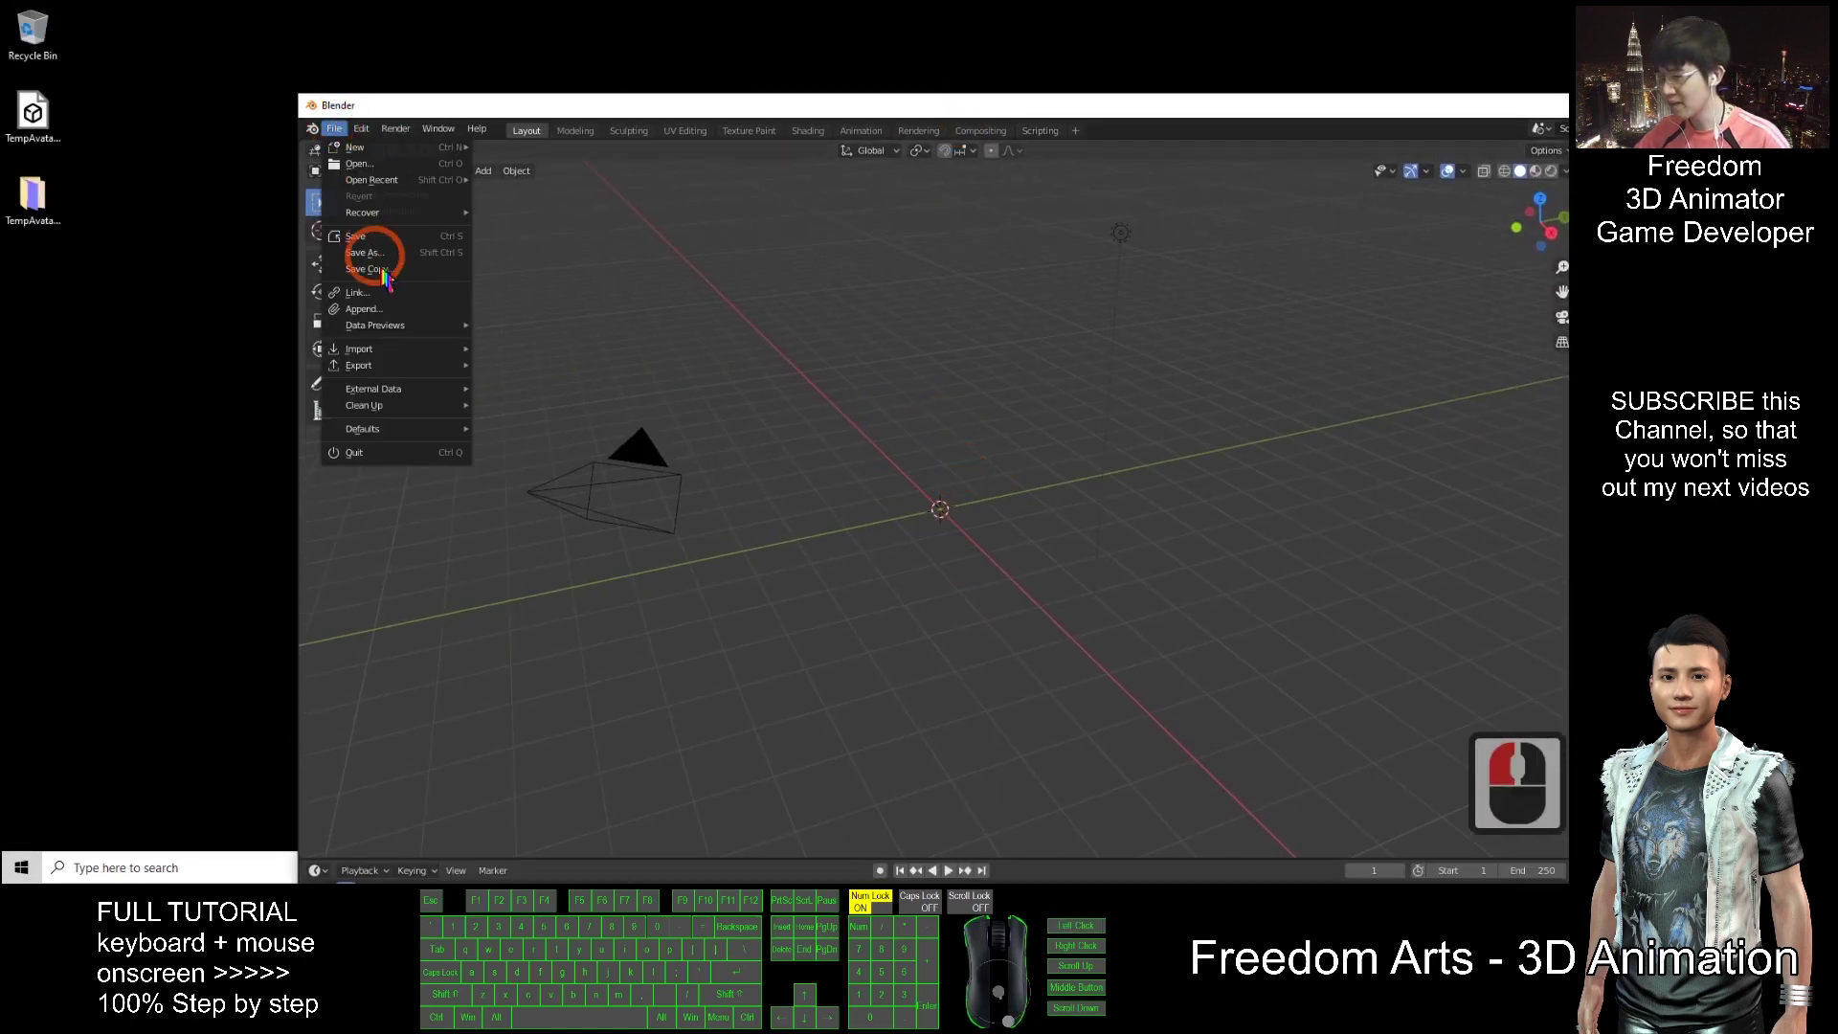
{"action": "mouse_move", "coordinate": [364, 349]}
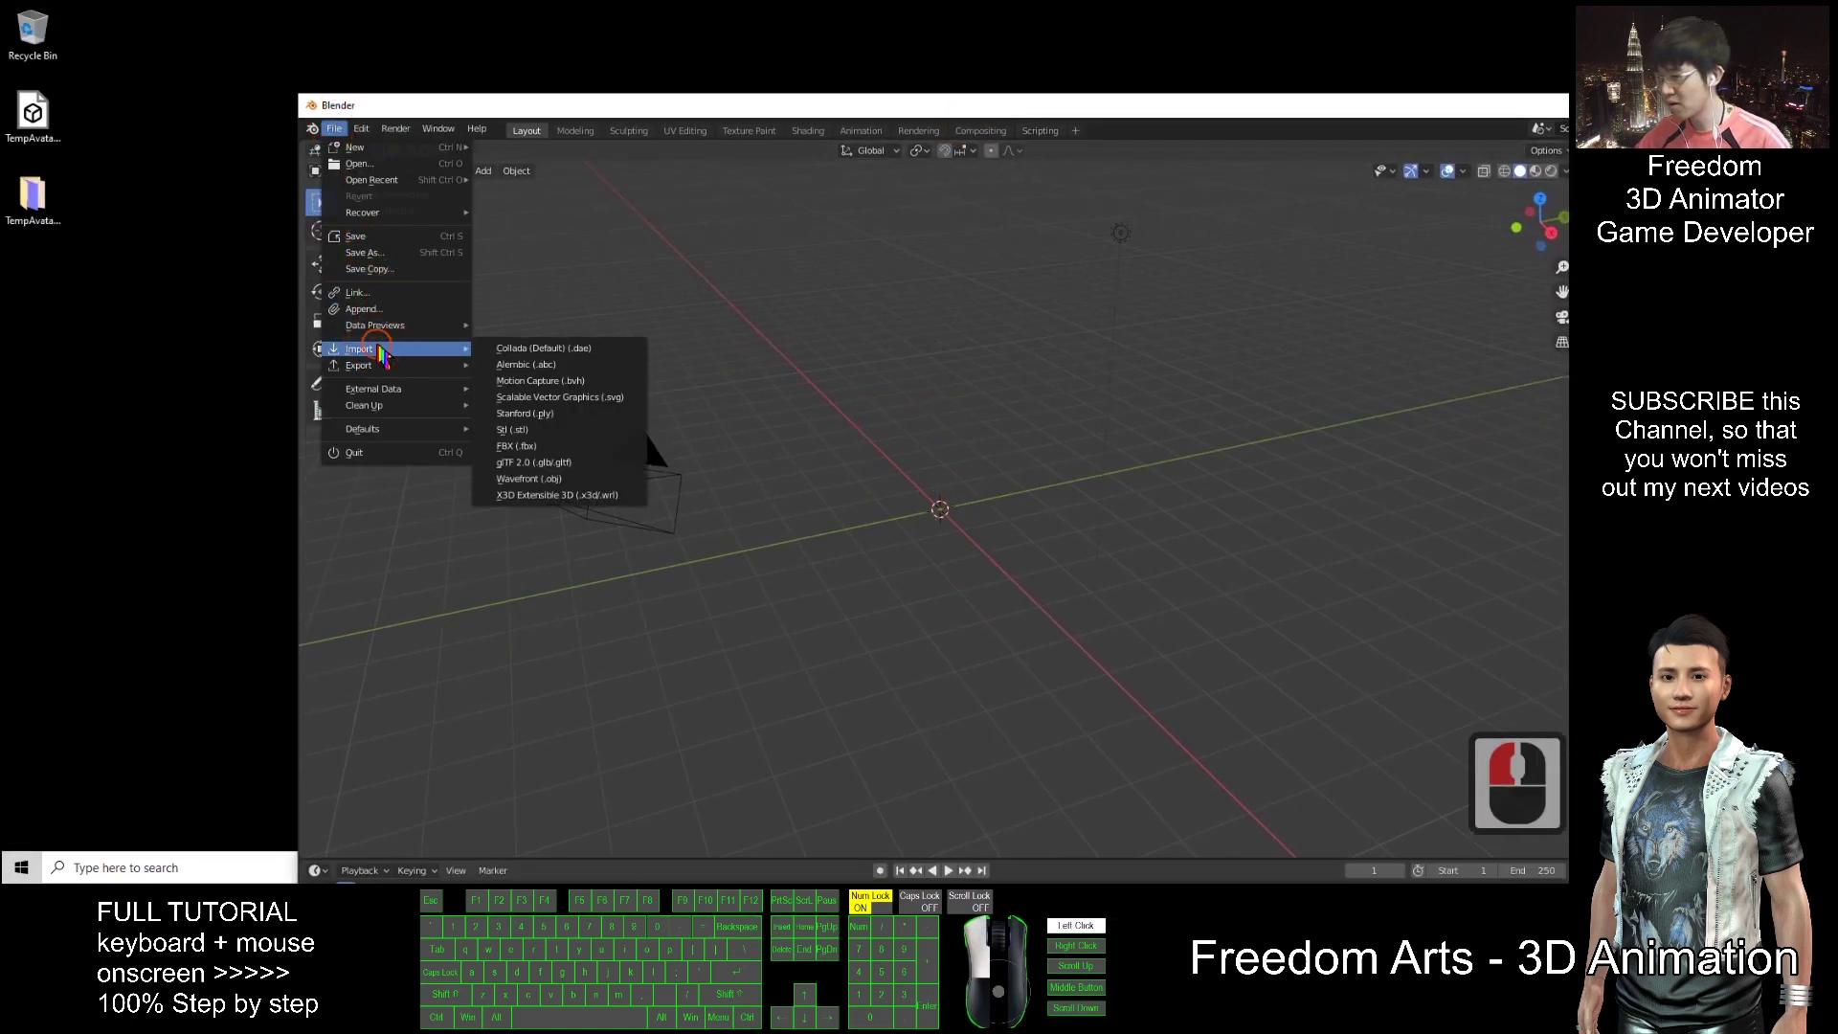
{"action": "left_click", "coordinate": [521, 446]}
{"action": "left_click", "coordinate": [720, 492]}
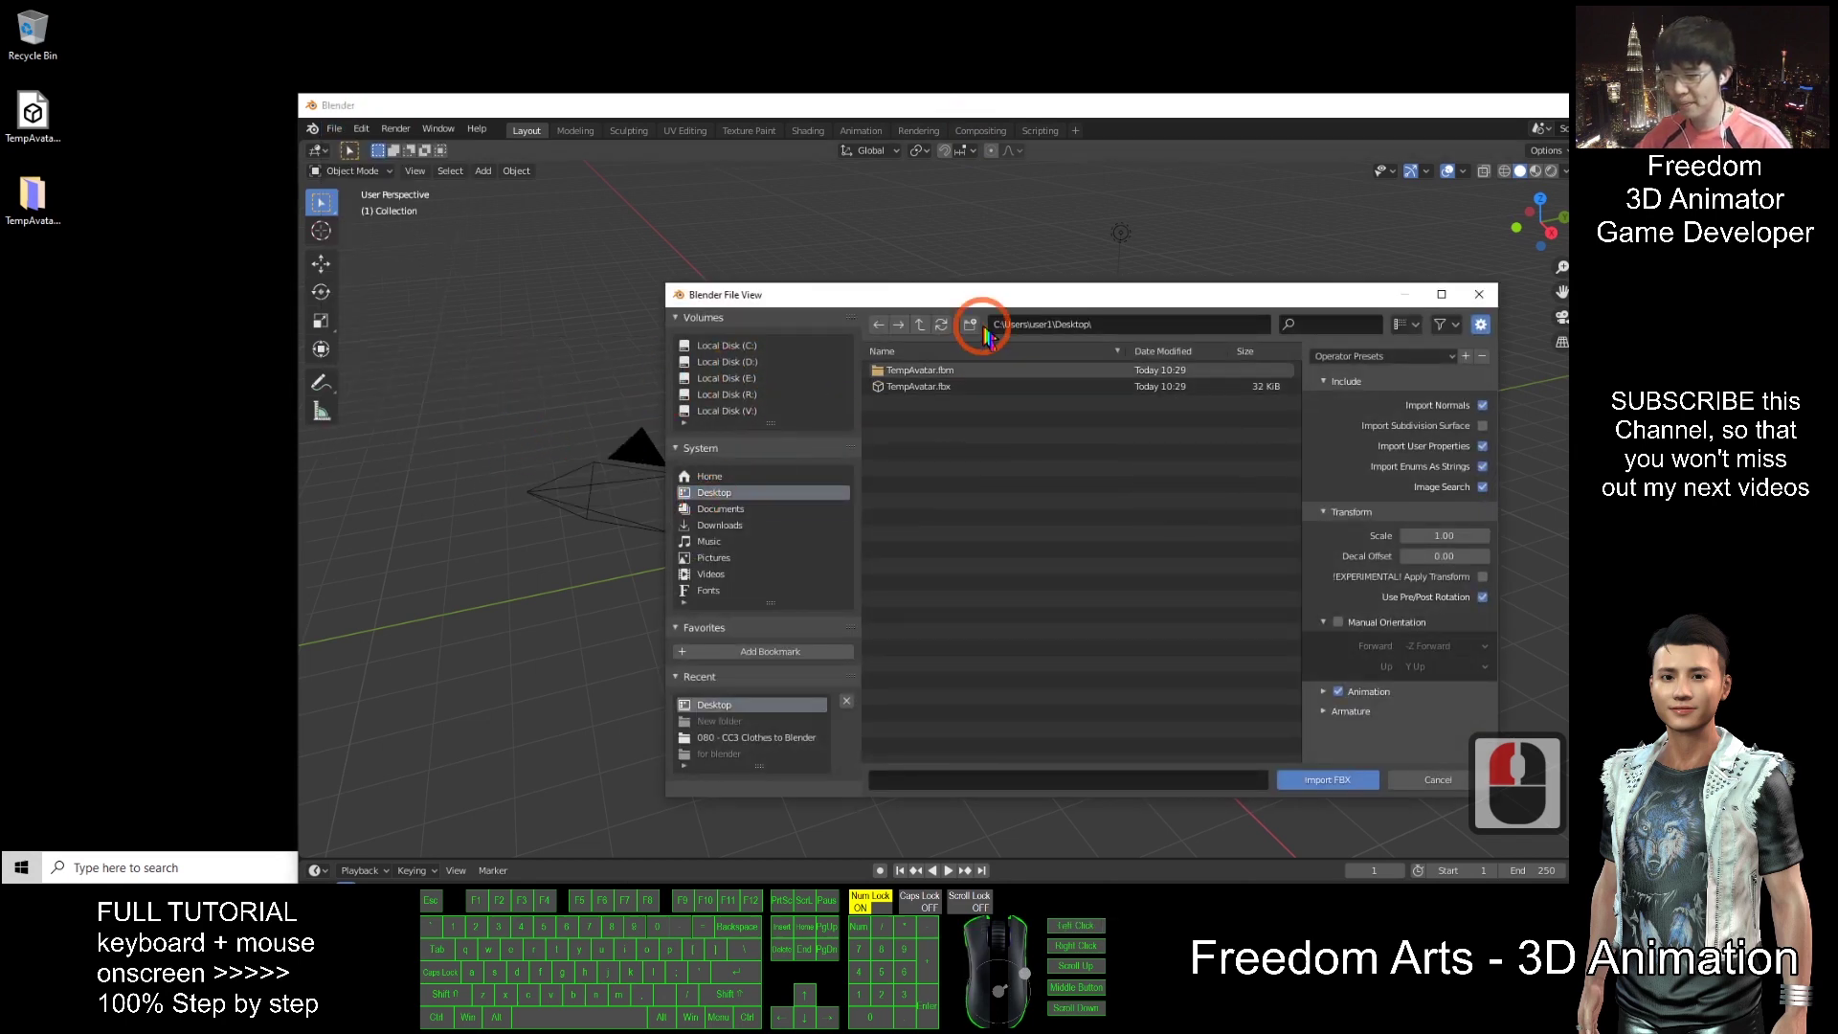
{"action": "left_click_drag", "start_coordinate": [975, 298], "coordinate": [782, 248]}
{"action": "double_click", "coordinate": [732, 333]}
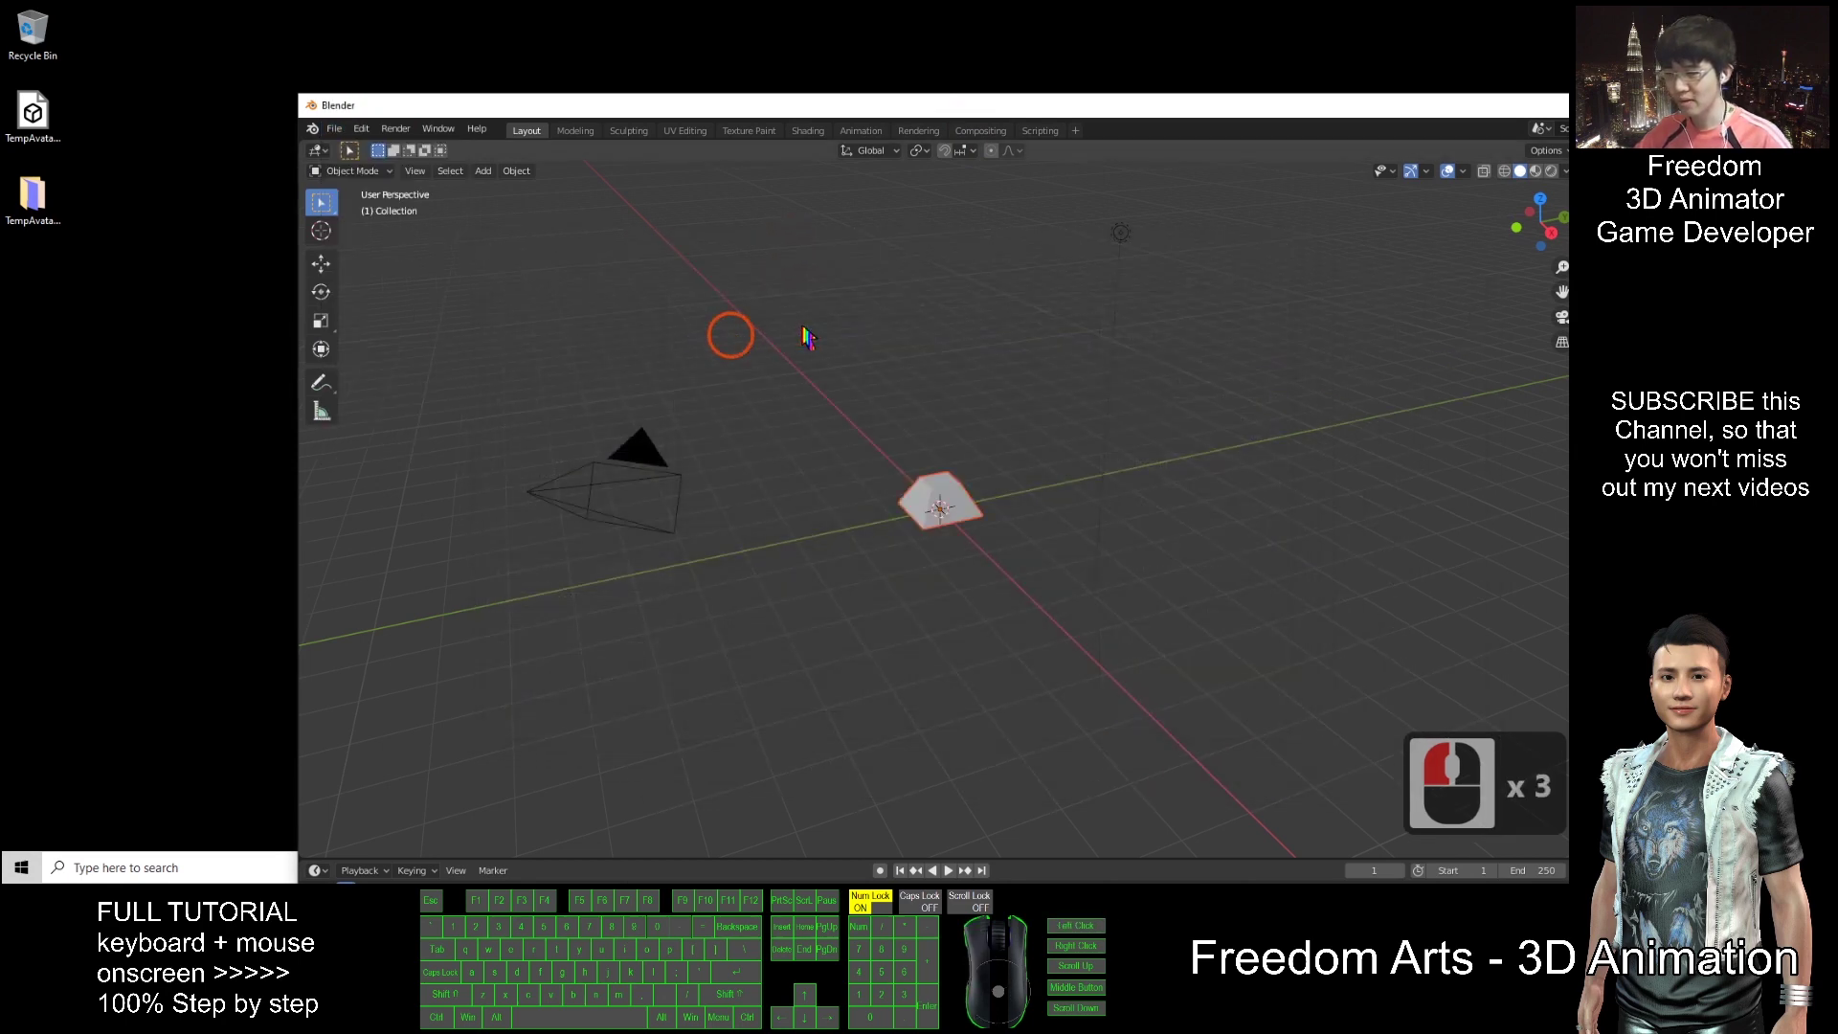
Step: Switch the viewport to Material Preview shading and put the imported box into Edit Mode
{"action": "scroll", "coordinate": [1129, 489], "scroll_direction": "up", "scroll_amount": 8}
{"action": "double_click", "coordinate": [1221, 103]}
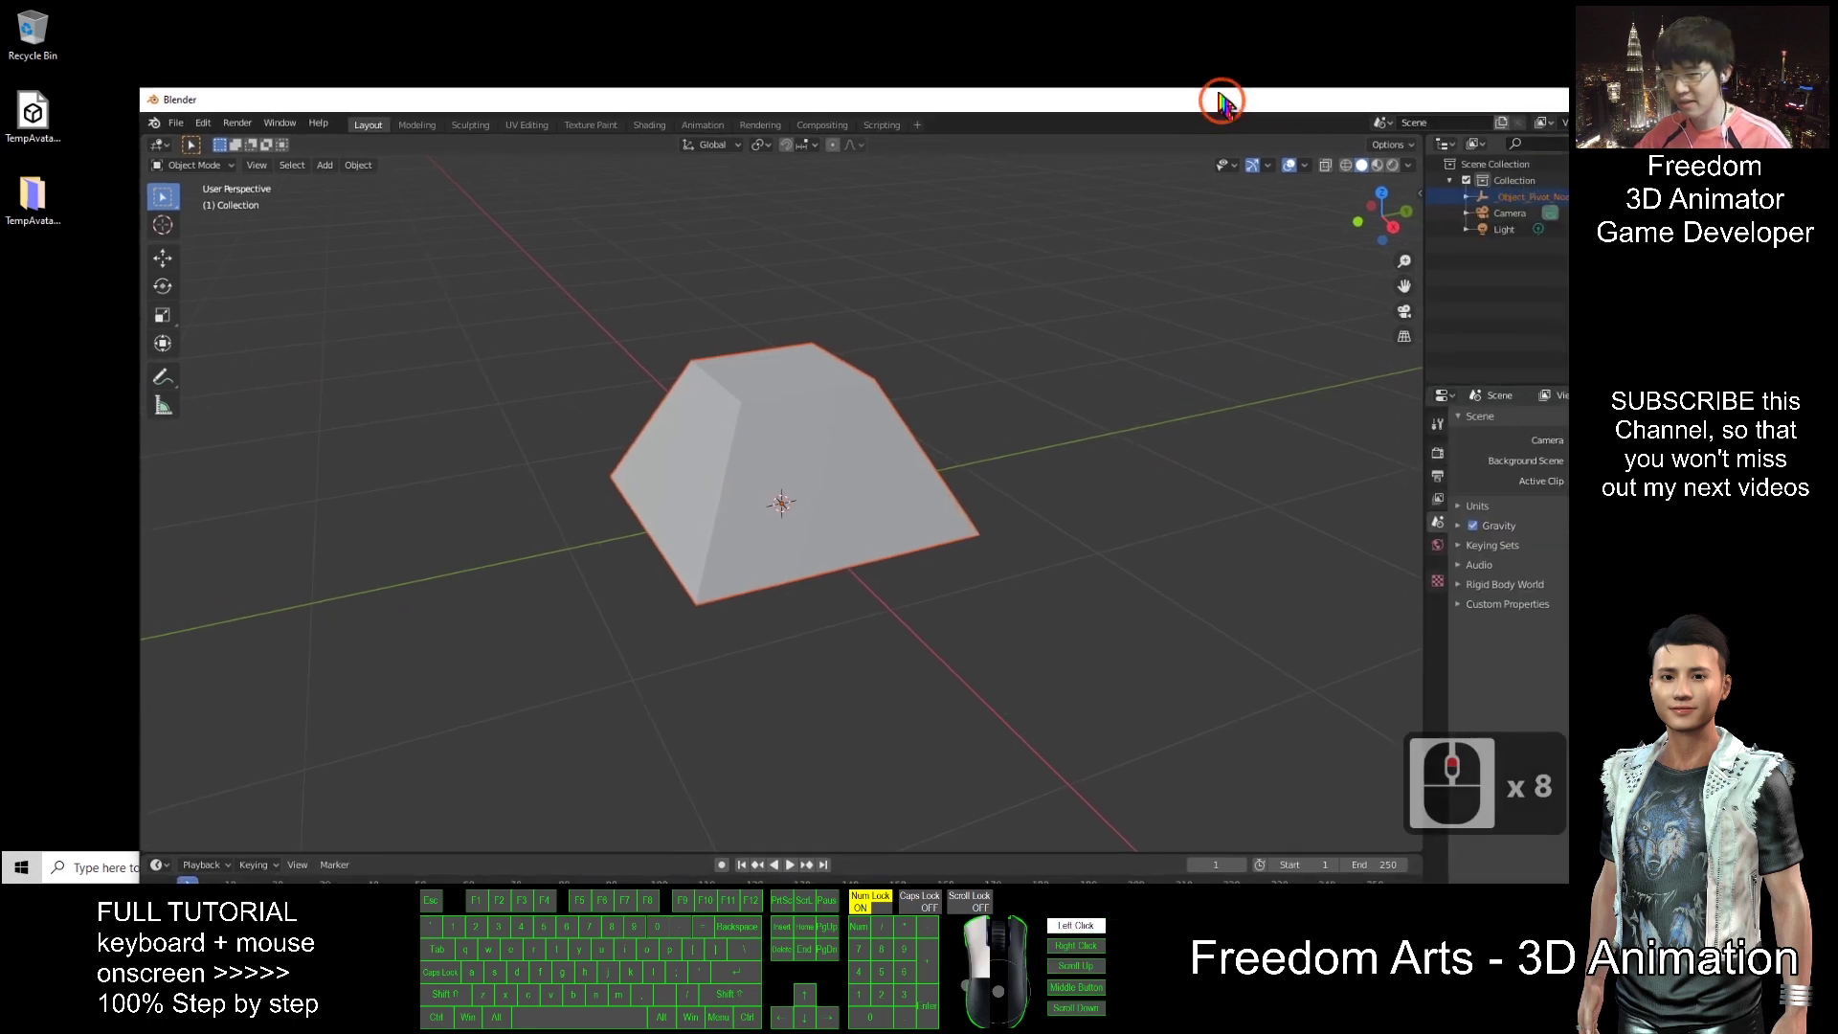
{"action": "left_click", "coordinate": [1359, 147]}
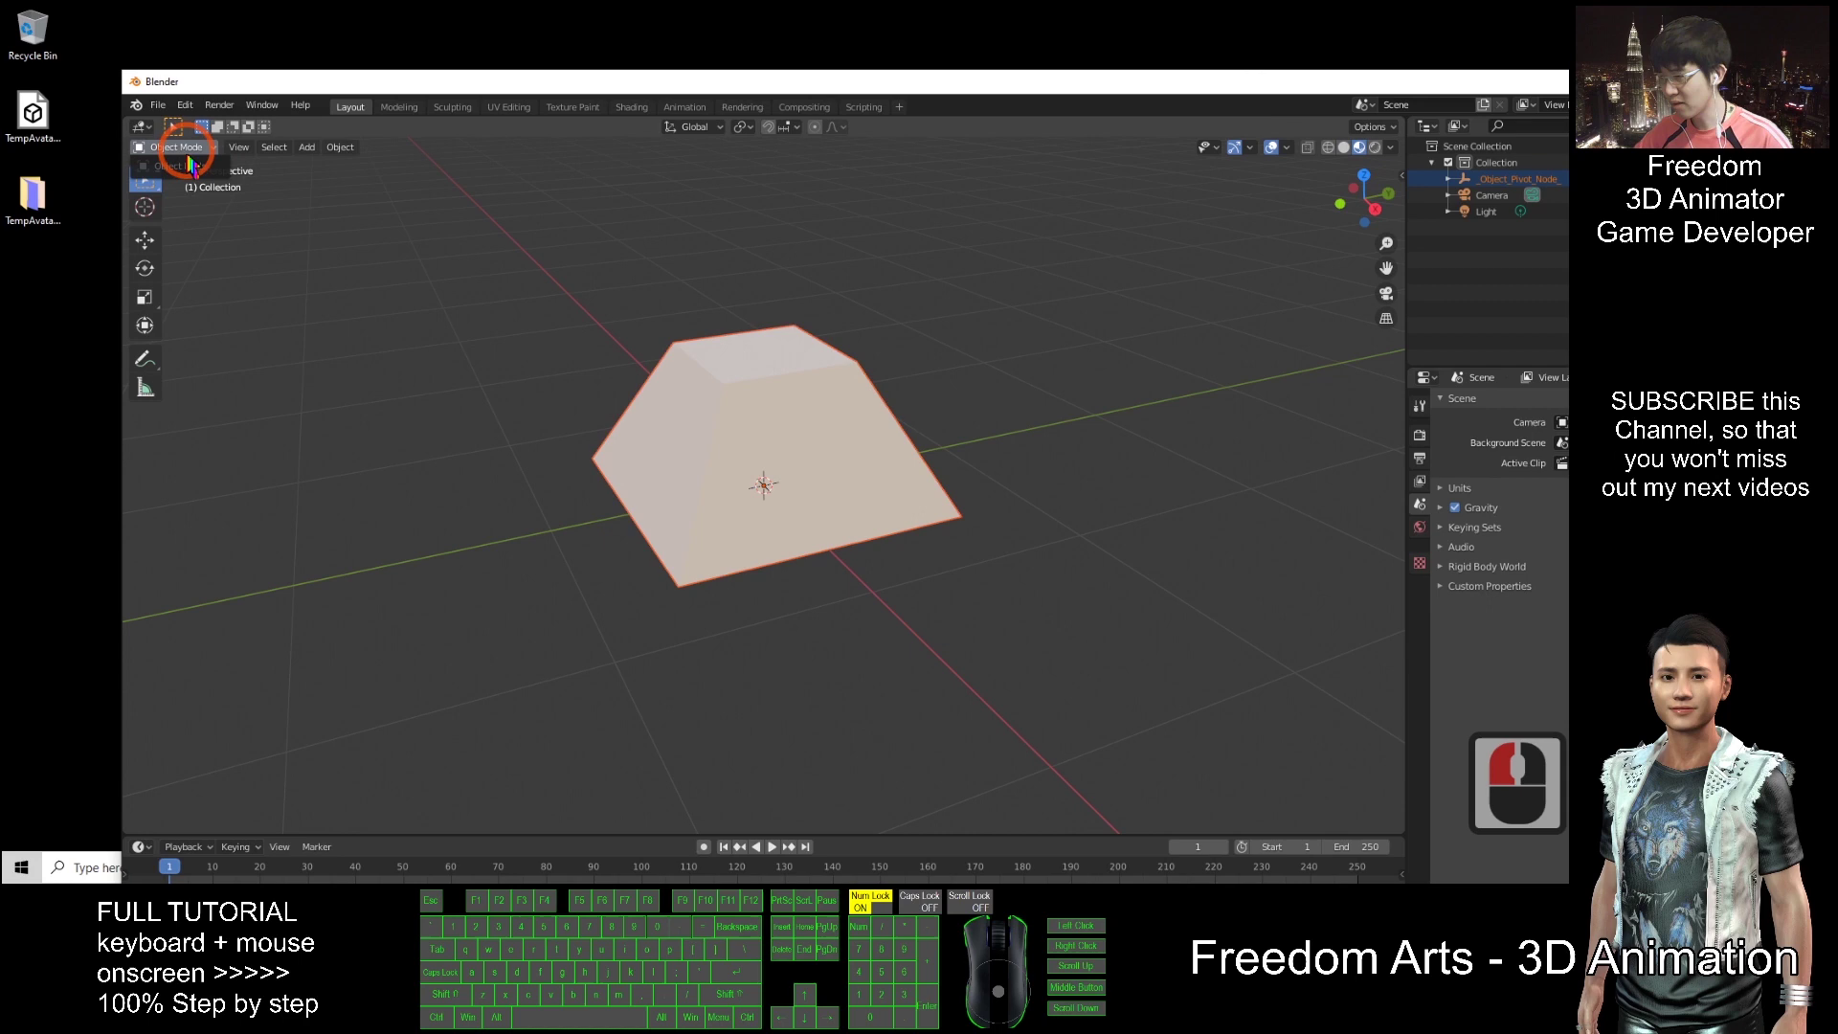
{"action": "left_click", "coordinate": [639, 166]}
{"action": "left_click", "coordinate": [715, 397]}
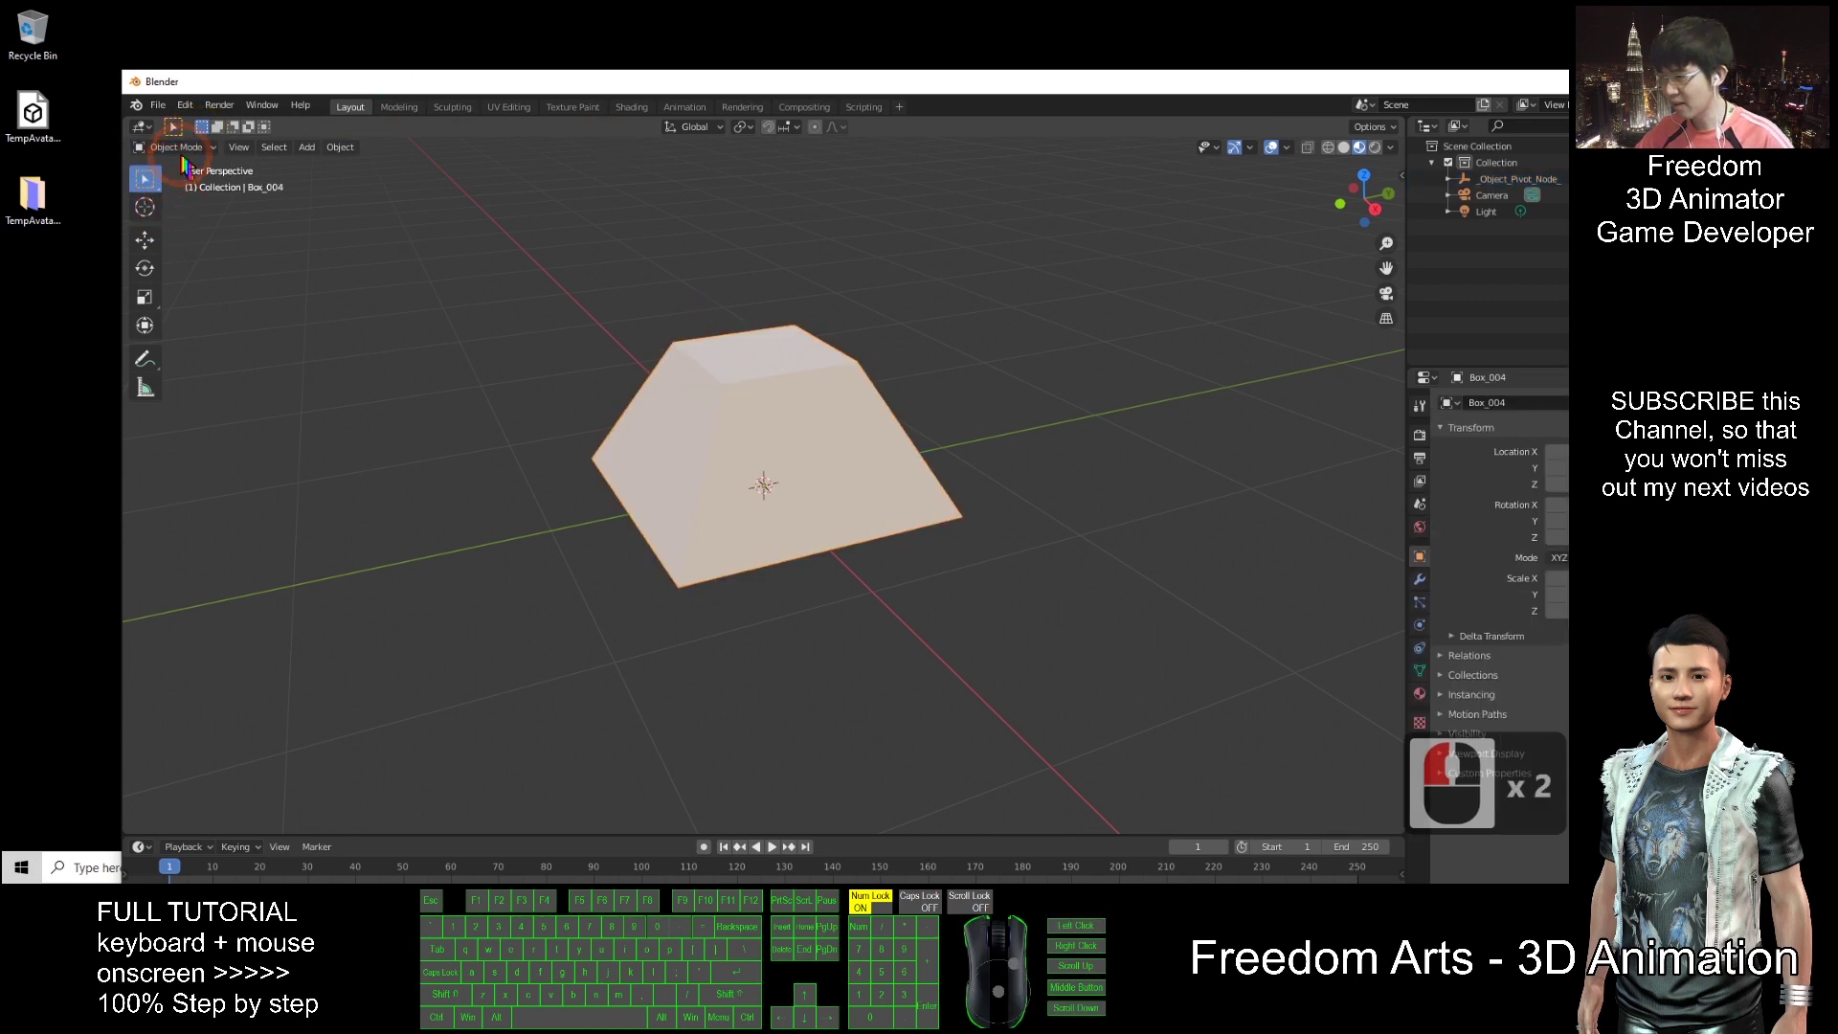
{"action": "left_click", "coordinate": [180, 148]}
{"action": "left_click", "coordinate": [172, 189]}
Step: Select one top corner vertex of the box and shift it slightly with the Move tool
{"action": "scroll", "coordinate": [819, 330], "scroll_direction": "up", "scroll_amount": 3}
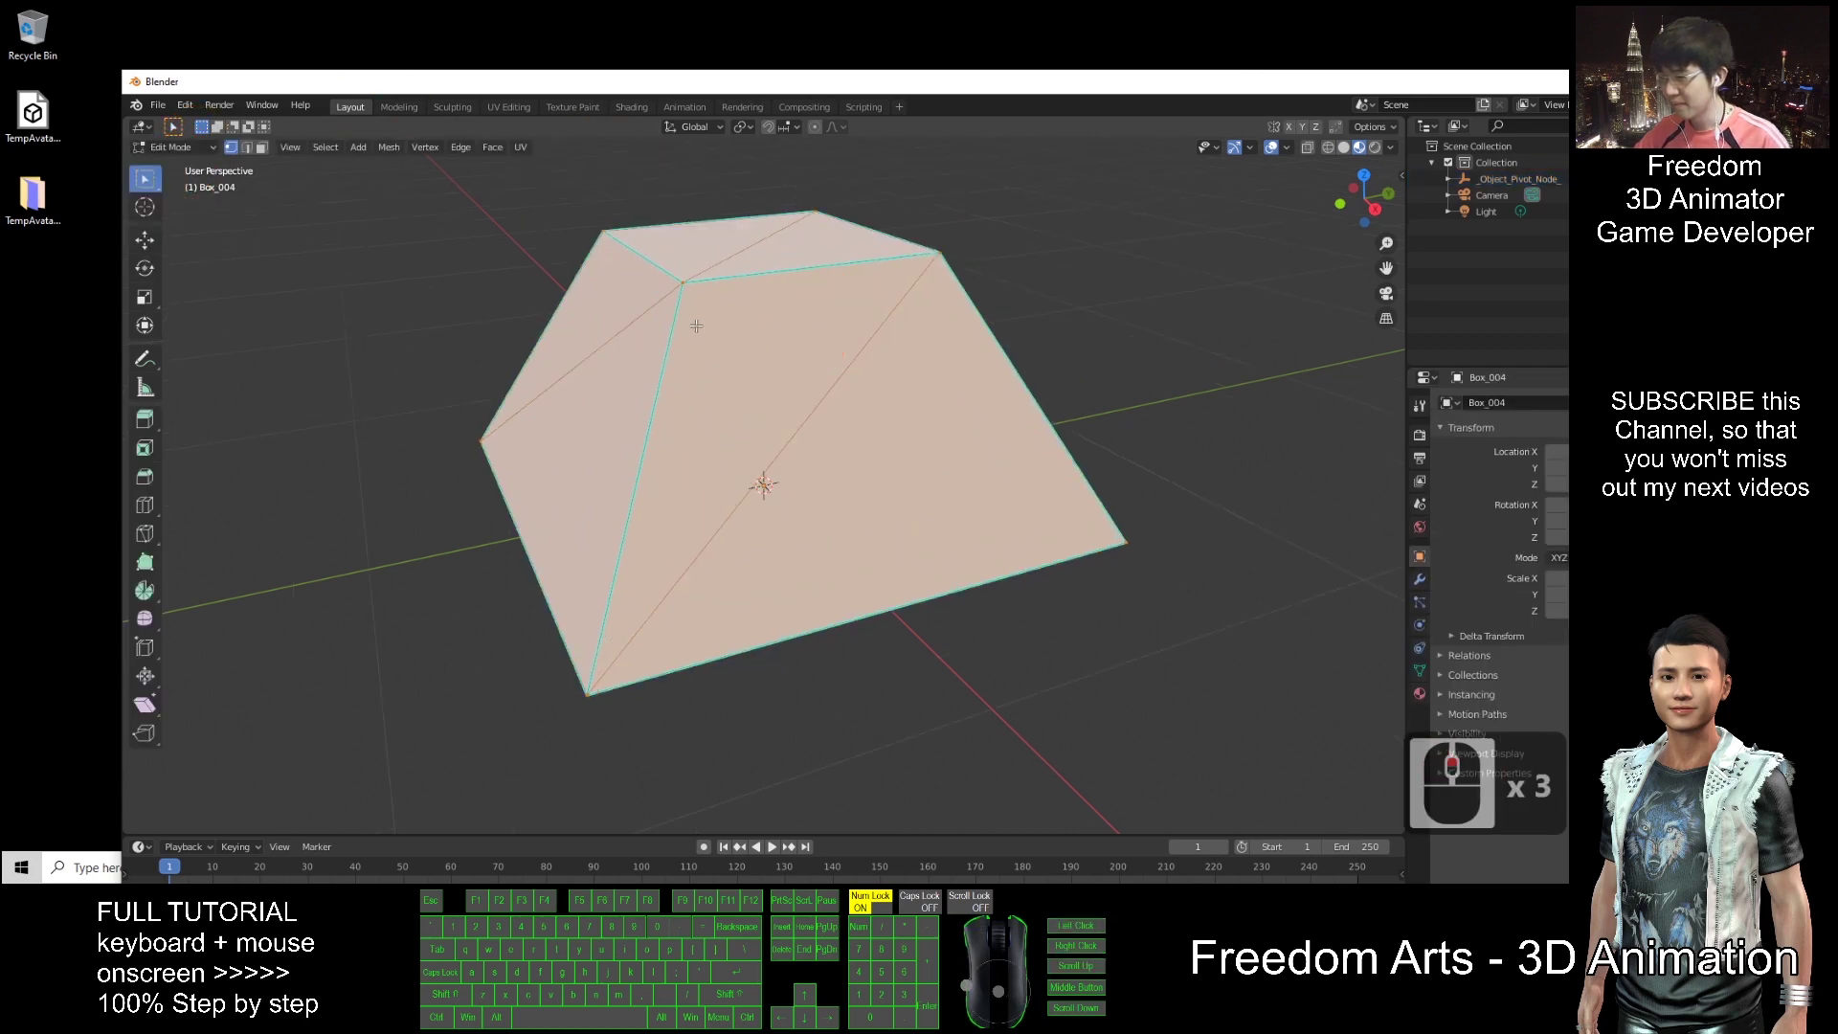
{"action": "scroll", "coordinate": [788, 280], "scroll_direction": "down", "scroll_amount": 2}
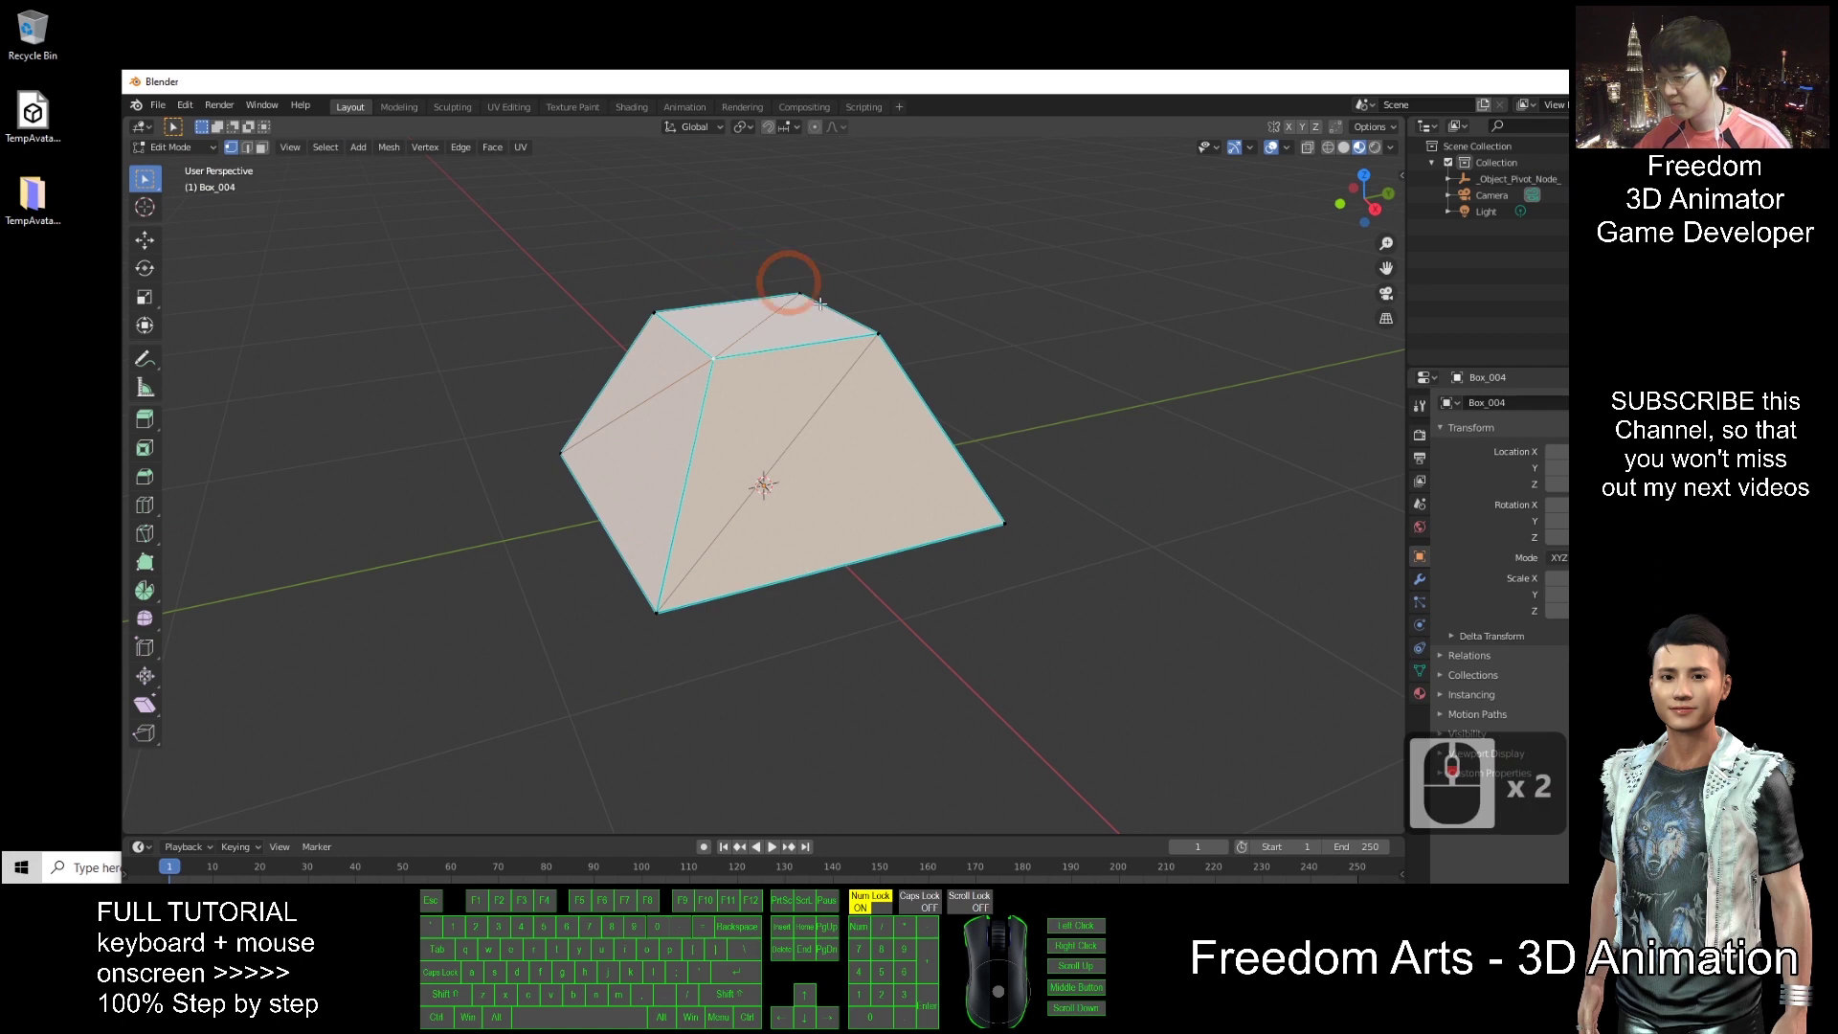
{"action": "left_click", "coordinate": [876, 334]}
{"action": "left_click", "coordinate": [145, 240]}
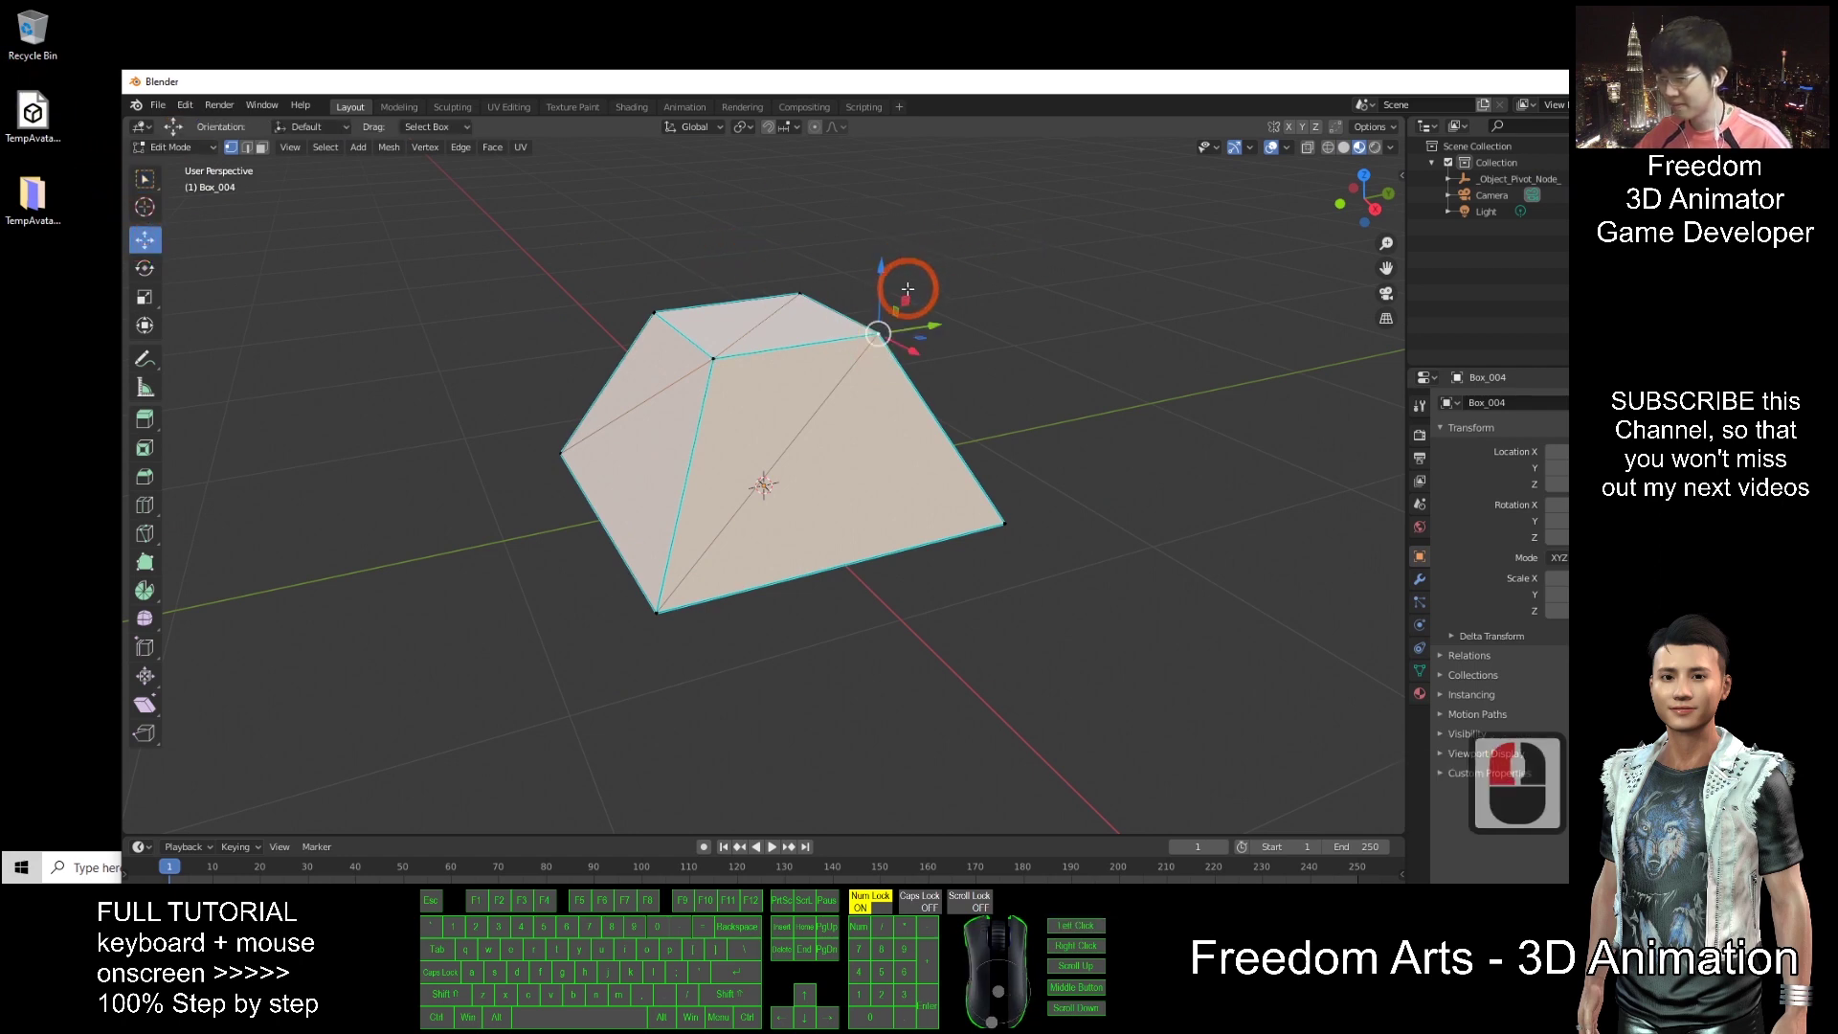
{"action": "mouse_move", "coordinate": [907, 288]}
{"action": "left_mouse_down"}
{"action": "mouse_move", "coordinate": [886, 212]}
{"action": "mouse_move", "coordinate": [907, 271]}
{"action": "left_mouse_up"}
{"action": "left_click", "coordinate": [721, 324]}
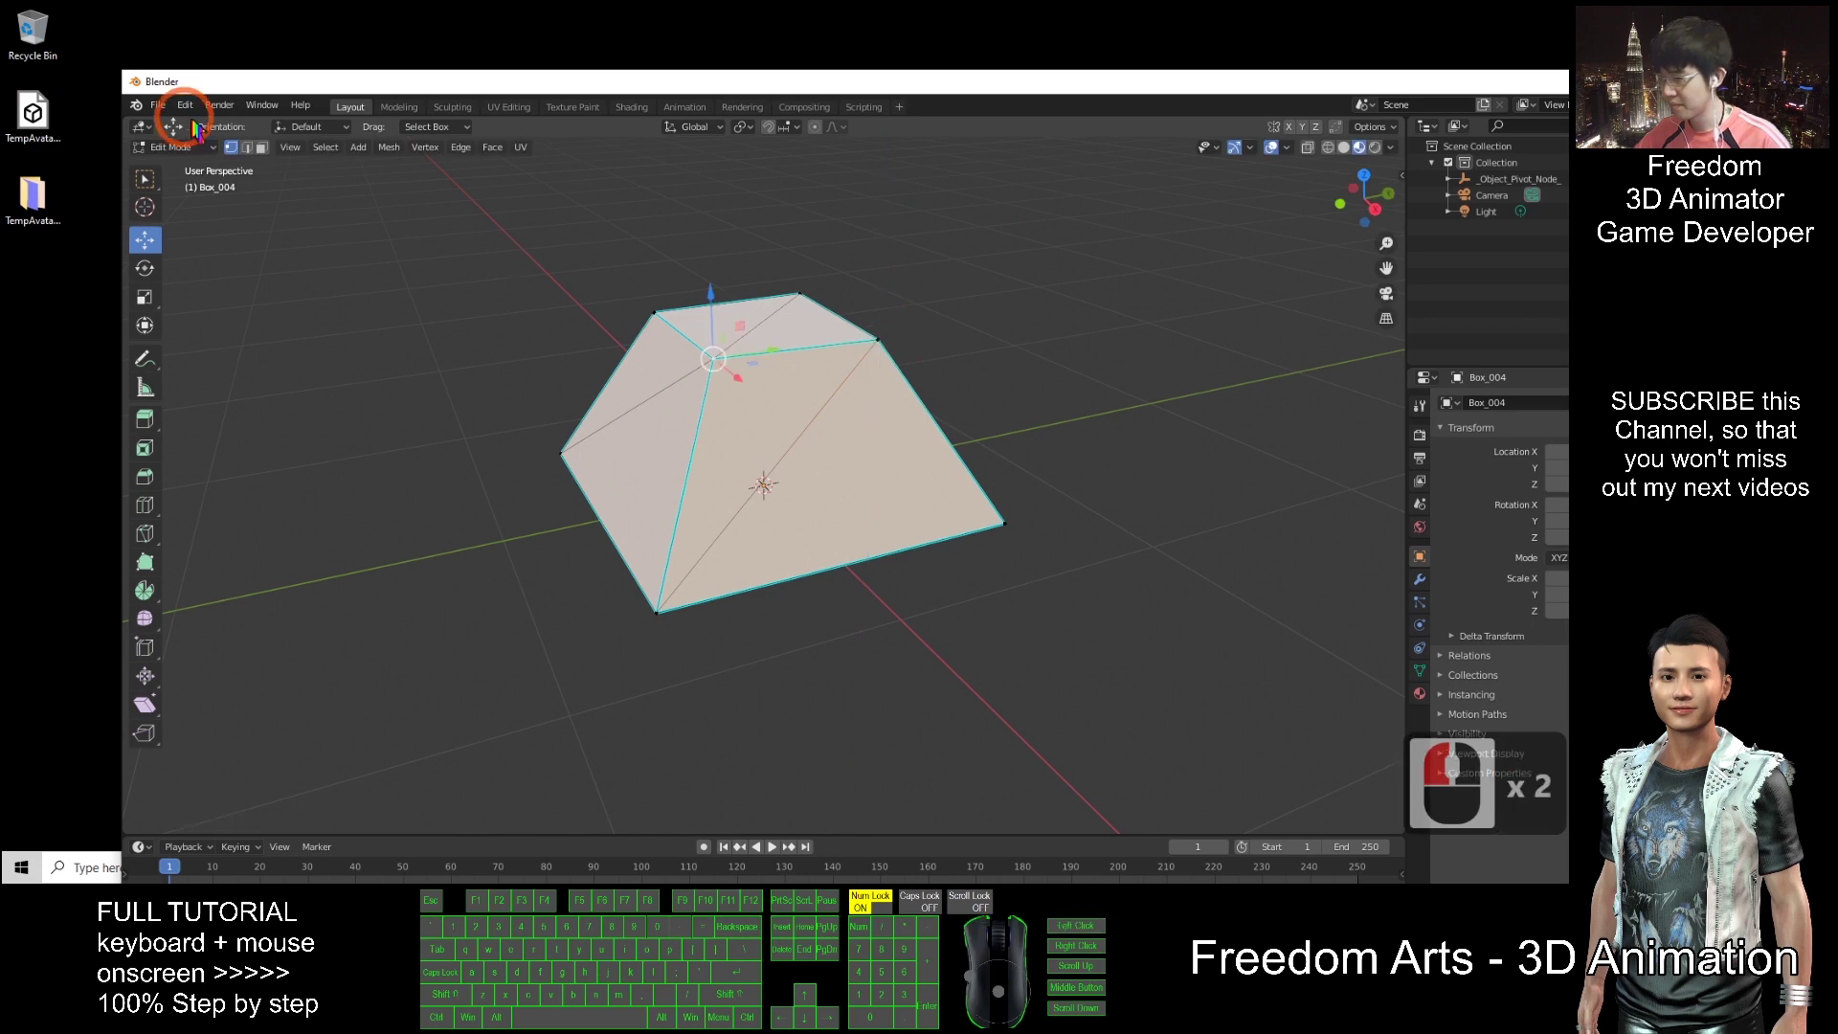
Step: In face select mode, select both triangles of the box's top face and raise them slightly
{"action": "left_click", "coordinate": [261, 147]}
{"action": "left_click", "coordinate": [729, 322]}
{"action": "left_click", "coordinate": [800, 330], "text": "shift"}
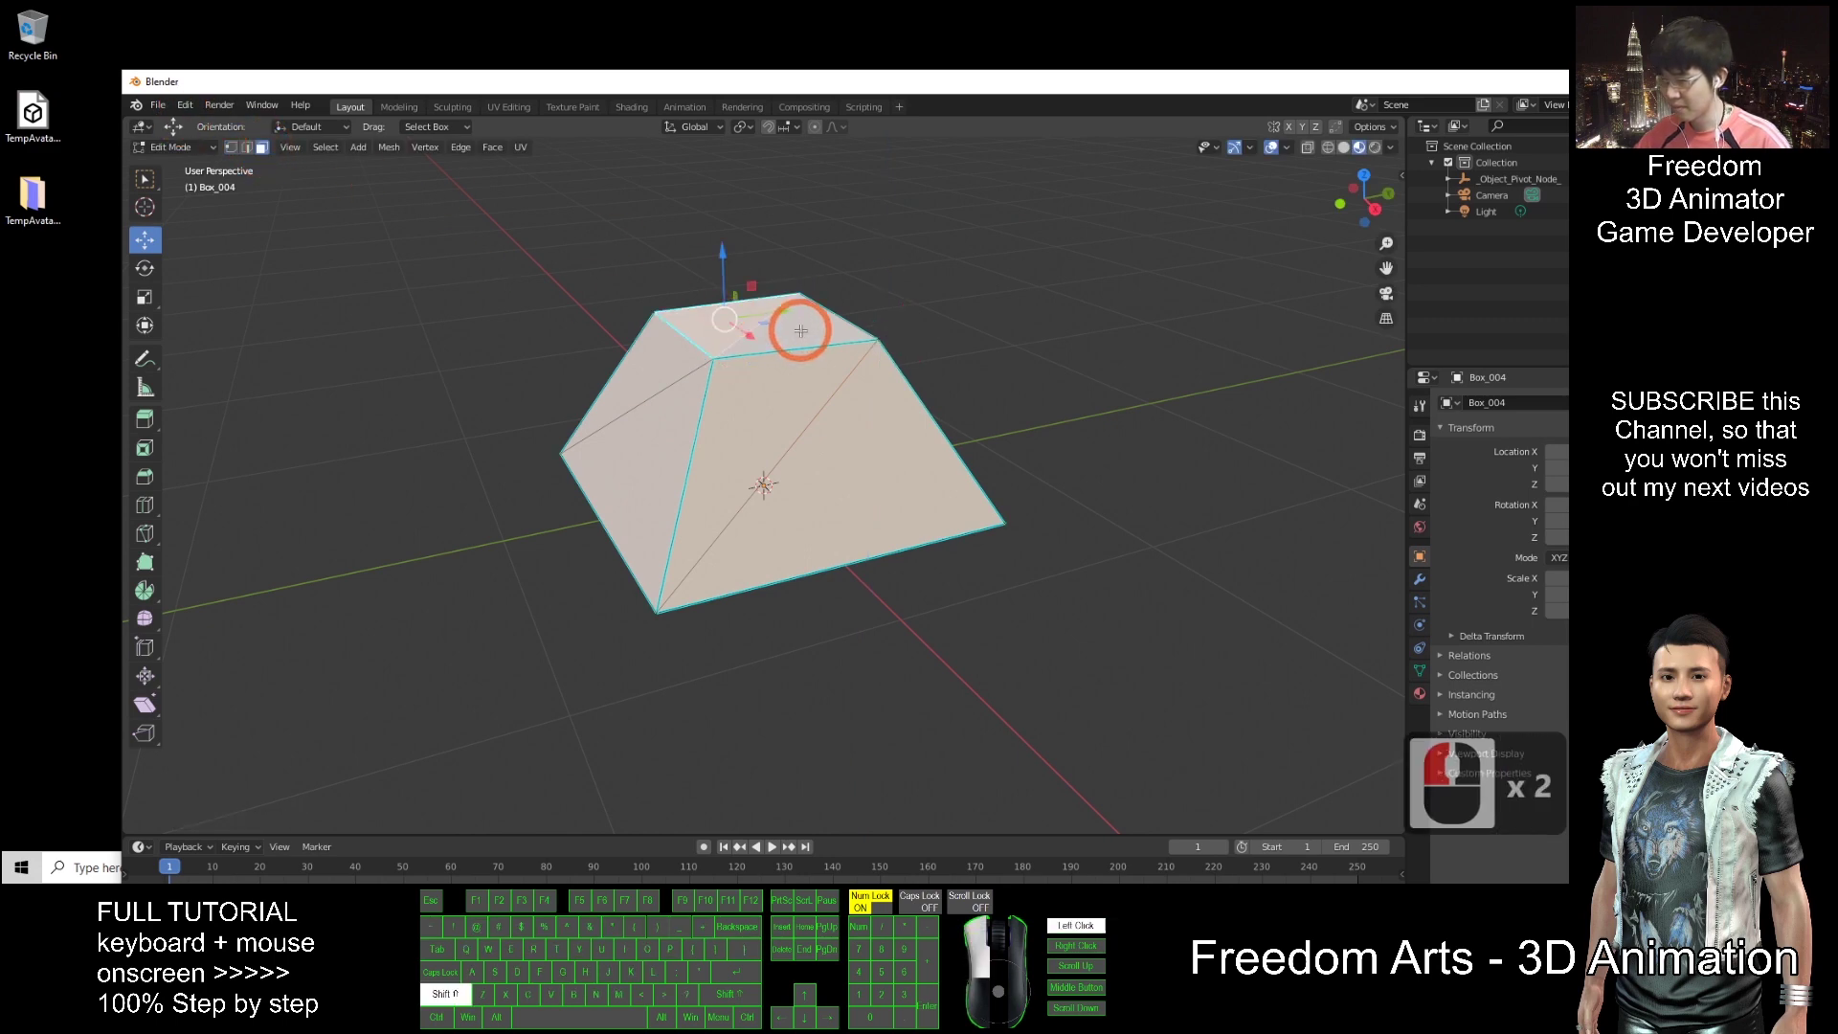
{"action": "mouse_move", "coordinate": [759, 267]}
{"action": "left_mouse_down"}
{"action": "mouse_move", "coordinate": [767, 173]}
{"action": "mouse_move", "coordinate": [773, 348]}
{"action": "mouse_move", "coordinate": [766, 238]}
{"action": "left_mouse_up"}
Step: Move a triangular face on the box's side outward along the Y axis and inspect the result from other angles
{"action": "left_click", "coordinate": [635, 463]}
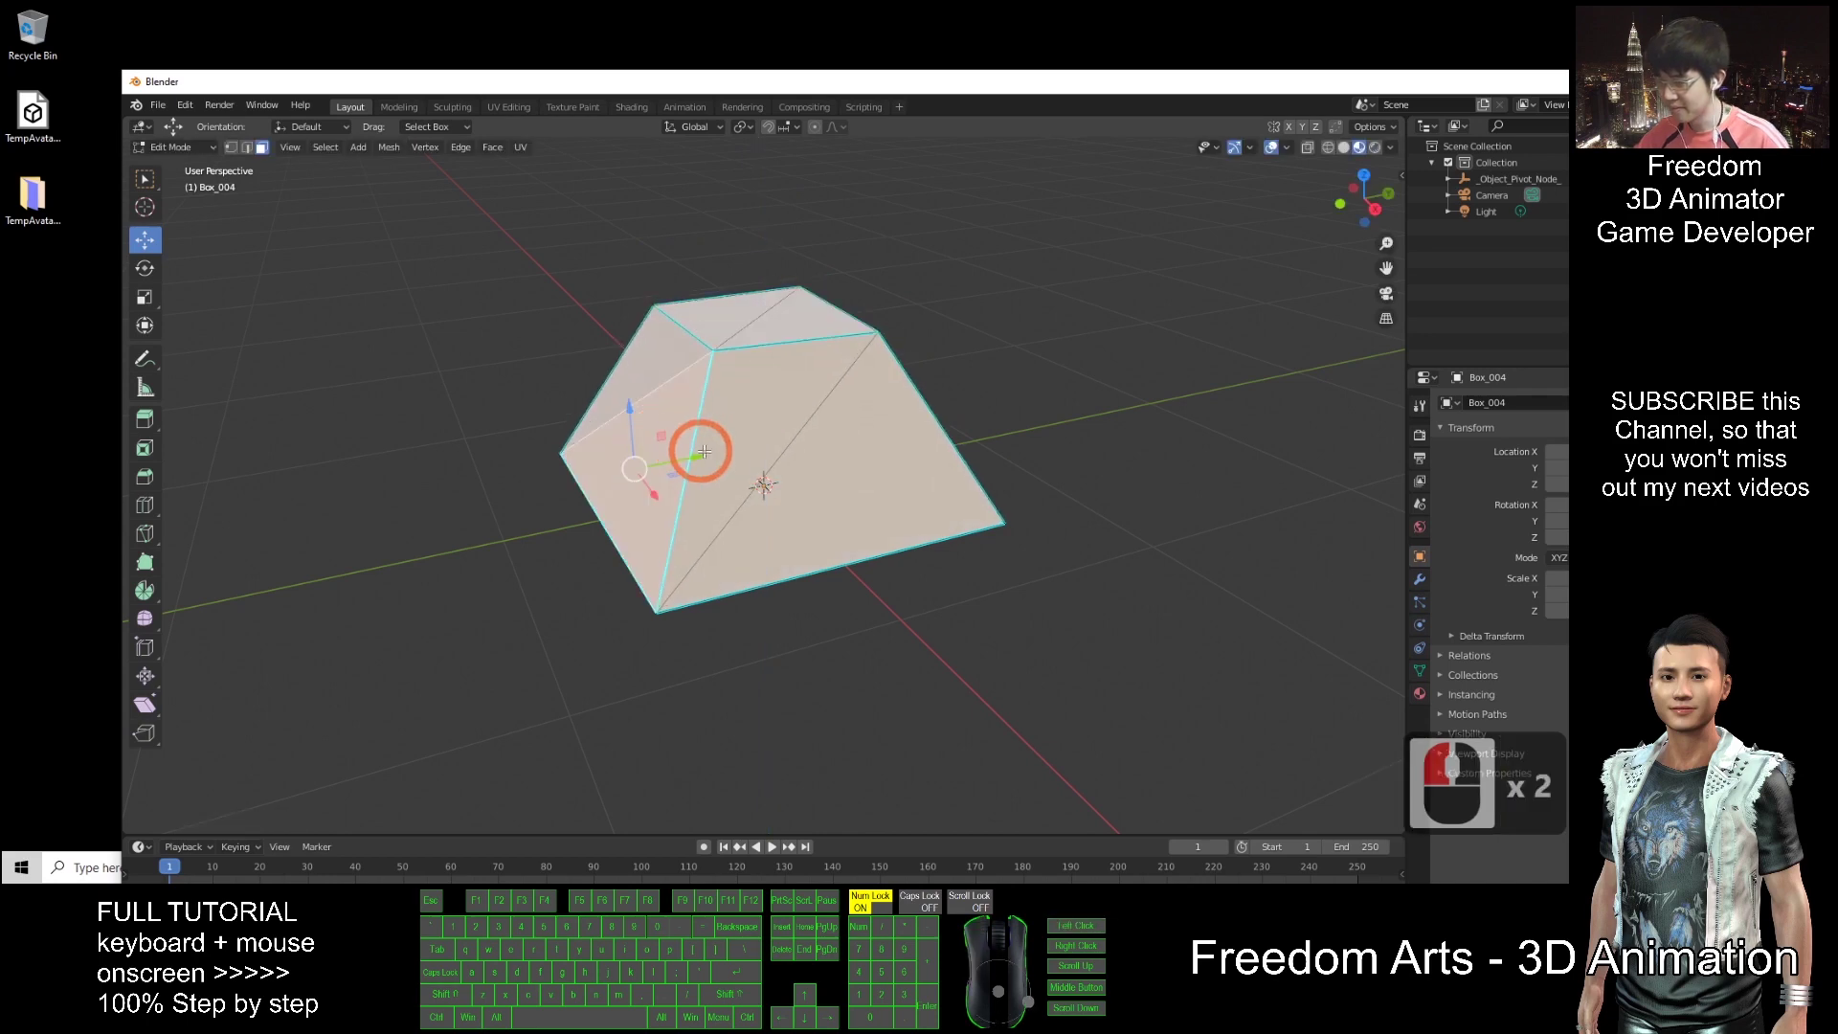
{"action": "left_click_drag", "start_coordinate": [703, 449], "coordinate": [612, 486]}
{"action": "middle_click_drag", "start_coordinate": [447, 404], "coordinate": [1076, 515]}
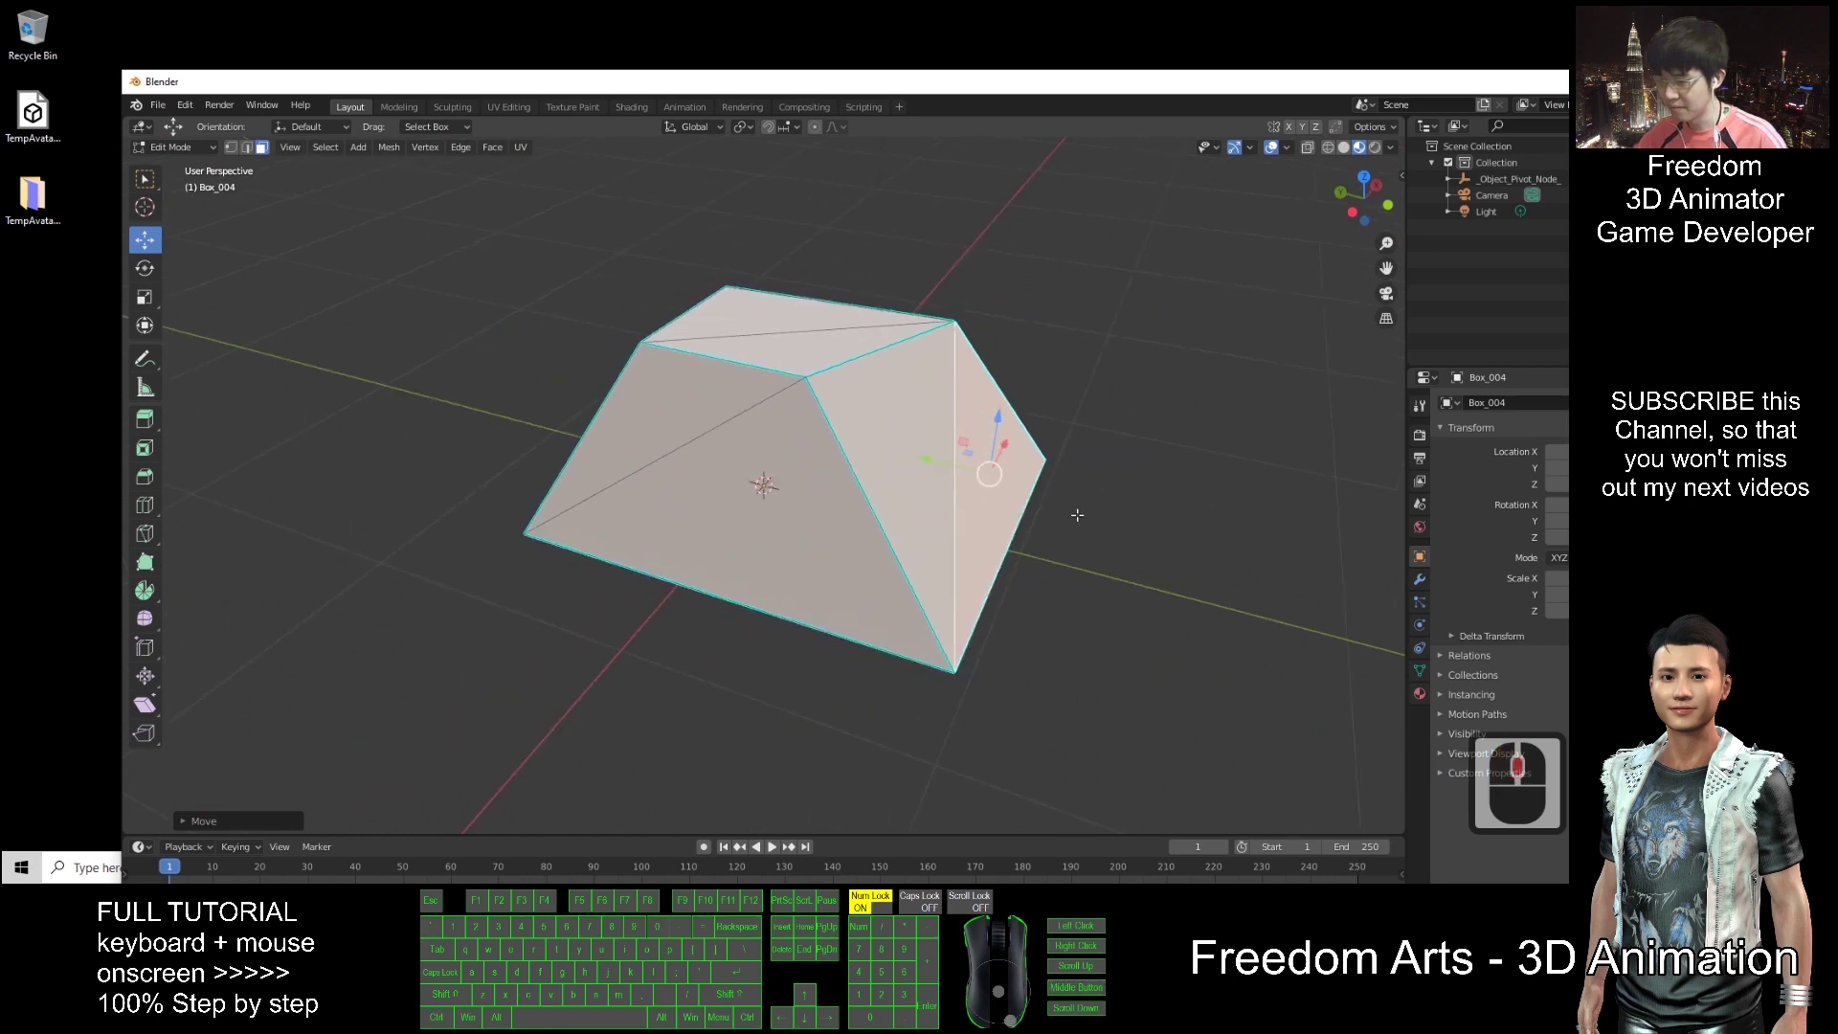
{"action": "middle_click_drag", "start_coordinate": [989, 473], "coordinate": [833, 360]}
{"action": "left_click_drag", "start_coordinate": [916, 87], "coordinate": [1168, 30]}
Step: Switch to iClone and send the box prop to 3DXchange for editing
{"action": "left_click", "coordinate": [901, 871]}
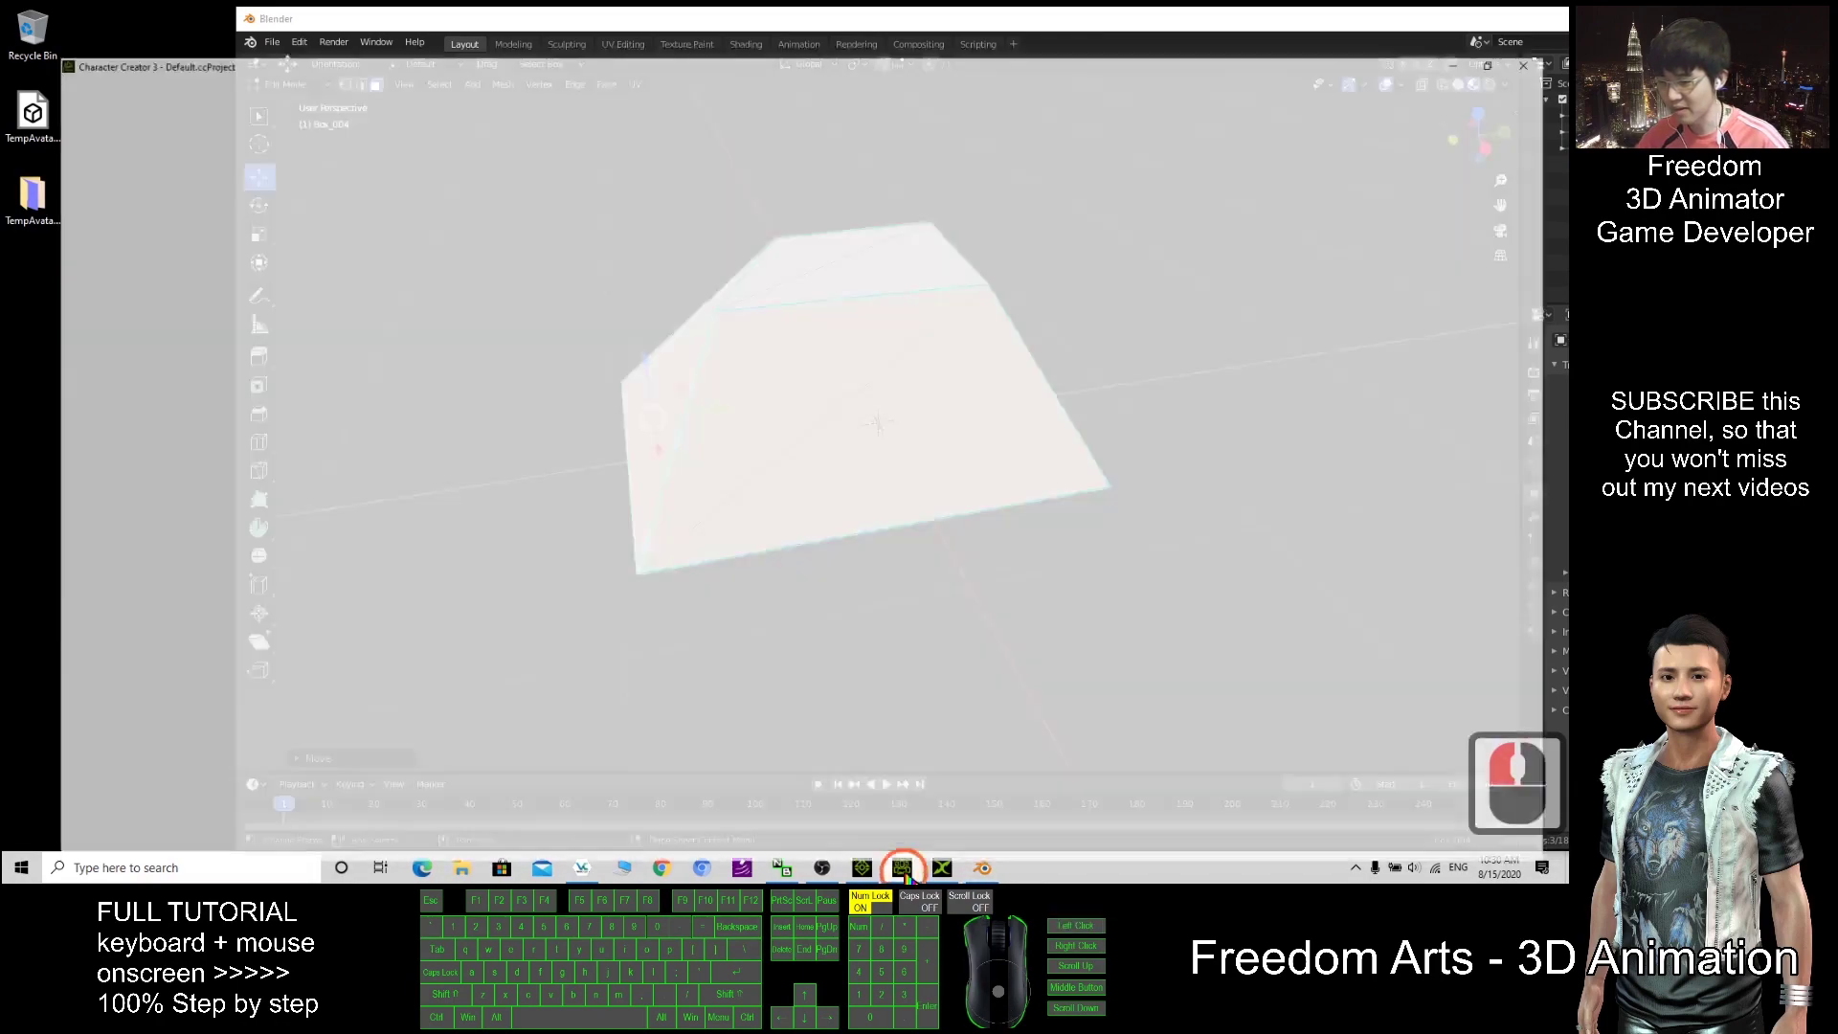
{"action": "left_click", "coordinate": [902, 871]}
{"action": "left_click", "coordinate": [867, 871]}
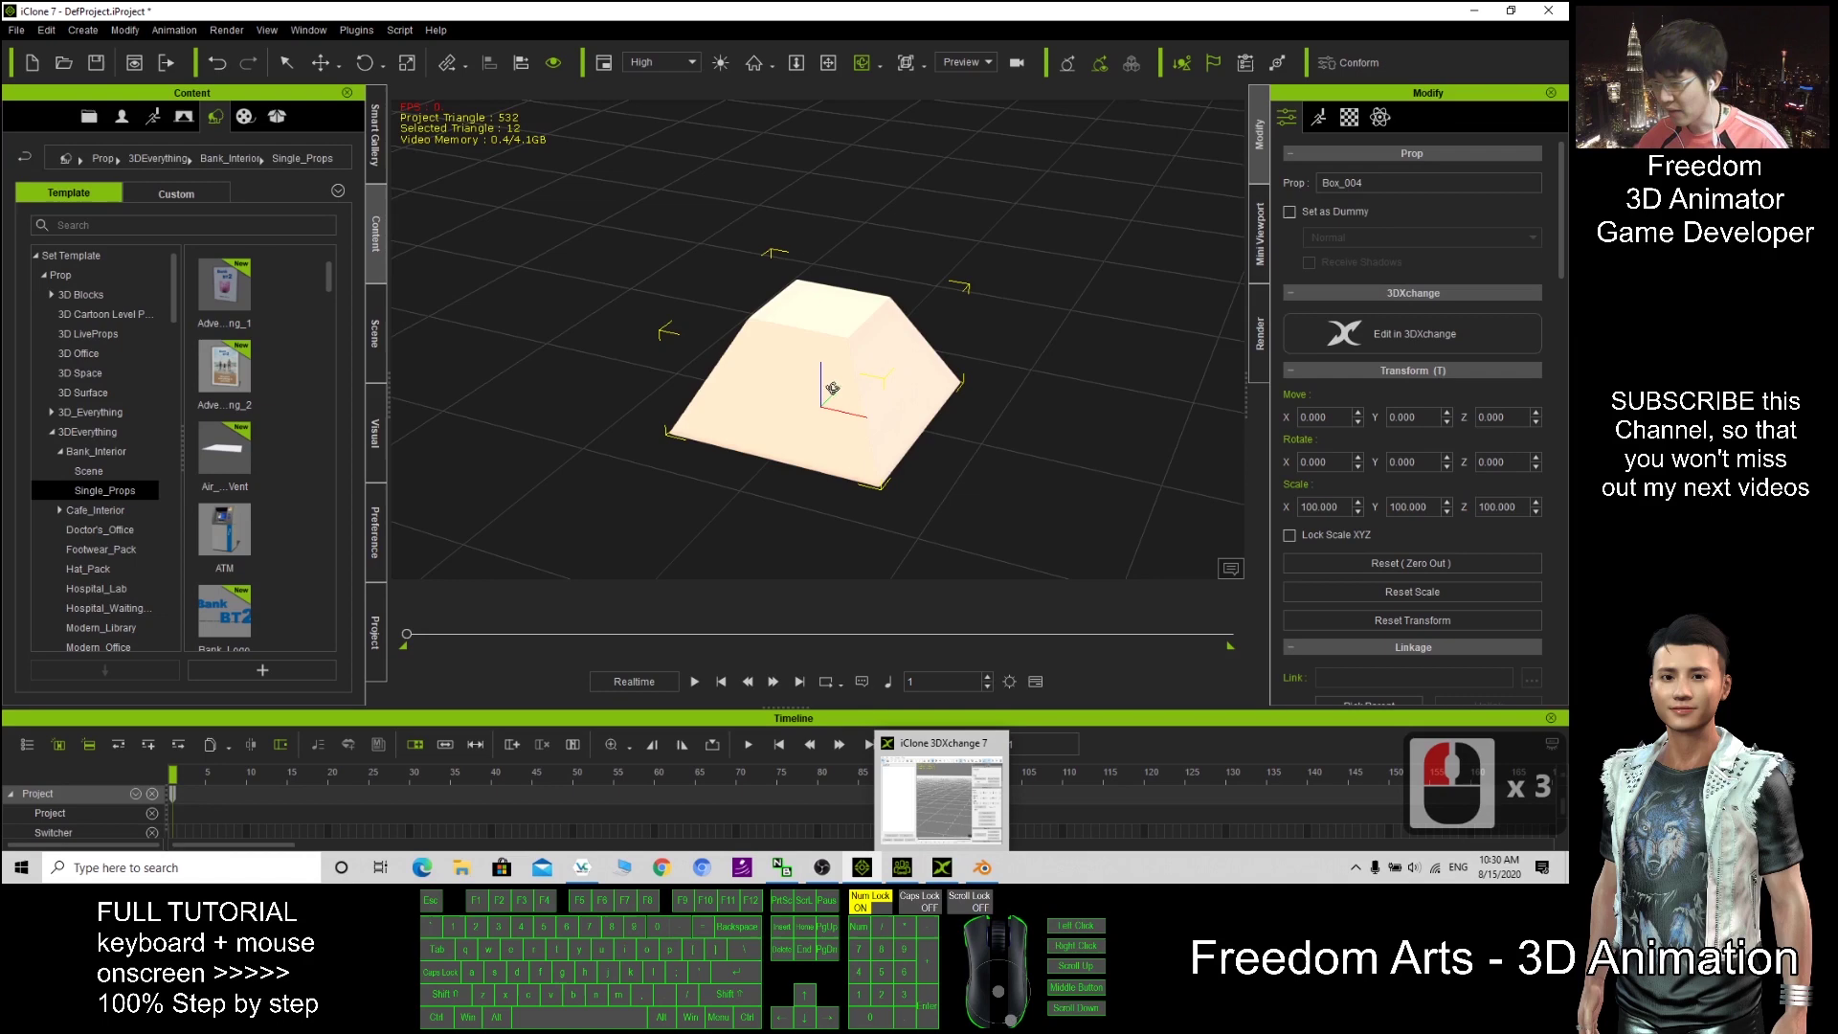
{"action": "left_click", "coordinate": [950, 869]}
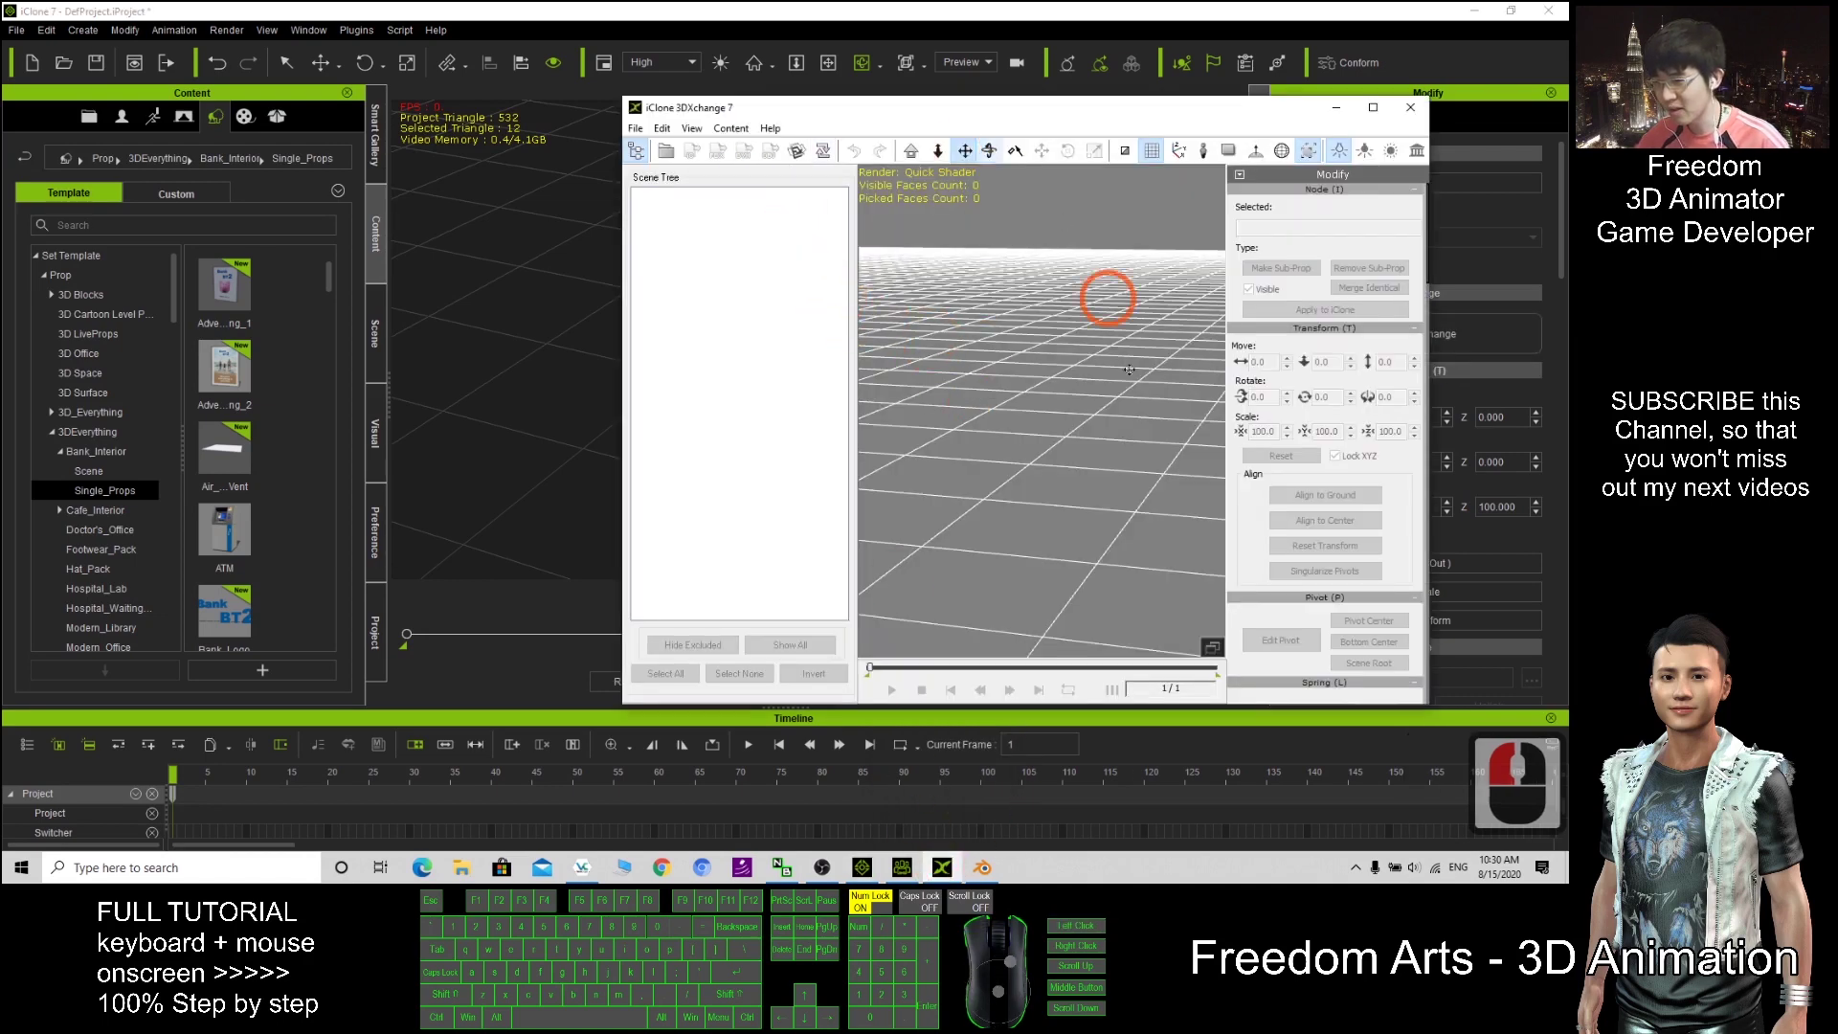
{"action": "left_click", "coordinate": [1264, 96]}
{"action": "left_click", "coordinate": [1405, 330]}
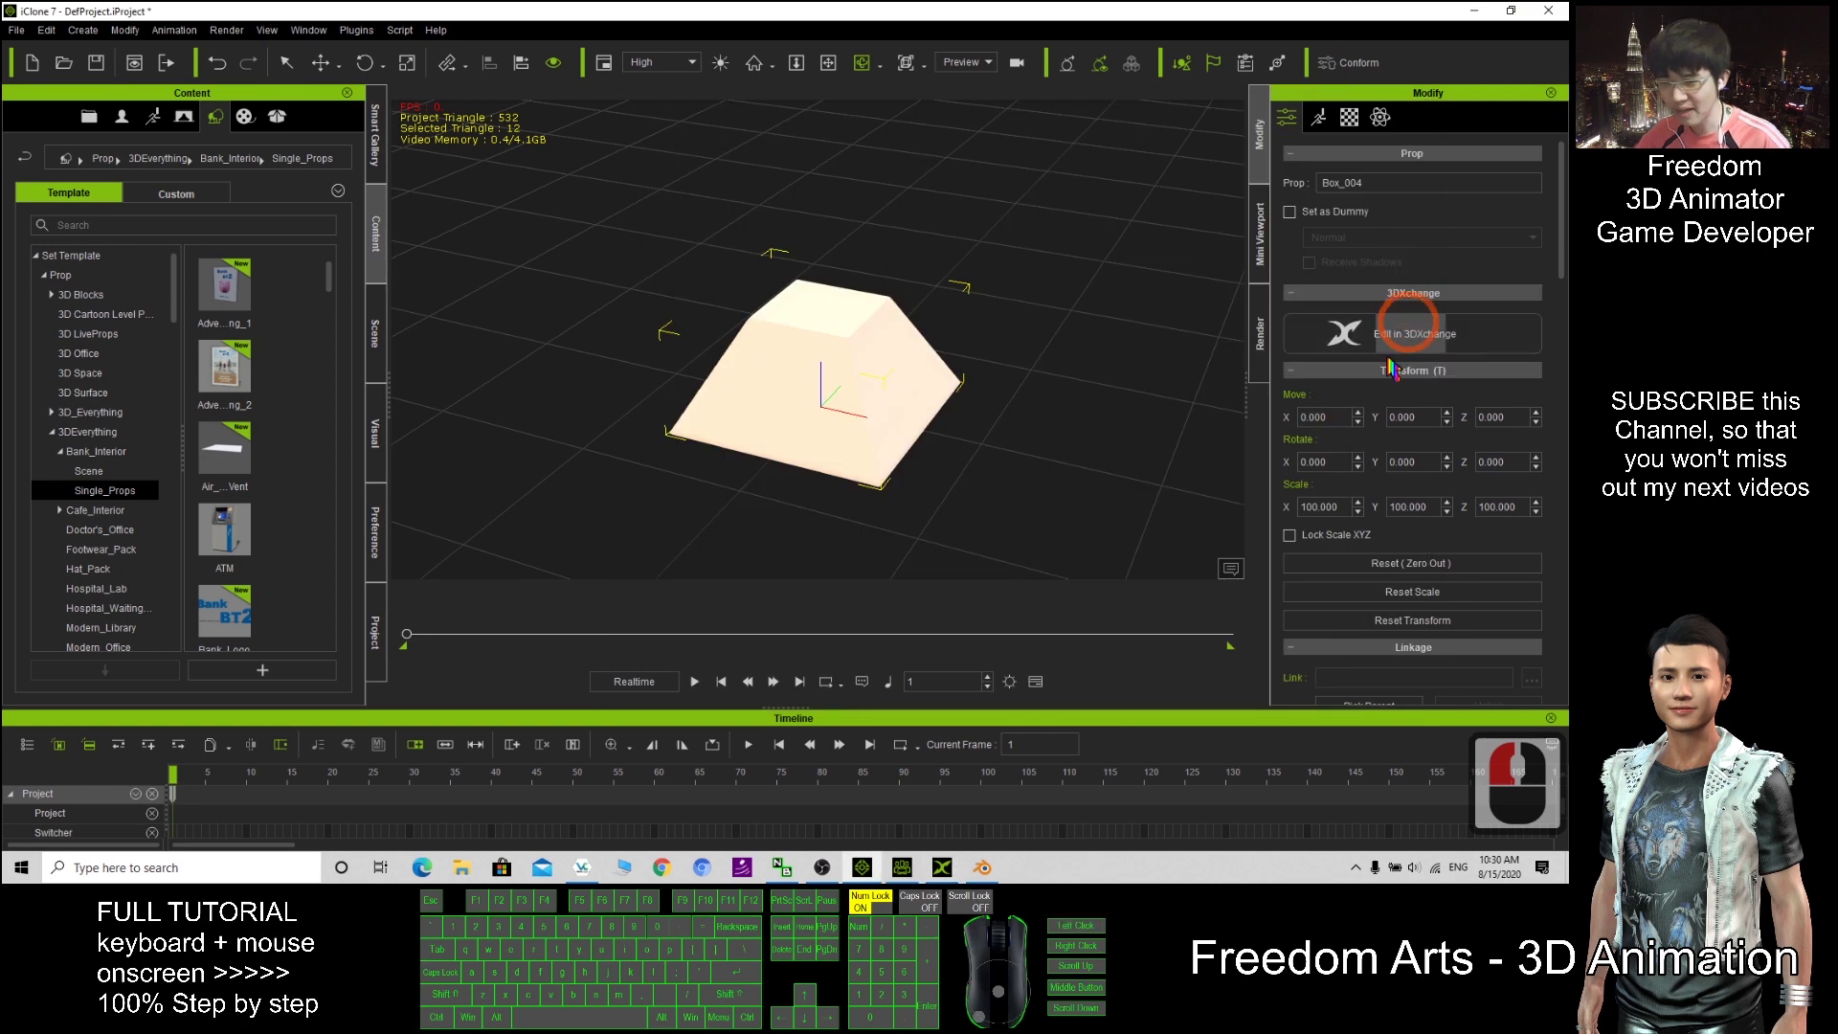
{"action": "left_click", "coordinate": [1024, 747]}
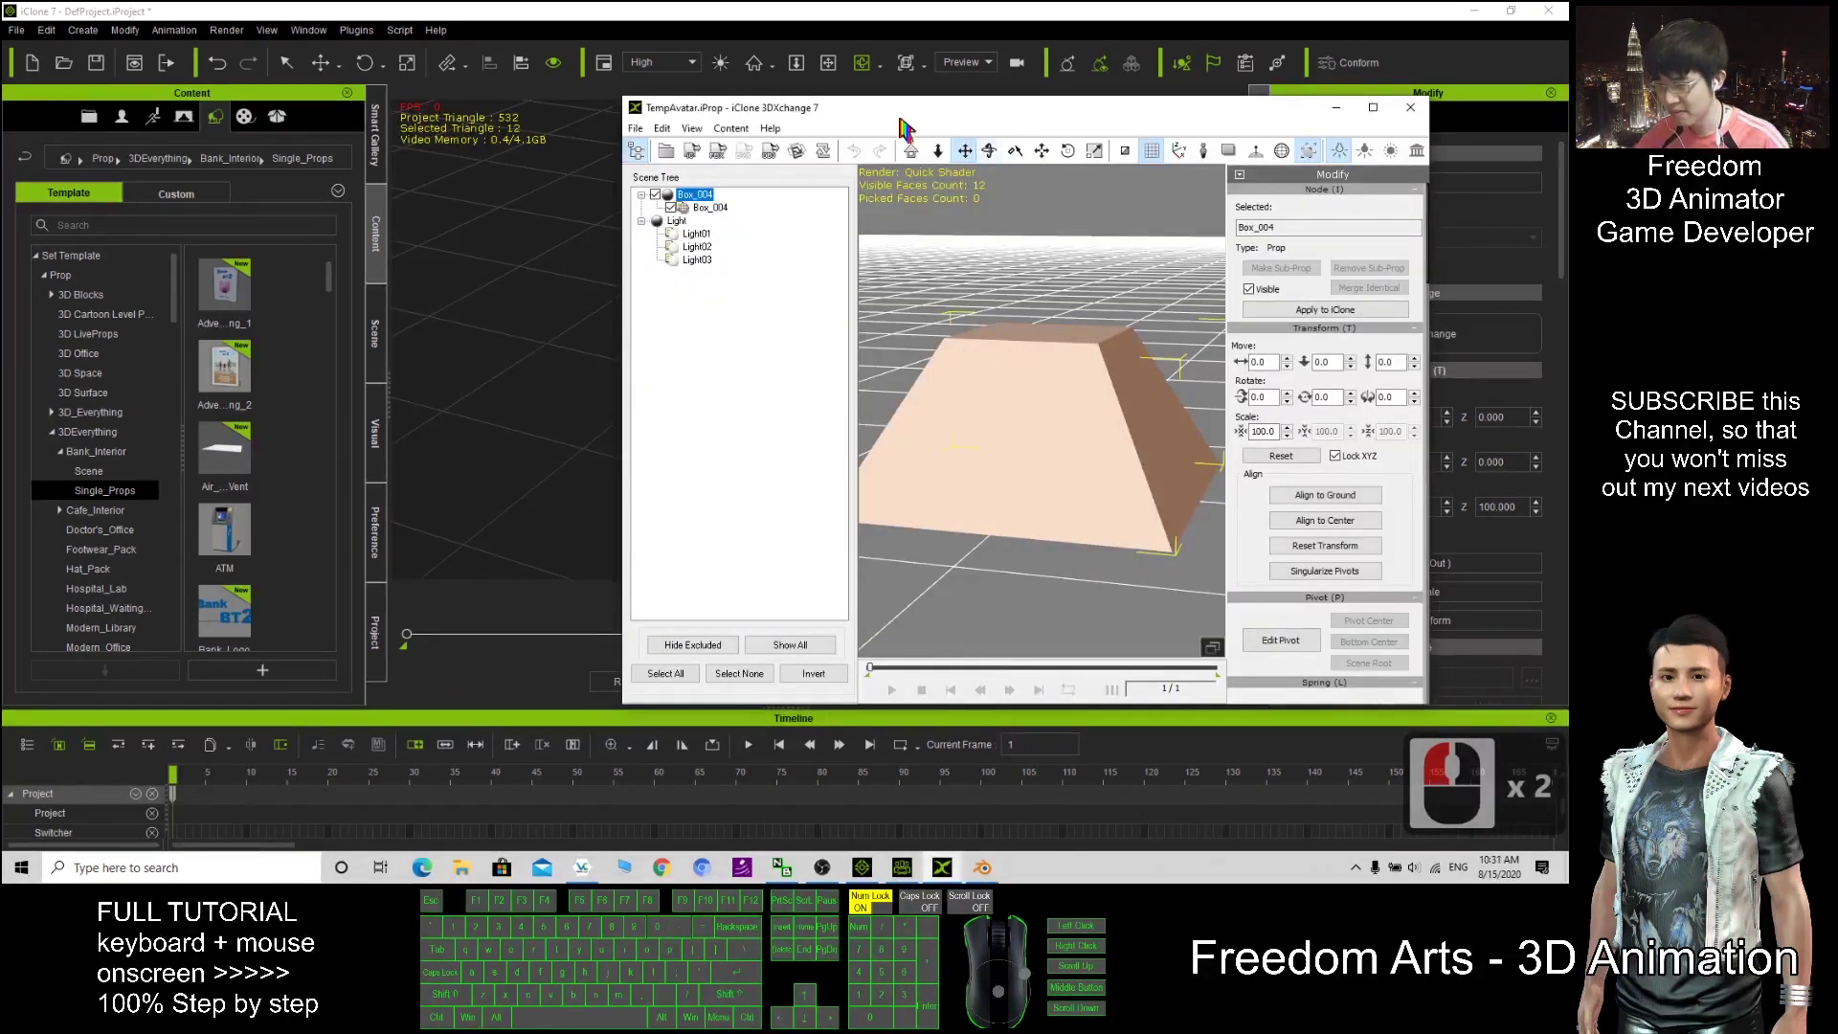
Step: Start an OBJ export named TempAvatar to the Desktop folder and try exporting with Export Selected Only enabled
{"action": "left_click", "coordinate": [767, 153]}
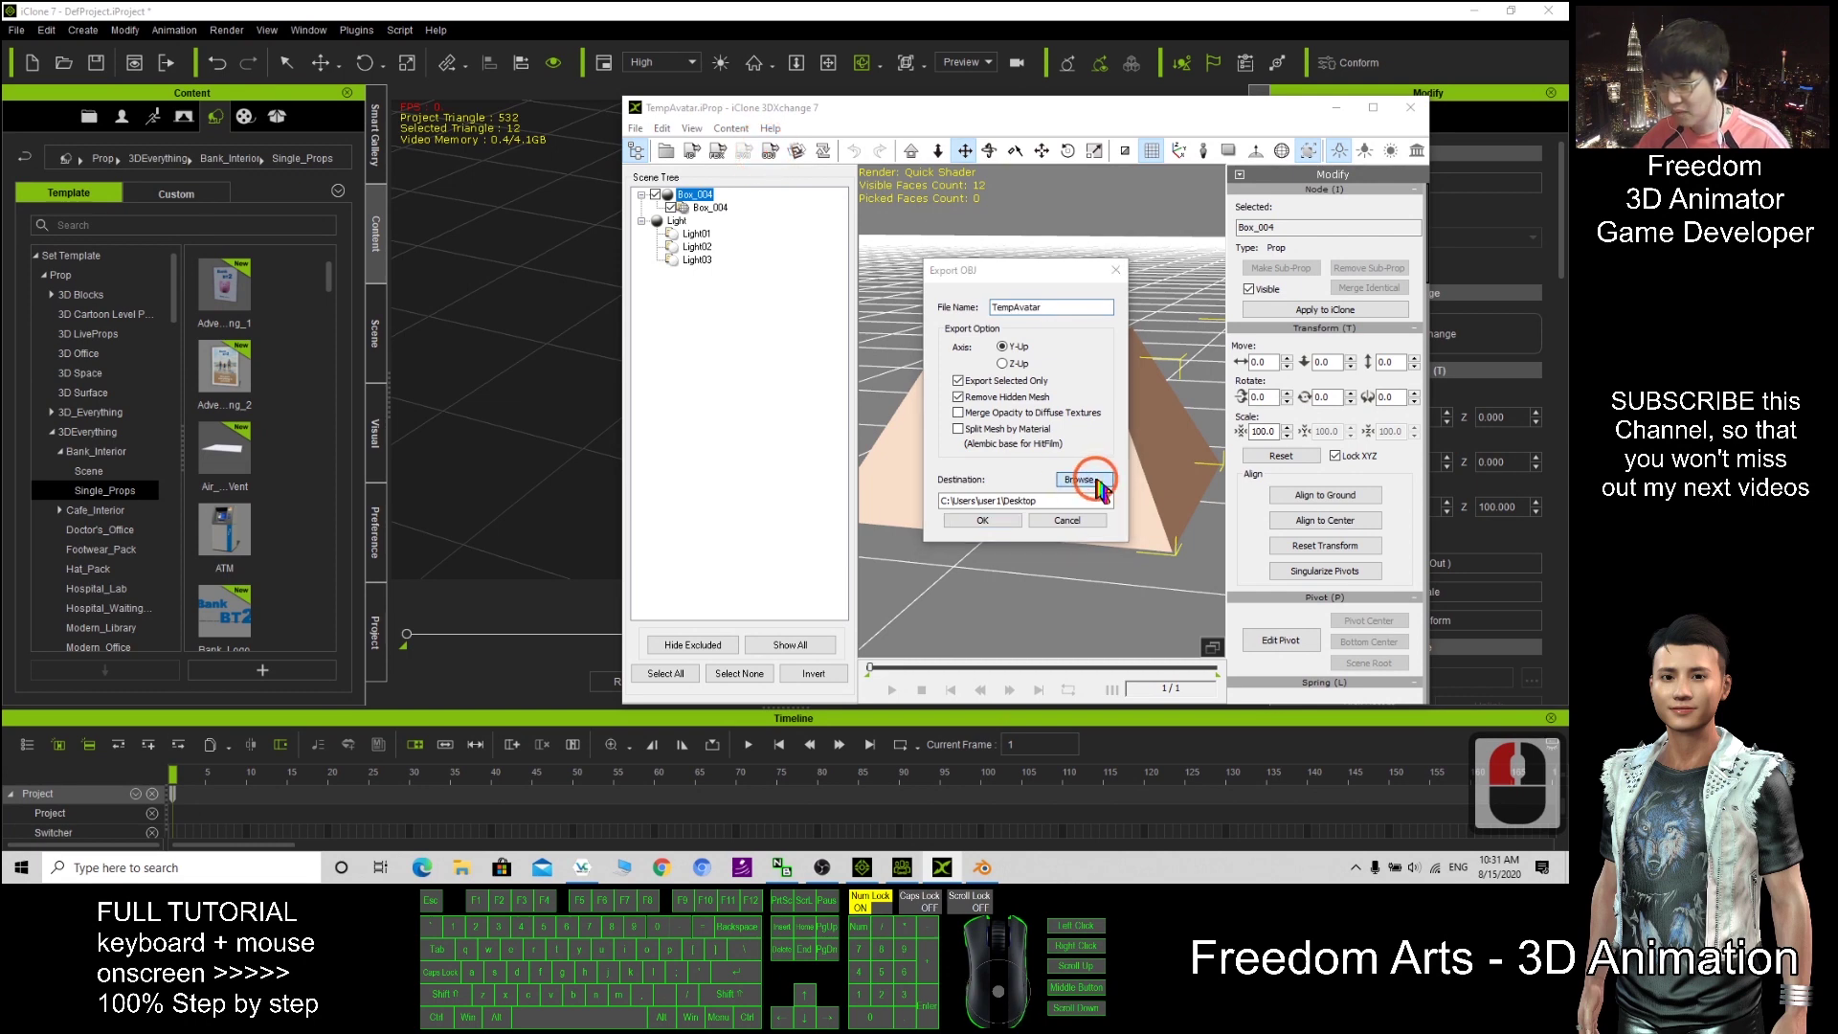
{"action": "left_click", "coordinate": [1079, 480]}
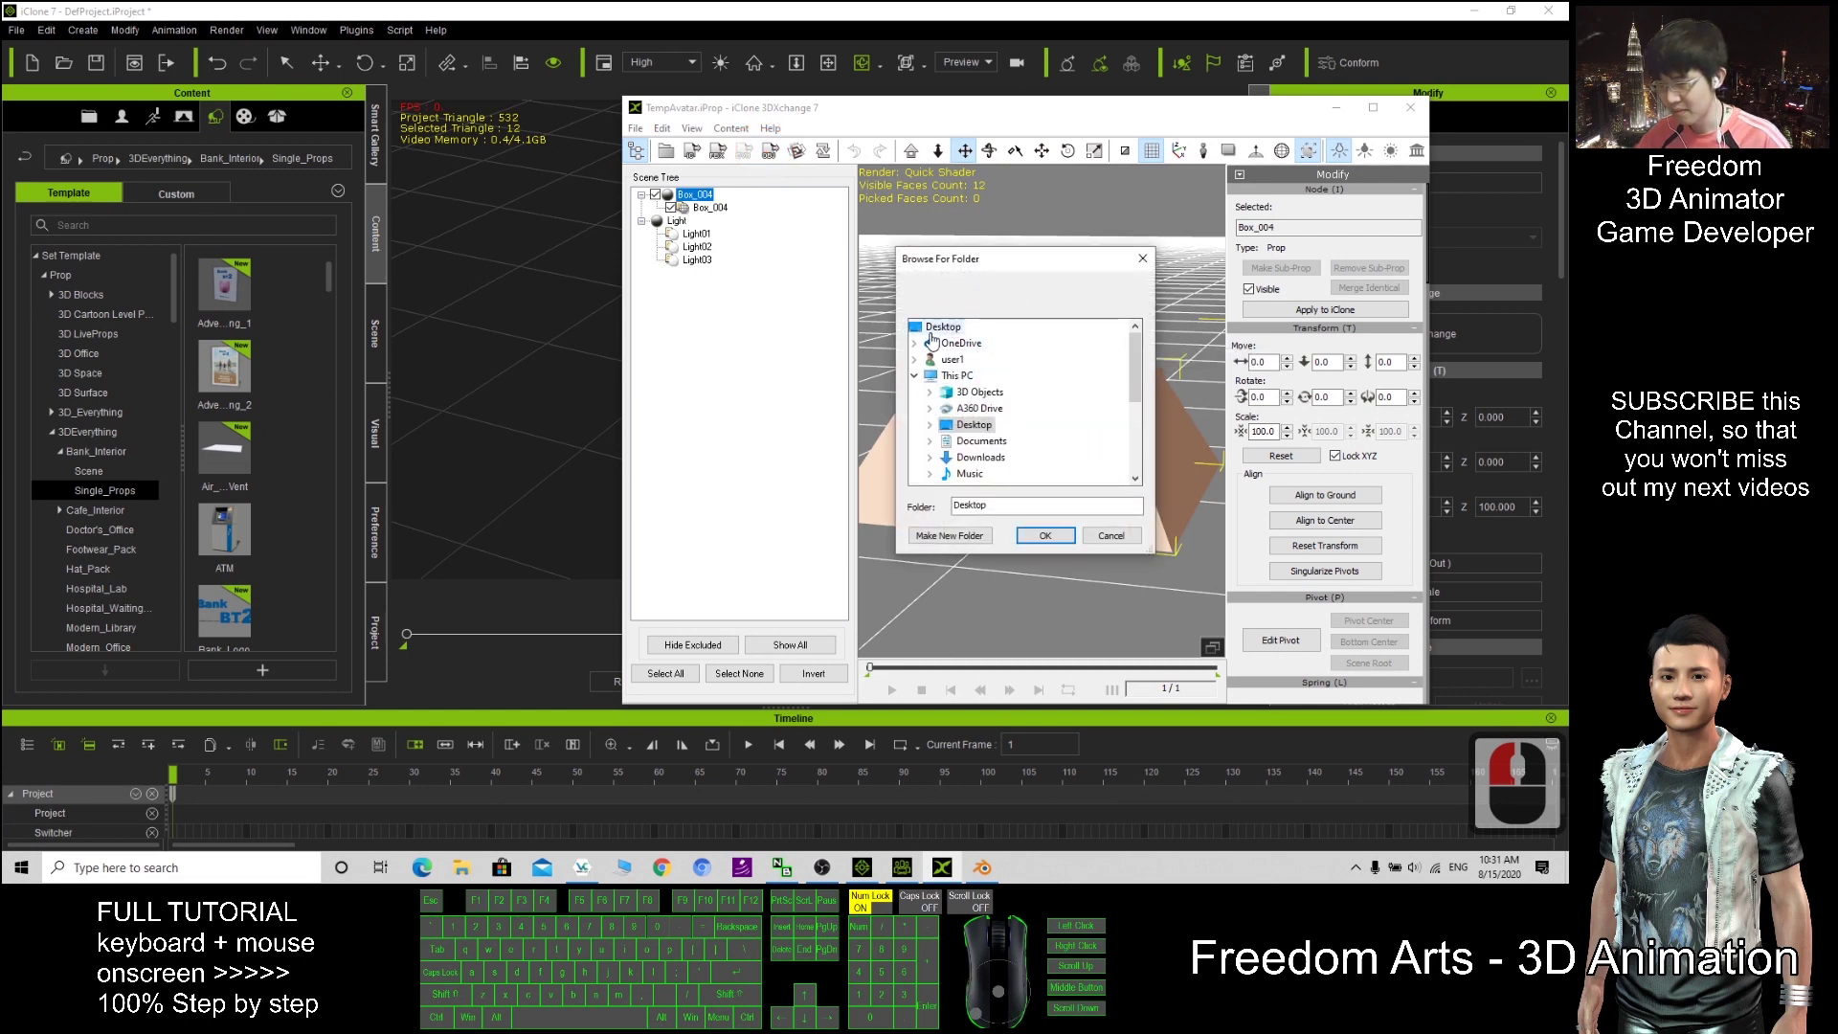
{"action": "left_click", "coordinate": [1051, 538]}
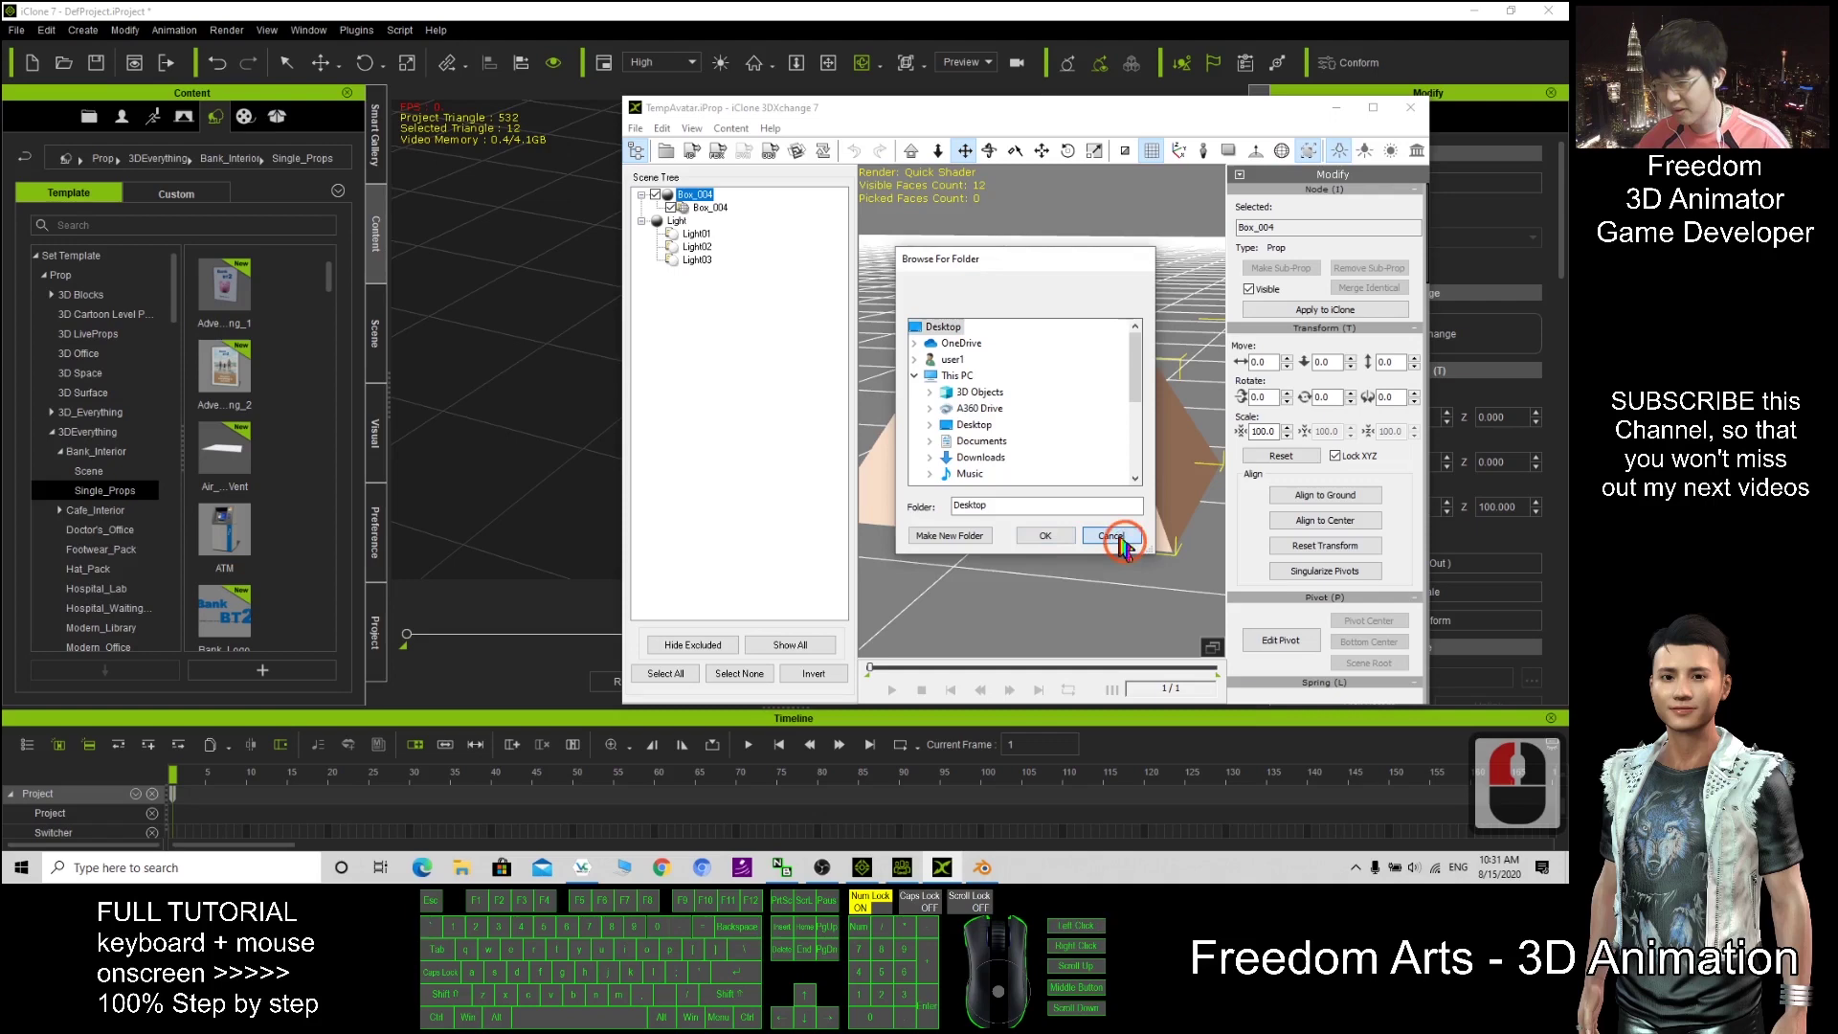
{"action": "left_click", "coordinate": [1100, 538]}
{"action": "left_click", "coordinate": [1084, 480]}
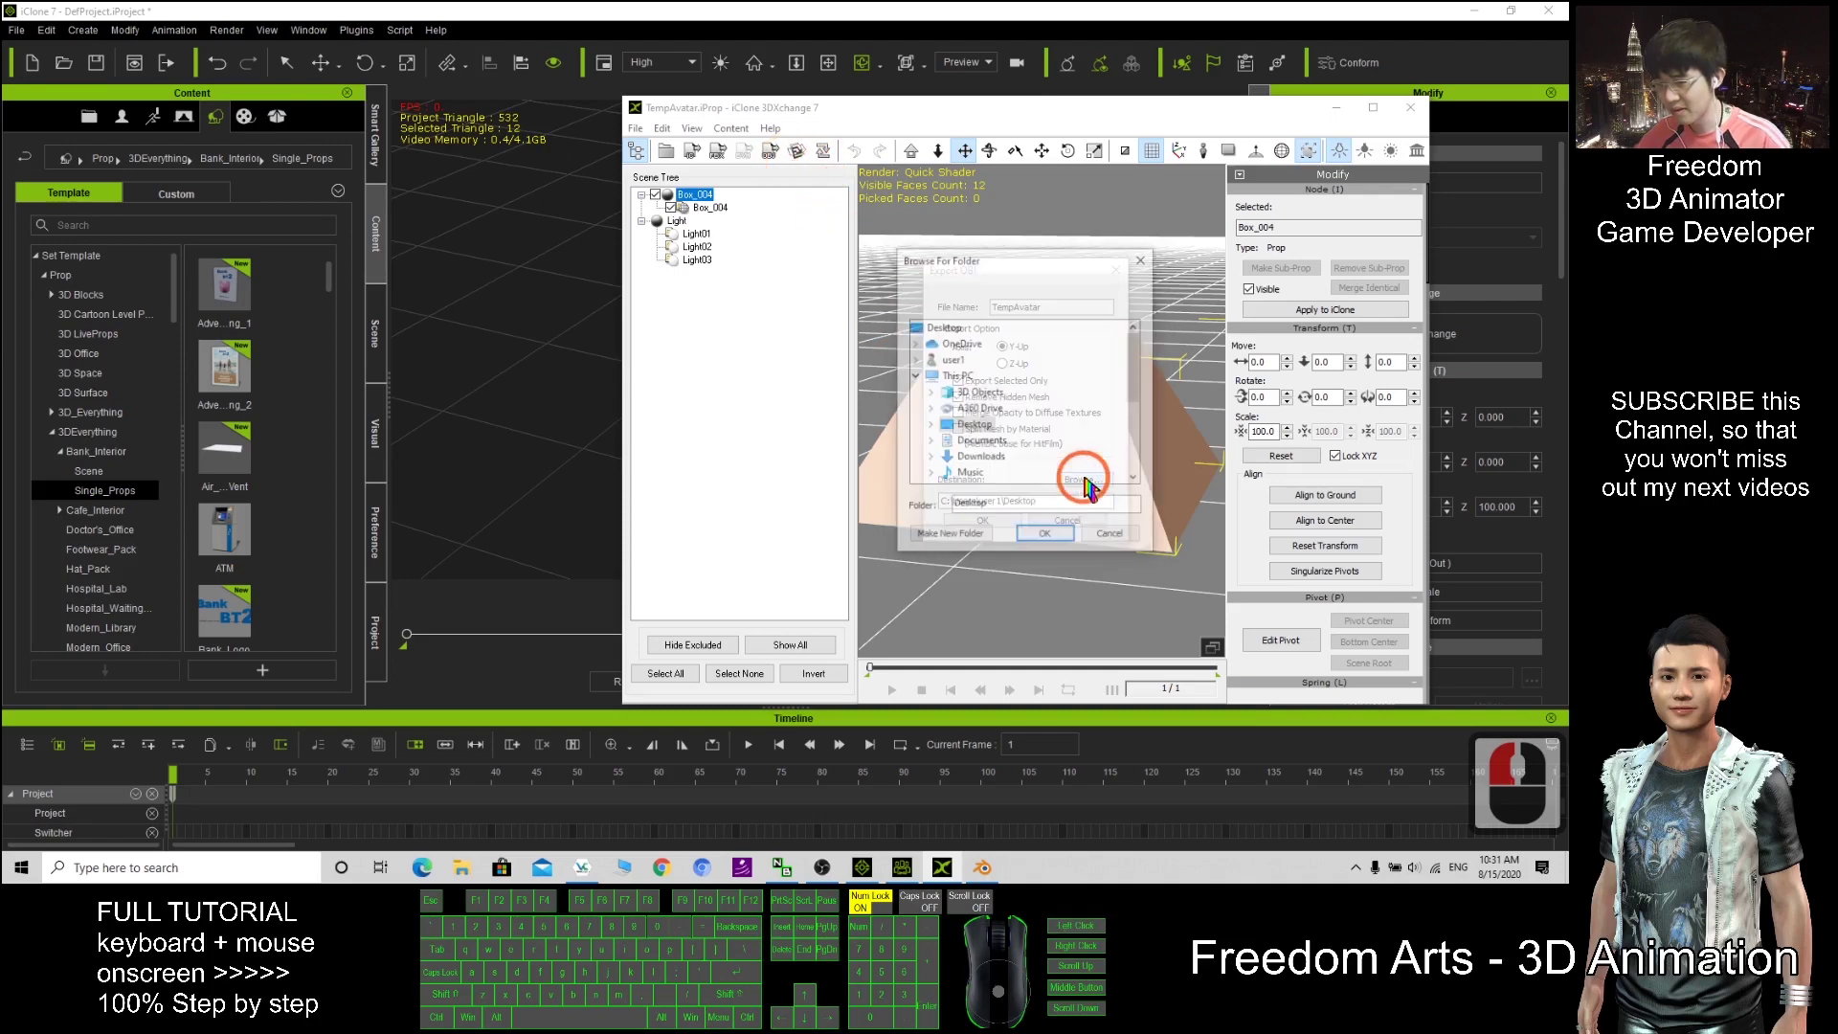
{"action": "left_click", "coordinate": [1043, 537]}
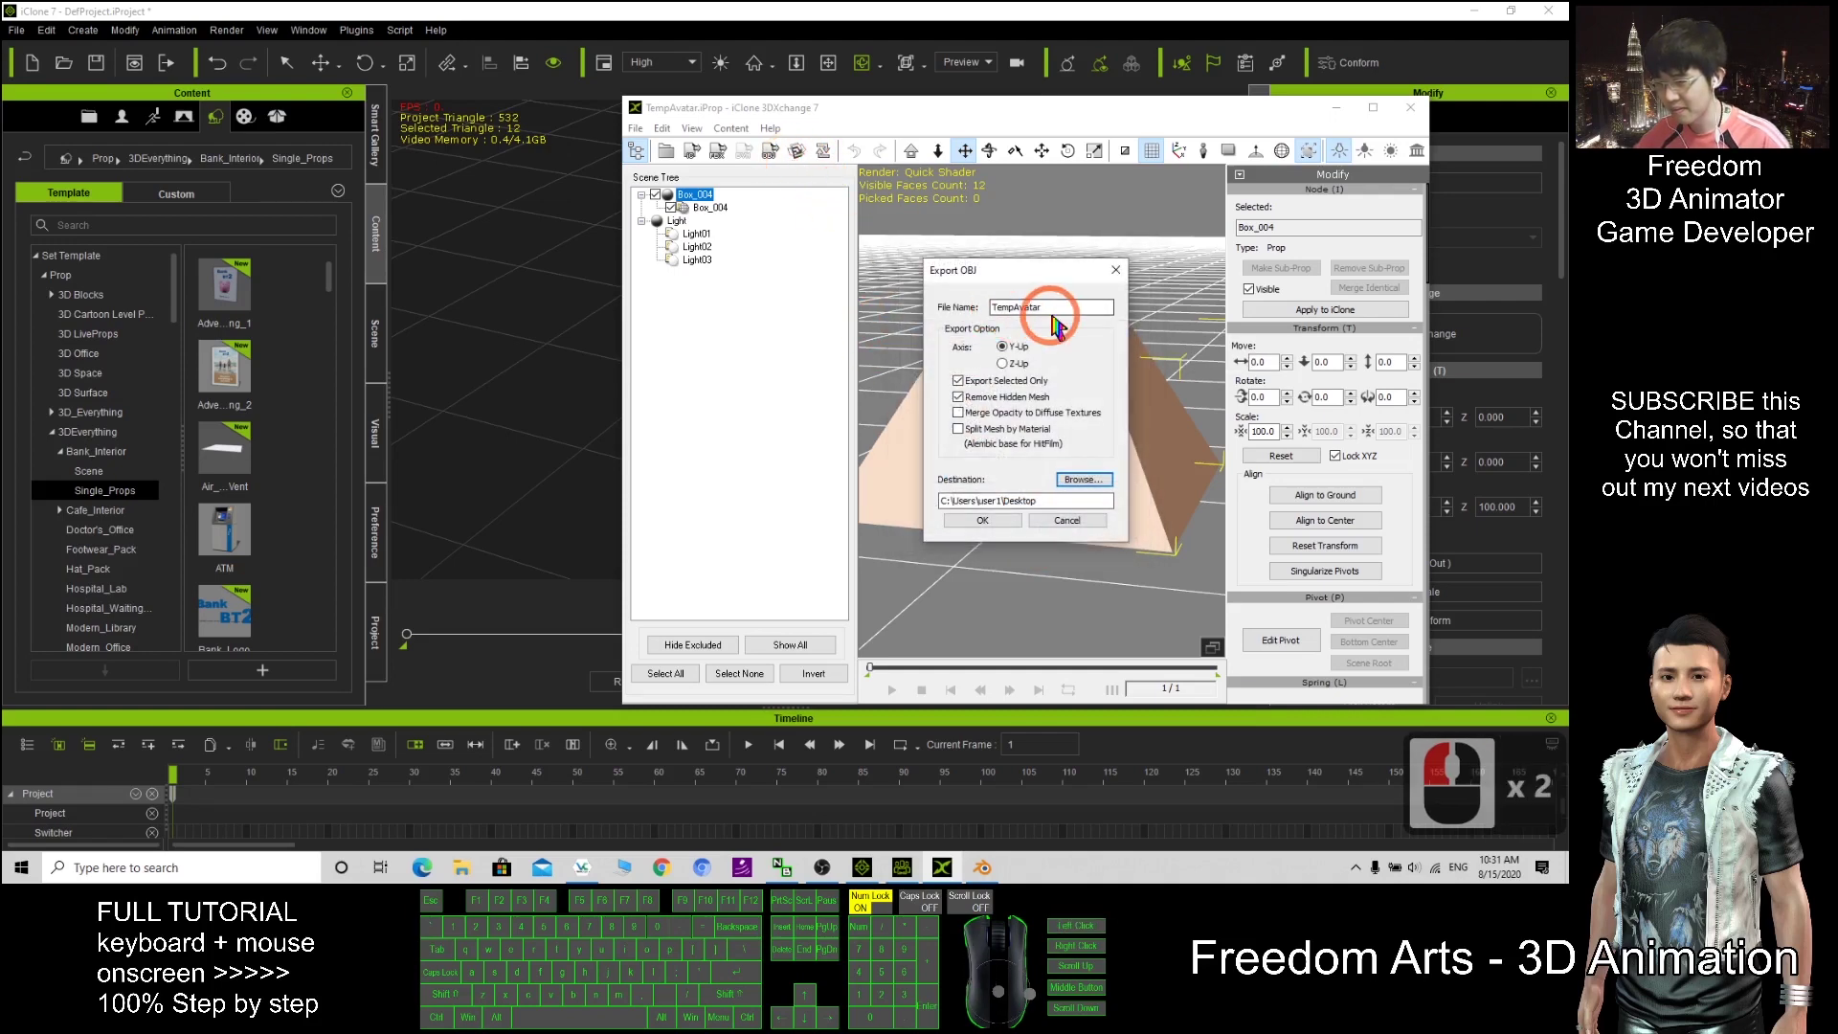
{"action": "left_click", "coordinate": [996, 529]}
{"action": "left_click", "coordinate": [1117, 455]}
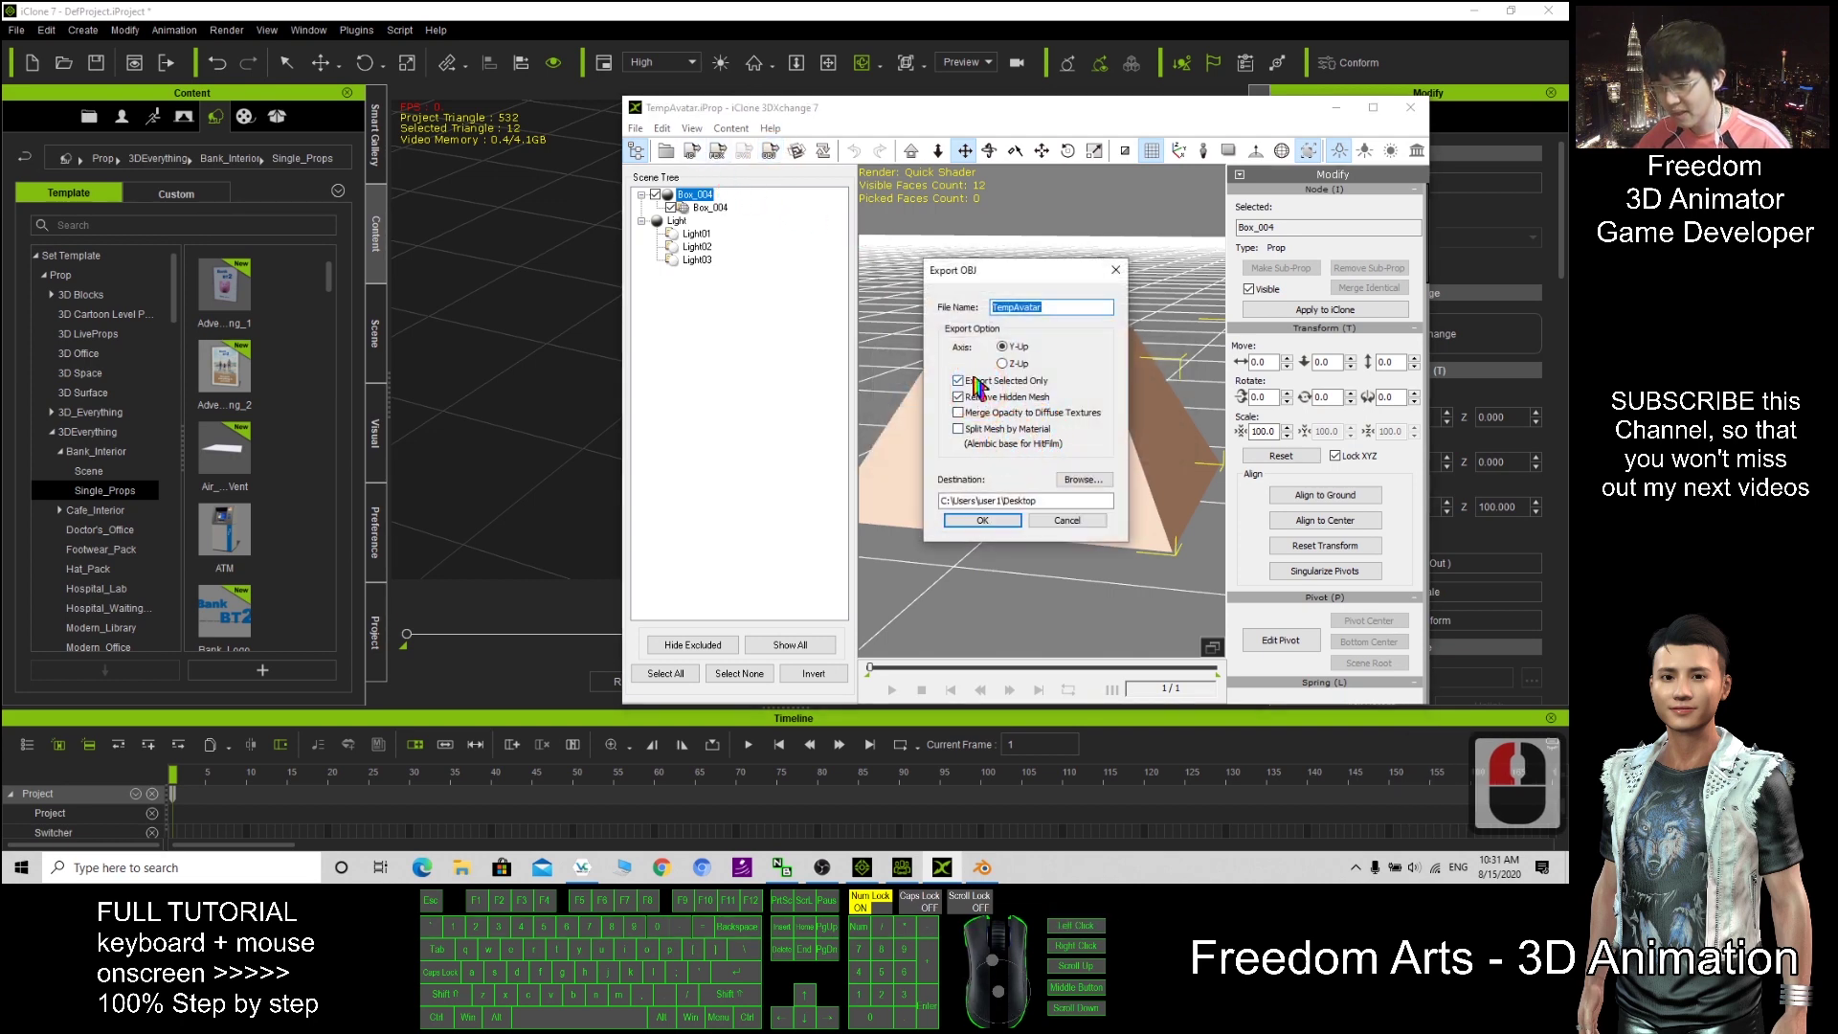
Step: Turn off Export Selected Only, export the OBJ to the Desktop and dismiss the completion message
{"action": "left_click", "coordinate": [959, 381]}
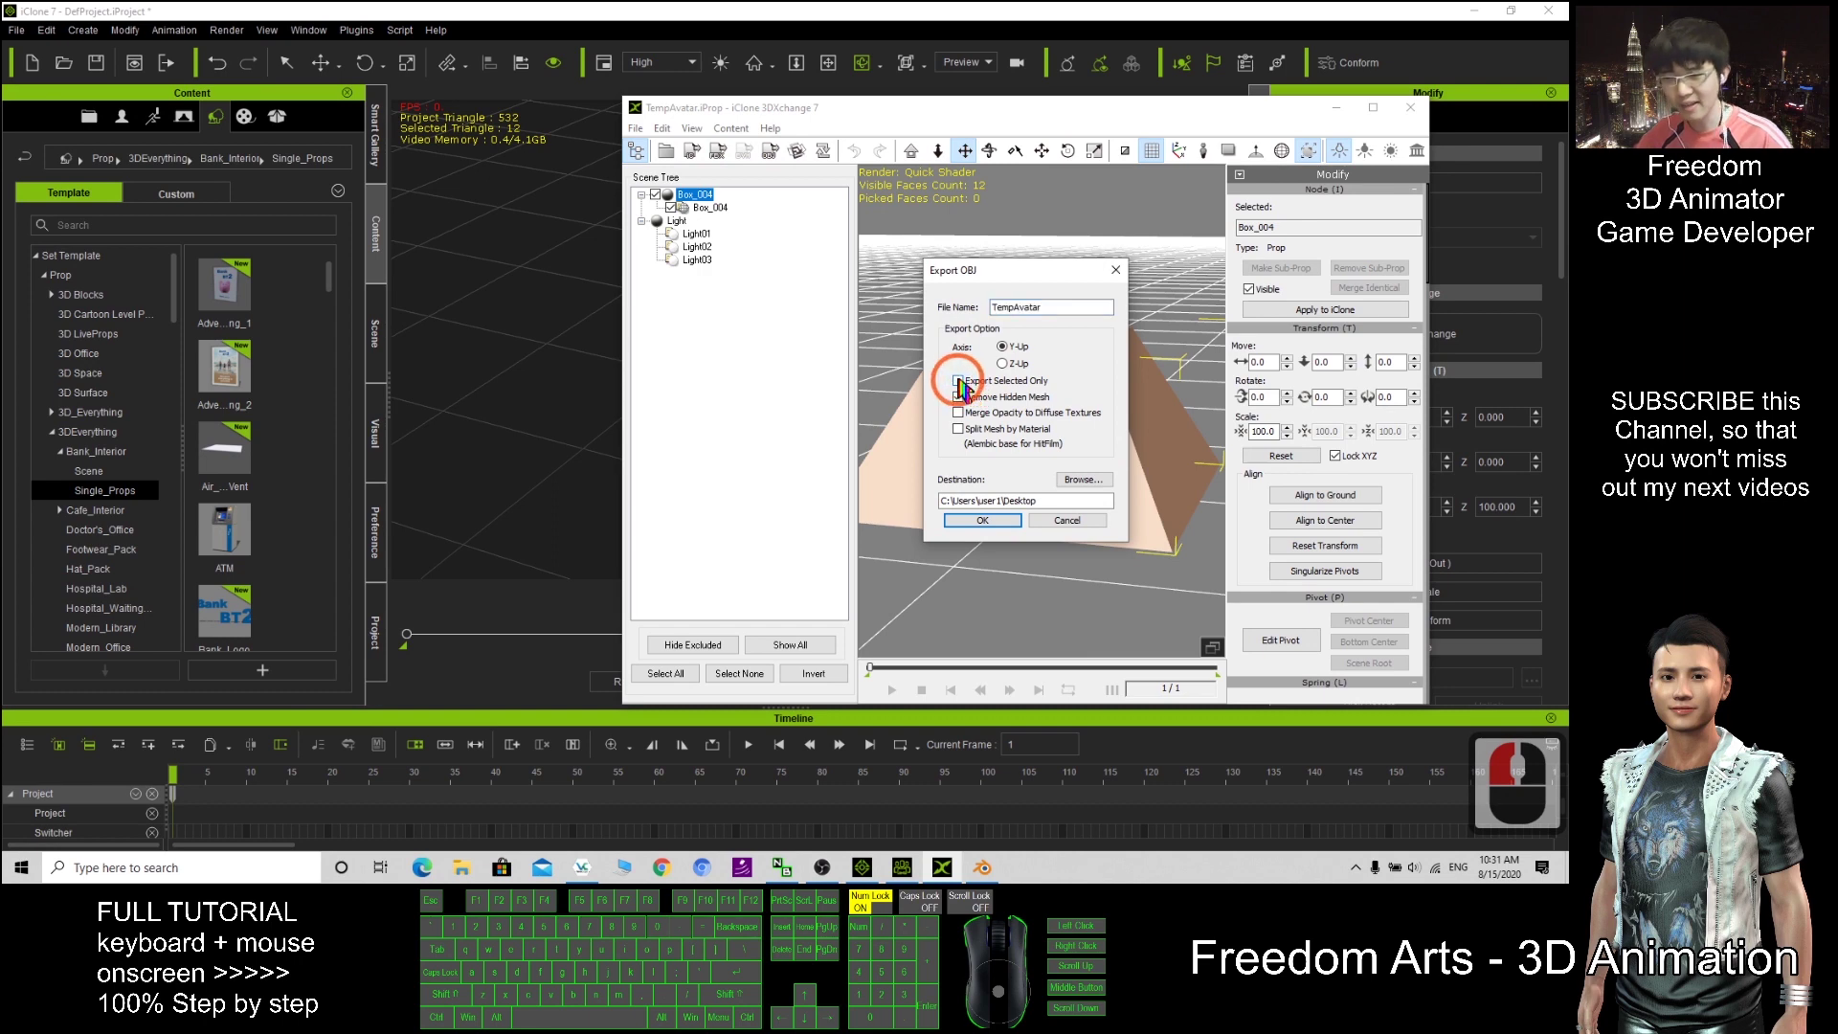
{"action": "left_click_drag", "start_coordinate": [996, 271], "coordinate": [745, 263]}
{"action": "left_click", "coordinate": [687, 363]}
{"action": "left_click", "coordinate": [976, 422]}
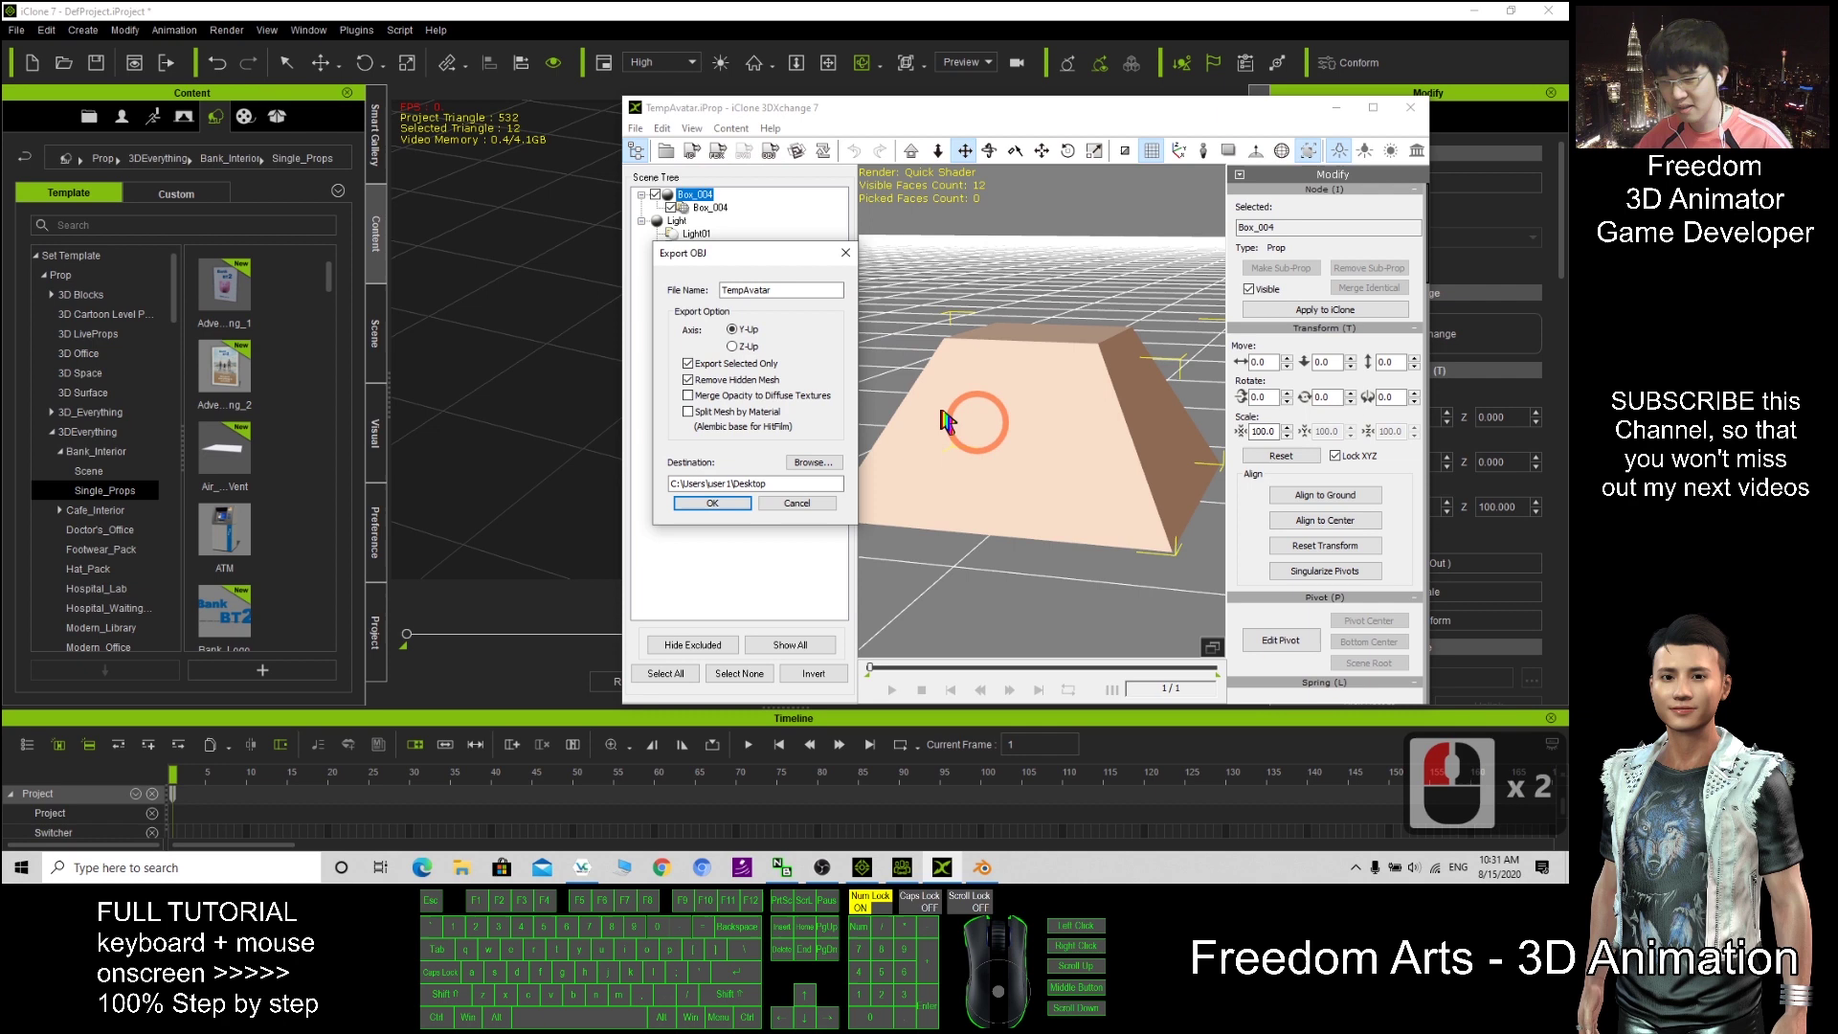
{"action": "left_click", "coordinate": [687, 364]}
{"action": "left_click", "coordinate": [717, 483]}
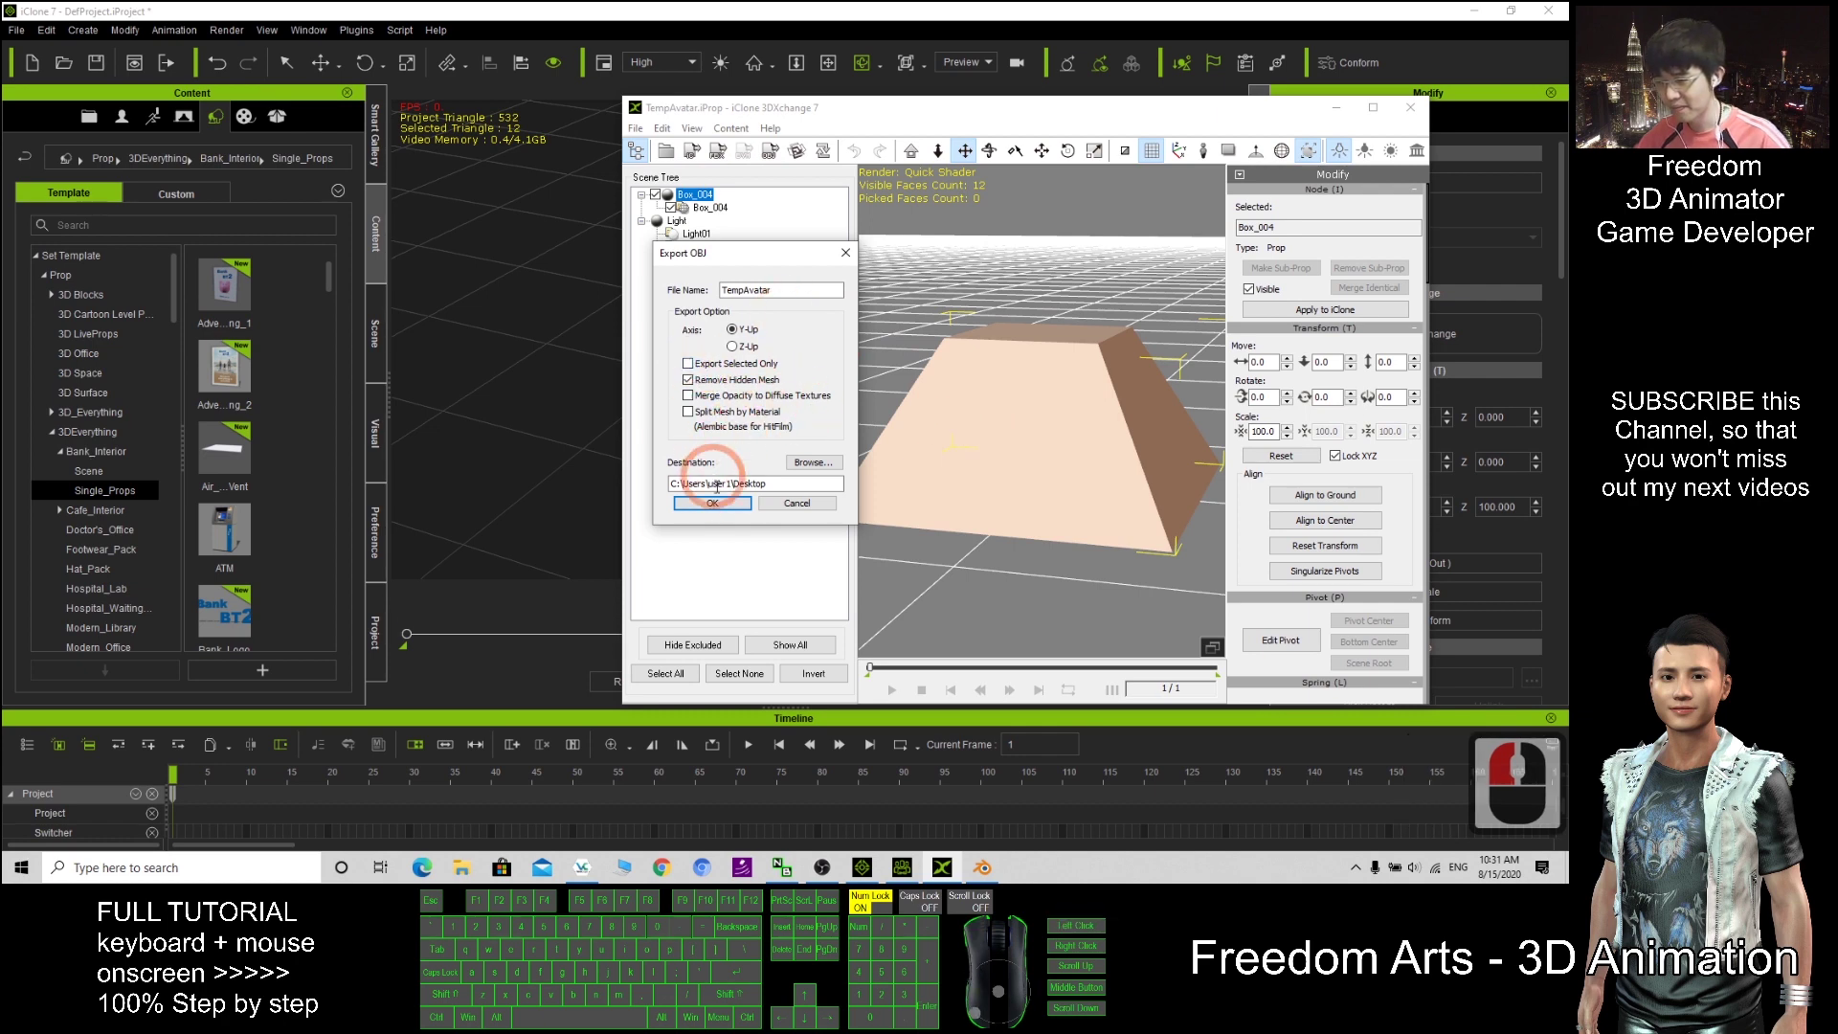
{"action": "left_click", "coordinate": [709, 504]}
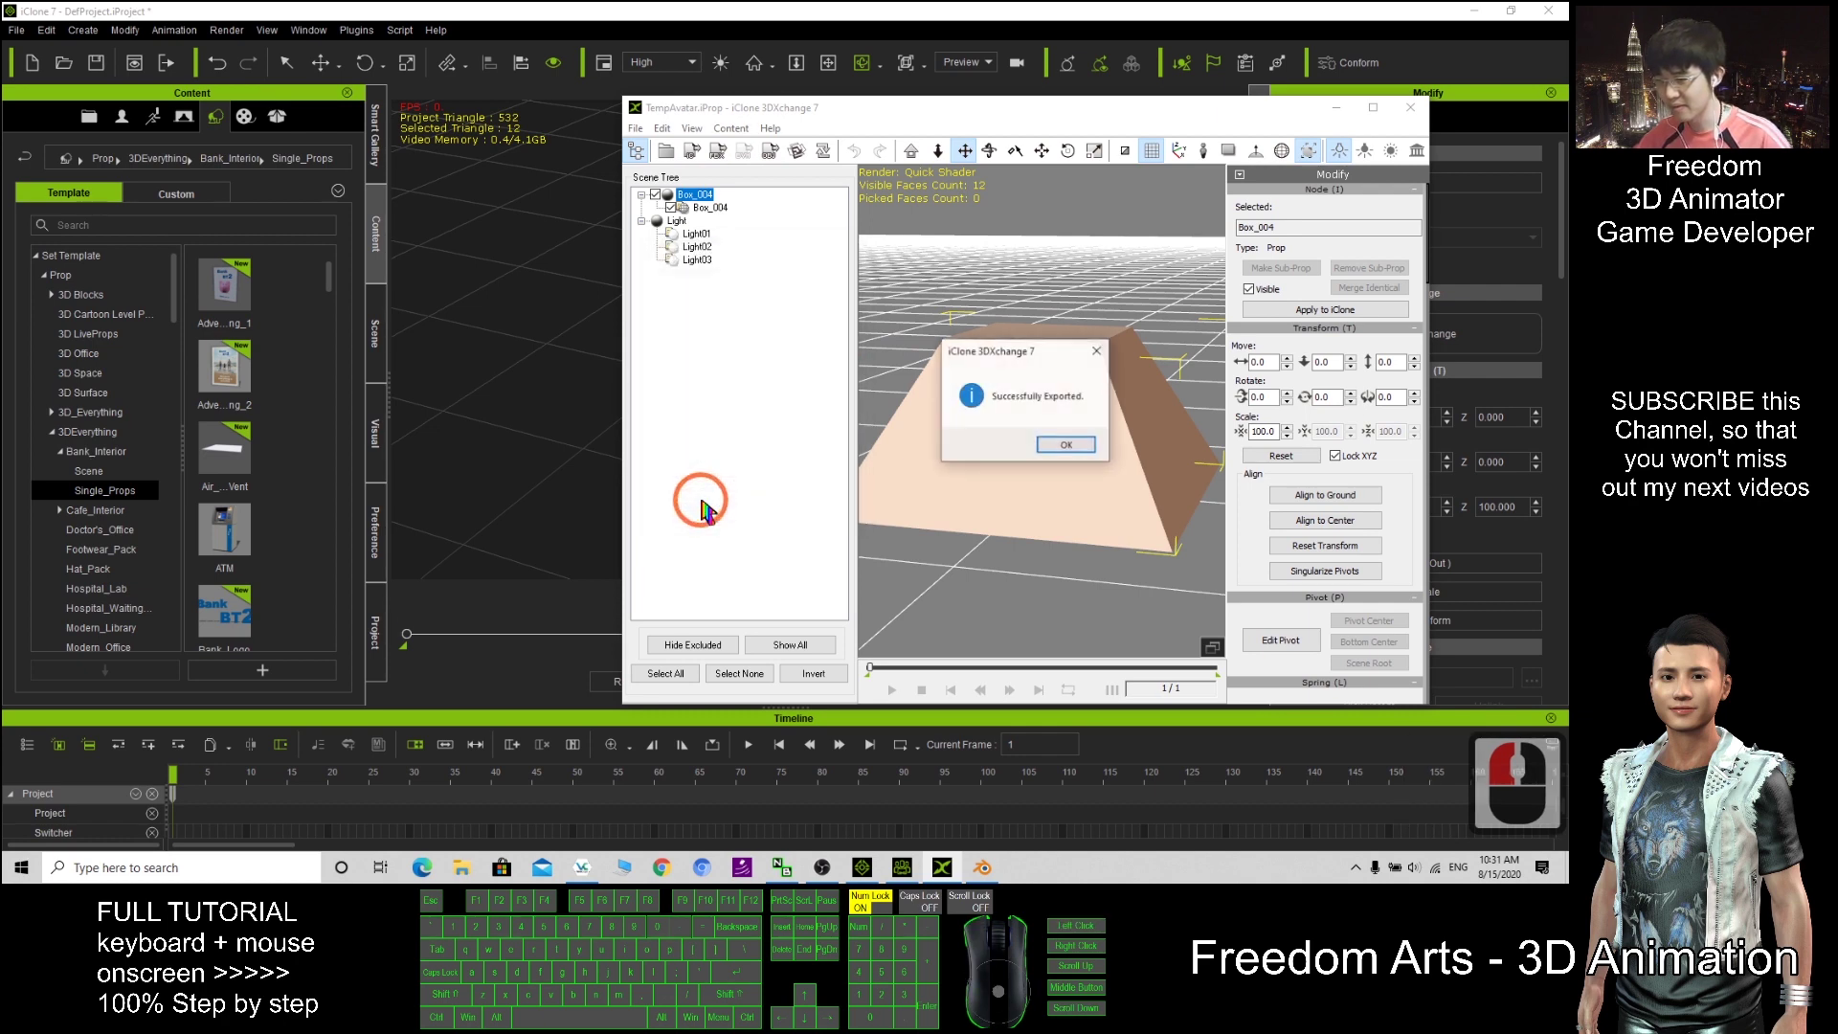
{"action": "left_click", "coordinate": [1077, 435]}
{"action": "left_click", "coordinate": [1277, 62]}
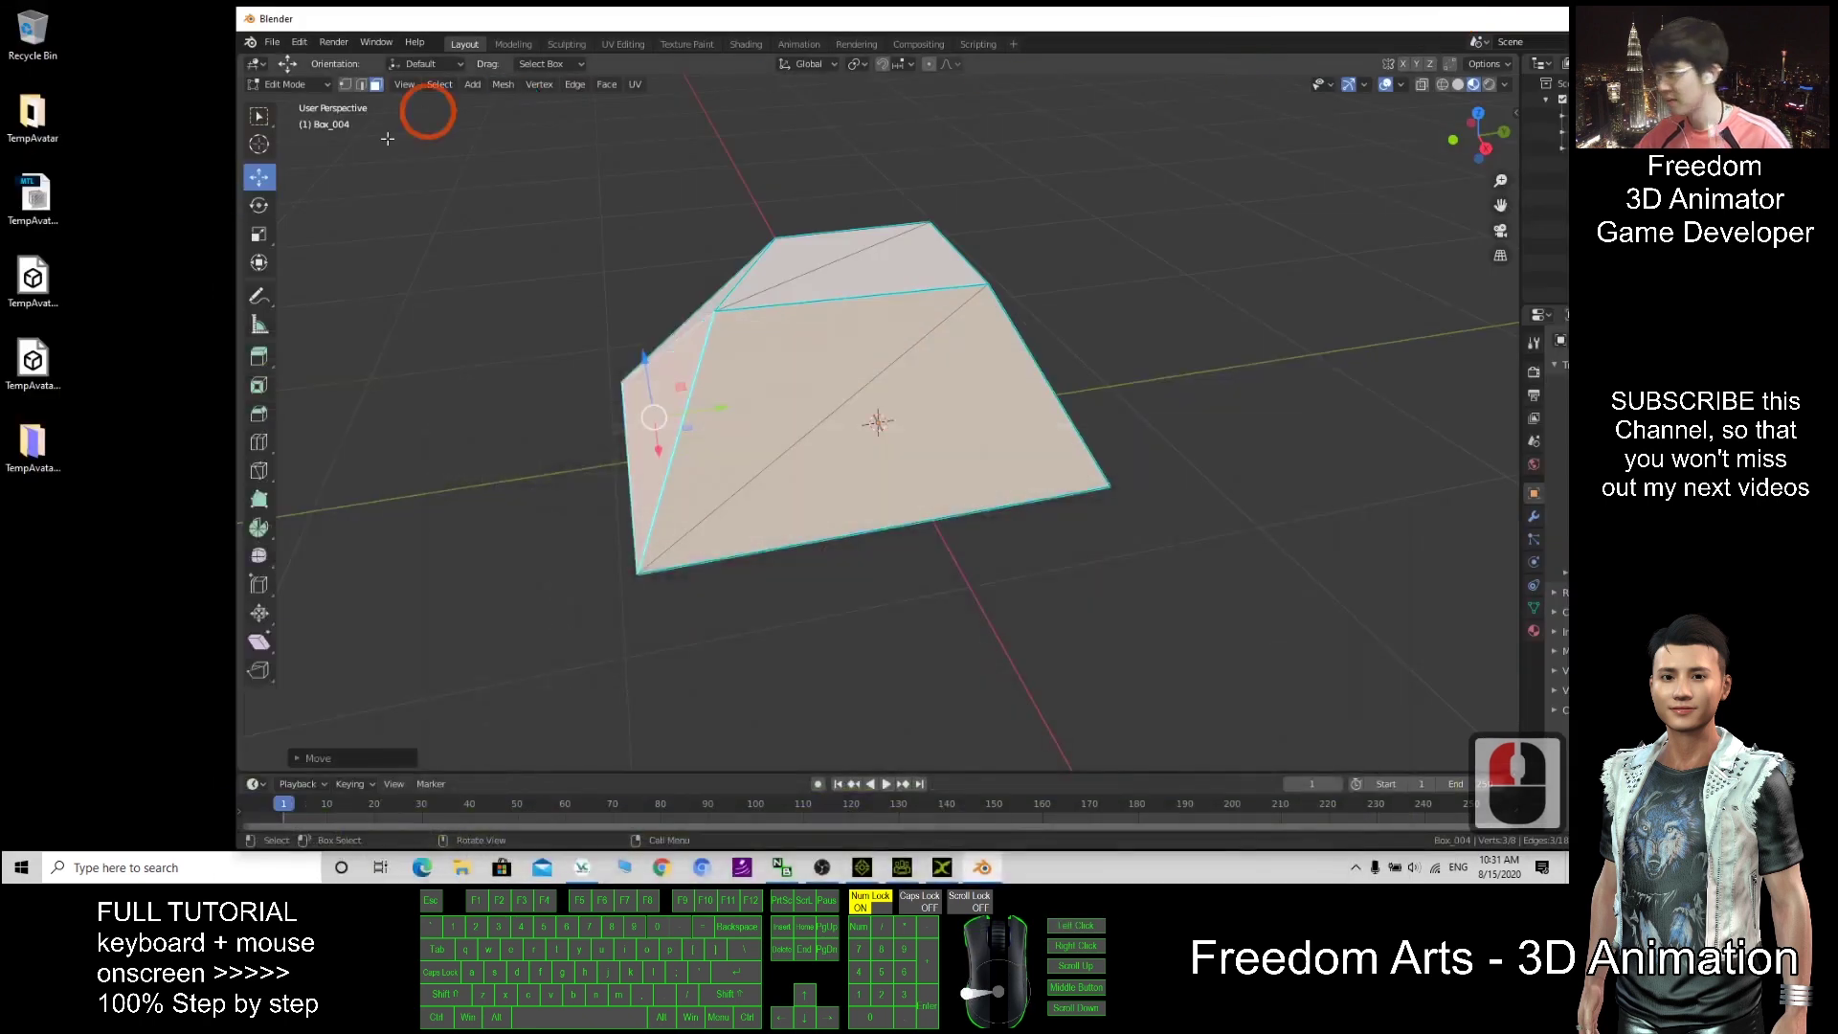
Step: Clear the open windows off the desktop and examine the exported TempAvatar OBJ and FBX files there
{"action": "left_click", "coordinate": [190, 402]}
{"action": "left_click", "coordinate": [32, 361]}
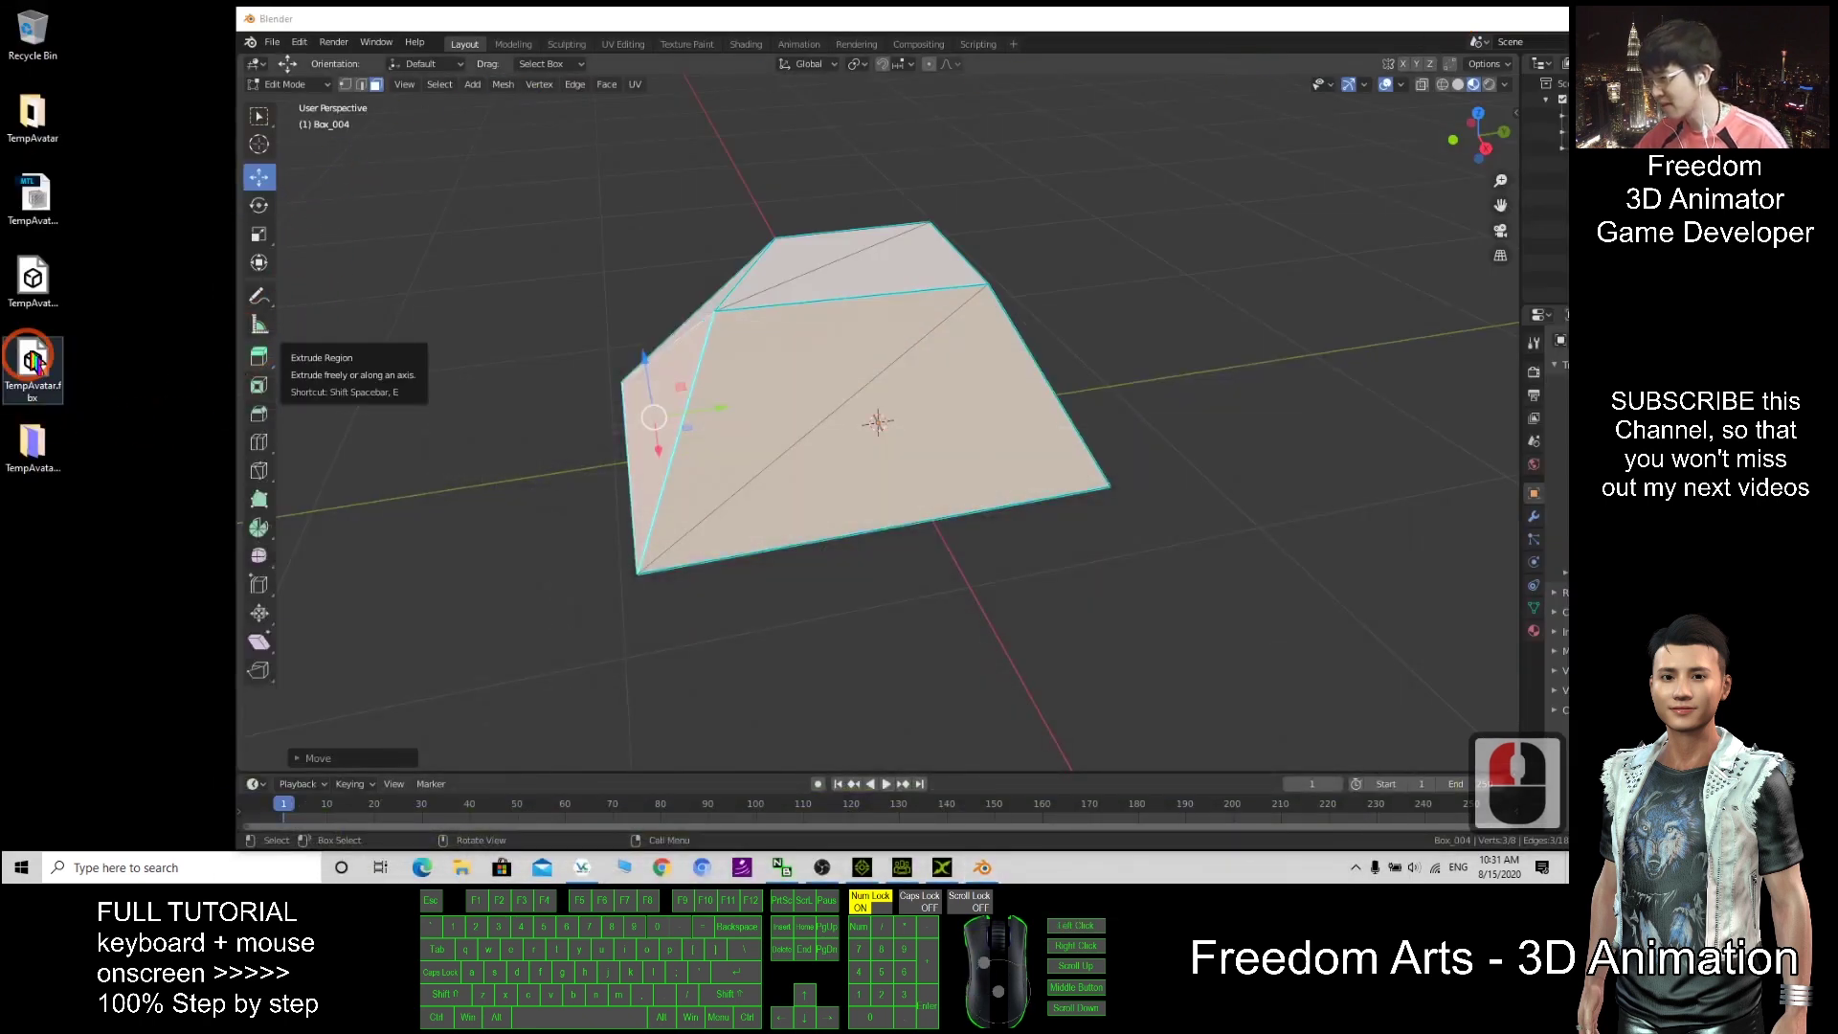
{"action": "left_click", "coordinate": [33, 286]}
{"action": "left_click", "coordinate": [38, 302]}
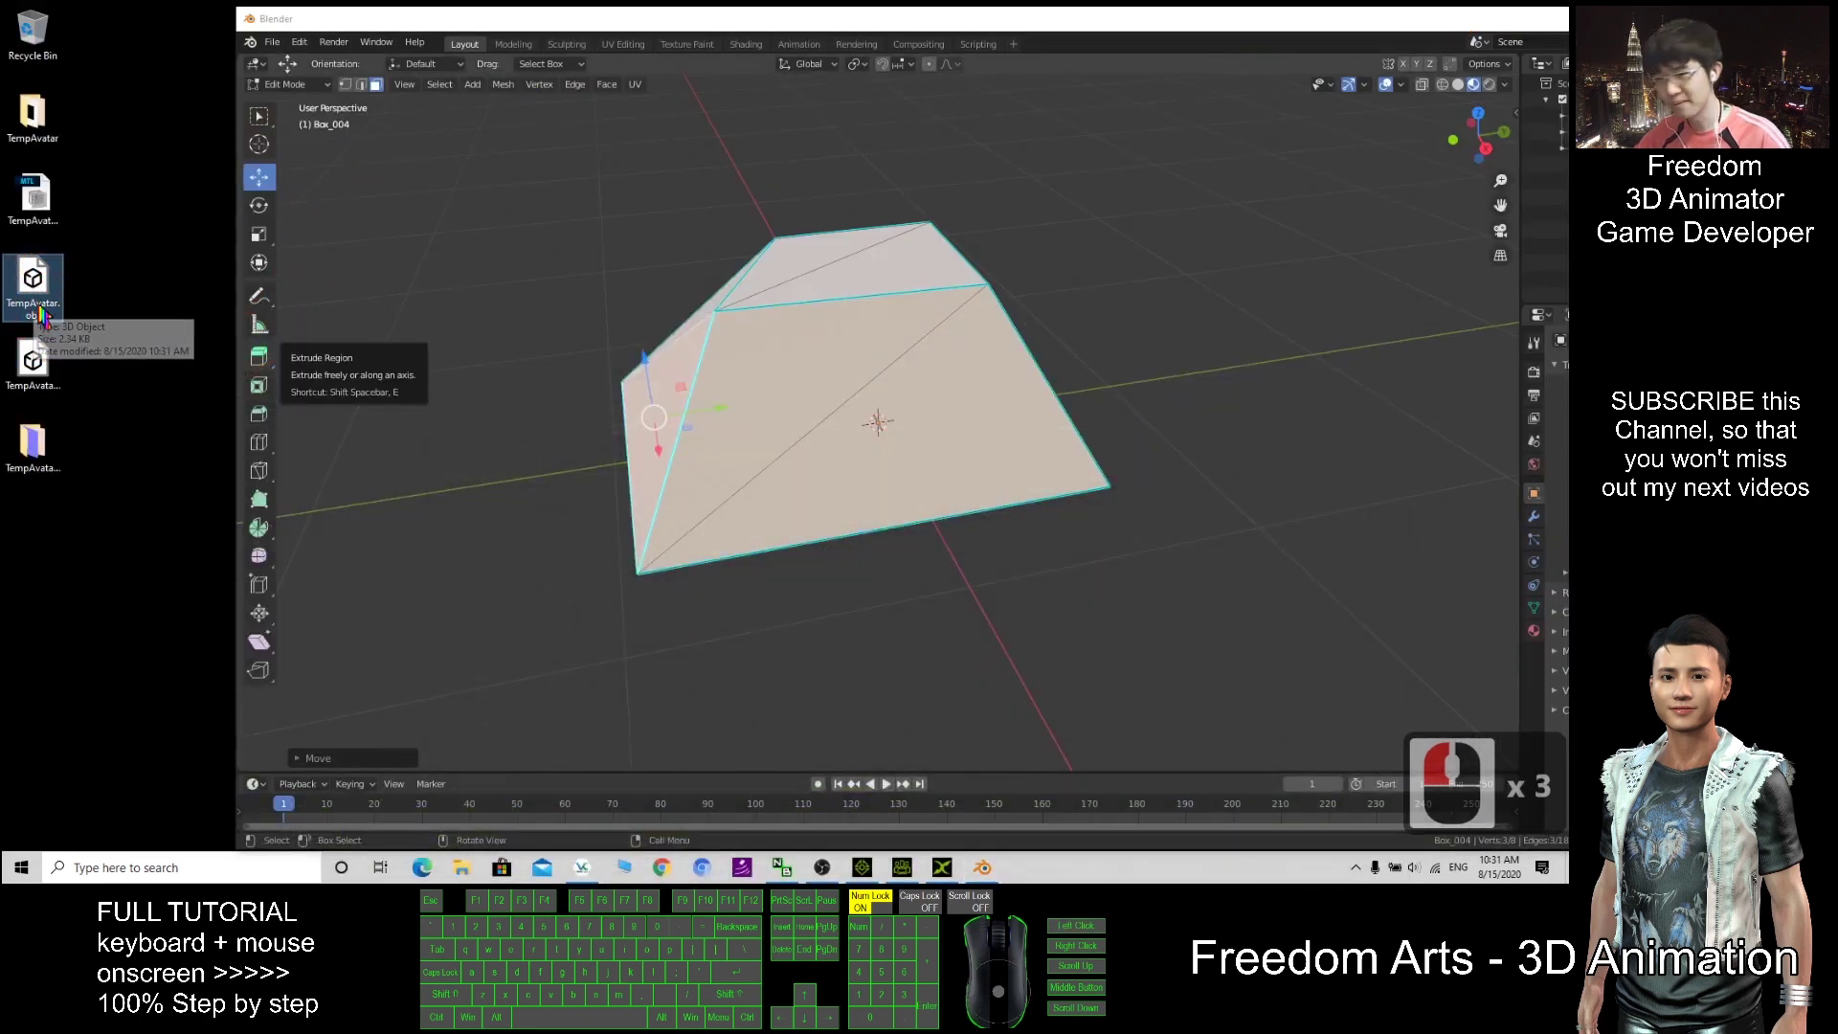
{"action": "left_click_drag", "start_coordinate": [1558, 13], "coordinate": [1251, 28]}
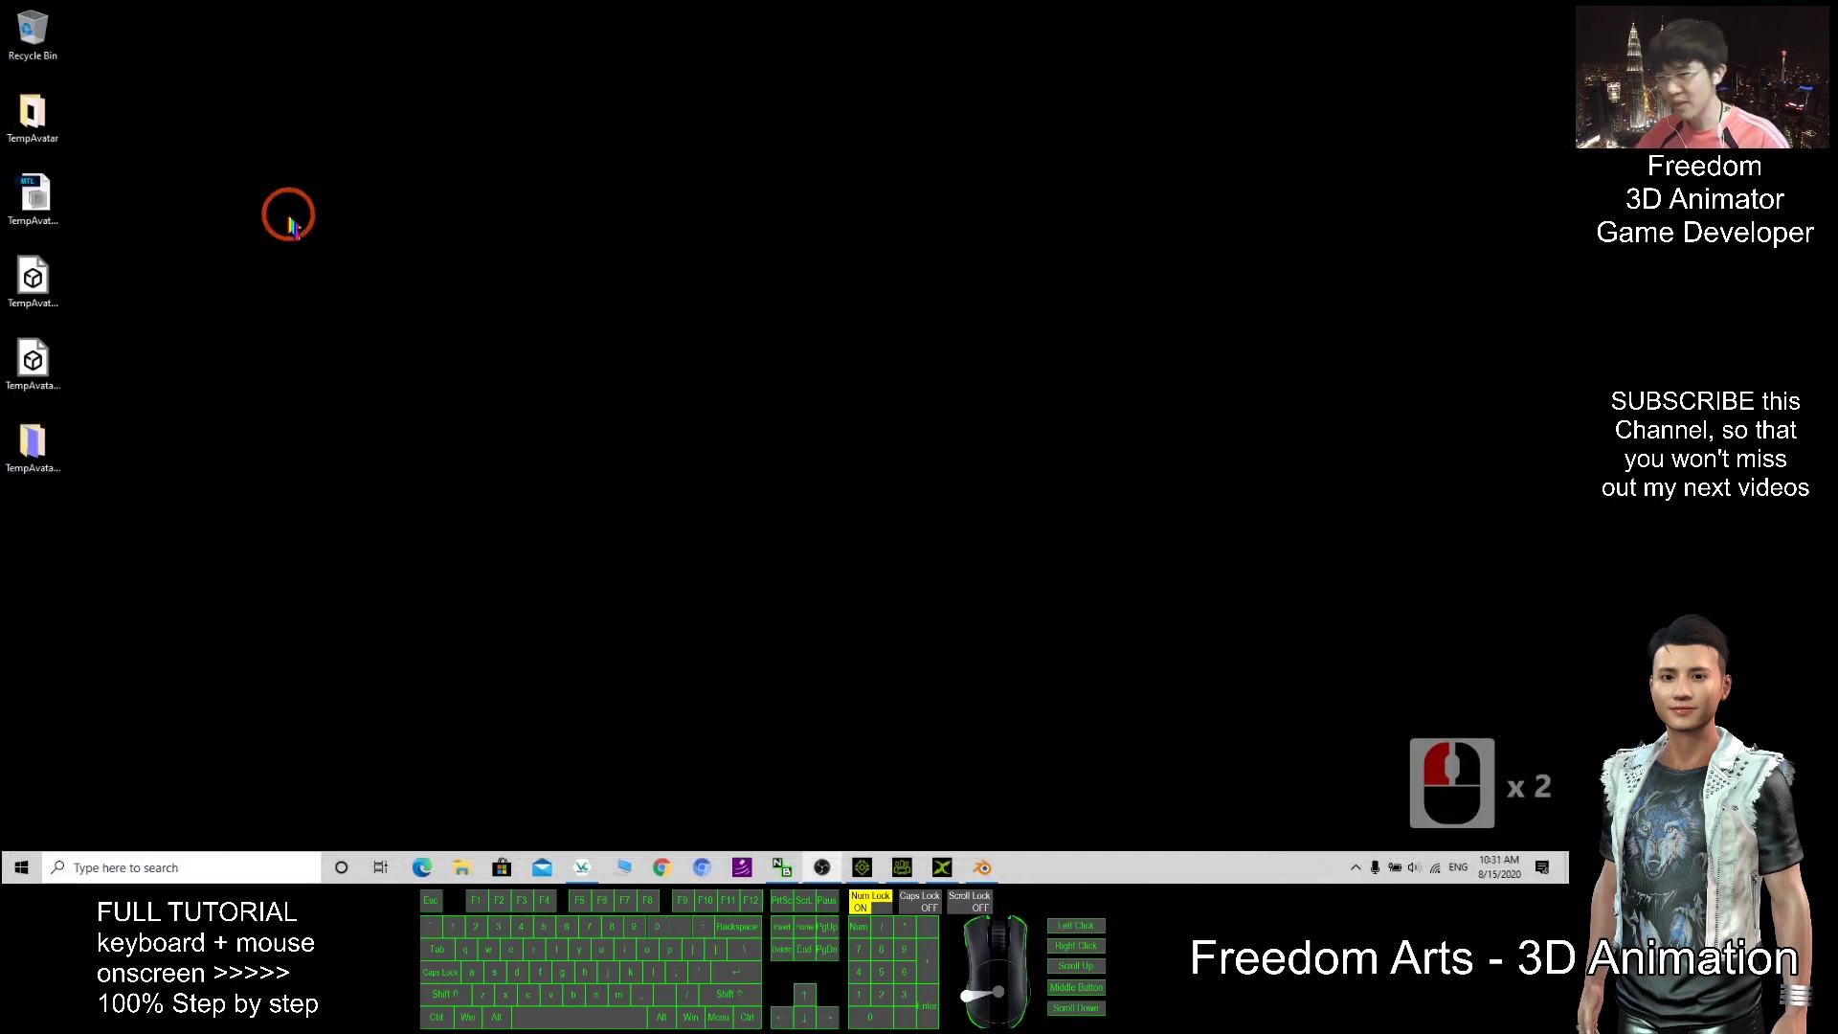
{"action": "left_click", "coordinate": [33, 283]}
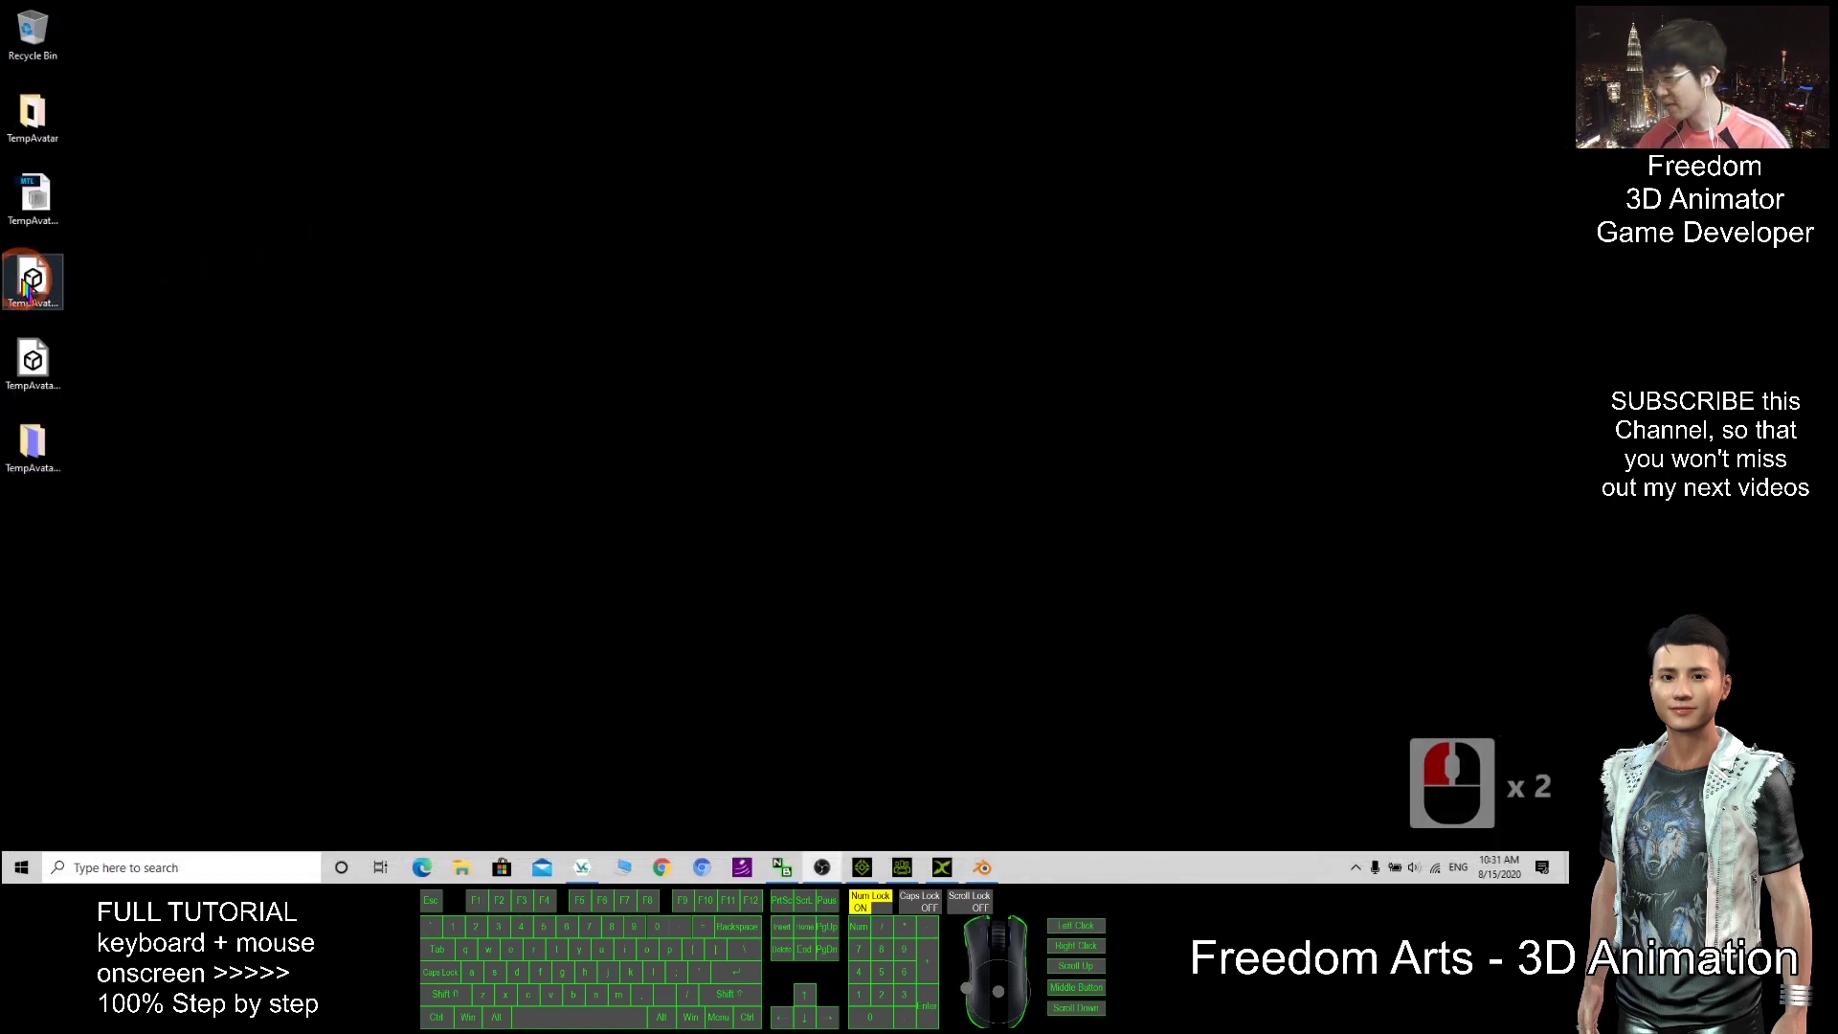
{"action": "left_click", "coordinate": [32, 305]}
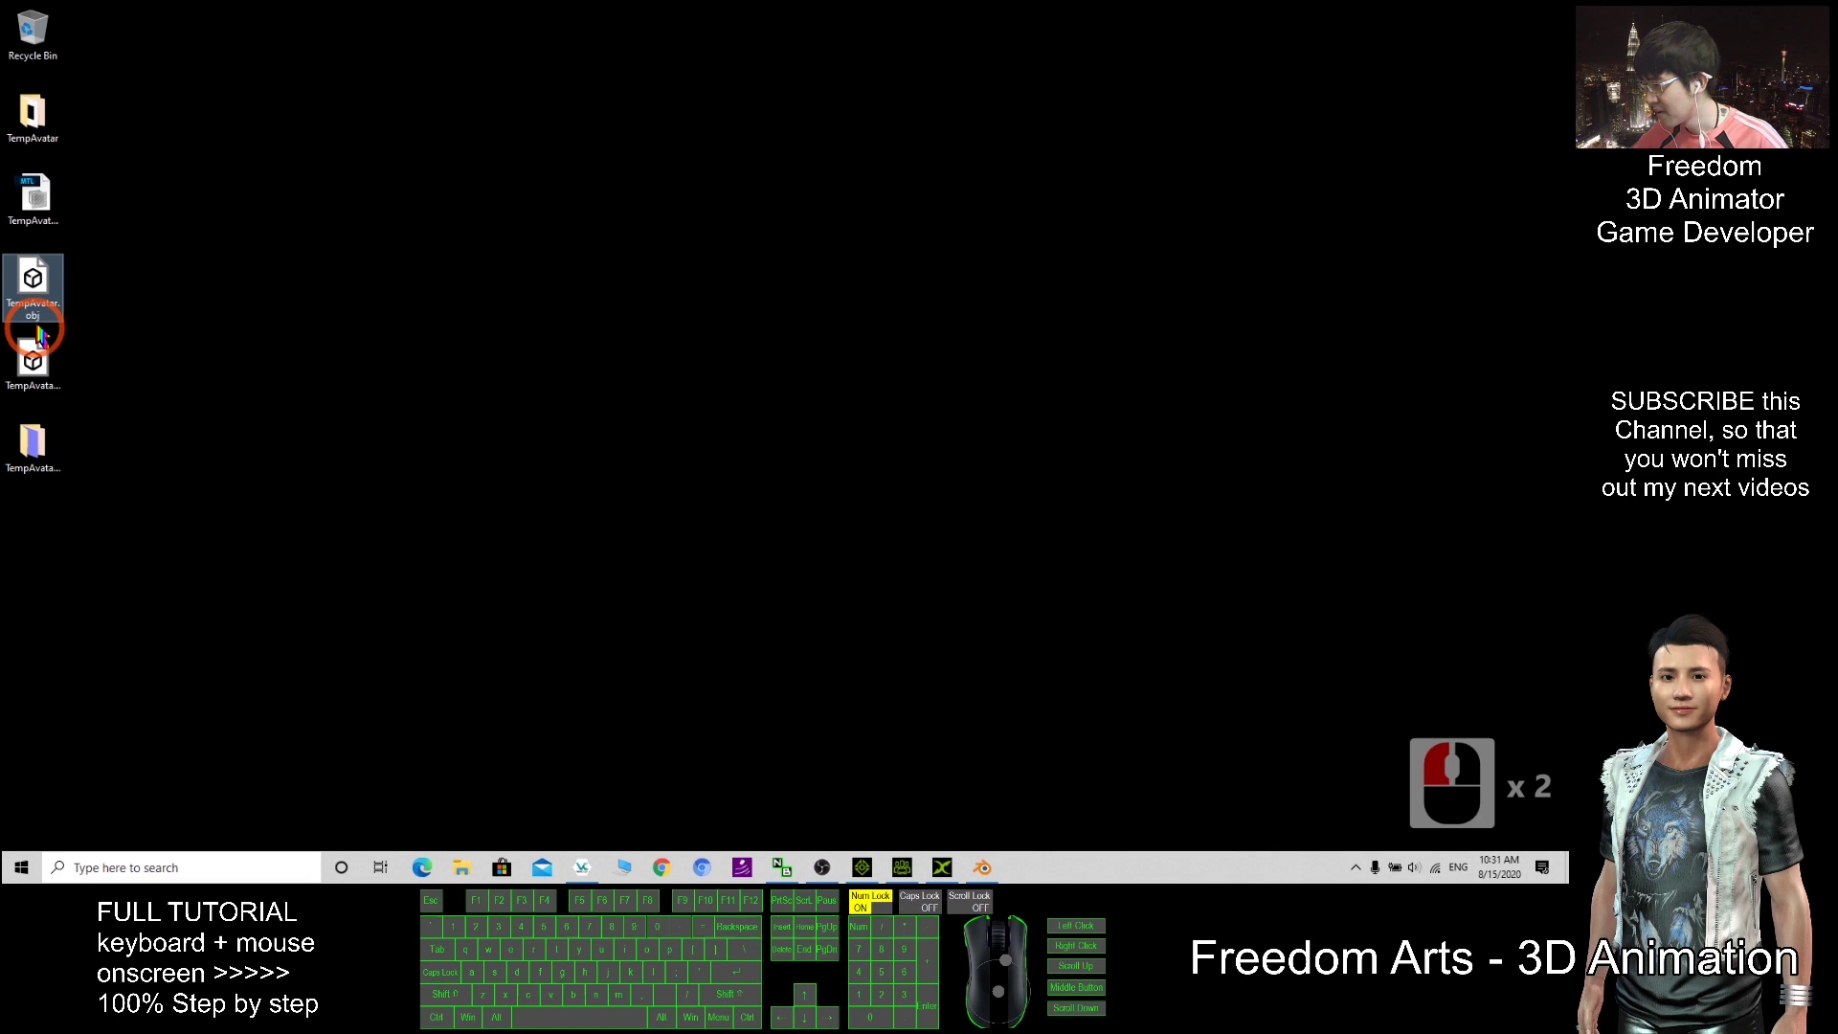
{"action": "left_click", "coordinate": [32, 383]}
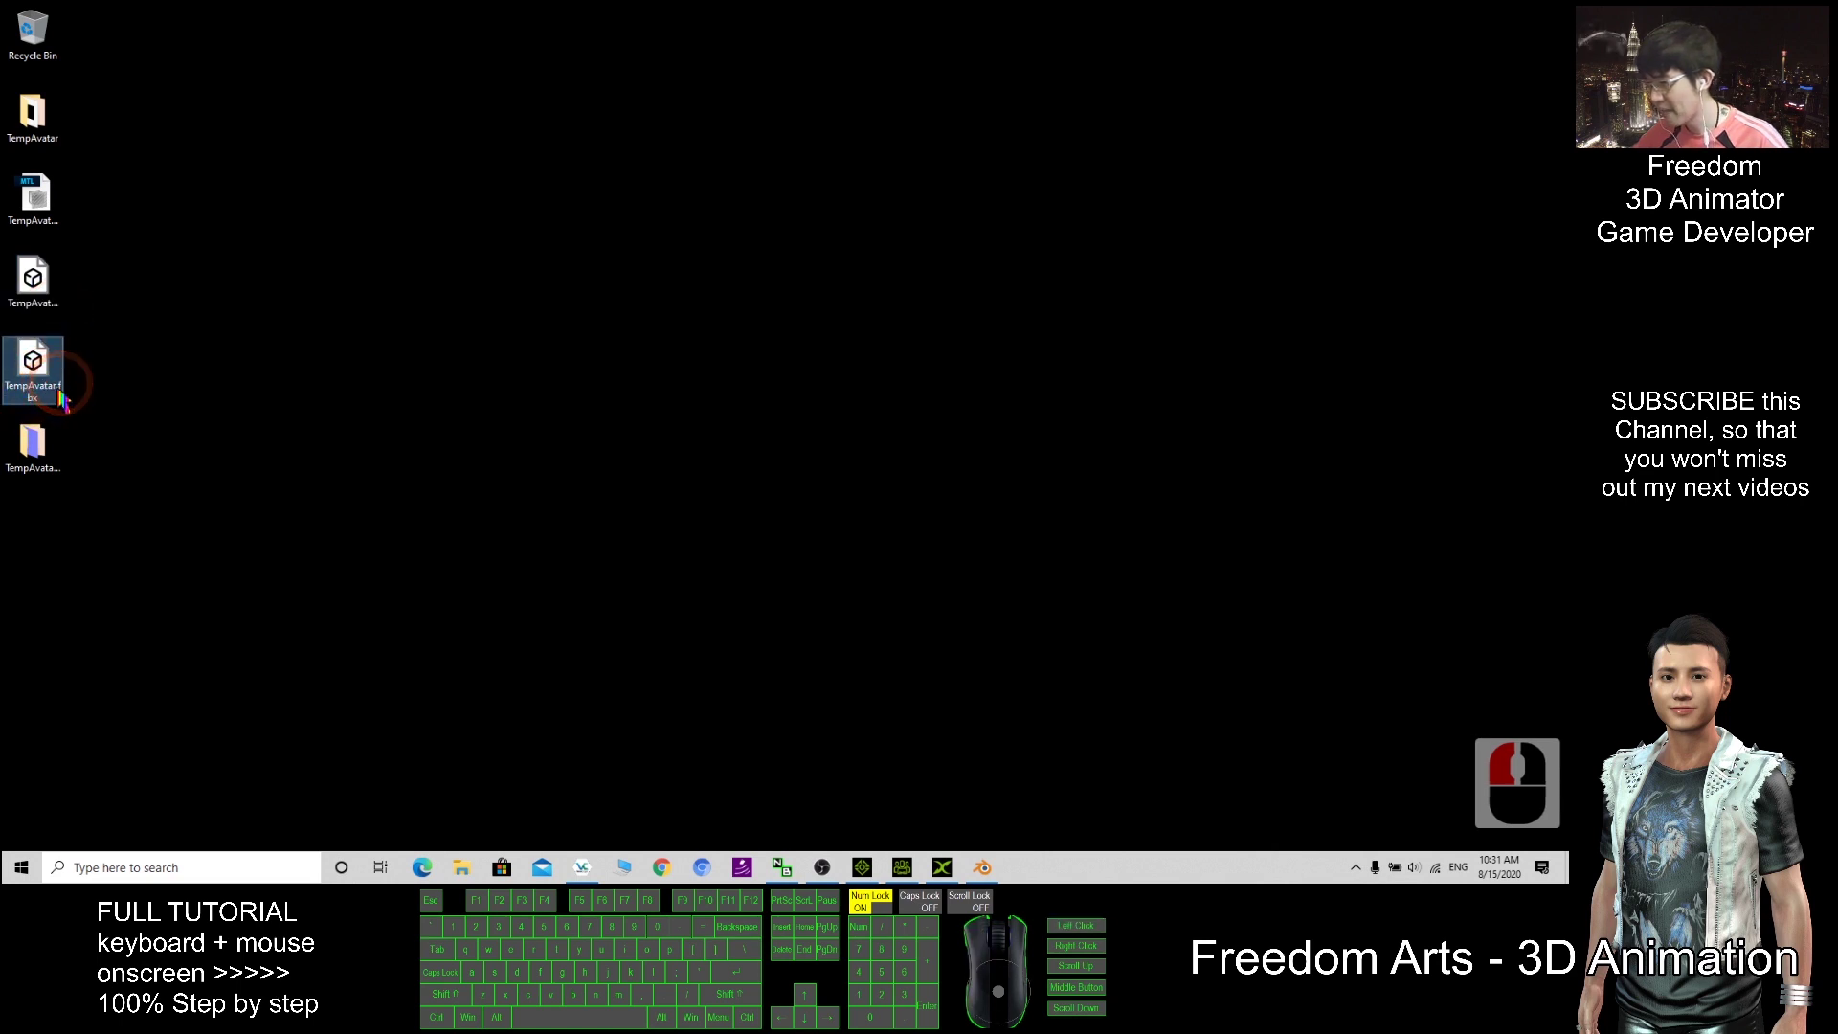
{"action": "left_click", "coordinate": [548, 293]}
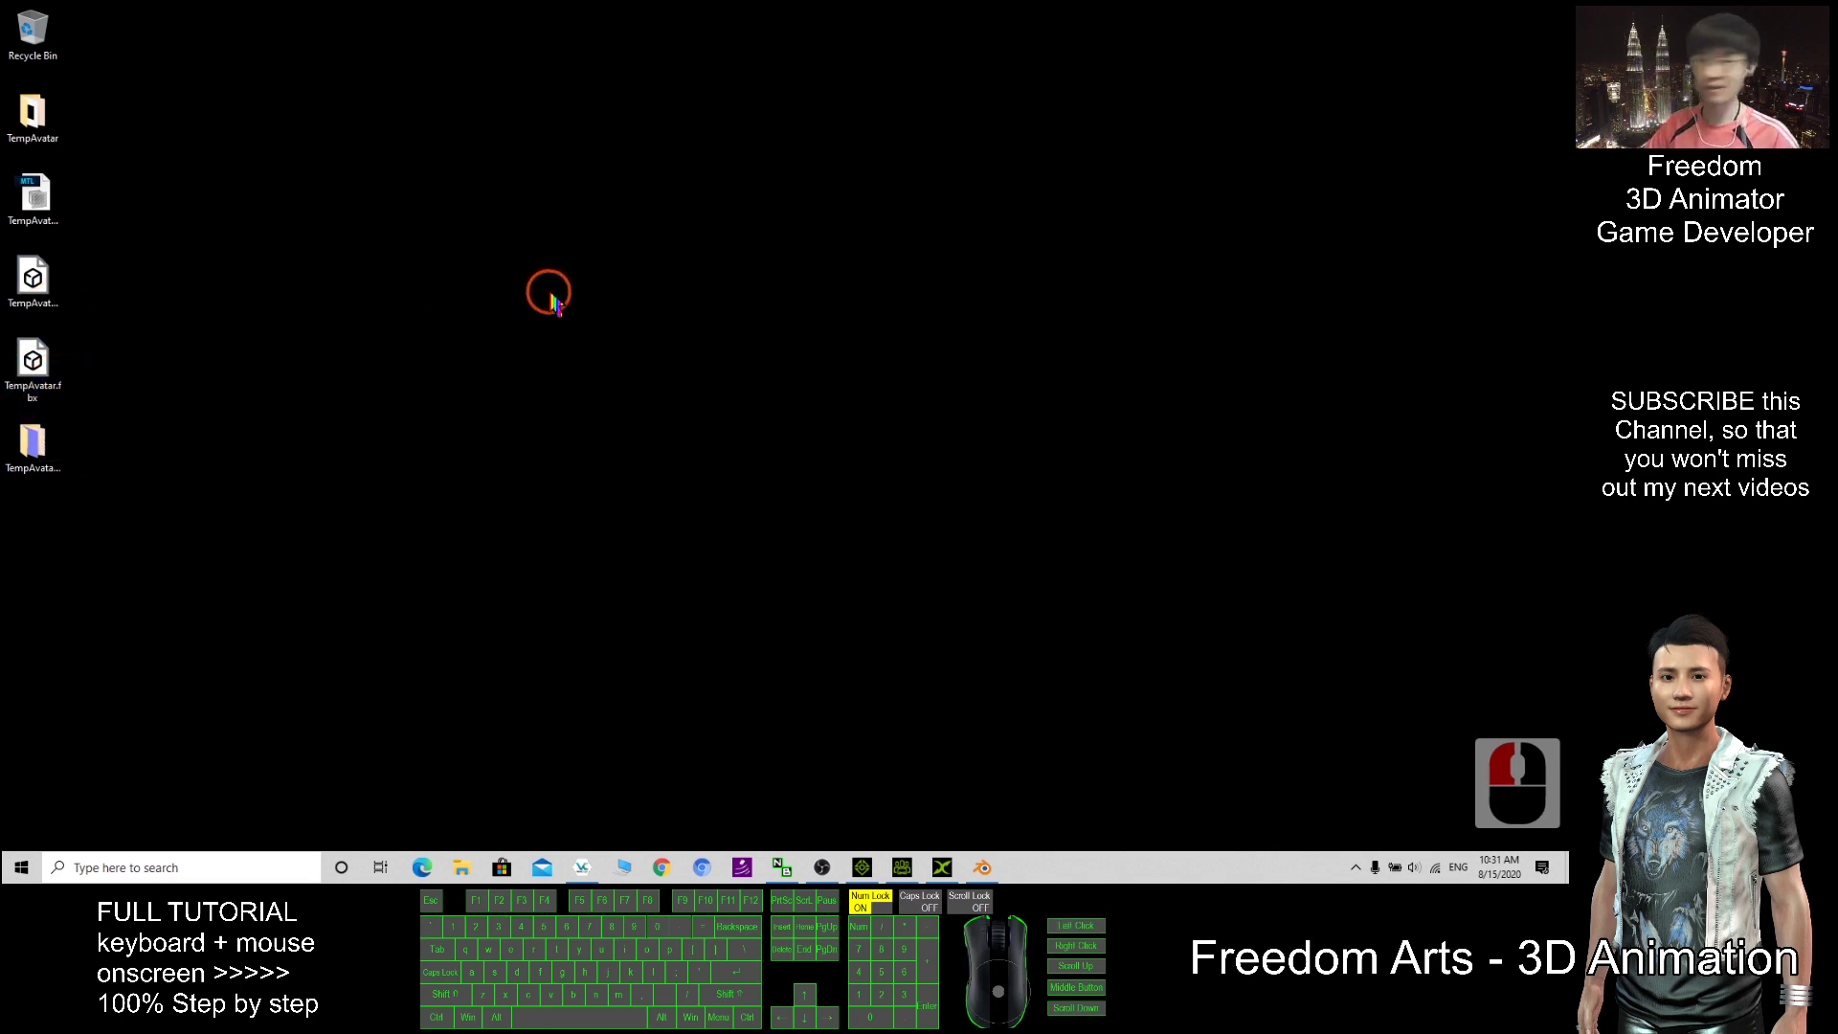
{"action": "left_click", "coordinate": [451, 677]}
{"action": "left_click", "coordinate": [69, 361]}
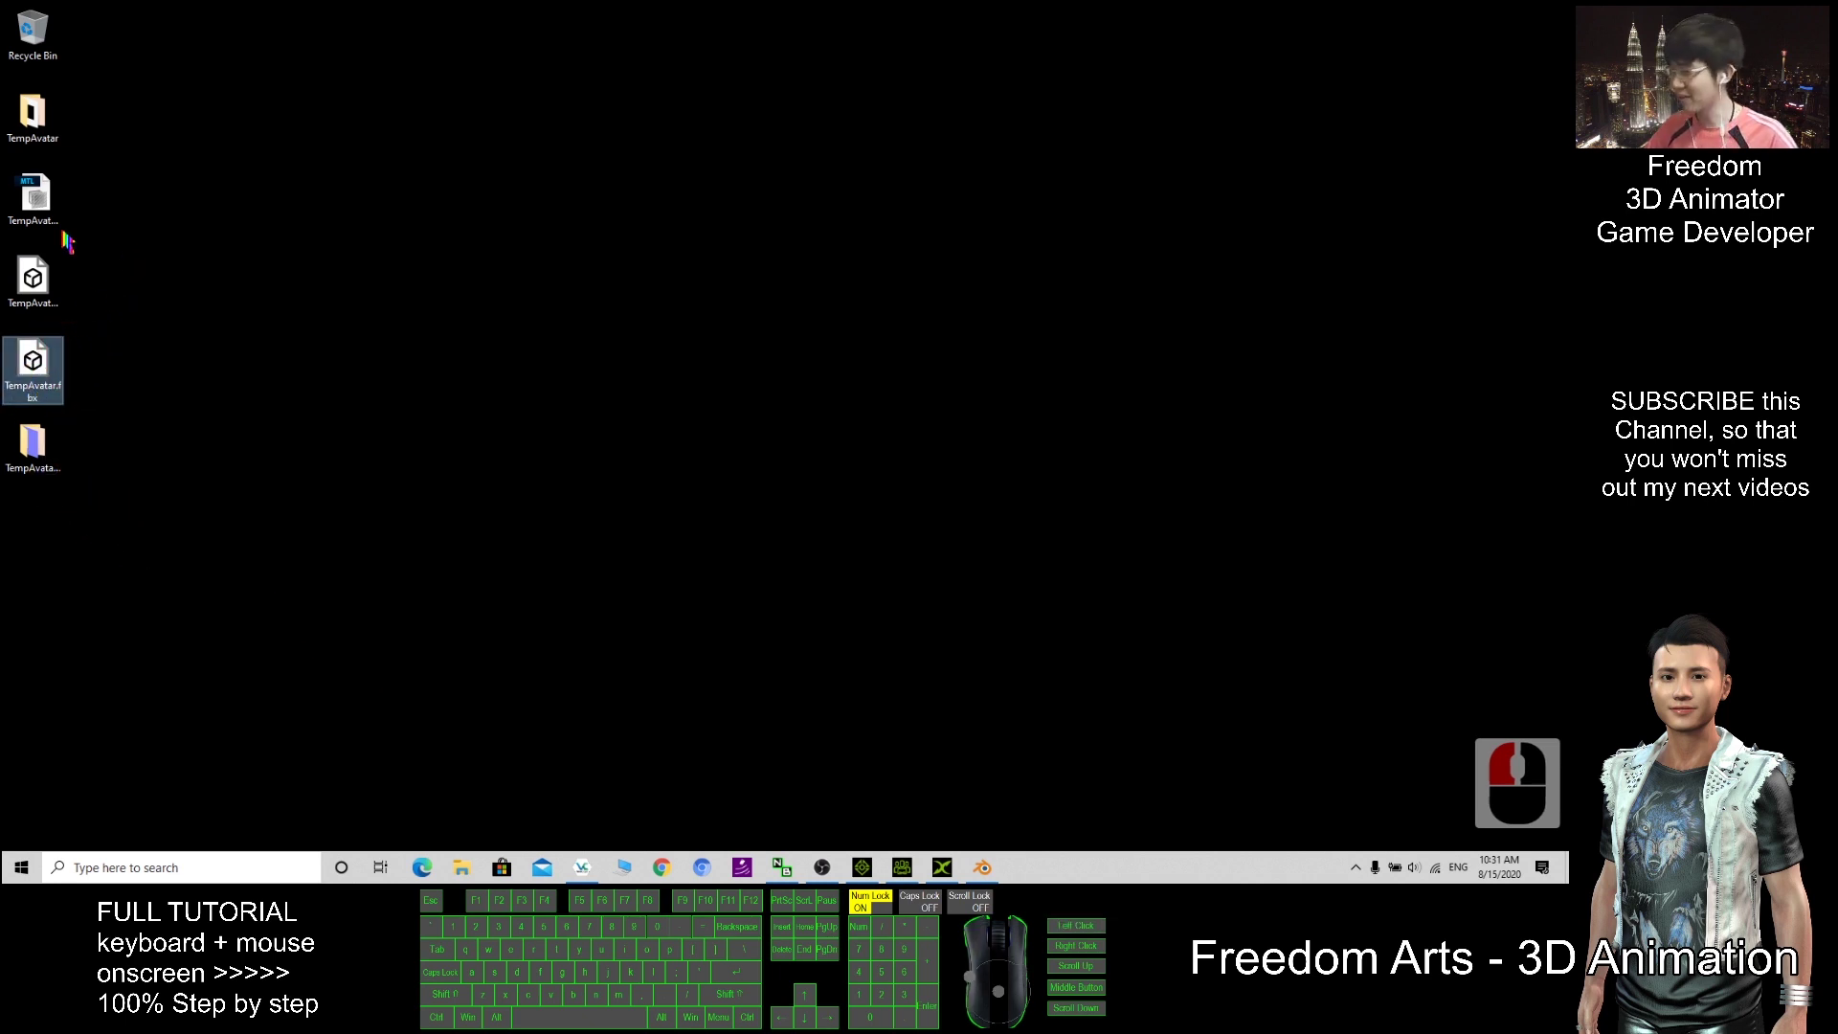
Step: In File Explorer's folder options, enable hiding extensions for known file types and apply the setting
{"action": "left_click", "coordinate": [464, 867]}
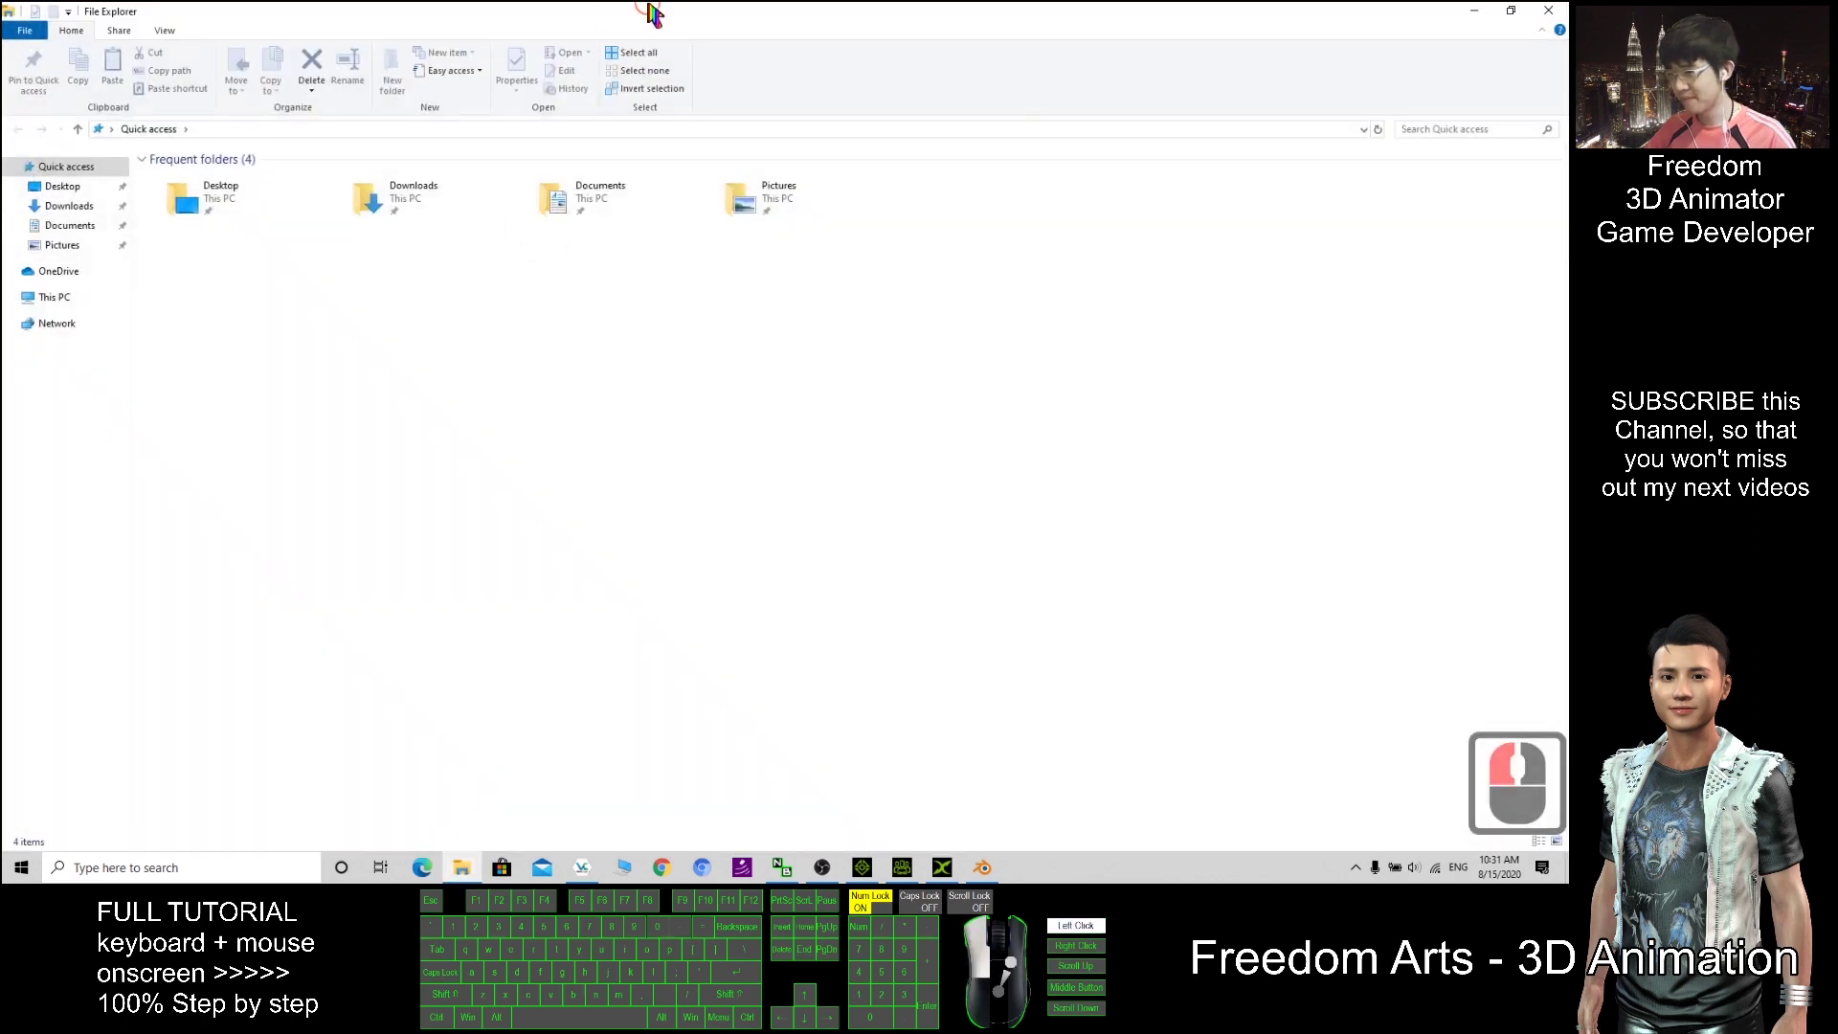
{"action": "left_click_drag", "start_coordinate": [651, 15], "coordinate": [634, 76]}
{"action": "left_click", "coordinate": [550, 88]}
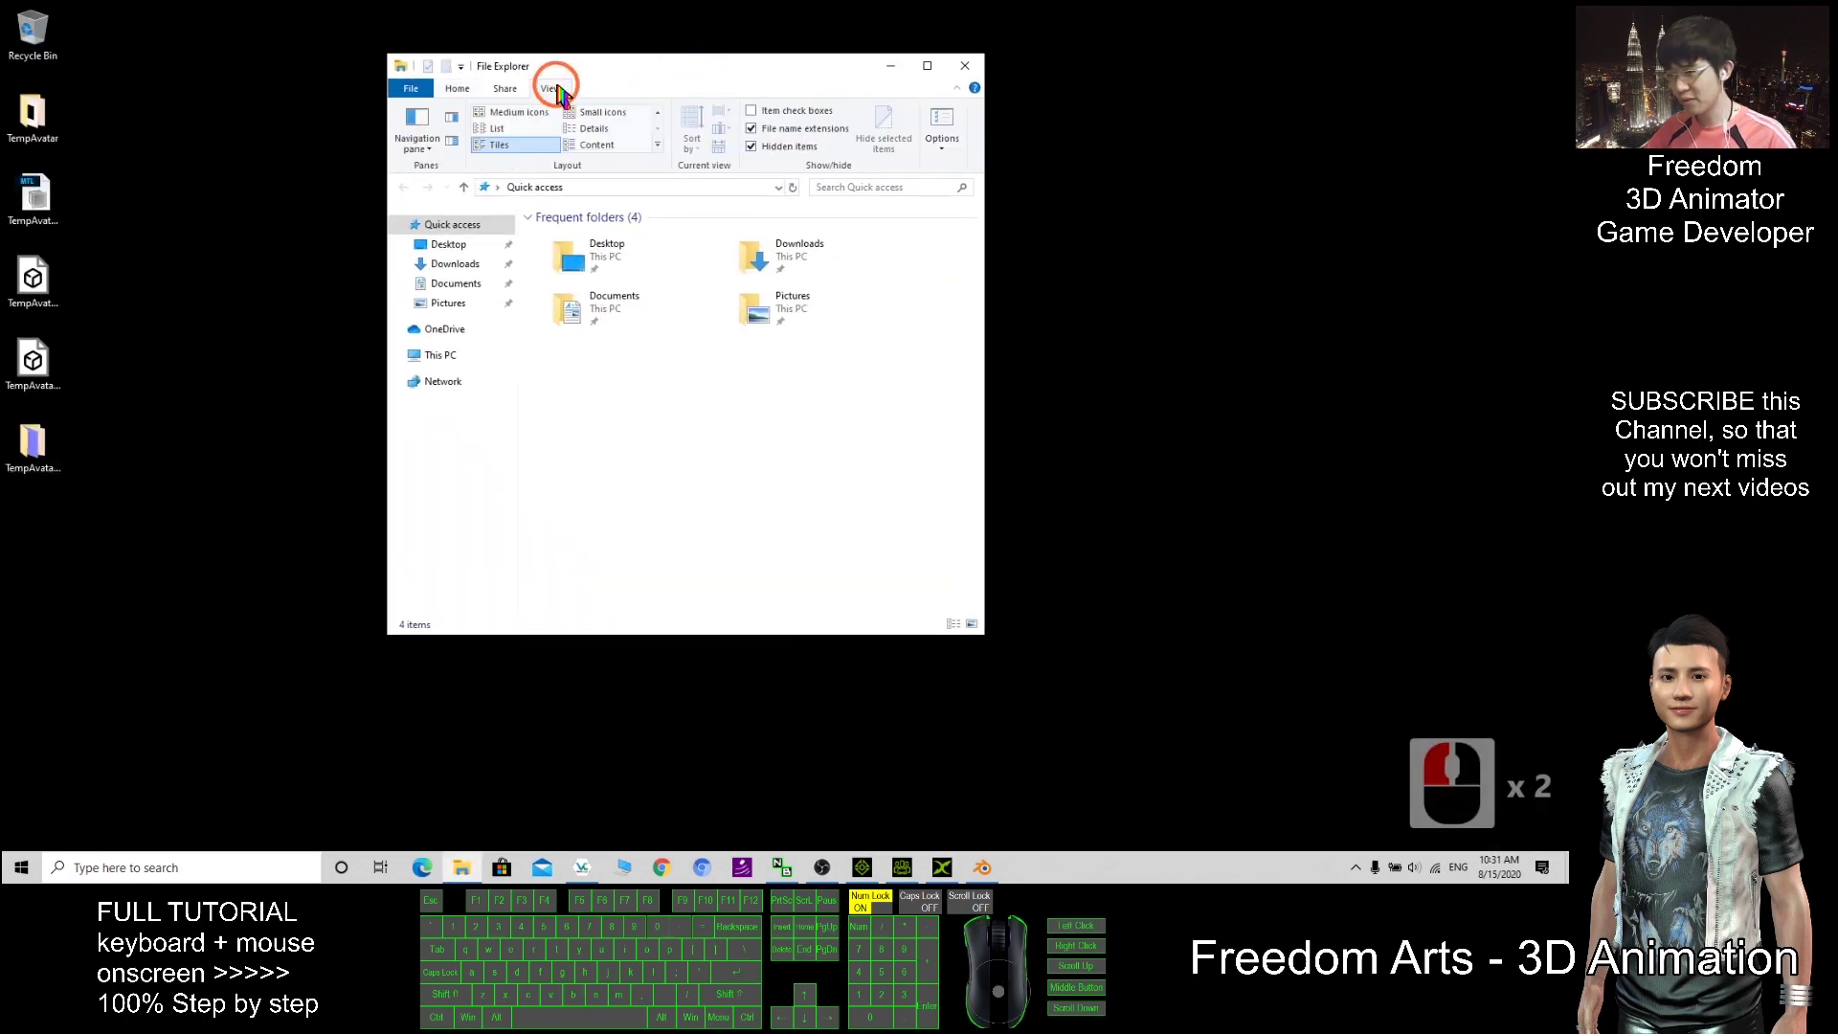
{"action": "left_click", "coordinate": [939, 124]}
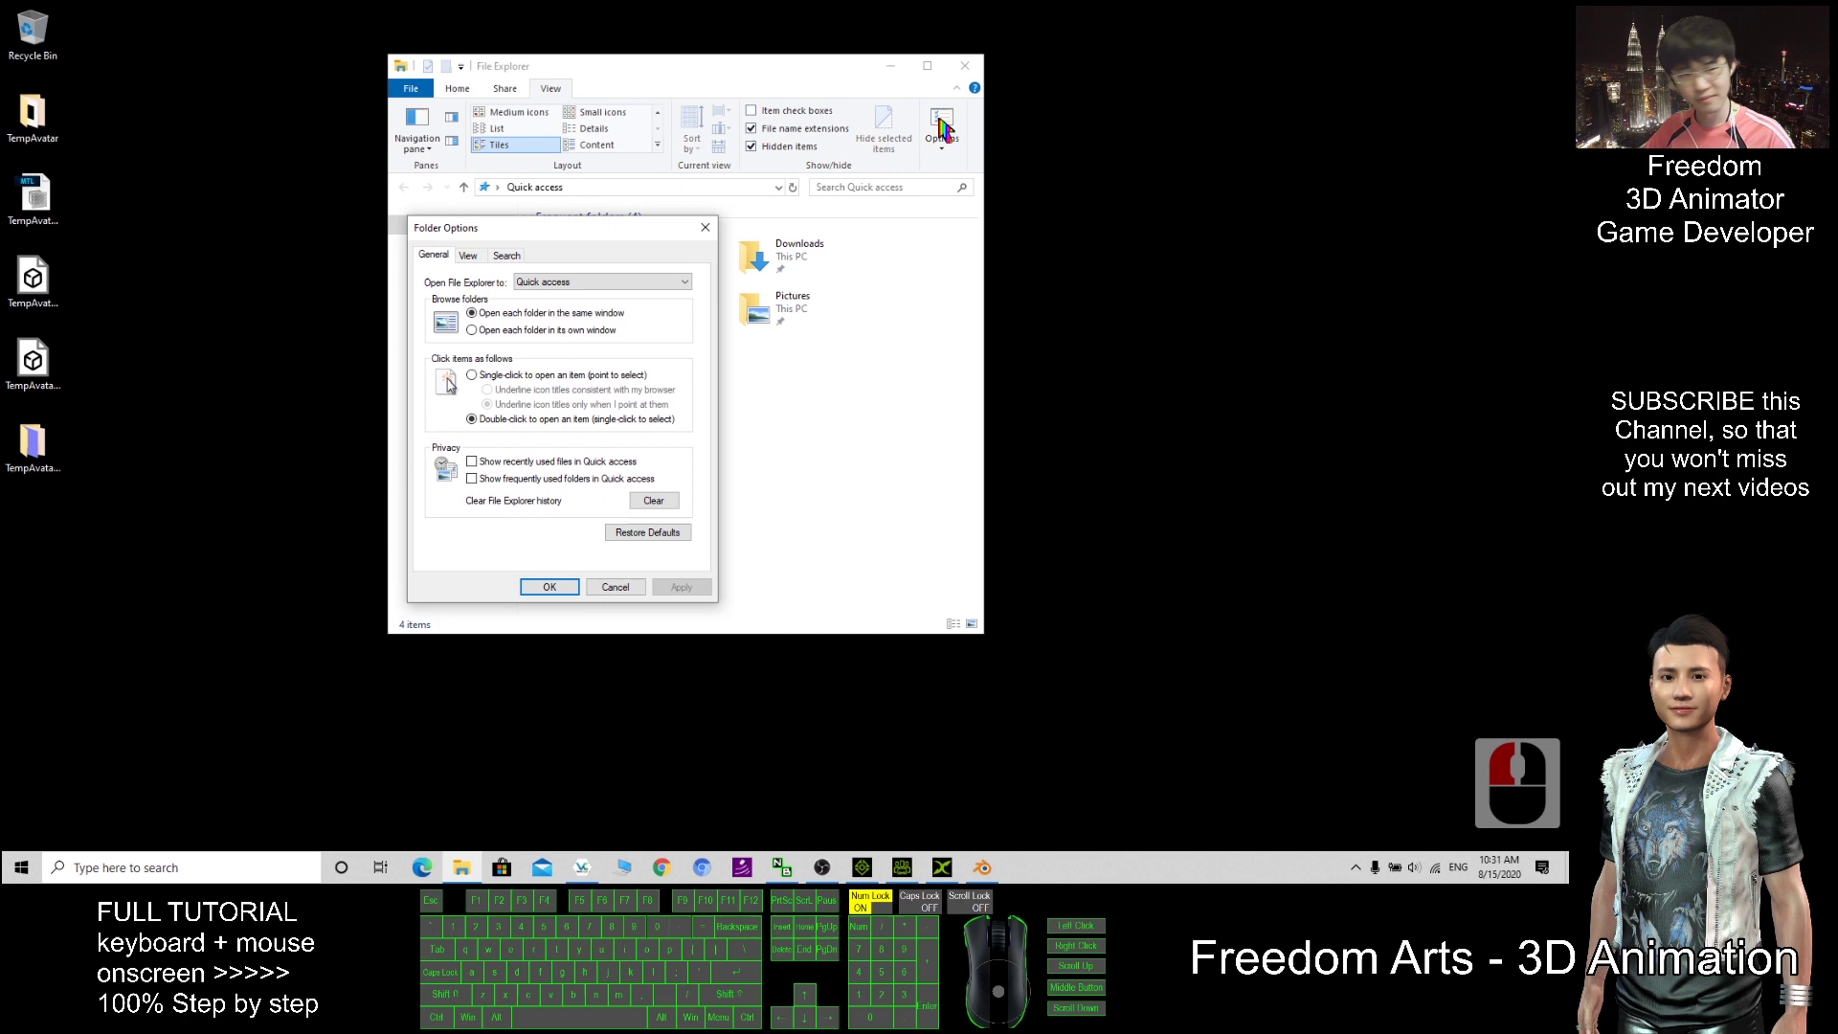
{"action": "left_click", "coordinate": [468, 256]}
{"action": "left_click", "coordinate": [454, 497]}
{"action": "left_click", "coordinate": [455, 510]}
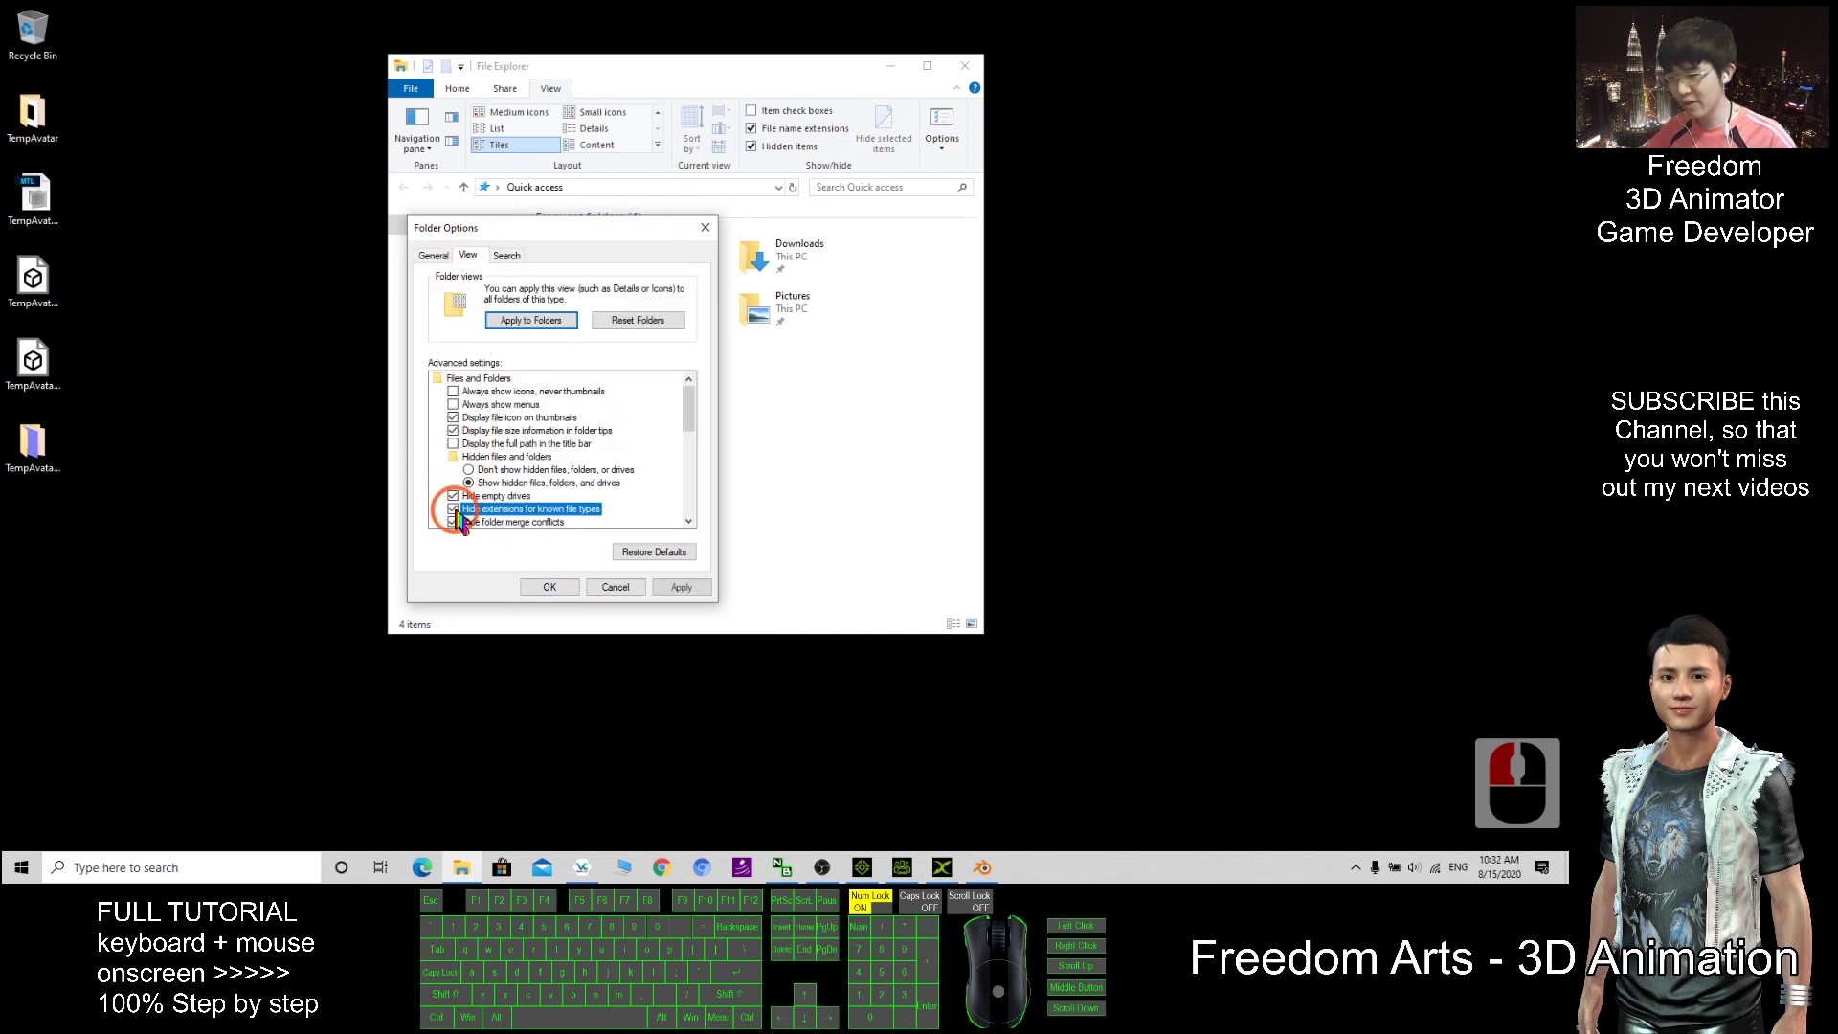
{"action": "left_click", "coordinate": [457, 513]}
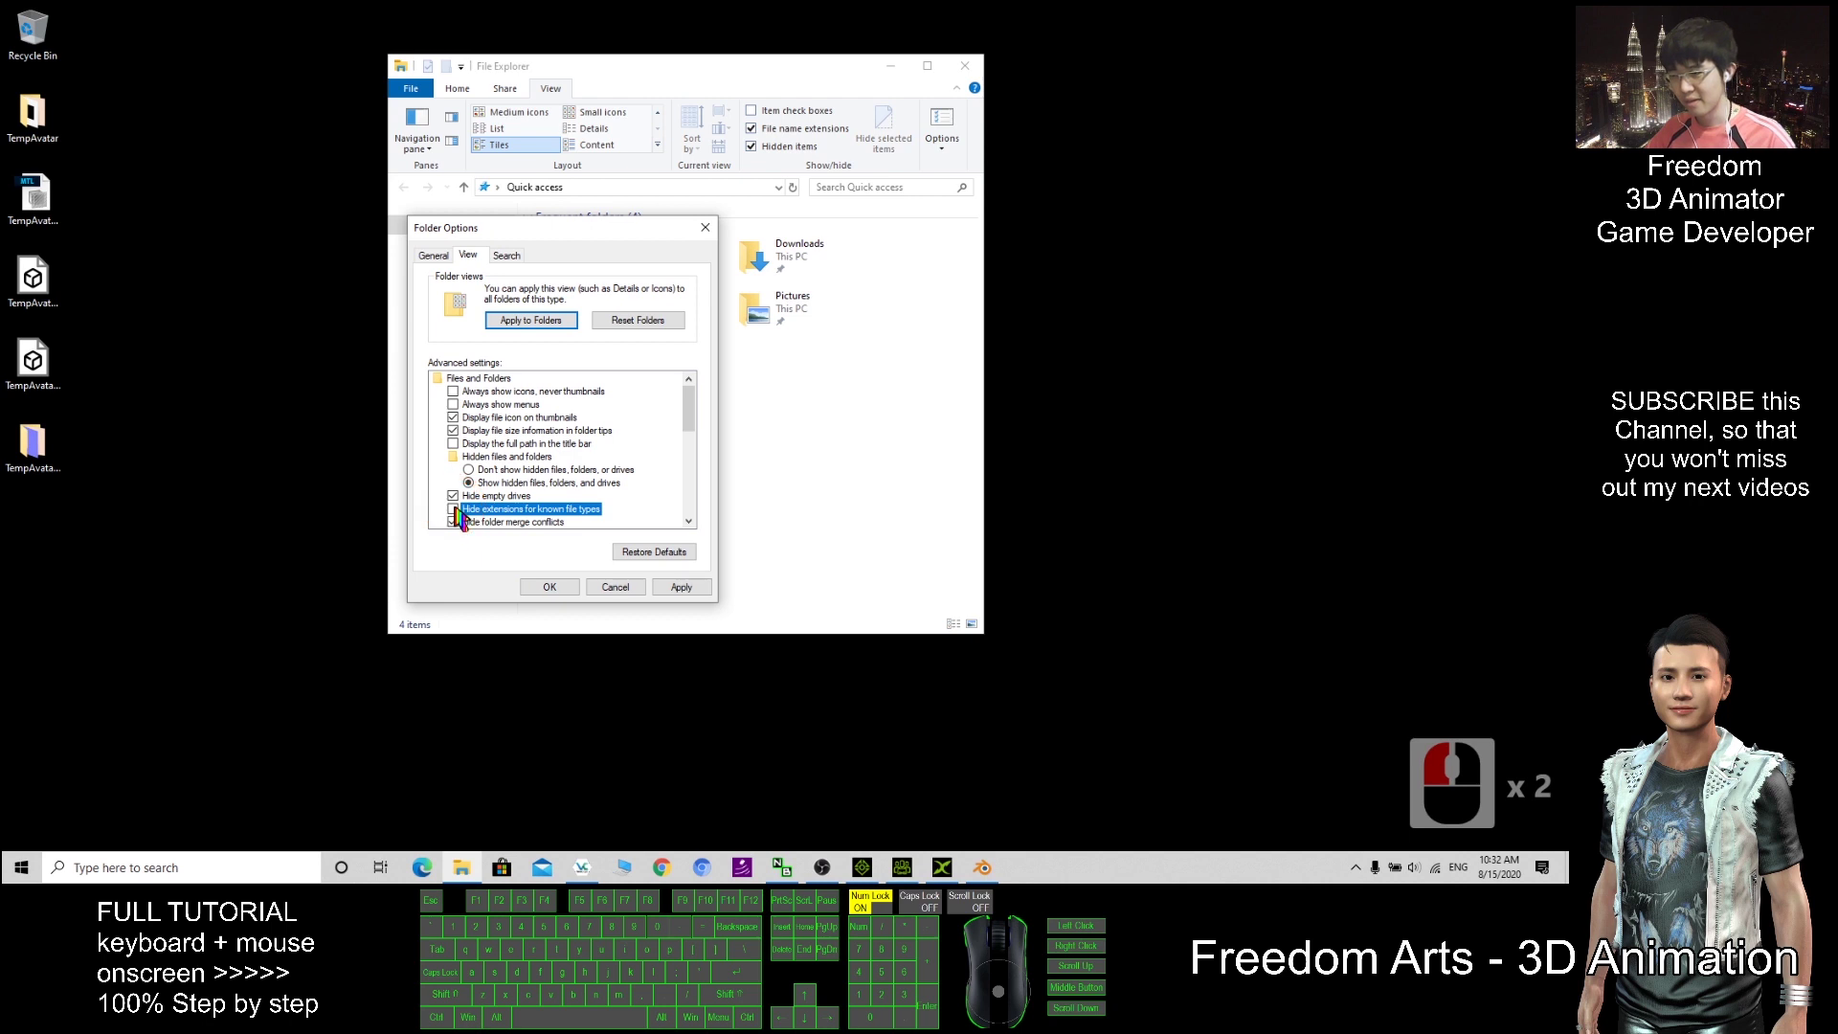
{"action": "left_click", "coordinate": [455, 512]}
{"action": "left_click", "coordinate": [682, 587]}
Step: Check how the exported files are named on the desktop and turn off hiding extensions for known file types
{"action": "left_click", "coordinate": [33, 282]}
{"action": "left_click", "coordinate": [42, 308]}
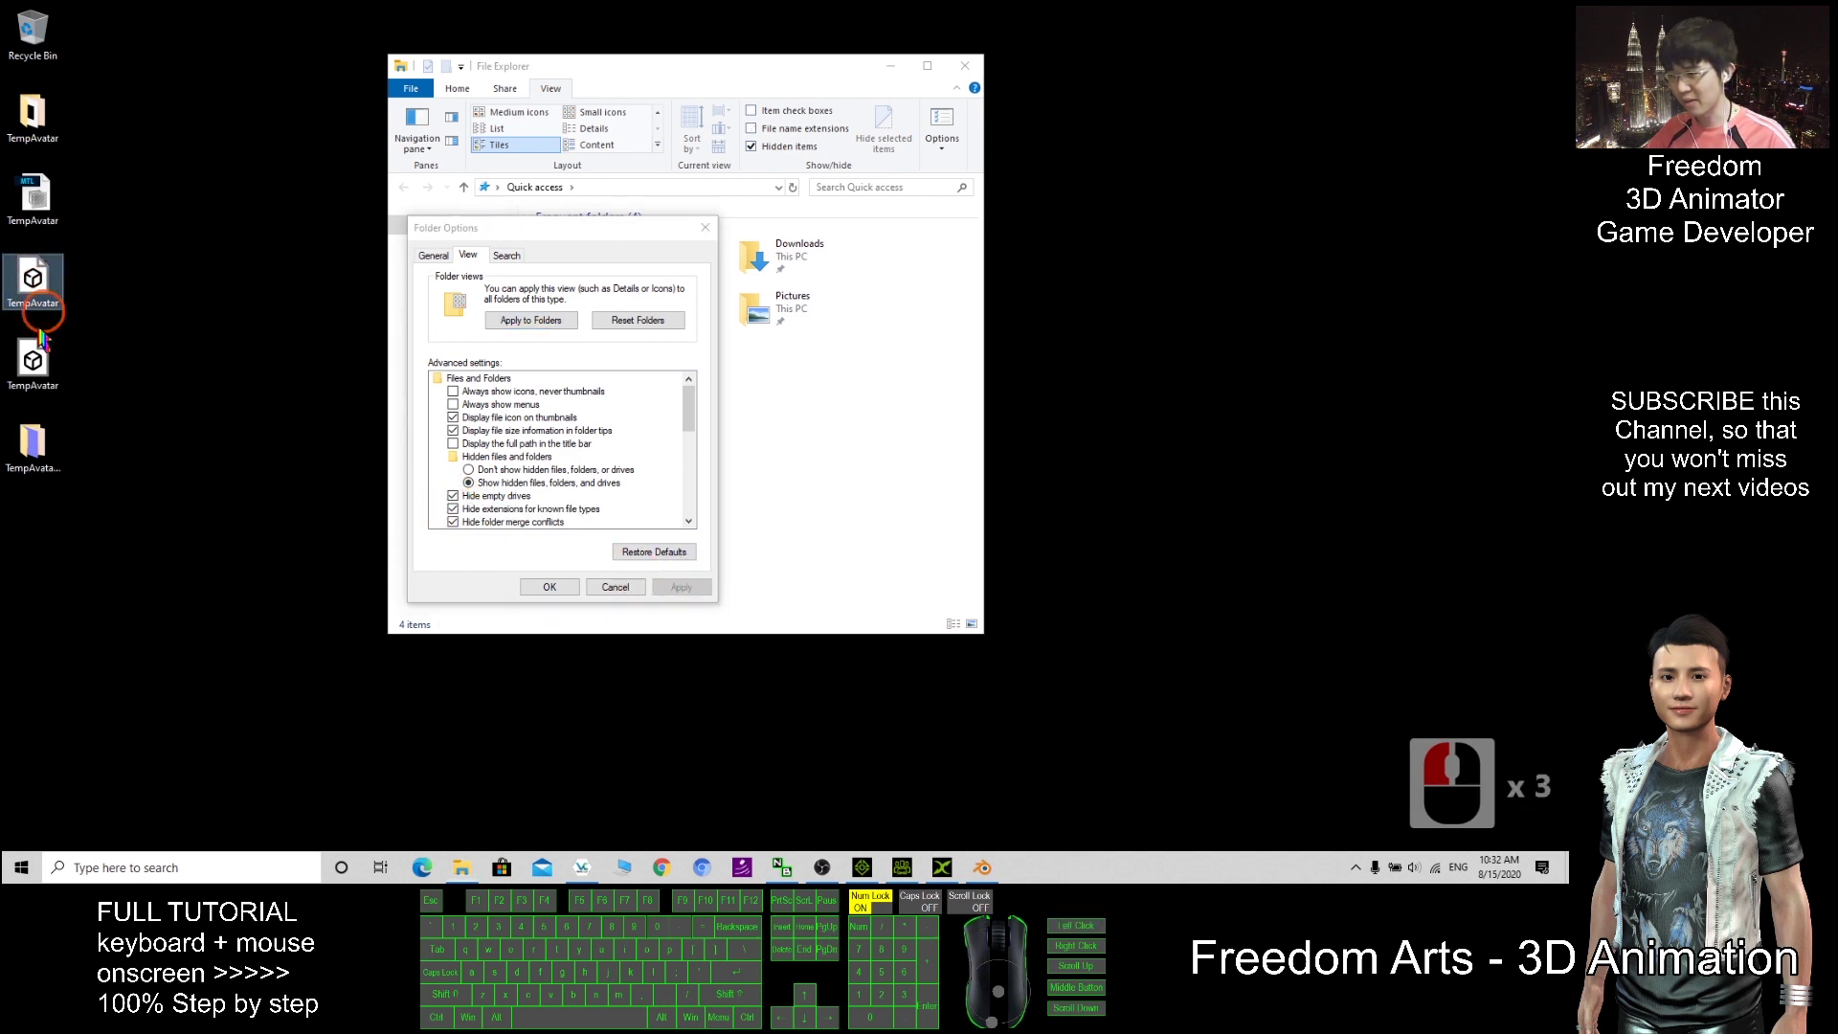
{"action": "left_click", "coordinate": [33, 361]}
{"action": "left_click", "coordinate": [33, 115]}
{"action": "left_click", "coordinate": [369, 314]}
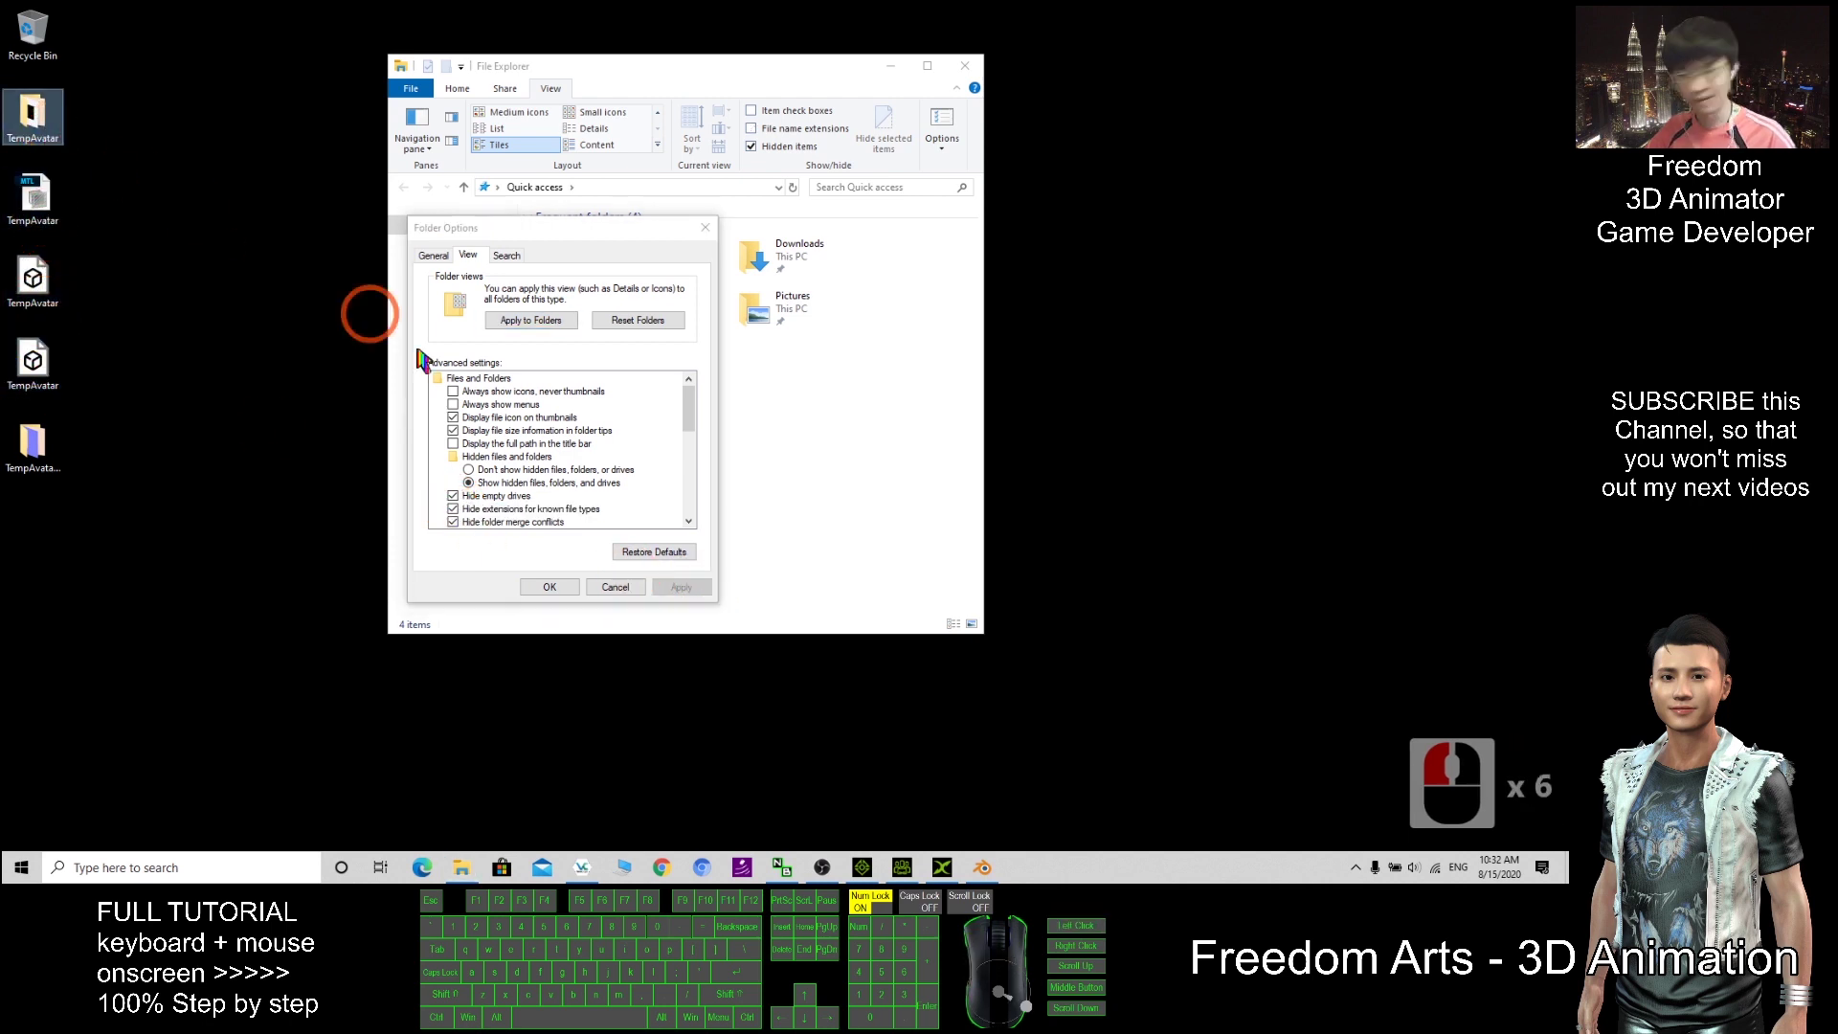
{"action": "left_click", "coordinate": [454, 509]}
{"action": "left_click", "coordinate": [550, 586]}
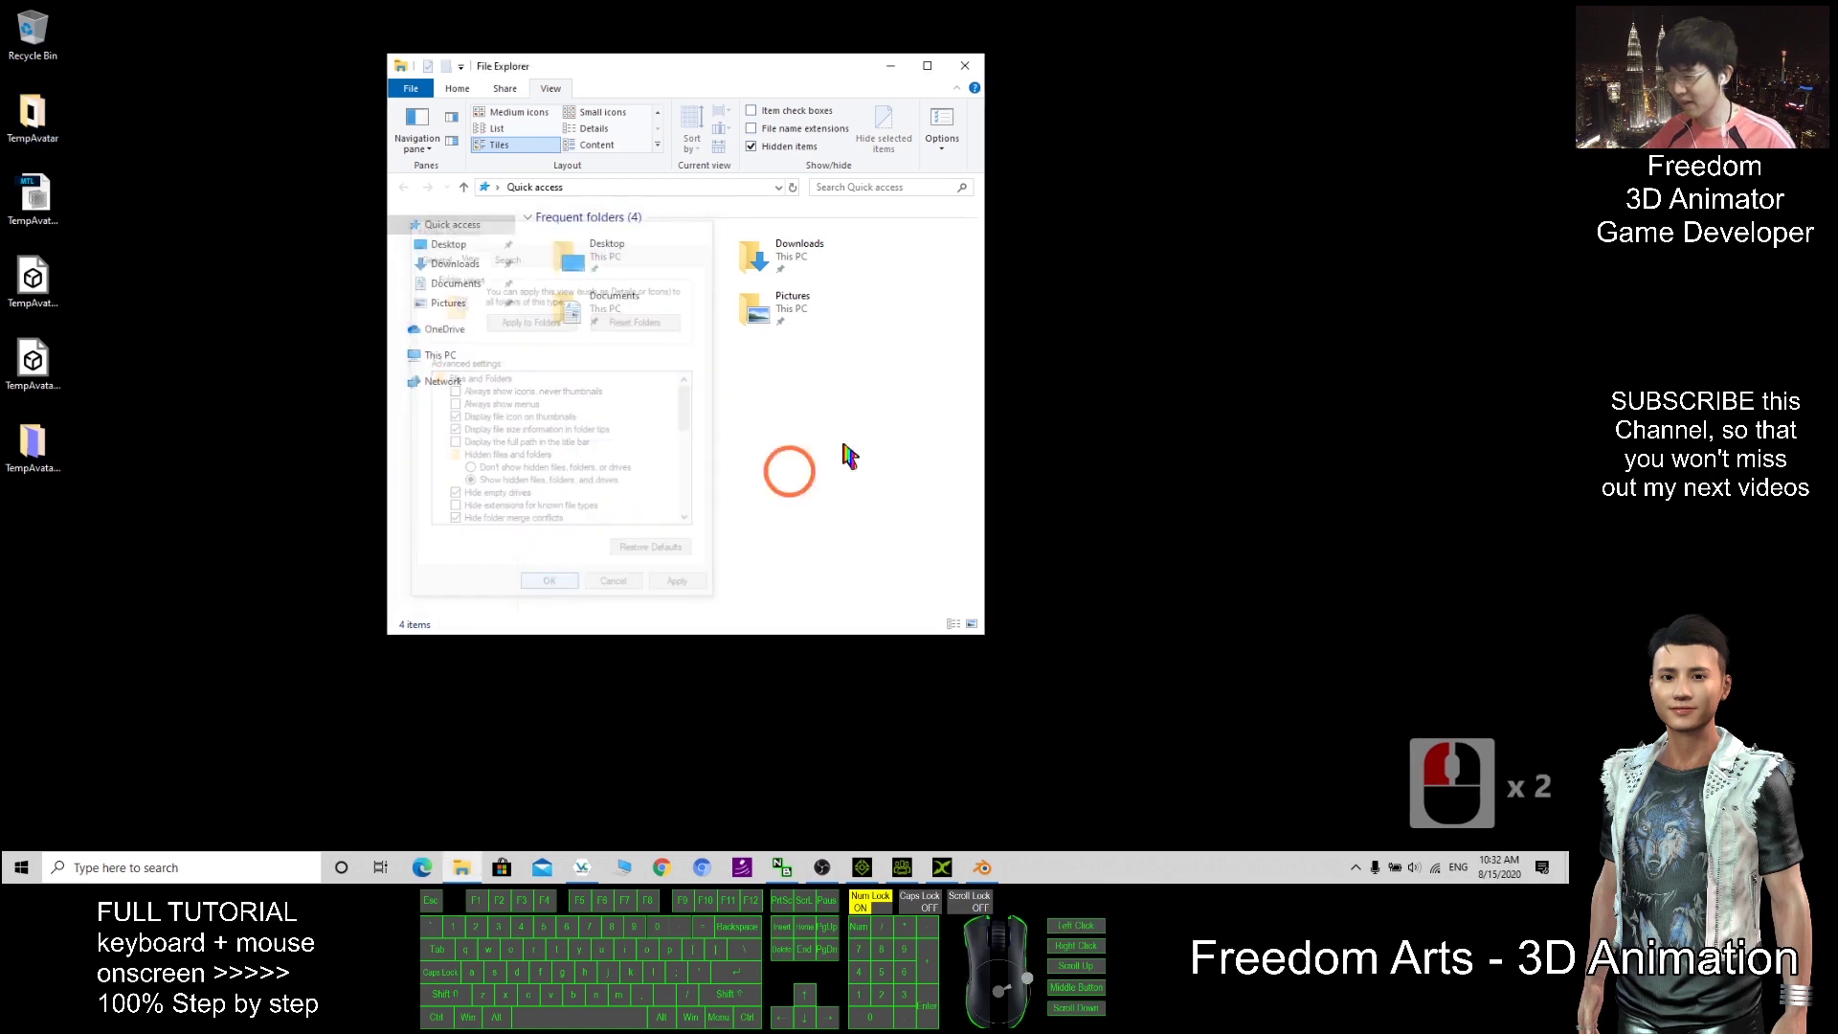
Step: Examine the extensions of the exported TempAvatar FBX, MTL and OBJ files on the desktop
{"action": "left_click", "coordinate": [38, 323]}
{"action": "left_click", "coordinate": [41, 383]}
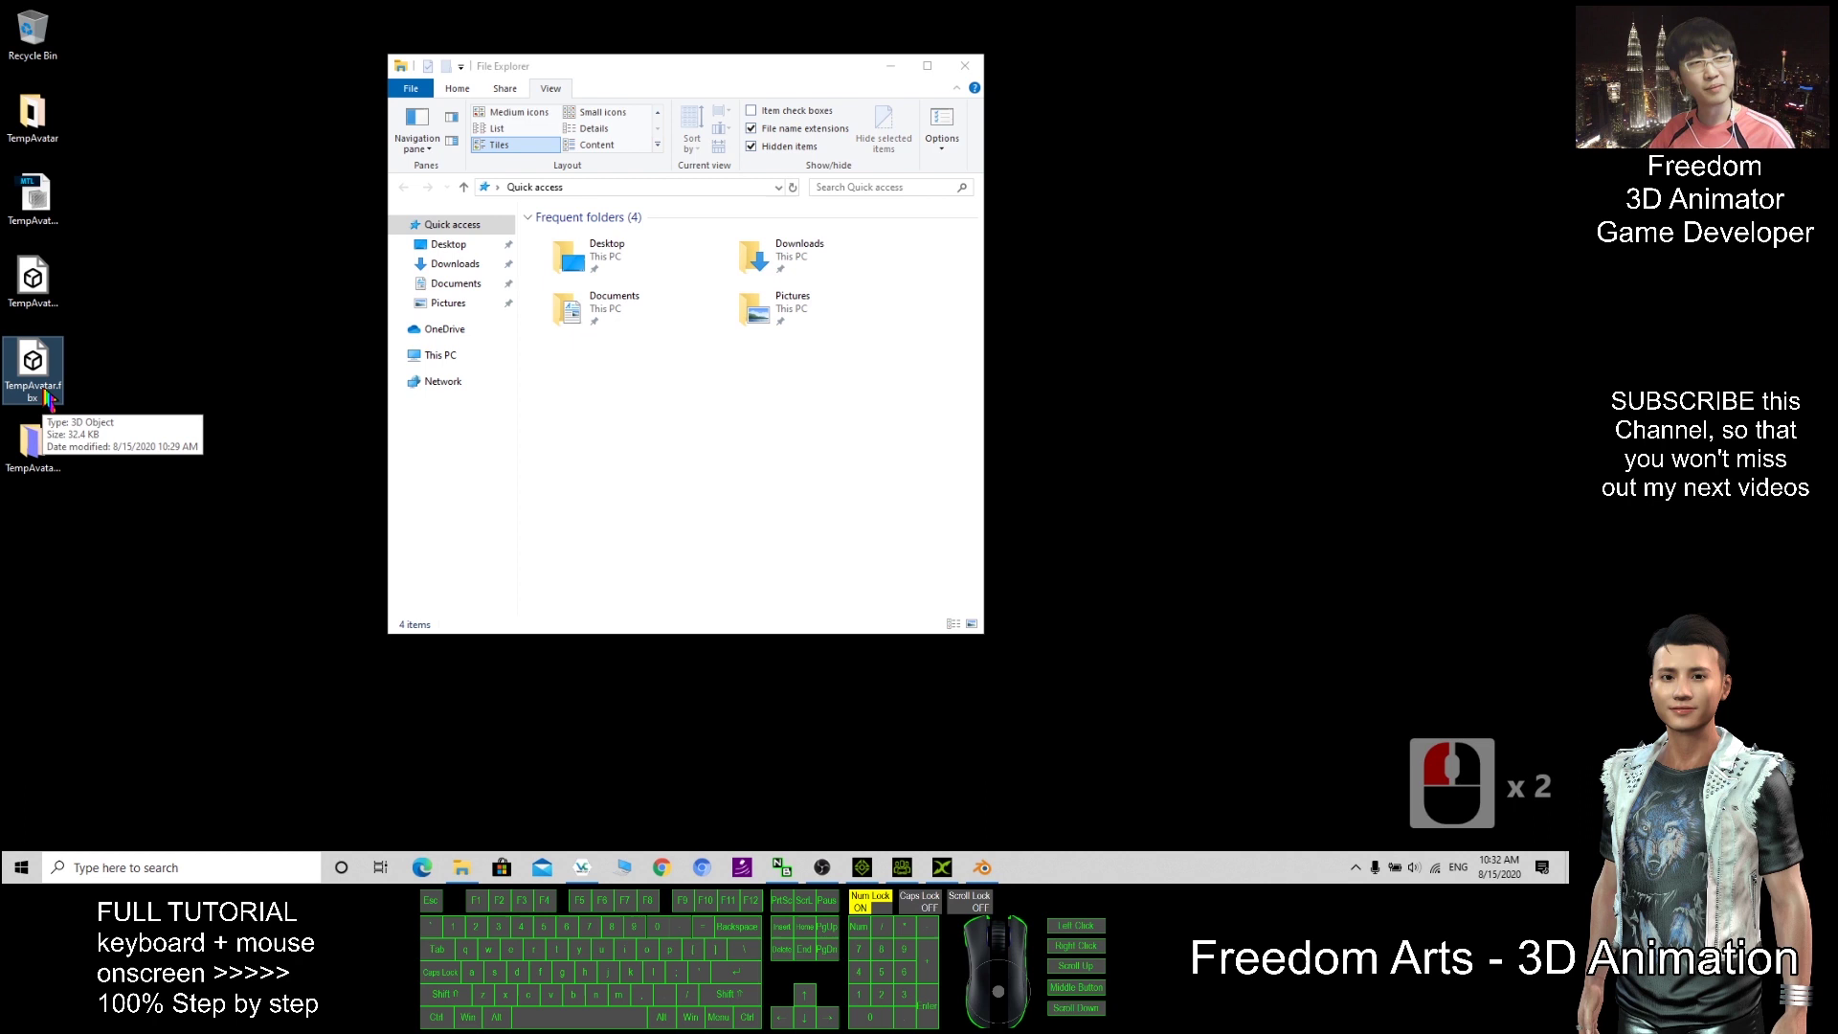
{"action": "left_click", "coordinate": [34, 203]}
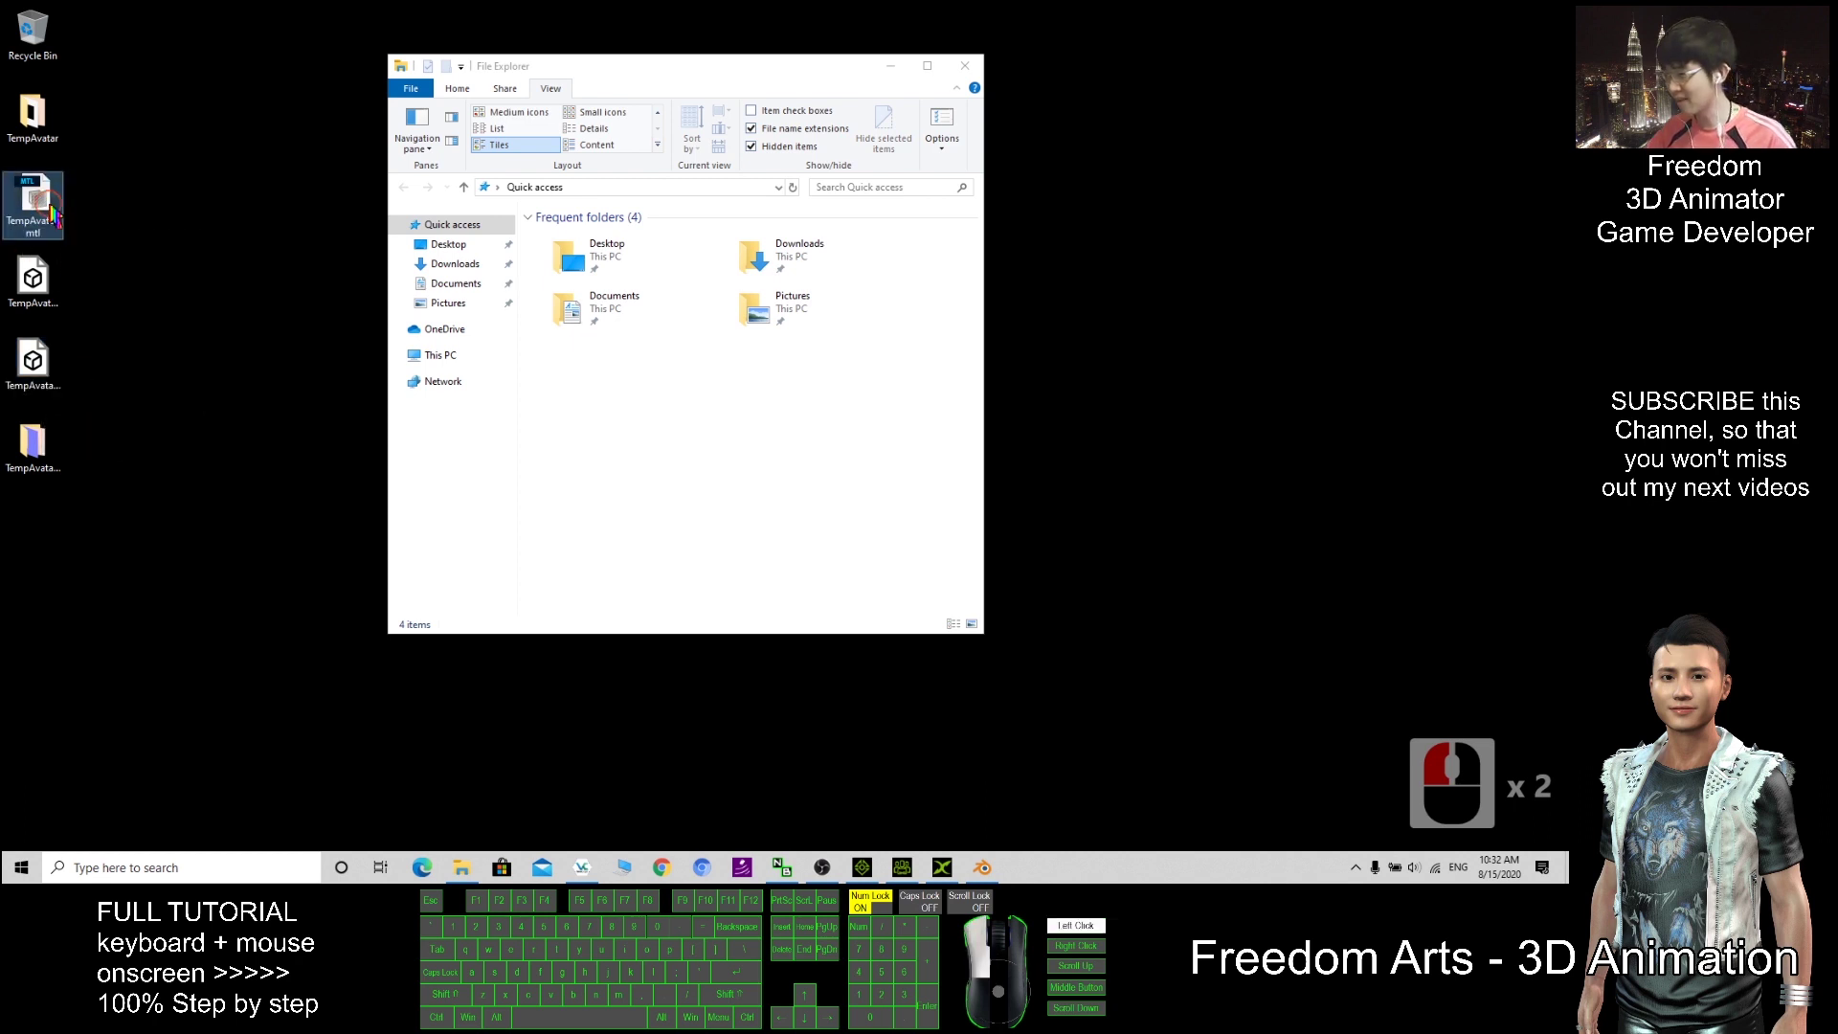
{"action": "left_click", "coordinate": [29, 291]}
{"action": "left_click", "coordinate": [43, 226]}
{"action": "left_click", "coordinate": [34, 304]}
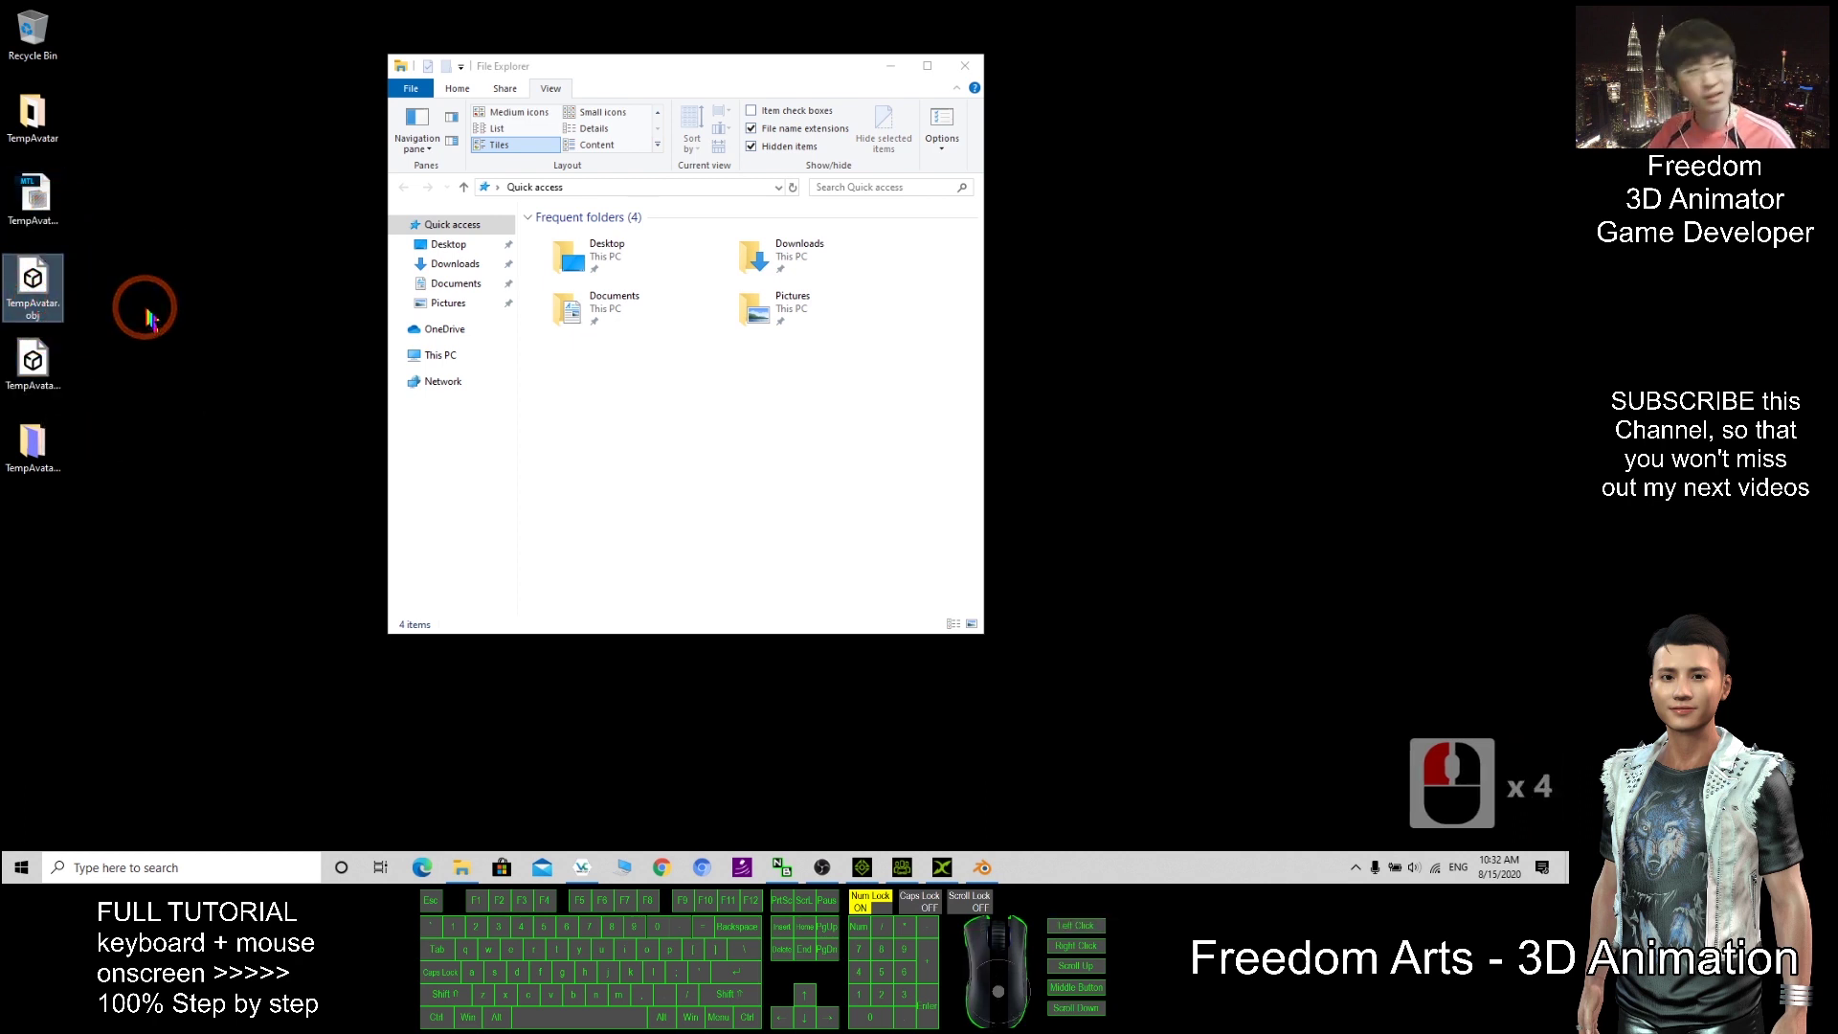
{"action": "left_click", "coordinate": [272, 287]}
{"action": "left_click", "coordinate": [1076, 786]}
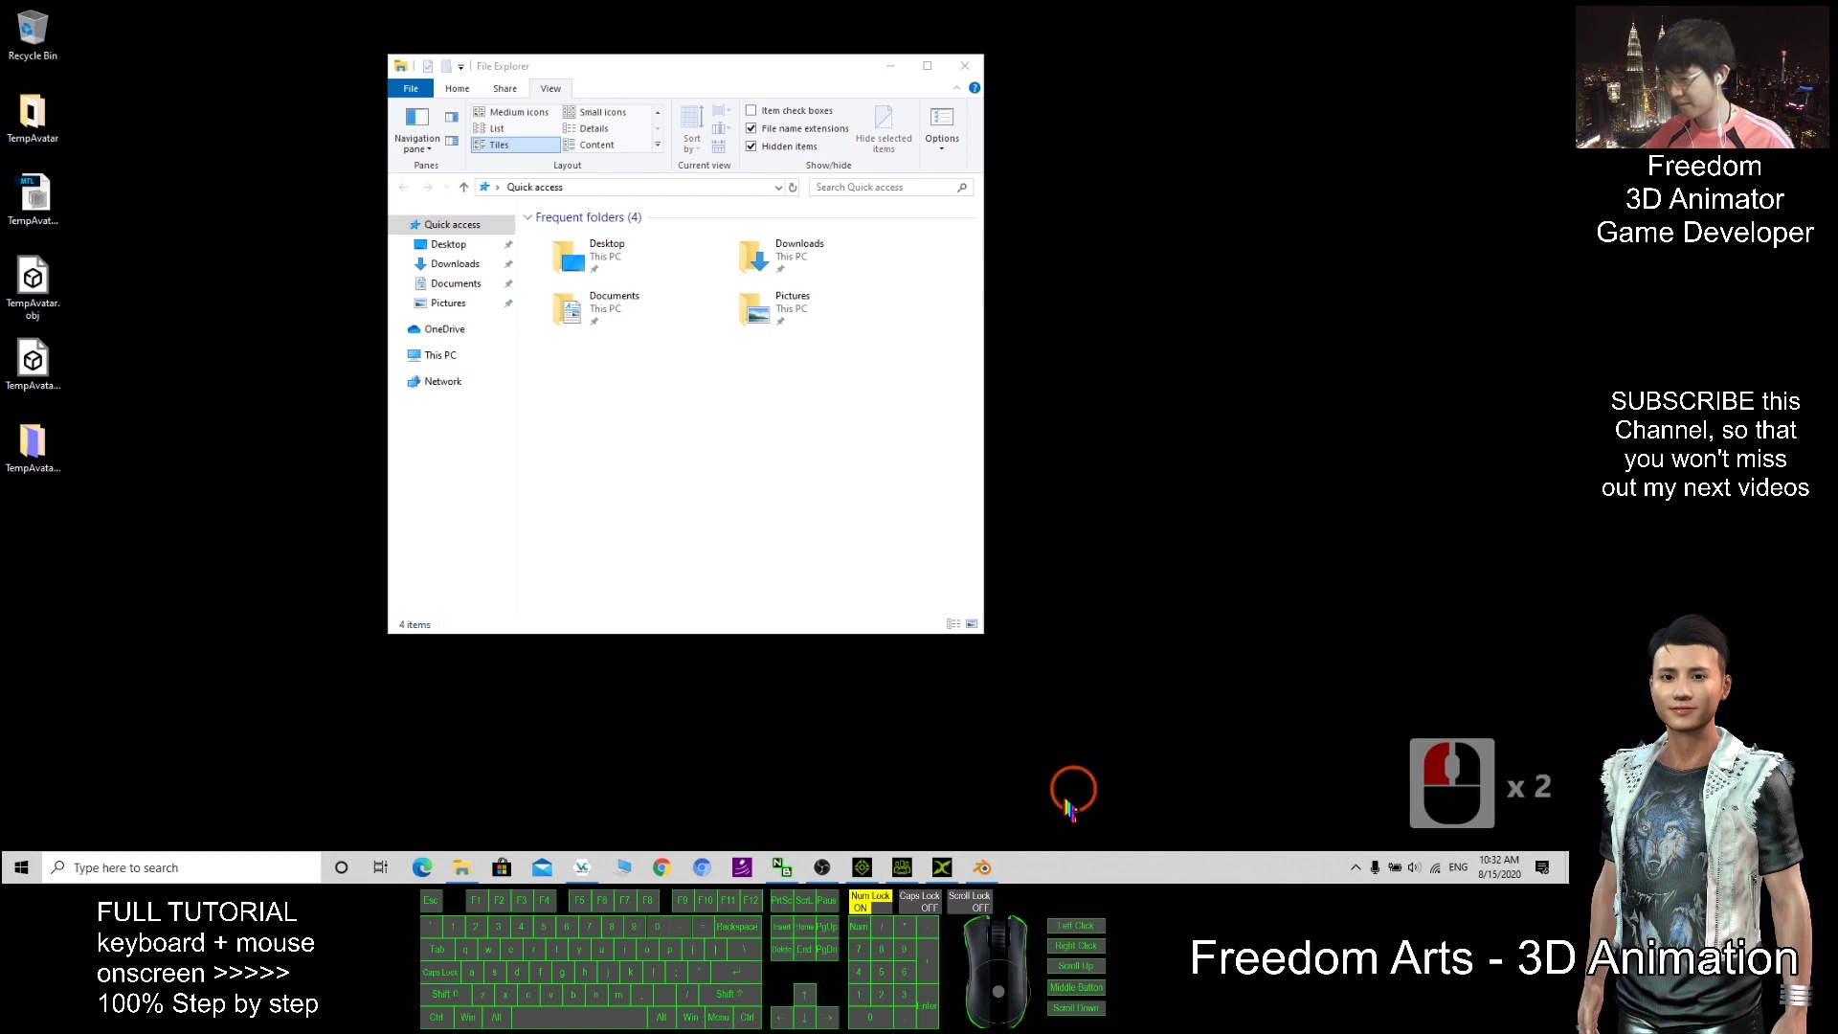
Step: Switch to iClone and delete the tapered box prop from the scene
{"action": "left_click", "coordinate": [944, 868]}
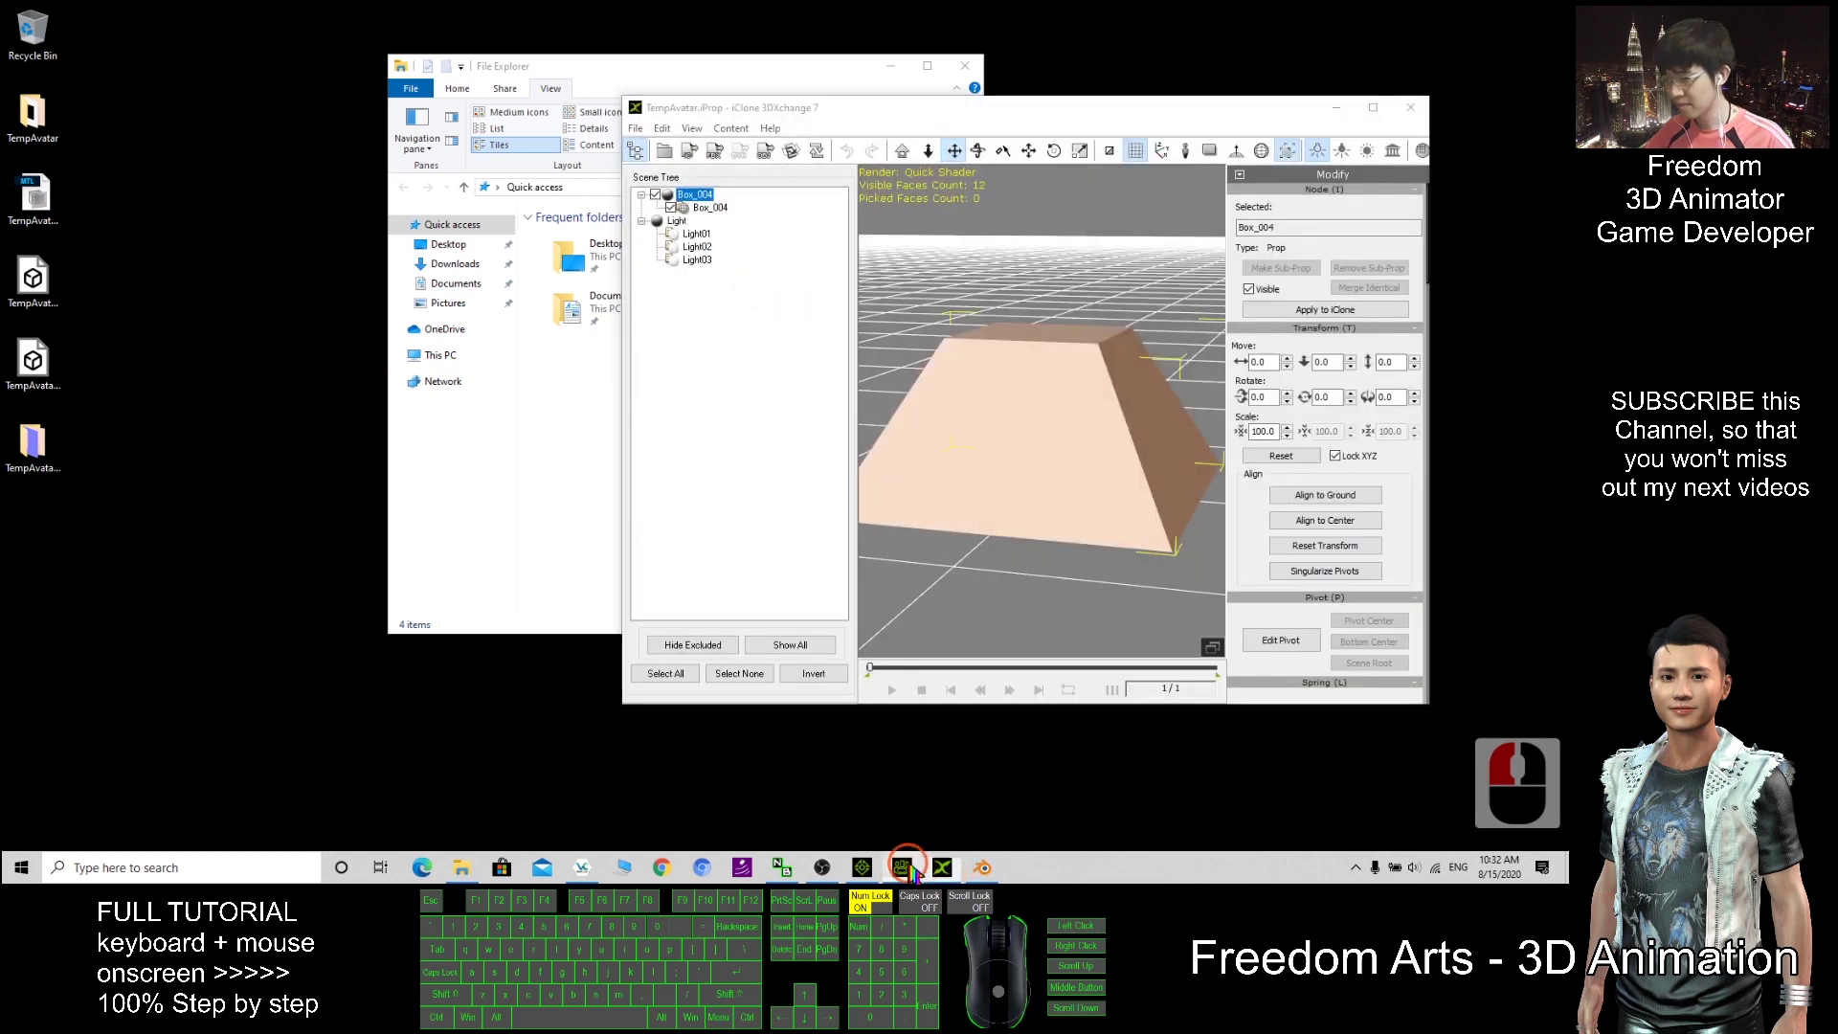
{"action": "left_click", "coordinate": [901, 867]}
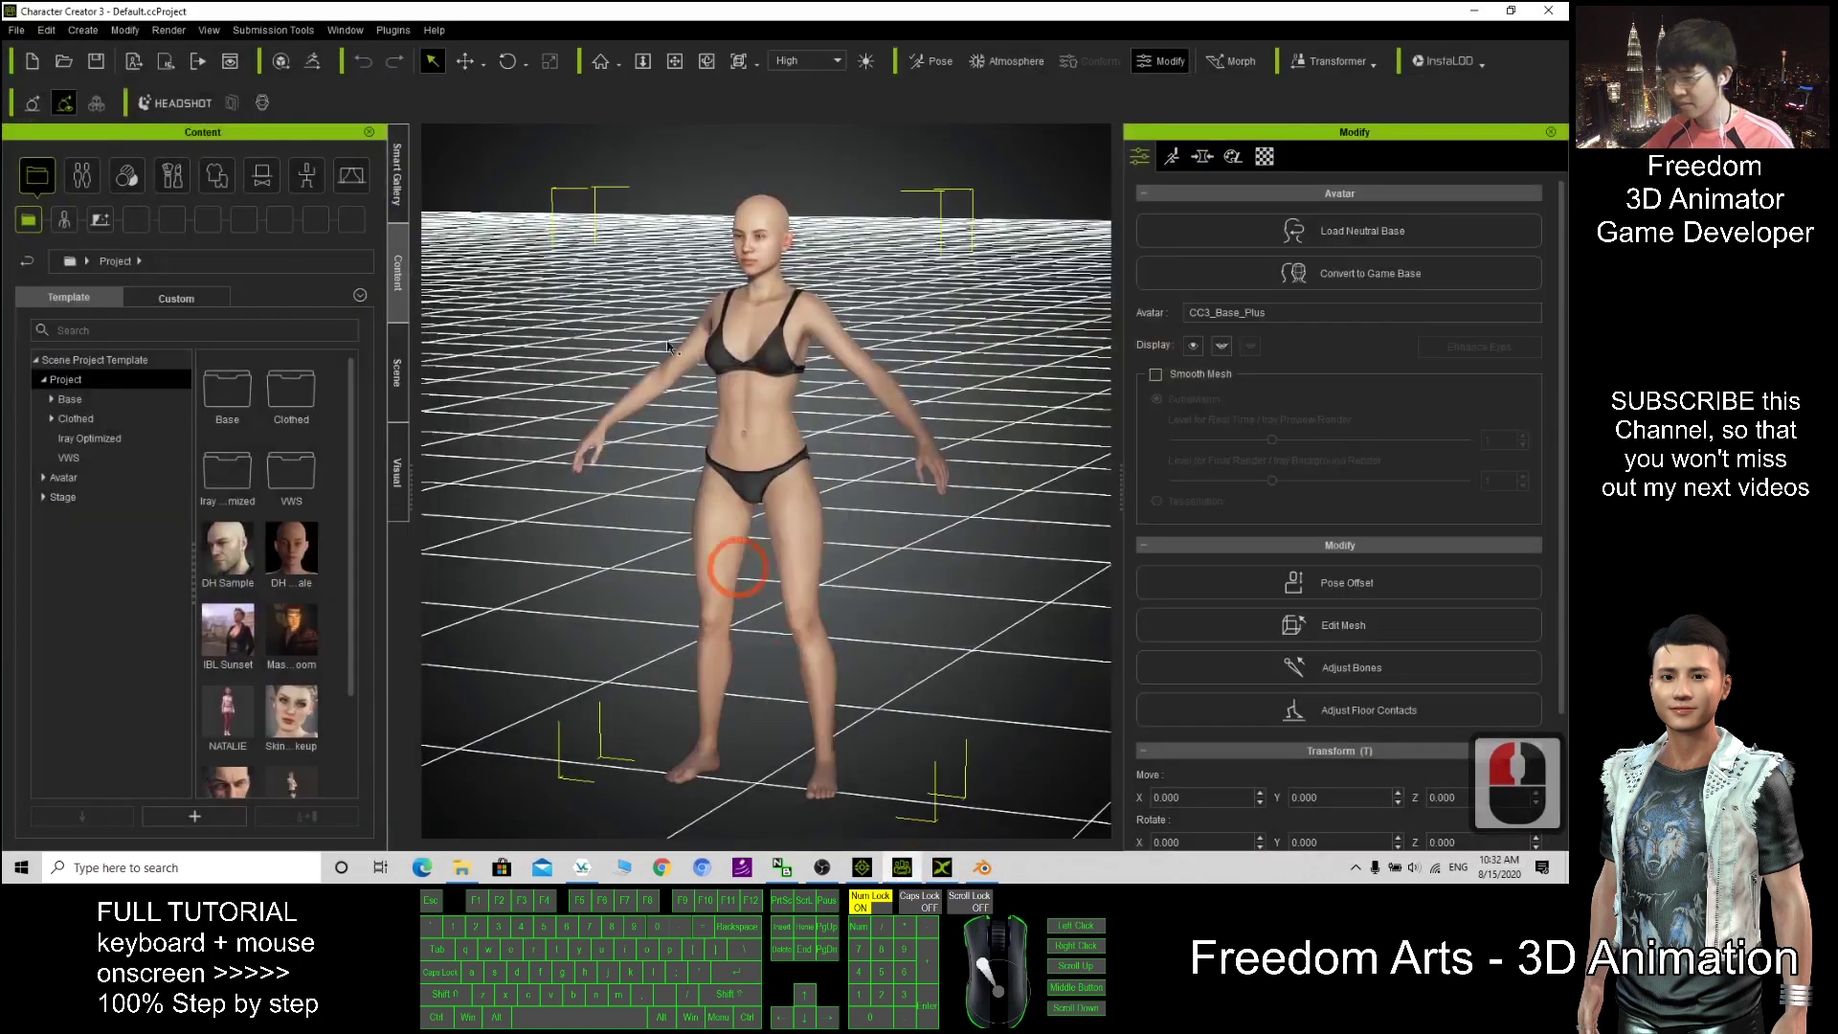
{"action": "left_click", "coordinate": [1474, 11]}
{"action": "left_click", "coordinate": [862, 867]}
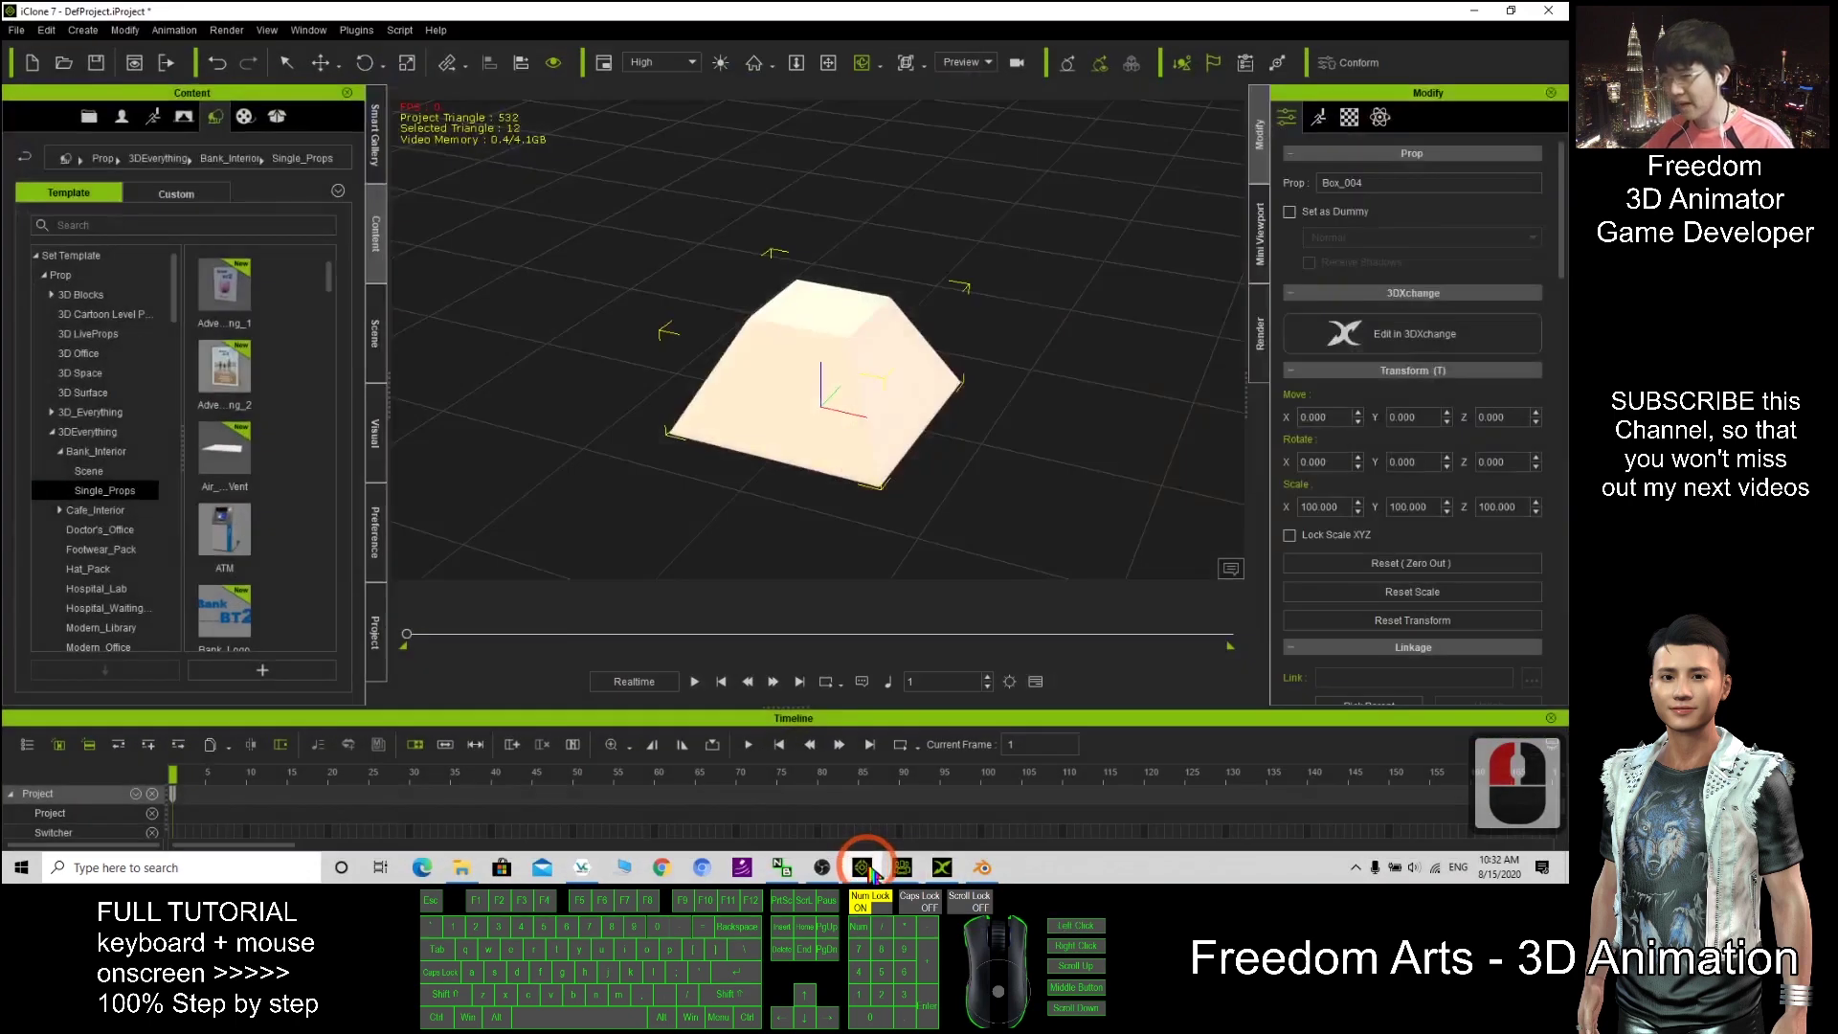
{"action": "left_click", "coordinate": [813, 328]}
{"action": "left_click", "coordinate": [911, 345]}
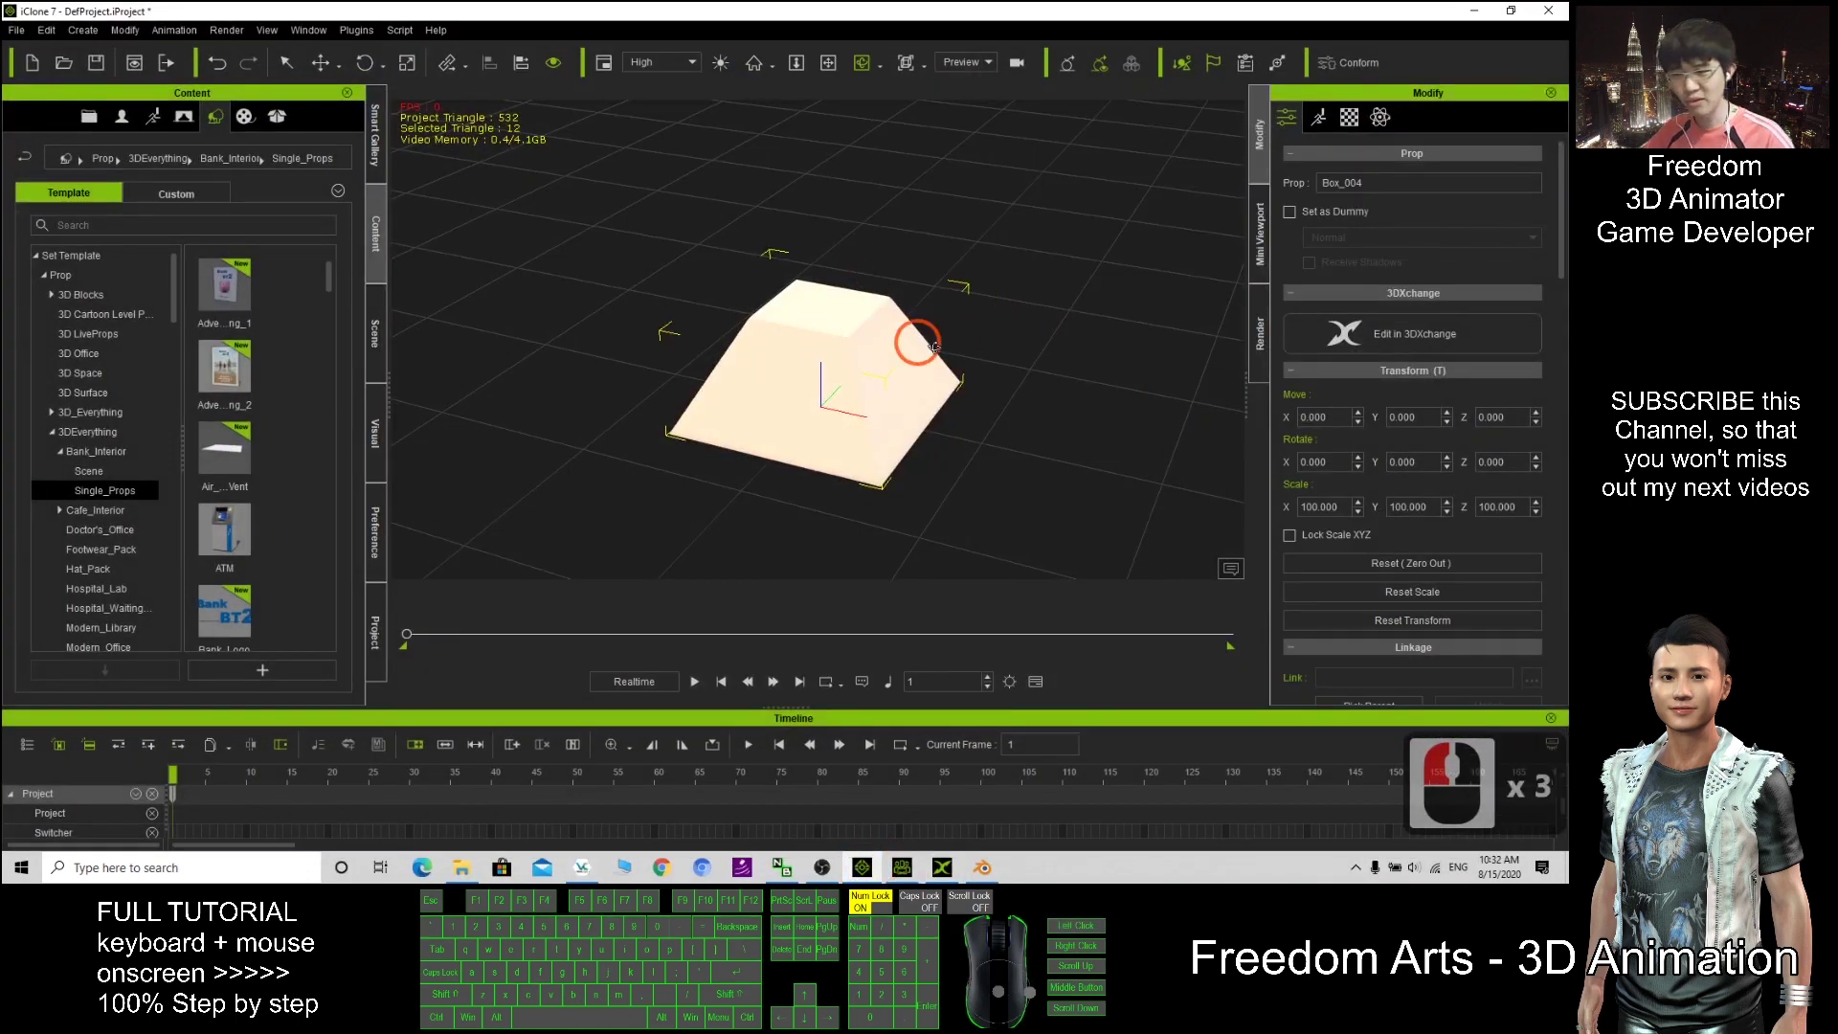
{"action": "left_click", "coordinate": [841, 369]}
{"action": "key", "text": "Delete"}
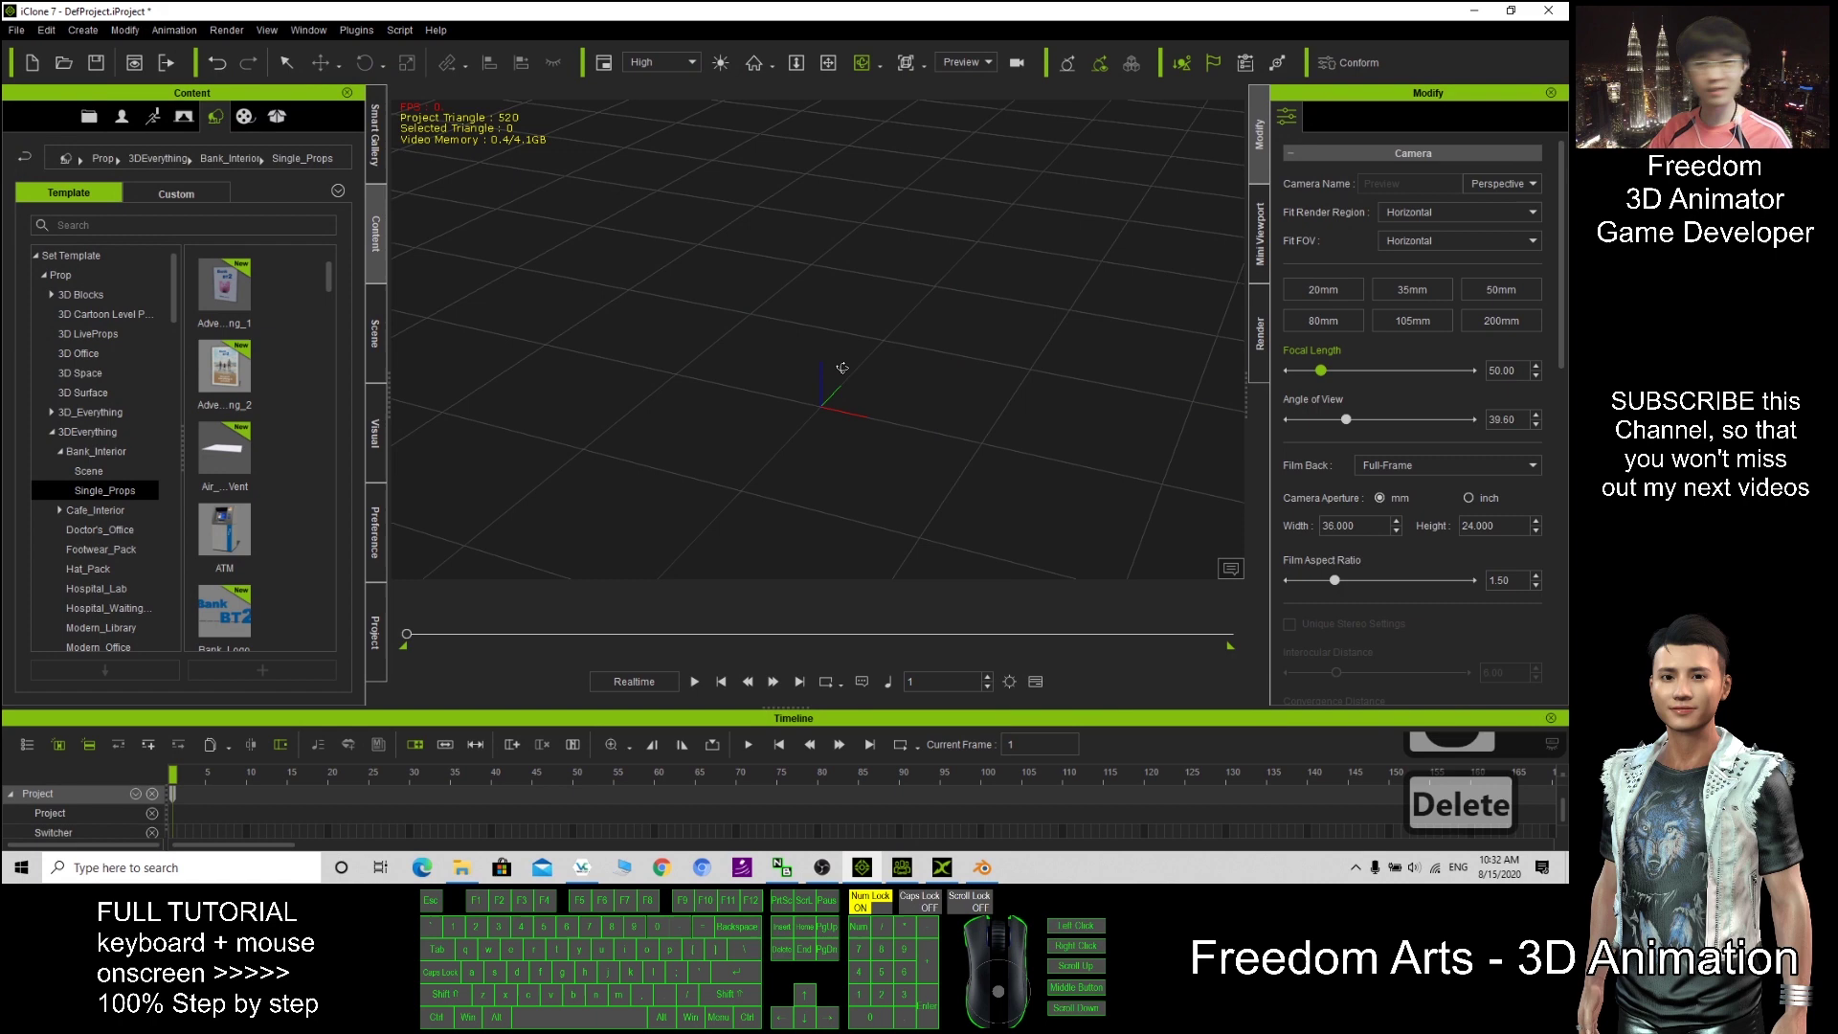
Step: Open the Avatar category of the avatar templates in the content library
{"action": "left_click", "coordinate": [122, 115]}
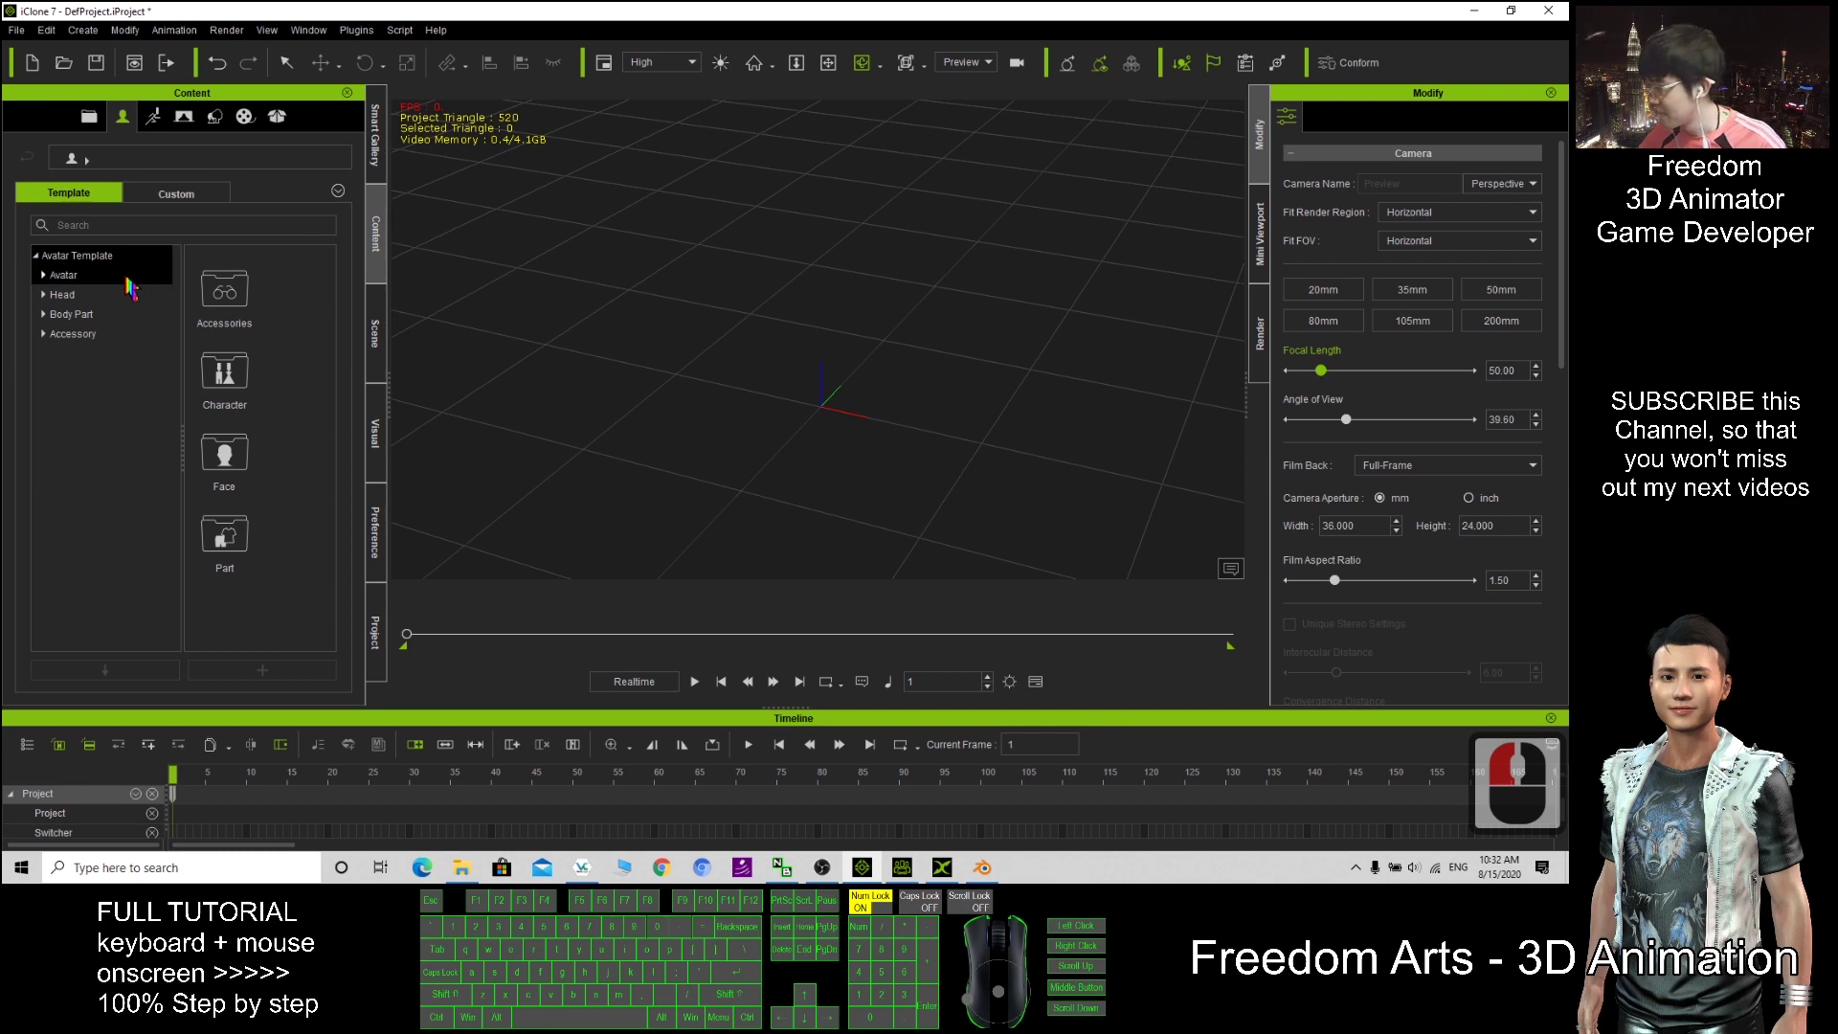
{"action": "left_click", "coordinate": [44, 278]}
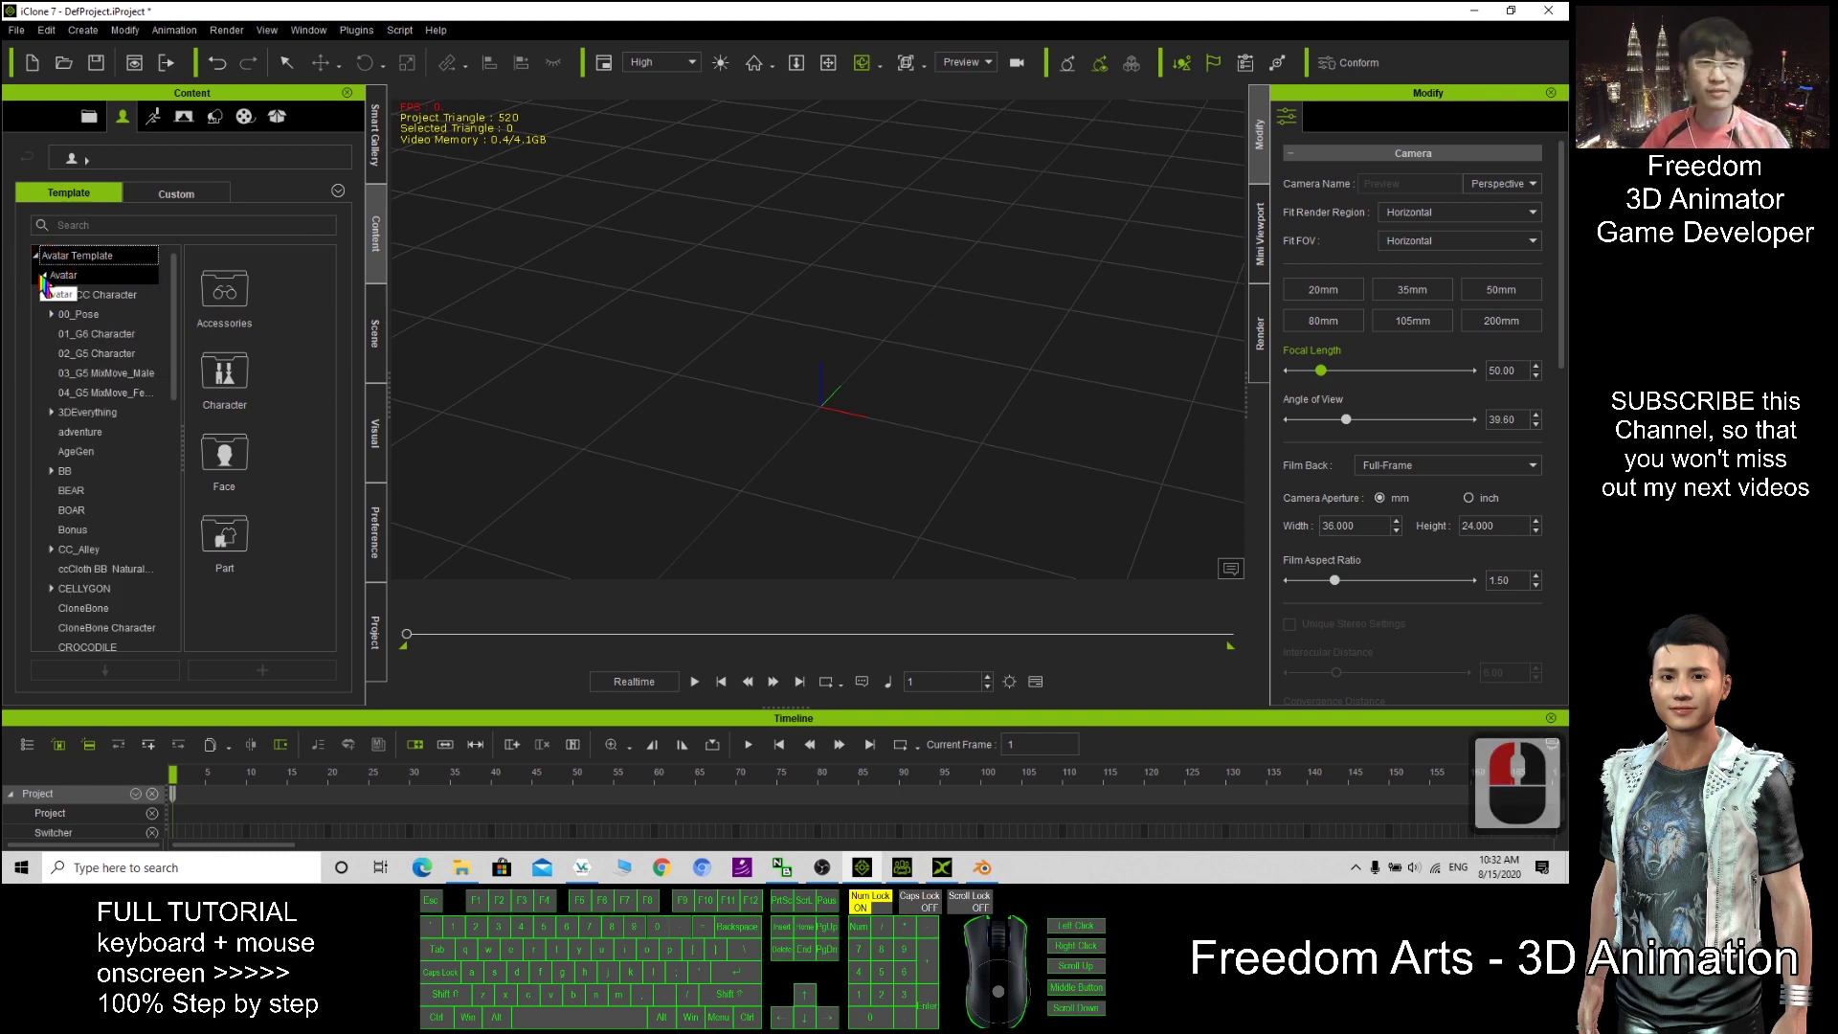
{"action": "left_click", "coordinate": [128, 124]}
{"action": "left_click", "coordinate": [73, 252]}
{"action": "left_click", "coordinate": [70, 274]}
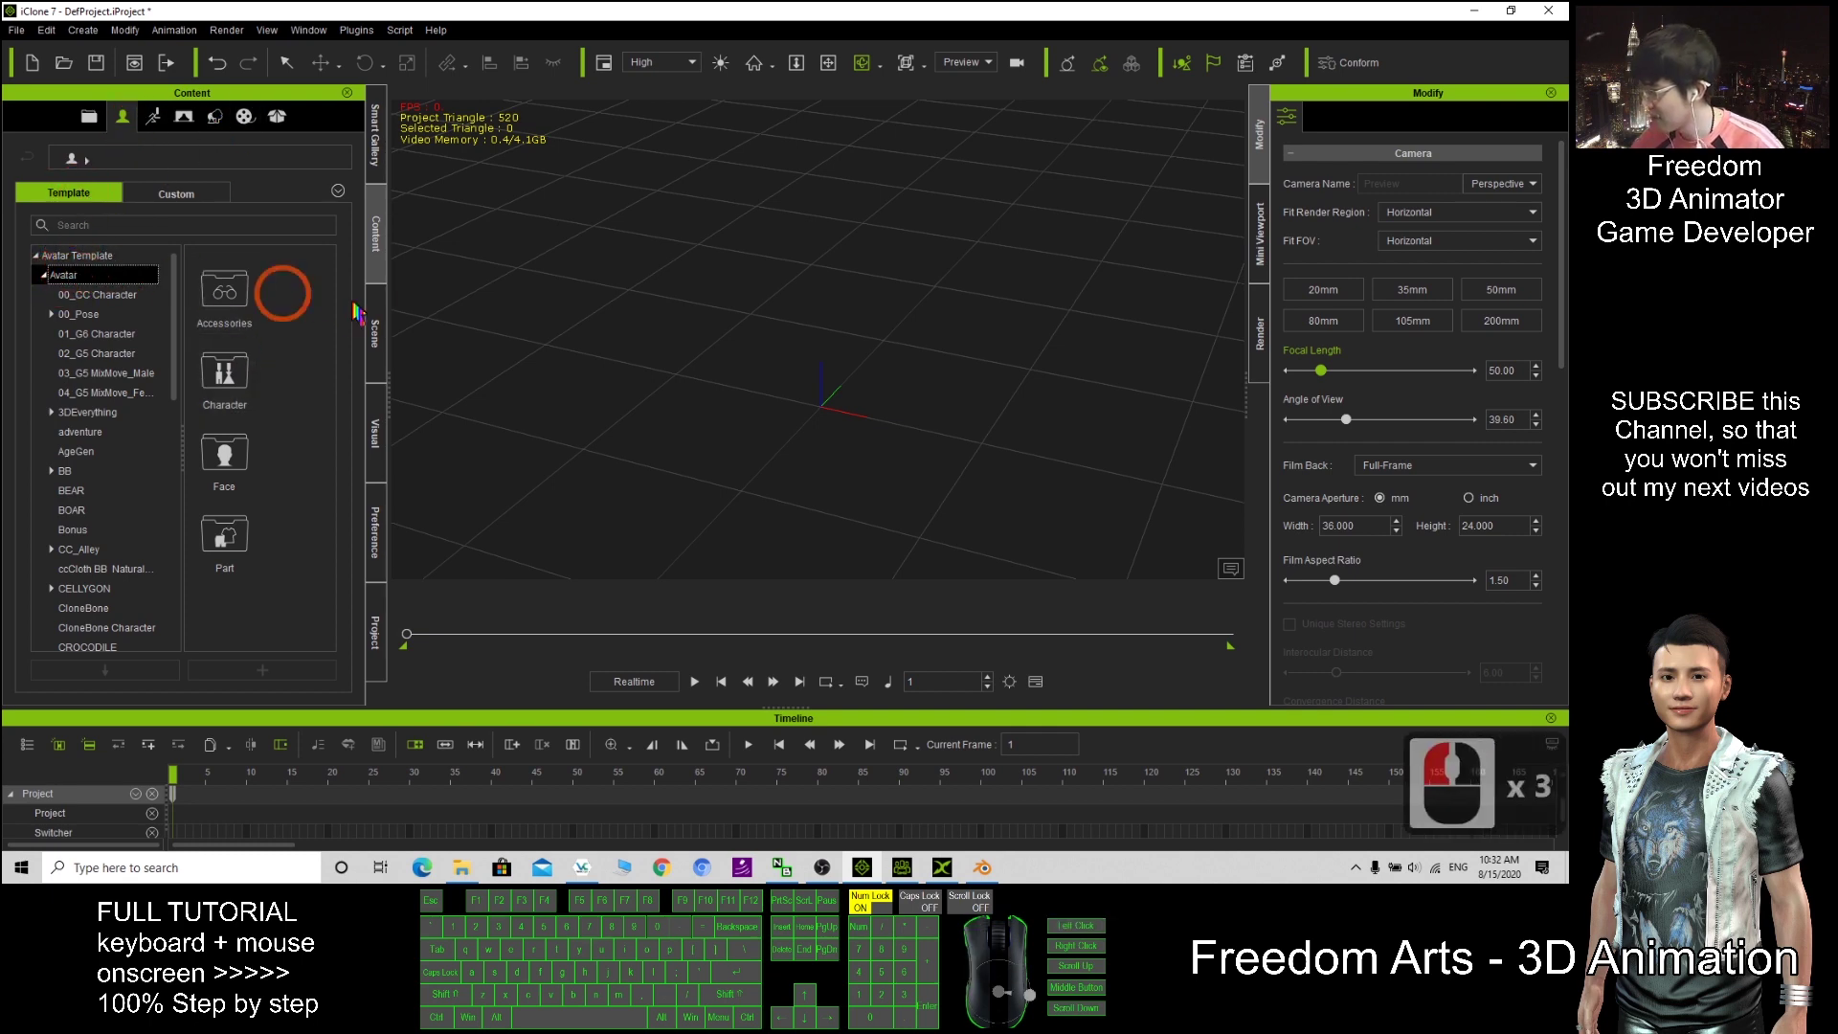
{"action": "left_click_drag", "start_coordinate": [330, 271], "coordinate": [330, 262]}
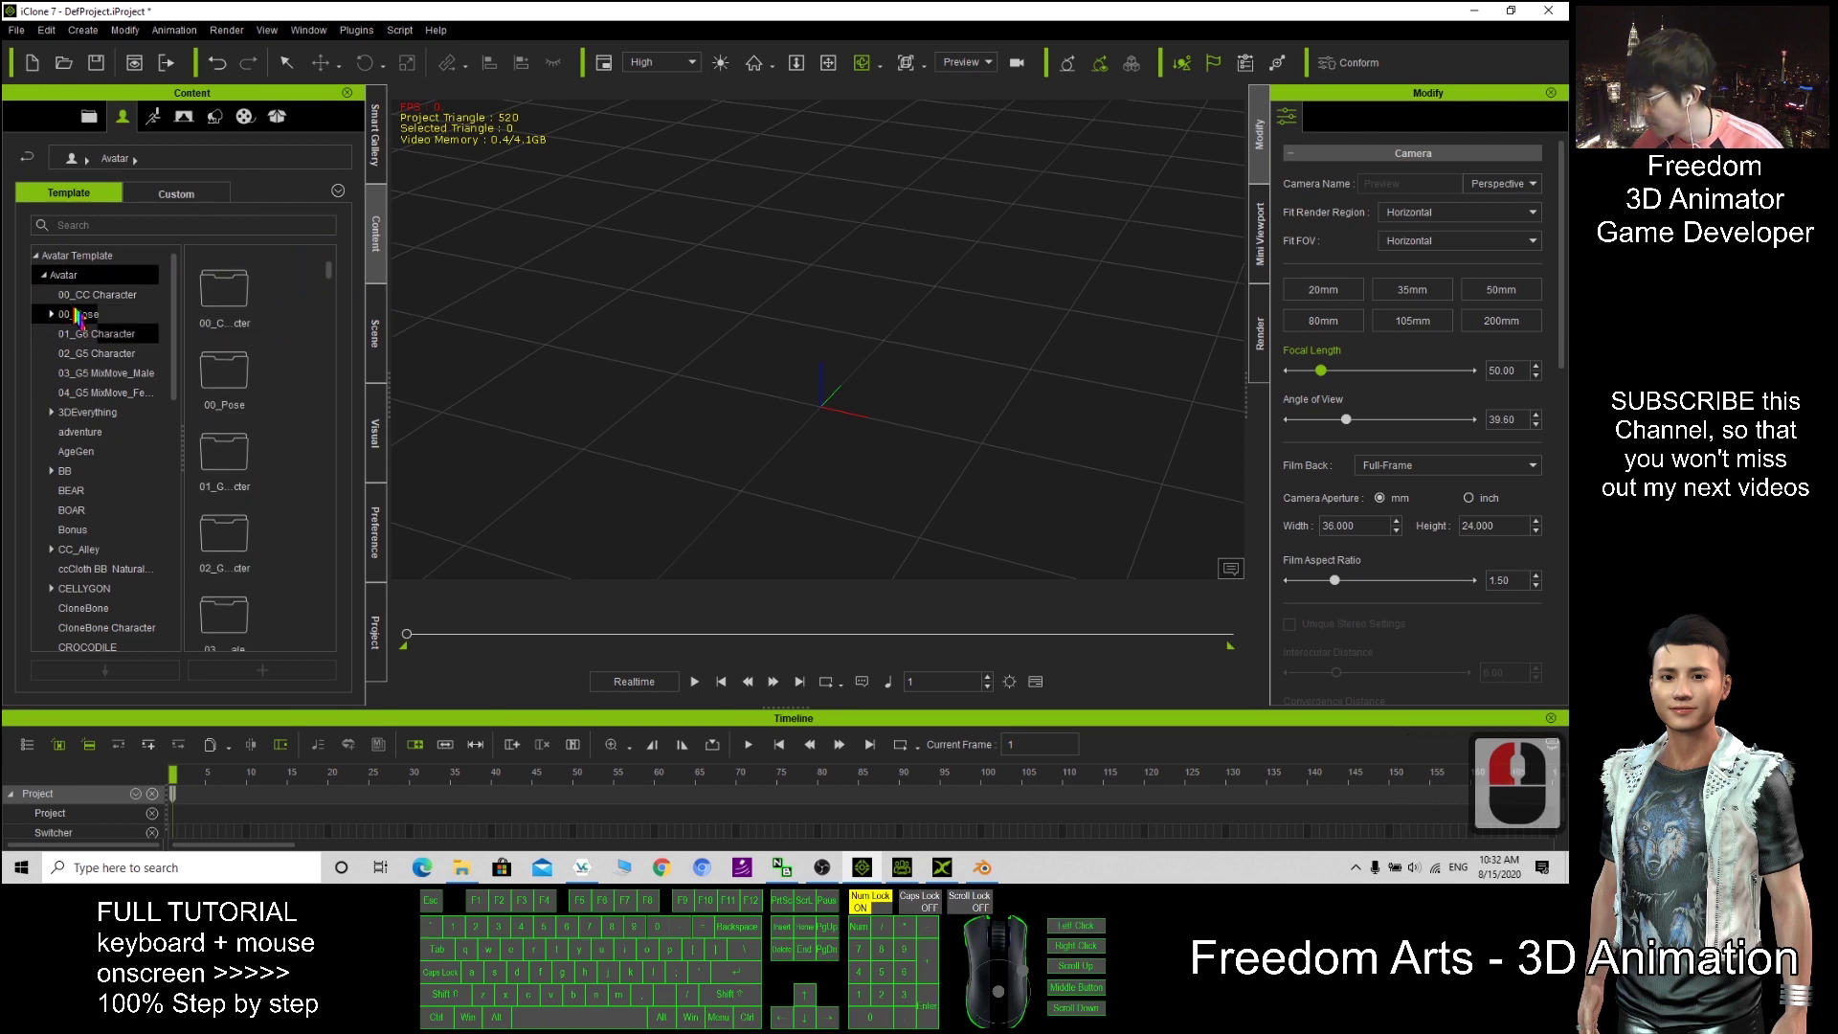
Step: Add the first G5 Outfit Collection character, wearing the red number 14 sweater, to the scene
{"action": "left_click_drag", "start_coordinate": [173, 323], "coordinate": [177, 507]}
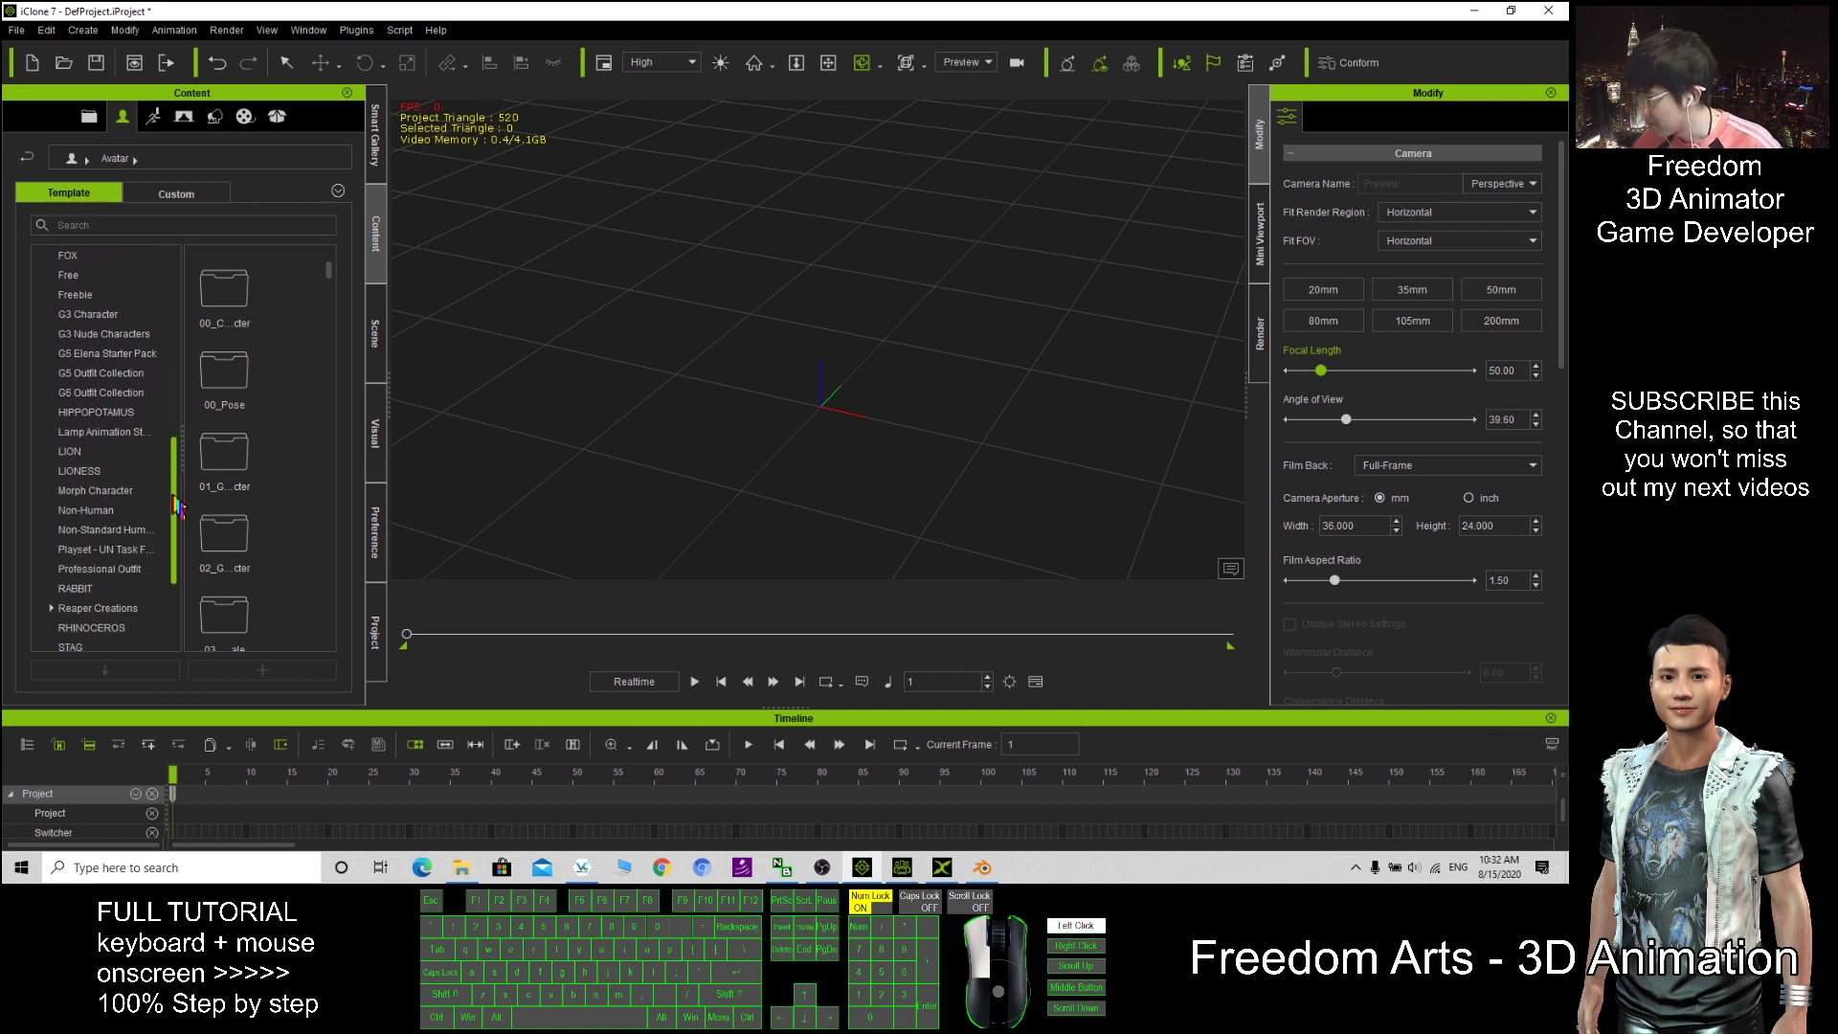
{"action": "left_click", "coordinate": [112, 373]}
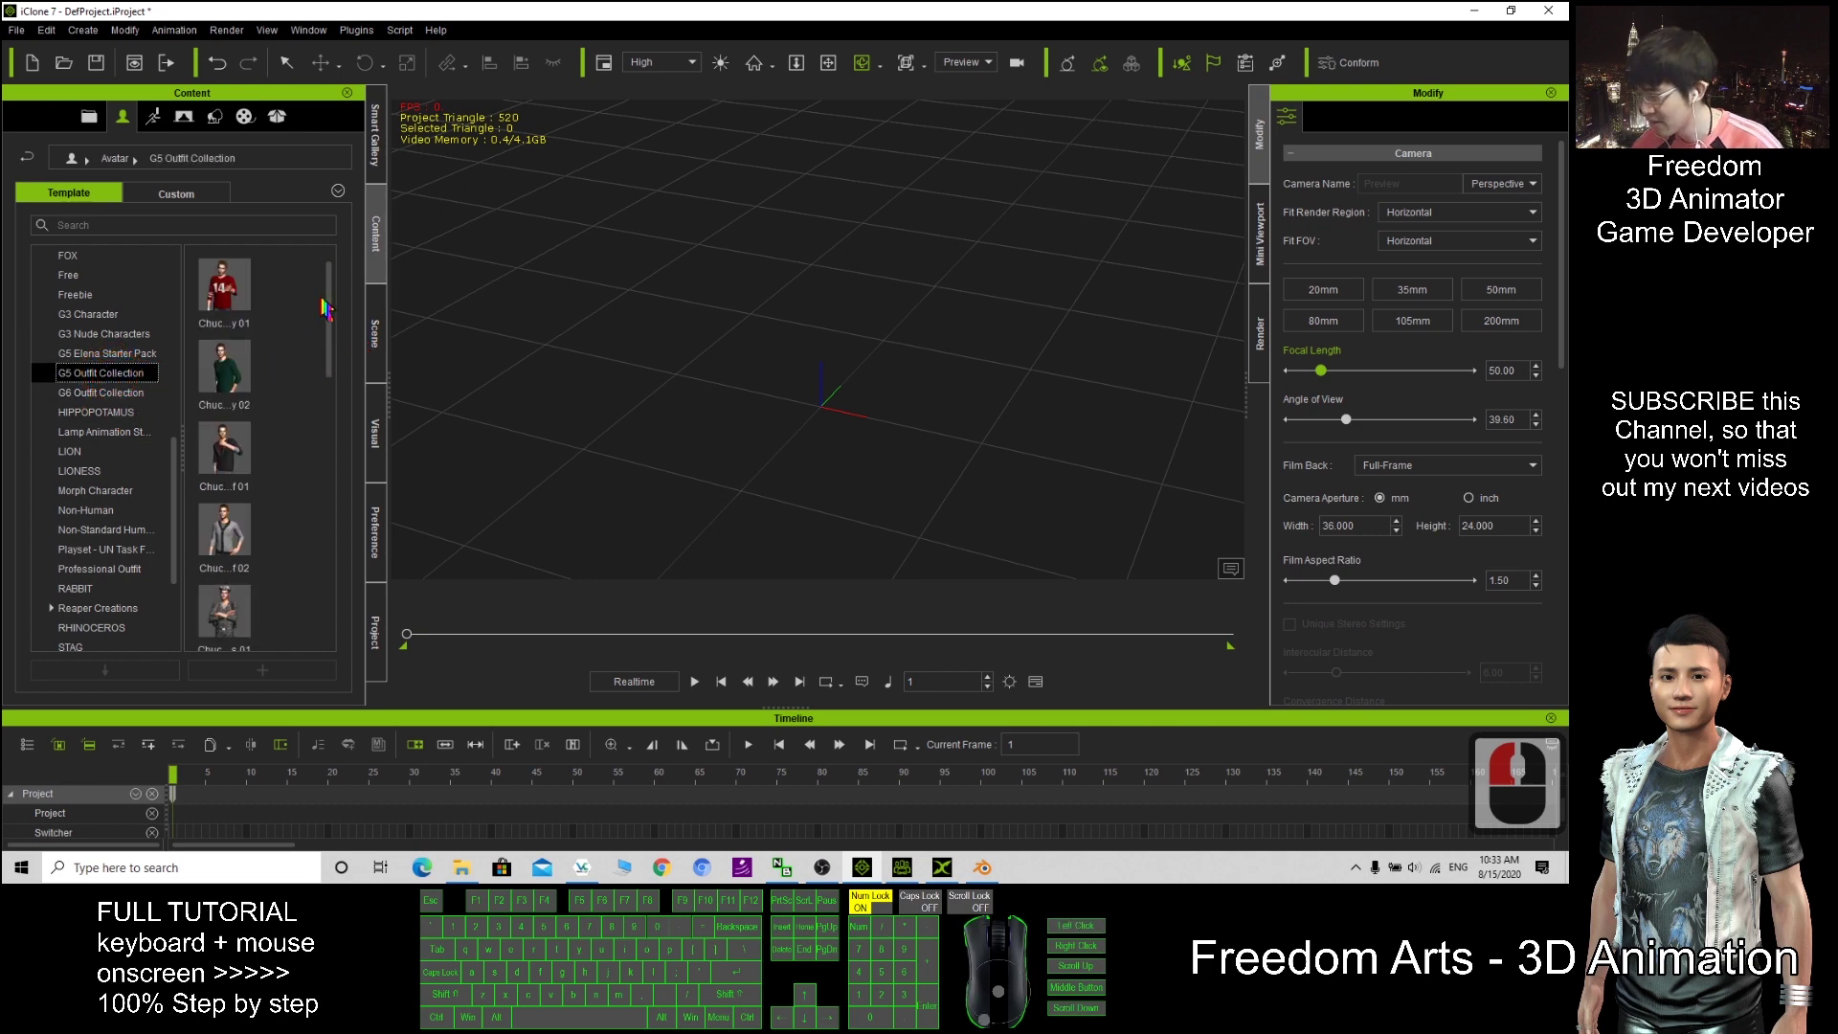
{"action": "left_click_drag", "start_coordinate": [224, 284], "coordinate": [894, 392]}
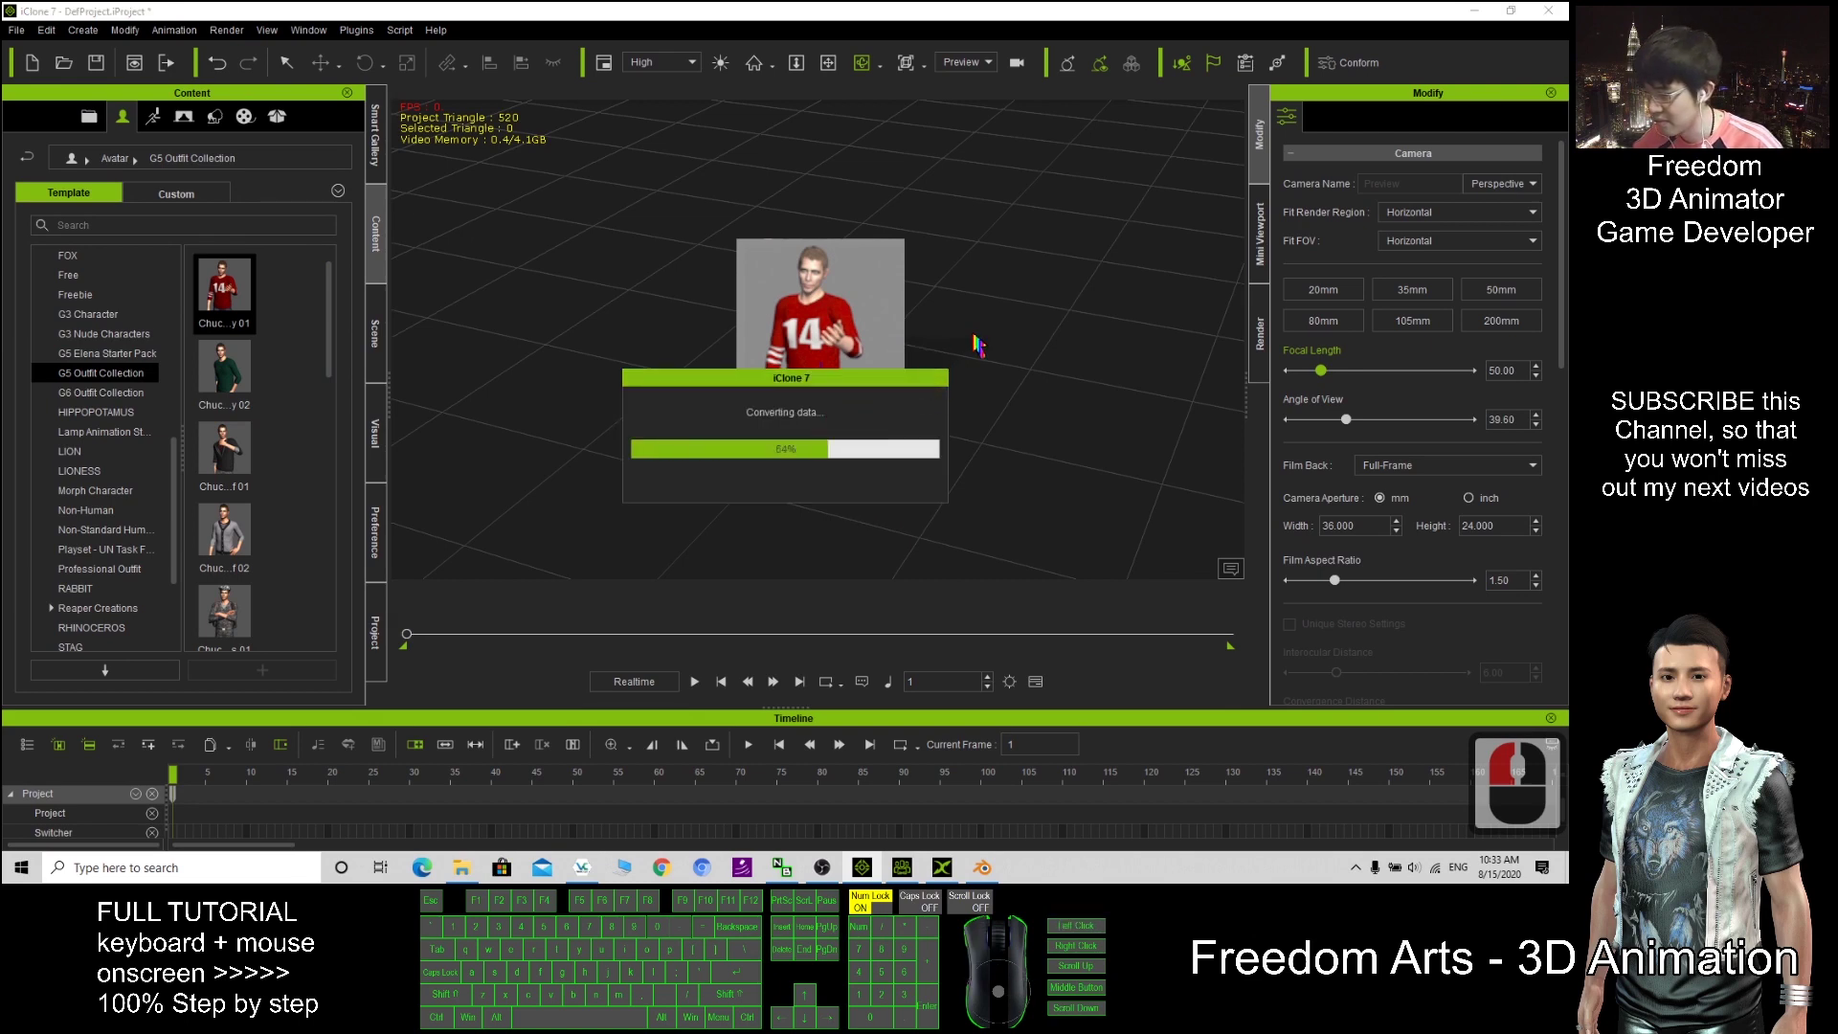
{"action": "scroll", "coordinate": [948, 236], "scroll_direction": "up", "scroll_amount": 14}
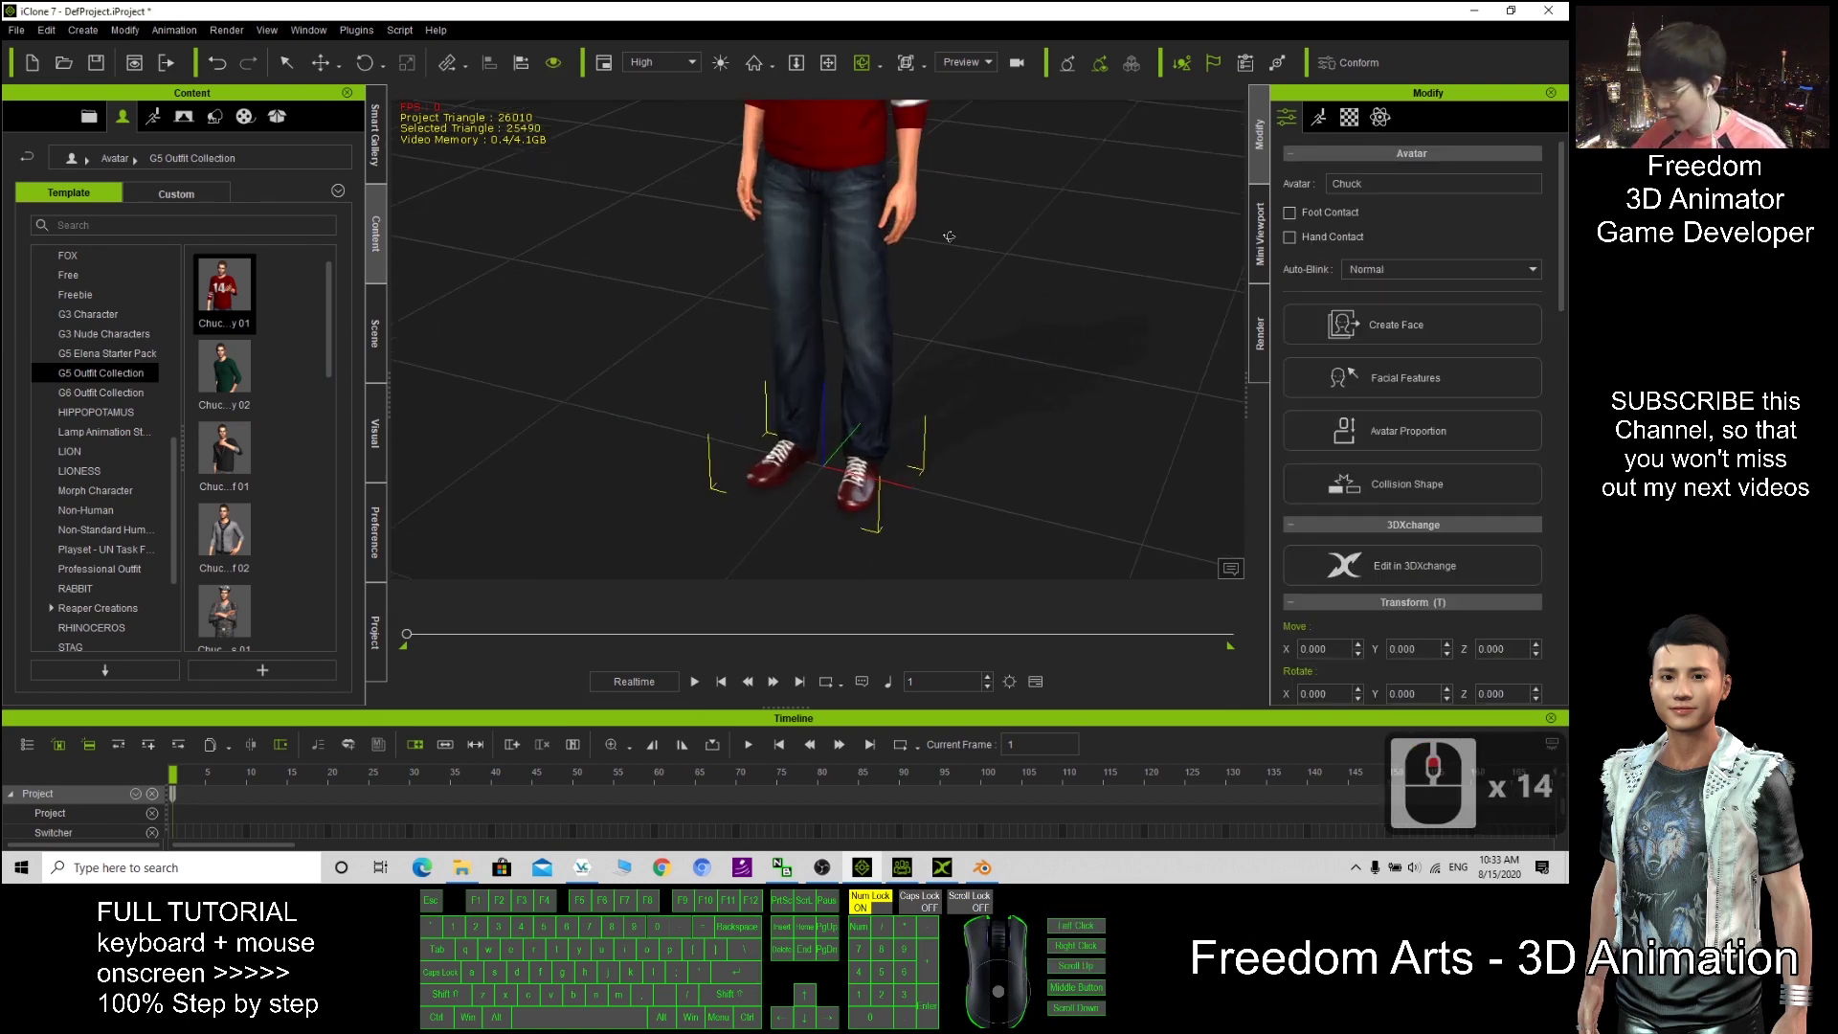
{"action": "scroll", "coordinate": [927, 443], "scroll_direction": "down", "scroll_amount": 4}
Step: Send the character in the red sweater to 3DXchange for editing
{"action": "left_click", "coordinate": [1426, 325]}
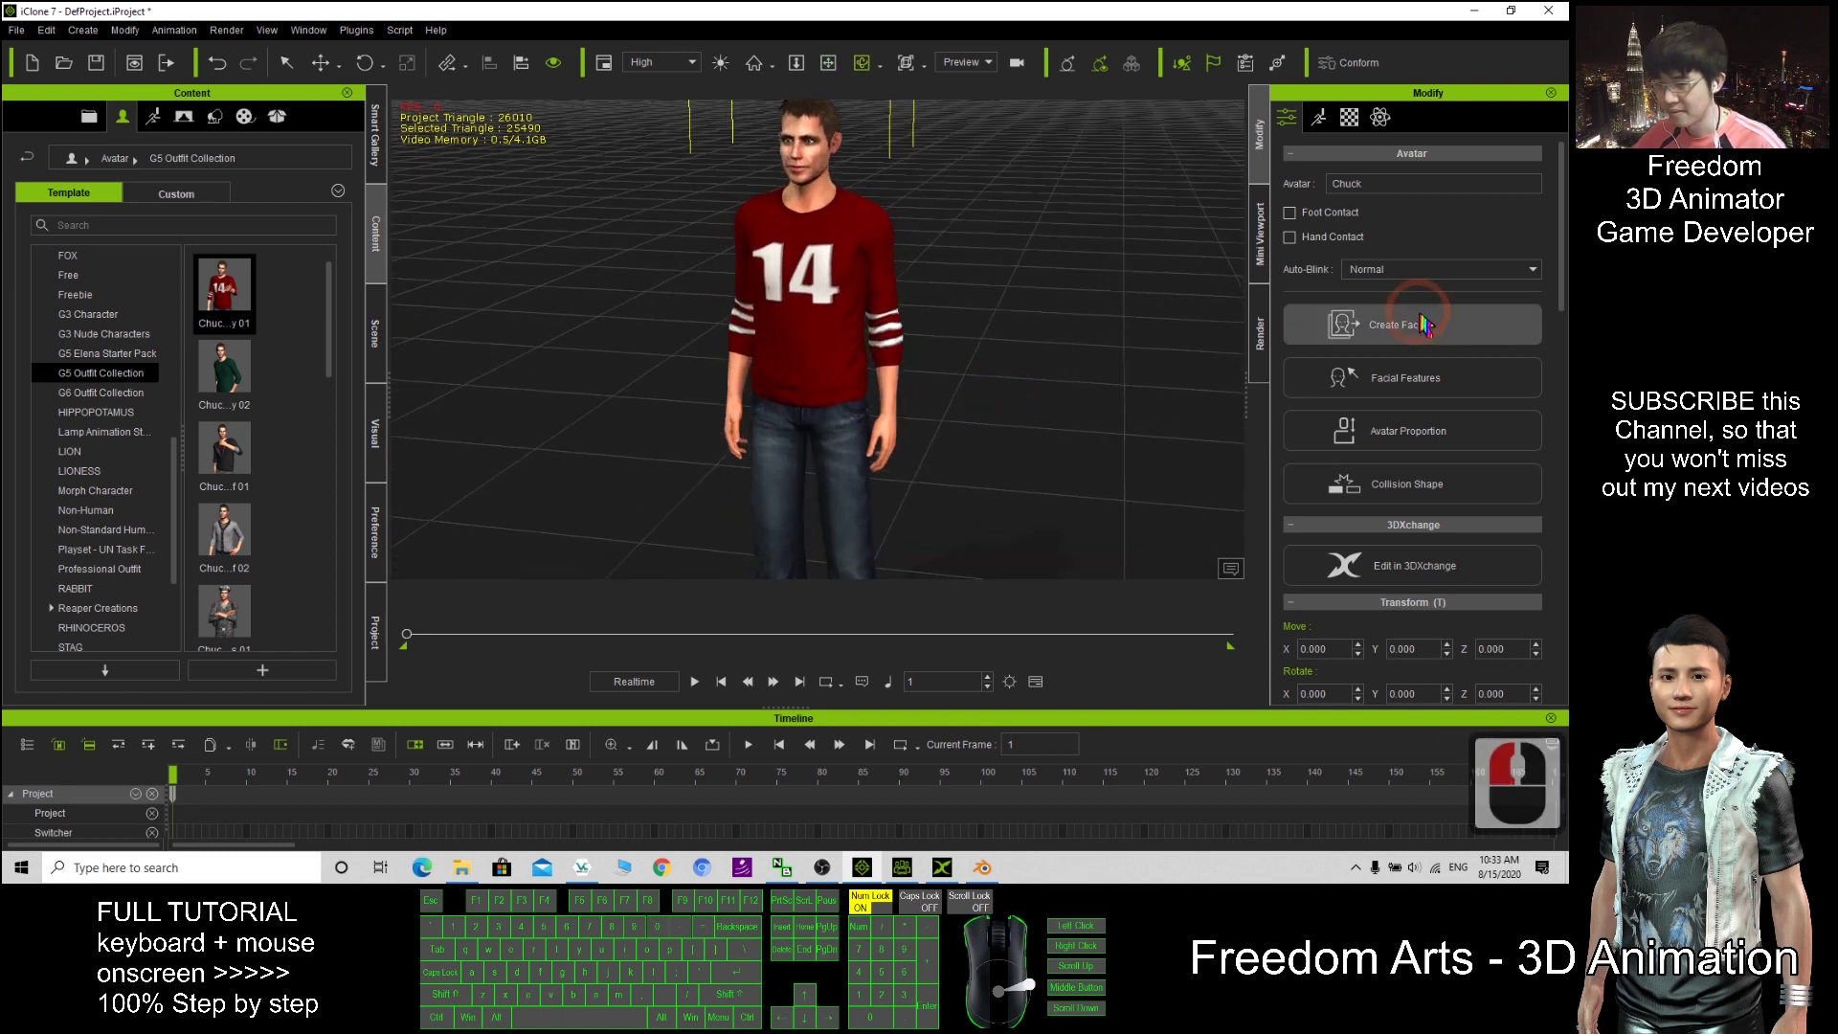
{"action": "scroll", "coordinate": [1441, 430], "scroll_direction": "down", "scroll_amount": 3}
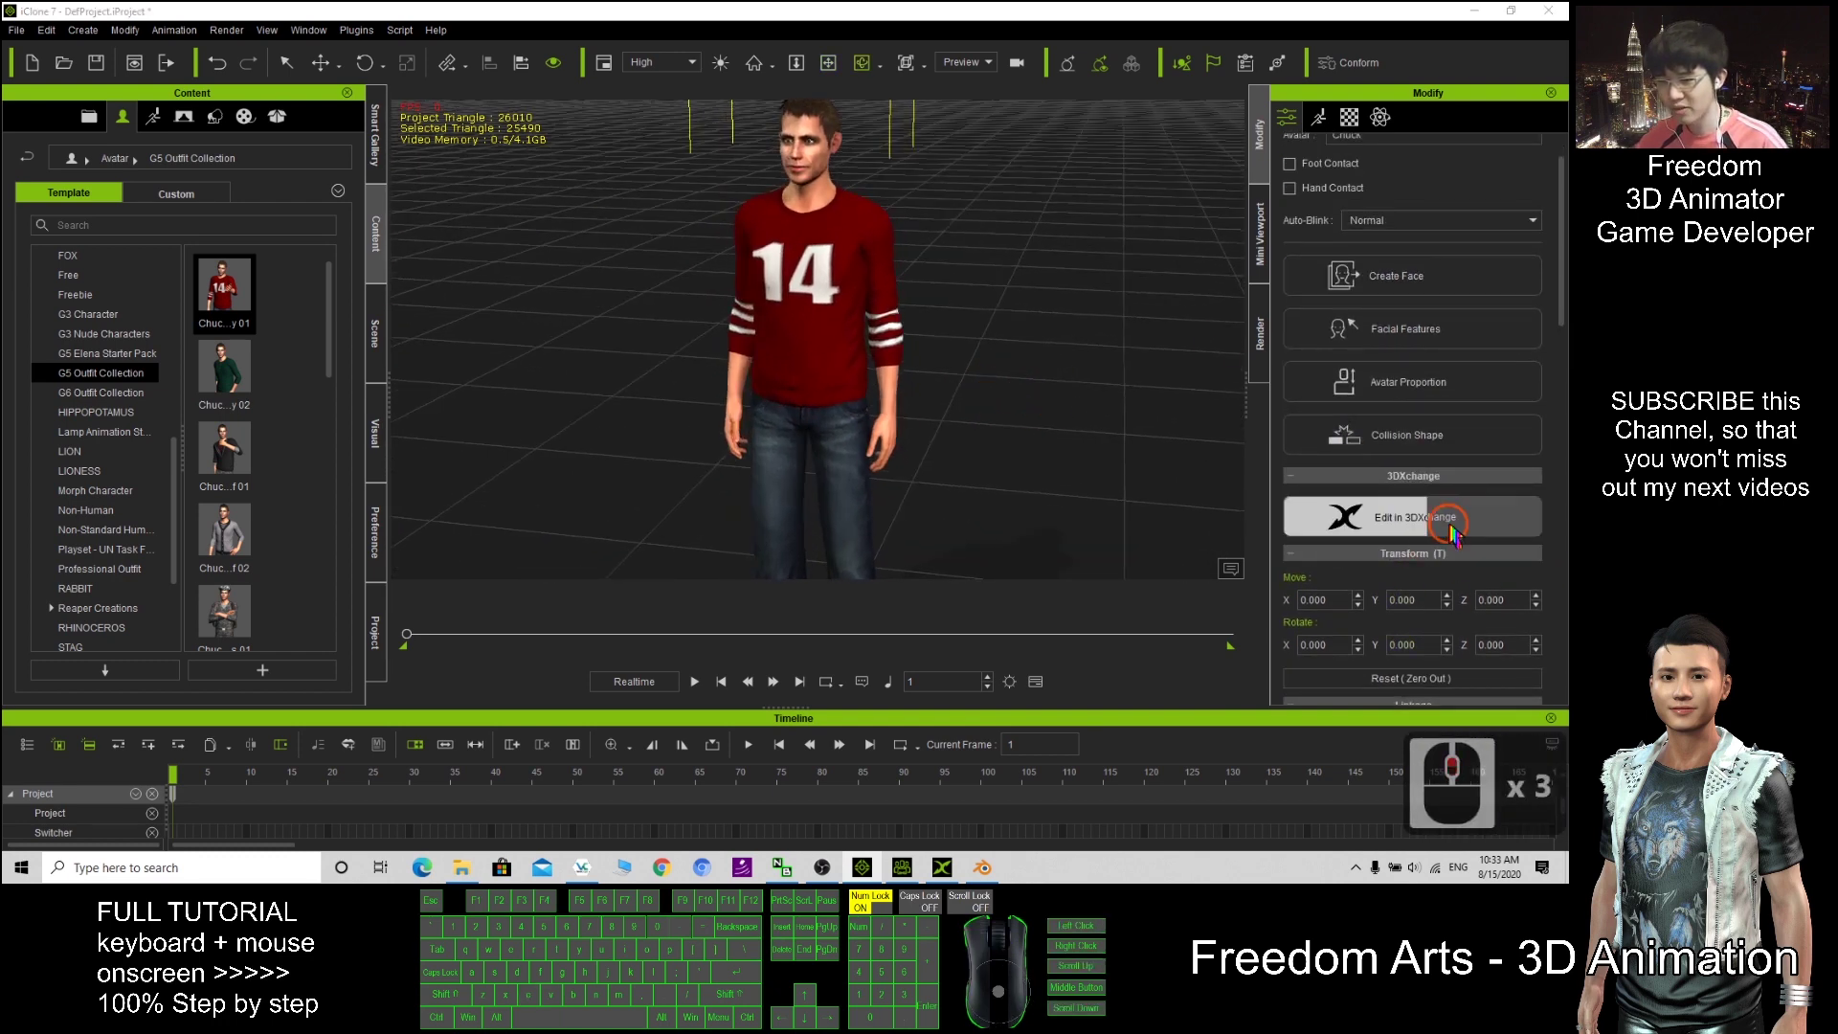
{"action": "left_click", "coordinate": [1449, 525]}
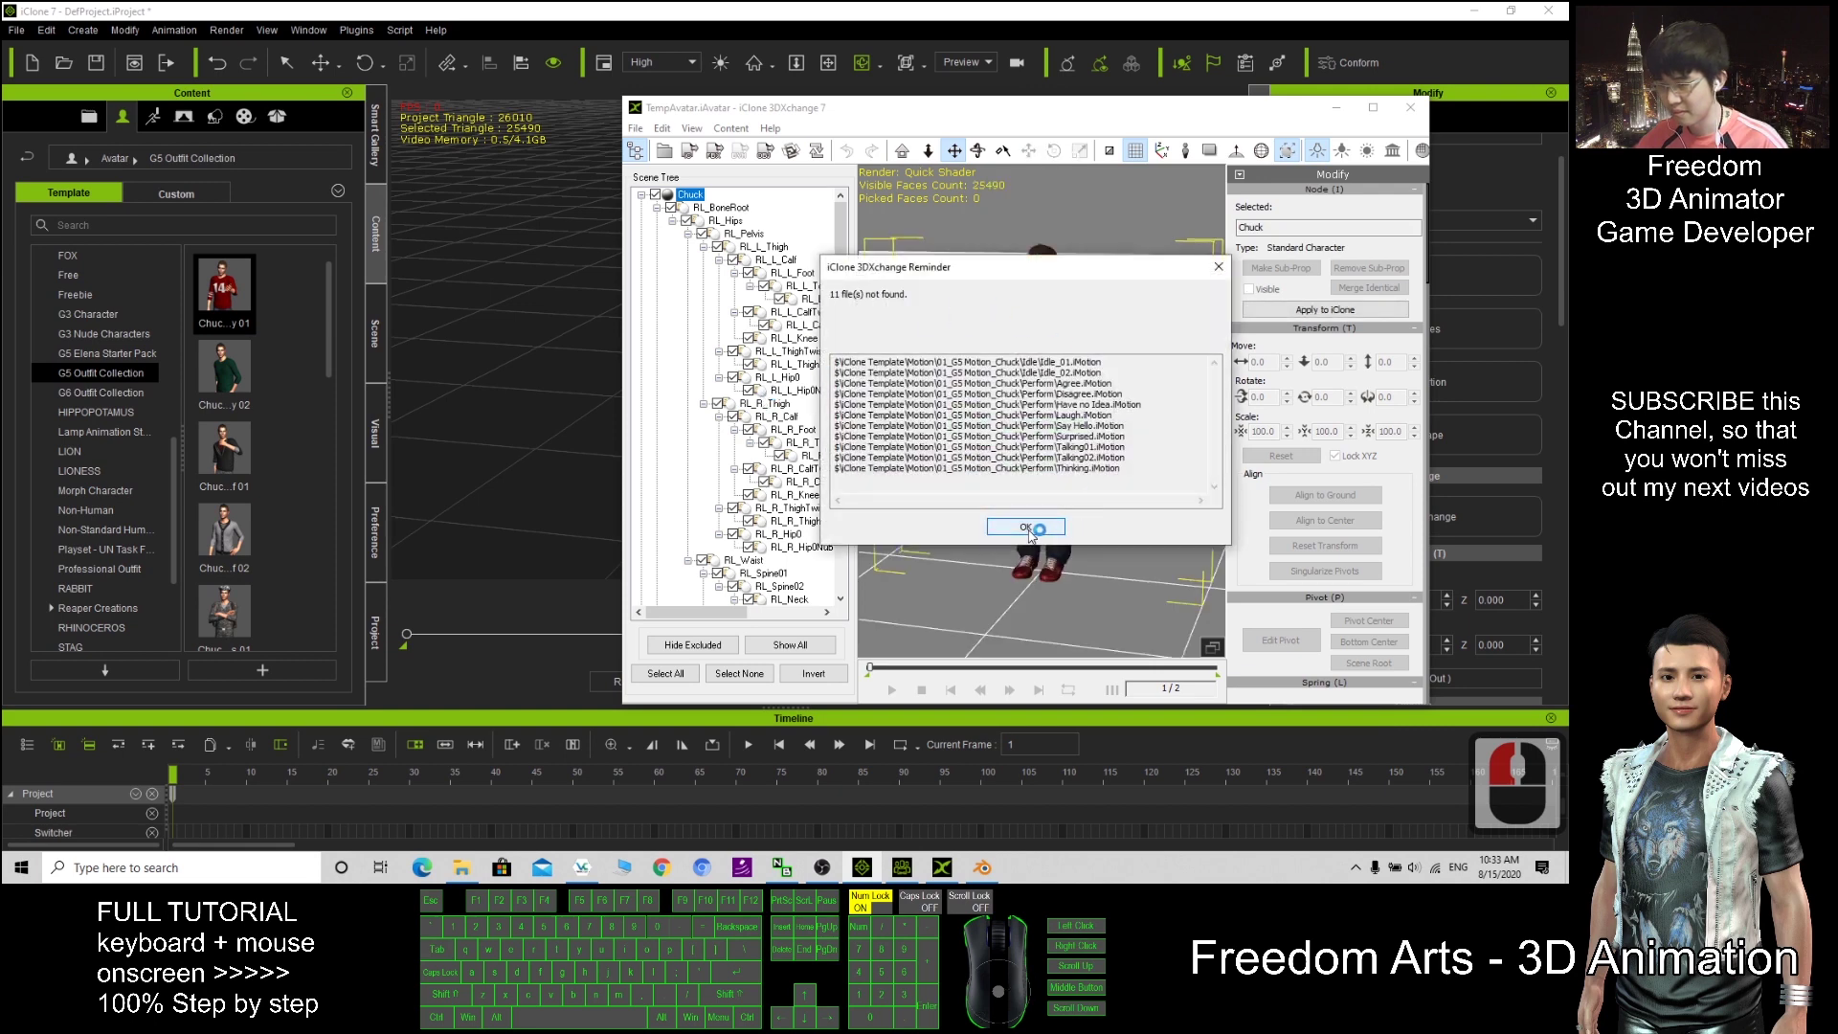
Step: Export the character in the red sweater to the desktop as an FBX file named Chuck
{"action": "left_click", "coordinate": [1025, 528]}
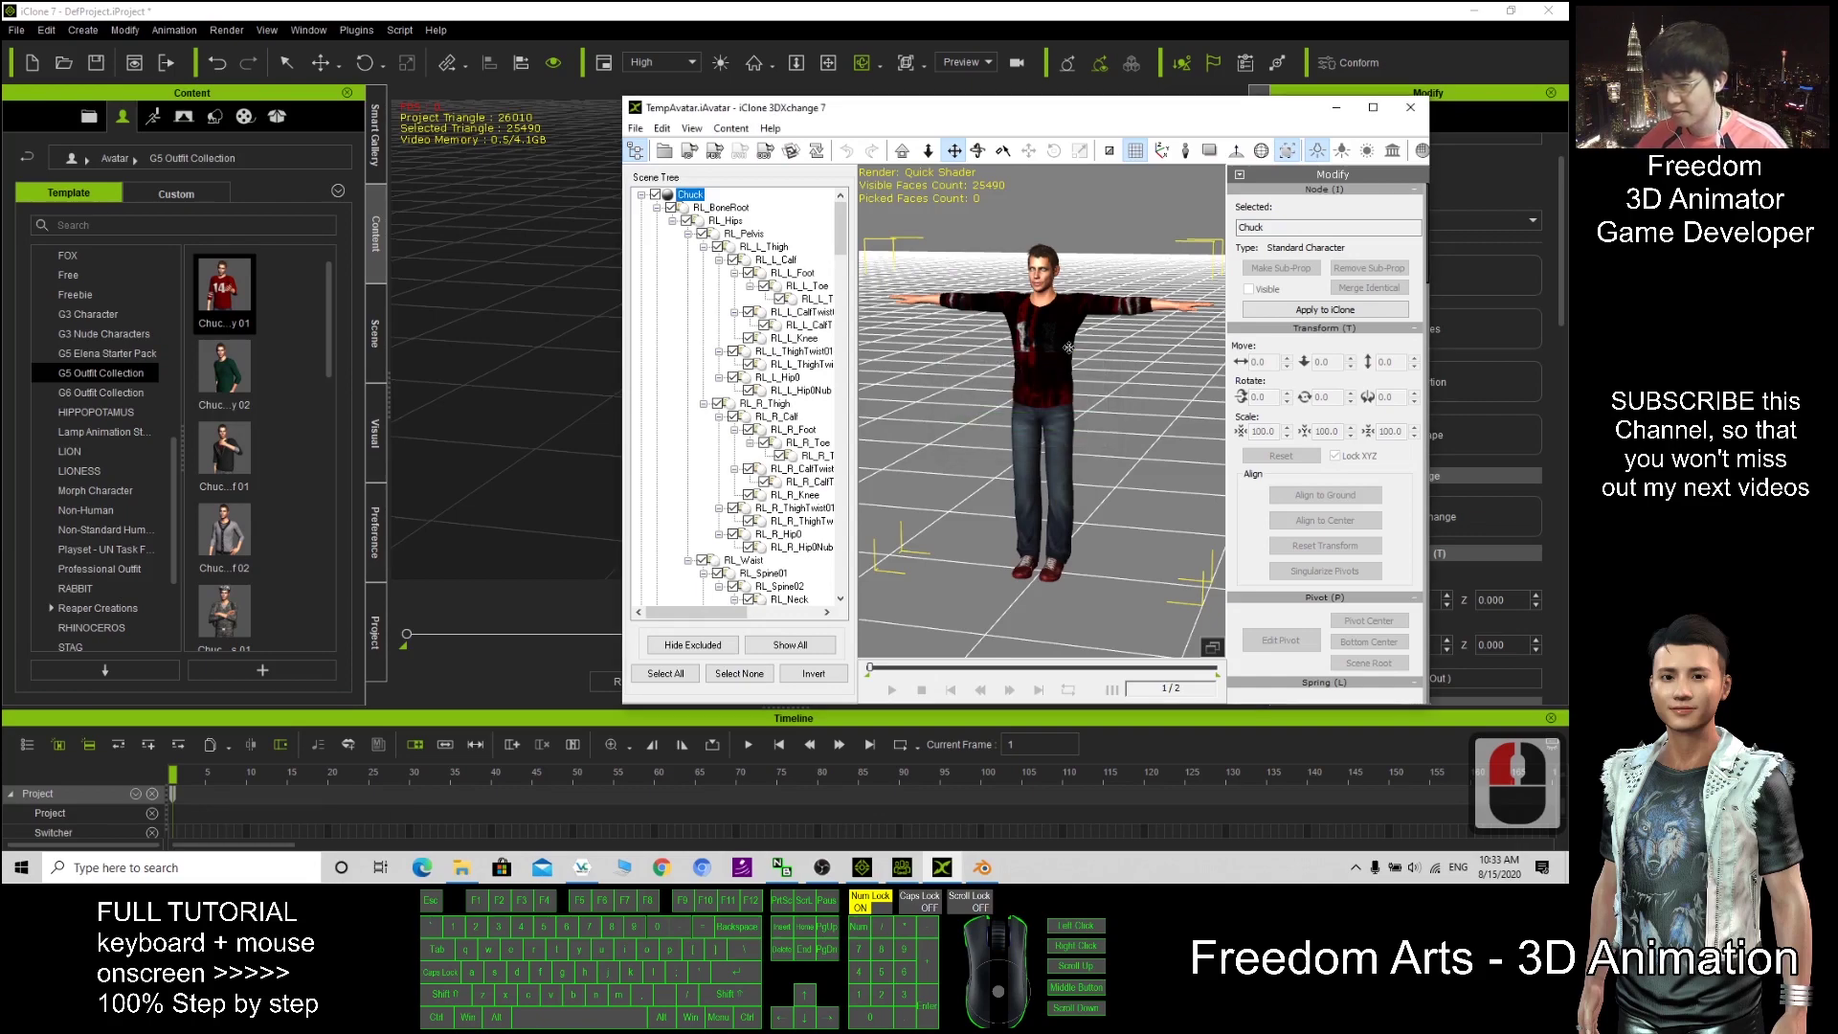
{"action": "left_click", "coordinate": [1469, 11]}
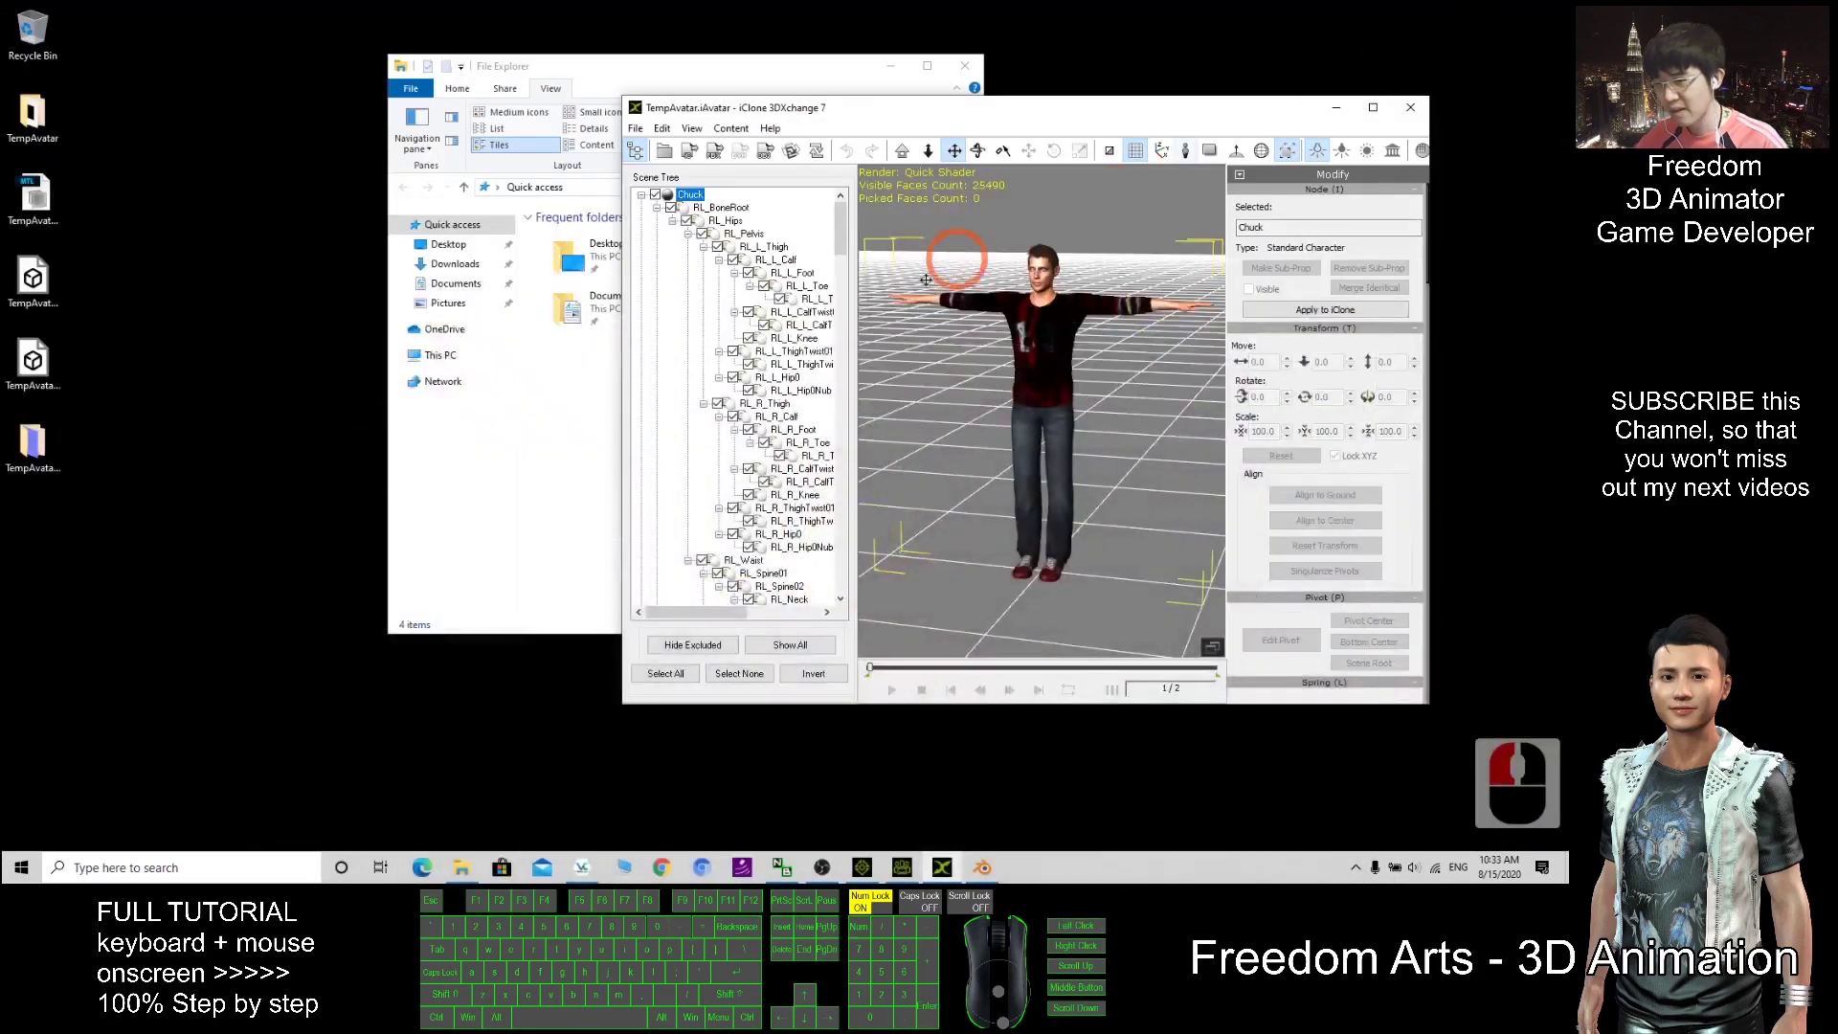
{"action": "left_click", "coordinate": [716, 153]}
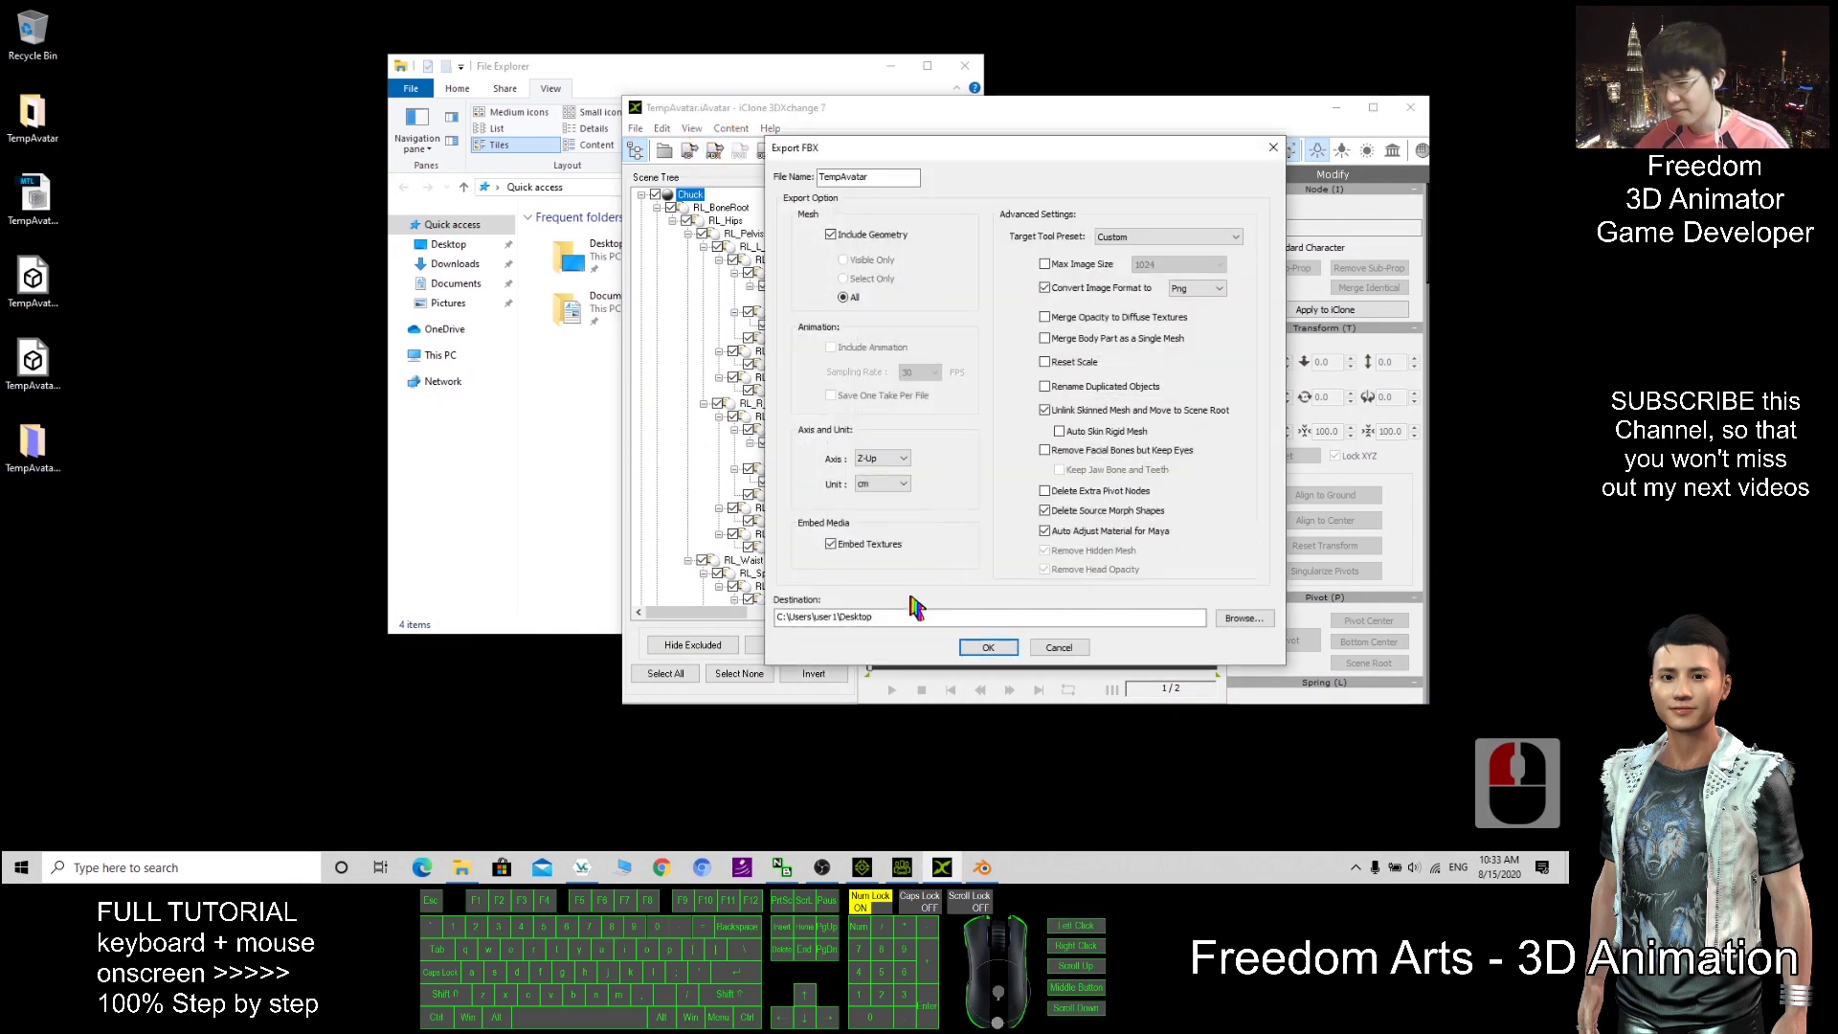
{"action": "left_click_drag", "start_coordinate": [888, 177], "coordinate": [773, 168]}
{"action": "left_click_drag", "start_coordinate": [957, 146], "coordinate": [601, 187]}
{"action": "type", "text": "Chuck"}
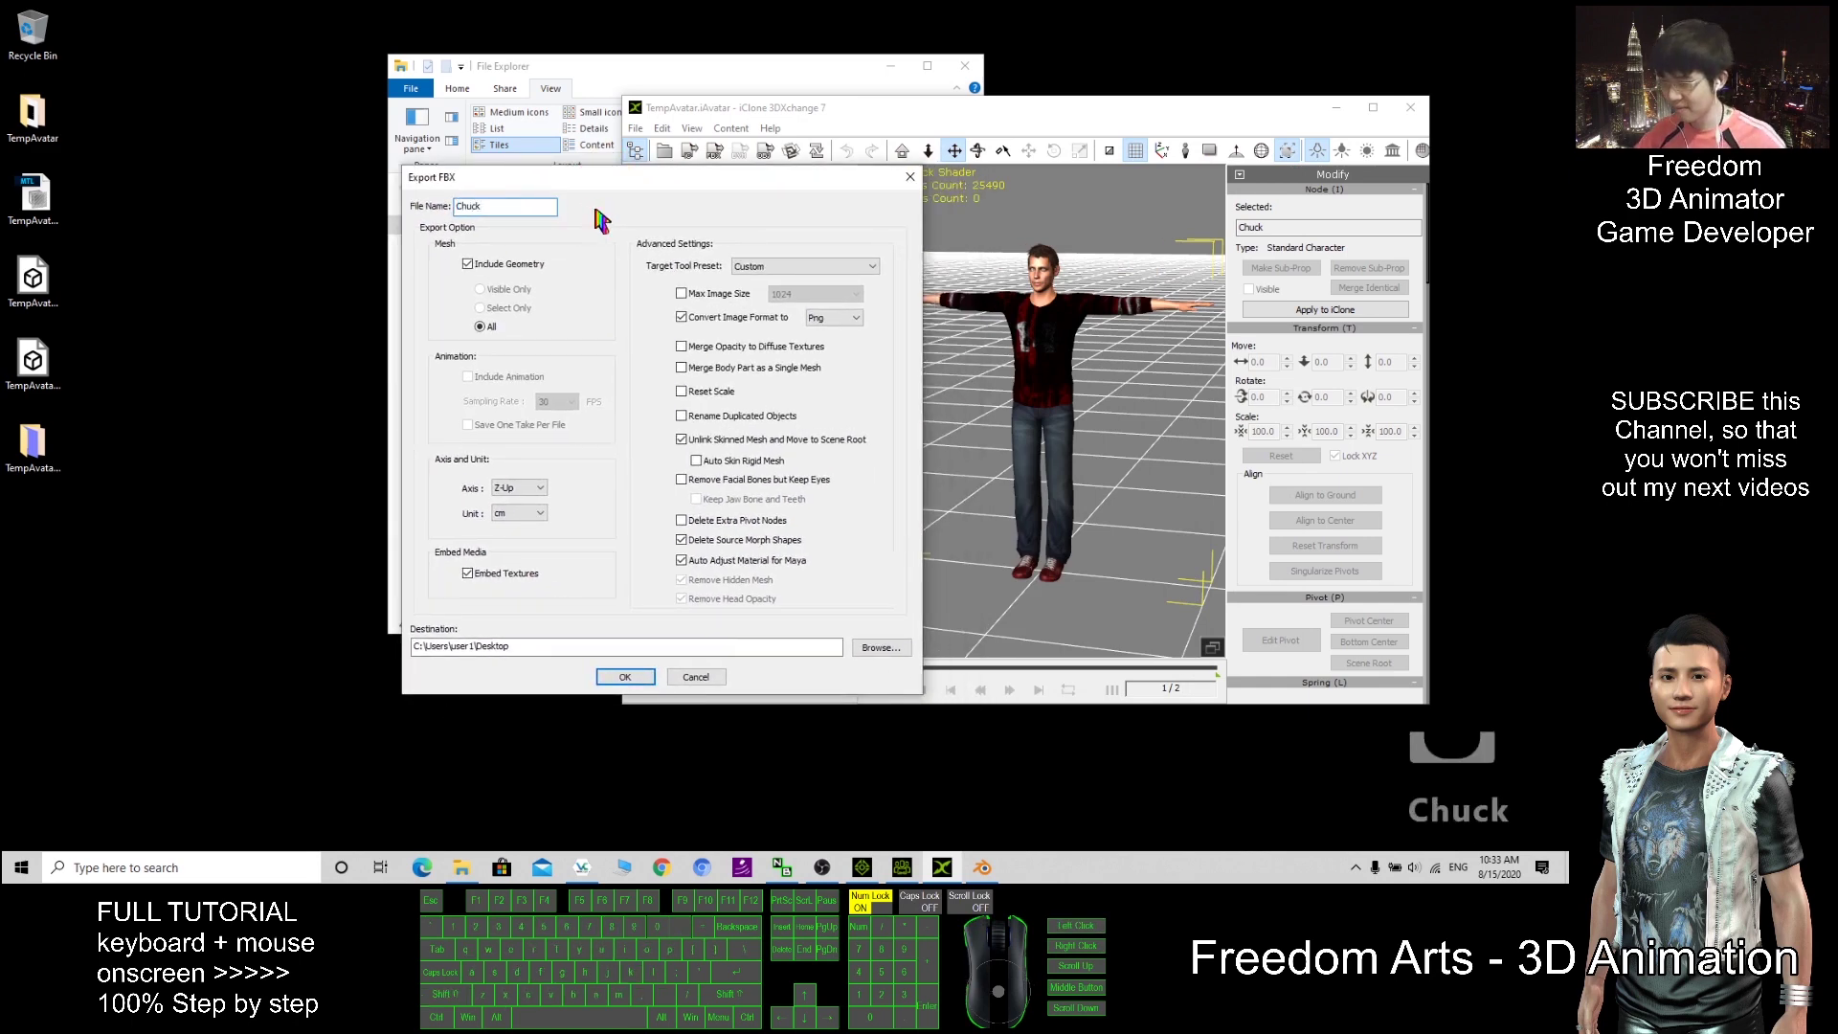
{"action": "left_click", "coordinate": [624, 677]}
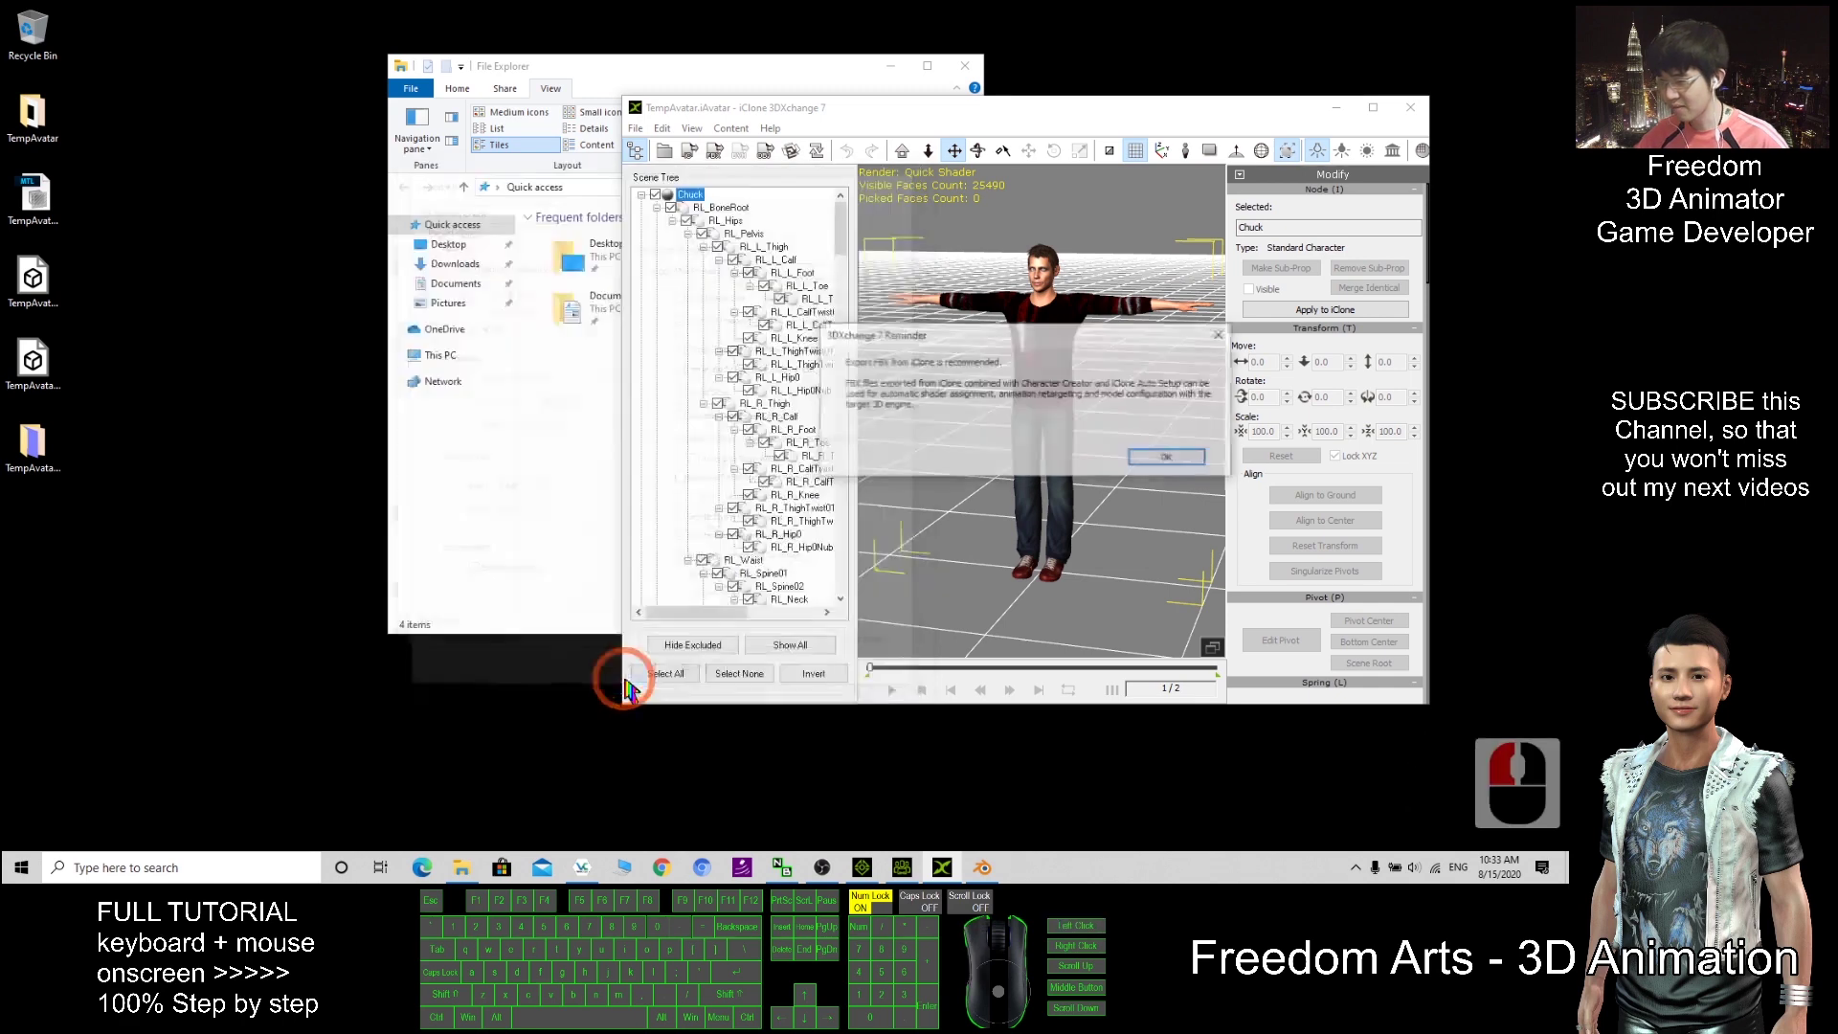
{"action": "left_click", "coordinate": [1193, 462]}
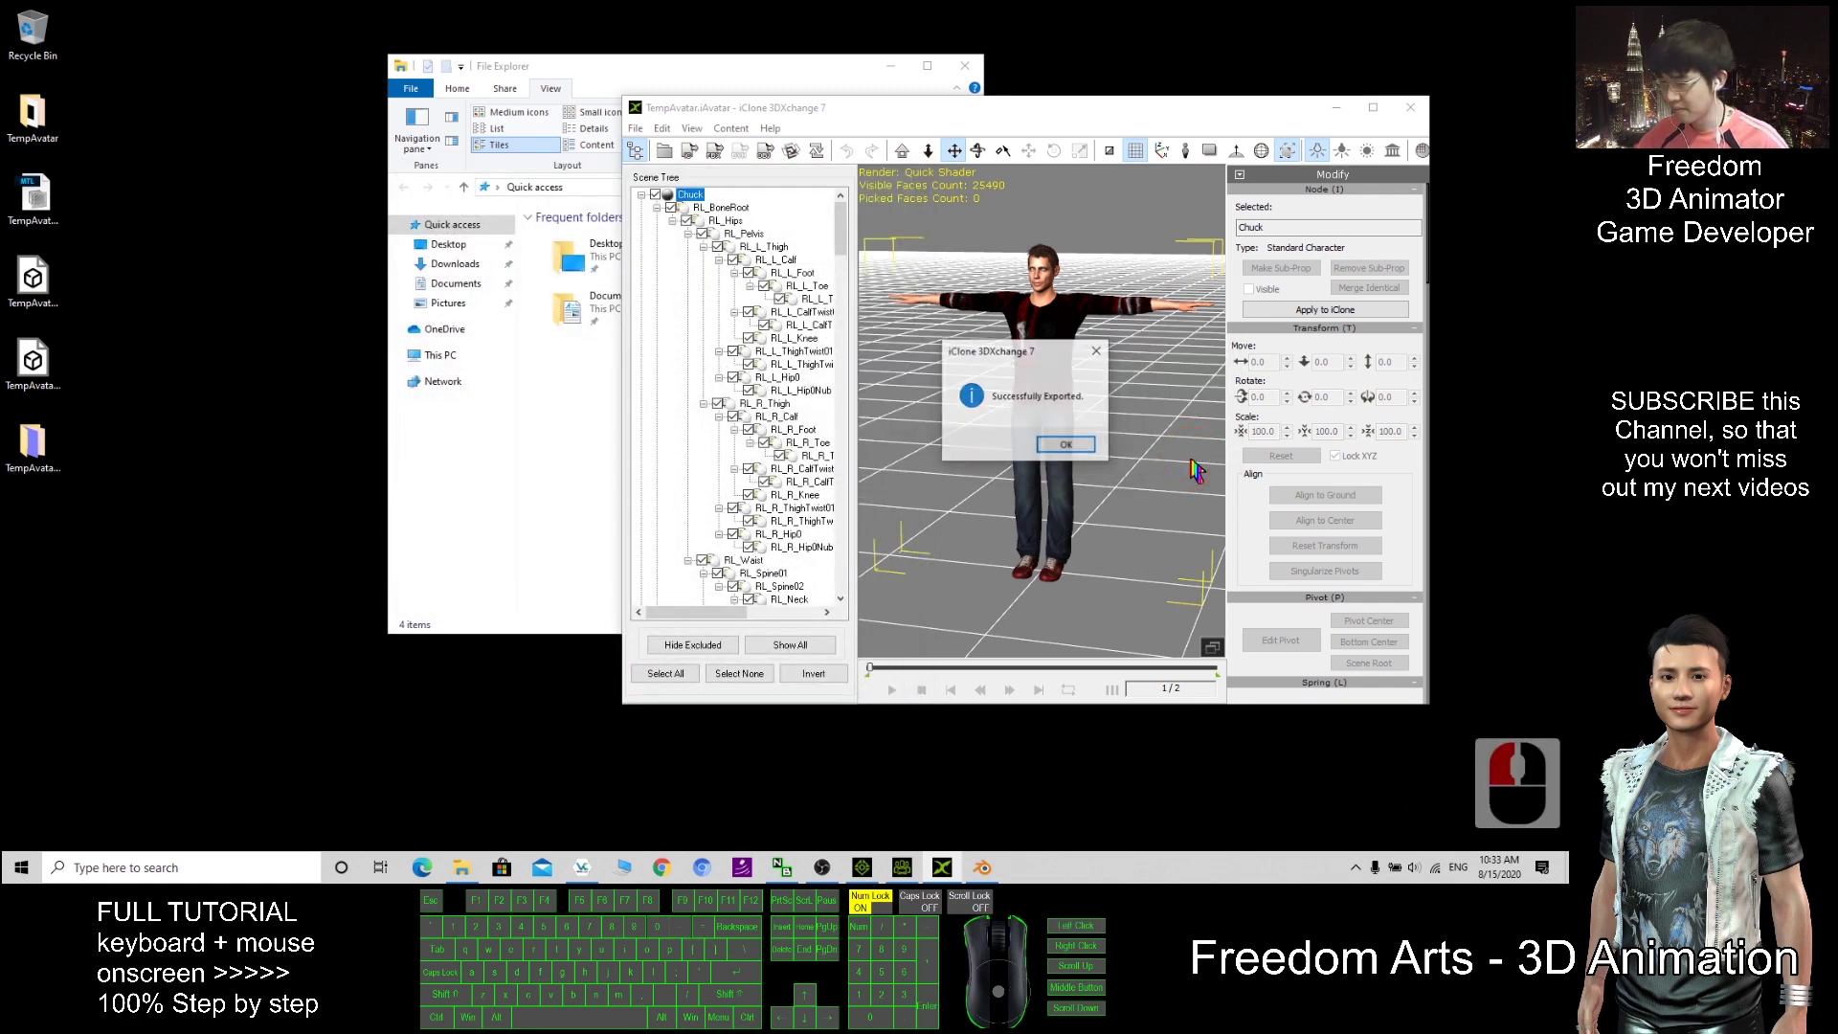
{"action": "left_click", "coordinate": [1060, 446]}
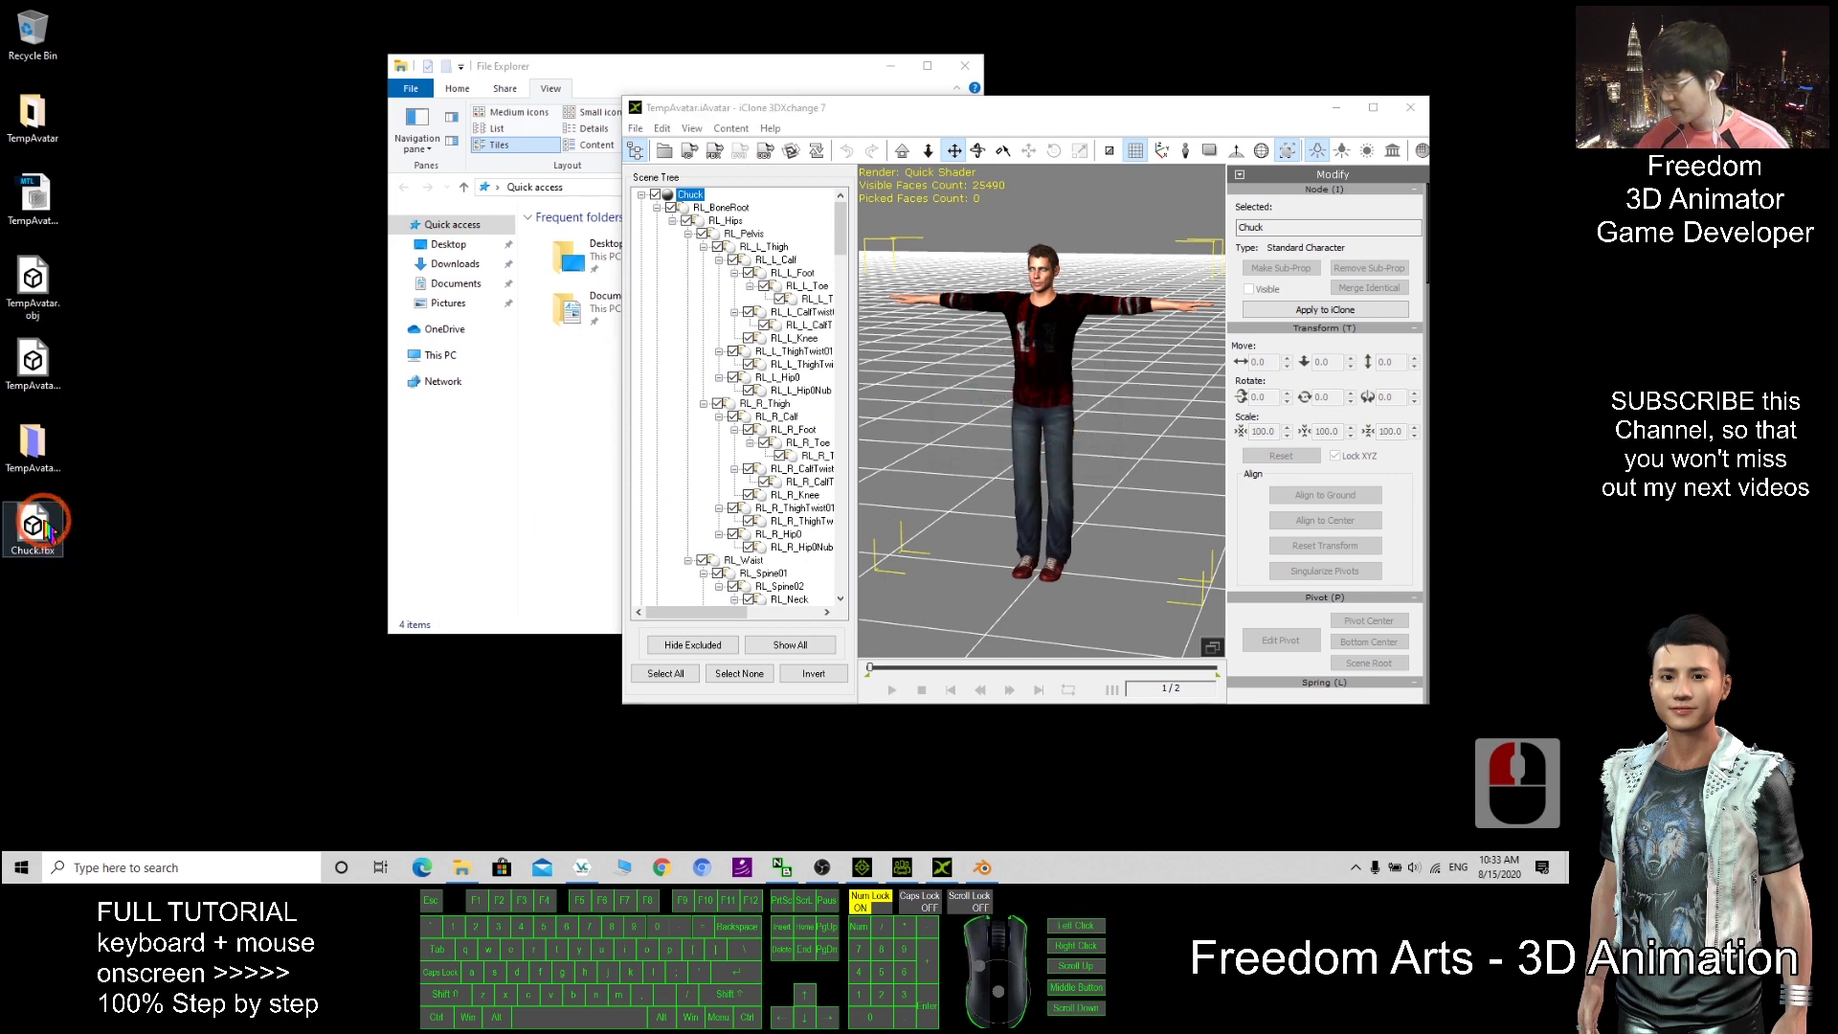
Step: Switch to Blender and delete the tapered box from the scene in Object Mode
{"action": "double_click", "coordinate": [33, 524]}
{"action": "left_click", "coordinate": [982, 867]}
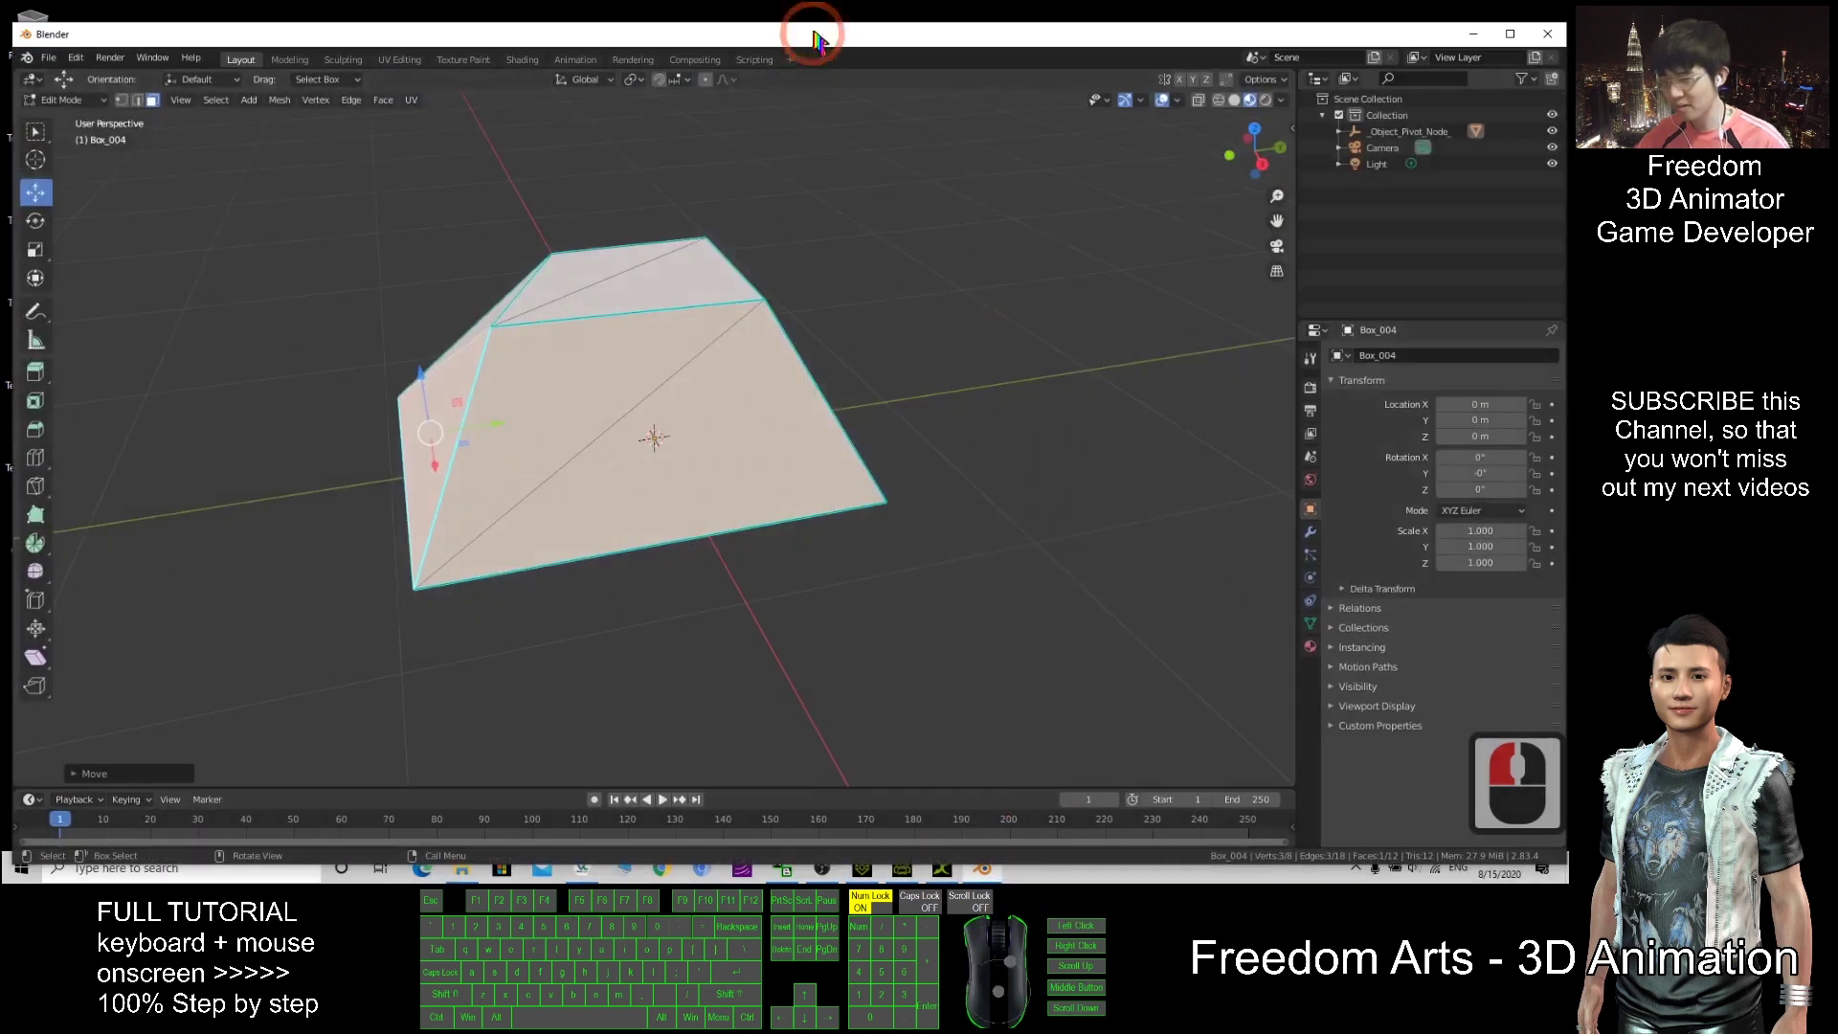
{"action": "left_click_drag", "start_coordinate": [818, 35], "coordinate": [1413, 70]}
{"action": "left_click", "coordinate": [1041, 456]}
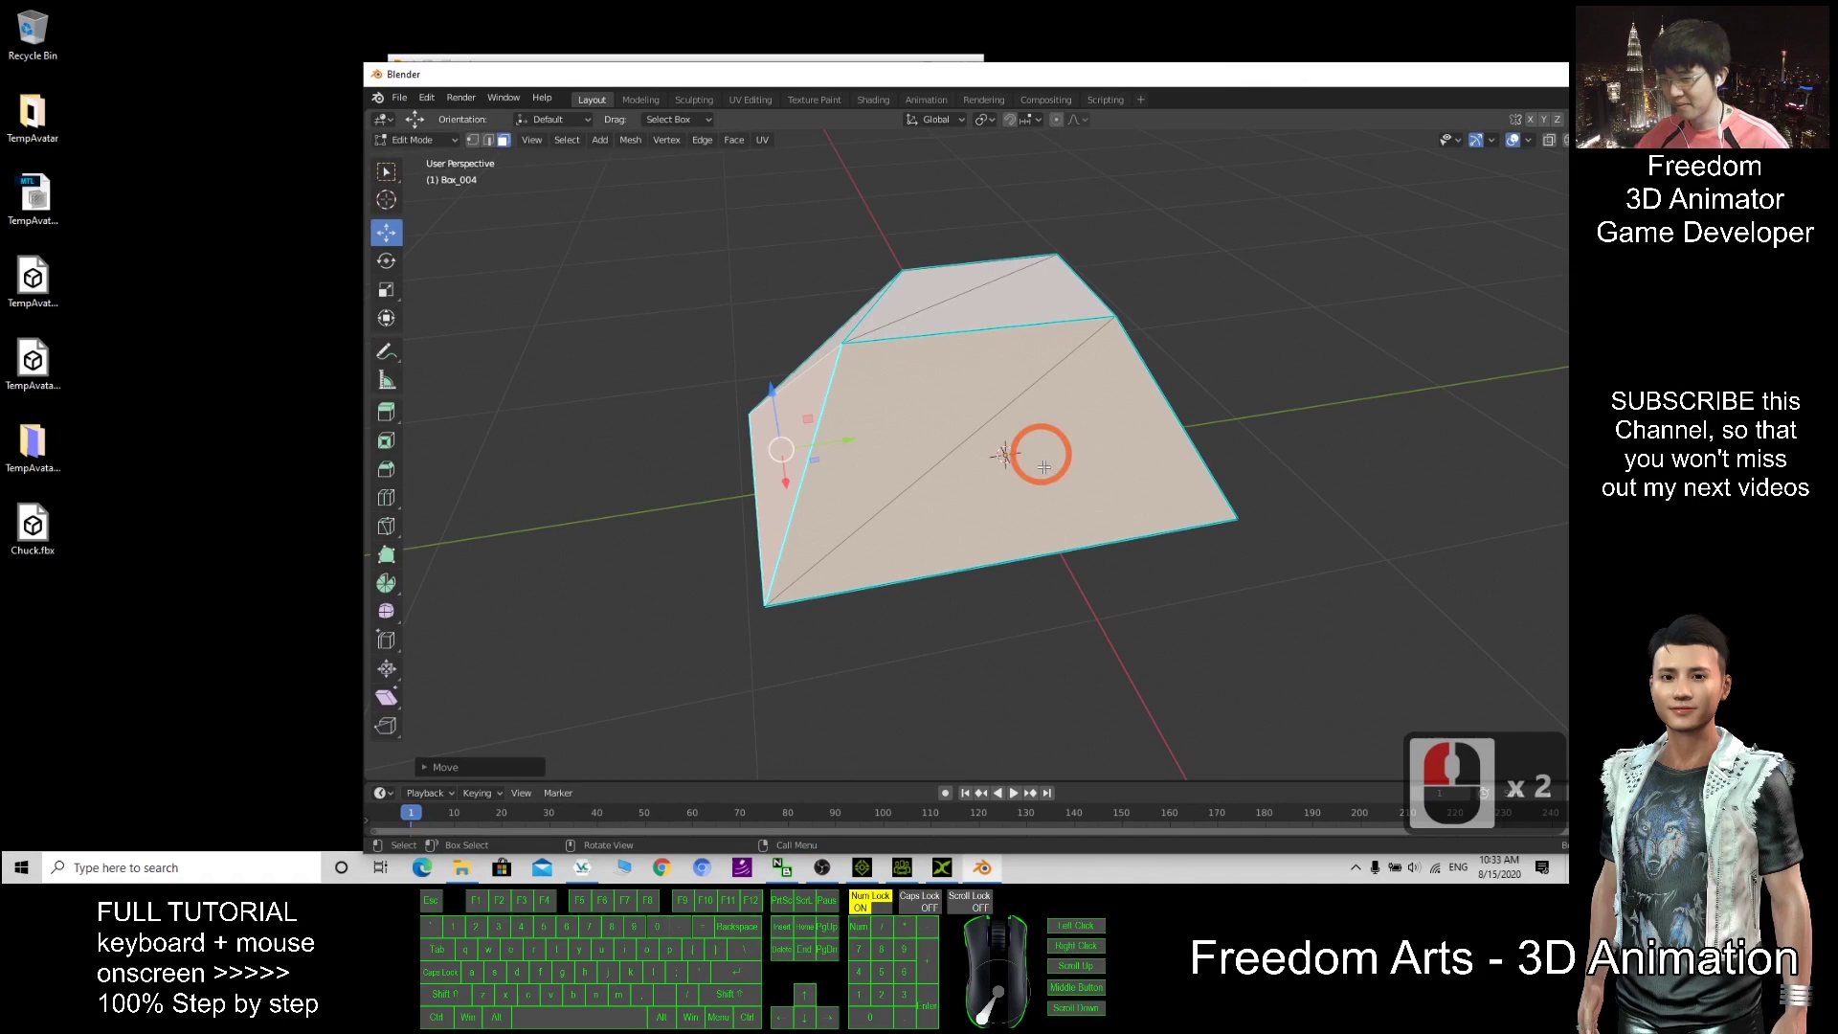
{"action": "left_click", "coordinate": [1066, 410]}
{"action": "left_click", "coordinate": [951, 381]}
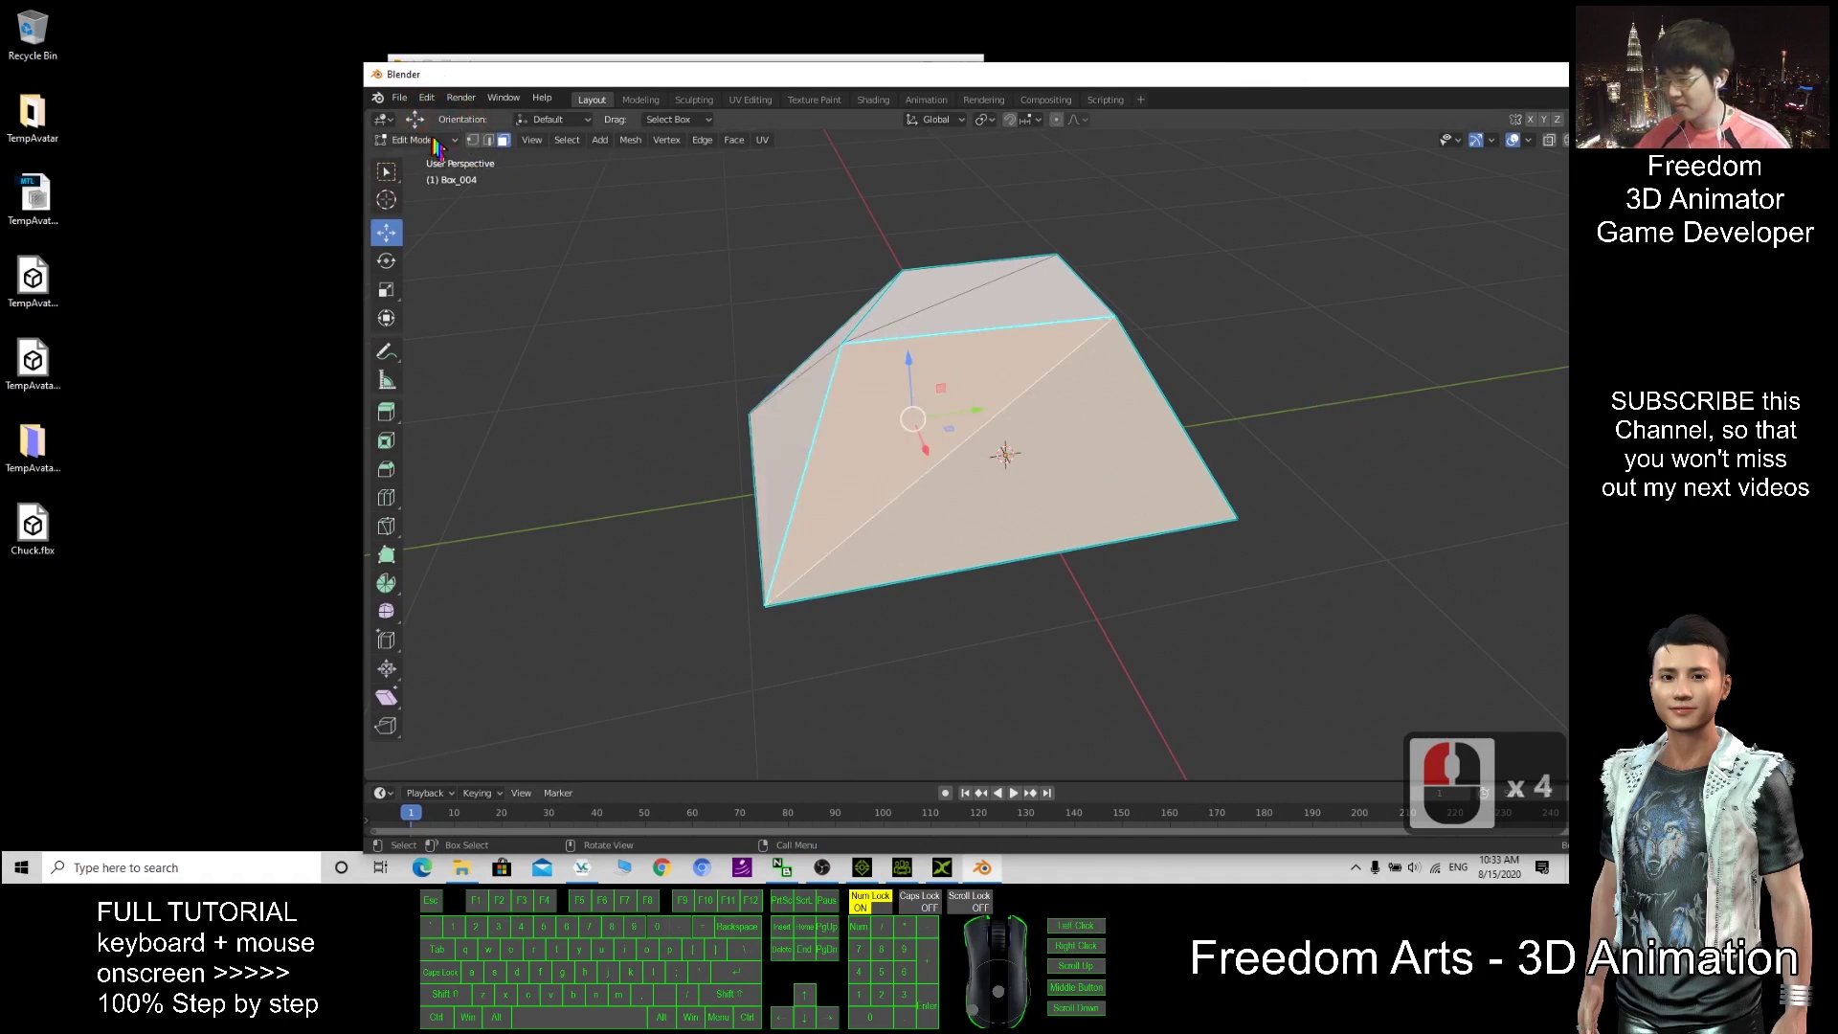
{"action": "left_click", "coordinate": [436, 145]}
{"action": "left_click", "coordinate": [417, 163]}
{"action": "left_click", "coordinate": [1177, 217]}
{"action": "left_click", "coordinate": [1013, 382]}
{"action": "key", "text": "Delete"}
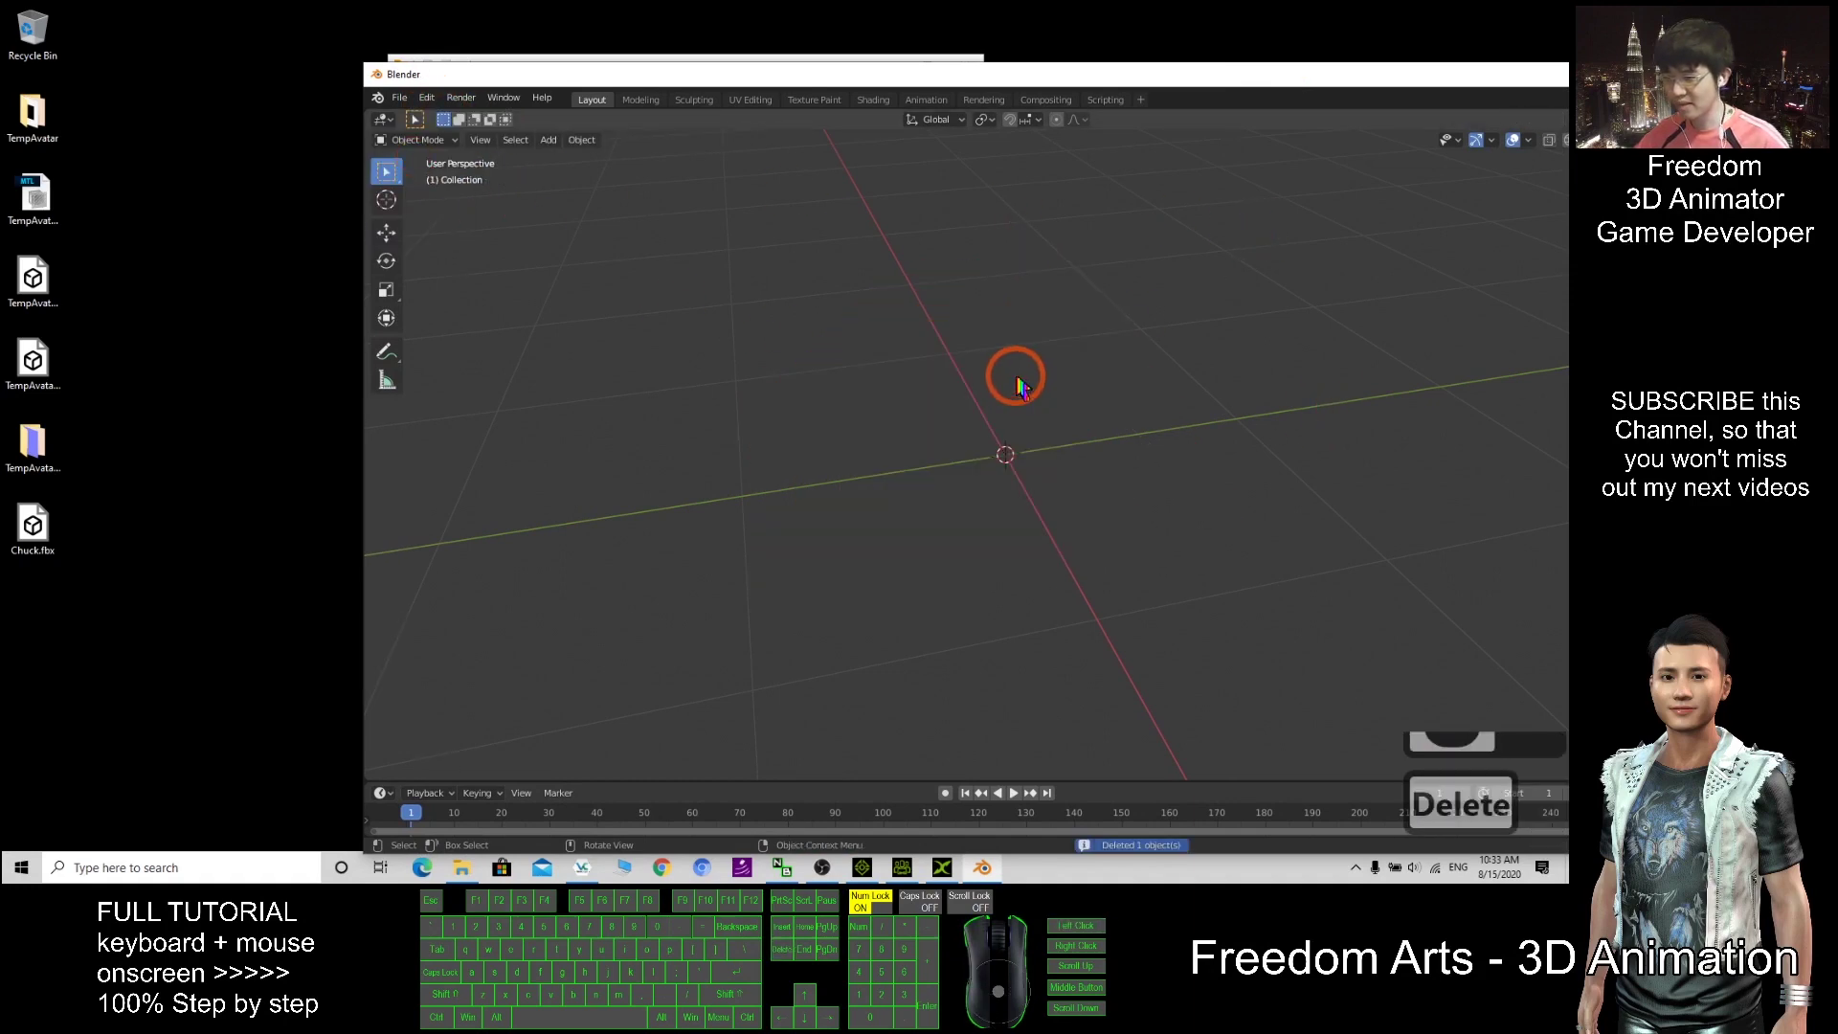
Step: Import the Chuck.fbx file from the desktop into the scene
{"action": "left_click", "coordinate": [400, 98]}
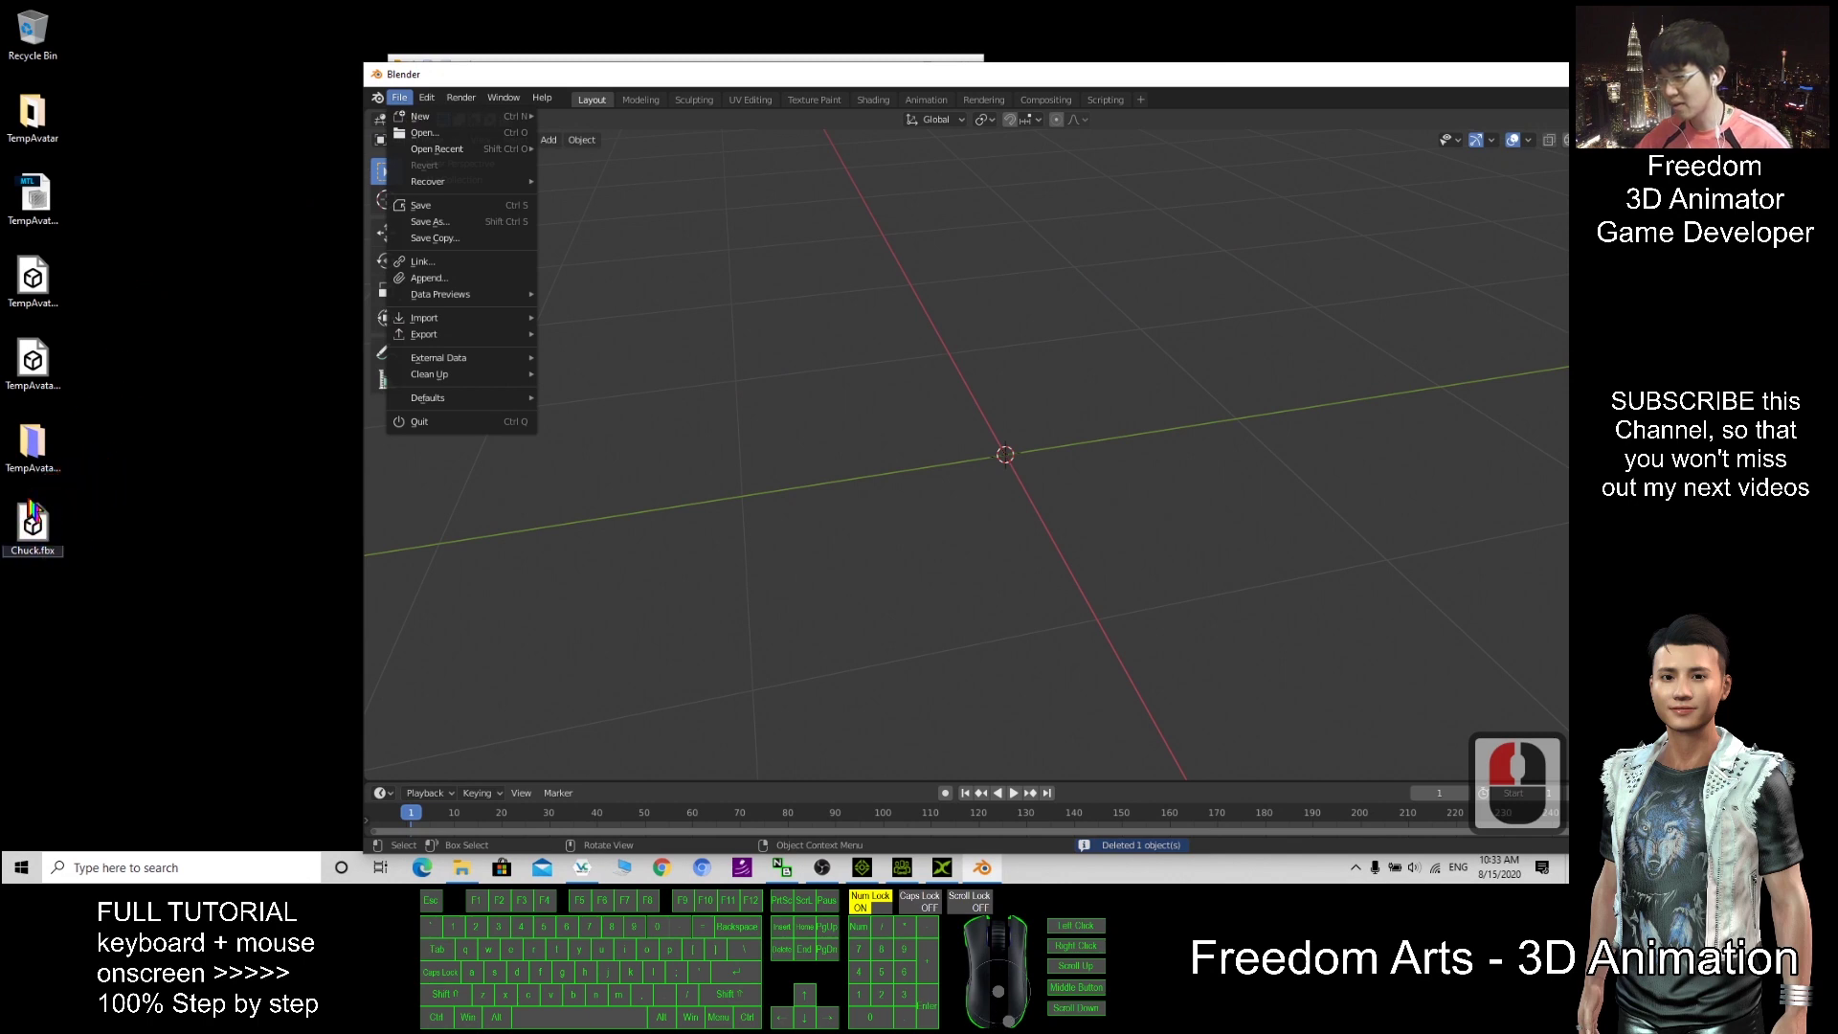
{"action": "left_click", "coordinate": [416, 317]}
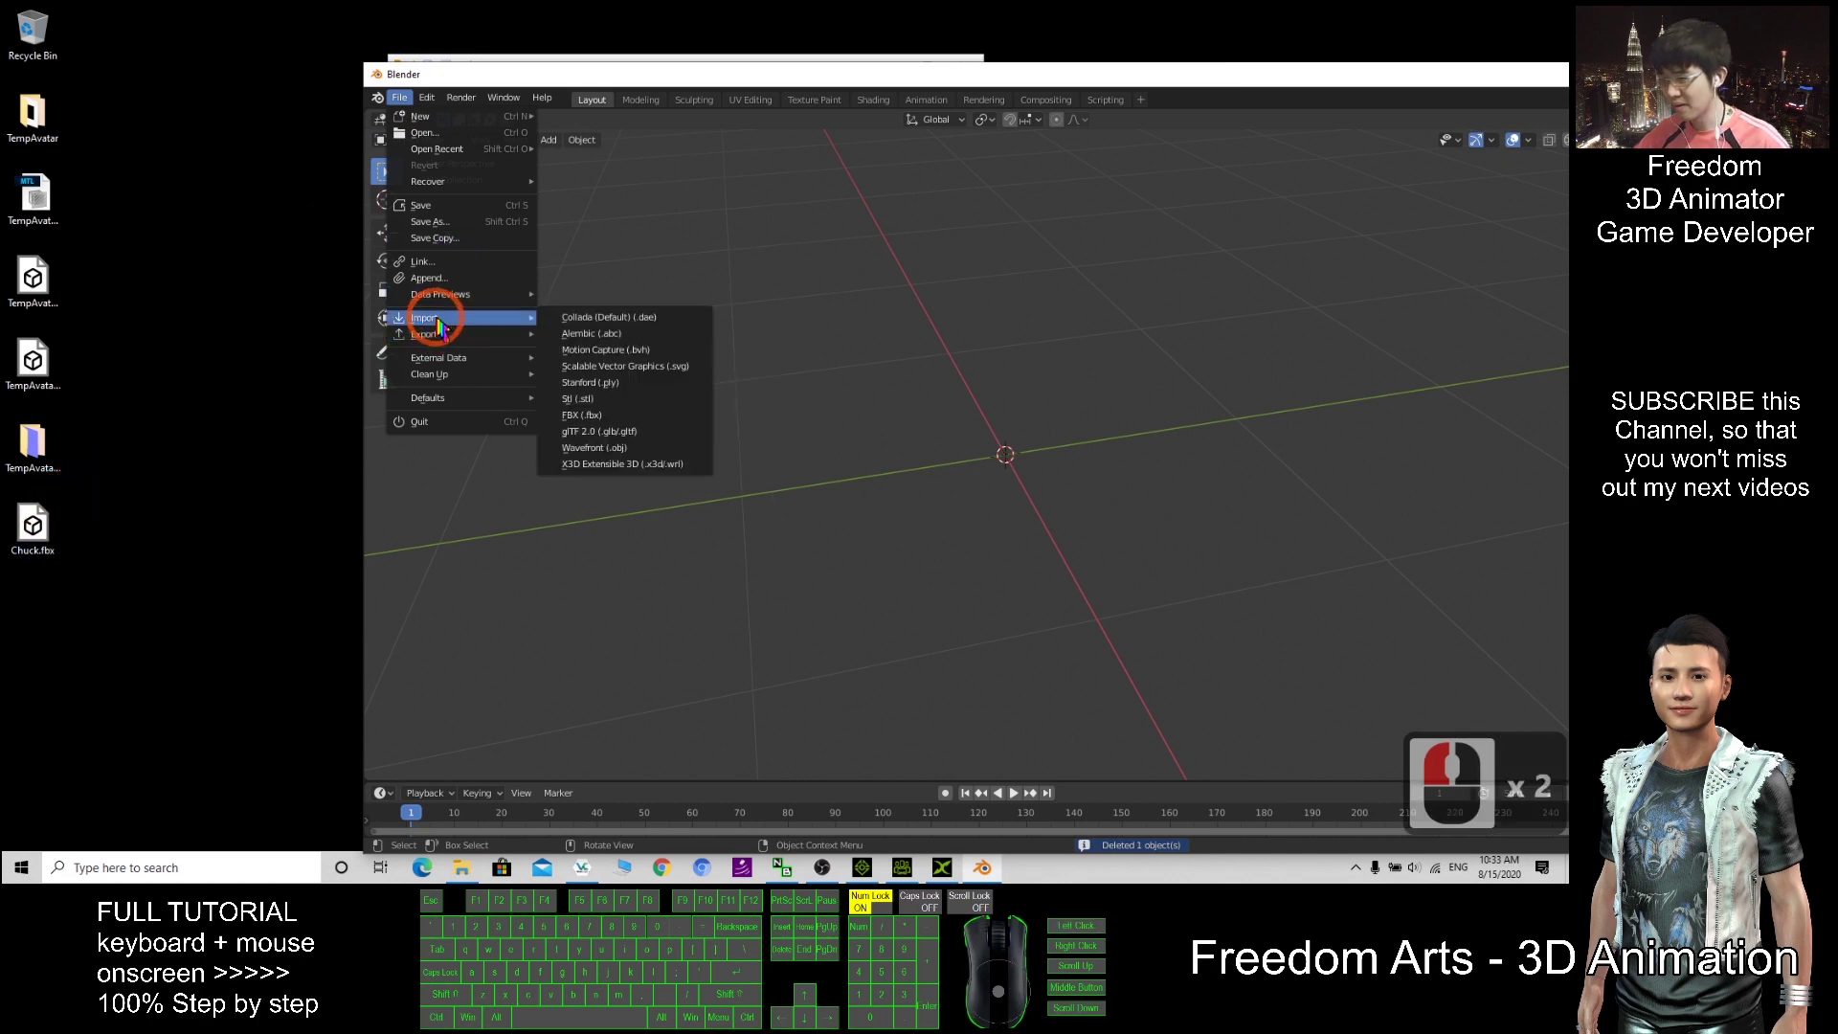
{"action": "left_click", "coordinate": [585, 417]}
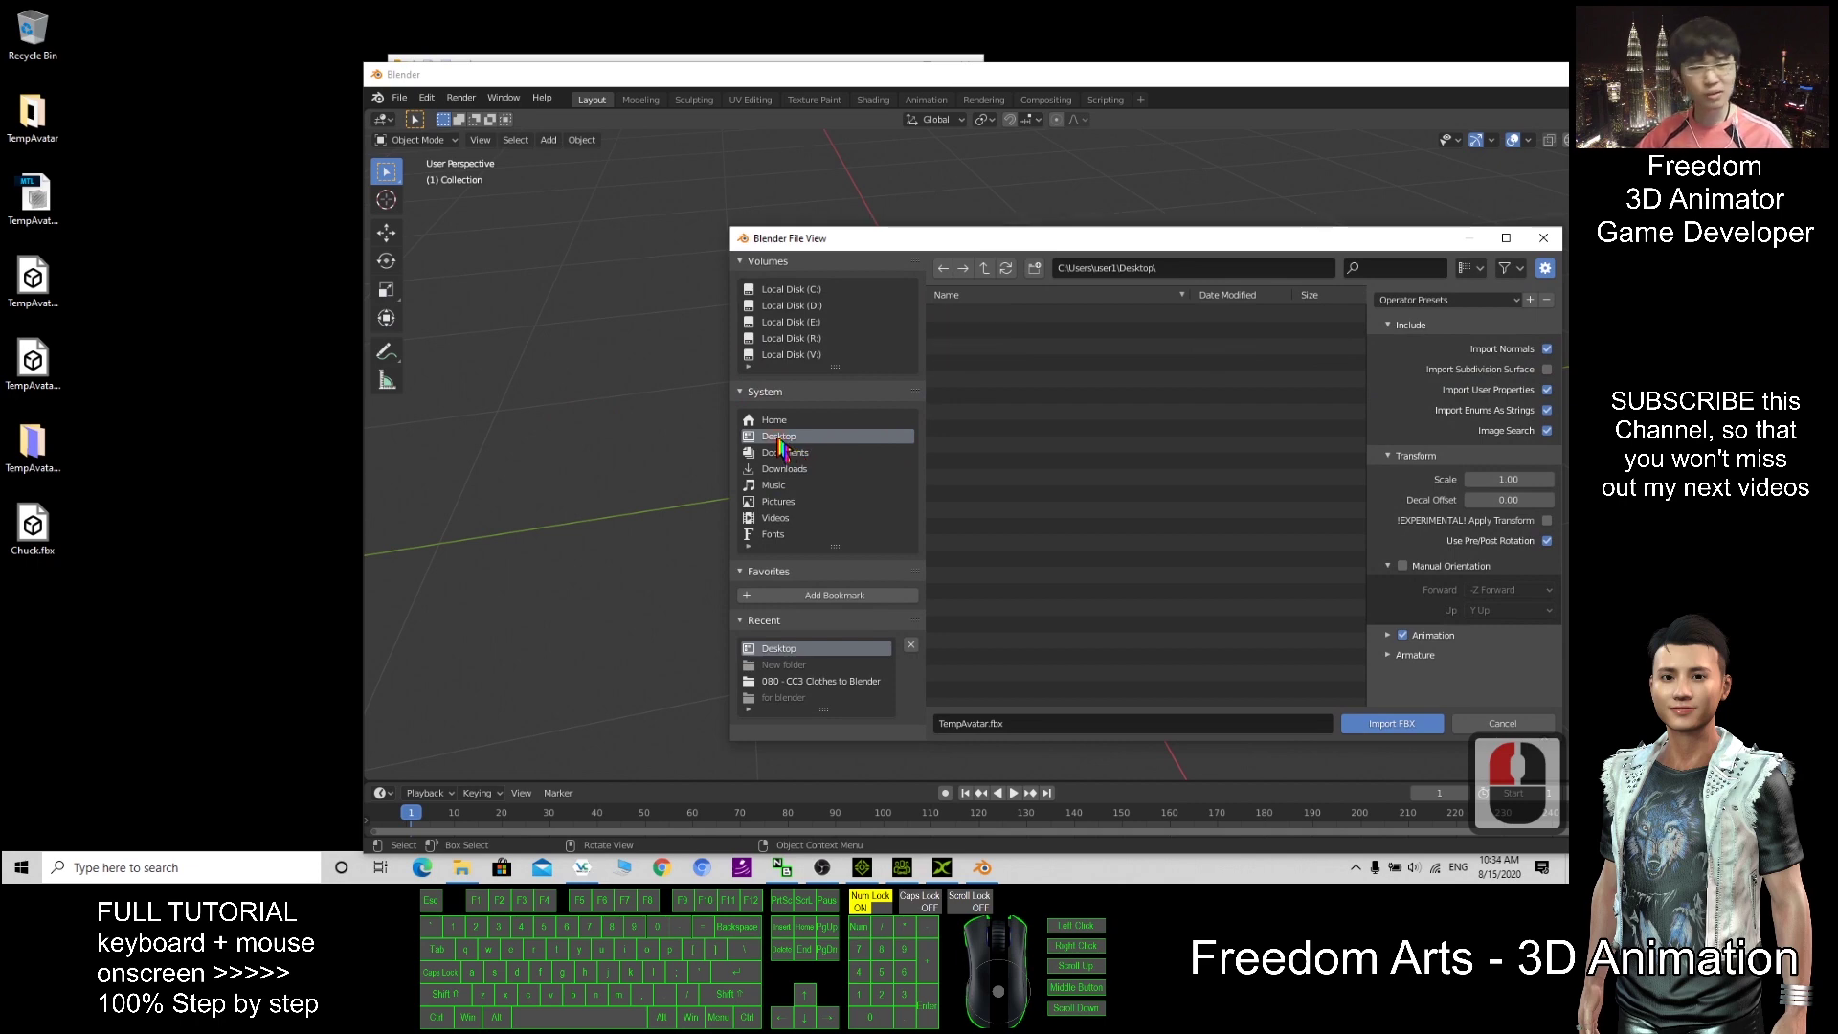
{"action": "double_click", "coordinate": [960, 347]}
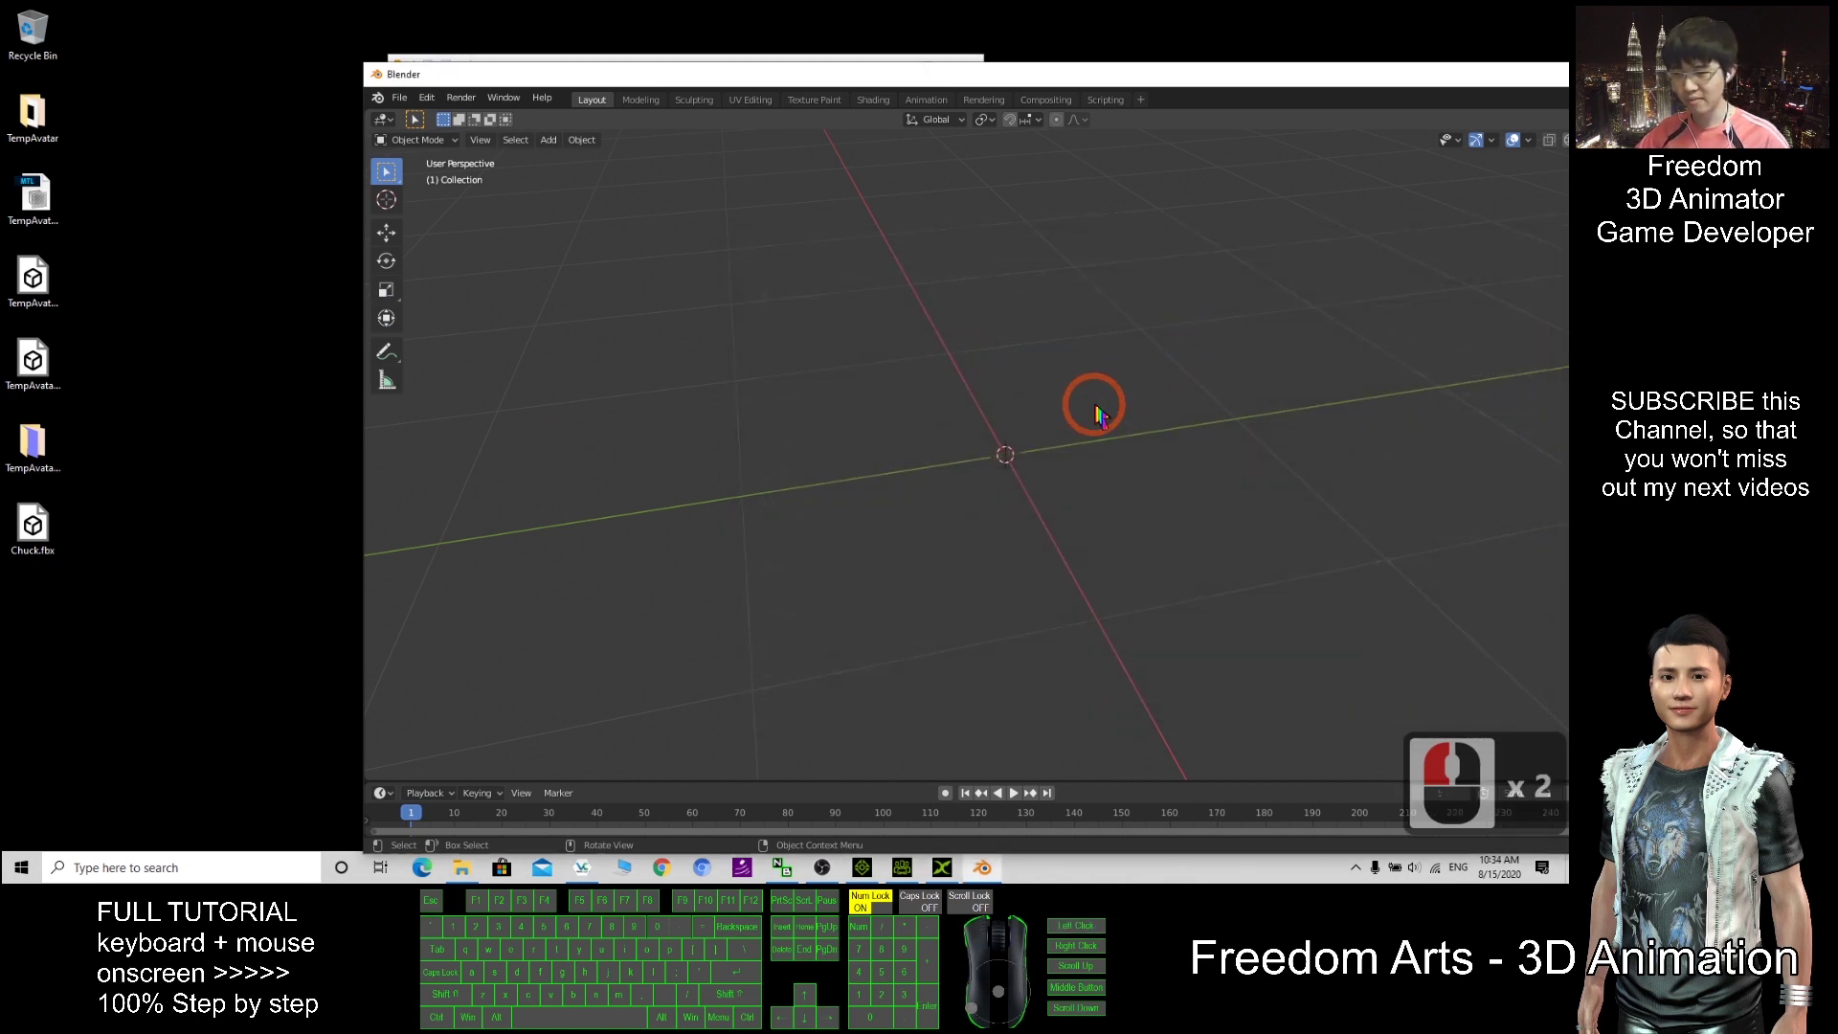
Step: Examine the imported character and its armature up close from different angles
{"action": "scroll", "coordinate": [1093, 407], "scroll_direction": "down", "scroll_amount": 8}
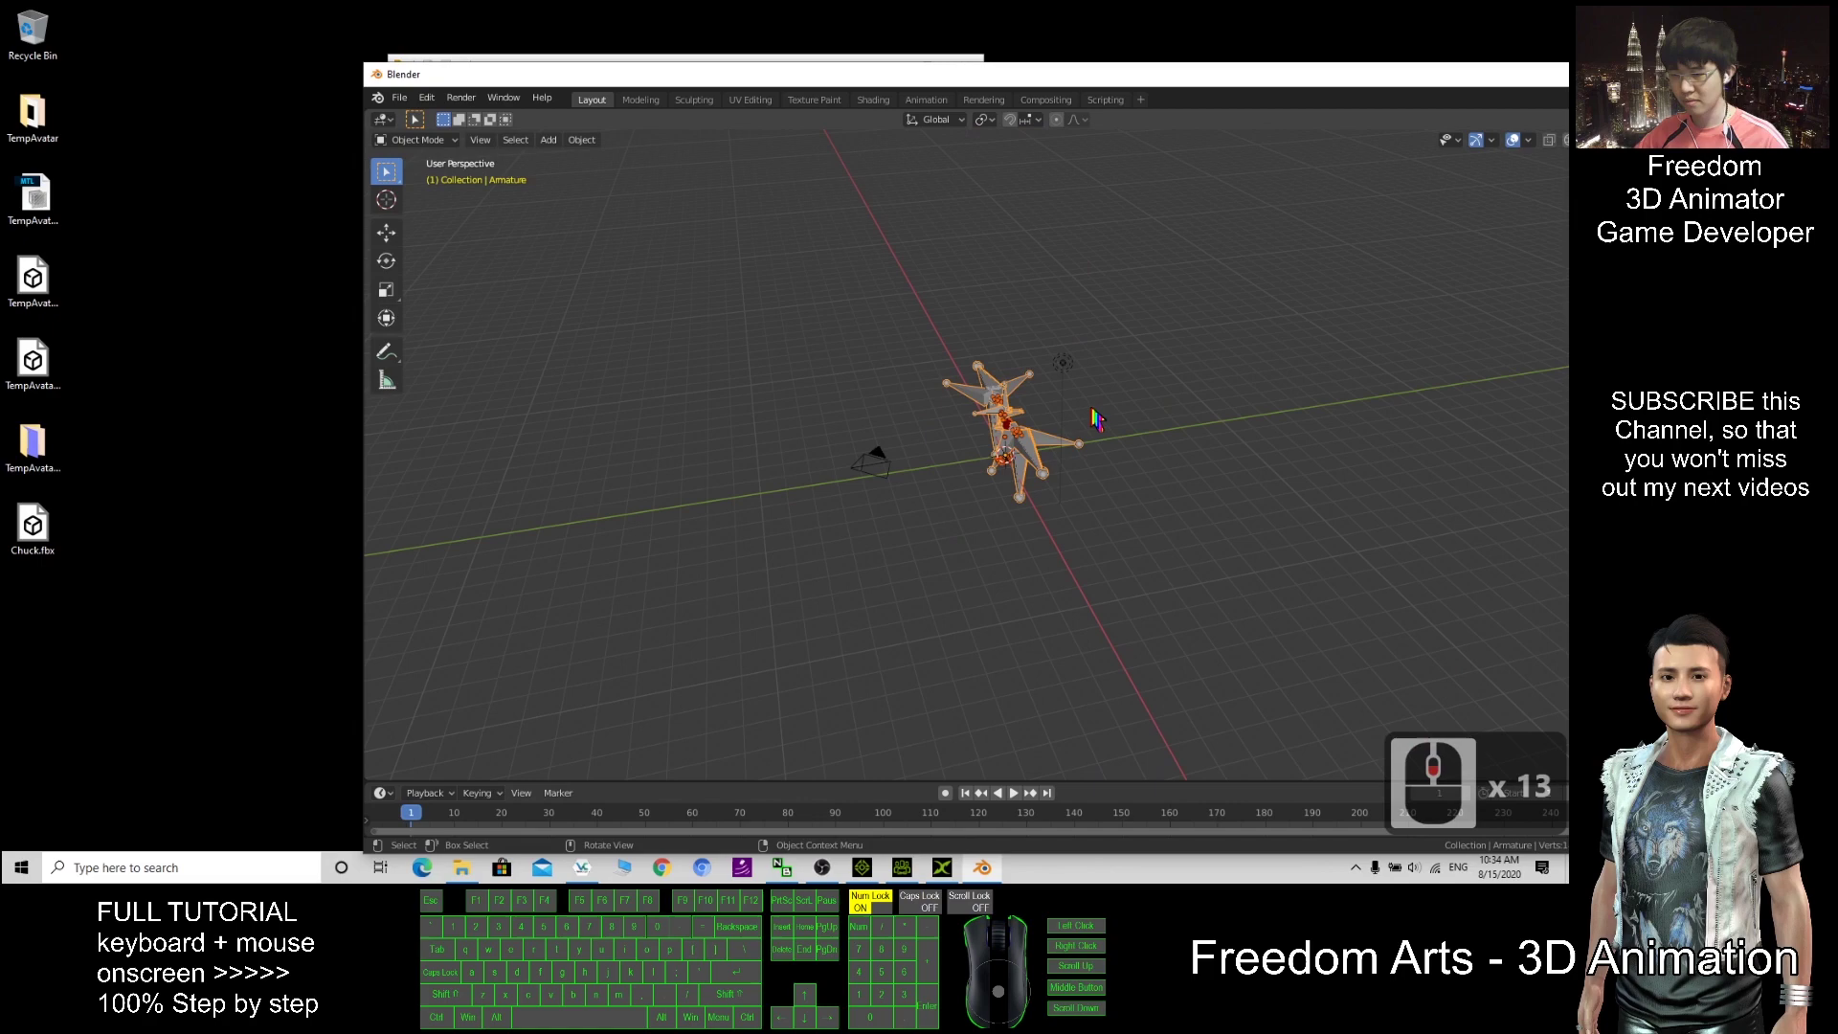
{"action": "scroll", "coordinate": [1090, 409], "scroll_direction": "up", "scroll_amount": 8}
{"action": "middle_click_drag", "start_coordinate": [965, 446], "coordinate": [756, 534], "text": "shift"}
{"action": "left_click", "coordinate": [1050, 494]}
{"action": "left_click", "coordinate": [1217, 451]}
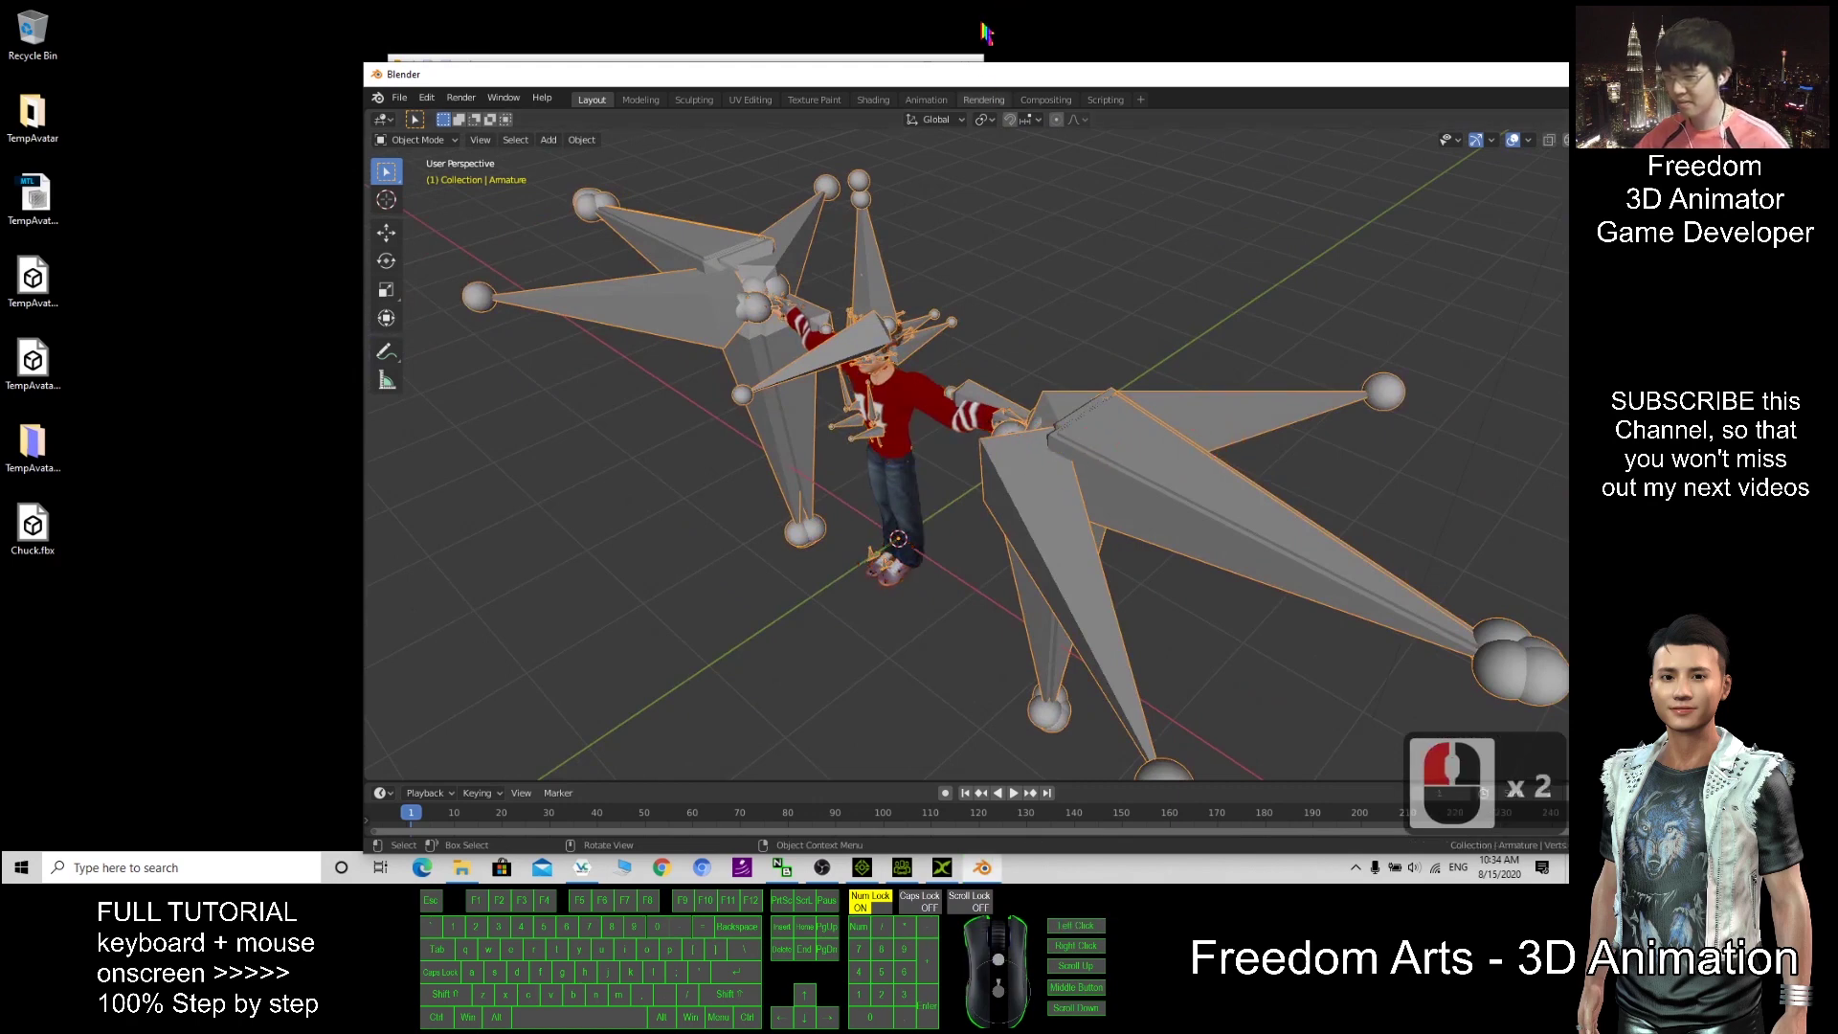
{"action": "scroll", "coordinate": [919, 274], "scroll_direction": "up", "scroll_amount": 3}
{"action": "middle_click_drag", "start_coordinate": [893, 386], "coordinate": [778, 192]}
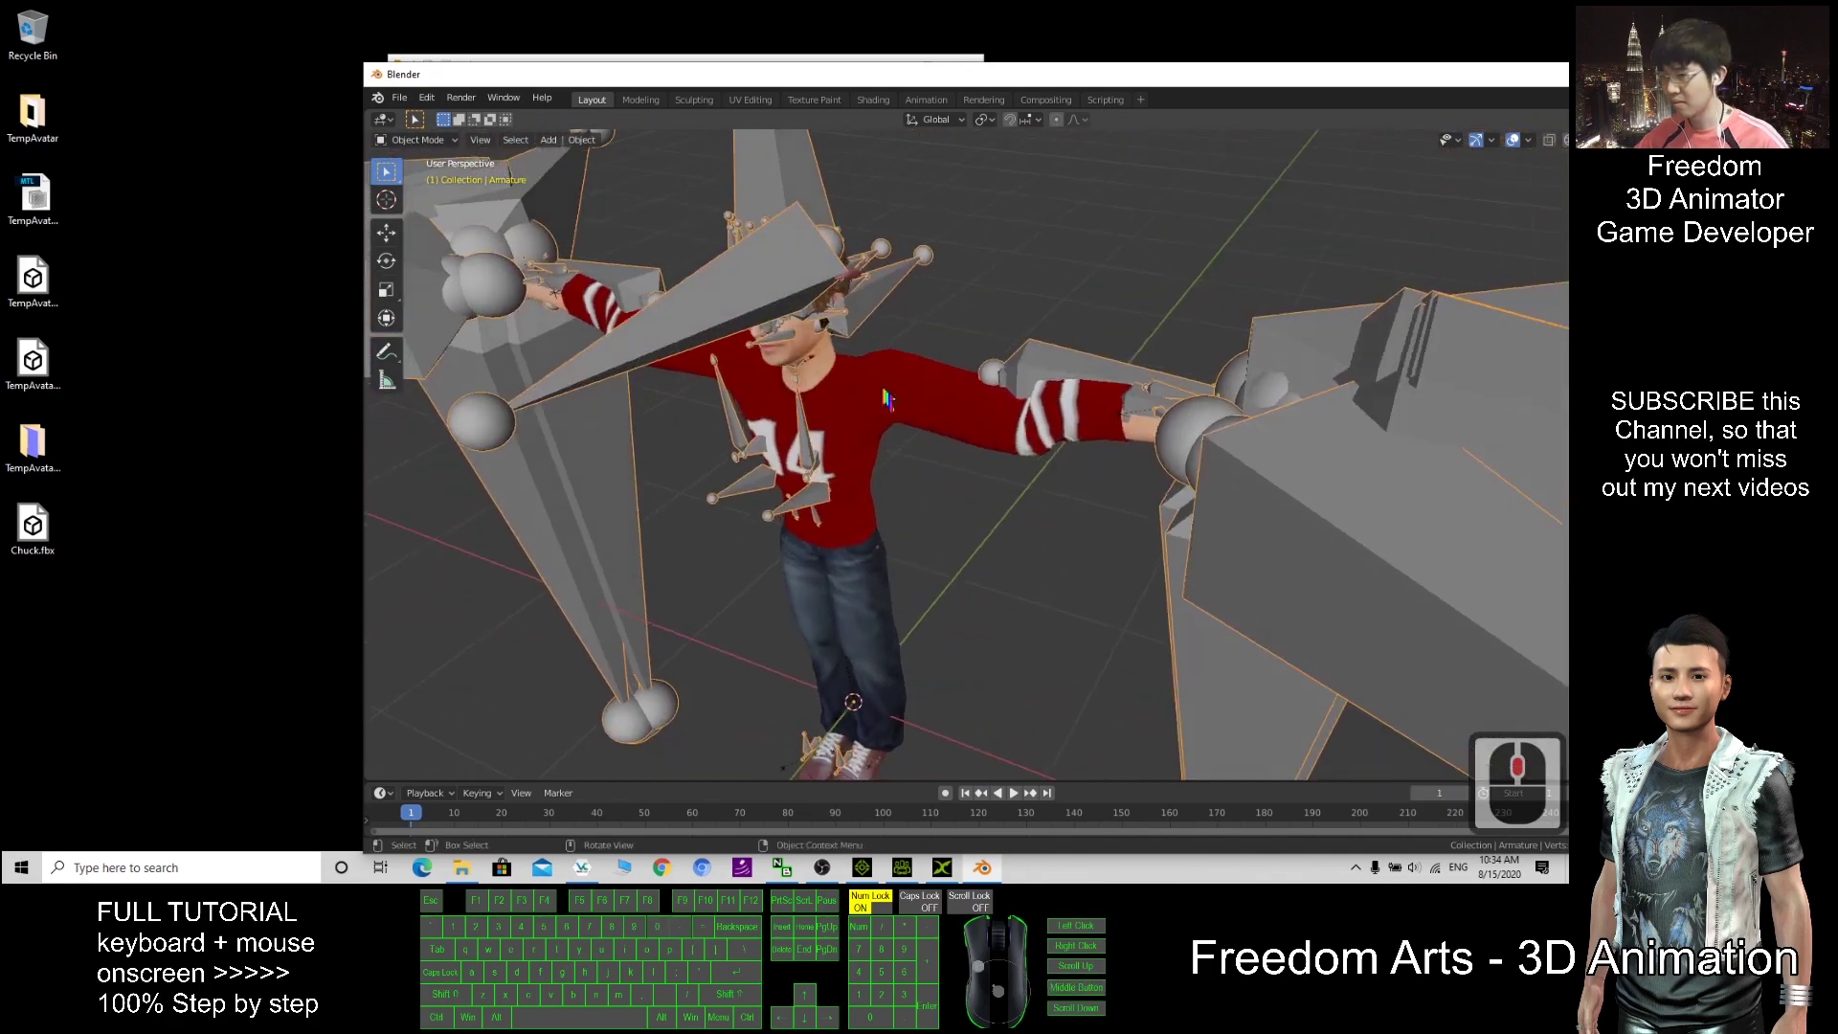
Step: Maximize the Blender window and inspect the UV layout of the Part_Upper sweater mesh in the UV Editing workspace
{"action": "left_click", "coordinate": [747, 99]}
{"action": "left_click_drag", "start_coordinate": [1329, 74], "coordinate": [1130, 4]}
{"action": "left_click", "coordinate": [229, 33]}
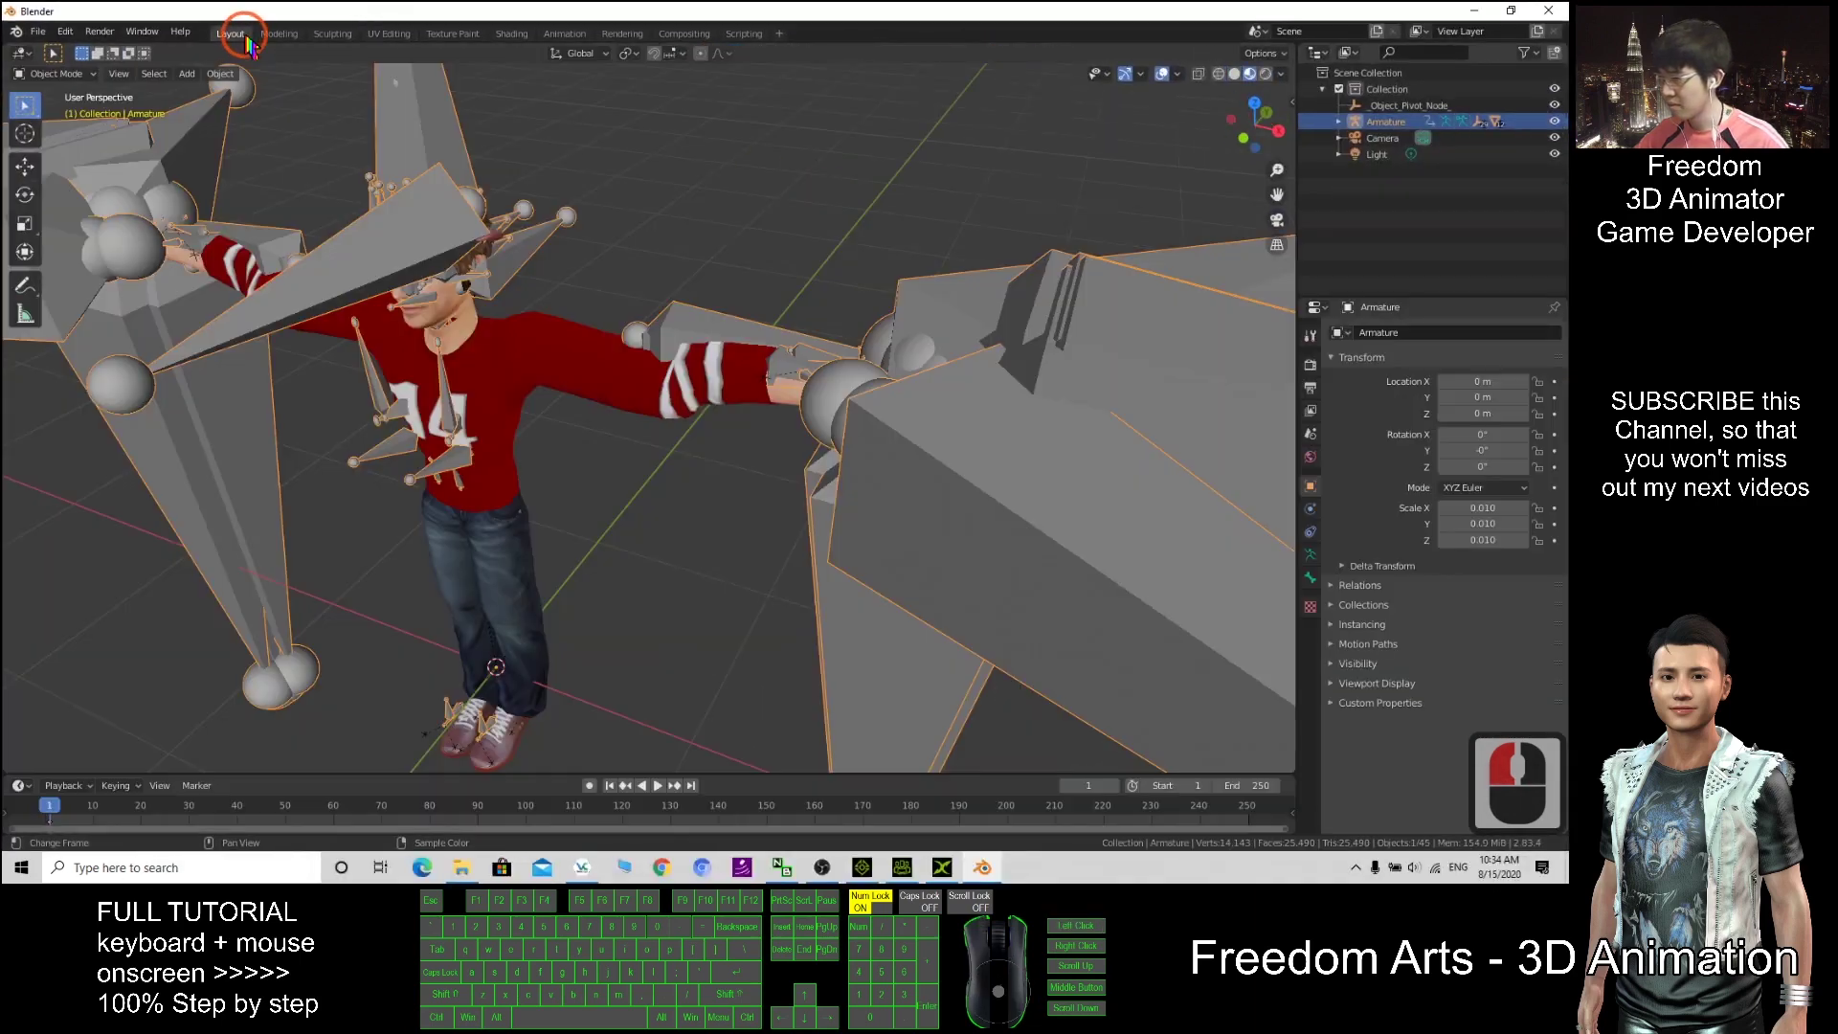
{"action": "left_click", "coordinate": [582, 398]}
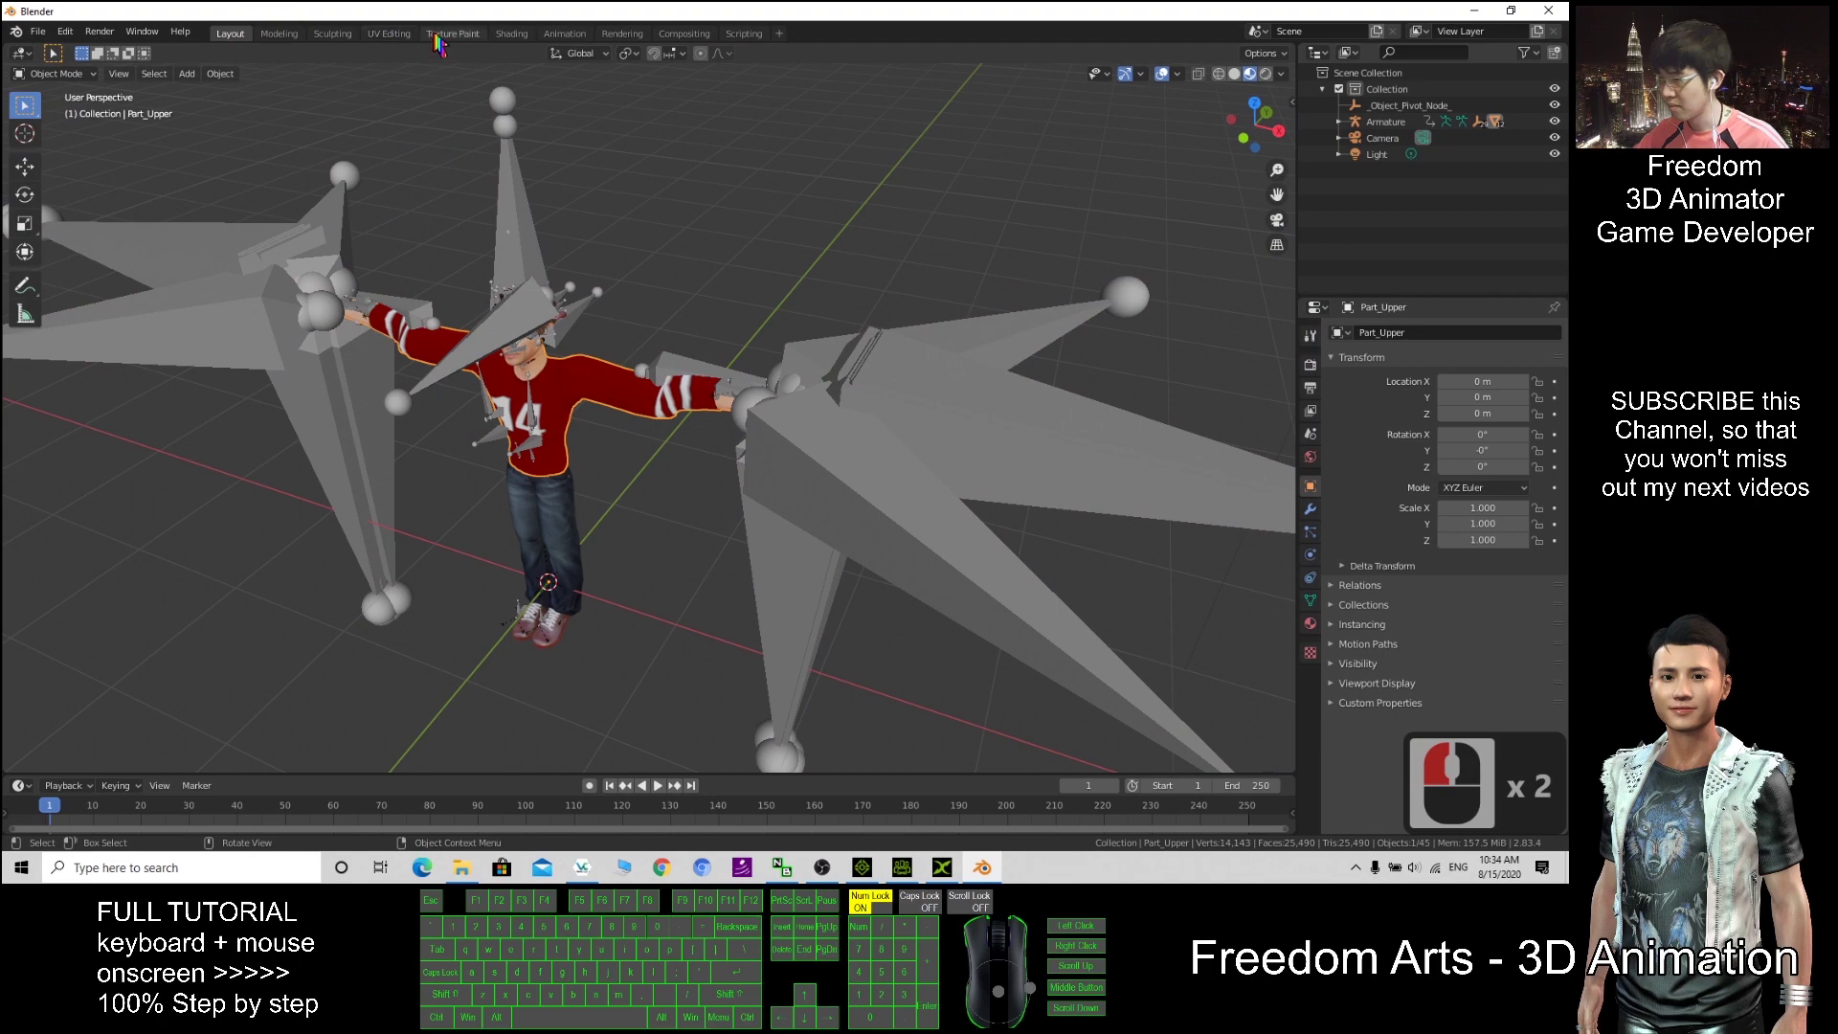
{"action": "left_click", "coordinate": [389, 34]}
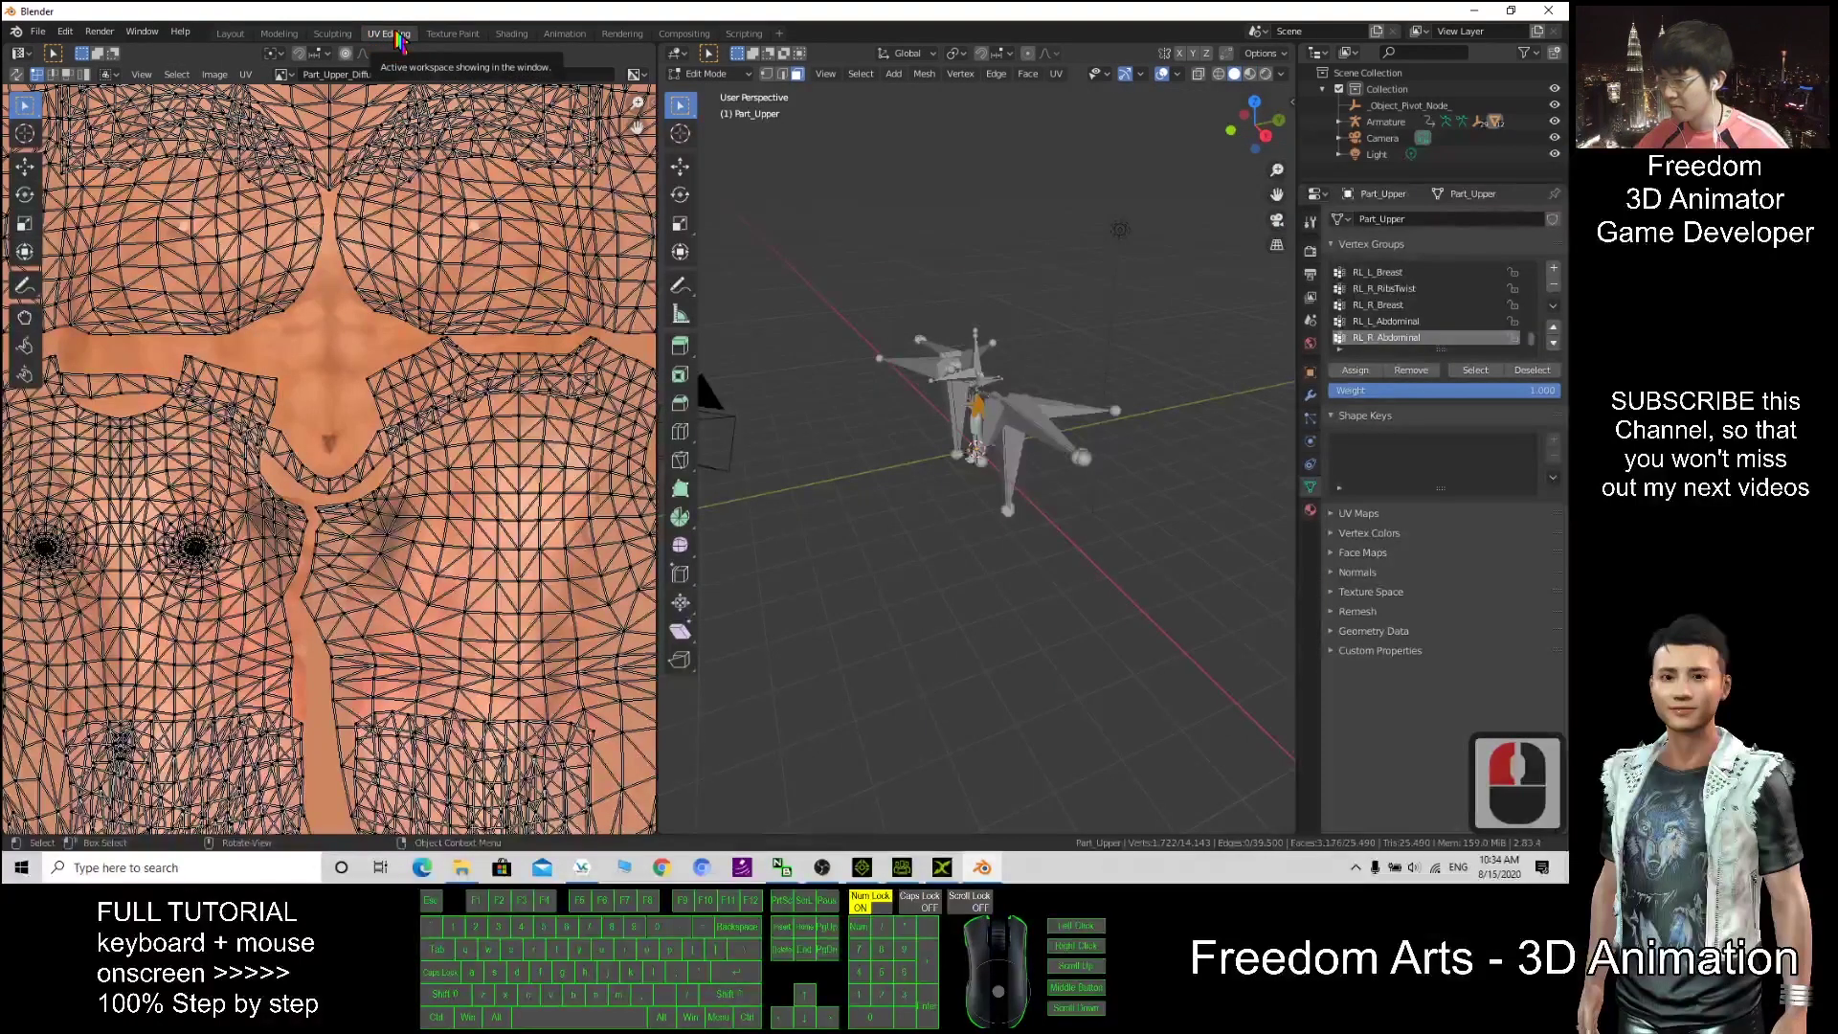
{"action": "left_click", "coordinate": [230, 34]}
Step: Try deleting the armature from the imported character
{"action": "scroll", "coordinate": [440, 201], "scroll_direction": "up", "scroll_amount": 2}
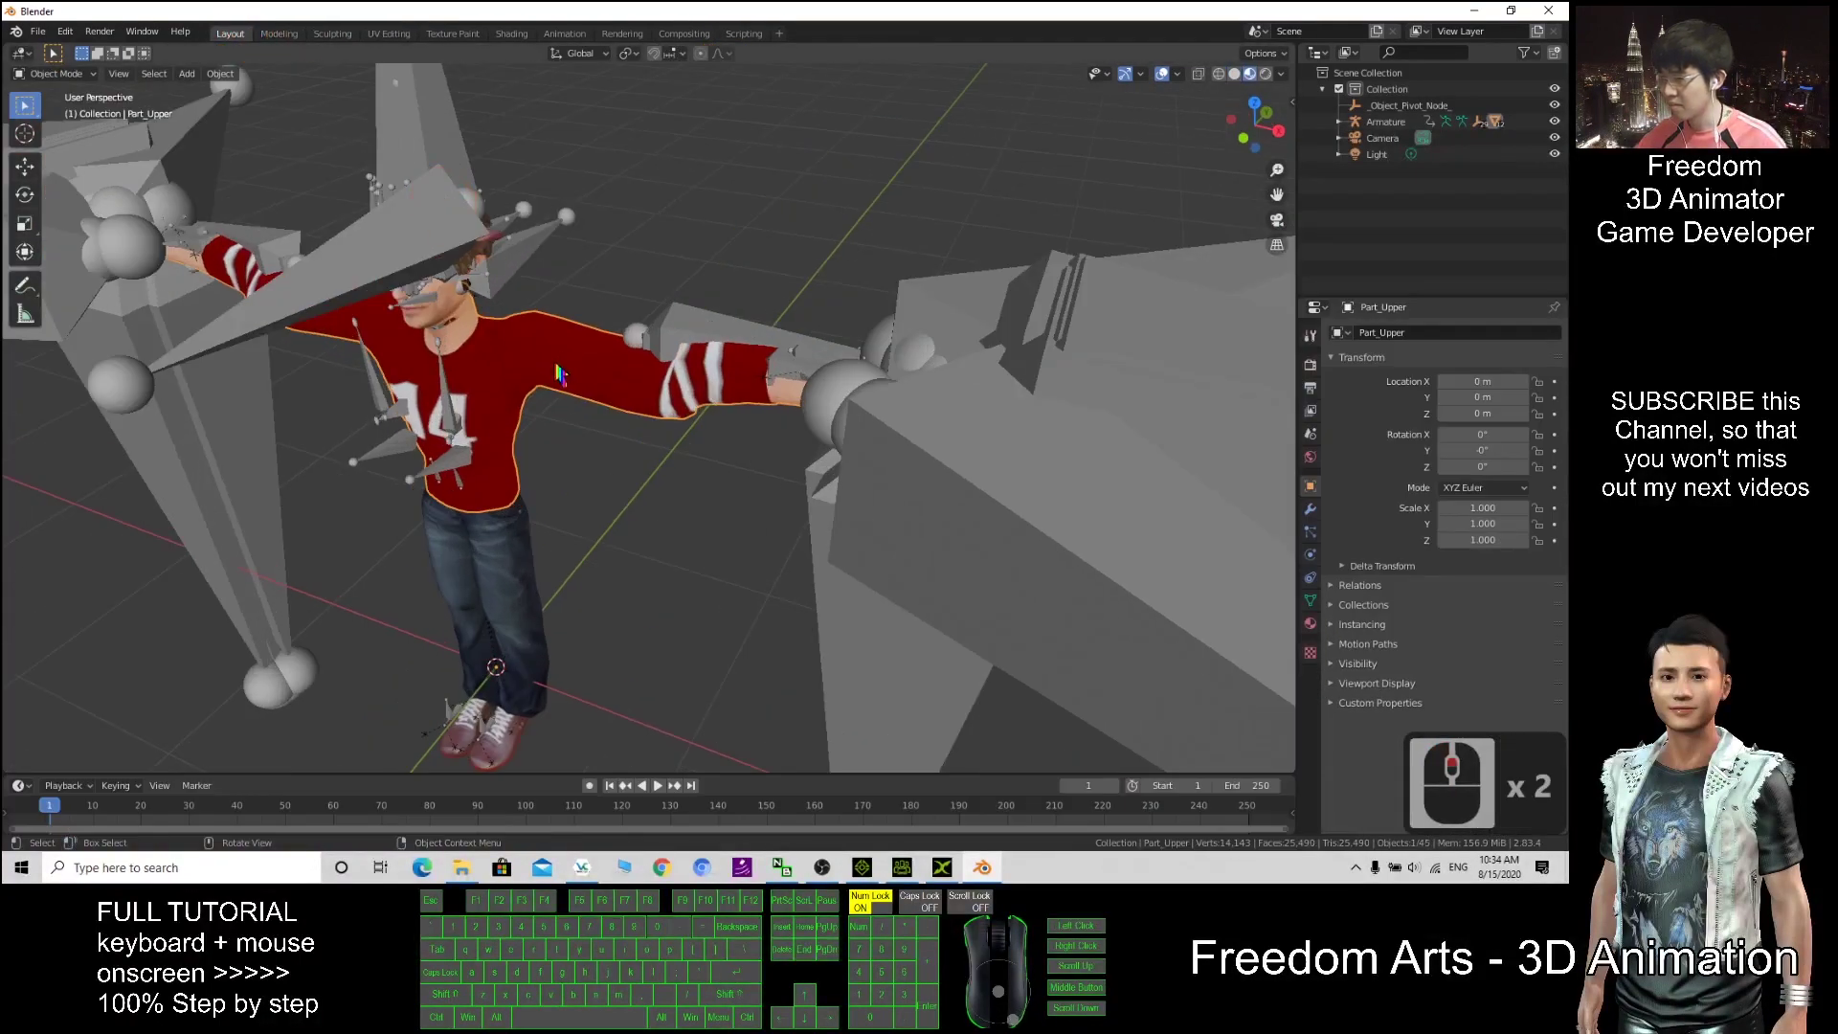
{"action": "middle_click_drag", "start_coordinate": [603, 407], "coordinate": [685, 539]}
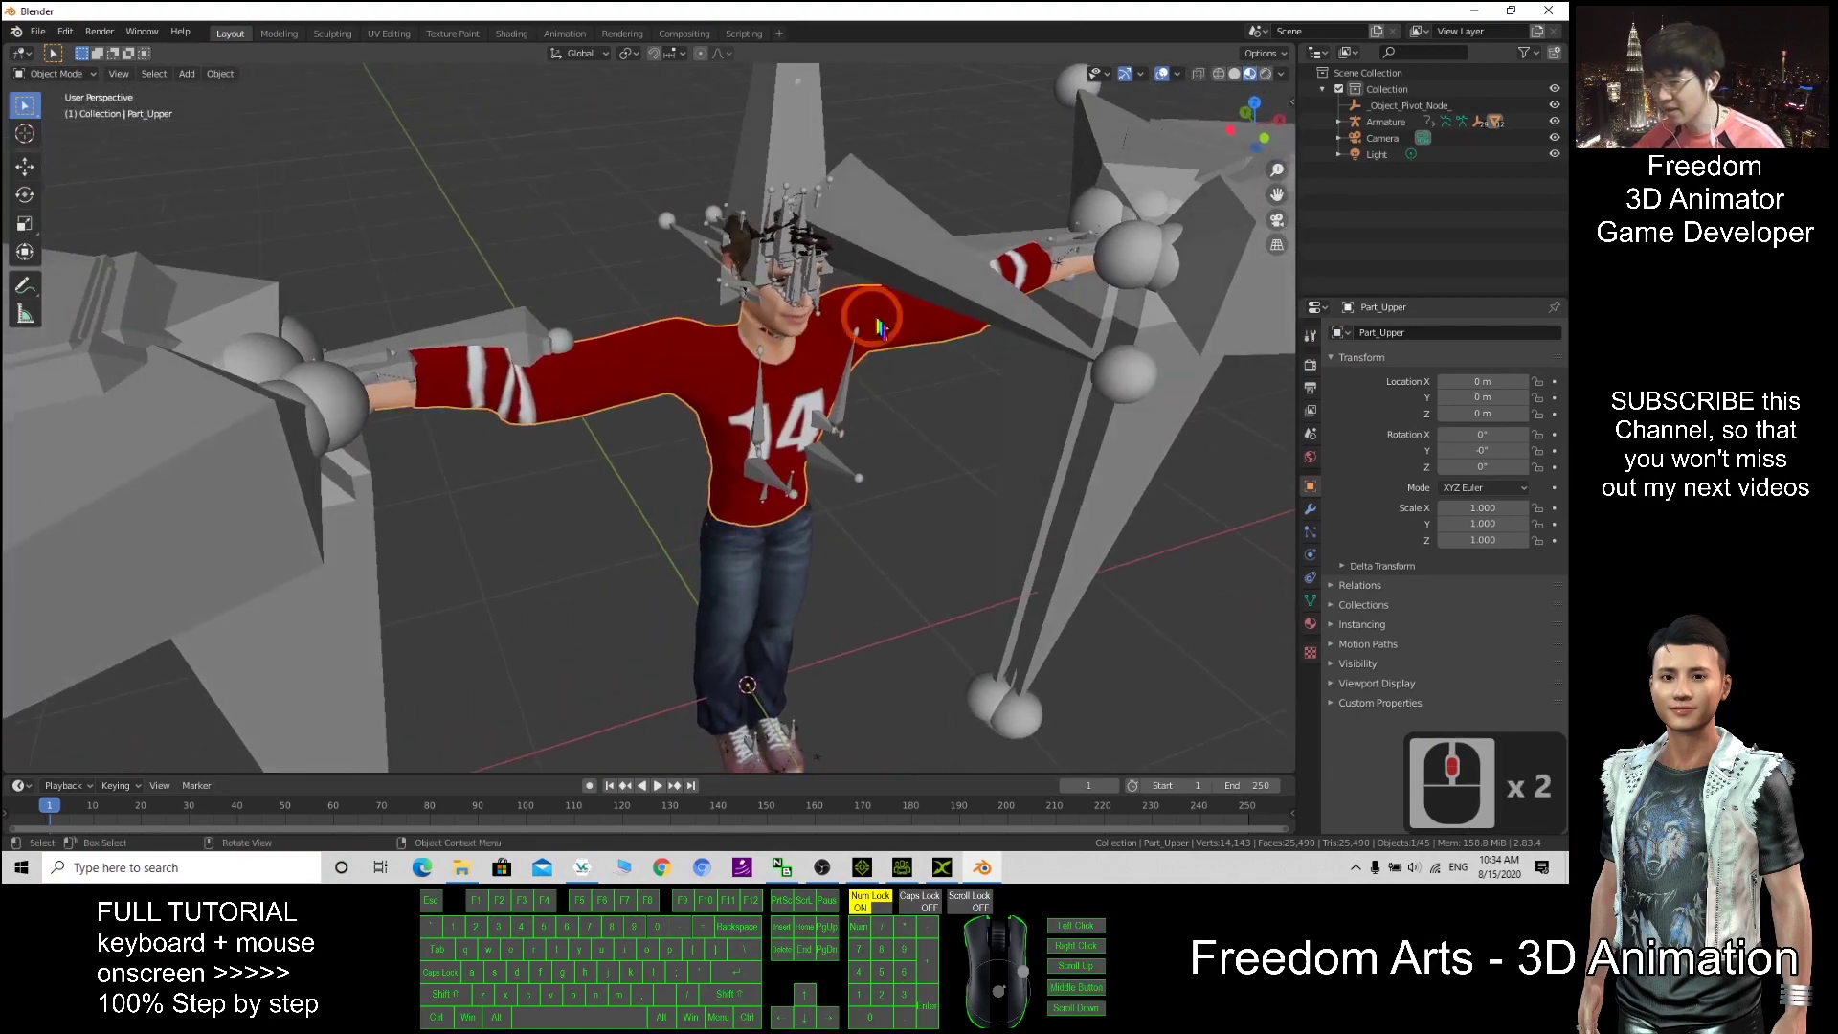
{"action": "left_click", "coordinate": [916, 279]}
{"action": "key", "text": "Delete"}
{"action": "scroll", "coordinate": [955, 393], "scroll_direction": "down", "scroll_amount": 7}
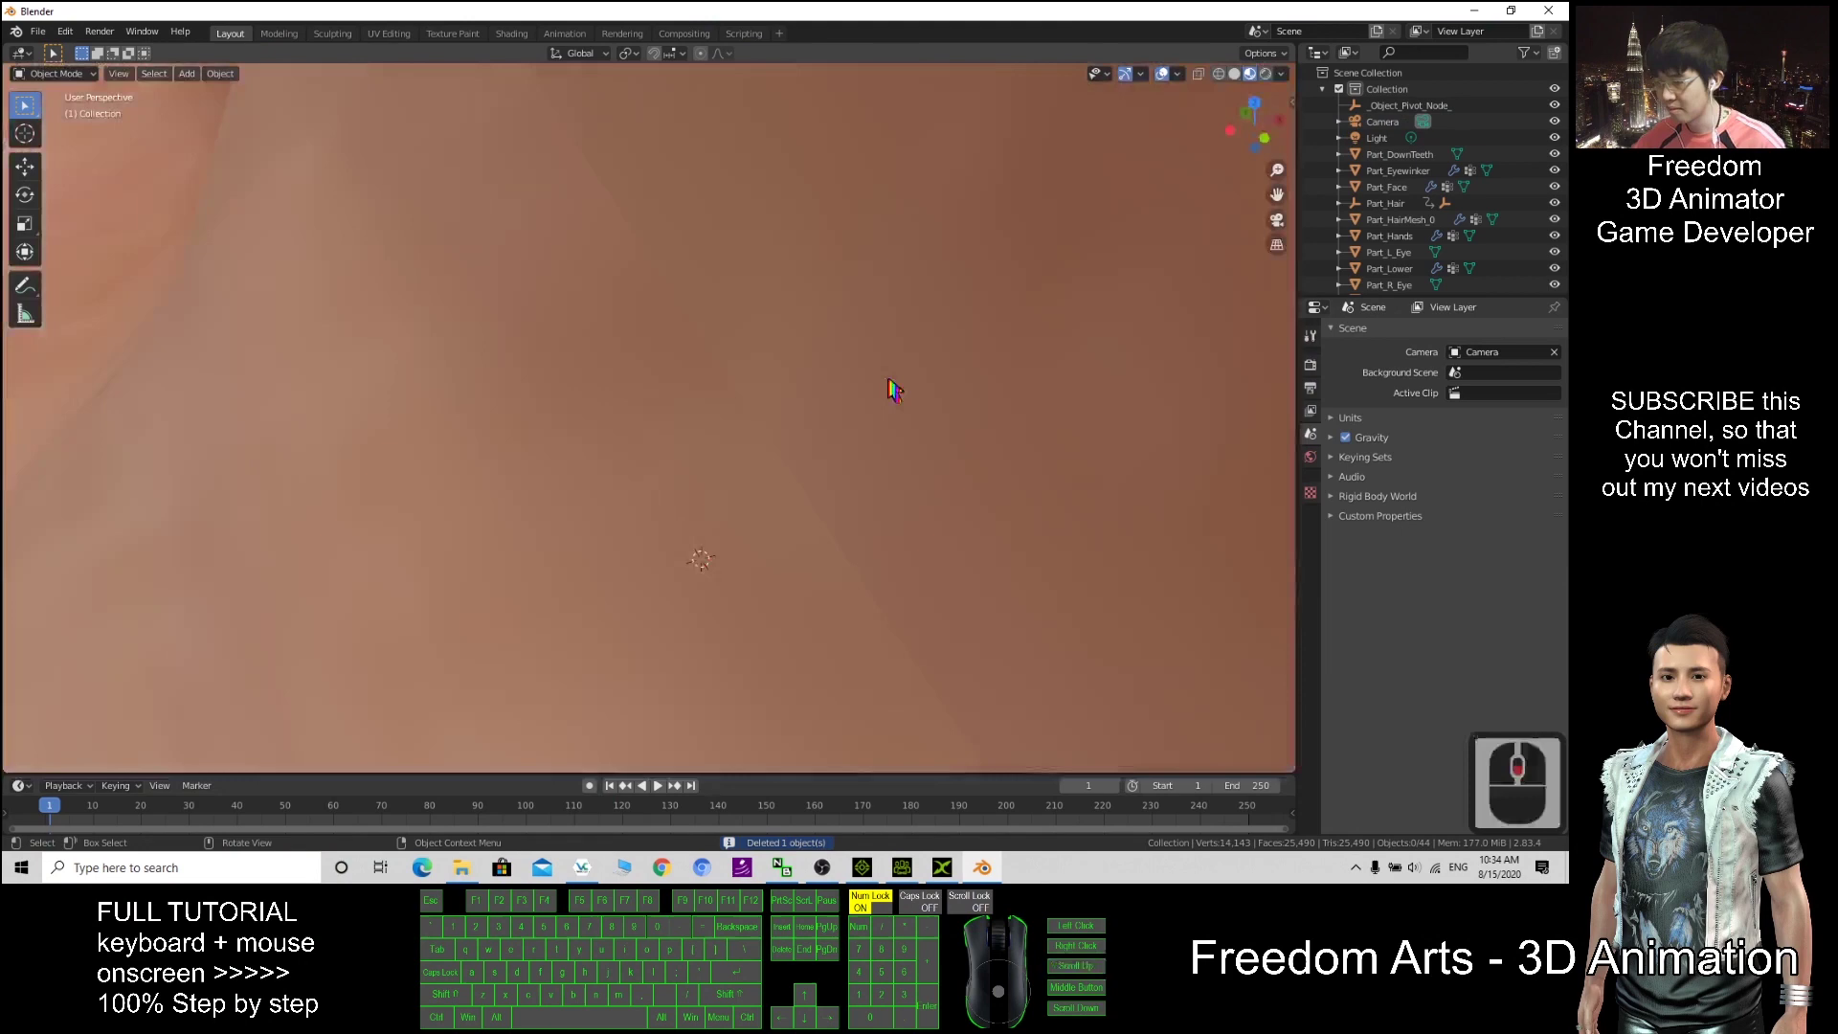
{"action": "scroll", "coordinate": [892, 391], "scroll_direction": "down", "scroll_amount": 3}
{"action": "key", "text": "ctrl+z"}
{"action": "scroll", "coordinate": [892, 391], "scroll_direction": "down", "scroll_amount": 4}
{"action": "scroll", "coordinate": [718, 375], "scroll_direction": "up", "scroll_amount": 8}
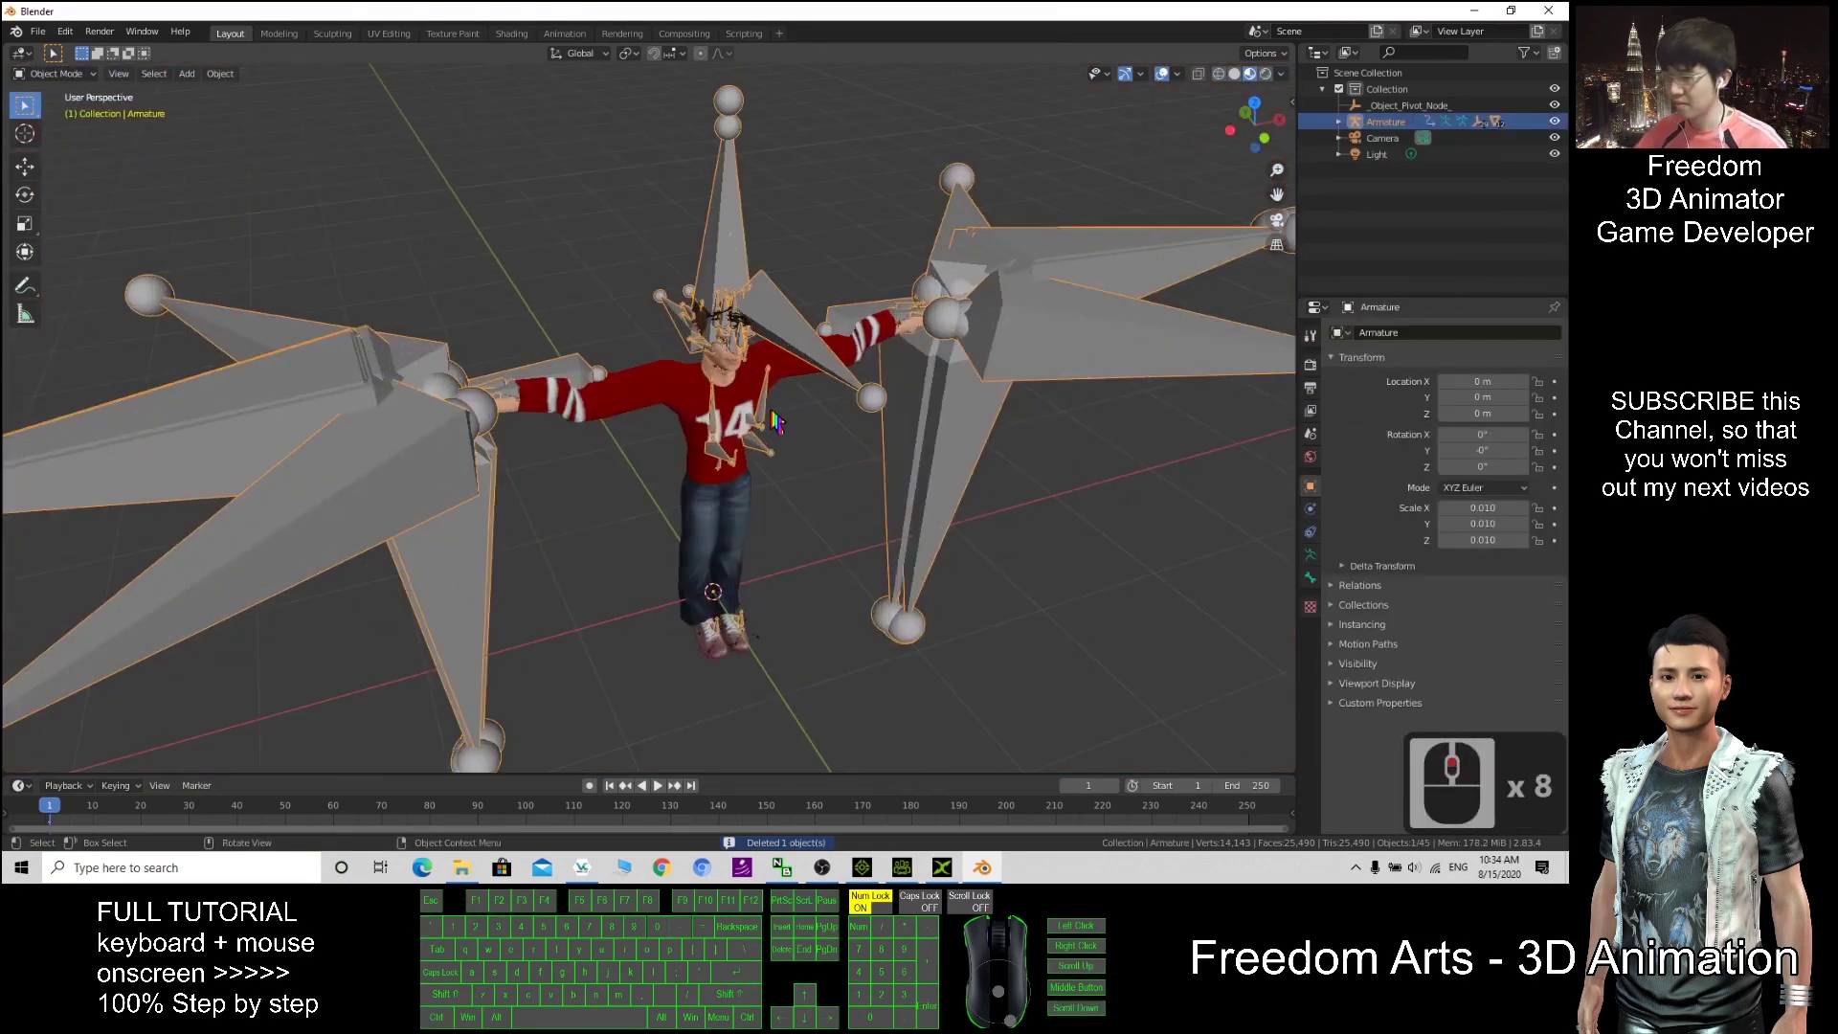
Step: Test the rig by rotating the RL_R_Elbow bone in Pose Mode, undo the rotation and return to Object Mode
{"action": "middle_click_drag", "start_coordinate": [776, 421], "coordinate": [743, 393]}
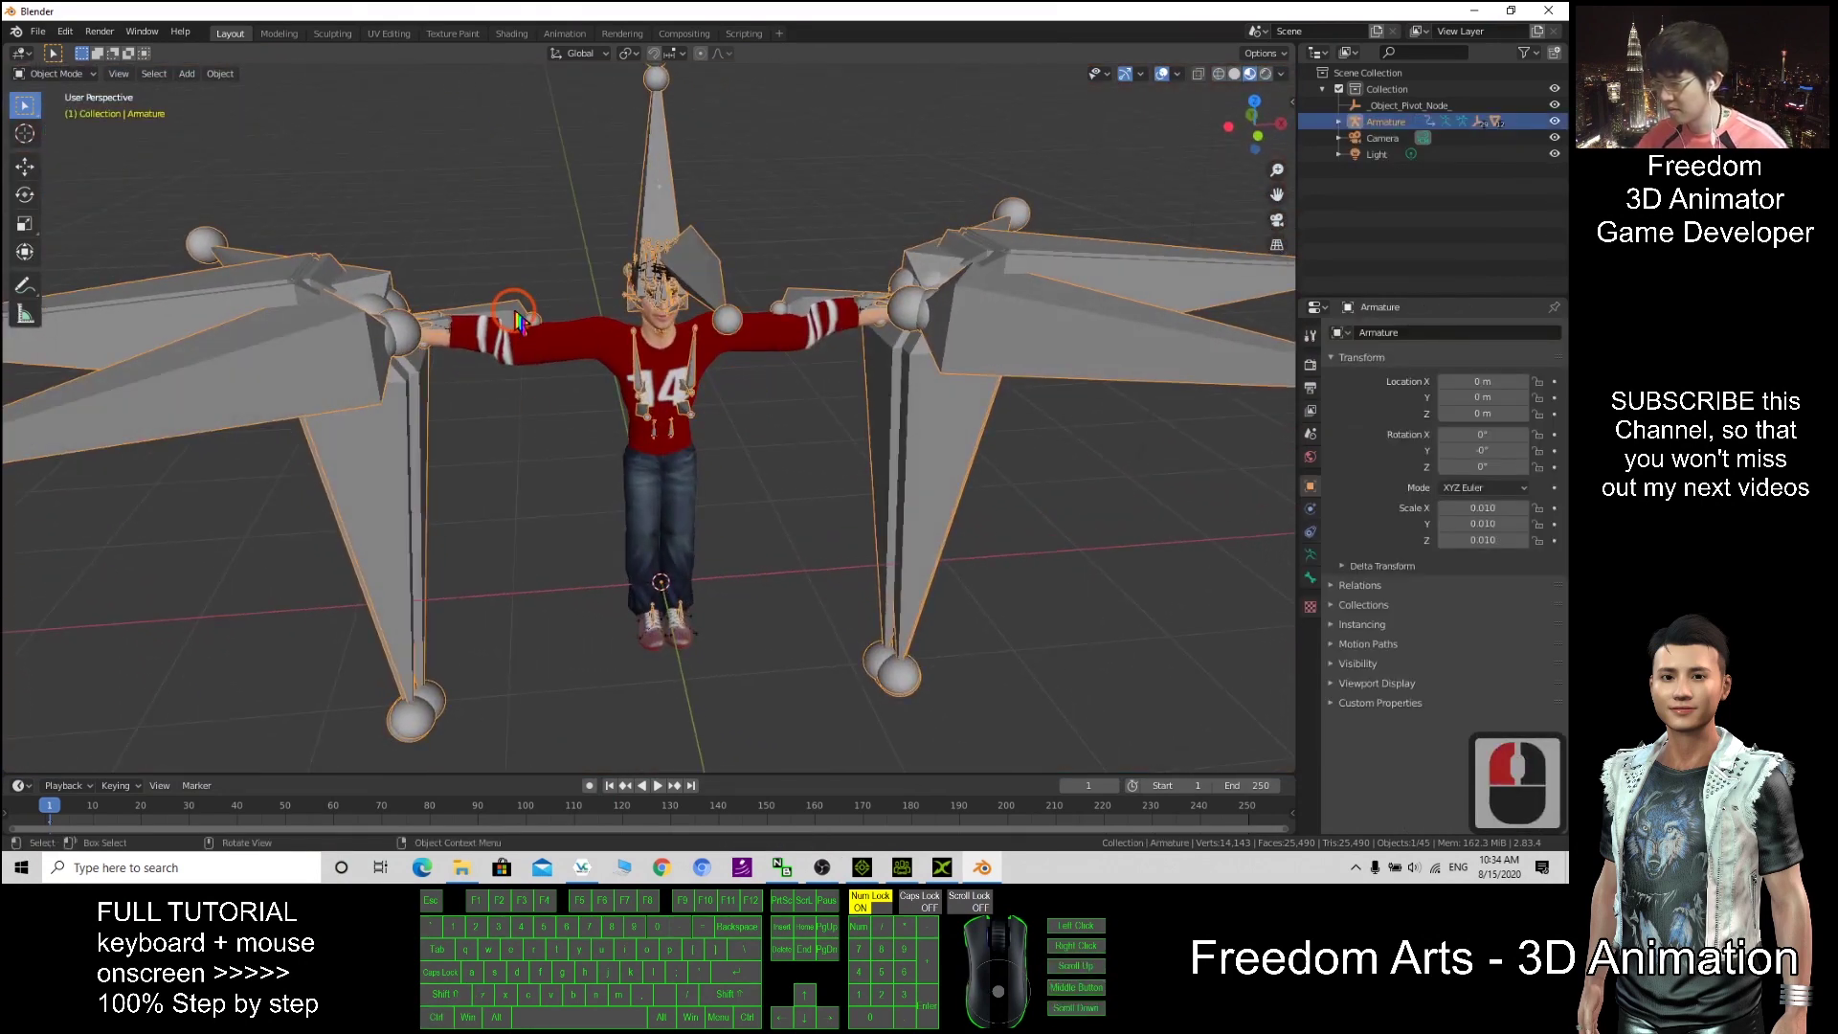
{"action": "left_click", "coordinate": [58, 74]}
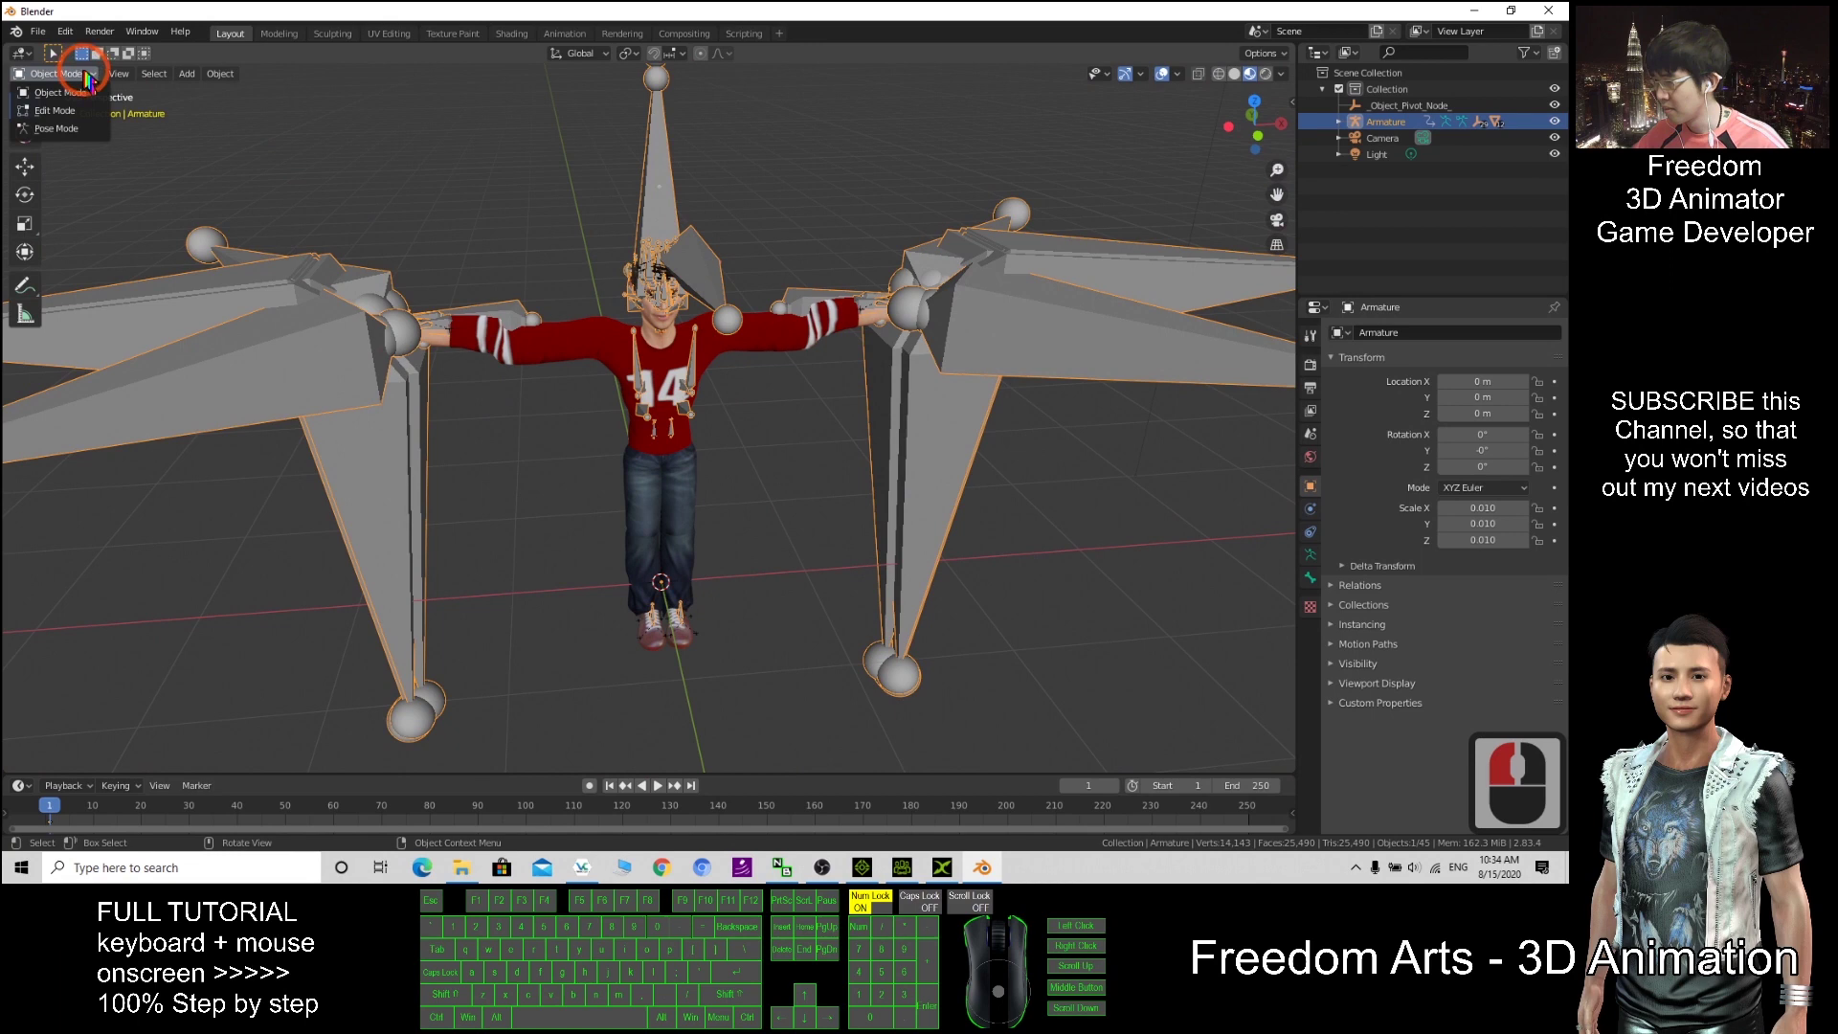
{"action": "left_click", "coordinate": [60, 128]}
{"action": "left_click", "coordinate": [518, 321]}
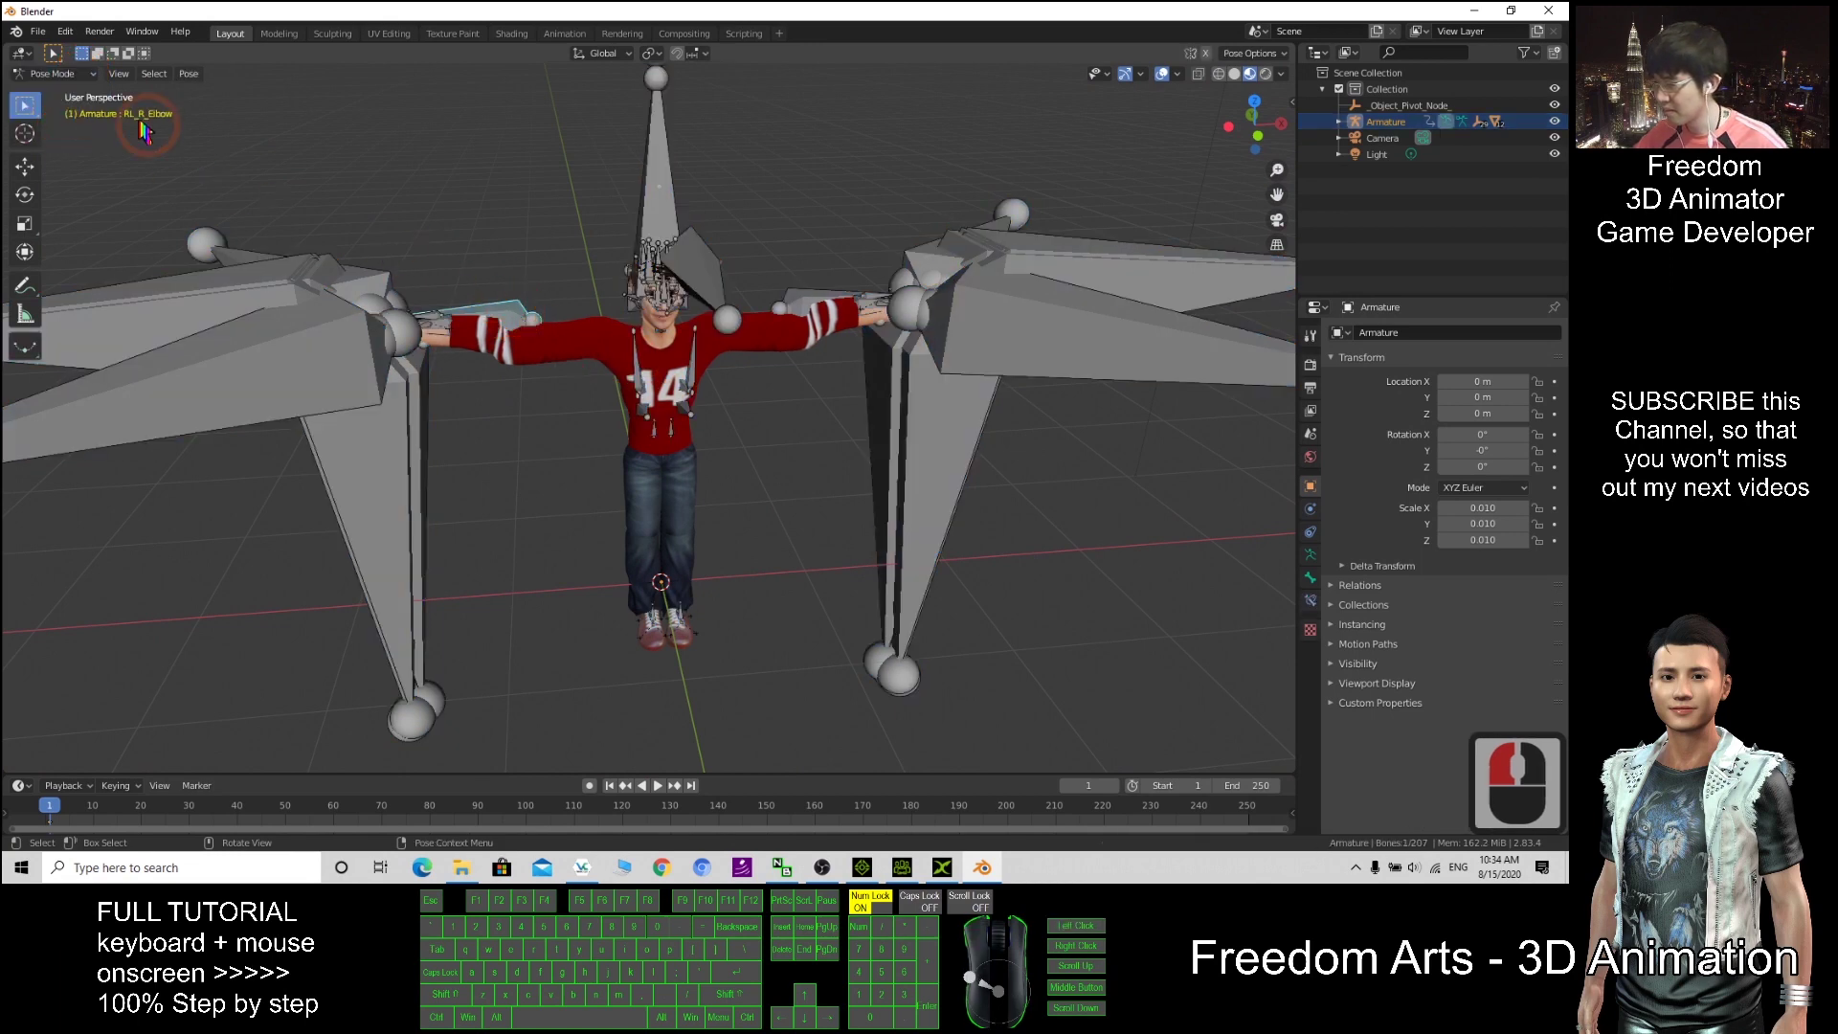
{"action": "left_click", "coordinate": [26, 195]}
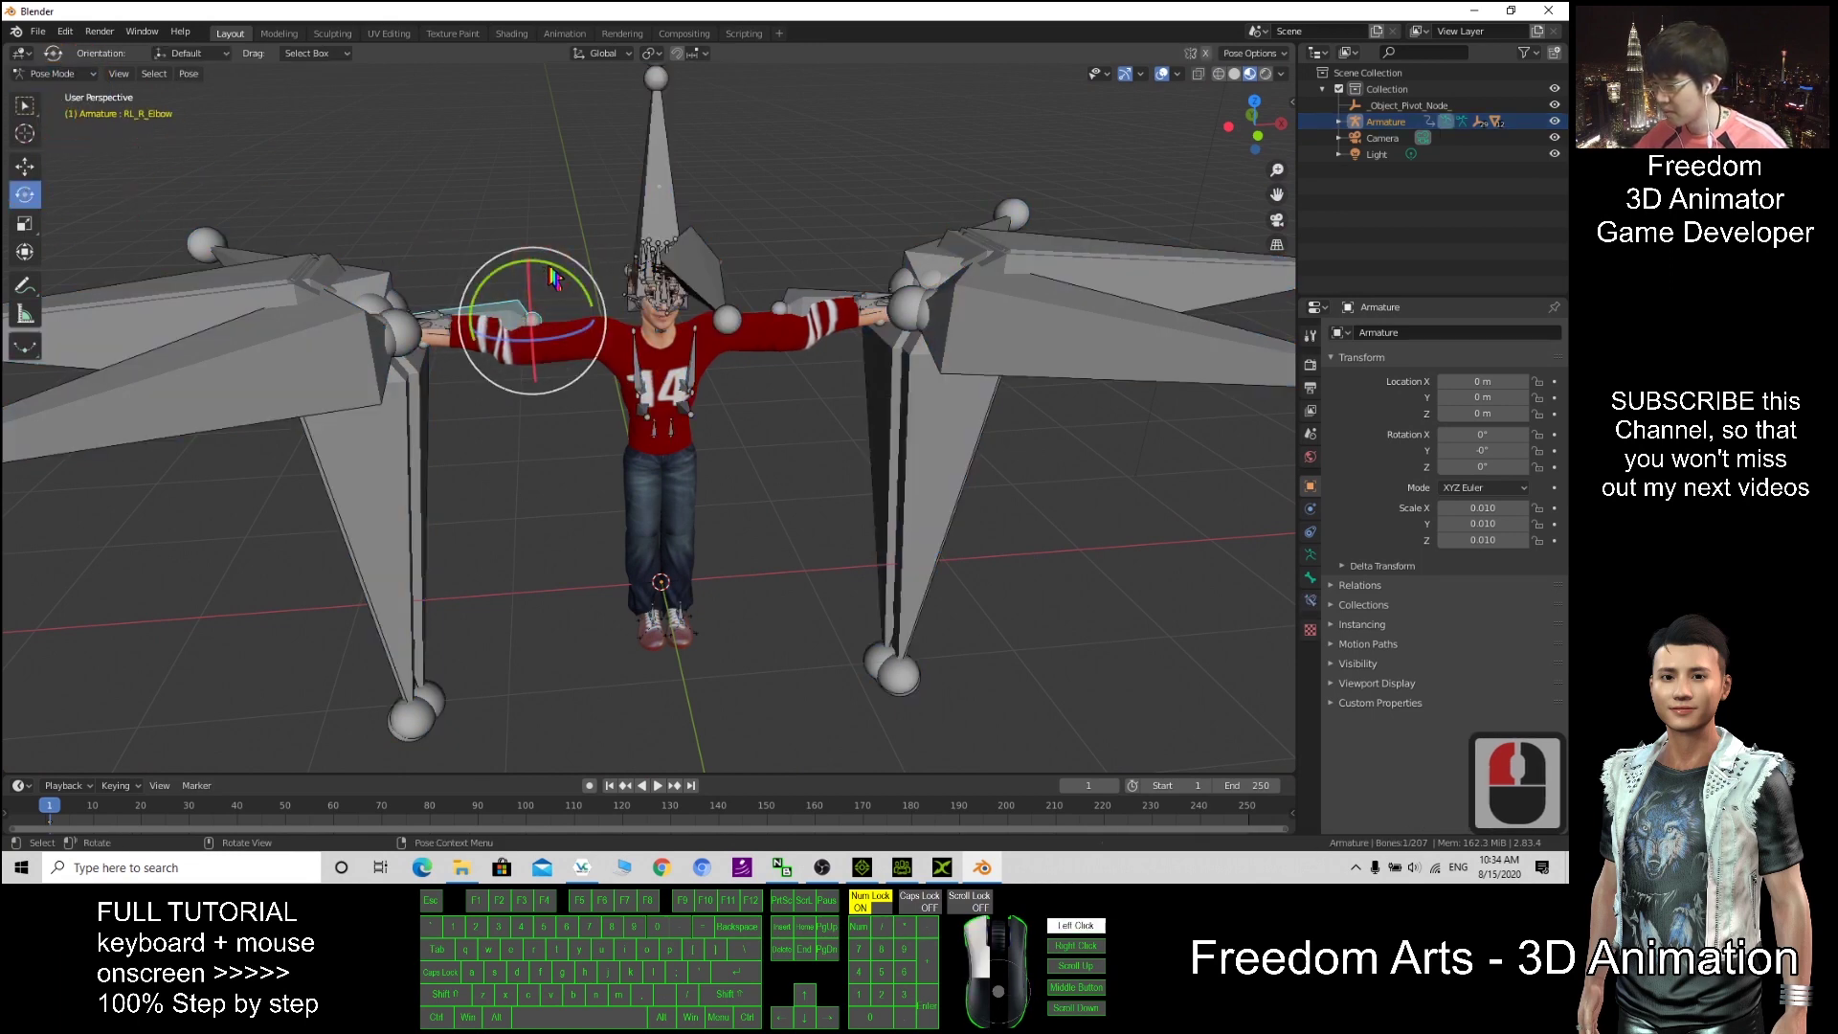
{"action": "mouse_move", "coordinate": [559, 281]}
{"action": "left_mouse_down"}
{"action": "mouse_move", "coordinate": [481, 271]}
{"action": "mouse_move", "coordinate": [536, 266]}
{"action": "left_mouse_up"}
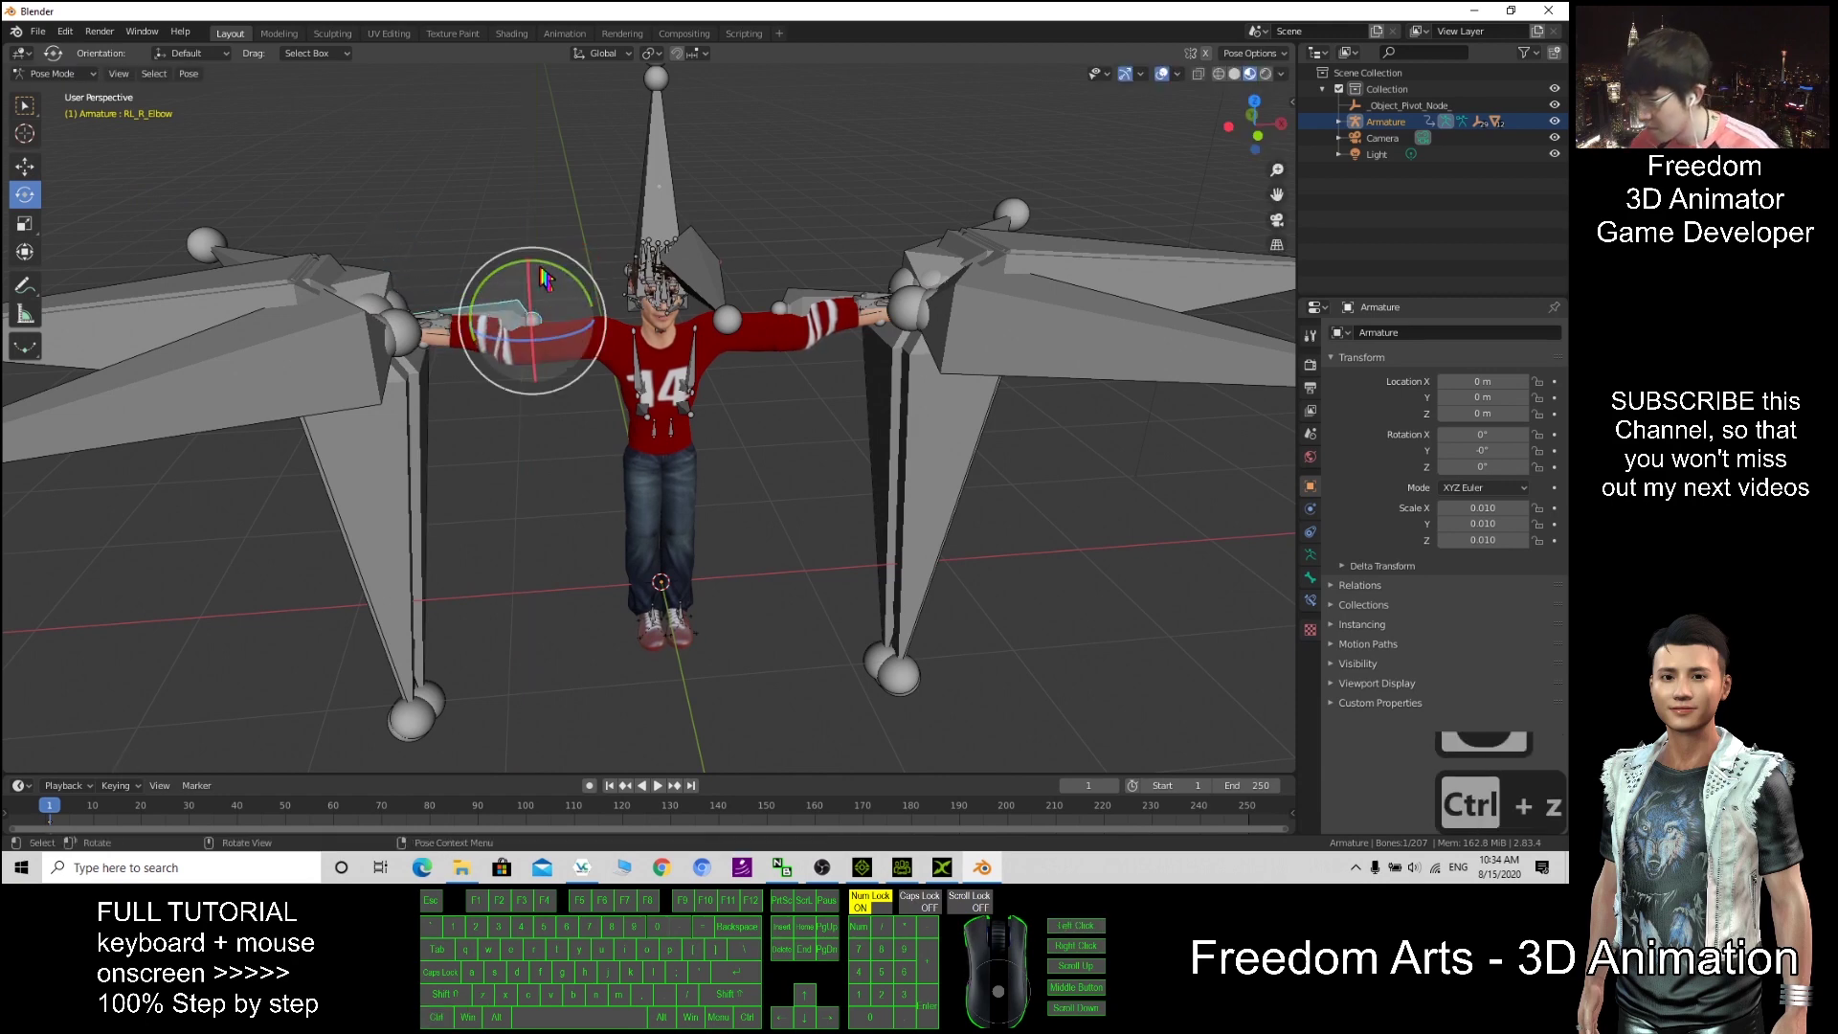
{"action": "key", "text": "ctrl+z"}
{"action": "middle_click_drag", "start_coordinate": [687, 340], "coordinate": [723, 454]}
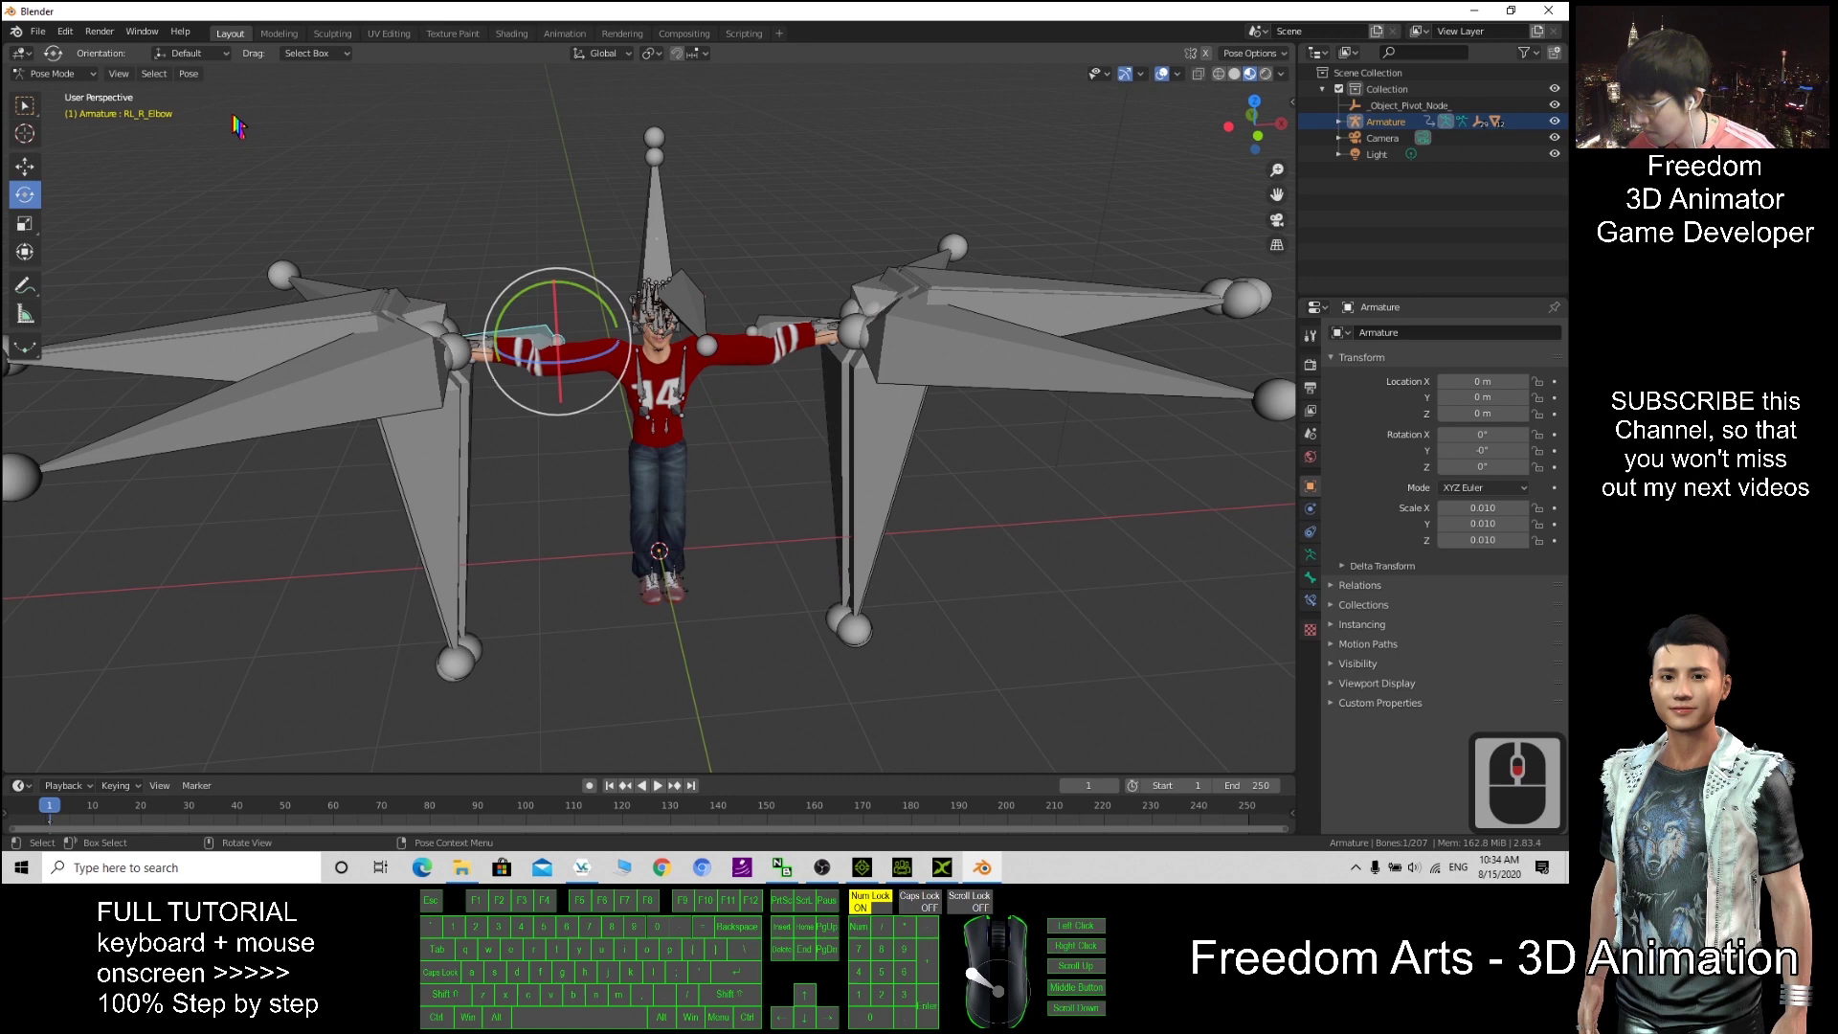
{"action": "left_click", "coordinate": [52, 73]}
{"action": "left_click", "coordinate": [48, 92]}
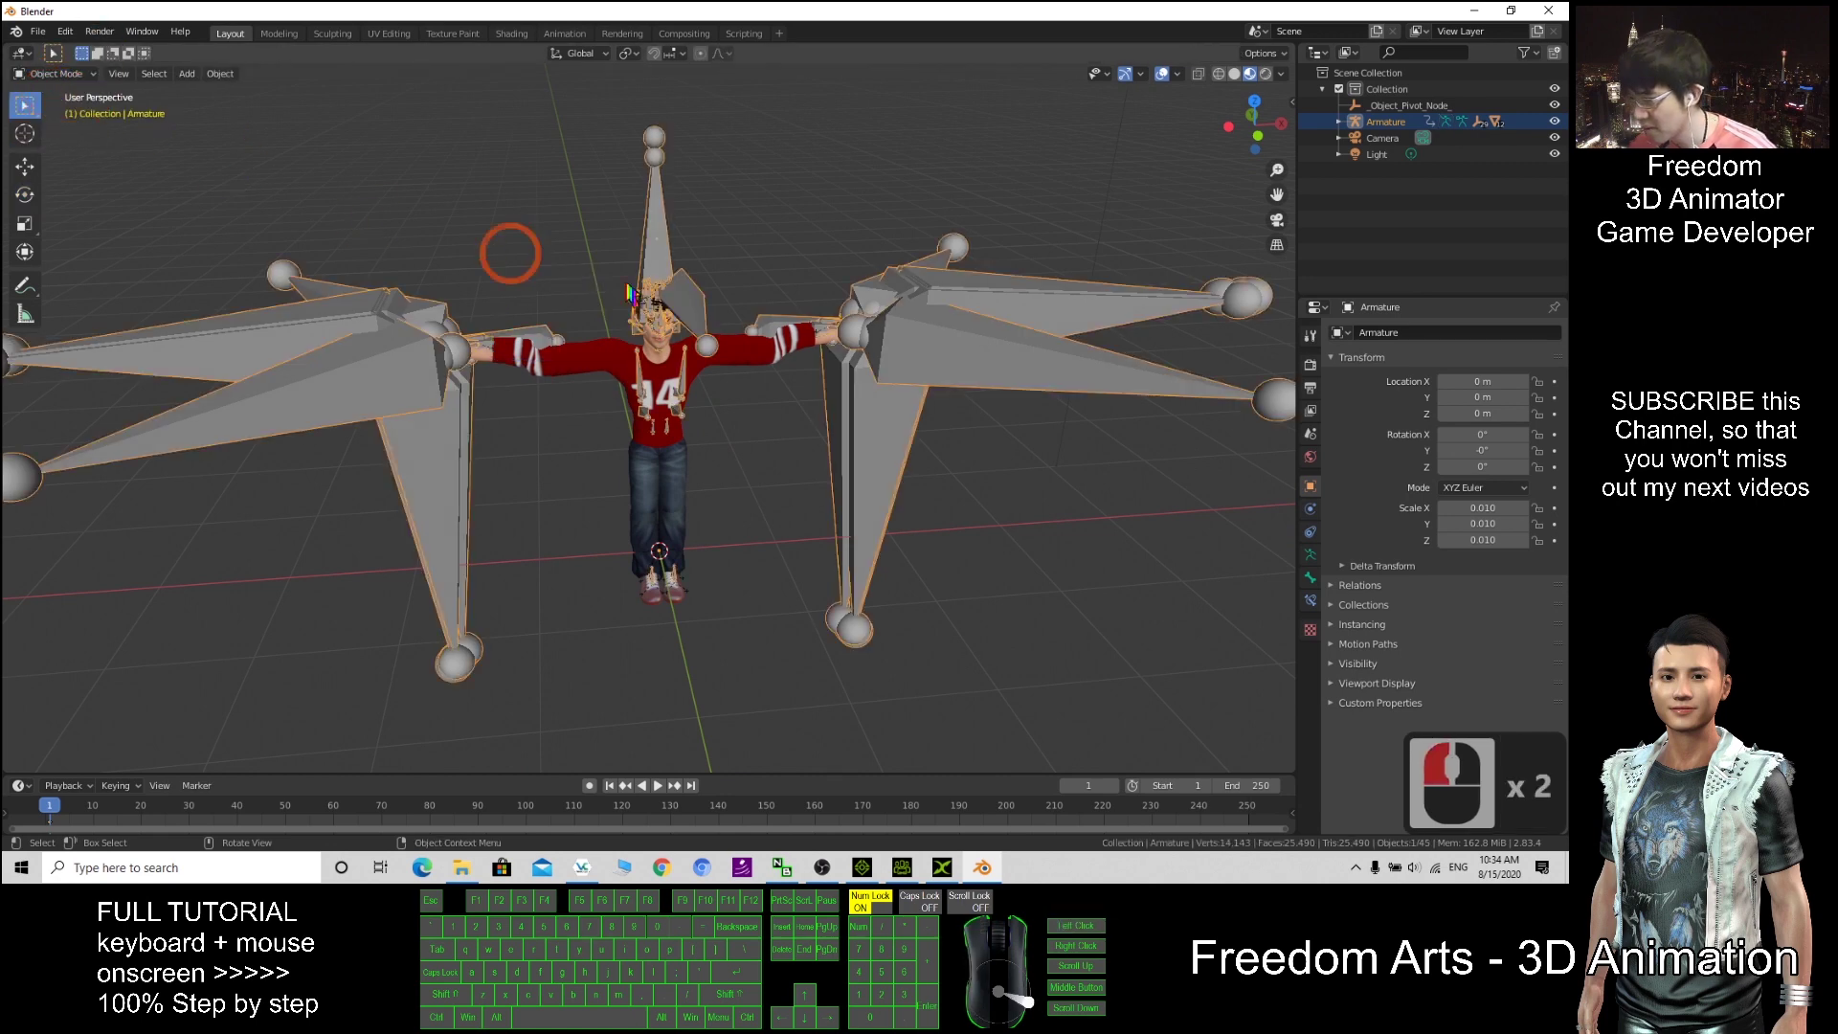
Step: Switch back to the iClone project containing the character in the red number 14 sweater
{"action": "scroll", "coordinate": [833, 463], "scroll_direction": "down", "scroll_amount": 4}
{"action": "middle_click_drag", "start_coordinate": [833, 463], "coordinate": [756, 504]}
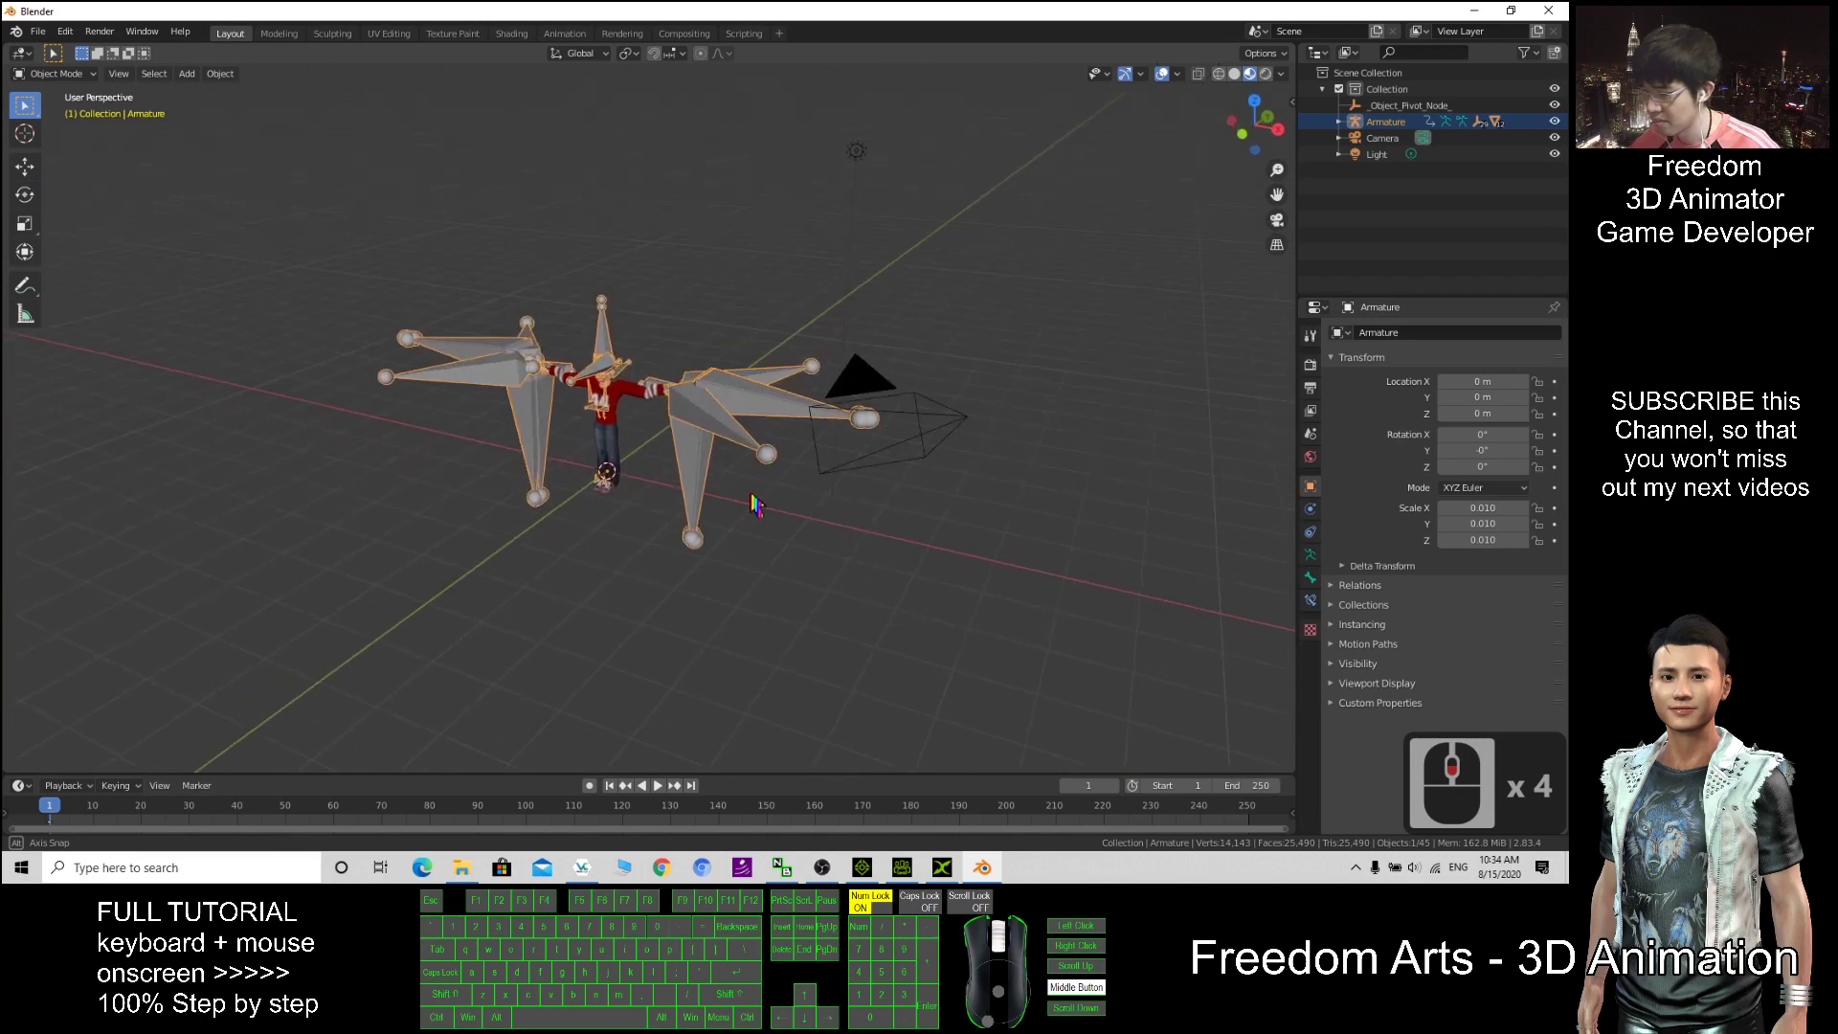
{"action": "scroll", "coordinate": [756, 504], "scroll_direction": "up", "scroll_amount": 5}
{"action": "scroll", "coordinate": [756, 504], "scroll_direction": "down", "scroll_amount": 7}
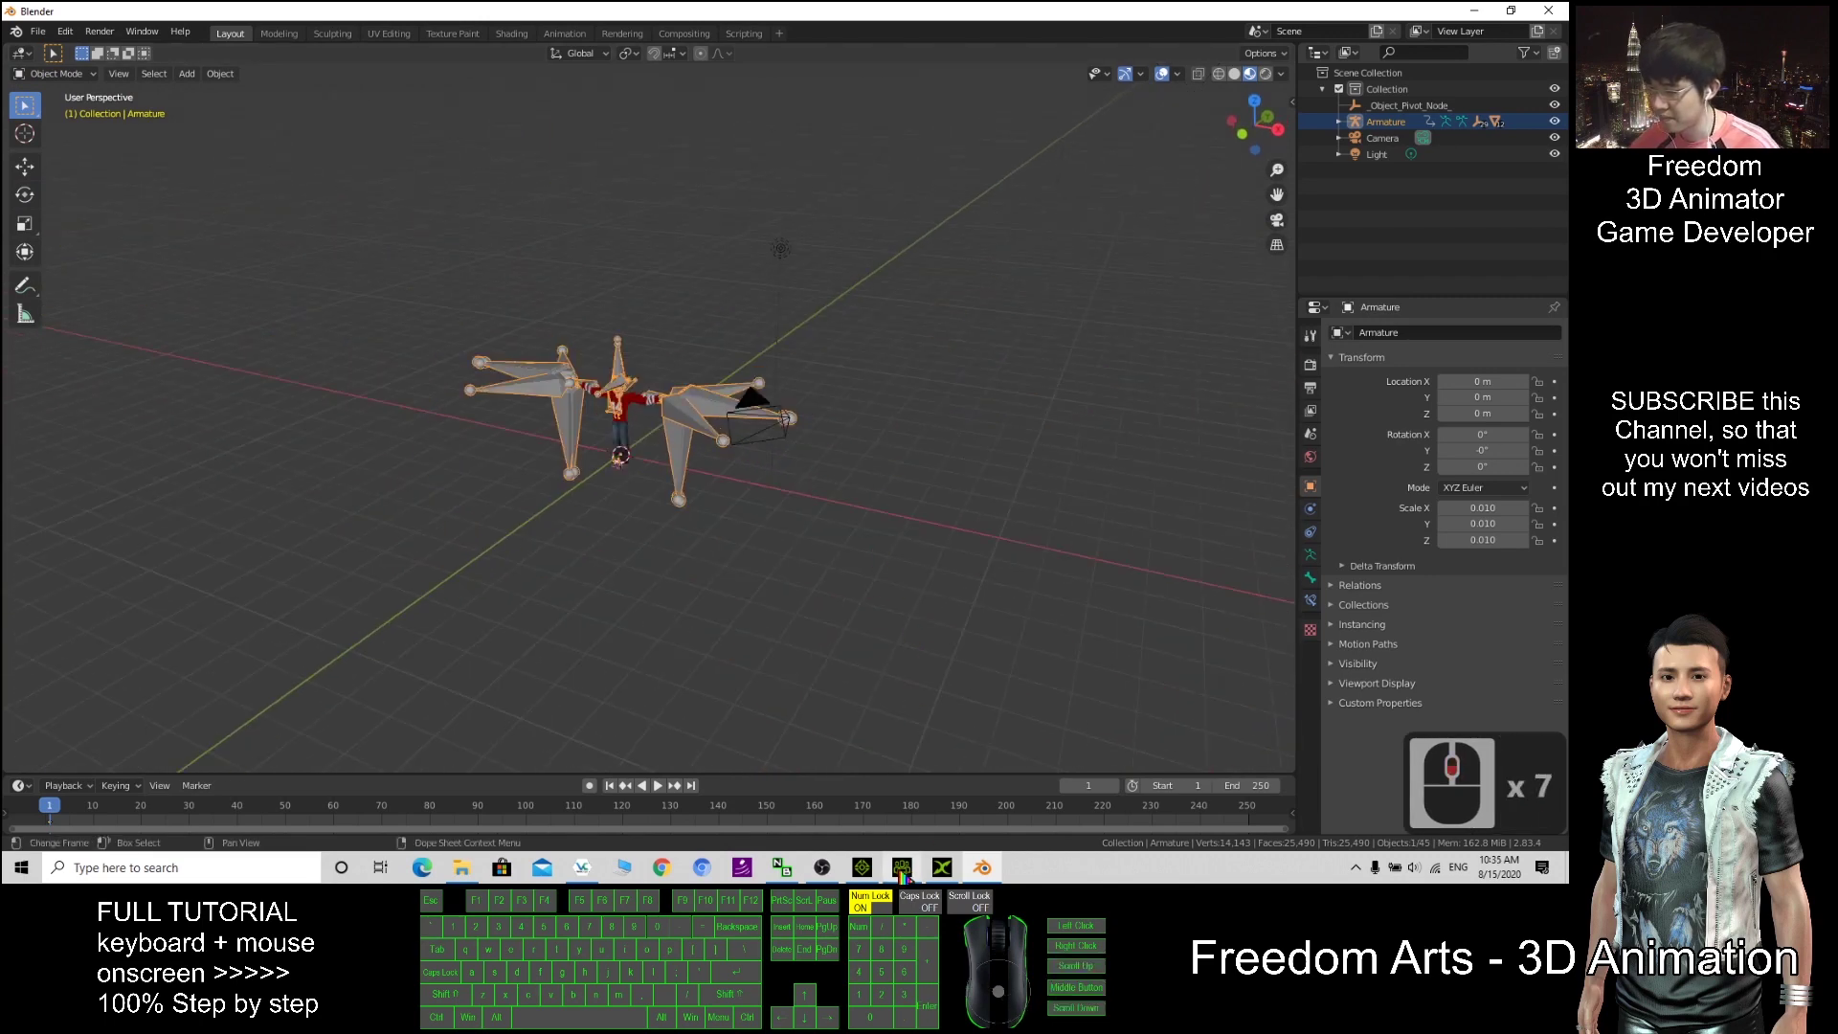
{"action": "left_click", "coordinate": [903, 870]}
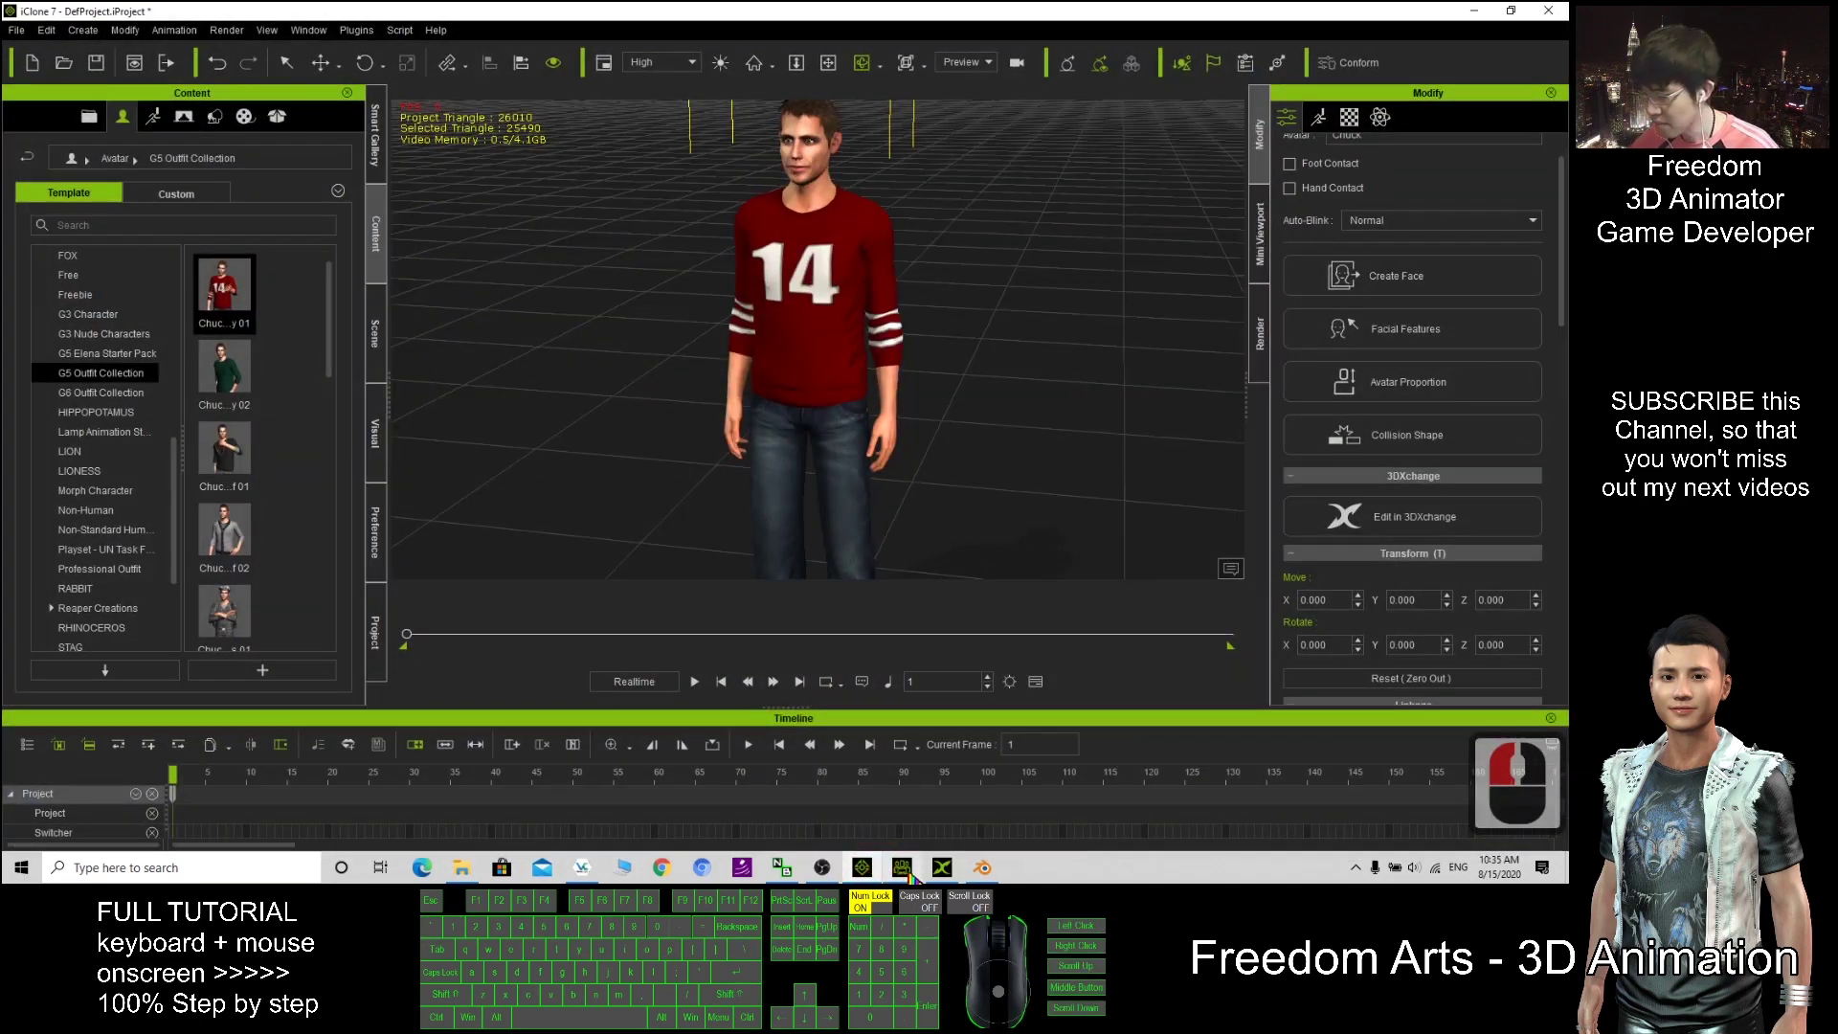
Step: Replace the character in the scene with the Christian avatar from the 00_CC Character template folder
{"action": "left_click", "coordinate": [944, 869]}
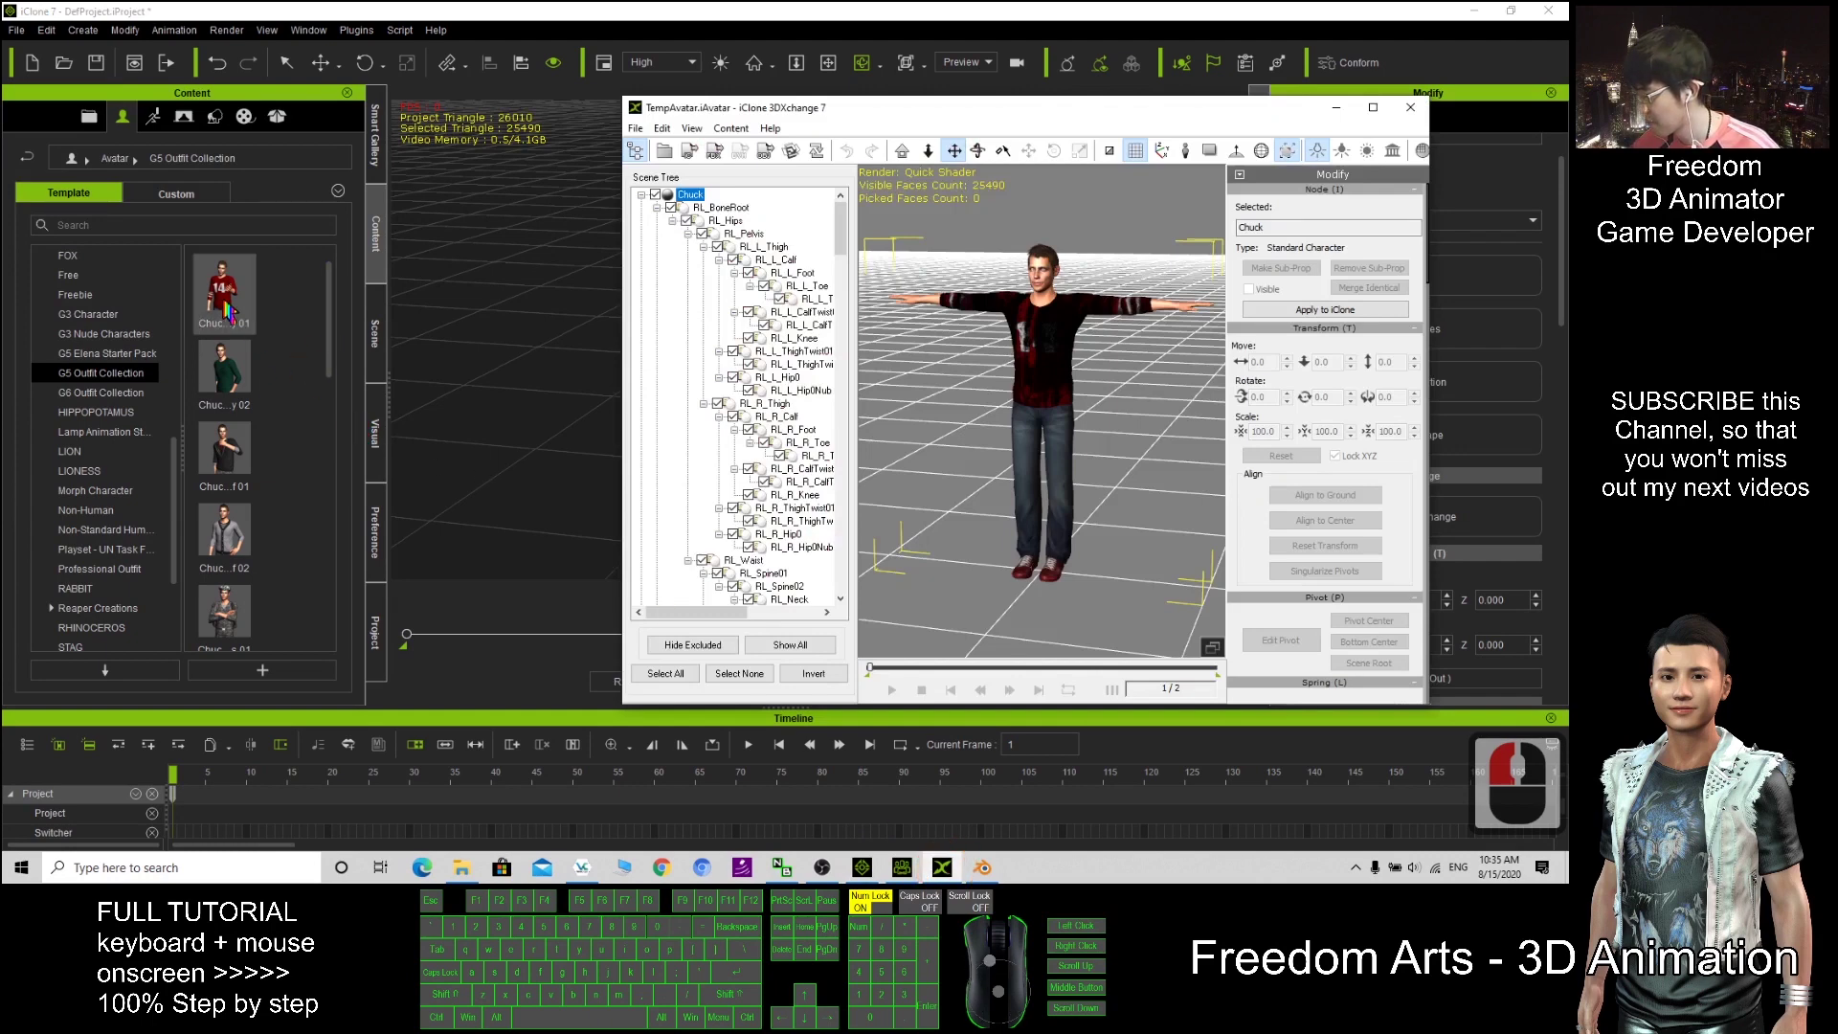
{"action": "left_click_drag", "start_coordinate": [173, 474], "coordinate": [188, 277]}
{"action": "left_click", "coordinate": [125, 292]}
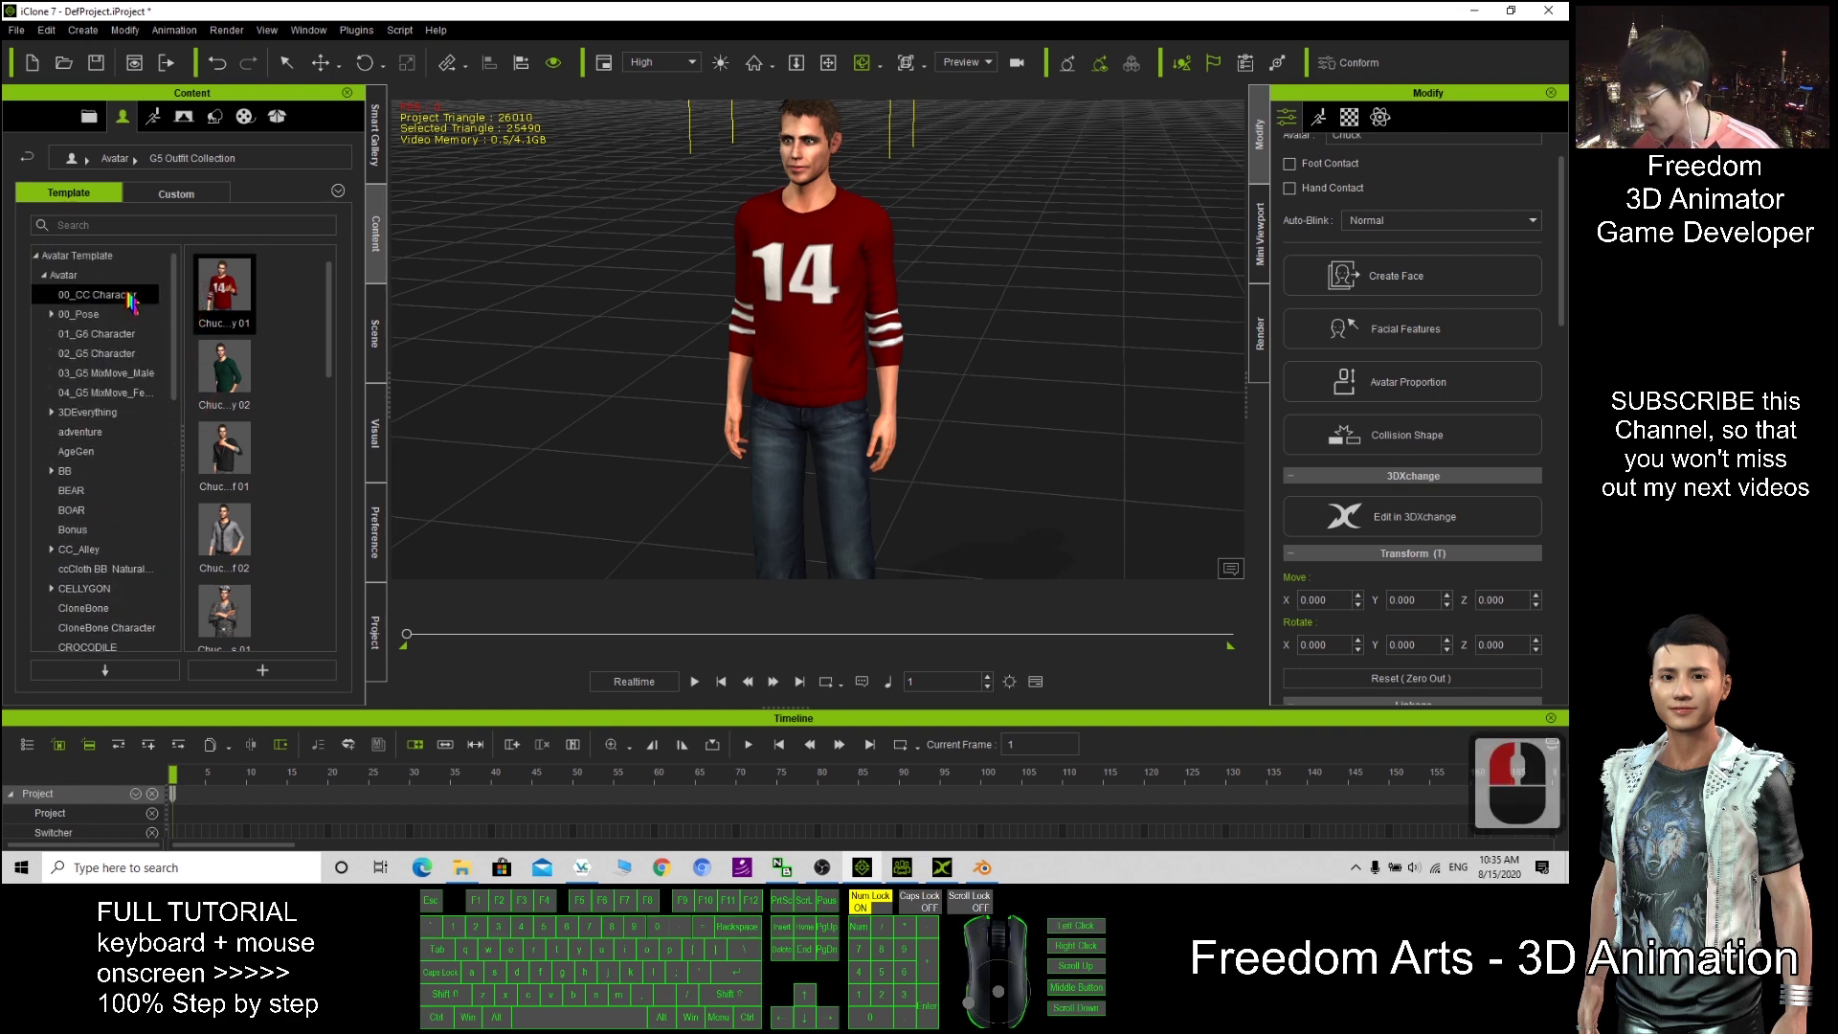
{"action": "left_click", "coordinate": [94, 295]}
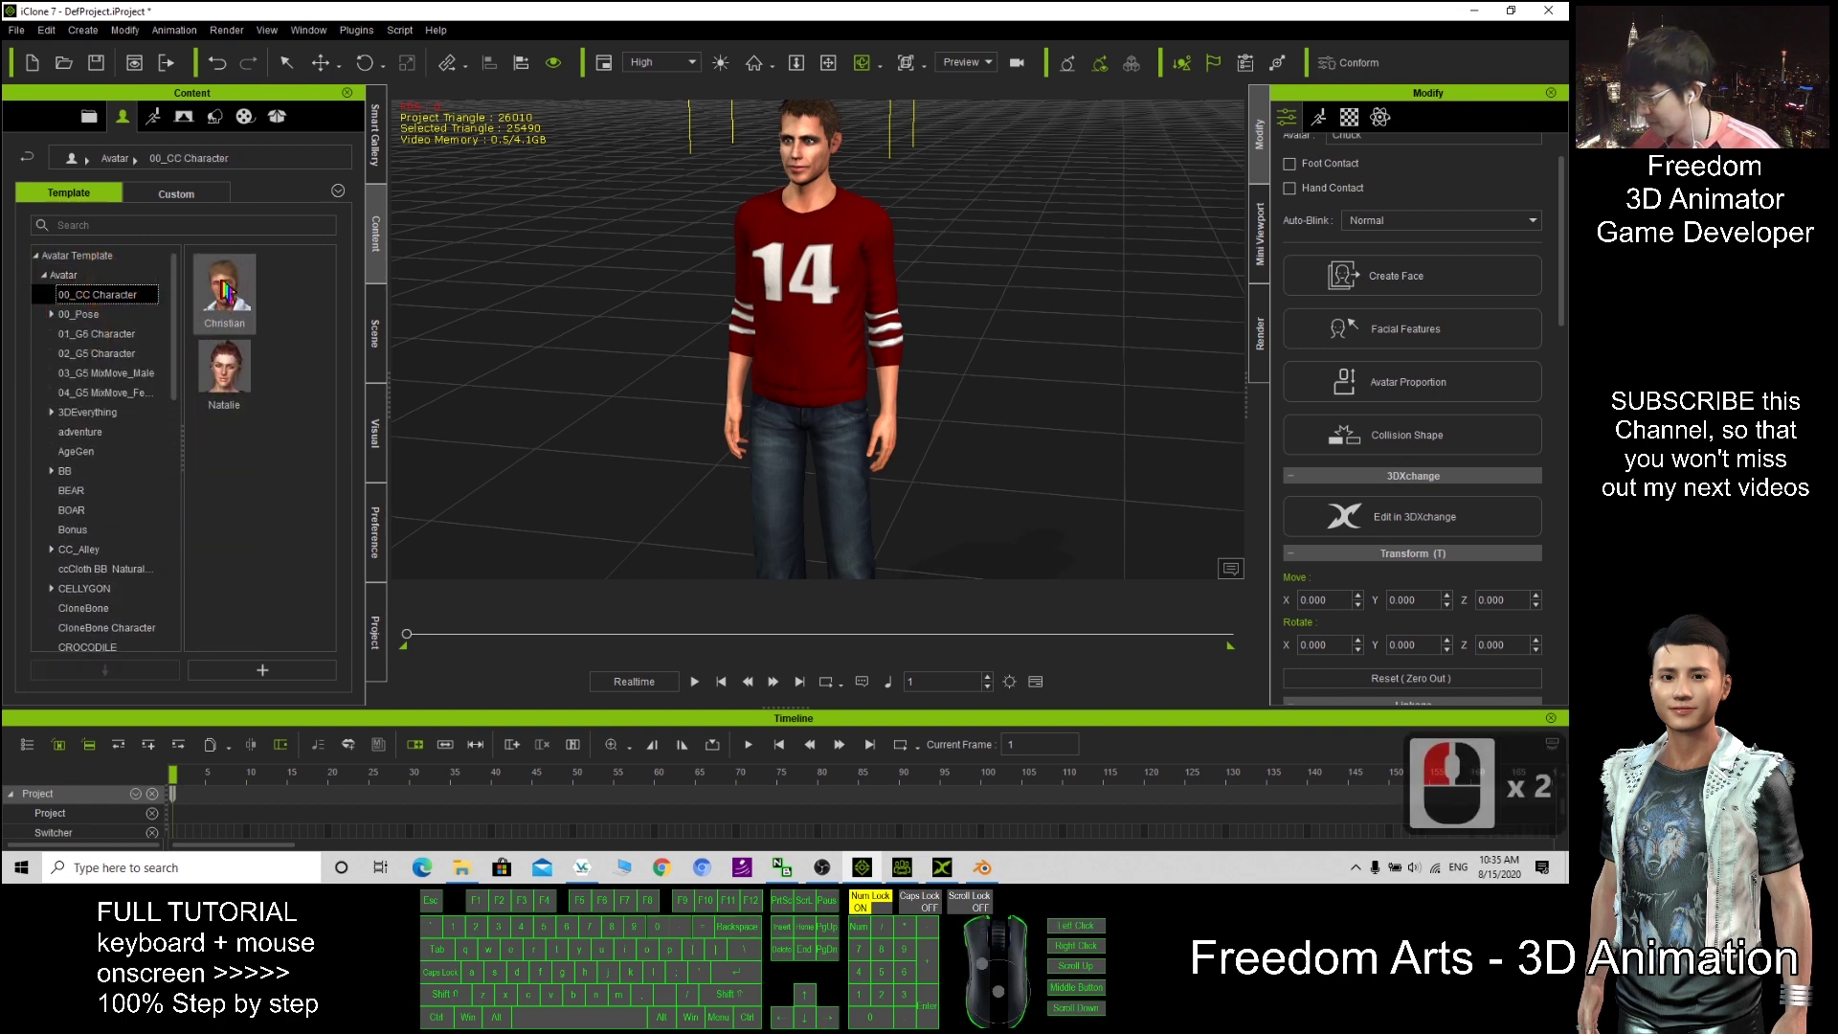
{"action": "left_click_drag", "start_coordinate": [220, 295], "coordinate": [765, 287]}
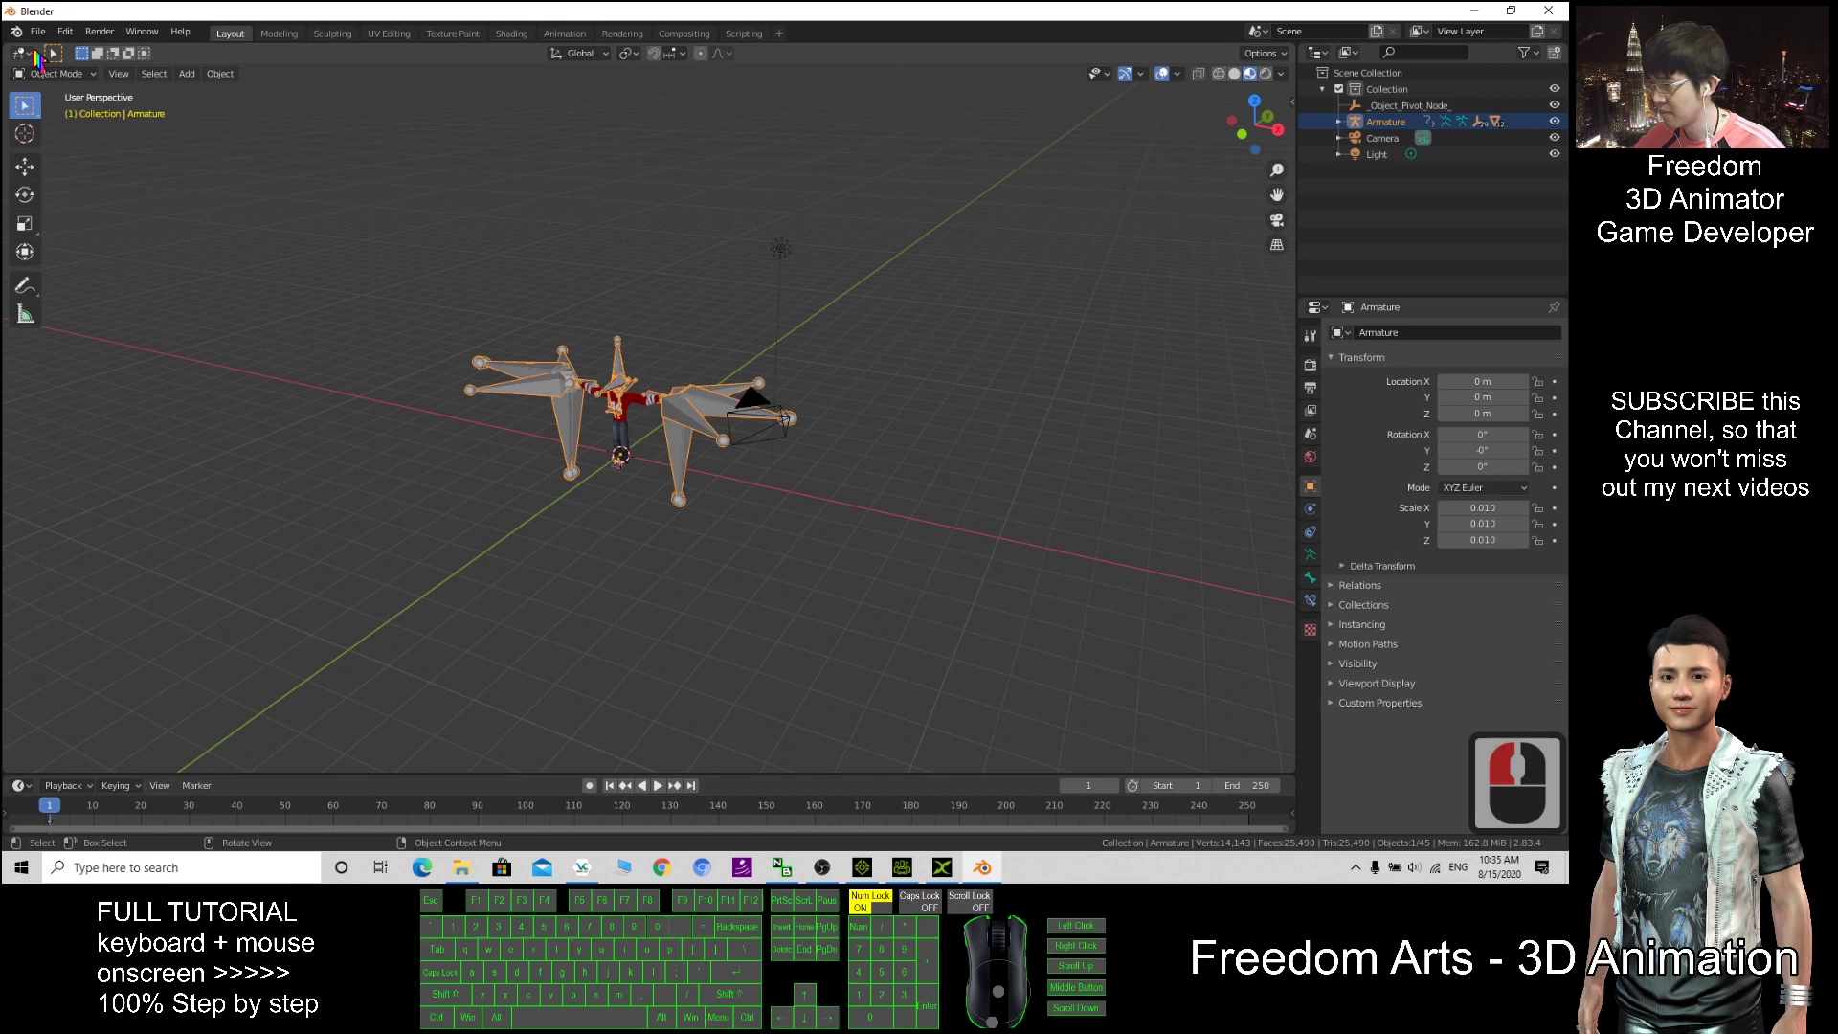
Step: In Blender, start a new General file without saving the old scene and delete the default cube
{"action": "left_click", "coordinate": [38, 32]}
{"action": "left_click", "coordinate": [72, 51]}
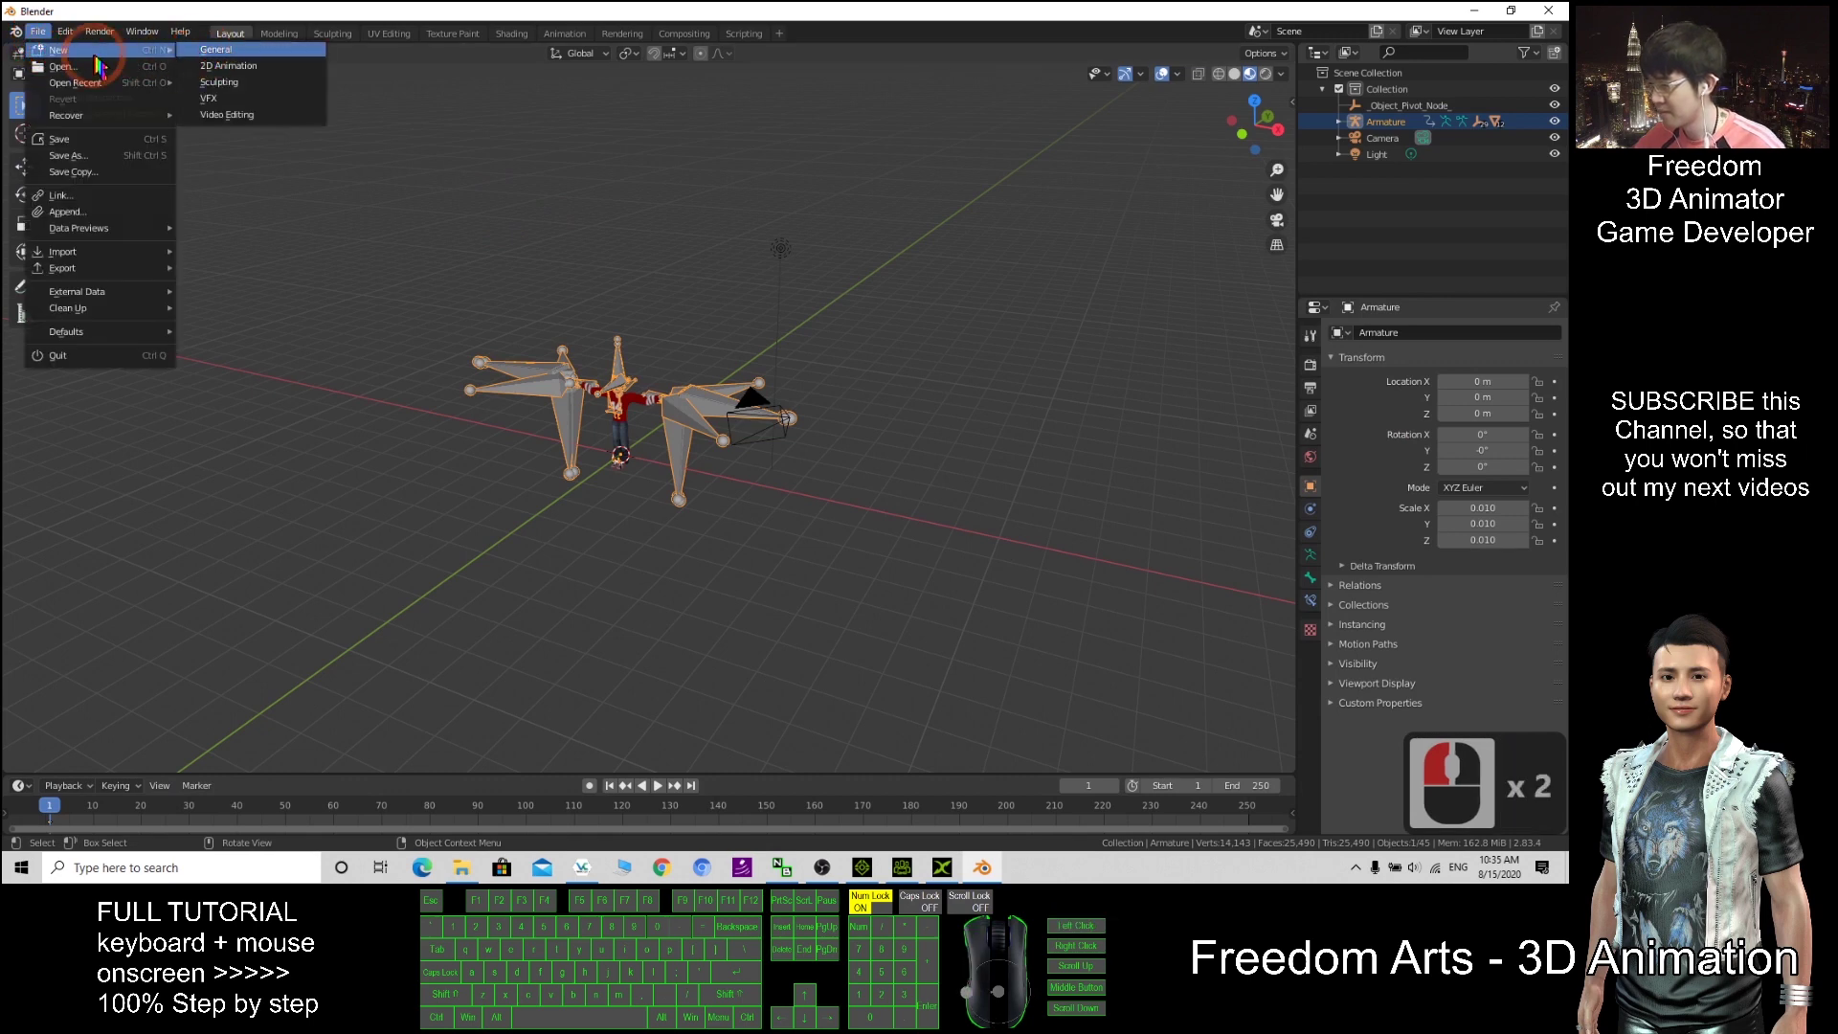
{"action": "left_click", "coordinate": [234, 53]}
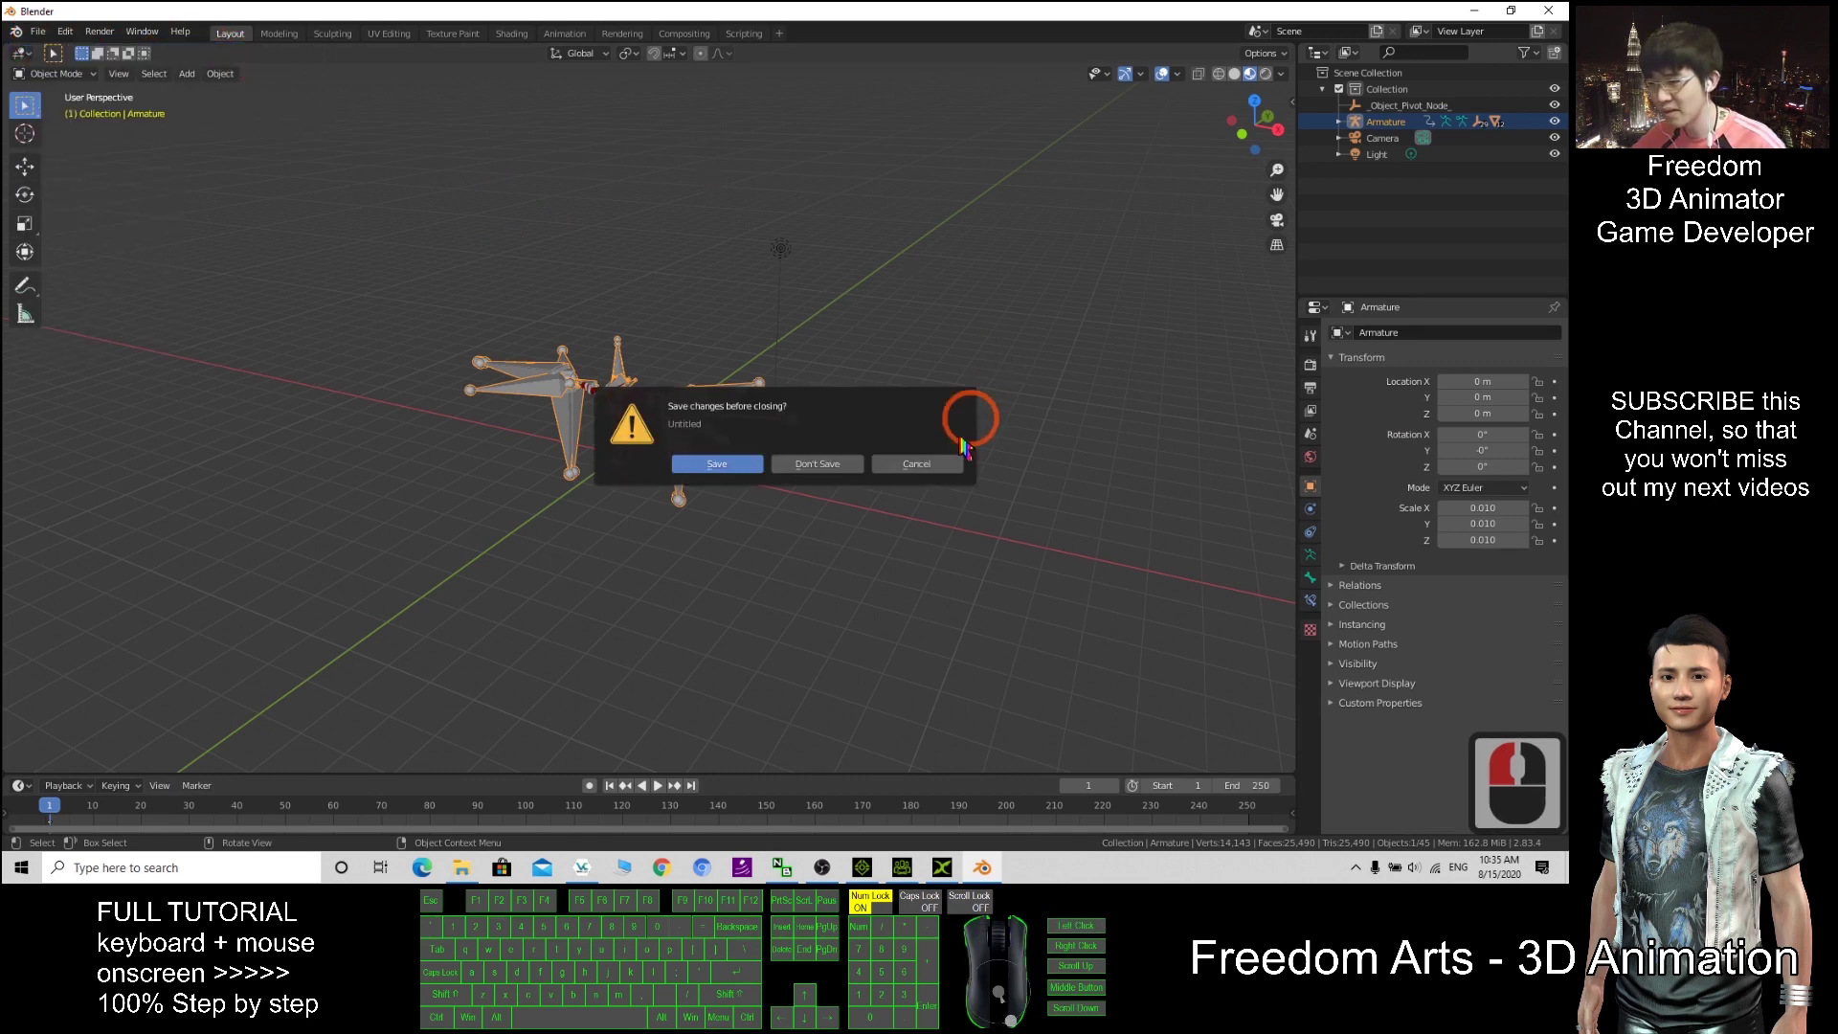
{"action": "left_click", "coordinate": [849, 462]}
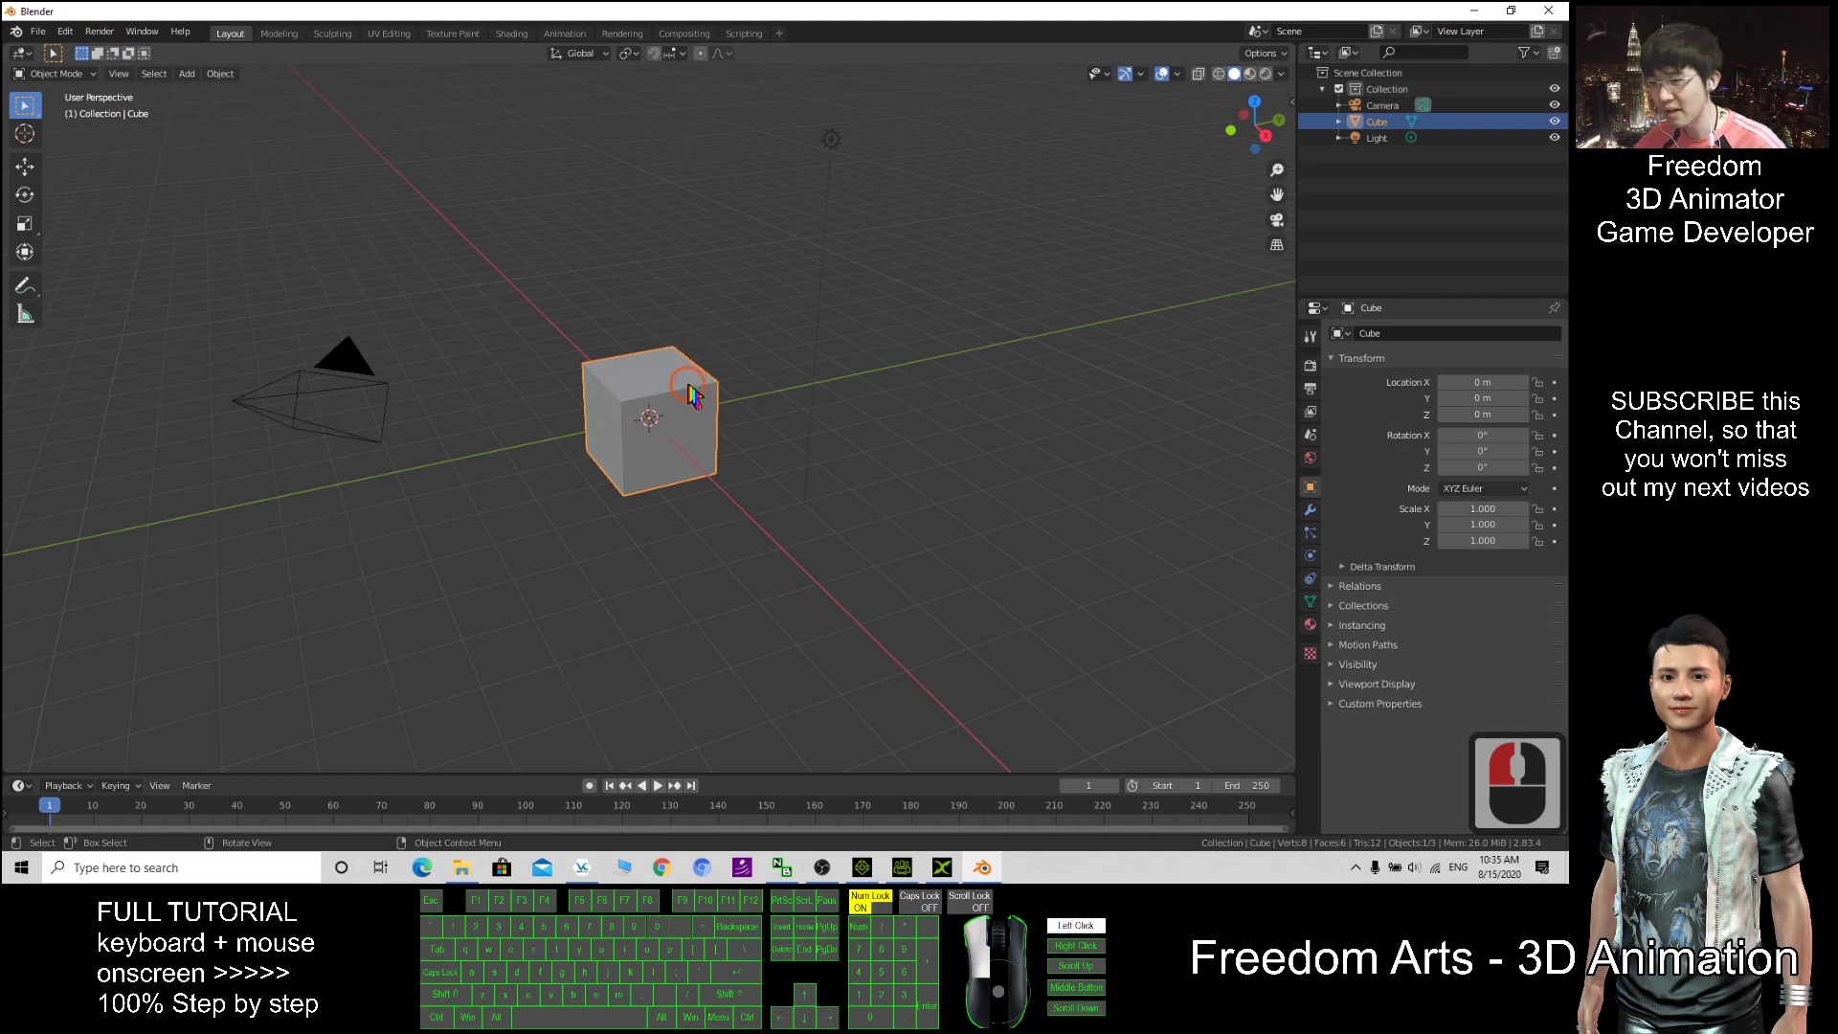
{"action": "left_click", "coordinate": [658, 393]}
{"action": "key", "text": "Delete"}
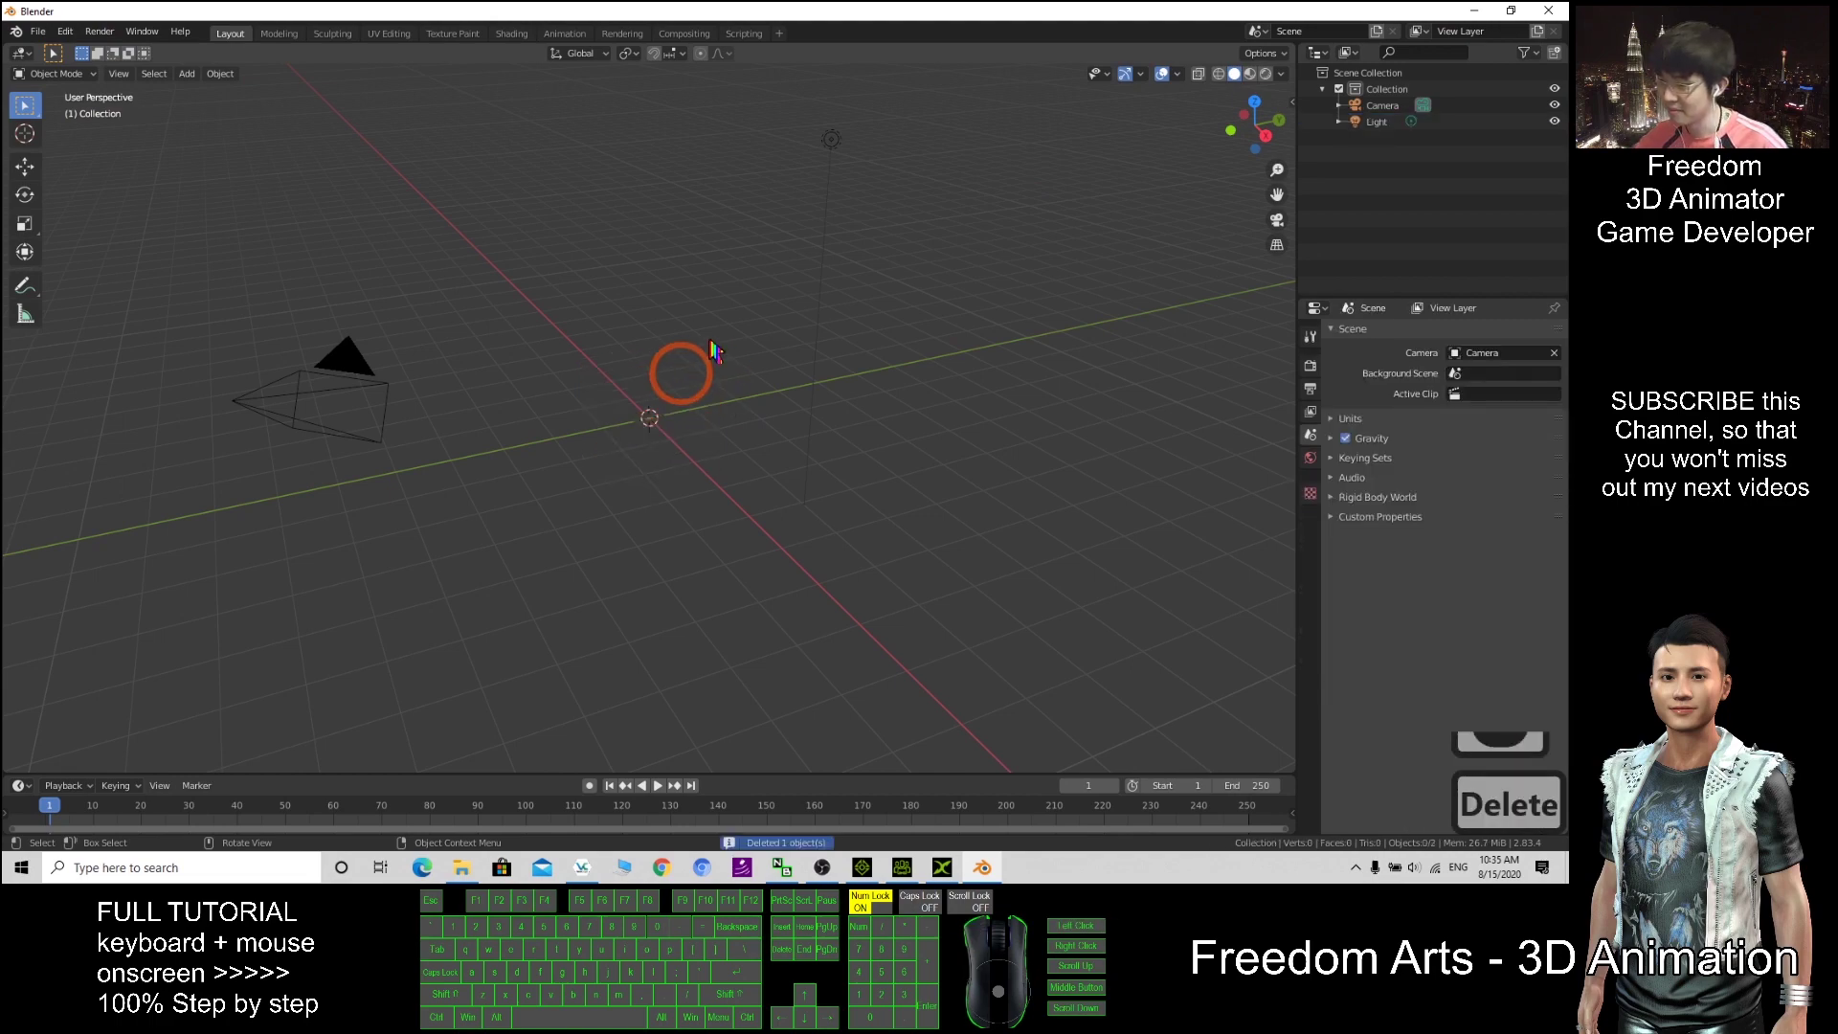
Step: Switch back to iClone and send the Christian character to 3DXchange, choosing not to export the character currently loaded there
{"action": "left_click", "coordinate": [1477, 11]}
{"action": "scroll", "coordinate": [870, 379], "scroll_direction": "down", "scroll_amount": 8}
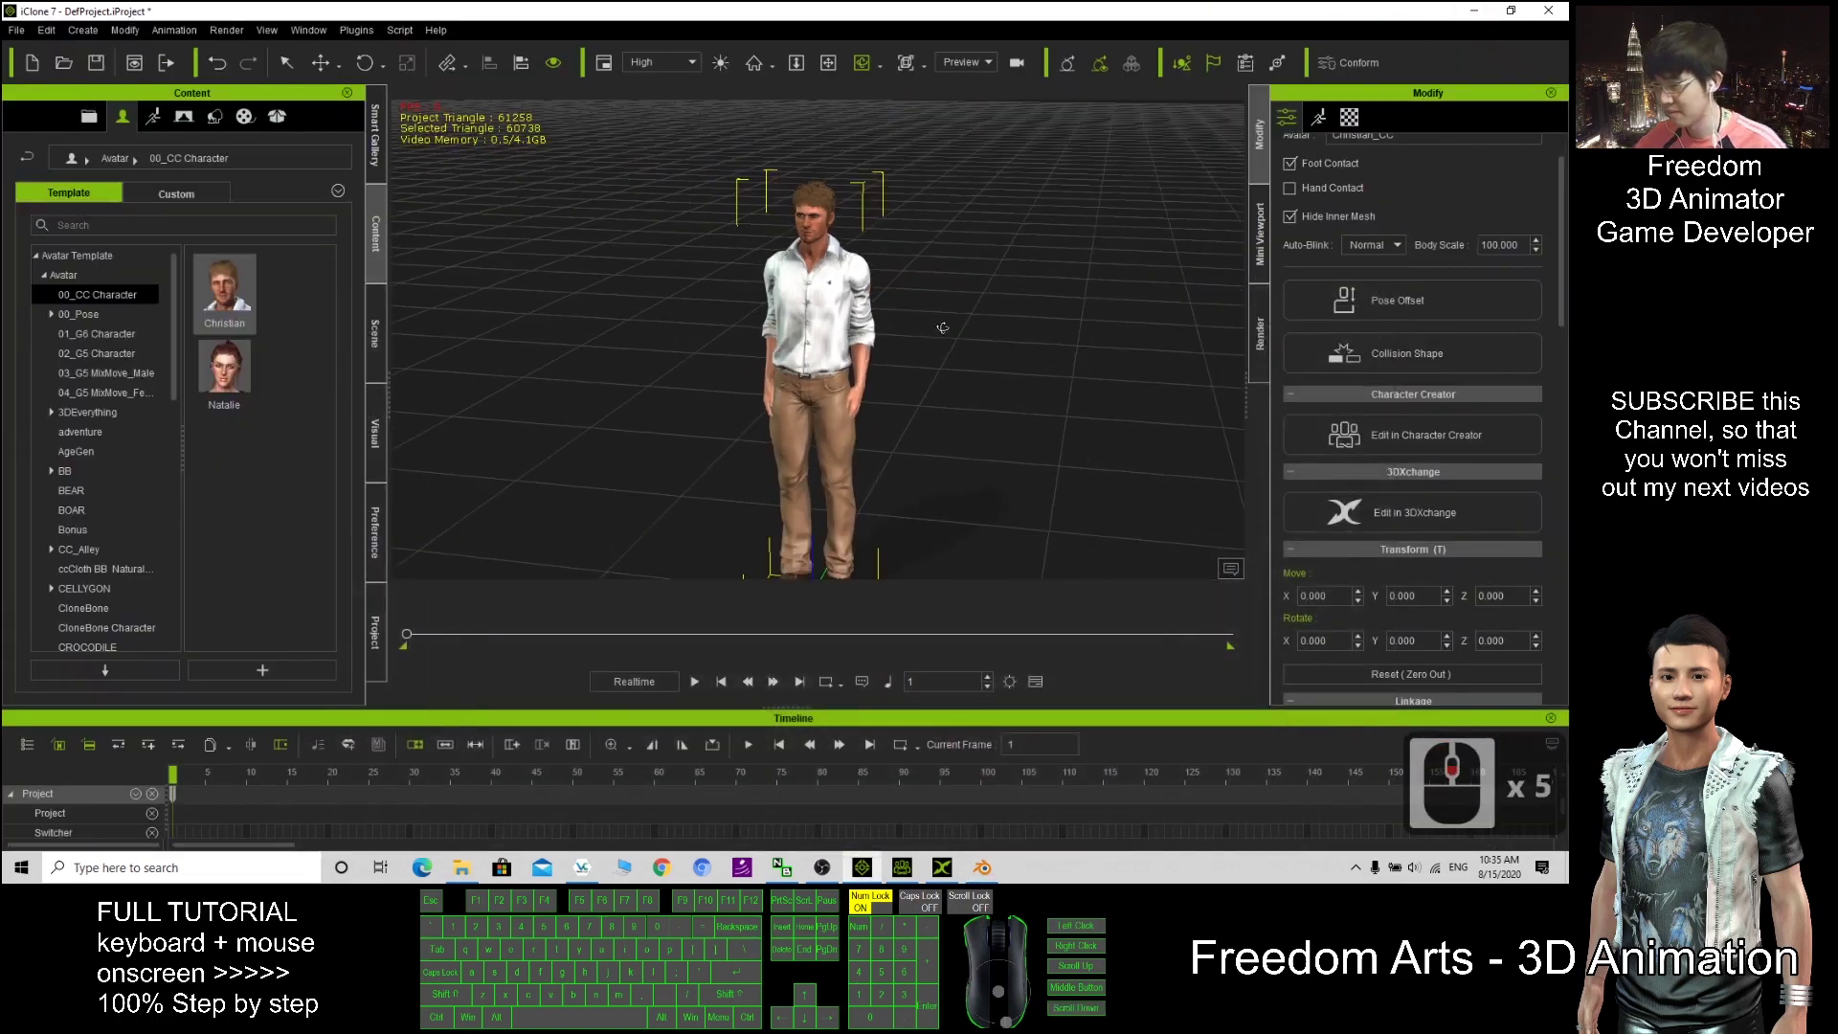
{"action": "mouse_move", "coordinate": [956, 437]}
{"action": "left_mouse_down"}
{"action": "mouse_move", "coordinate": [1091, 439]}
{"action": "mouse_move", "coordinate": [933, 442]}
{"action": "left_mouse_up"}
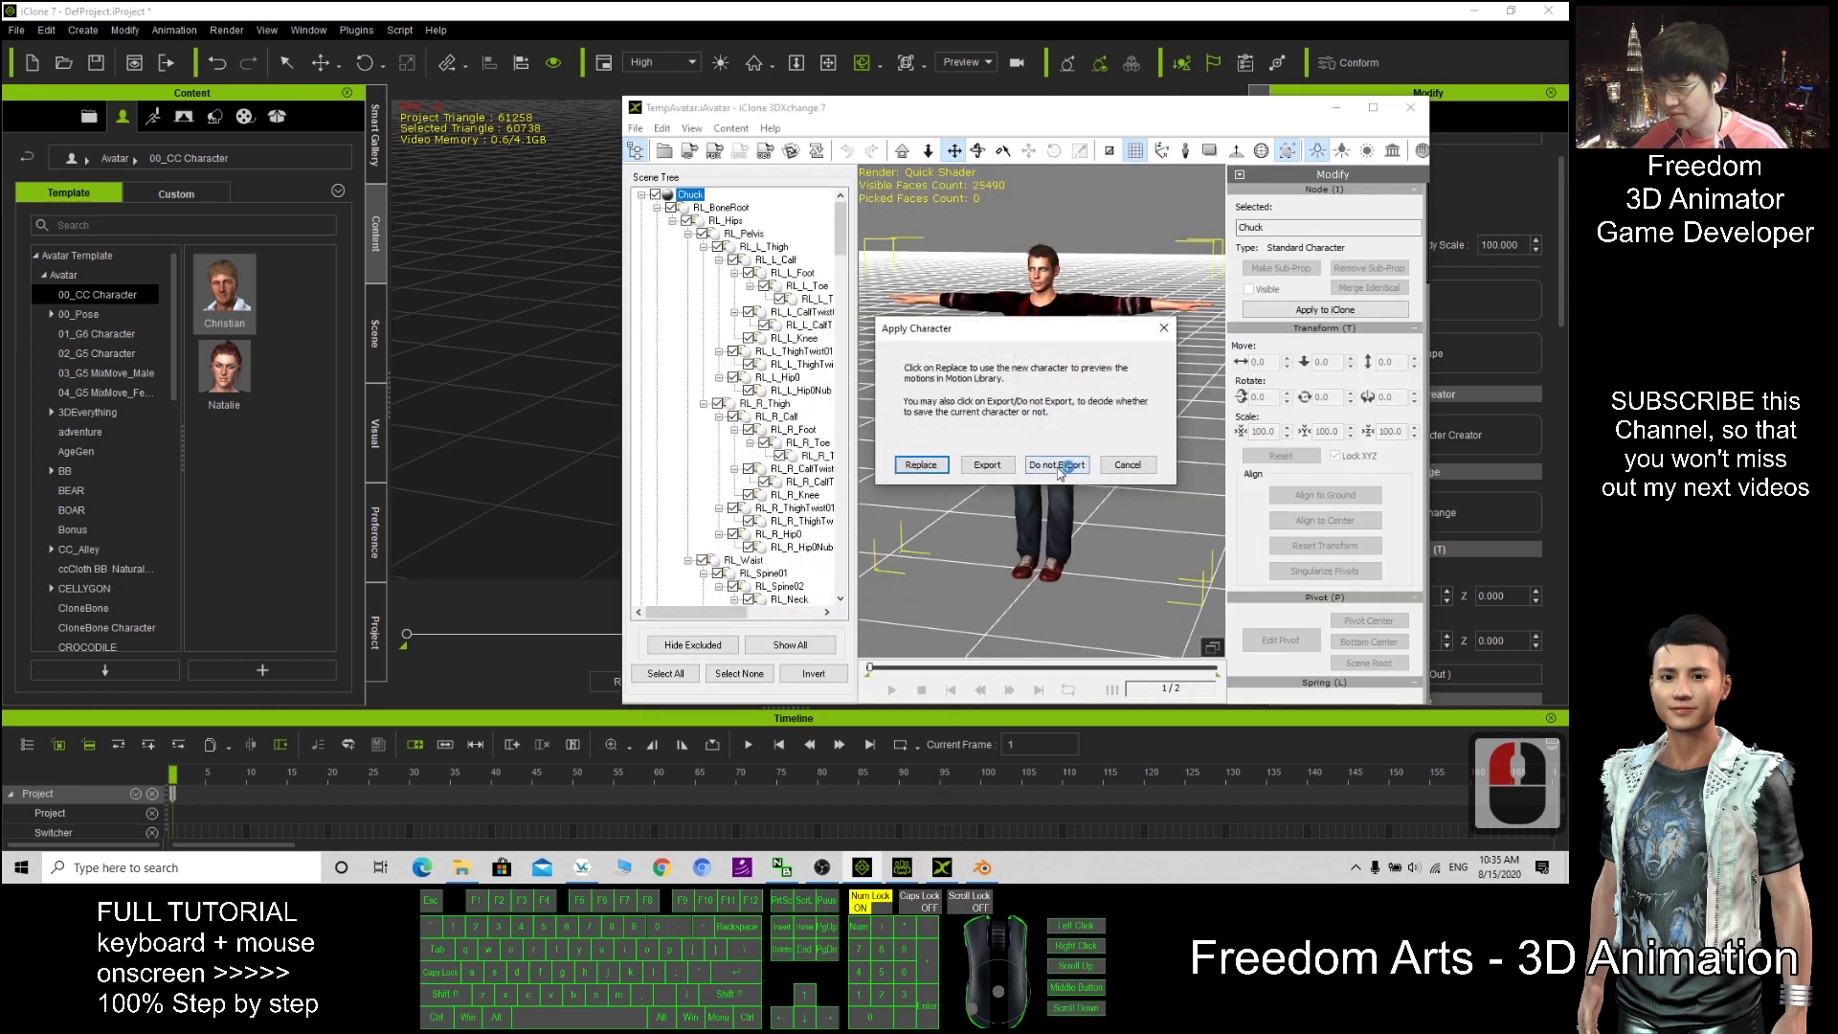
{"action": "left_click", "coordinate": [1051, 465]}
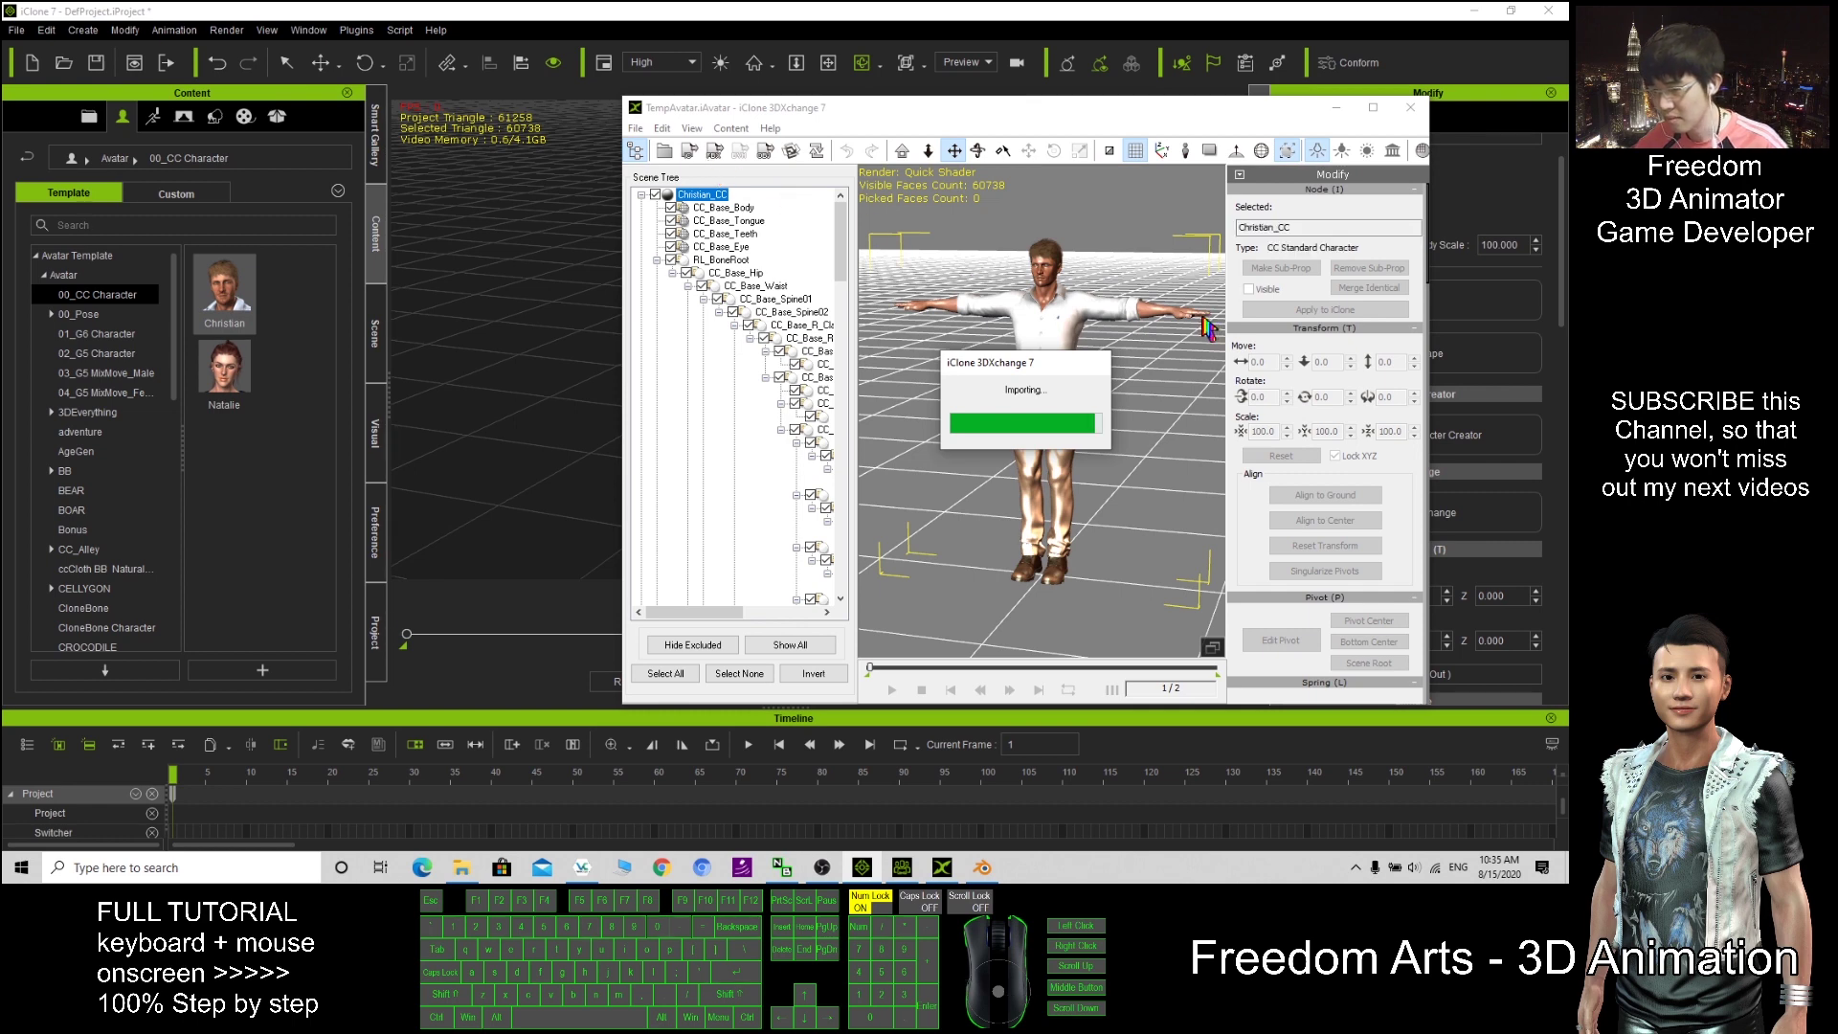
Step: Set up the FBX export with the Maya_Win32-bit_Optimized preset, then change the axis to Z-Up and convert images to Png
{"action": "left_click", "coordinate": [718, 152]}
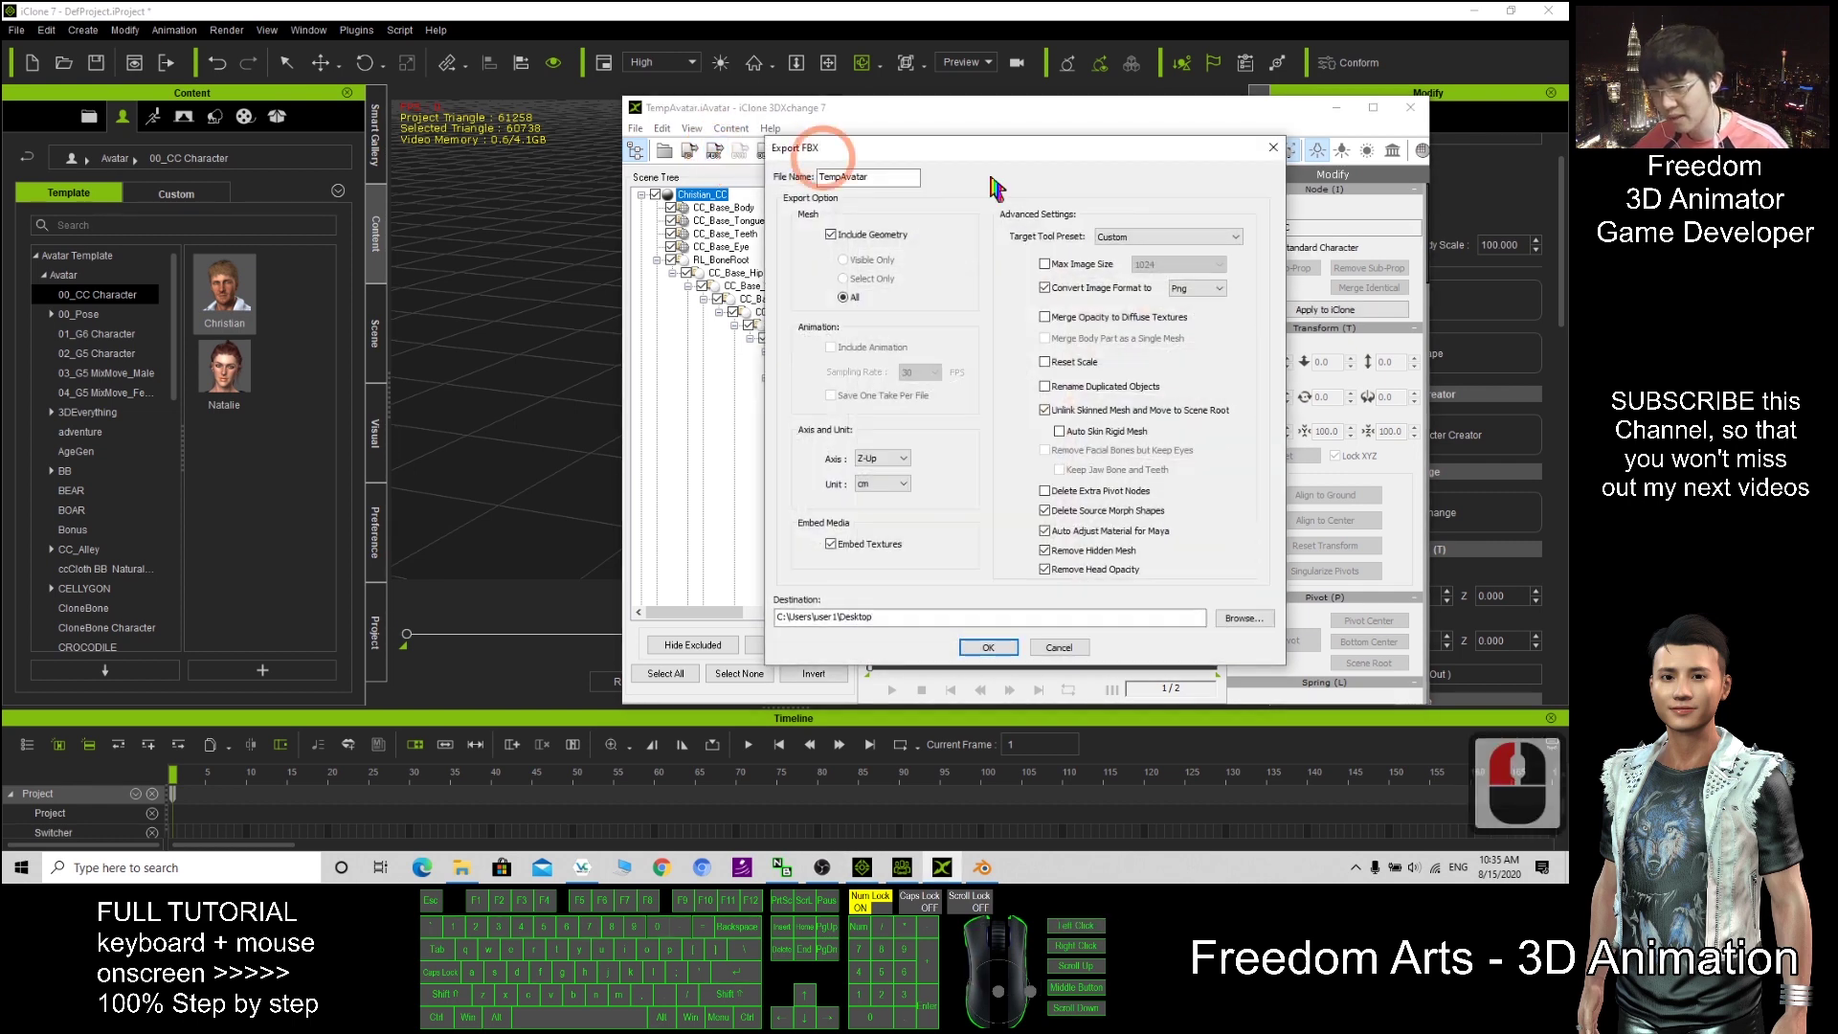
{"action": "left_click", "coordinate": [1134, 237]}
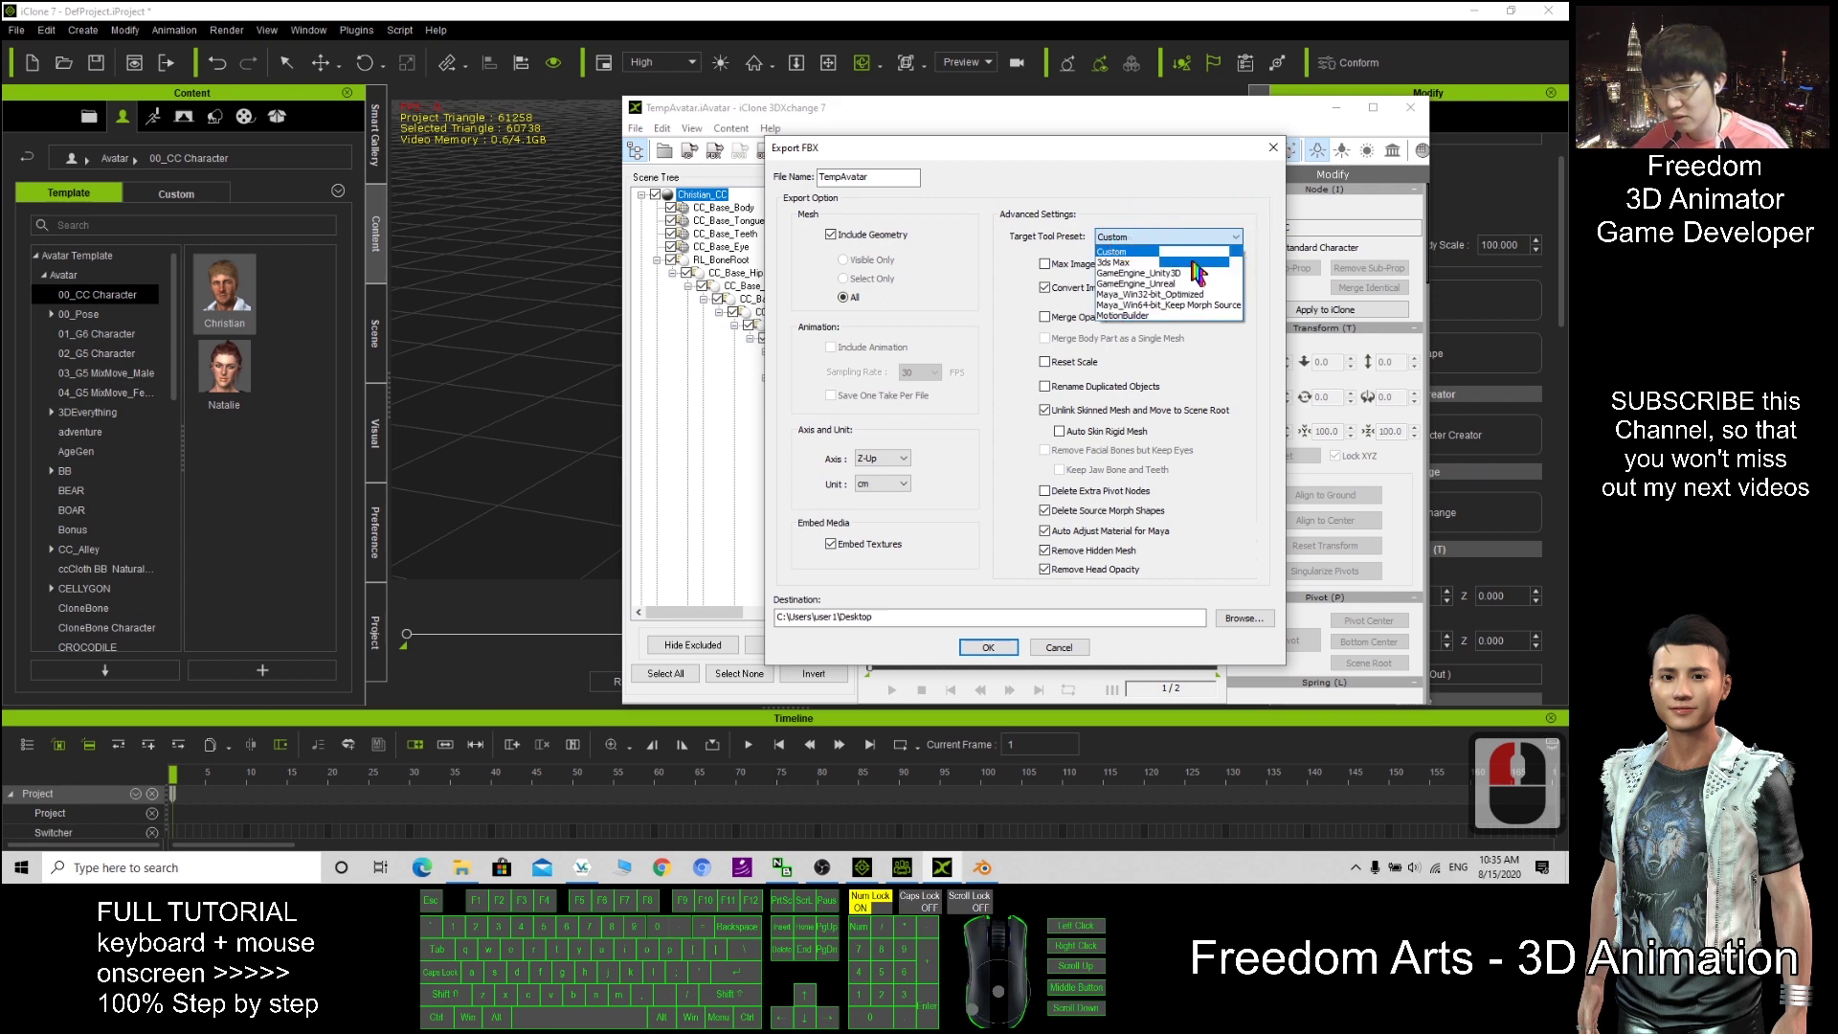
{"action": "left_click", "coordinate": [1160, 295]}
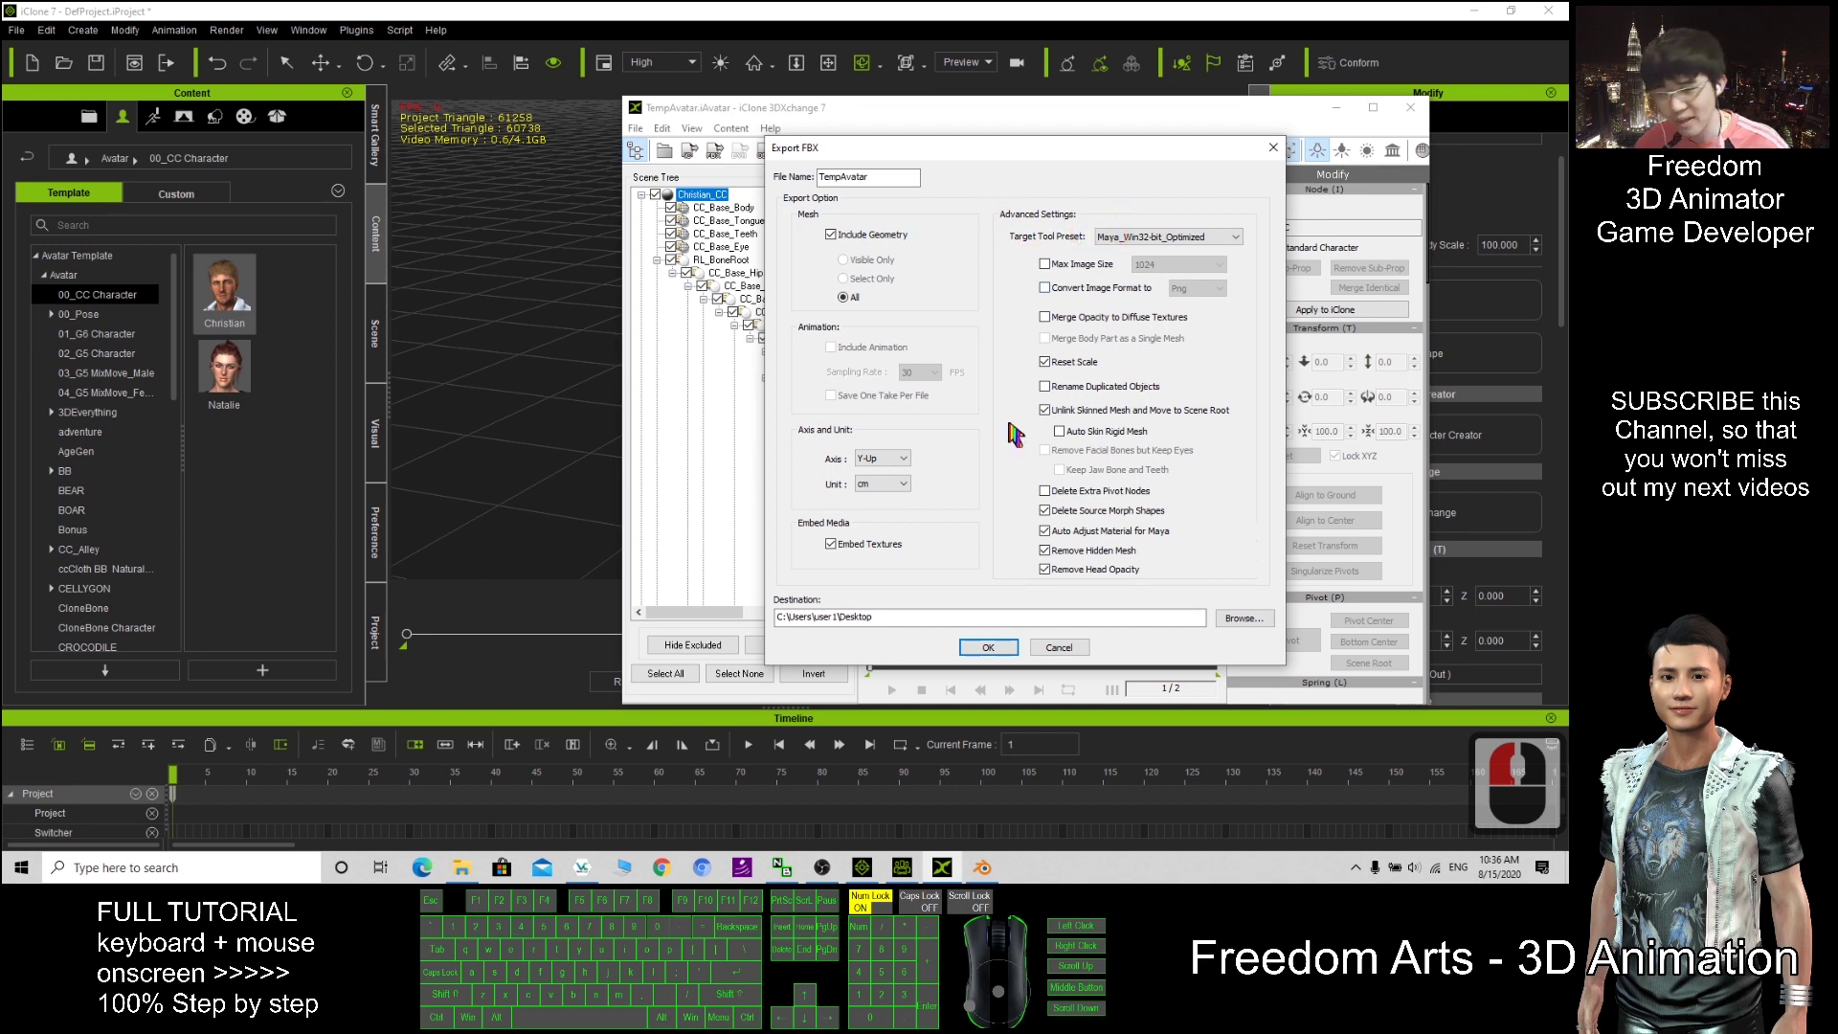
{"action": "left_click", "coordinate": [891, 459]}
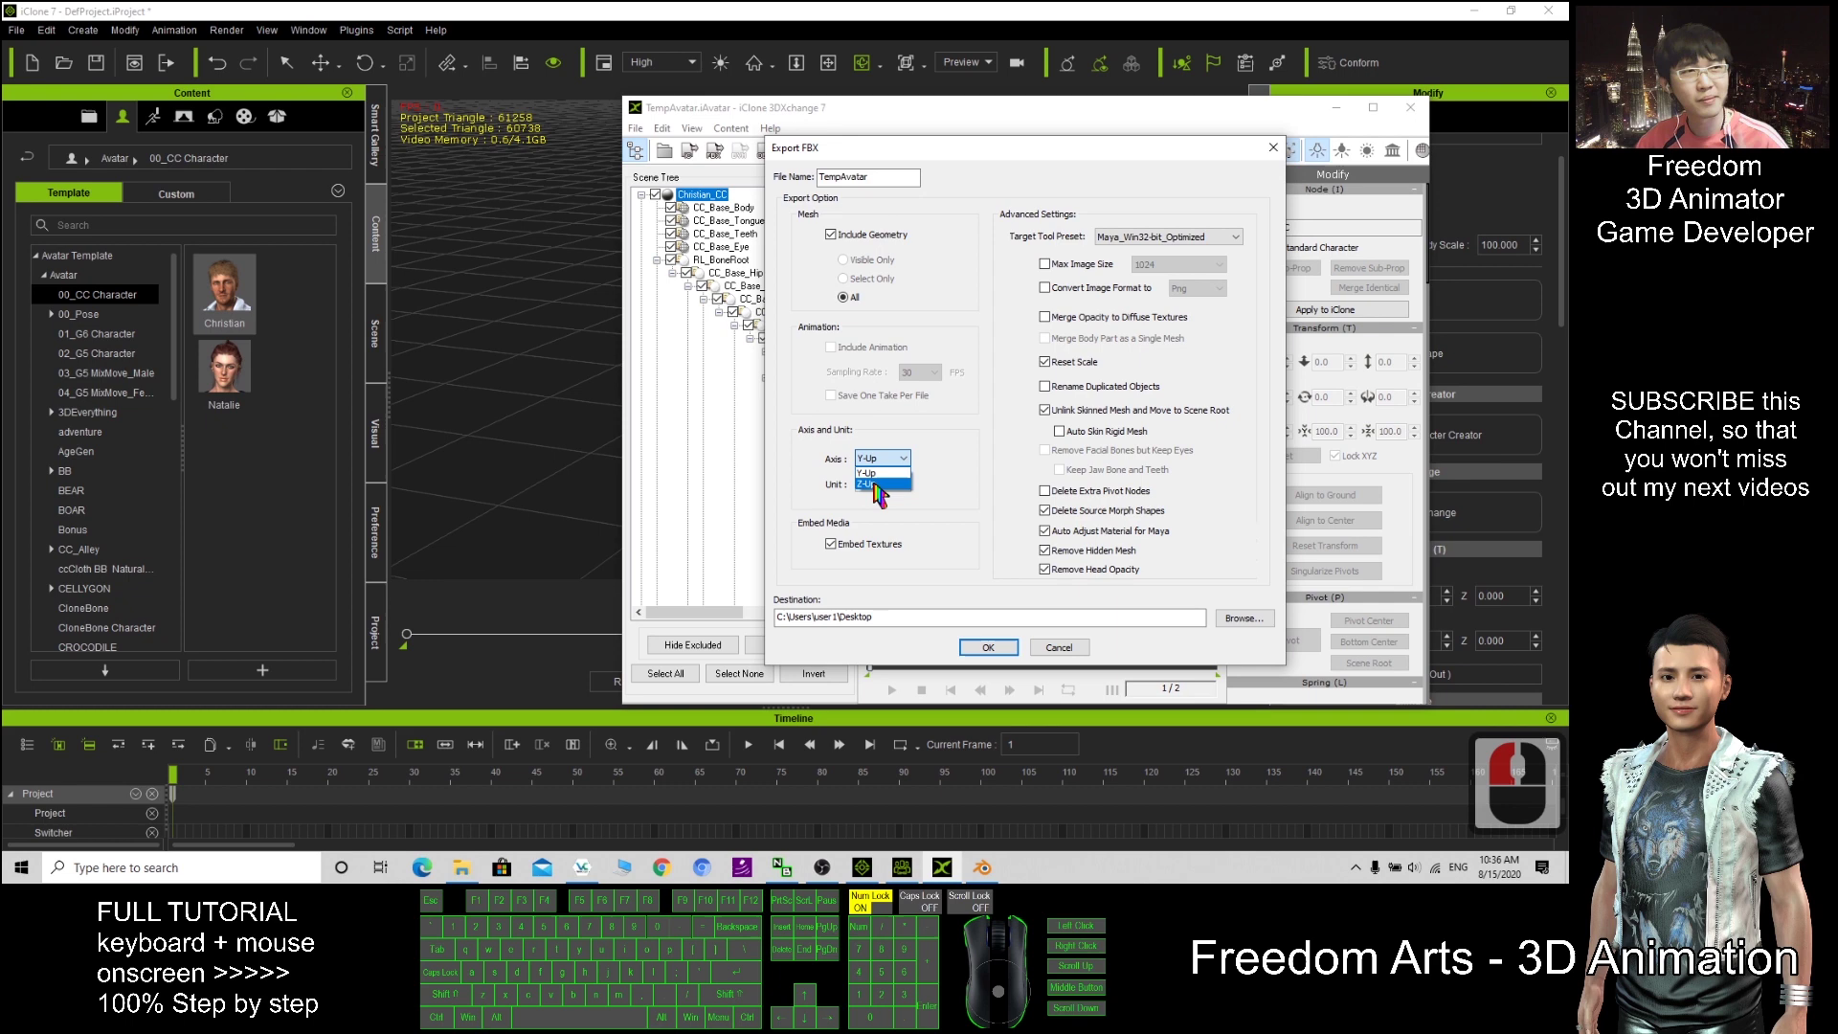
{"action": "left_click", "coordinate": [876, 484]}
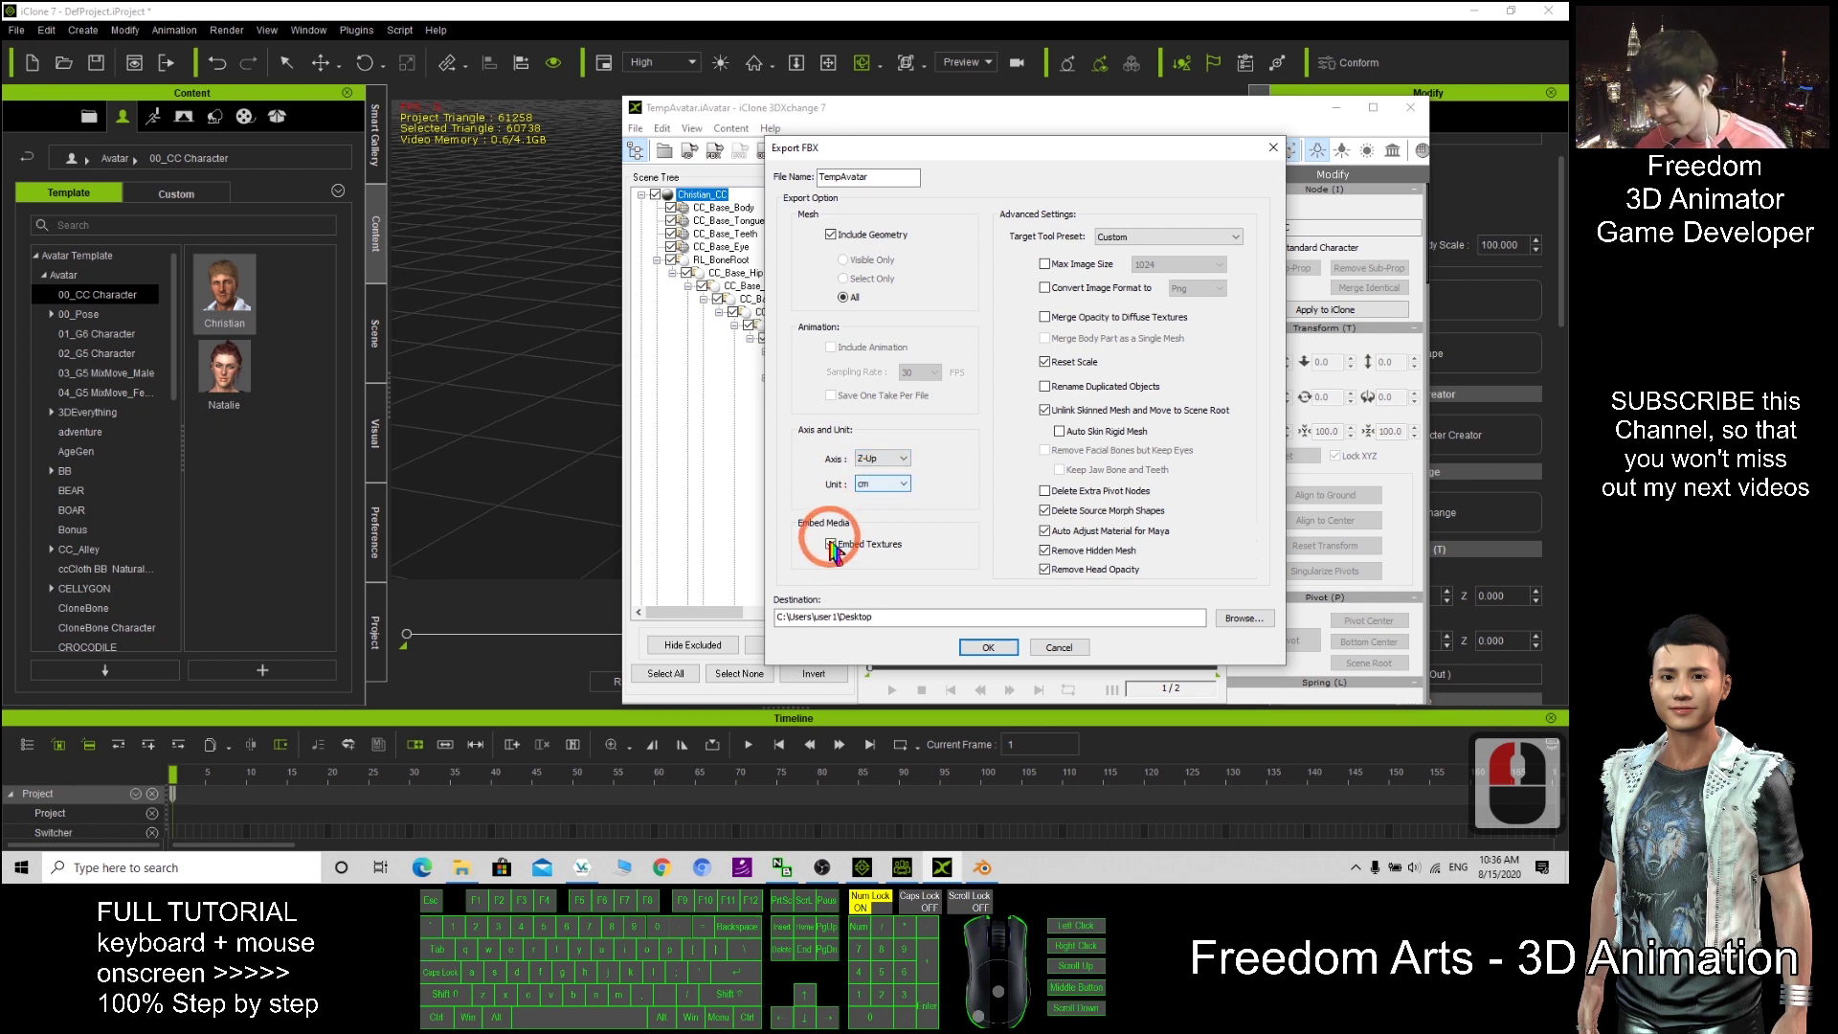
{"action": "left_click", "coordinate": [1045, 288]}
{"action": "left_click", "coordinate": [1192, 288]}
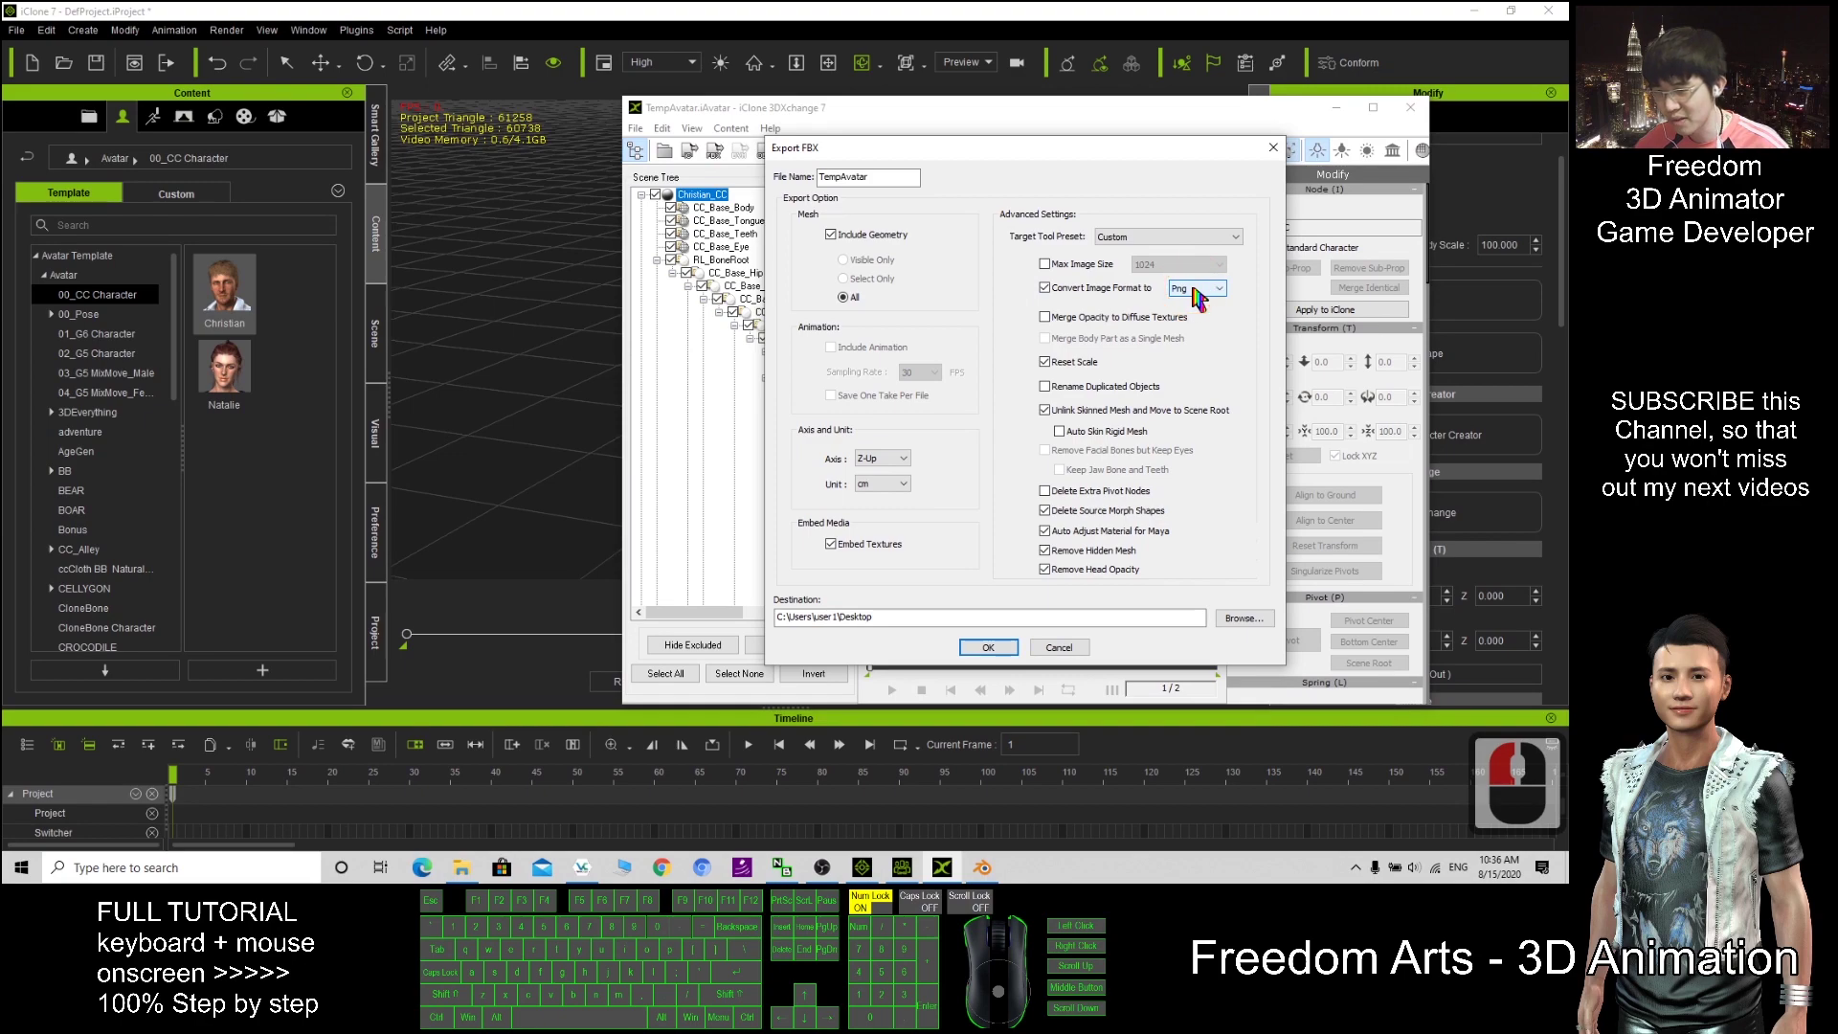
Step: Name the FBX file Christian and export it to the Desktop, accepting the reminder
{"action": "left_click", "coordinate": [1474, 11]}
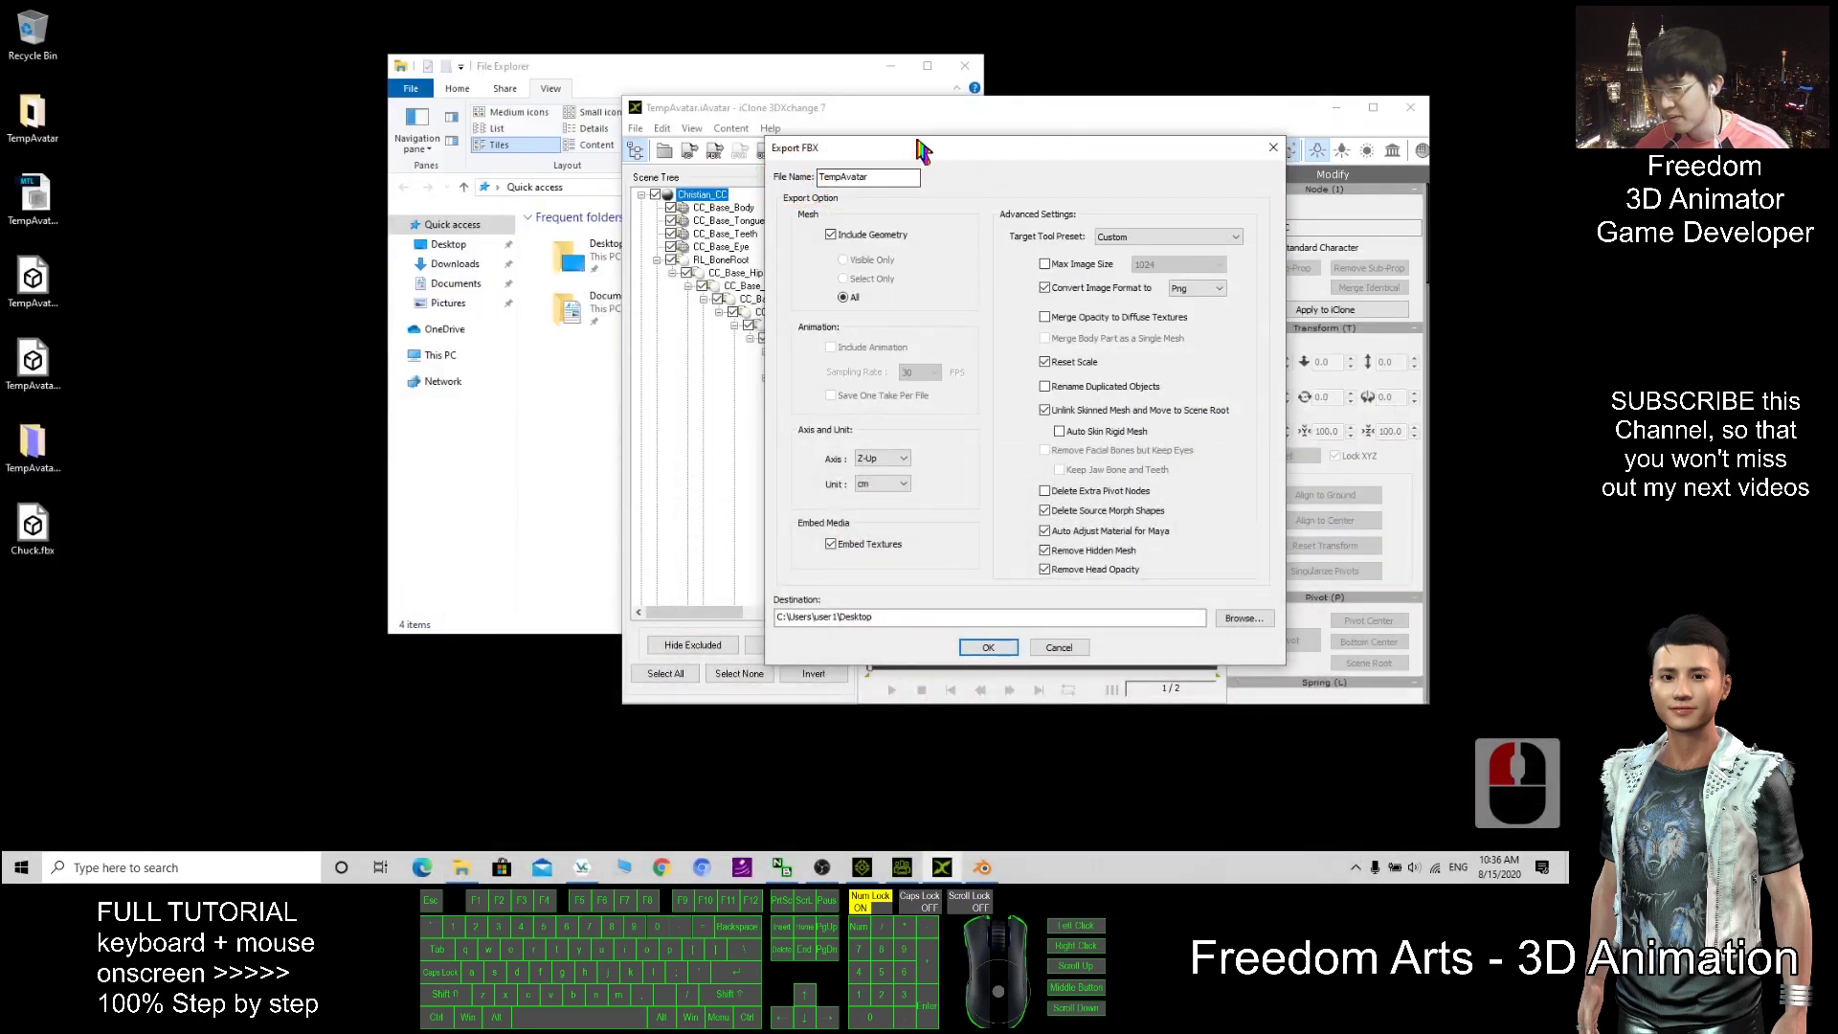
{"action": "left_click_drag", "start_coordinate": [921, 151], "coordinate": [598, 172]}
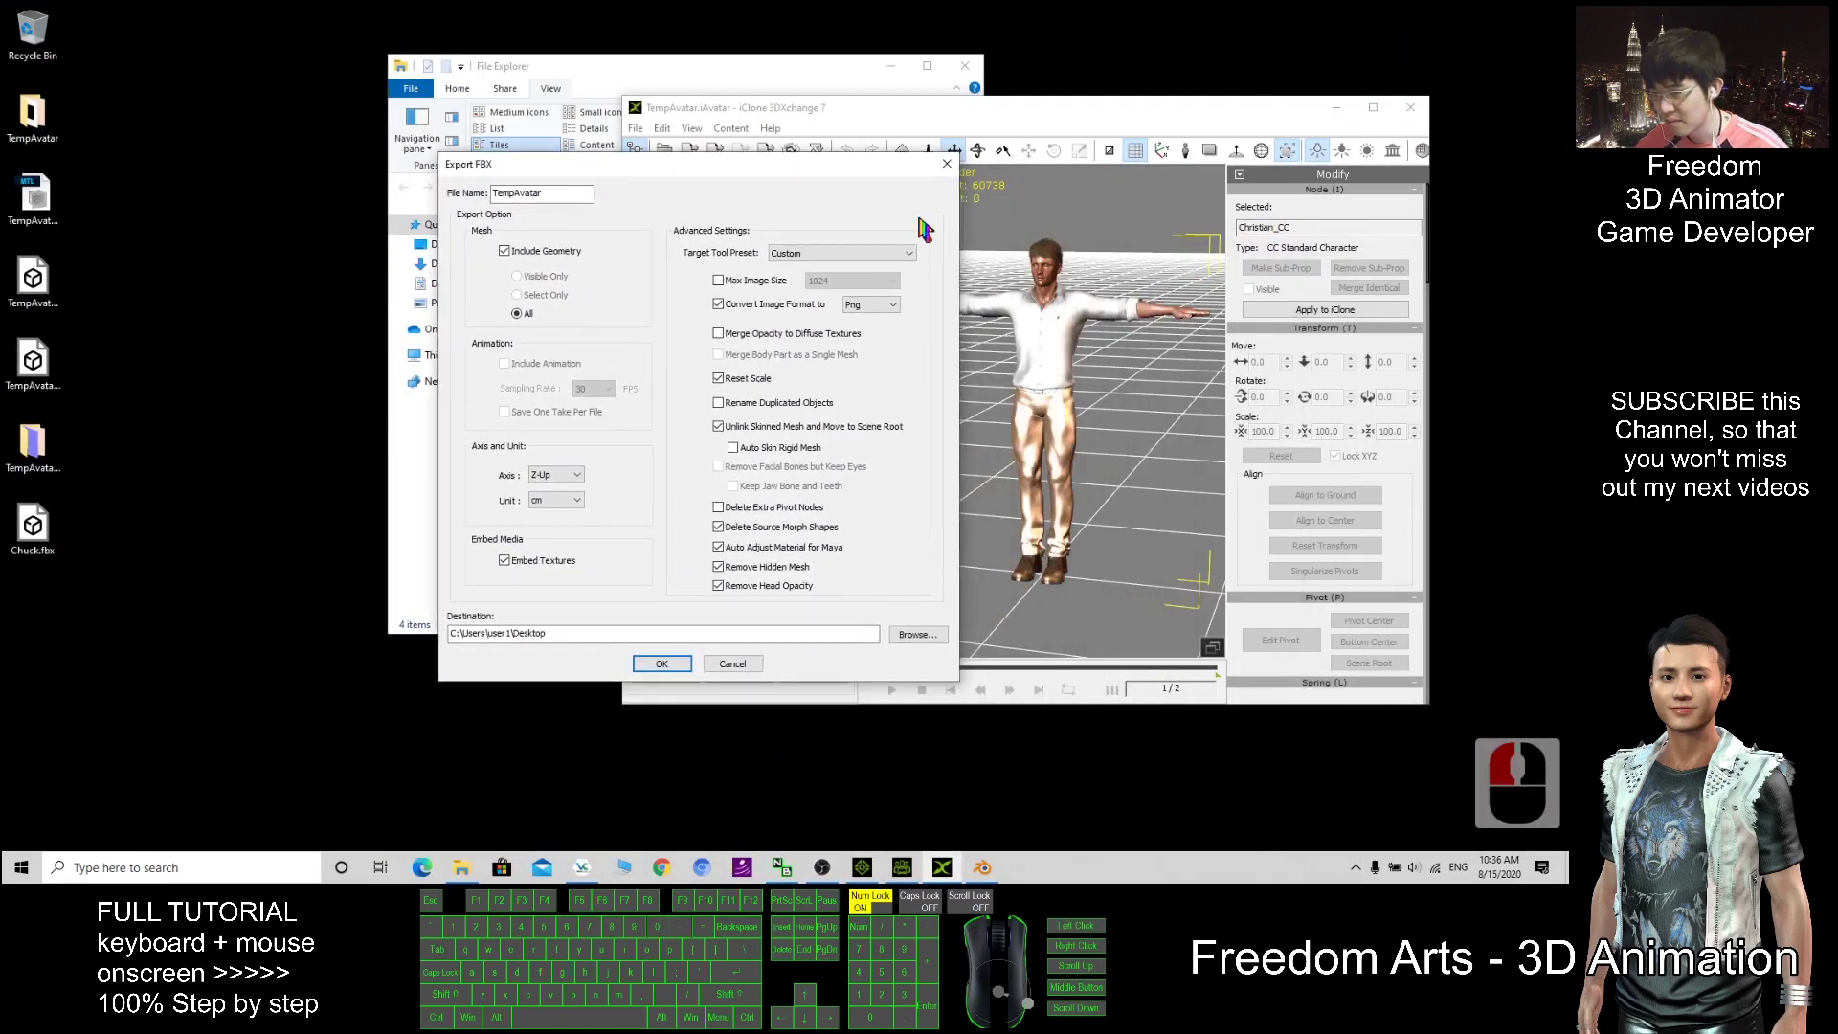
{"action": "double_click", "coordinate": [586, 193]}
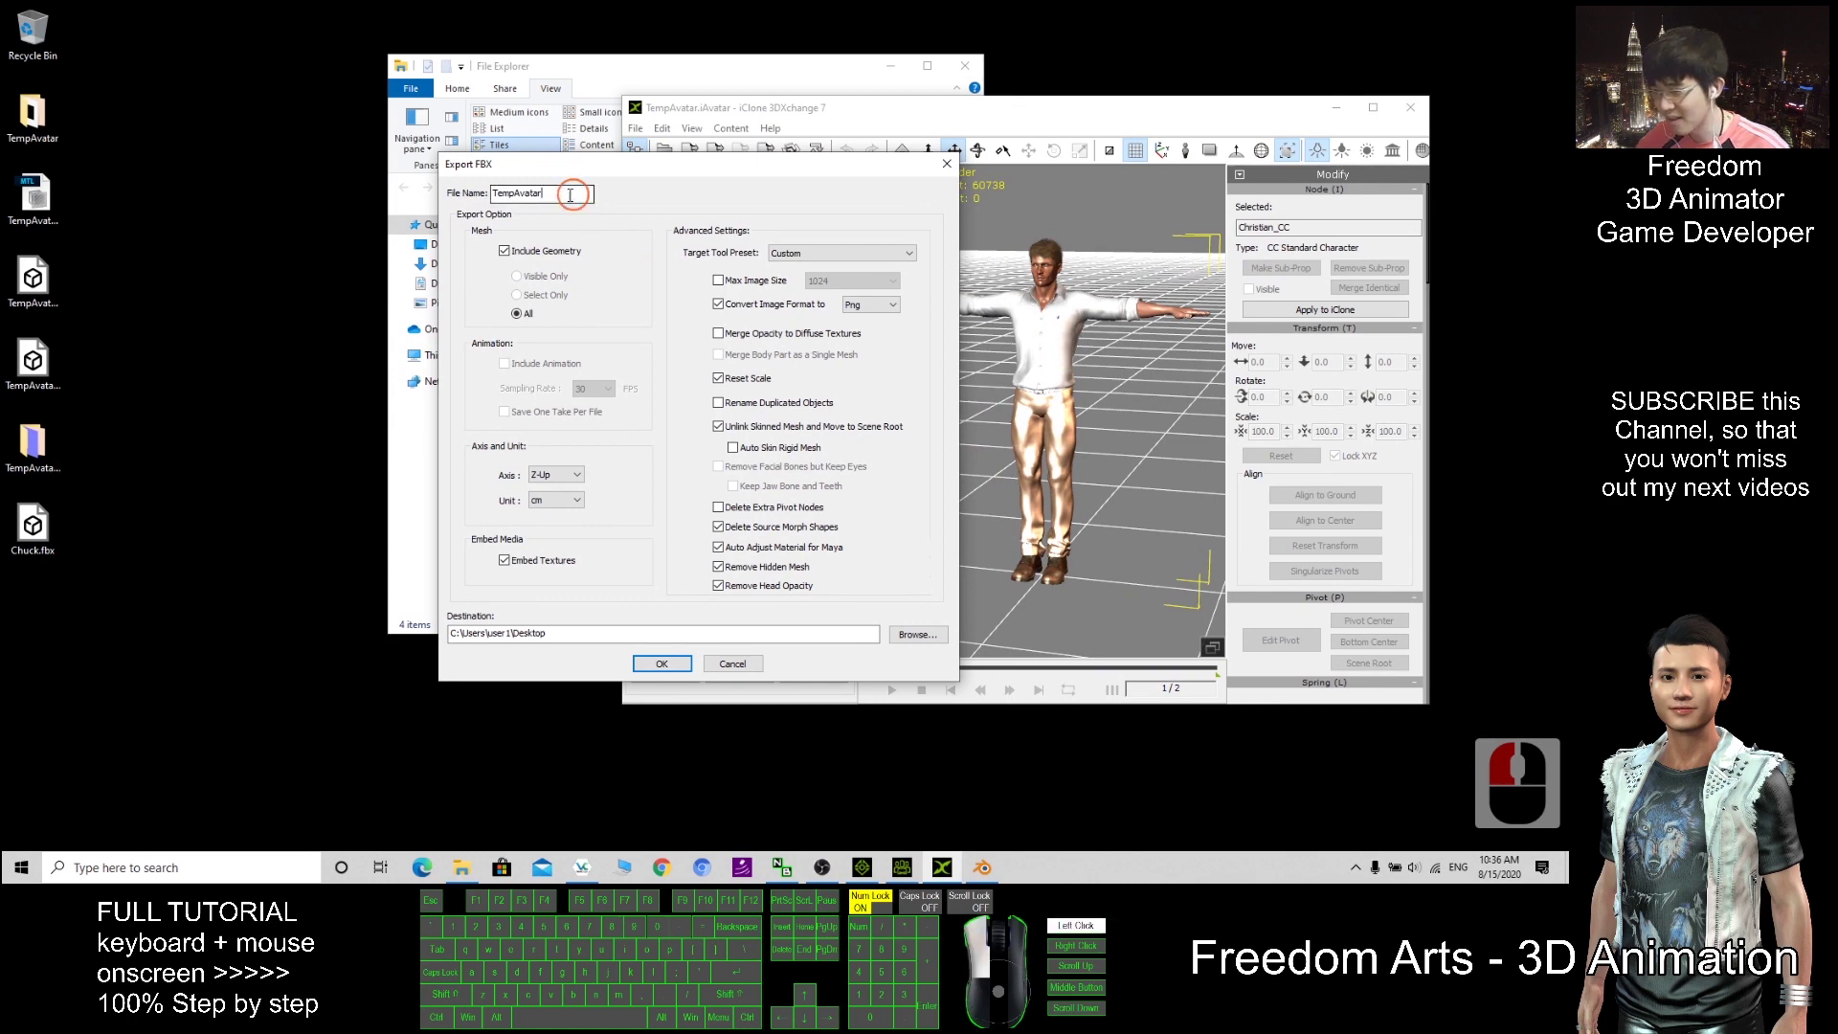
{"action": "type", "text": "Christian"}
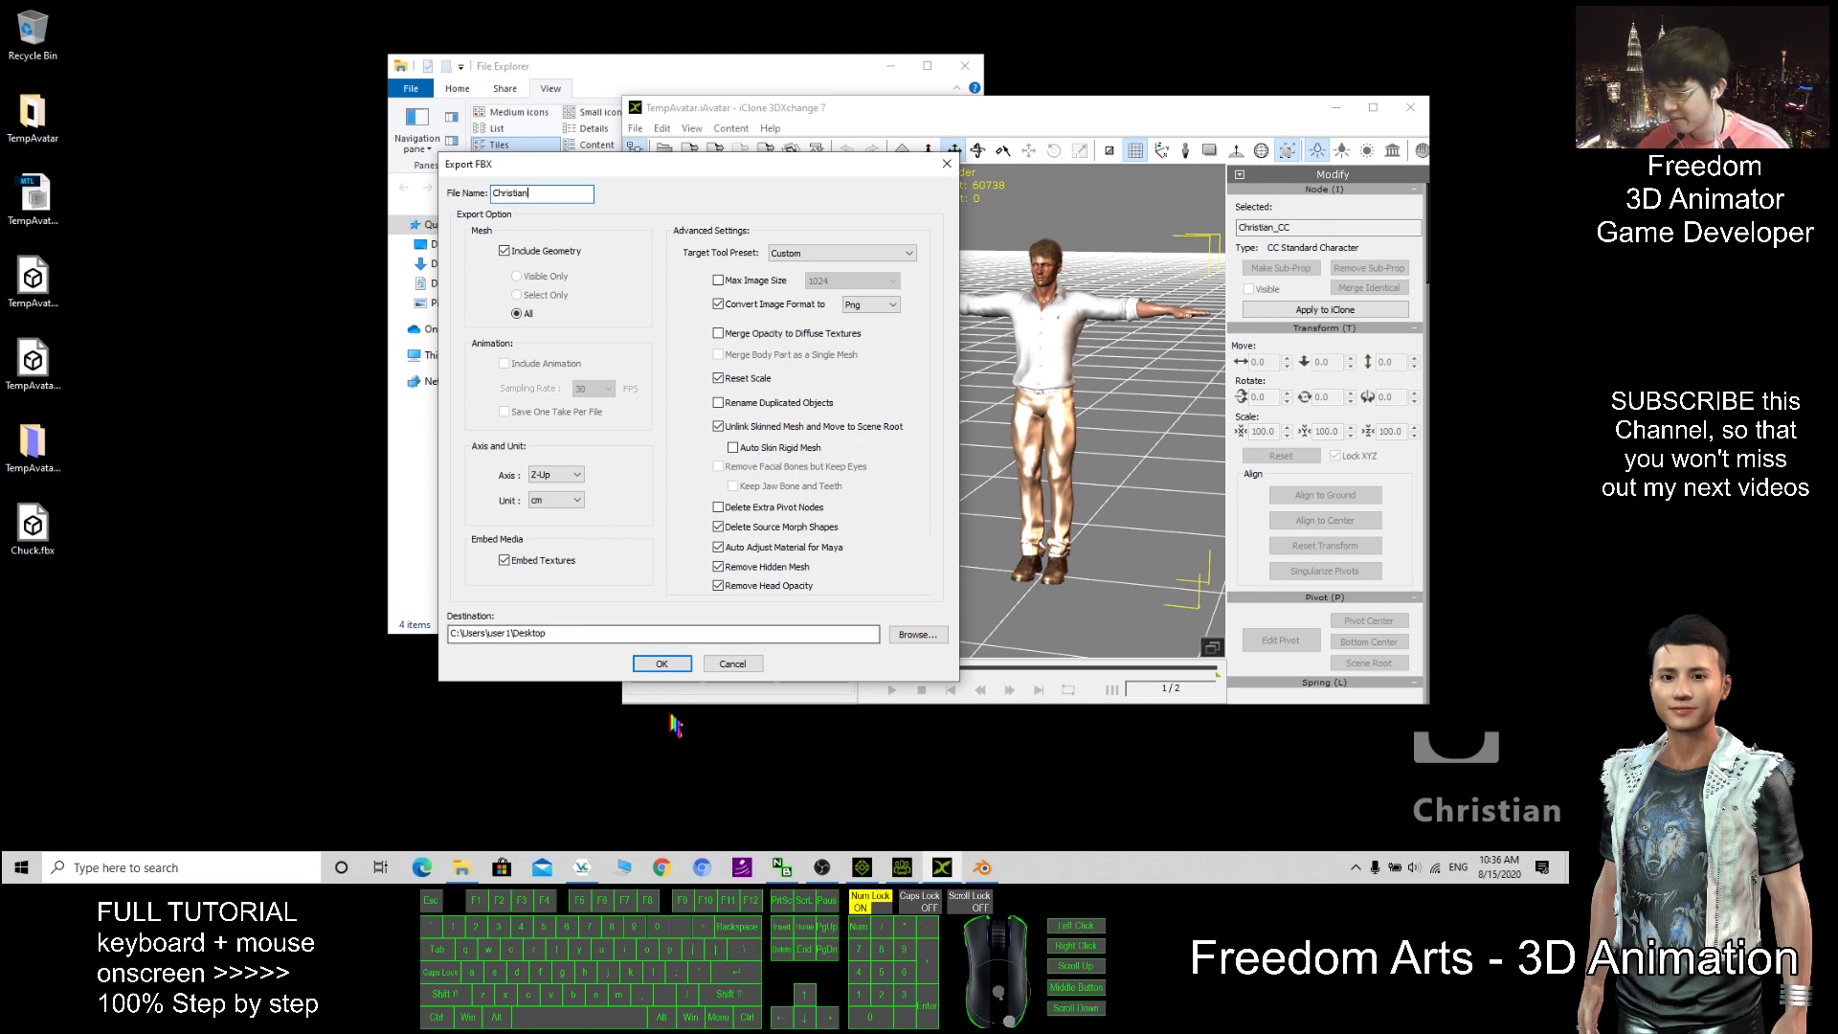
{"action": "left_click", "coordinate": [661, 664]}
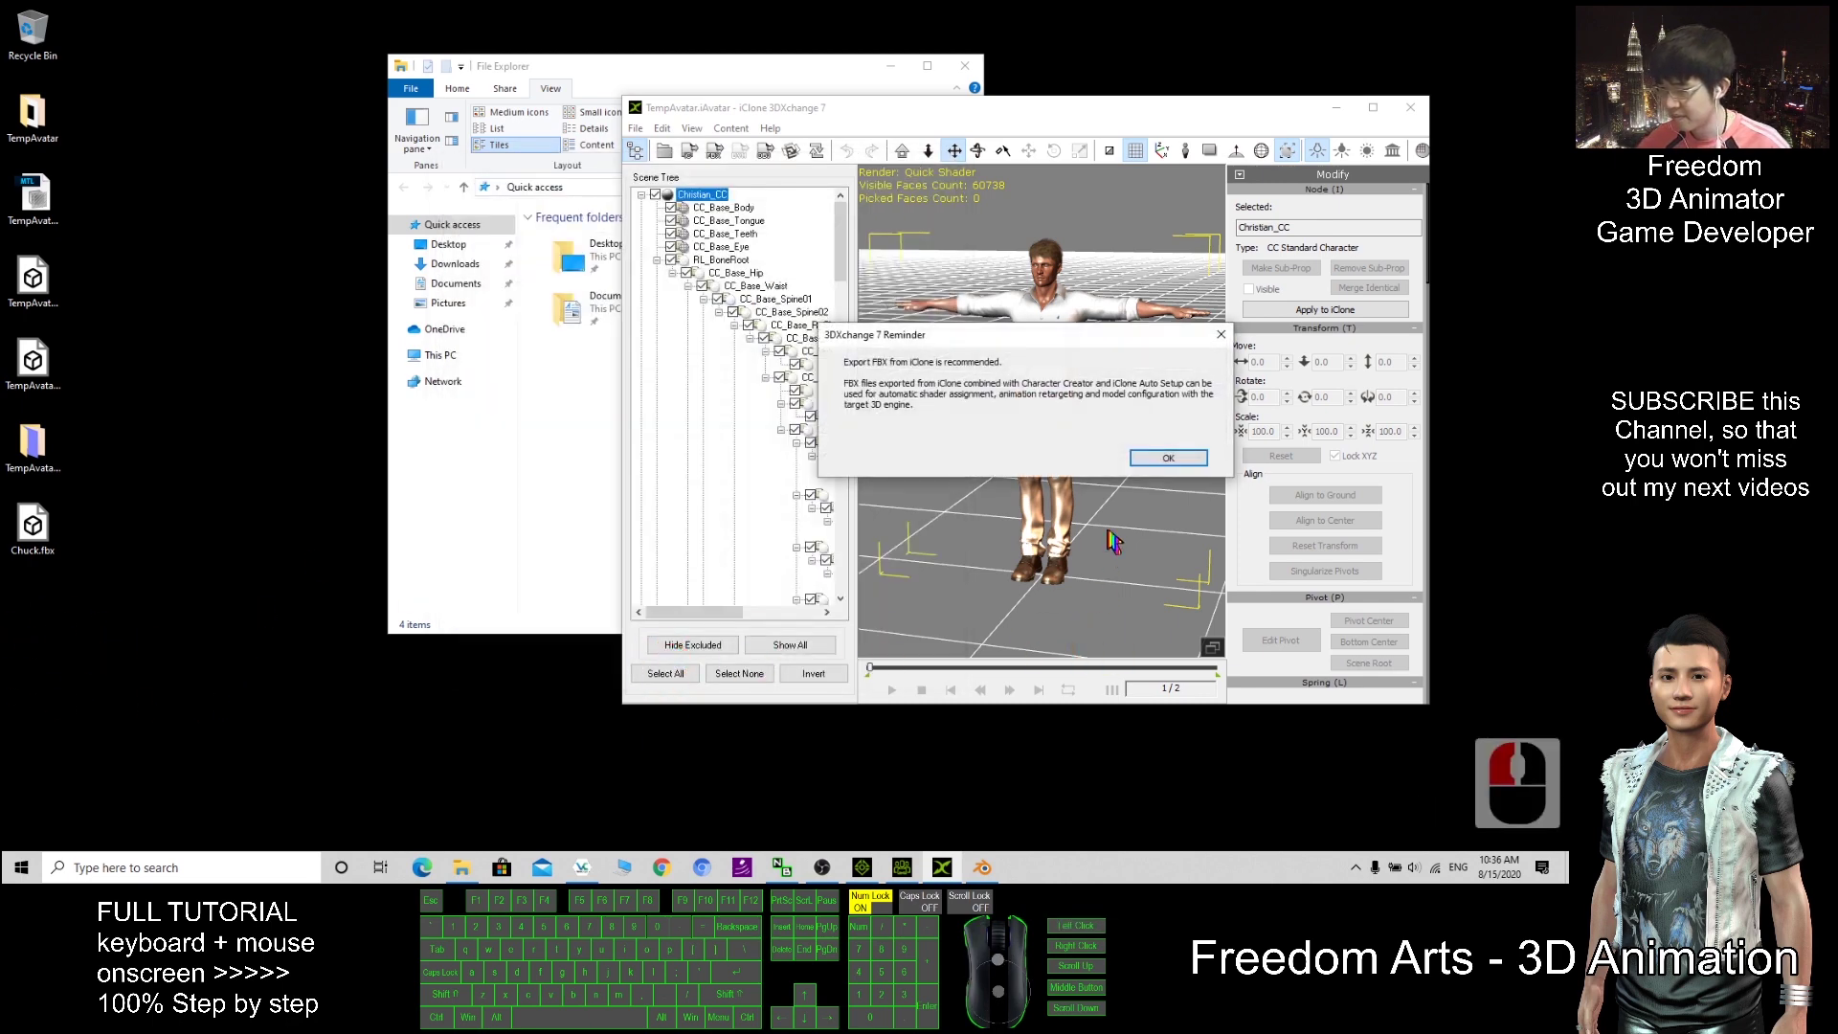
{"action": "left_click", "coordinate": [1168, 457]}
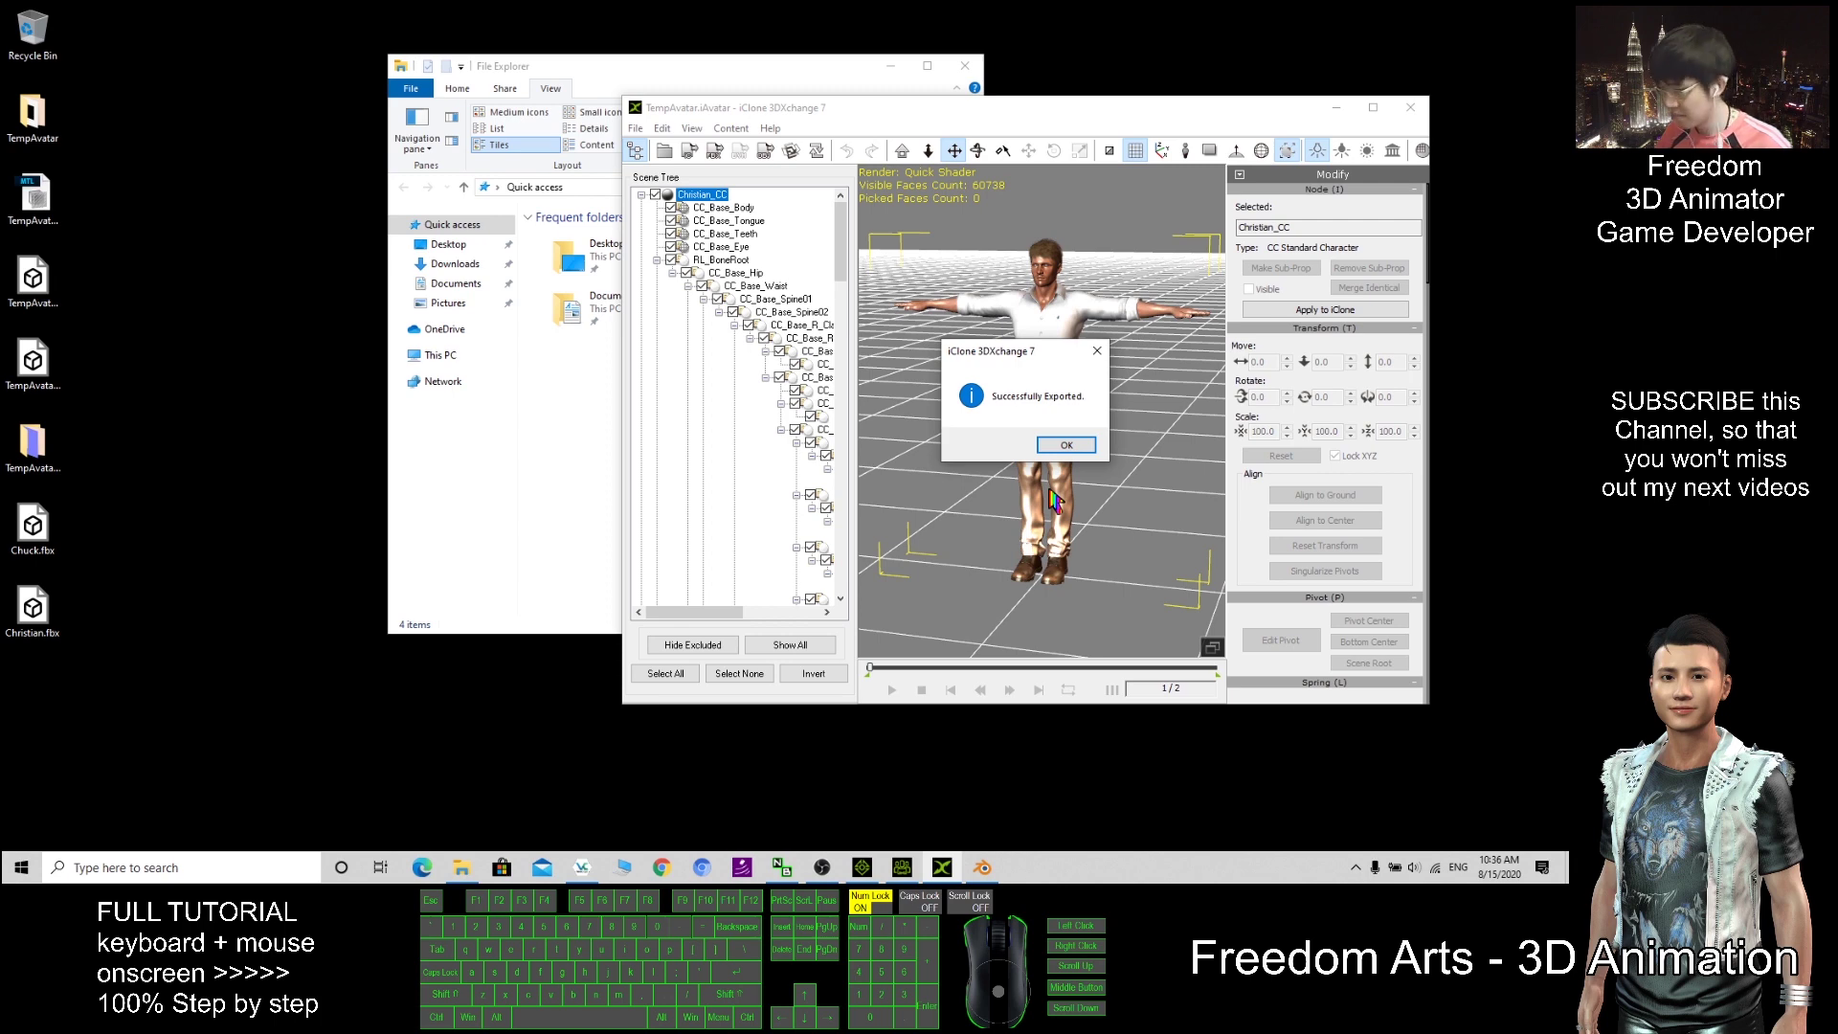
{"action": "left_click", "coordinate": [1067, 445]}
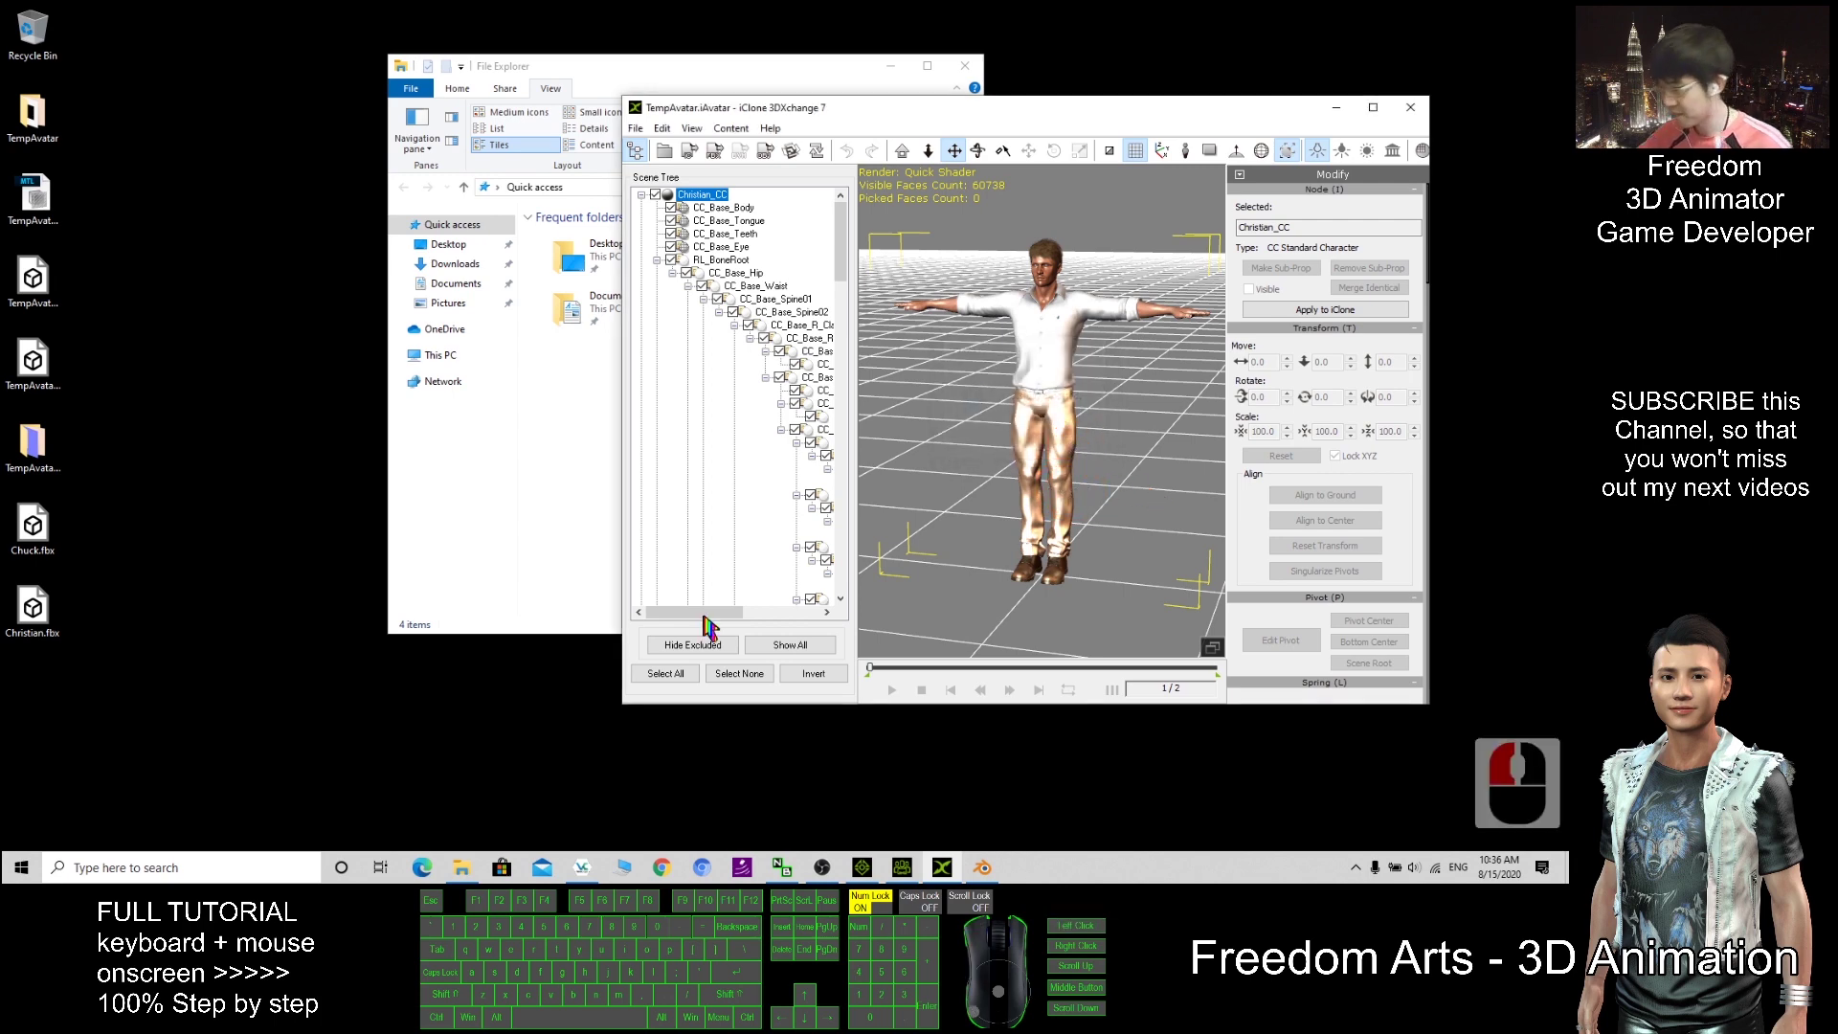
Step: Switch to Blender and import Christian.fbx from the Desktop into the empty scene
{"action": "double_click", "coordinate": [31, 617]}
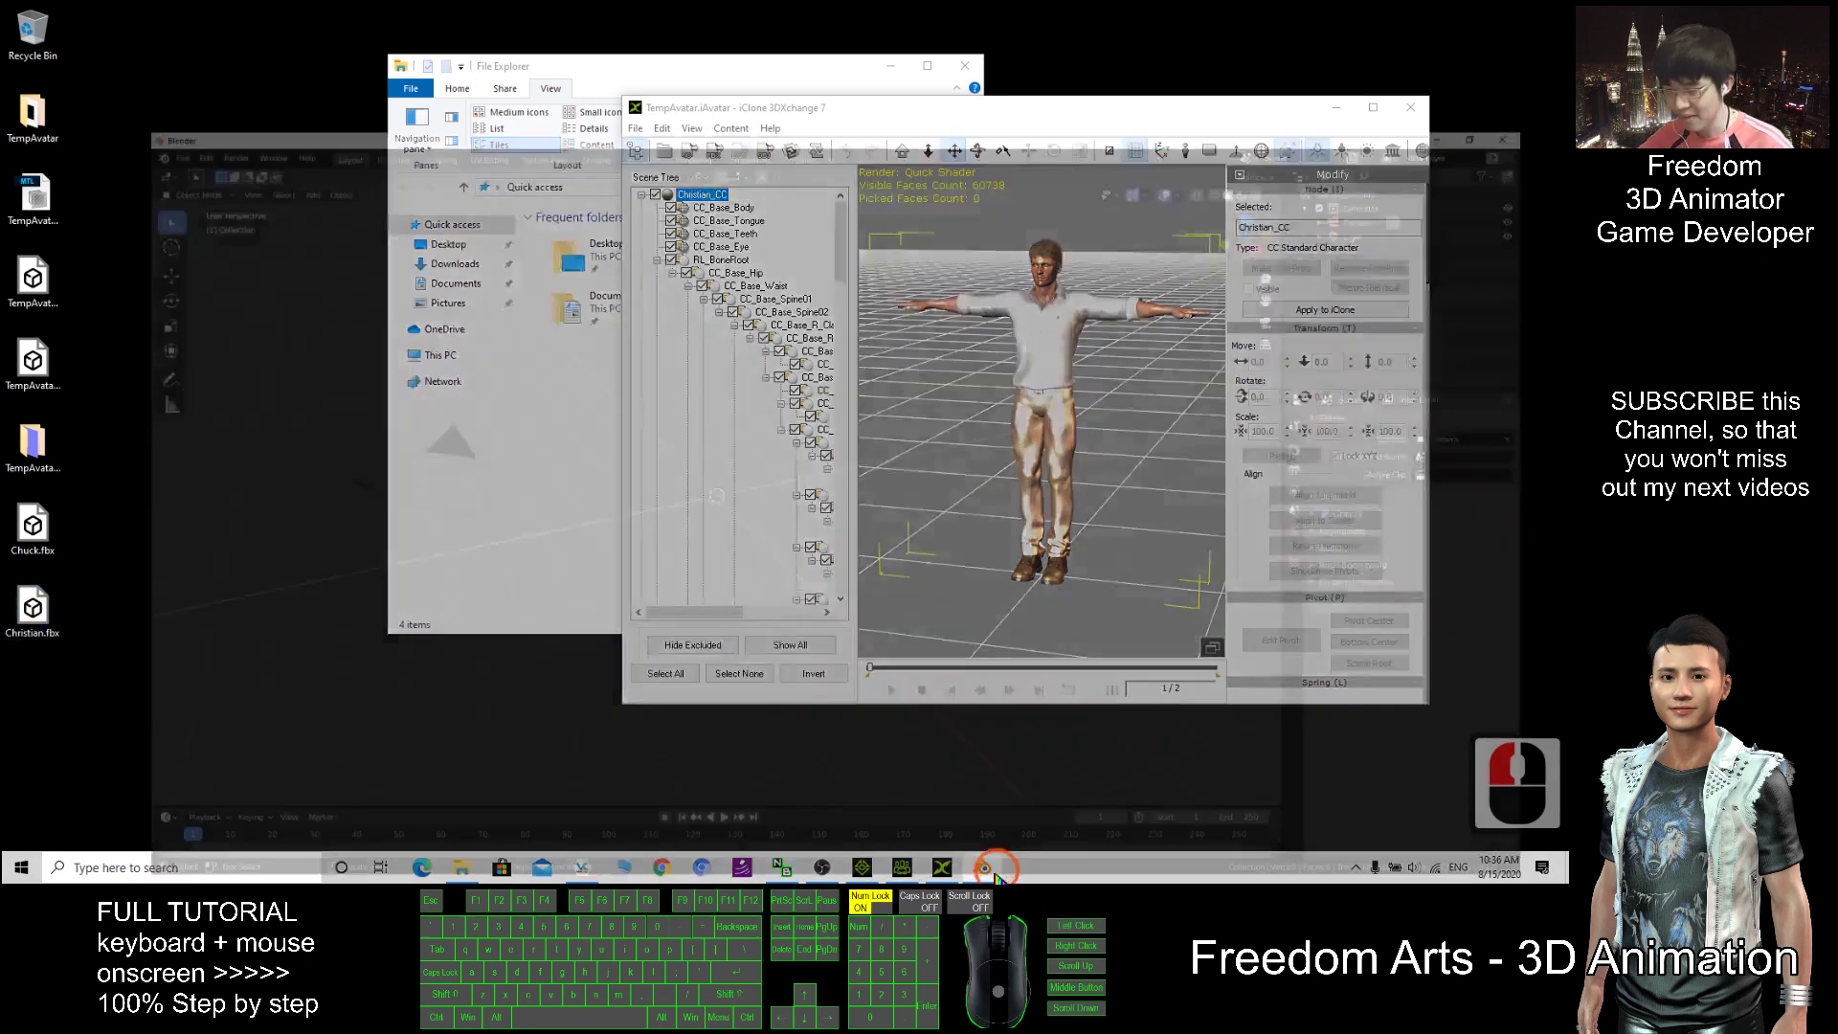
{"action": "left_click", "coordinate": [632, 11]}
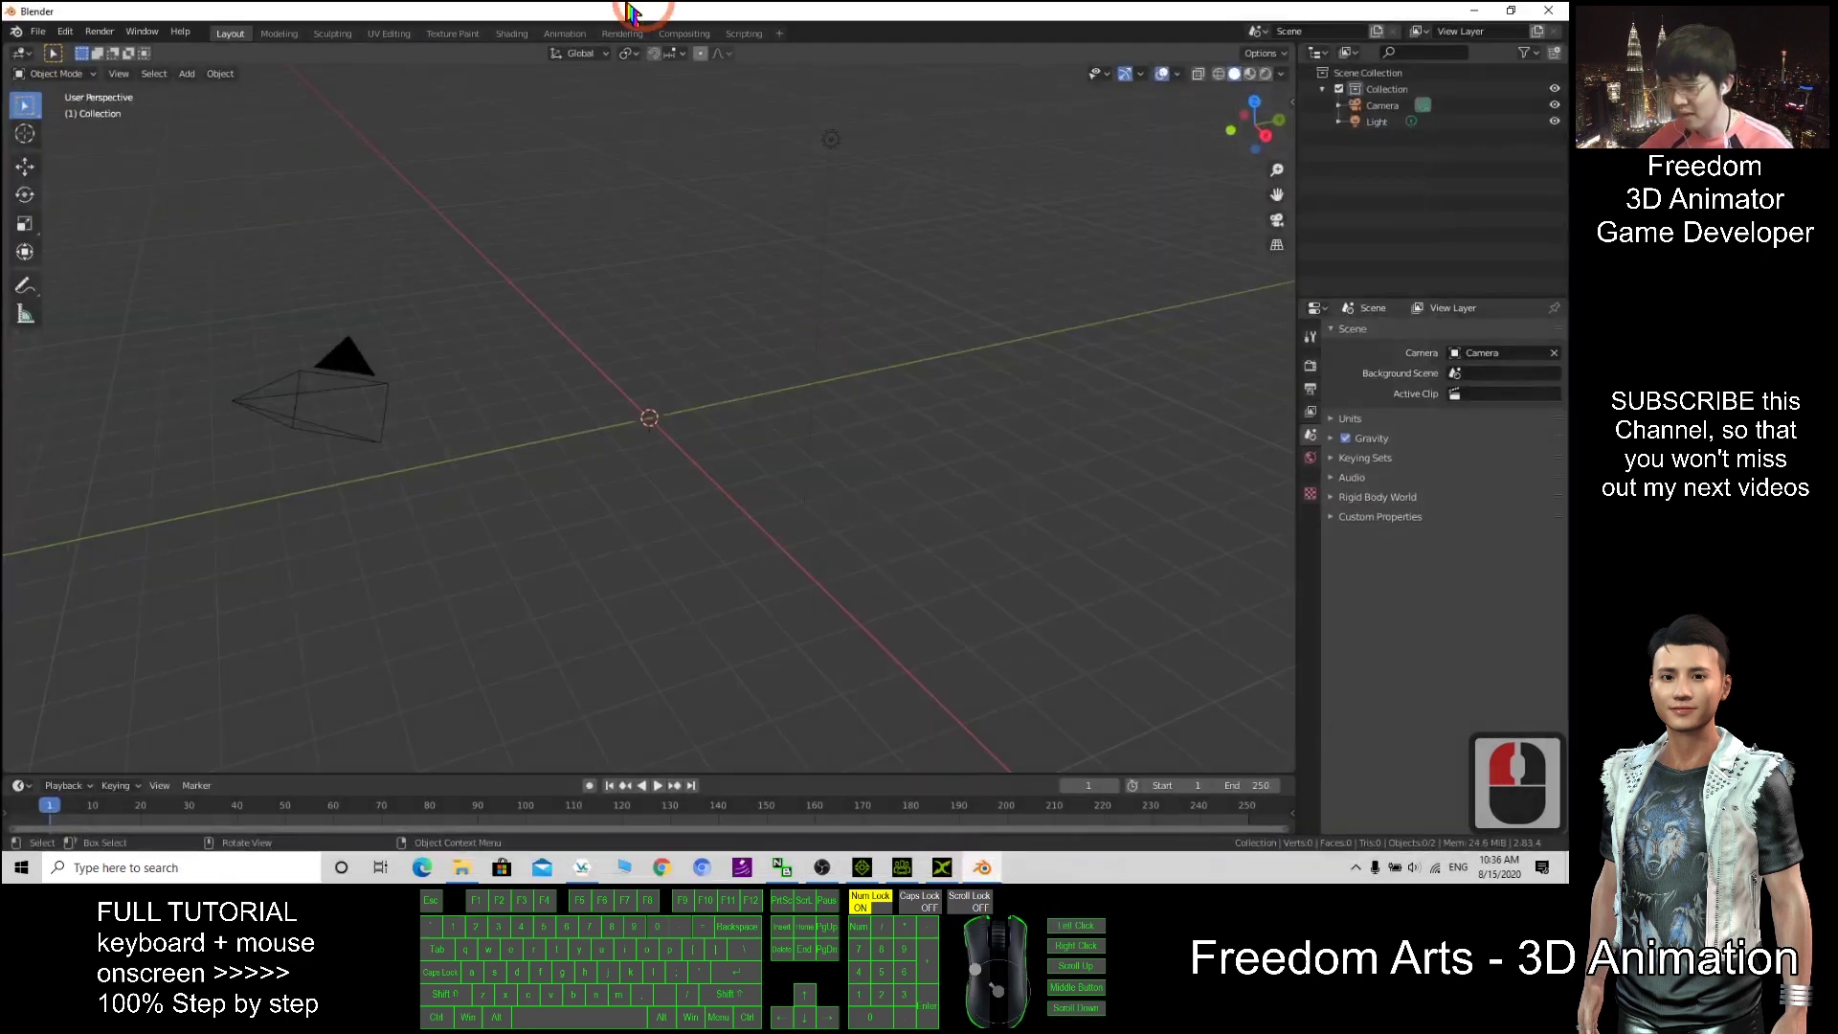
{"action": "left_click", "coordinate": [631, 11]}
{"action": "left_click", "coordinate": [424, 158]}
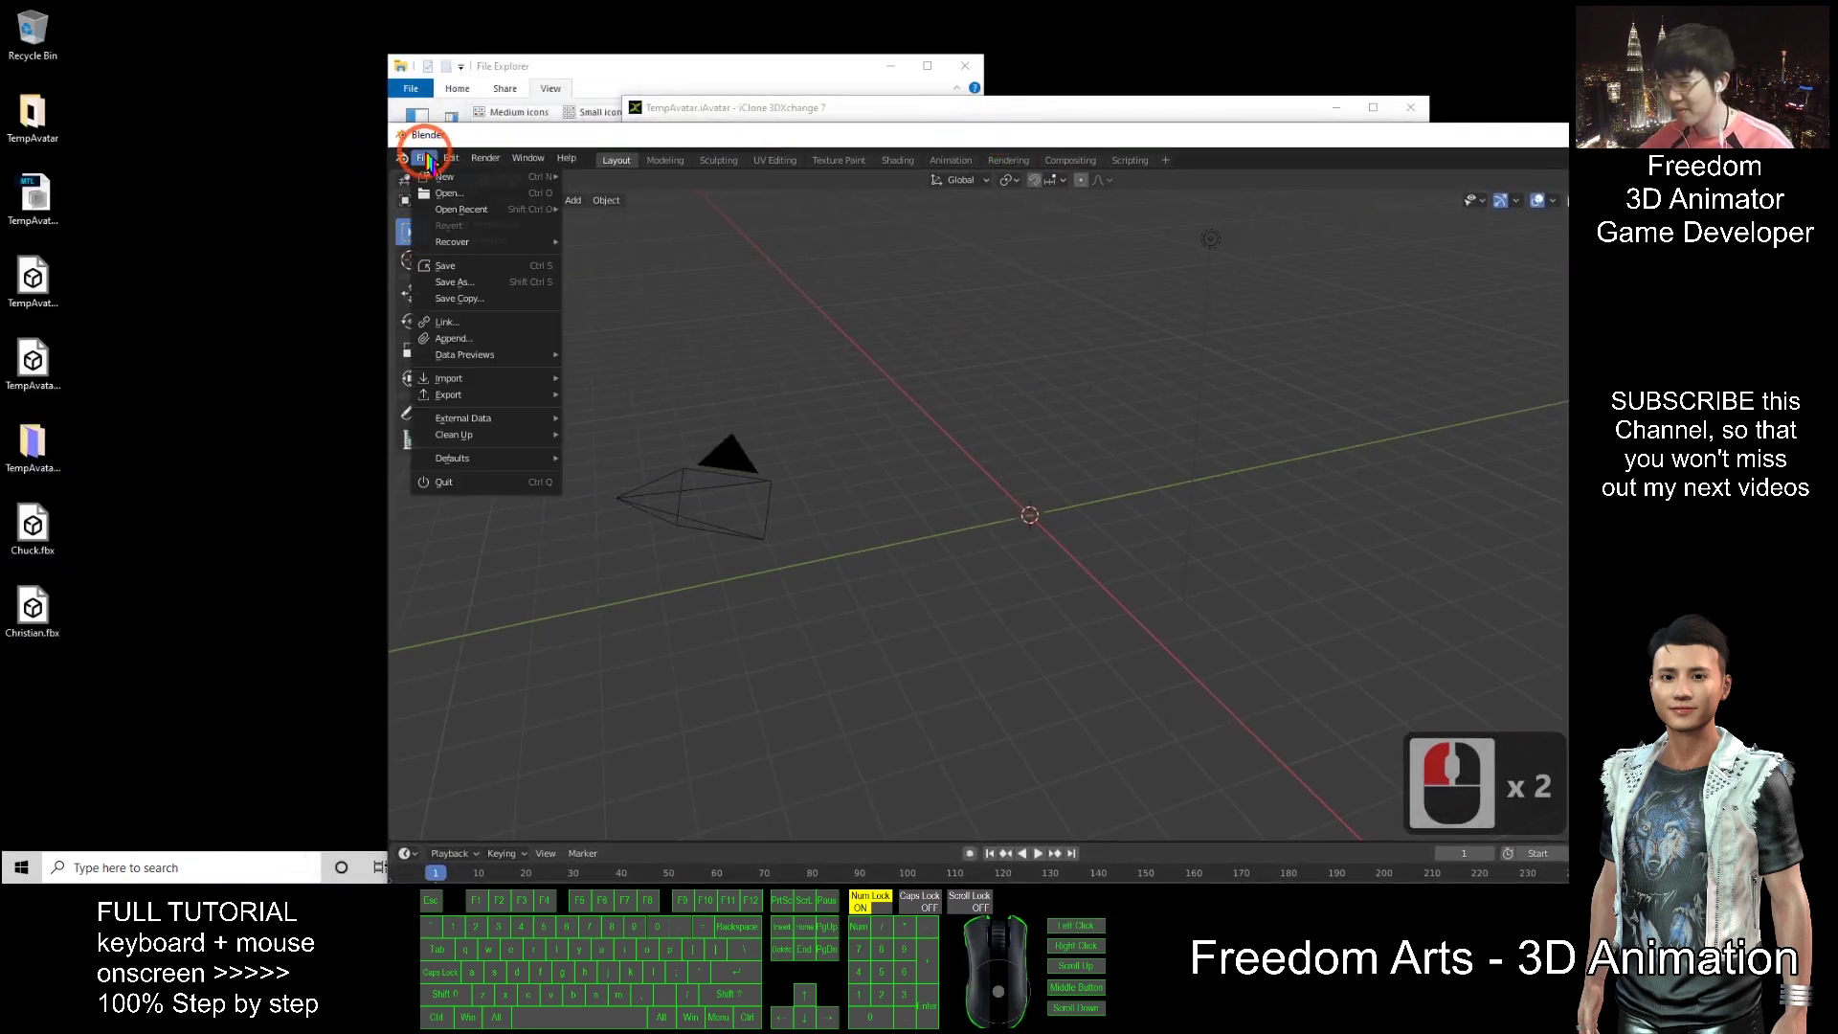
{"action": "mouse_move", "coordinate": [493, 381]}
{"action": "left_click", "coordinate": [617, 479]}
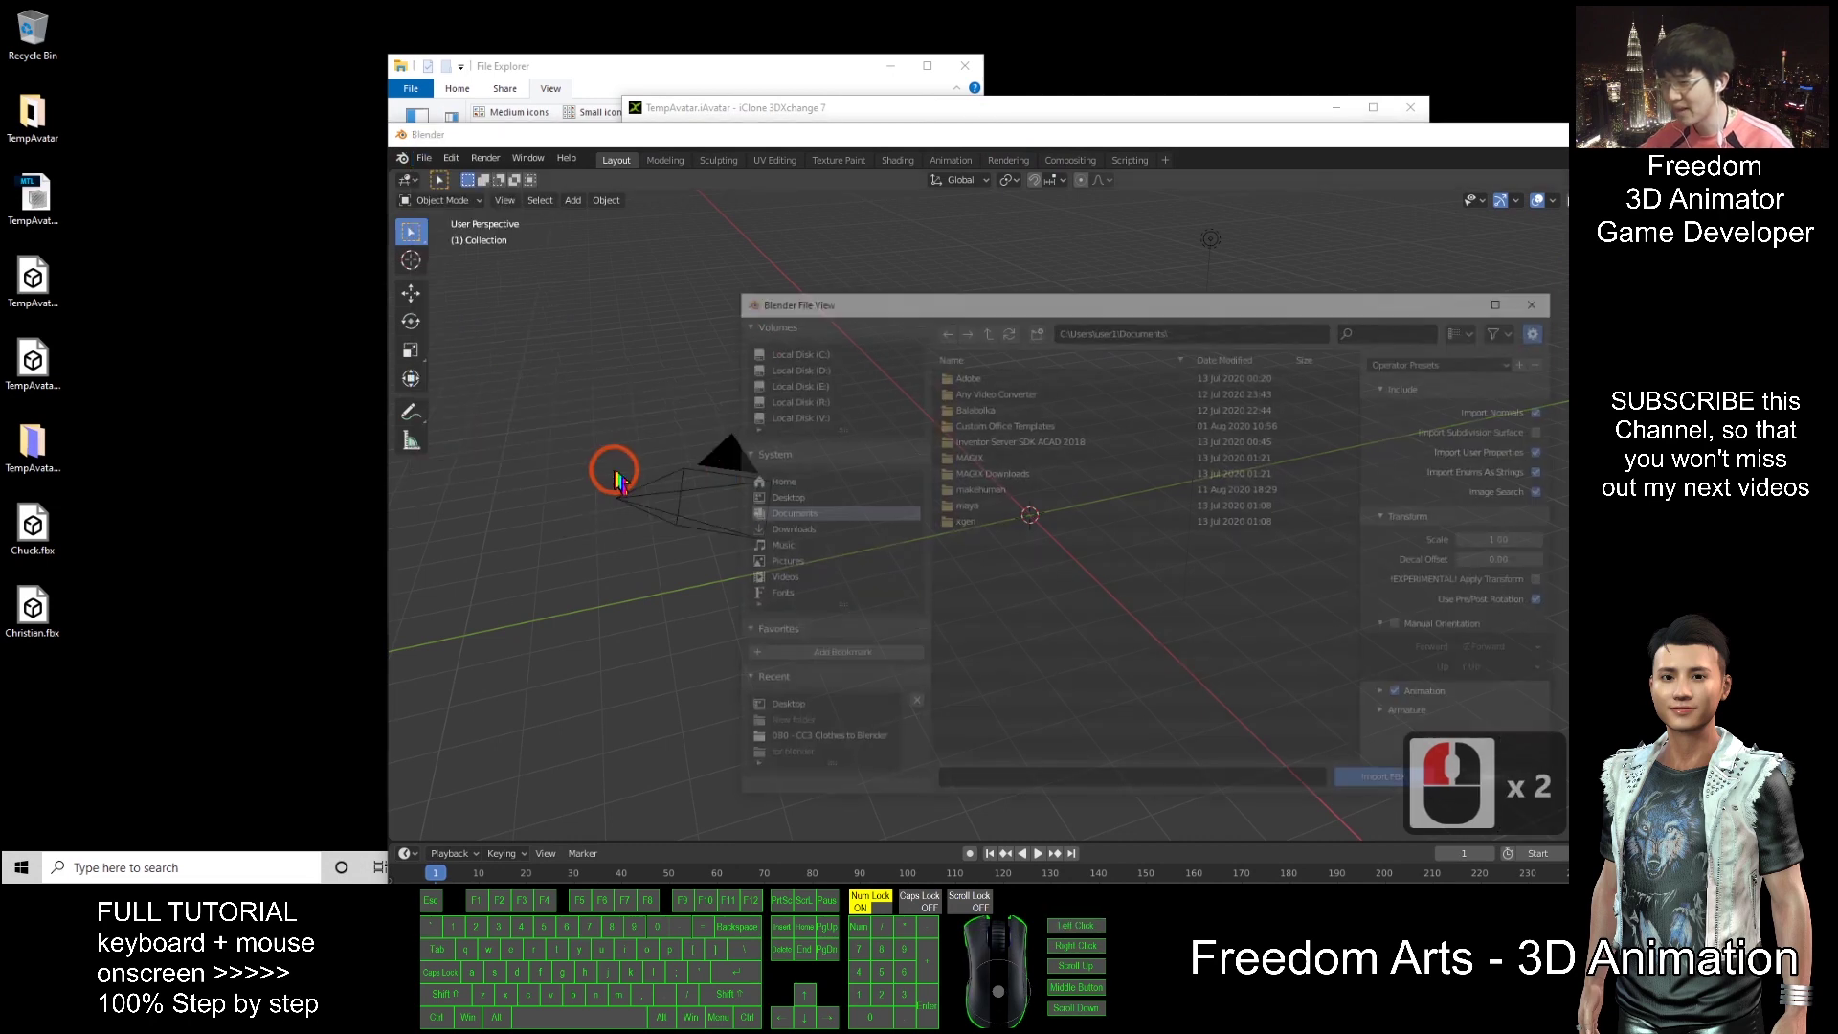
{"action": "left_click_drag", "start_coordinate": [1005, 296], "coordinate": [756, 231]}
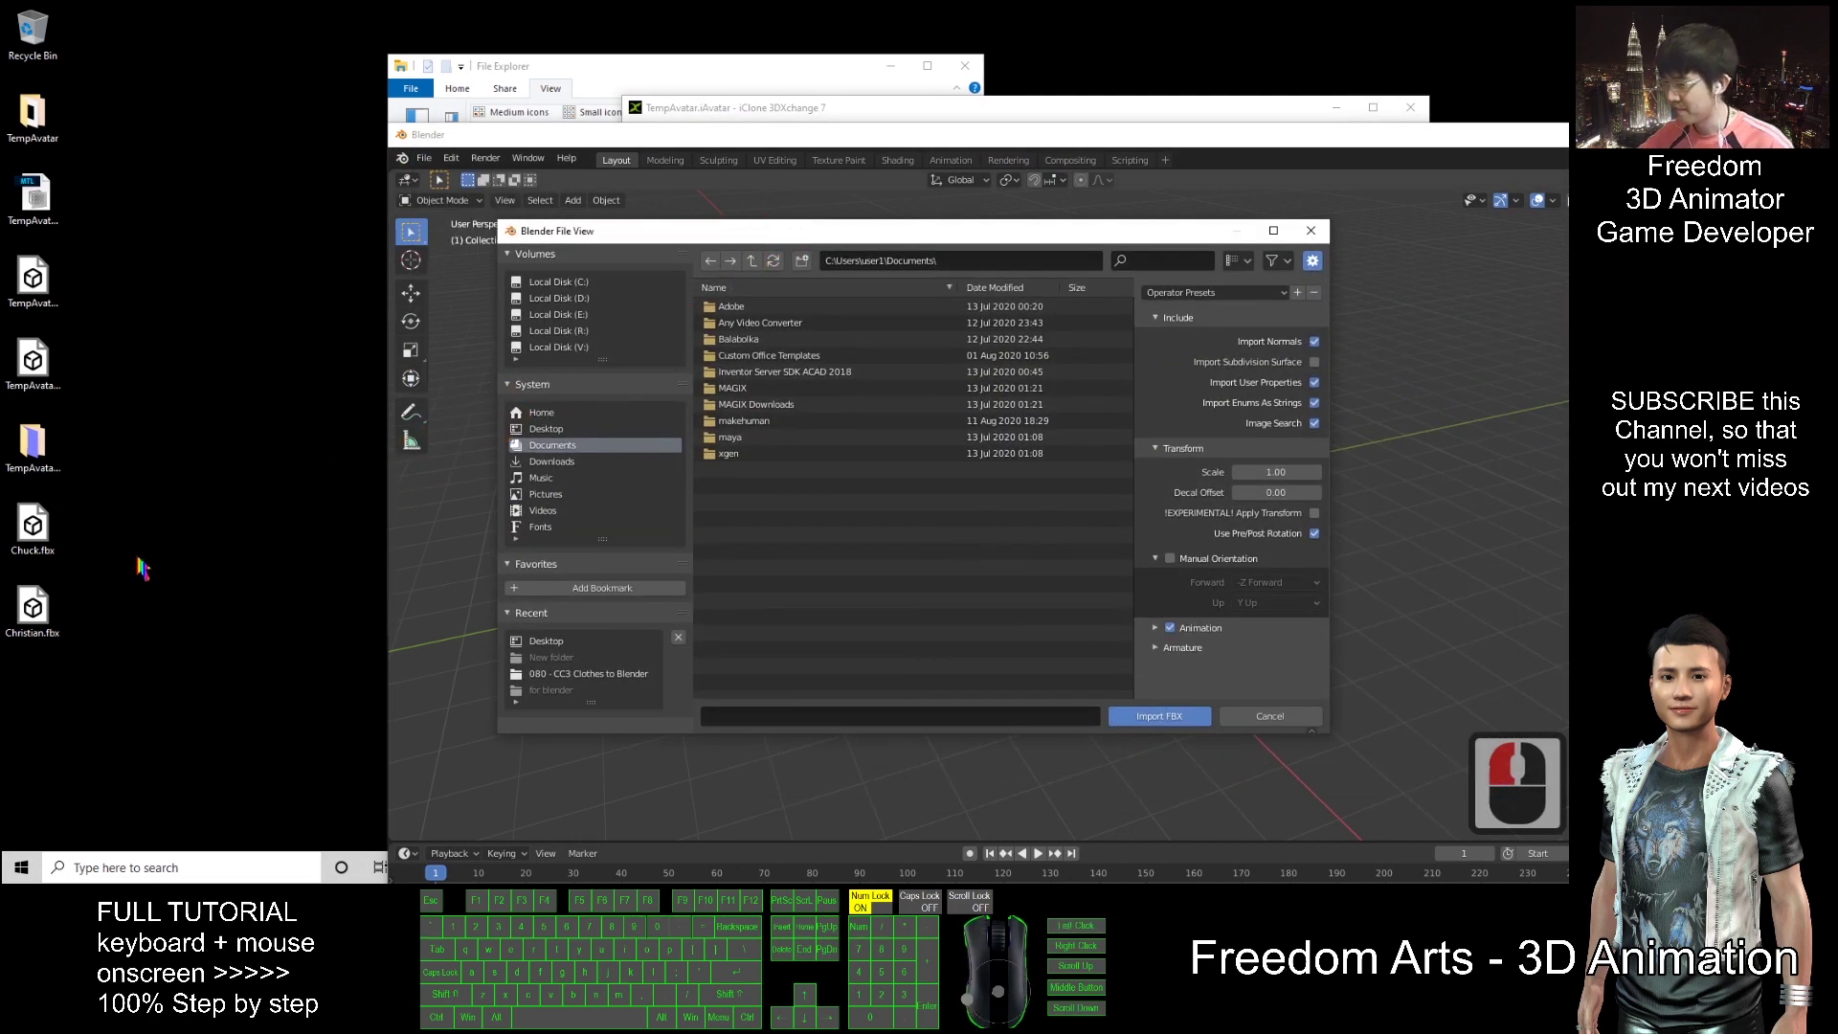
{"action": "left_click", "coordinate": [545, 428]}
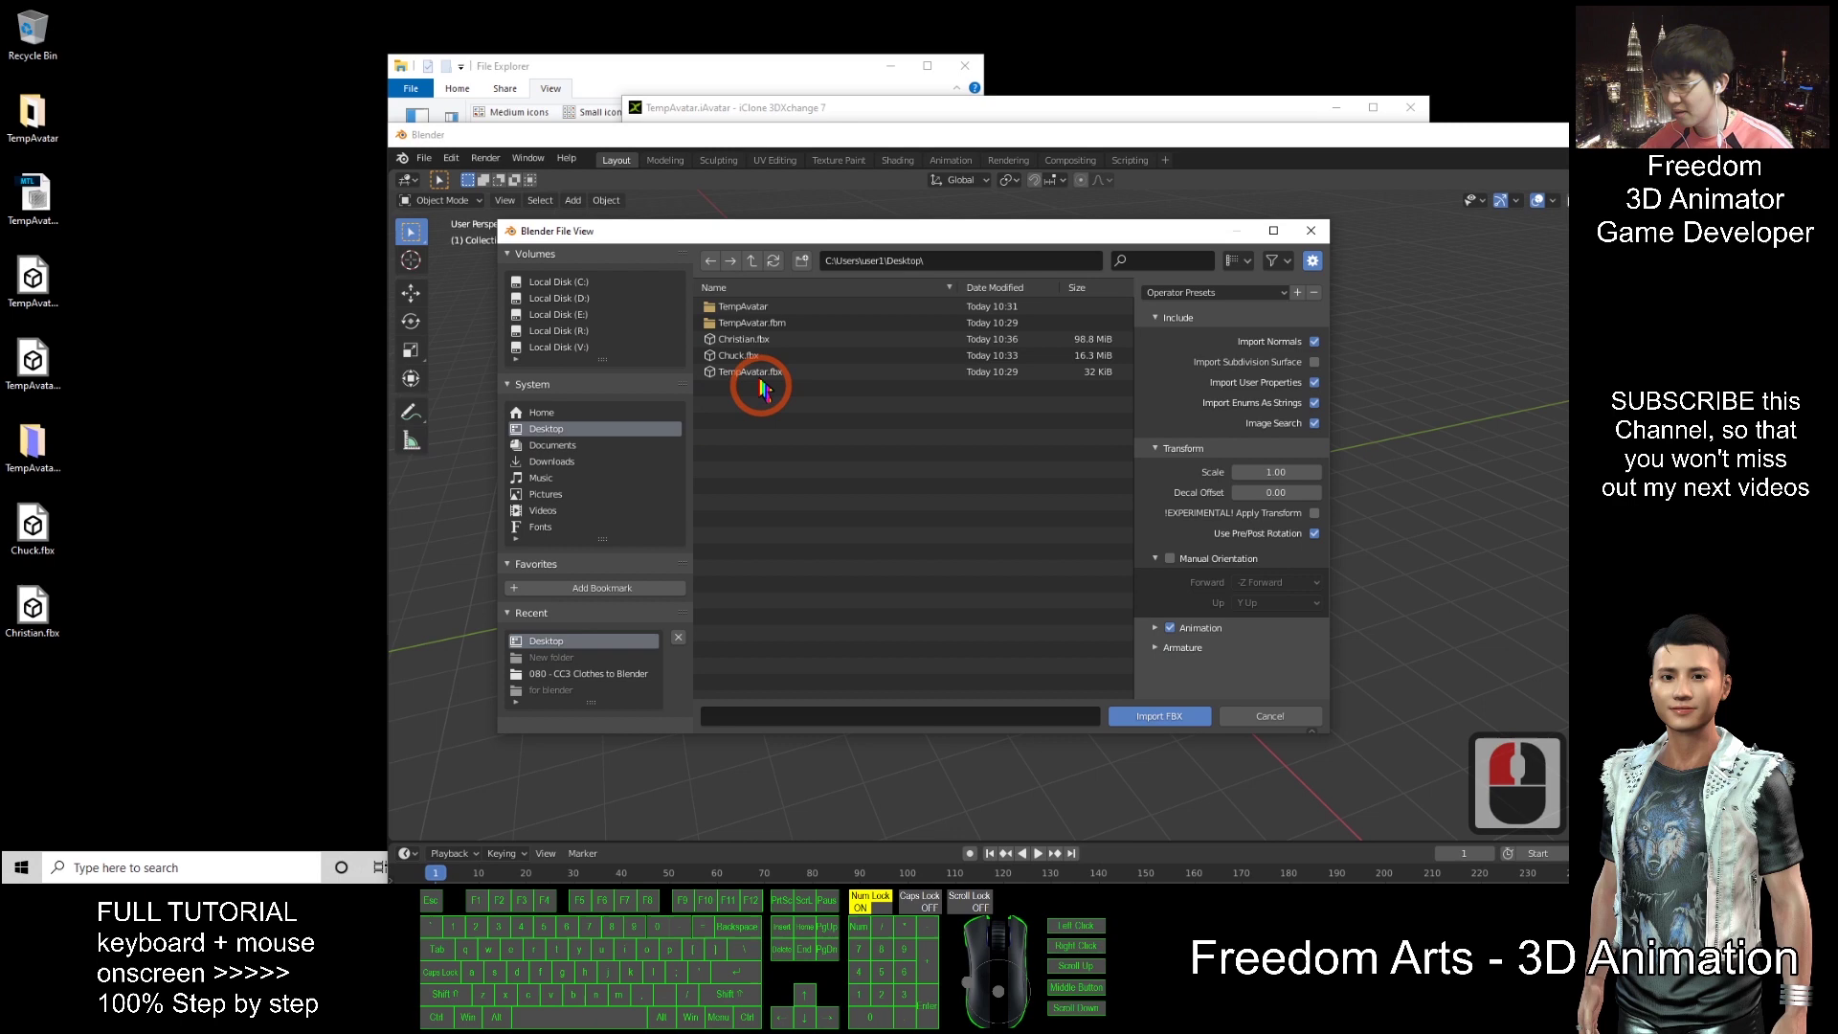
{"action": "double_click", "coordinate": [748, 343]}
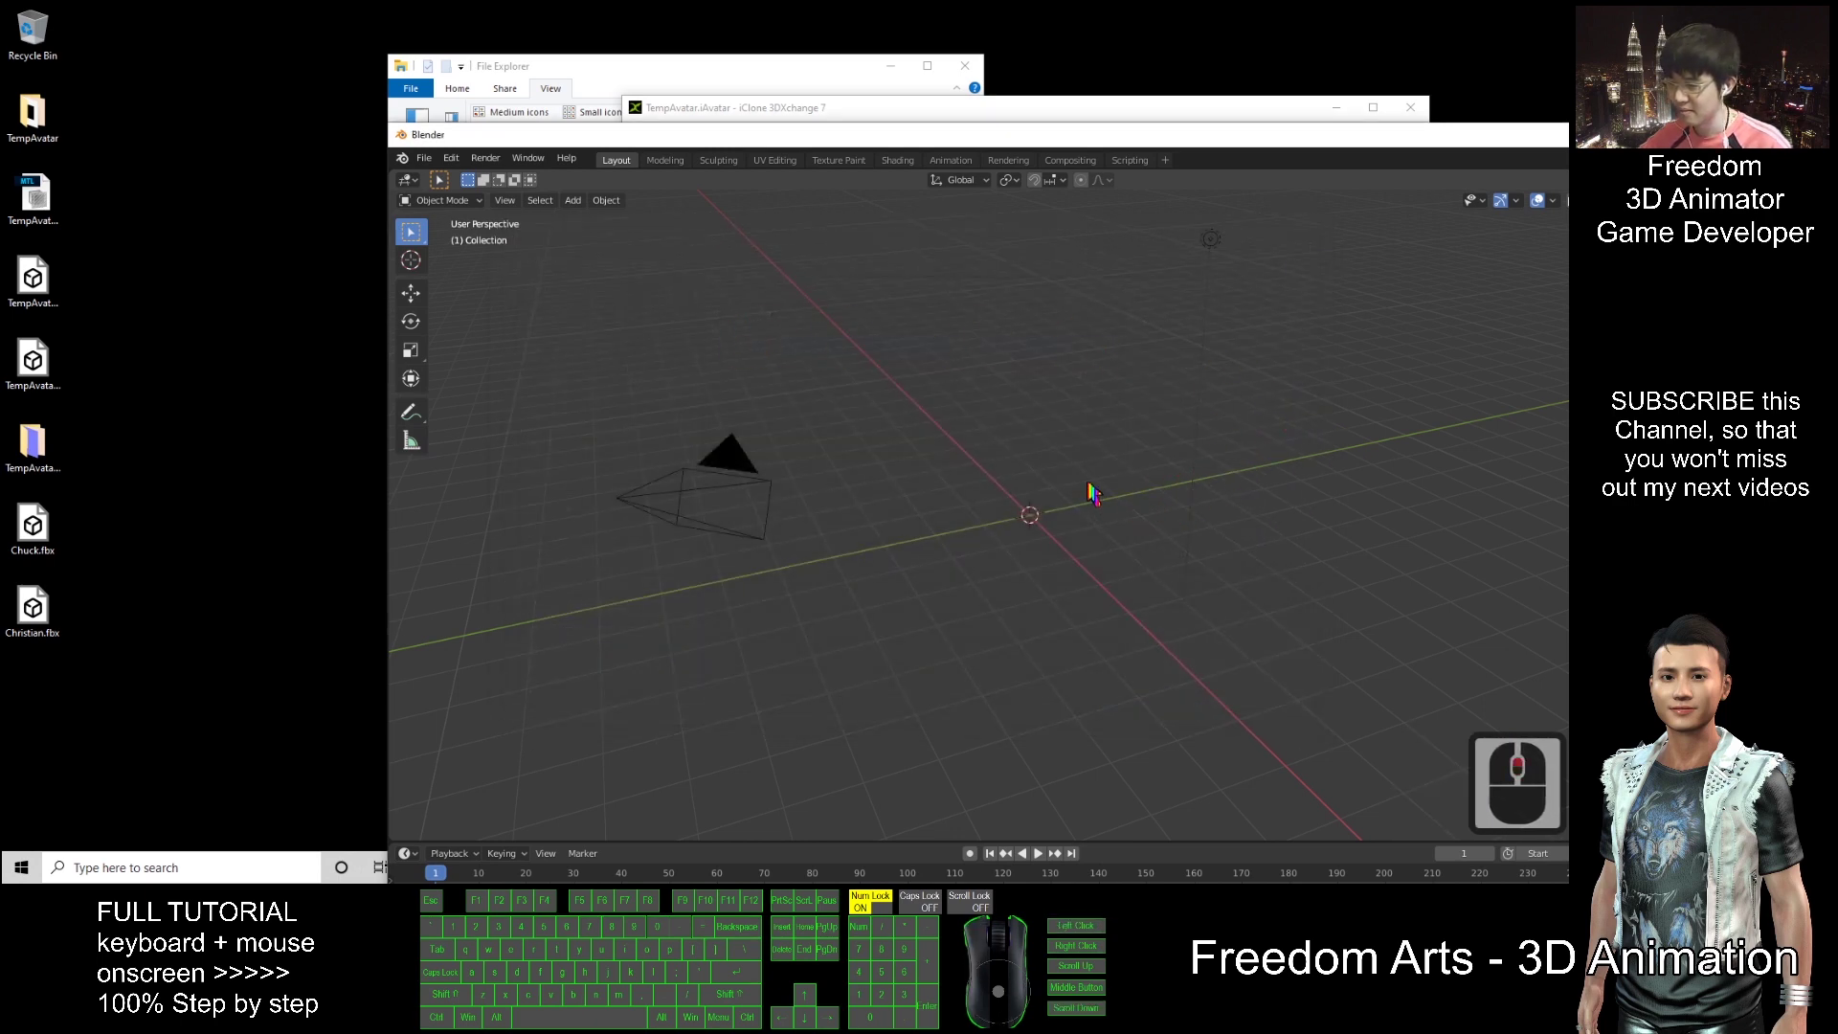
Step: Maximize the Blender window and show the imported Christian character up close in Material Preview shading
{"action": "left_click", "coordinate": [875, 137]}
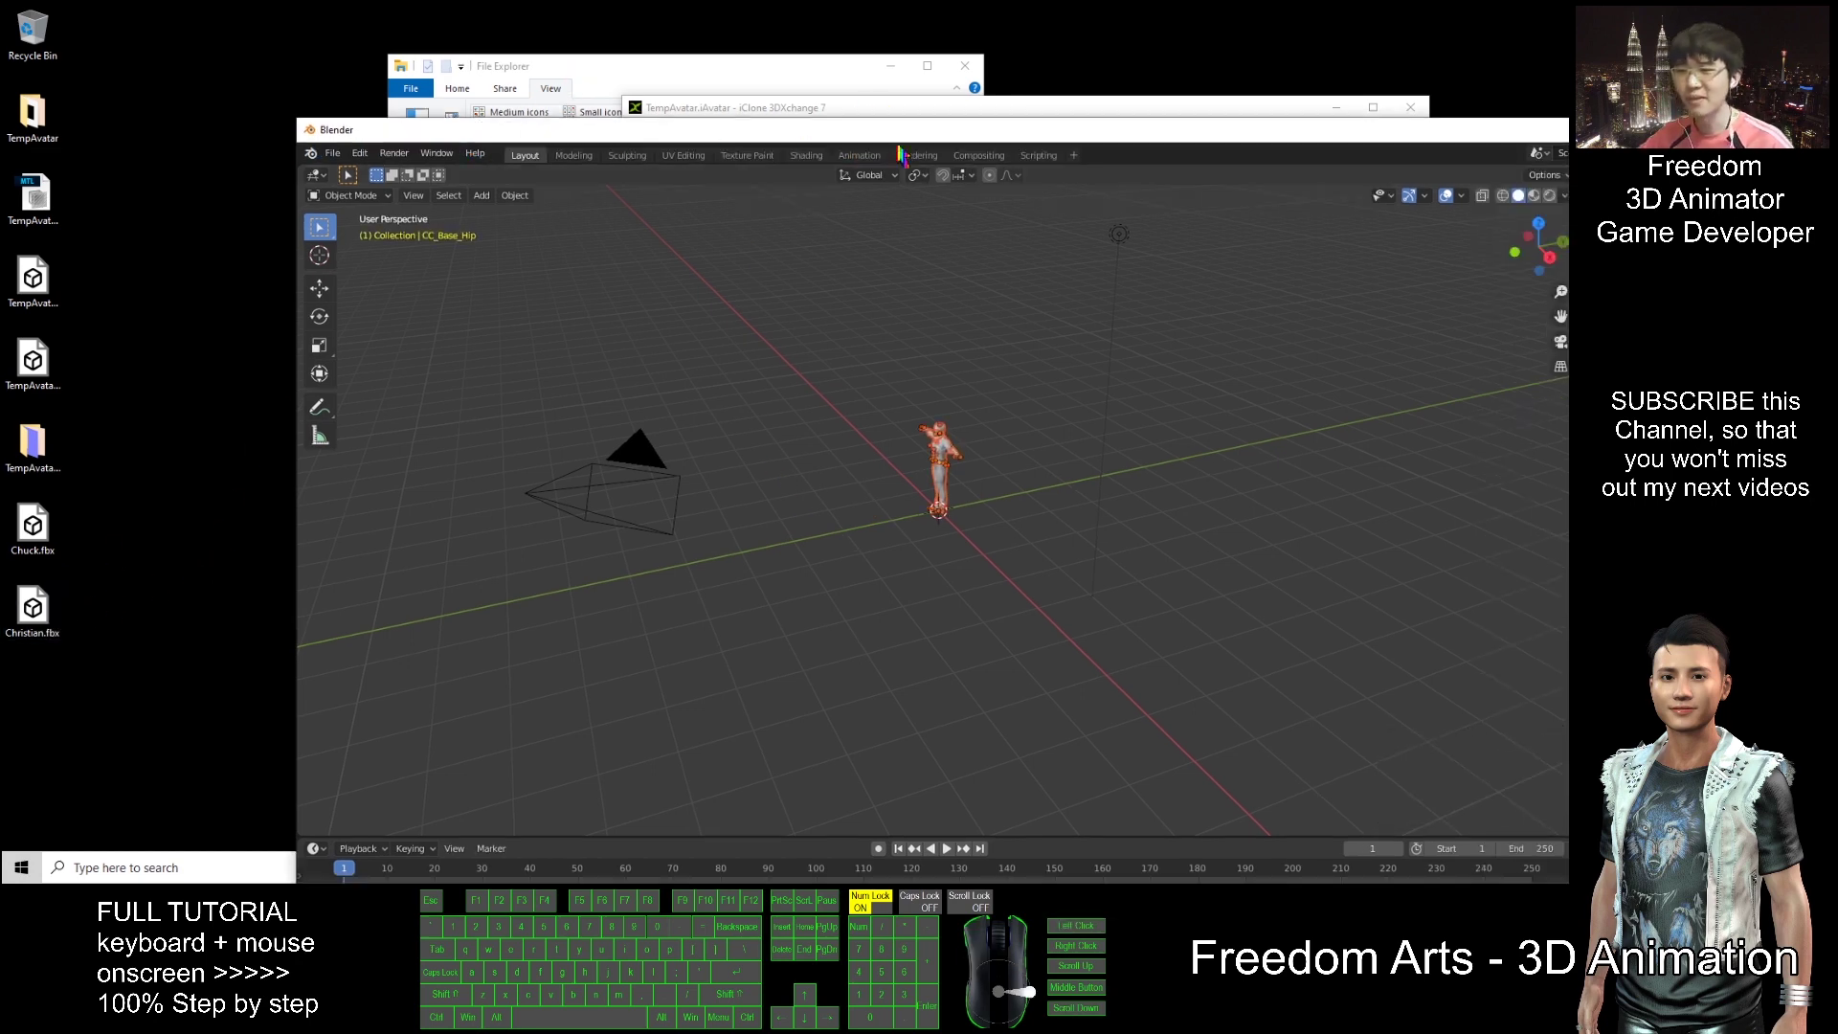
{"action": "left_click_drag", "start_coordinate": [1023, 134], "coordinate": [1026, 5]}
{"action": "scroll", "coordinate": [775, 297], "scroll_direction": "up", "scroll_amount": 8}
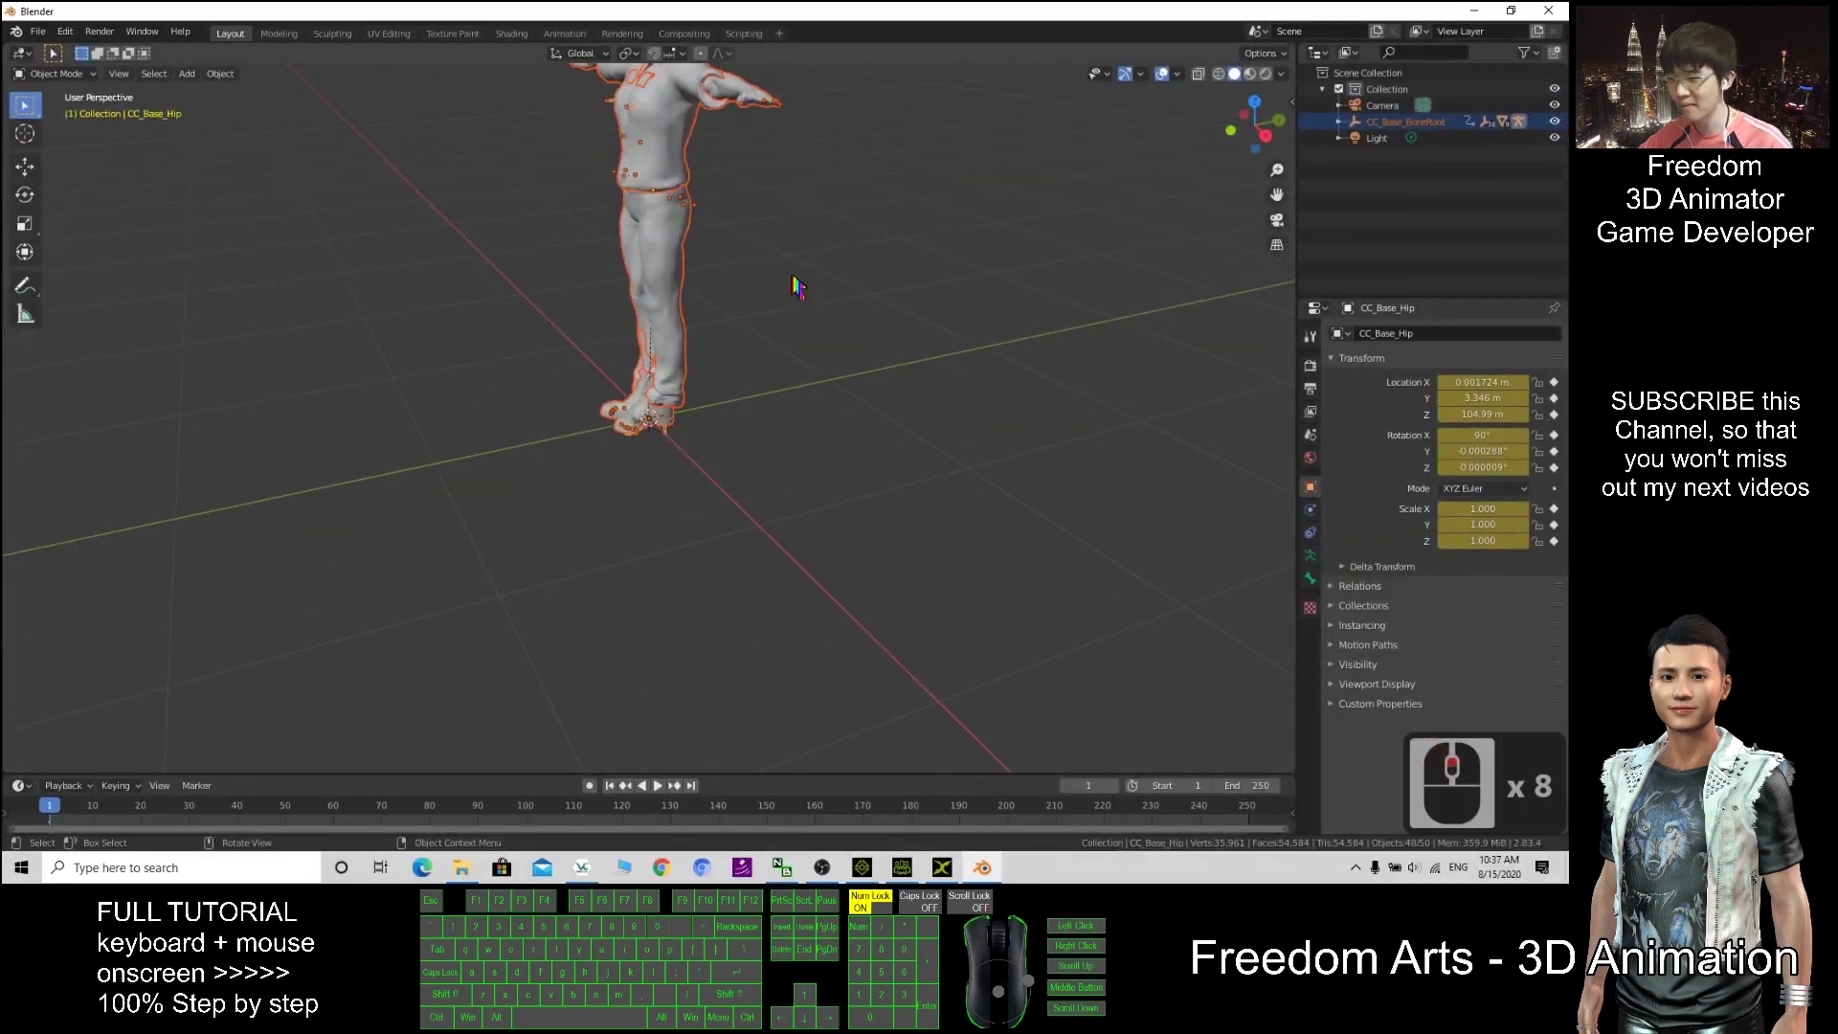
{"action": "middle_click_drag", "start_coordinate": [796, 287], "coordinate": [894, 369], "text": "shift"}
{"action": "scroll", "coordinate": [843, 422], "scroll_direction": "up", "scroll_amount": 3}
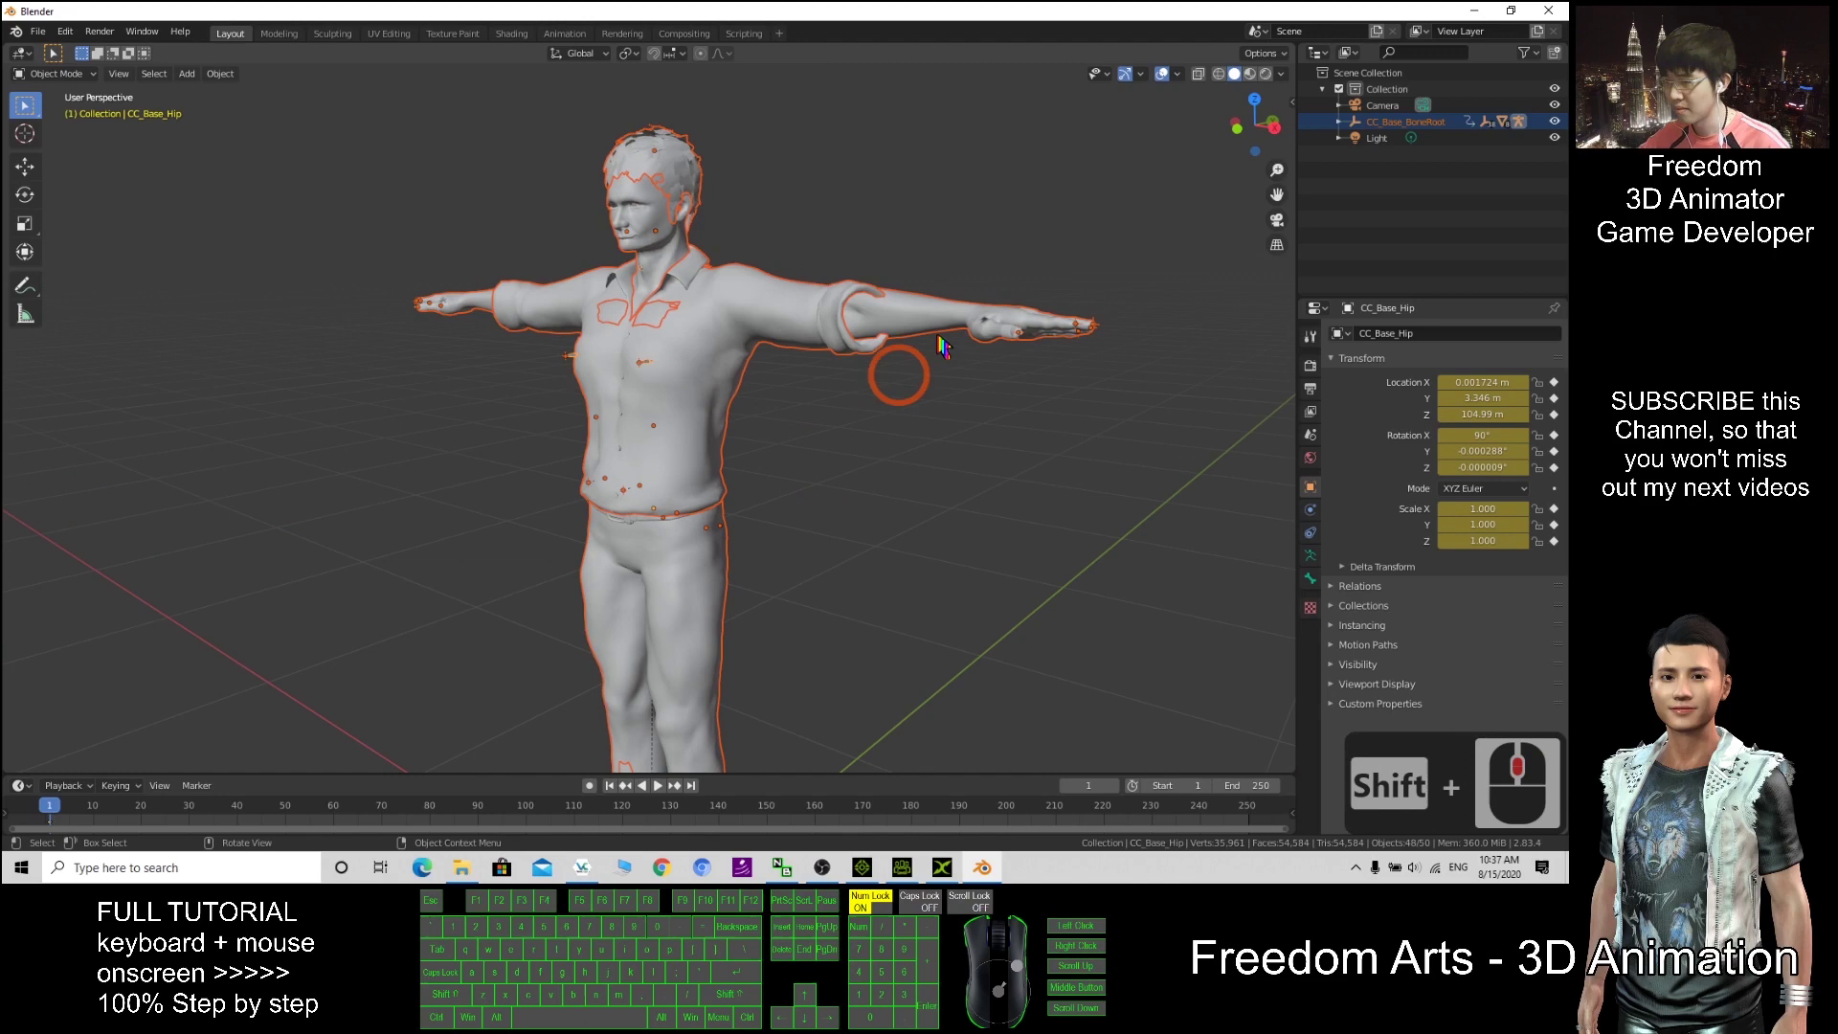
{"action": "left_click", "coordinate": [1250, 75]}
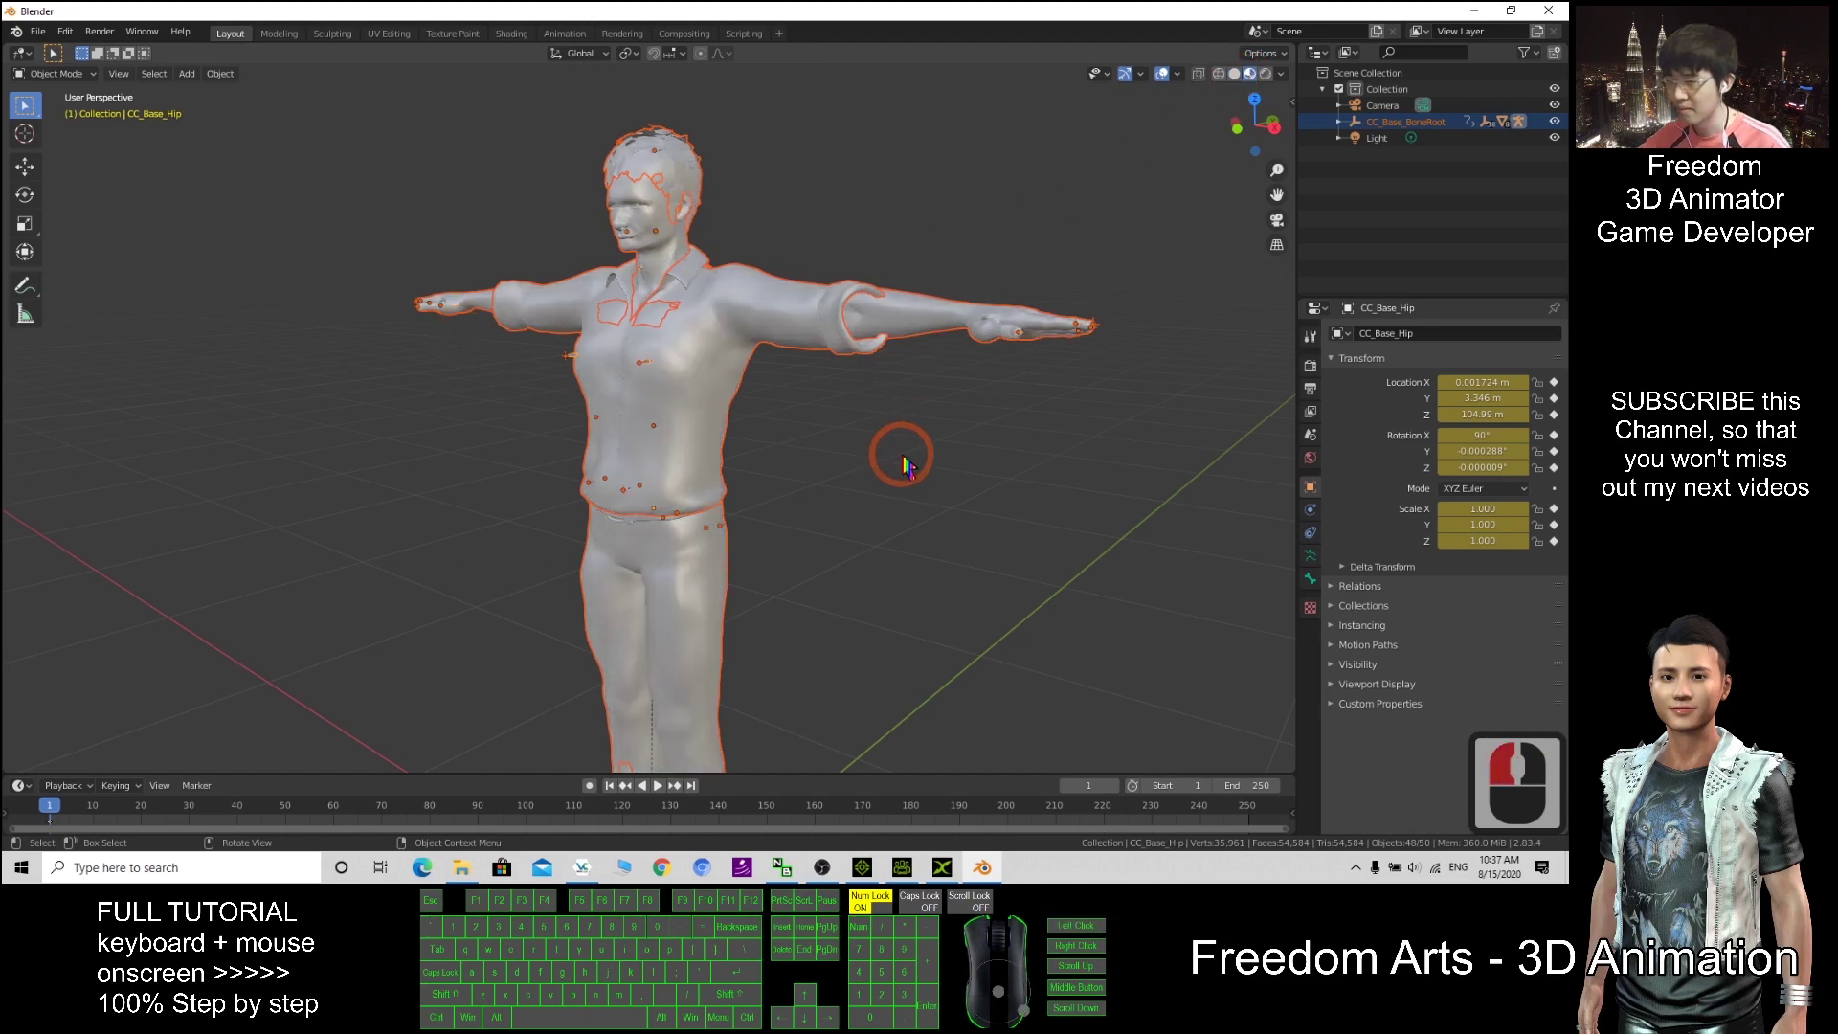
Step: Examine the textured Christian character from the front, back and side, and deselect the whole model
{"action": "scroll", "coordinate": [906, 510], "scroll_direction": "down", "scroll_amount": 10}
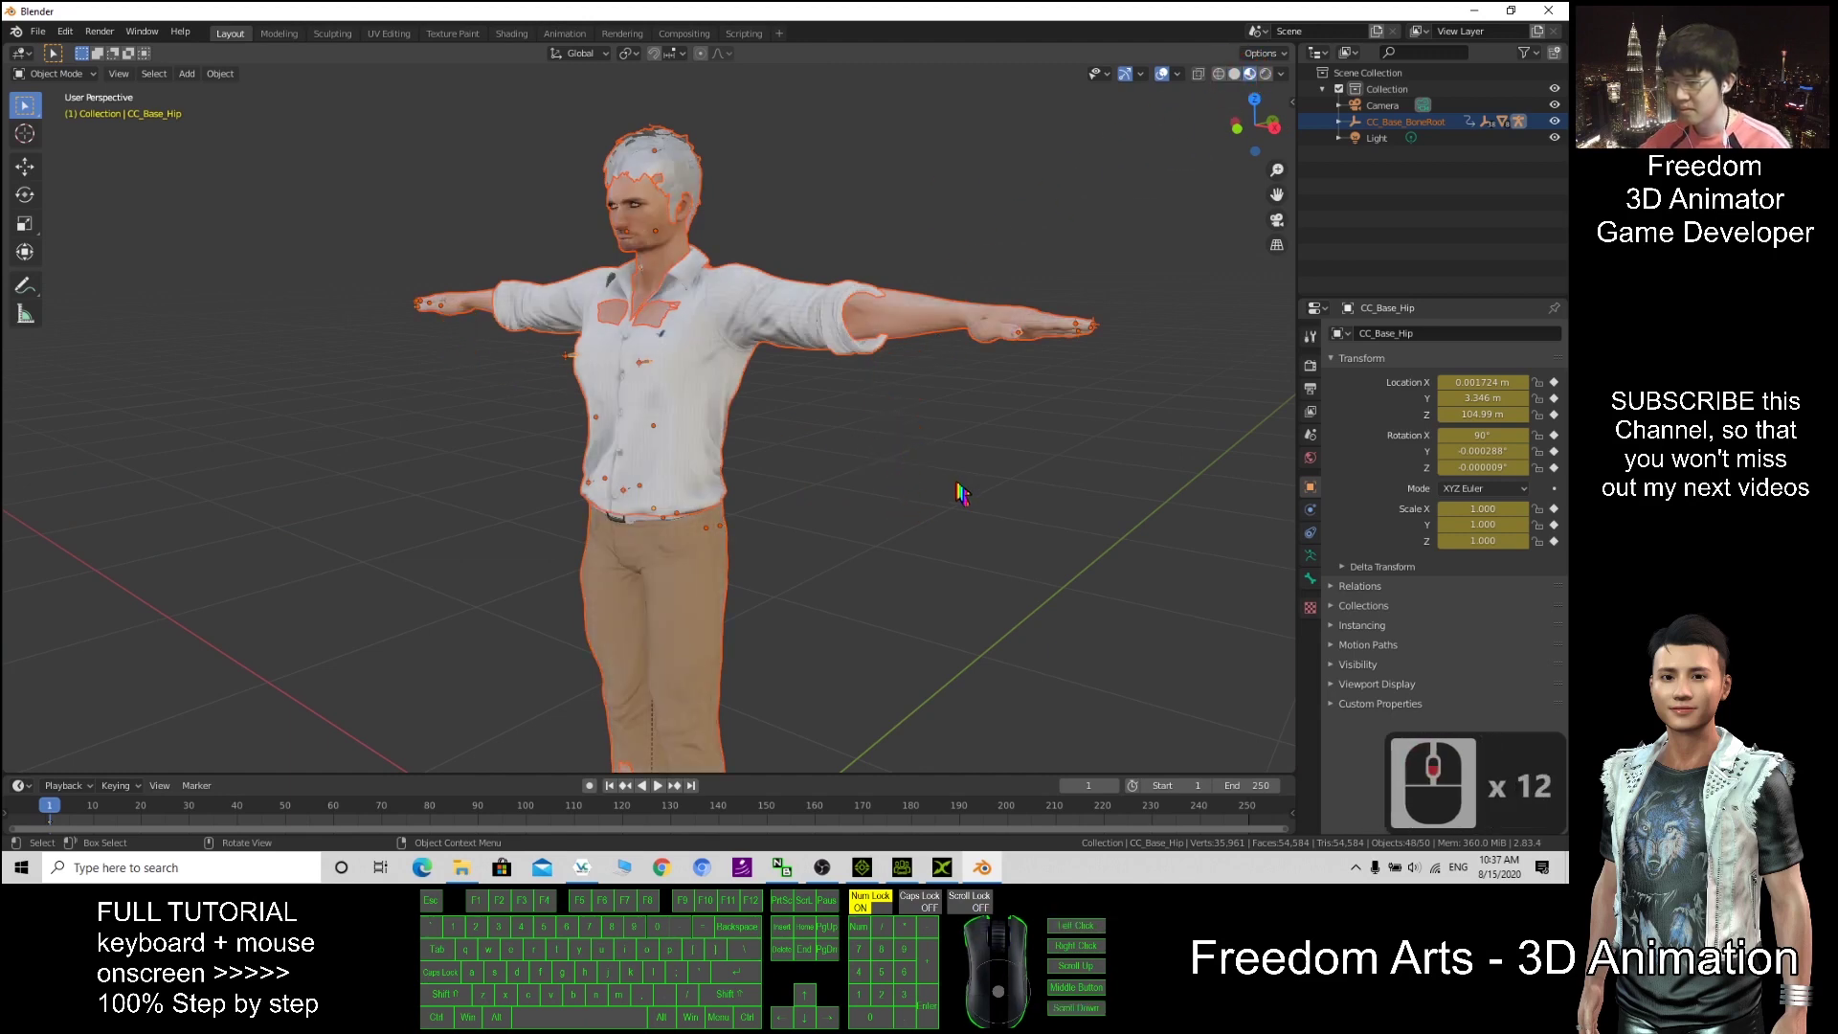
{"action": "scroll", "coordinate": [767, 492], "scroll_direction": "up", "scroll_amount": 8}
{"action": "middle_click_drag", "start_coordinate": [761, 460], "coordinate": [1062, 450]}
{"action": "scroll", "coordinate": [692, 392], "scroll_direction": "up", "scroll_amount": 5}
{"action": "middle_click_drag", "start_coordinate": [640, 414], "coordinate": [851, 412]}
{"action": "scroll", "coordinate": [606, 392], "scroll_direction": "up", "scroll_amount": 6}
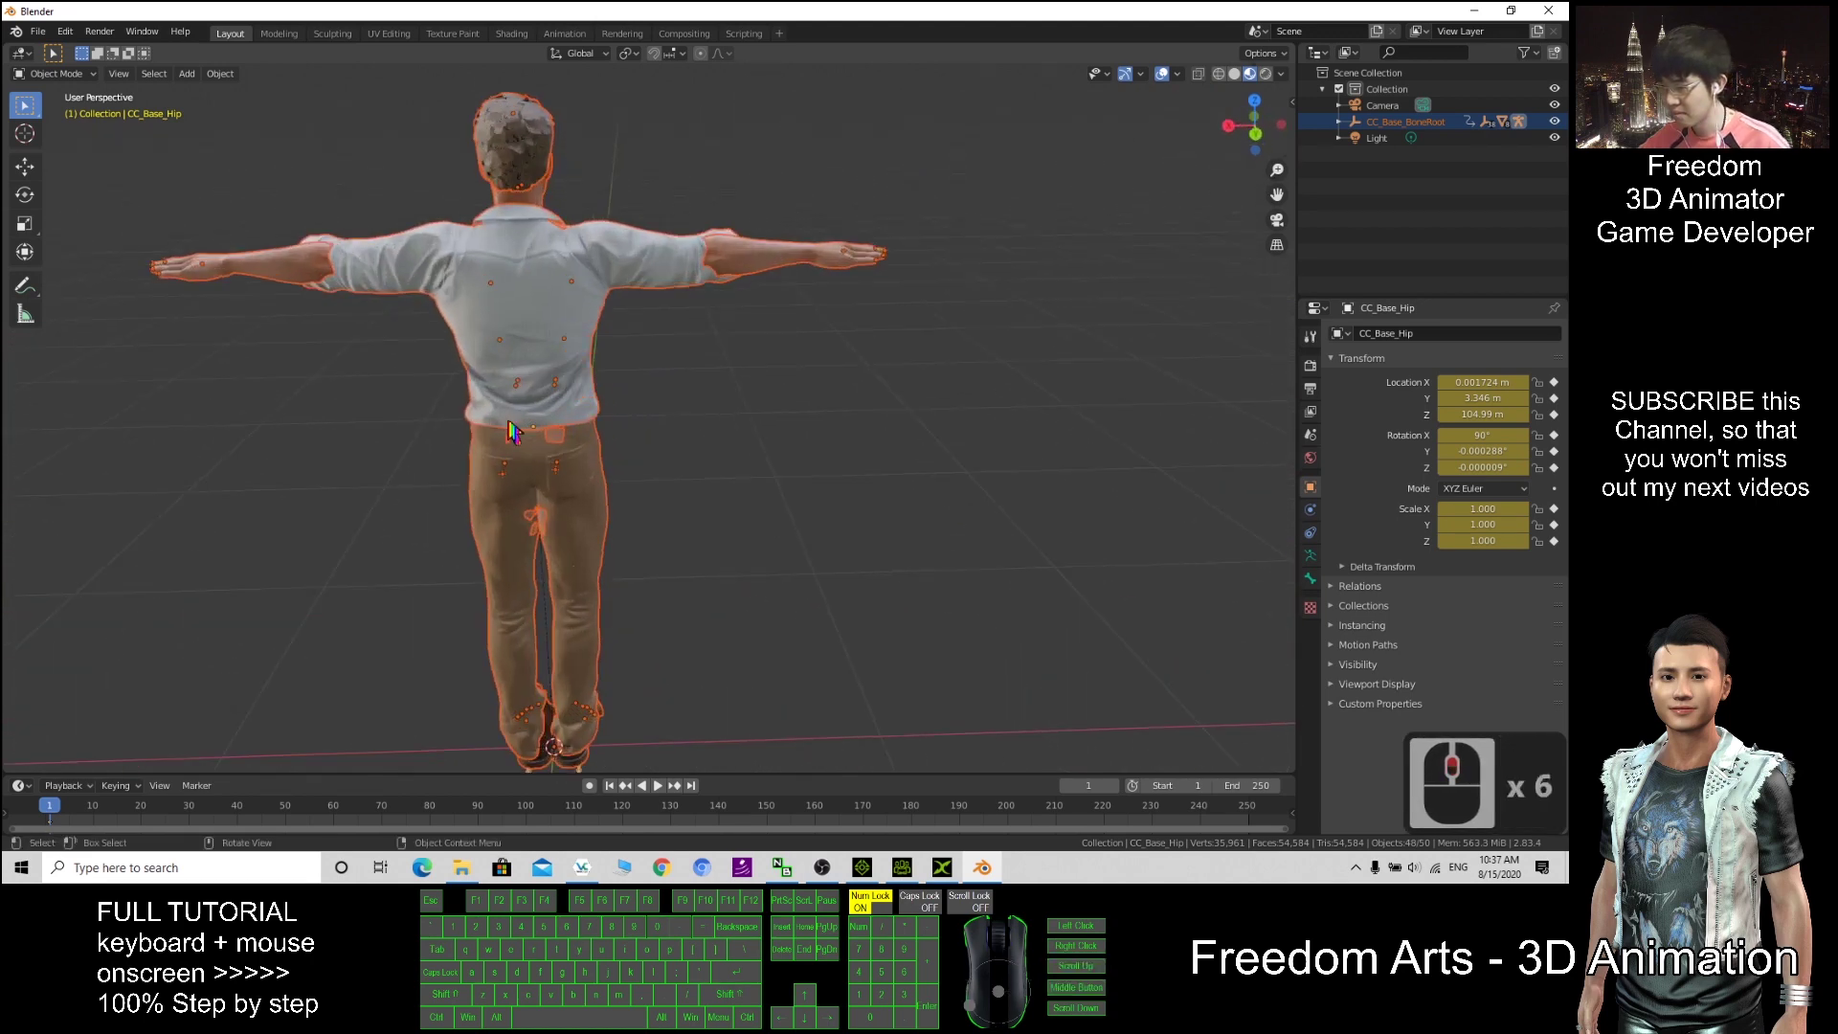
{"action": "middle_click_drag", "start_coordinate": [605, 393], "coordinate": [790, 394], "text": "shift"}
{"action": "scroll", "coordinate": [804, 393], "scroll_direction": "down", "scroll_amount": 8}
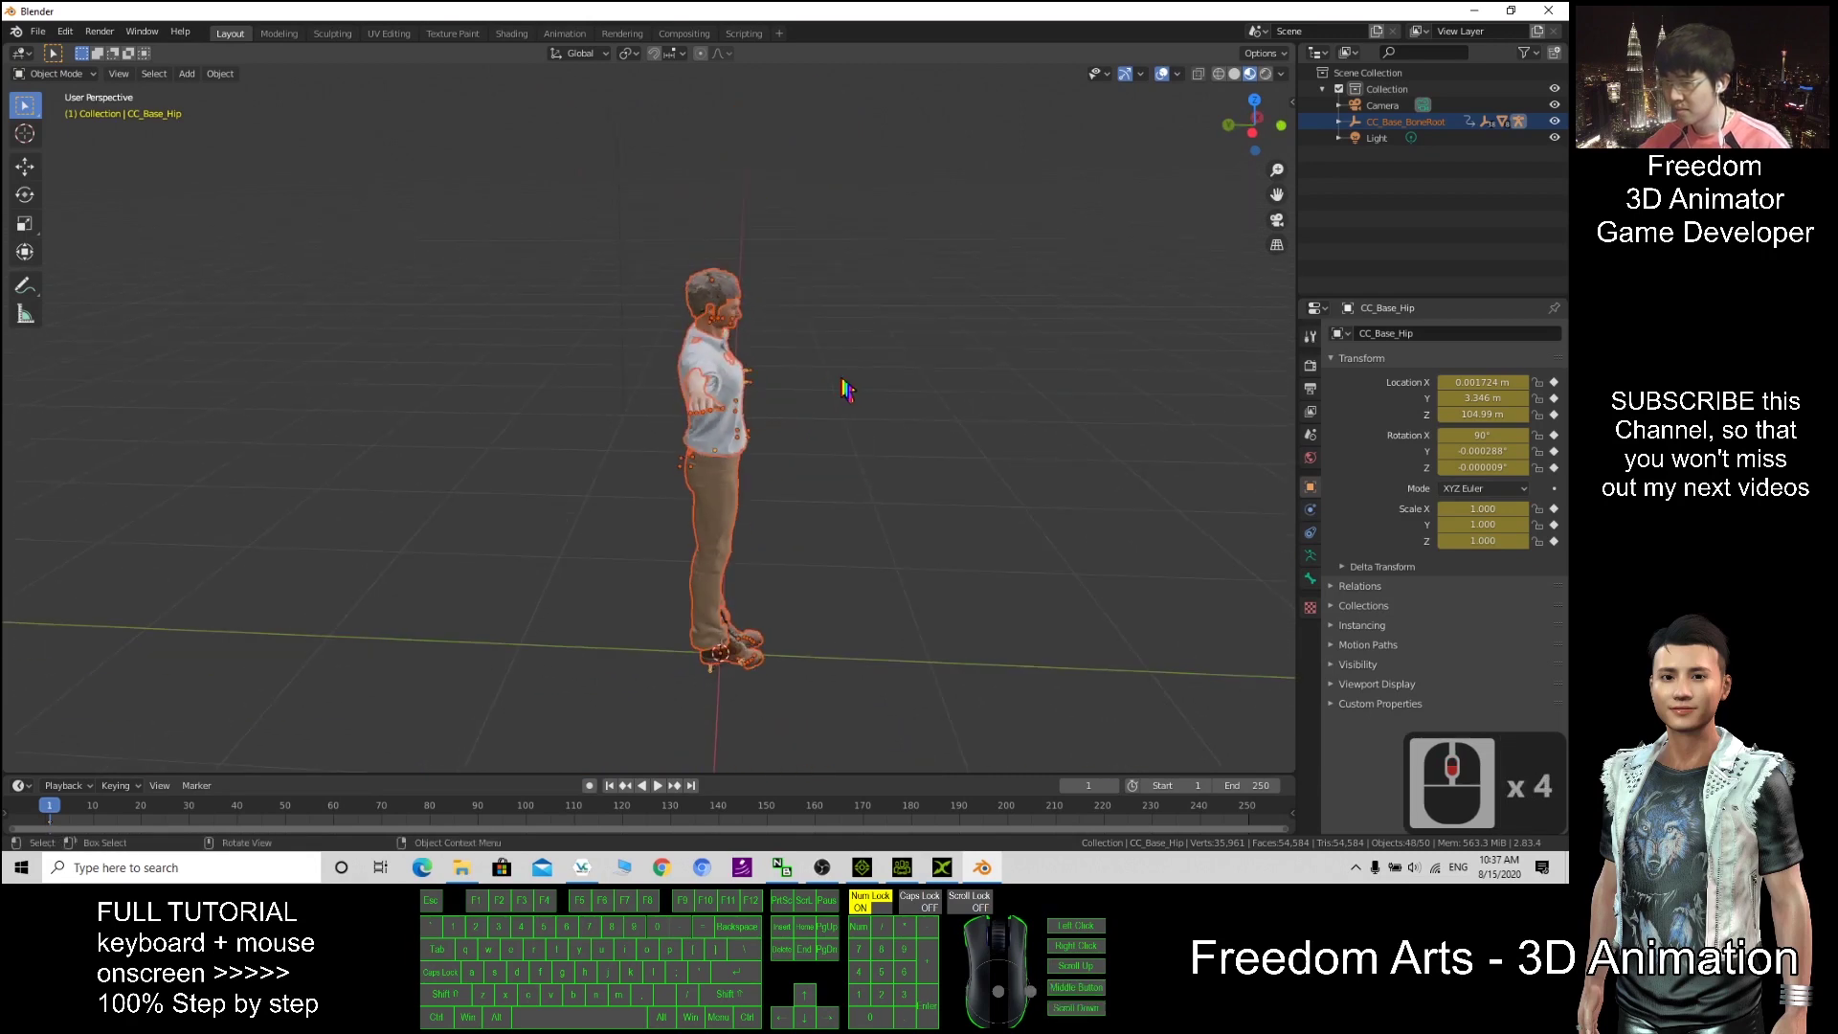
{"action": "middle_click_drag", "start_coordinate": [919, 406], "coordinate": [708, 398]}
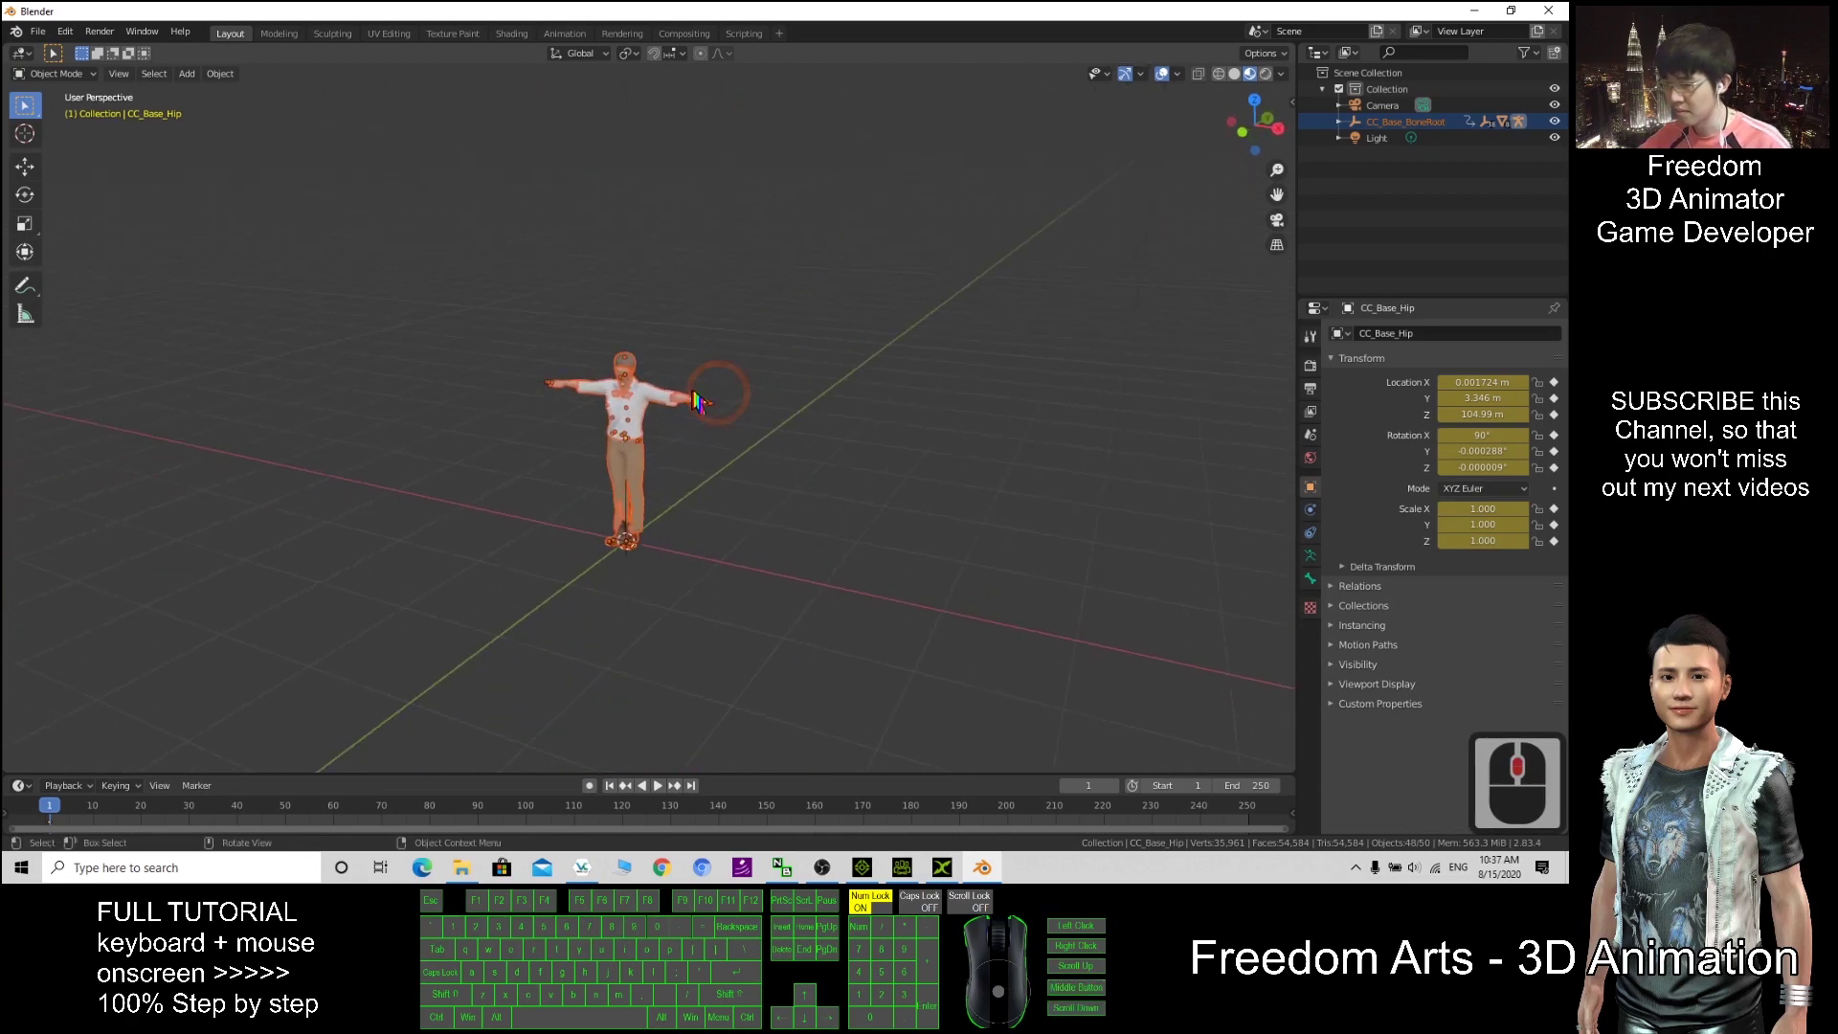
{"action": "left_click", "coordinate": [708, 398]}
{"action": "scroll", "coordinate": [686, 395], "scroll_direction": "up", "scroll_amount": 3}
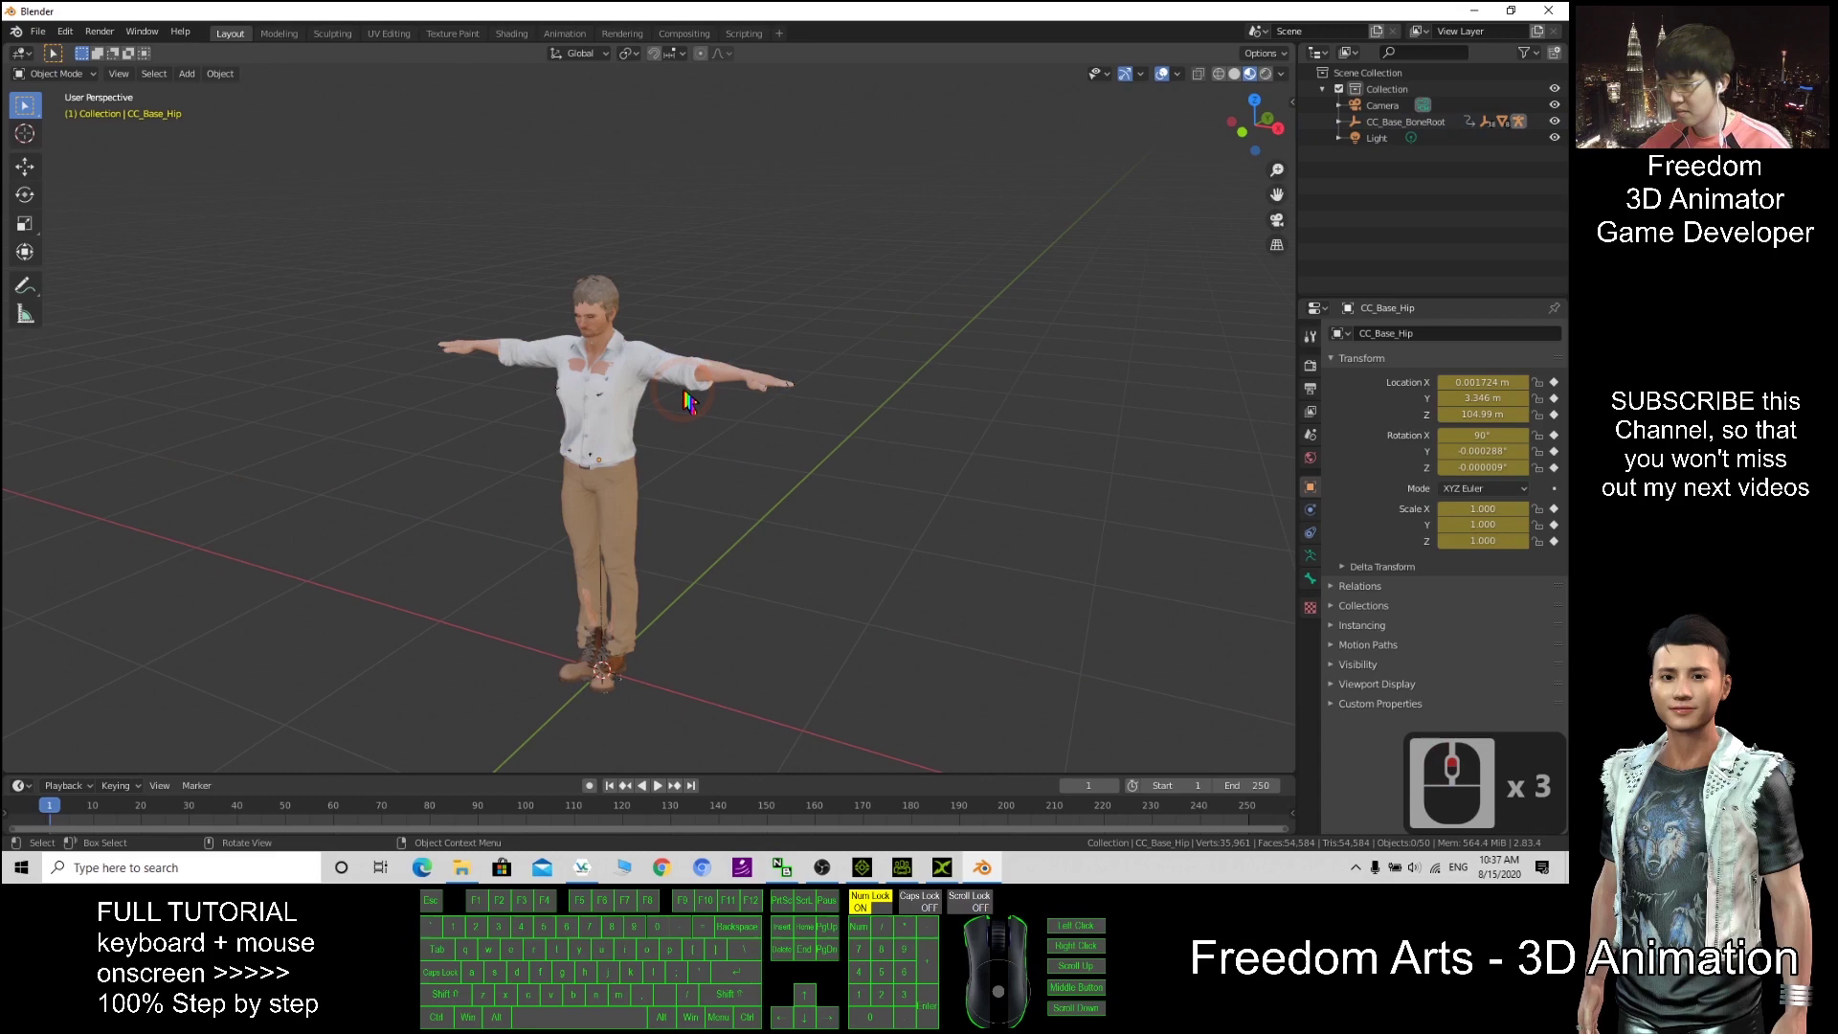
{"action": "middle_click_drag", "start_coordinate": [841, 436], "coordinate": [908, 434]}
Step: Display the character in wireframe shading in Object Mode and select the armature inside the body
{"action": "left_click", "coordinate": [67, 75]}
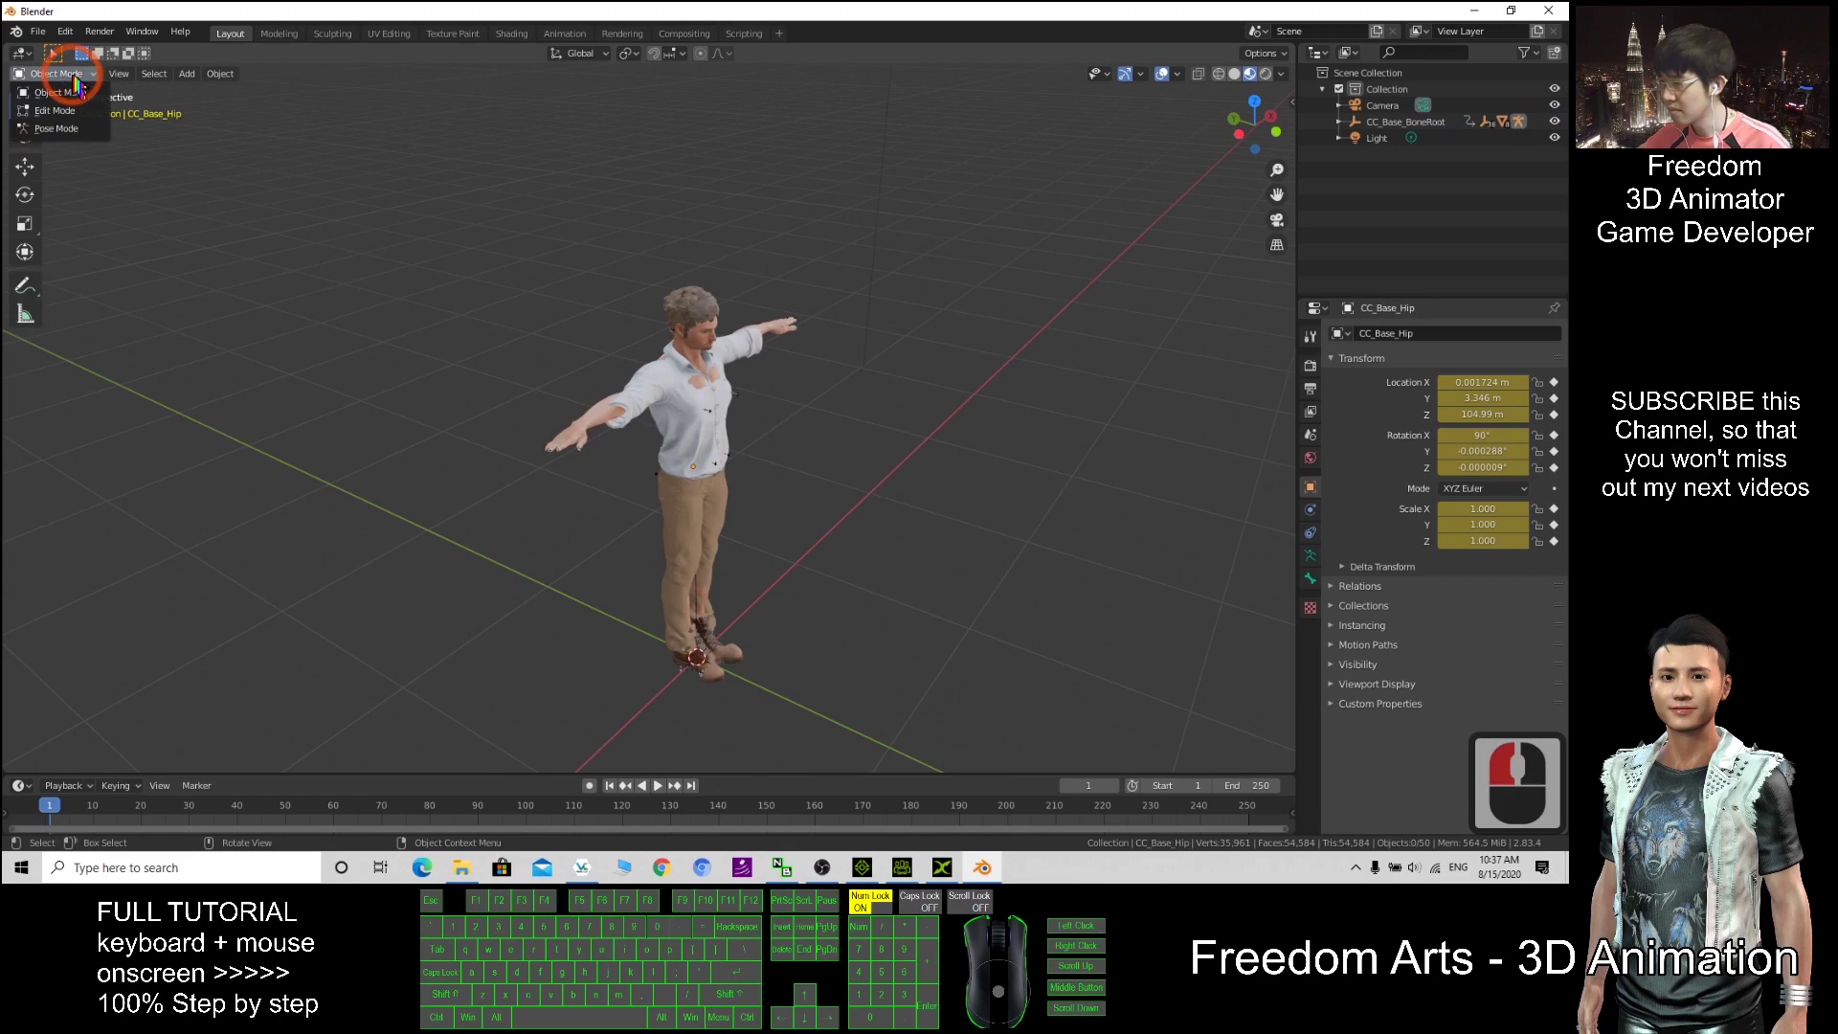
{"action": "left_click", "coordinate": [74, 91]}
{"action": "left_click", "coordinate": [1218, 74]}
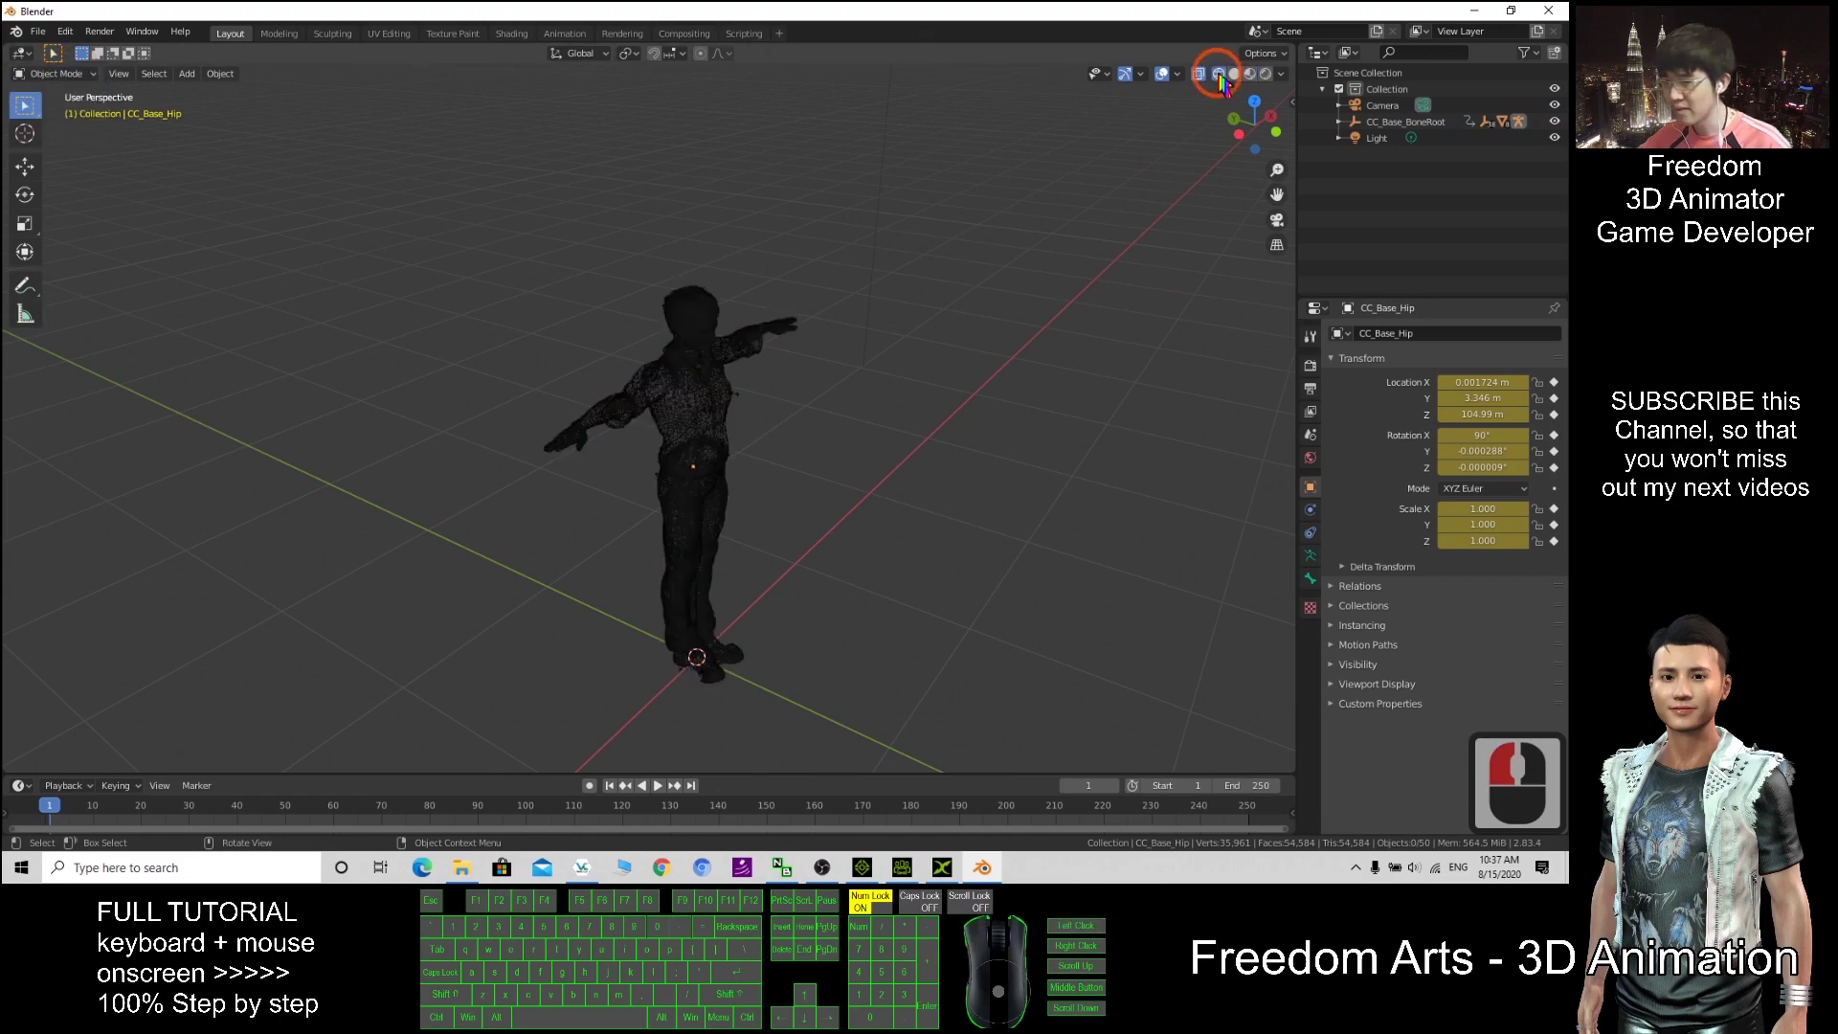
{"action": "middle_click_drag", "start_coordinate": [881, 410], "coordinate": [820, 377]}
{"action": "scroll", "coordinate": [673, 330], "scroll_direction": "up", "scroll_amount": 4}
{"action": "scroll", "coordinate": [874, 357], "scroll_direction": "up", "scroll_amount": 3}
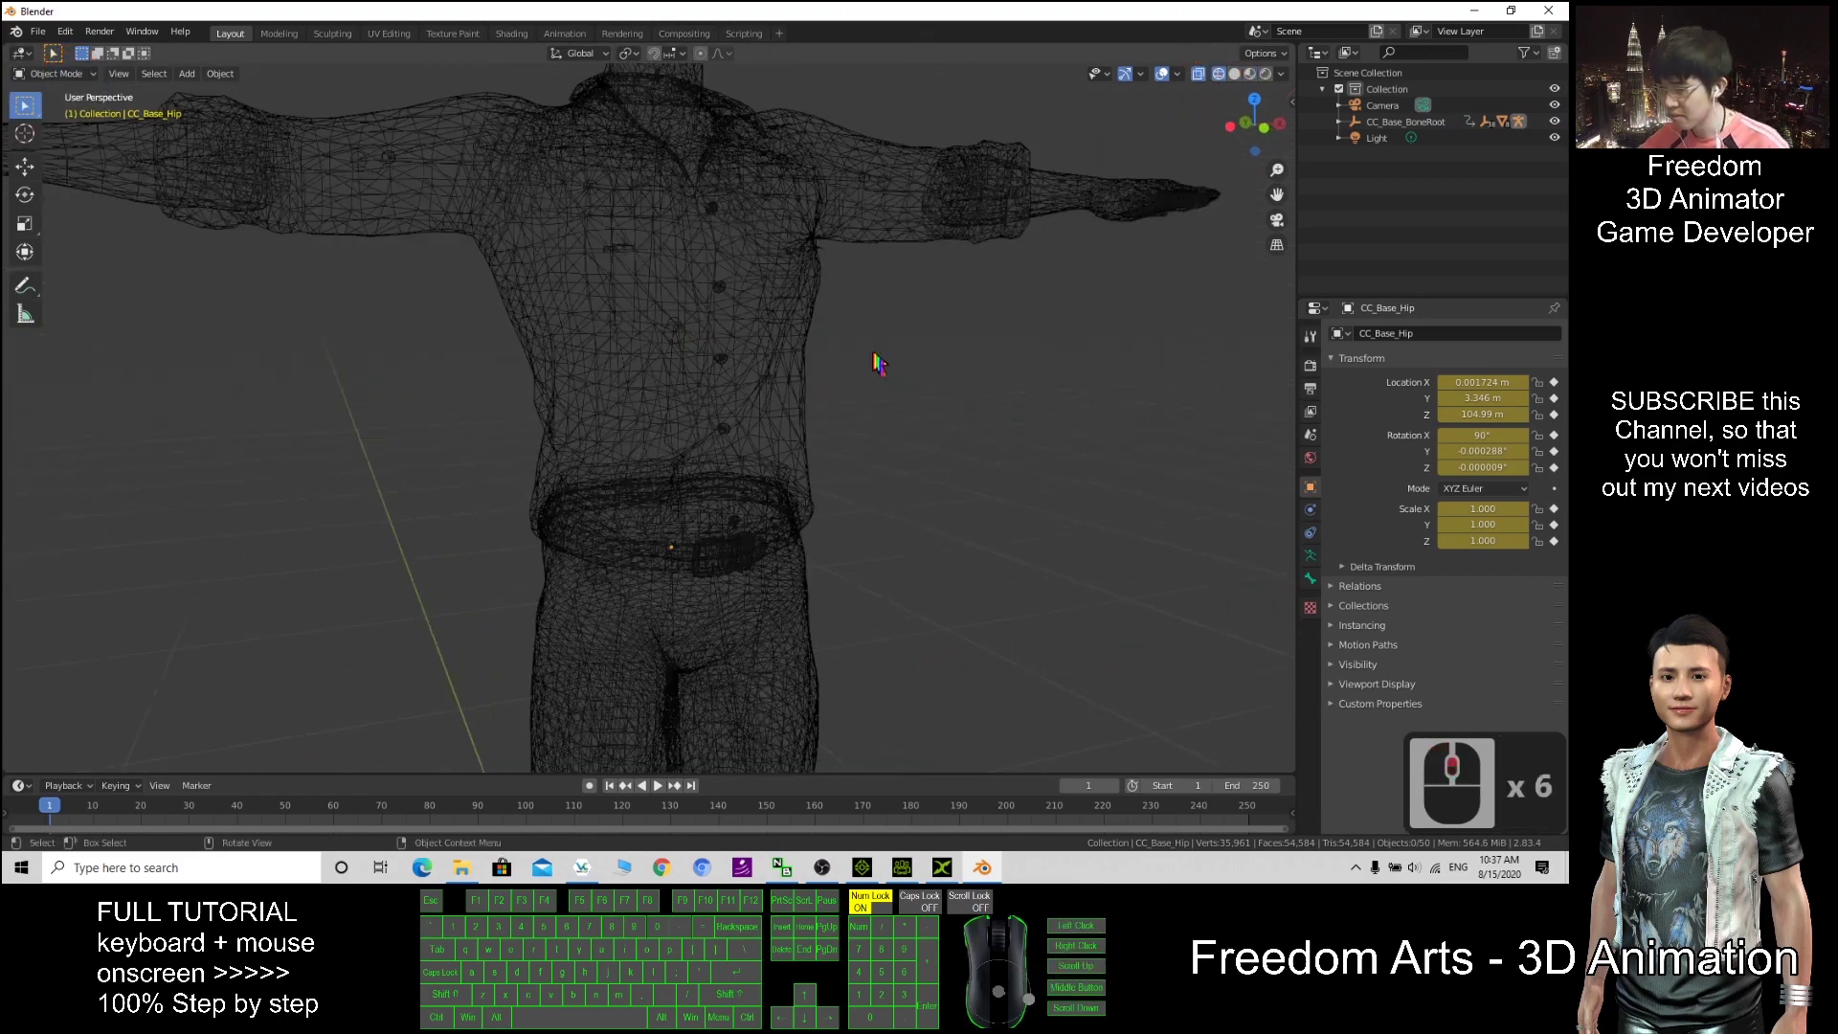
{"action": "middle_click_drag", "start_coordinate": [972, 353], "coordinate": [910, 394]}
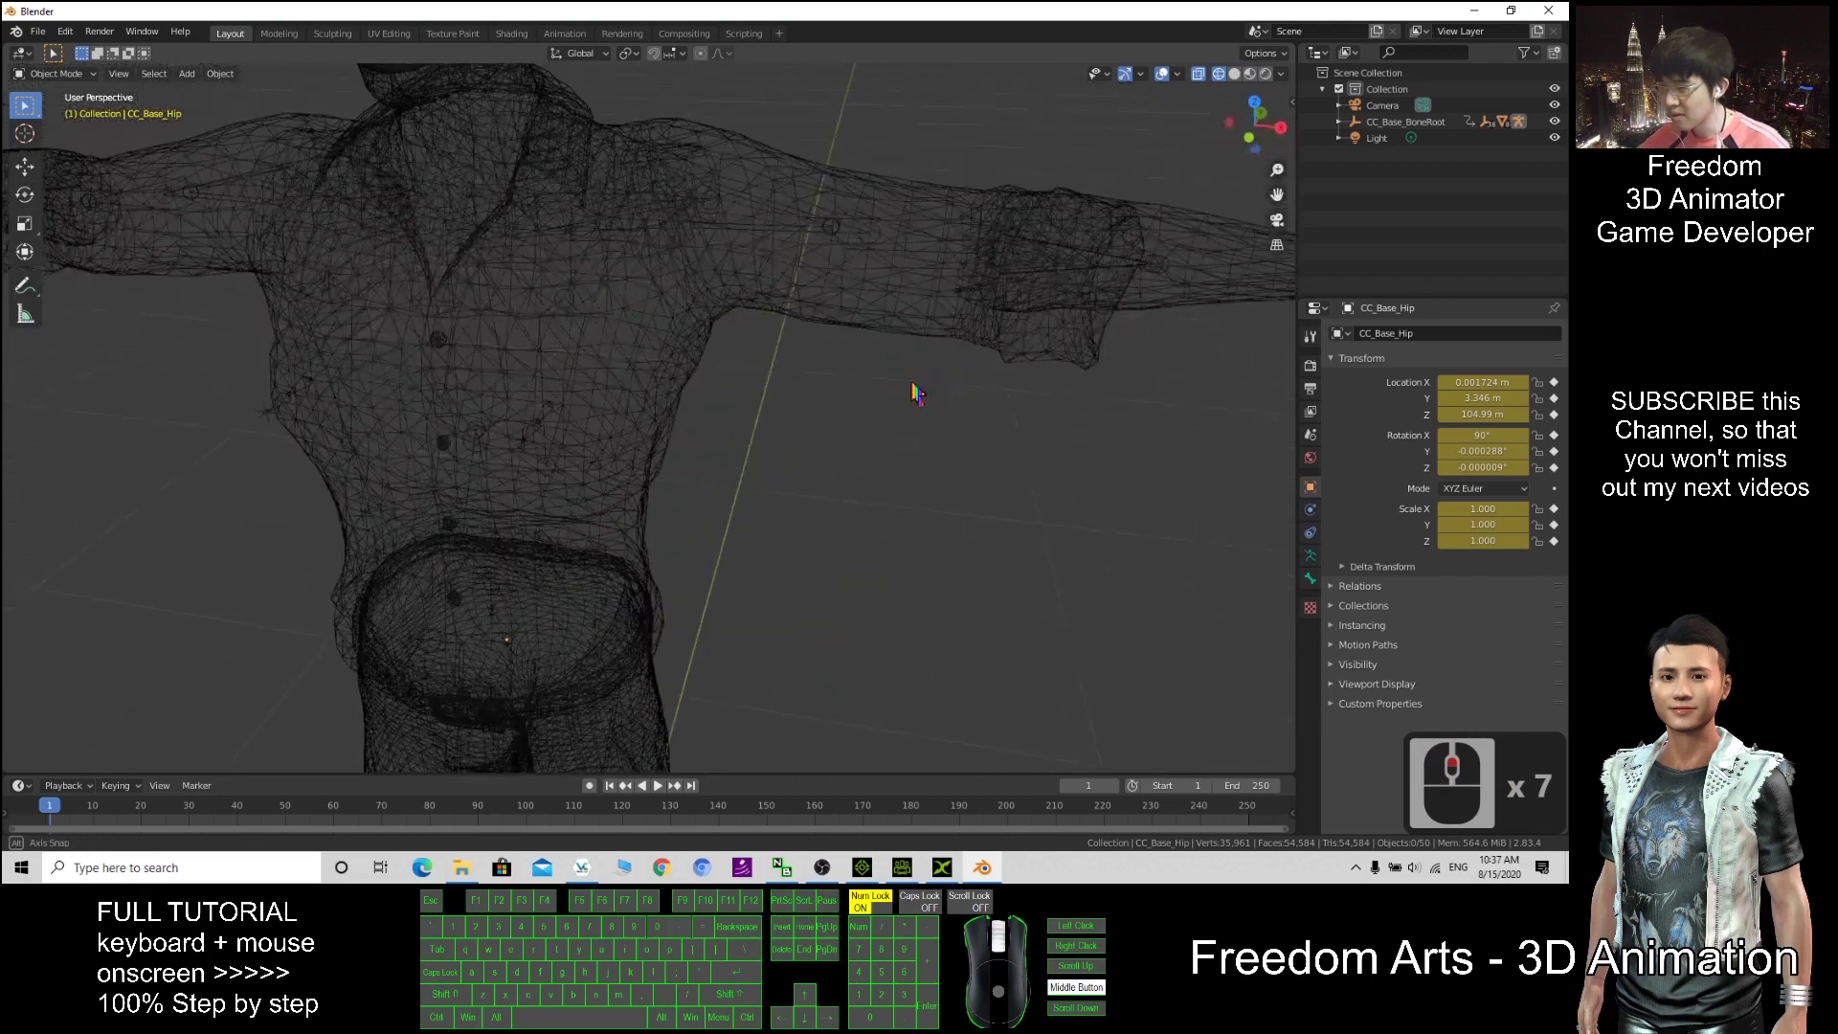
{"action": "left_click", "coordinate": [834, 234]}
{"action": "left_click", "coordinate": [869, 230]}
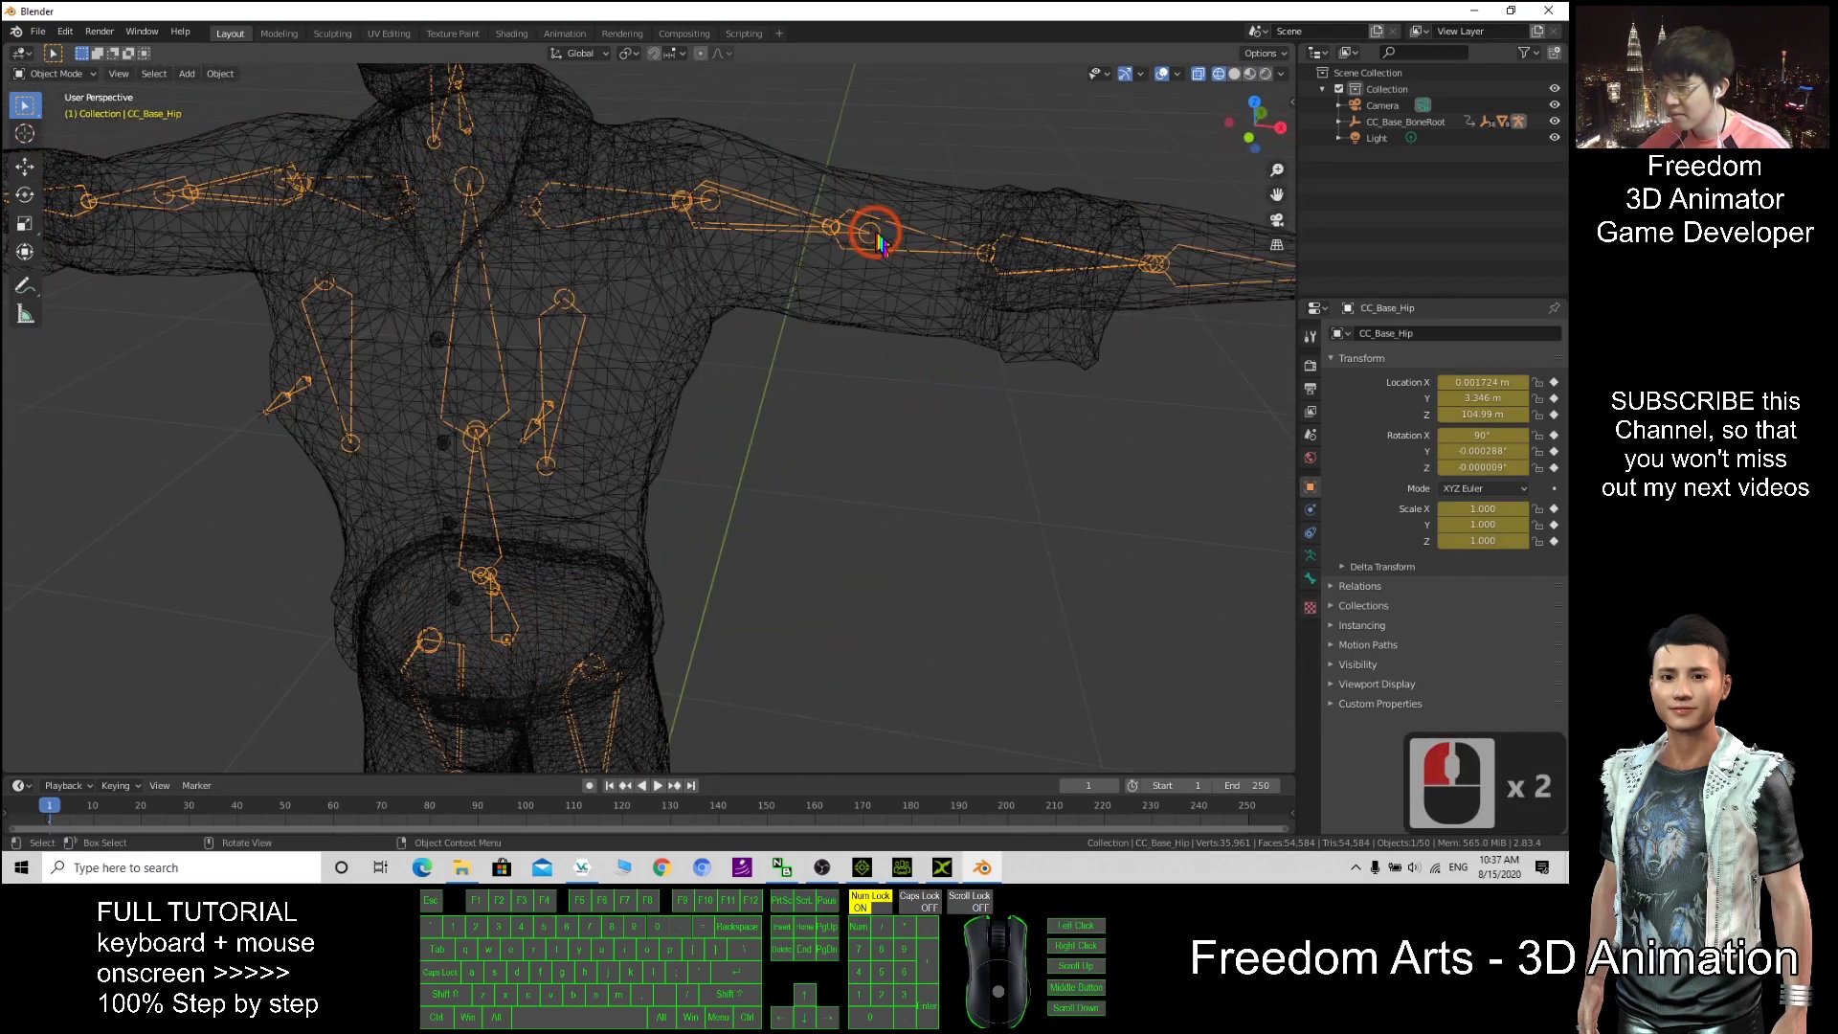
Step: Switch the character's armature from Object Mode to Pose Mode
{"action": "scroll", "coordinate": [800, 383], "scroll_direction": "down", "scroll_amount": 4}
{"action": "scroll", "coordinate": [748, 368], "scroll_direction": "up", "scroll_amount": 3}
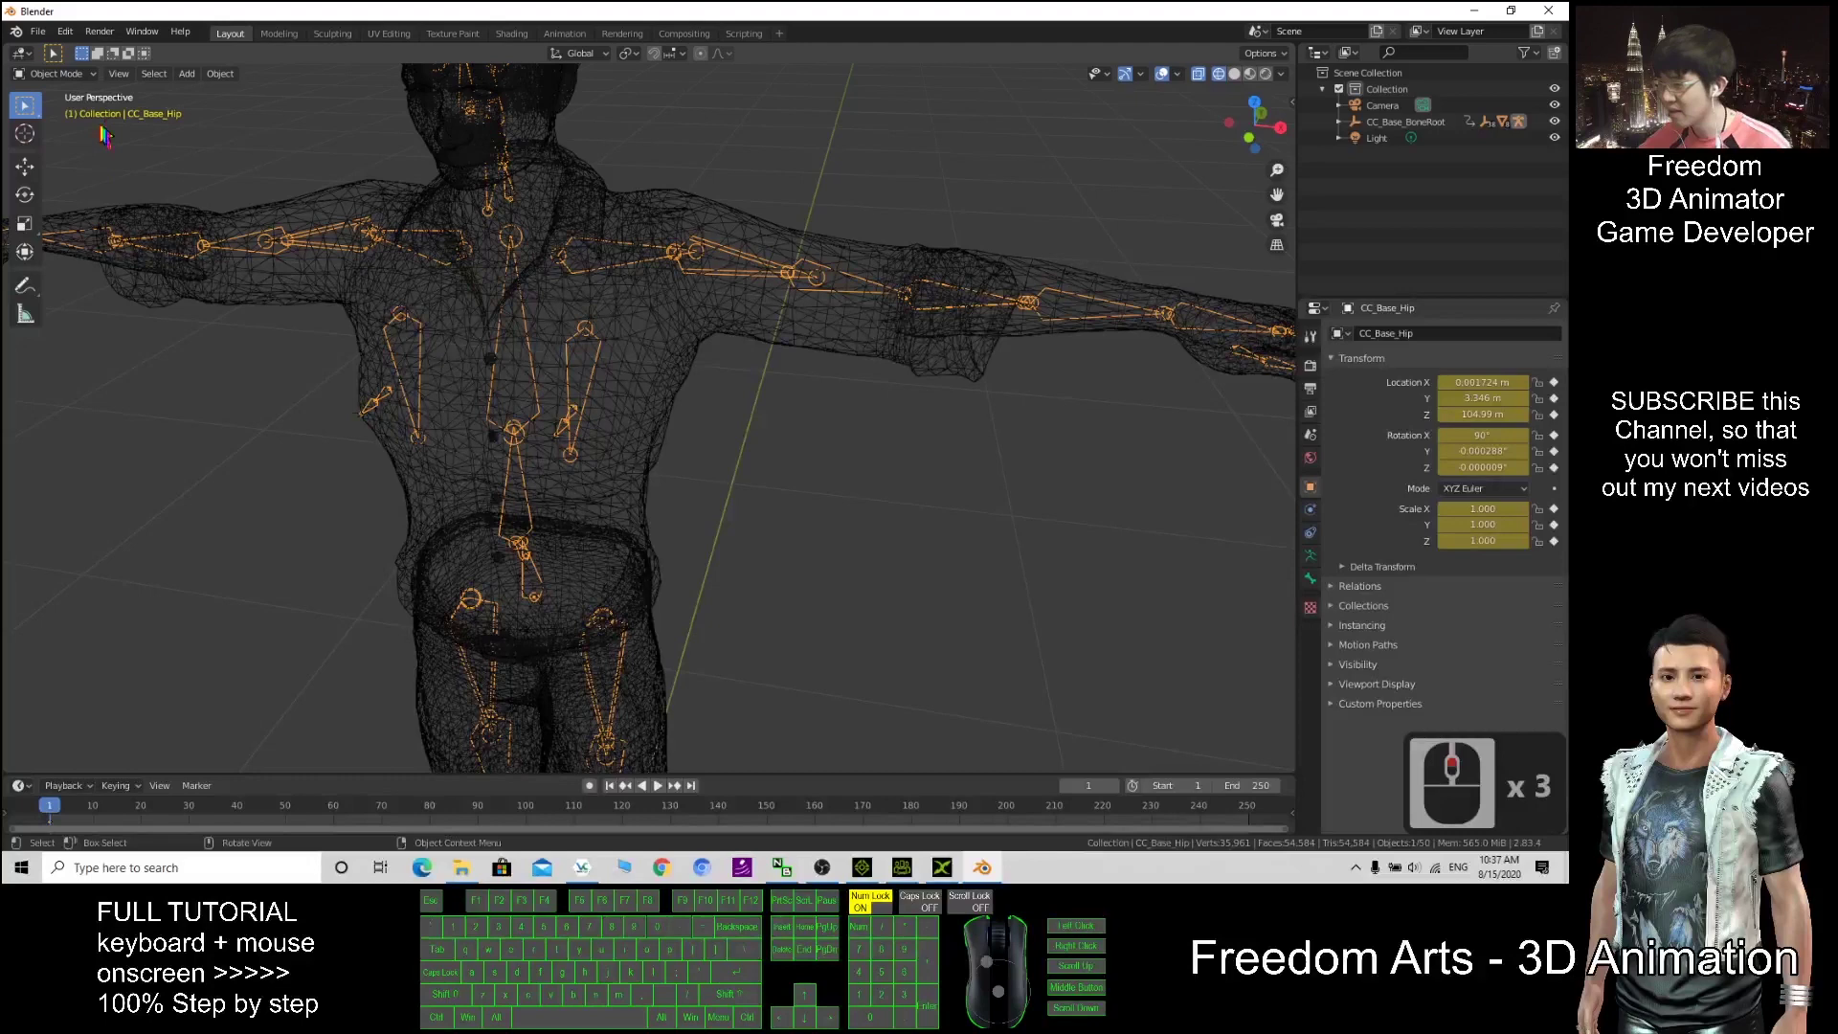
{"action": "left_click", "coordinate": [55, 74]}
{"action": "left_click", "coordinate": [49, 128]}
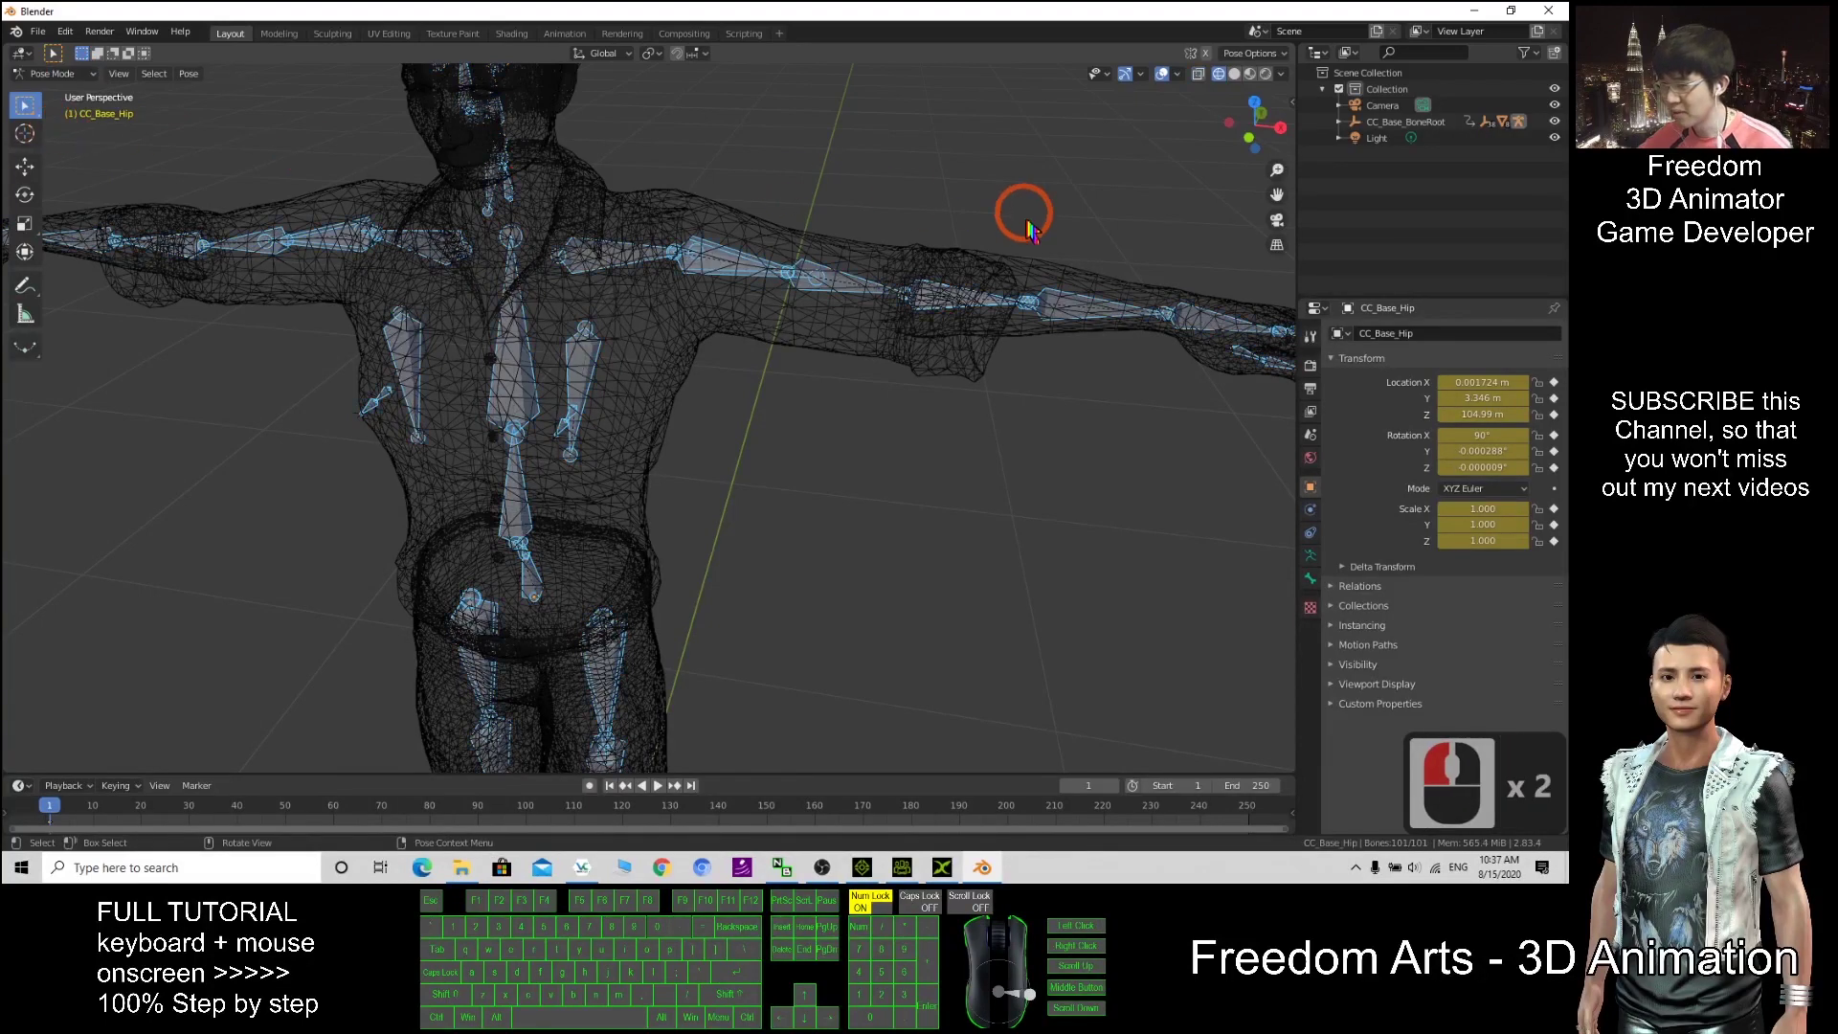
Step: Select the left forearm twist bone, test its movement with the Rotate tool and undo the rotation
{"action": "left_click", "coordinate": [850, 283]}
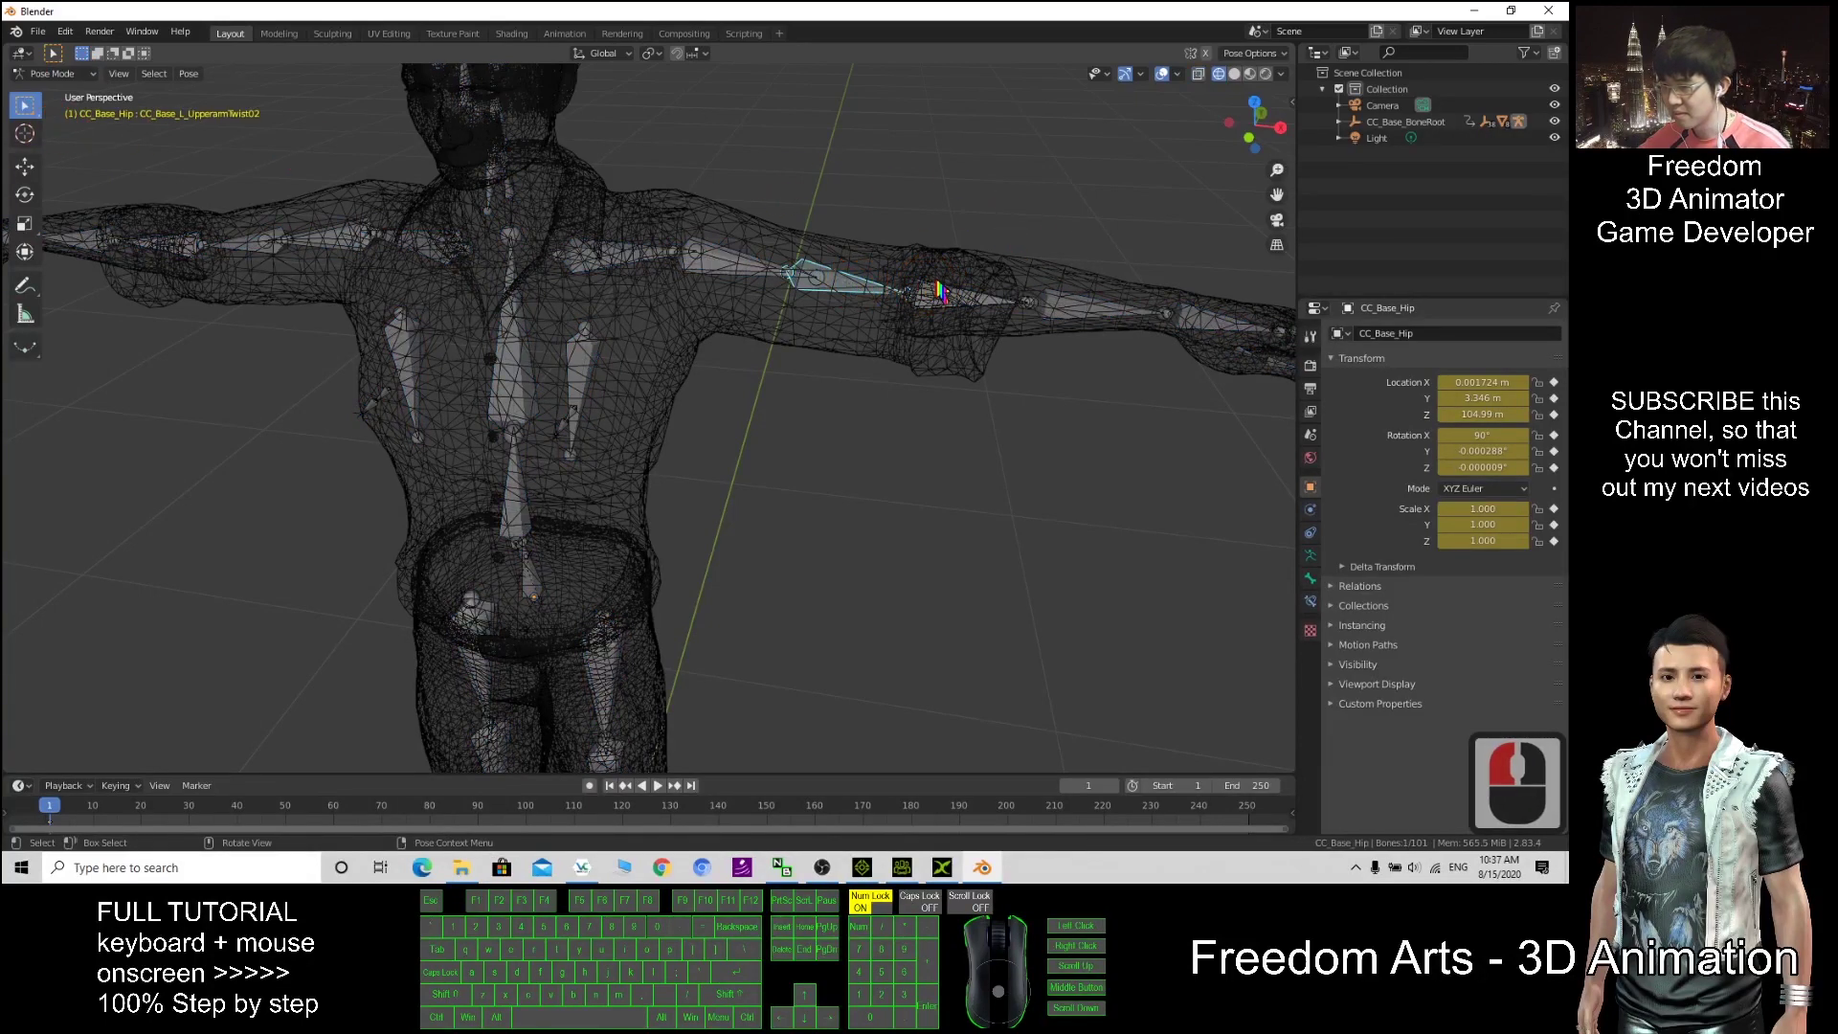
{"action": "left_click", "coordinate": [946, 299]}
{"action": "scroll", "coordinate": [807, 274], "scroll_direction": "down", "scroll_amount": 3}
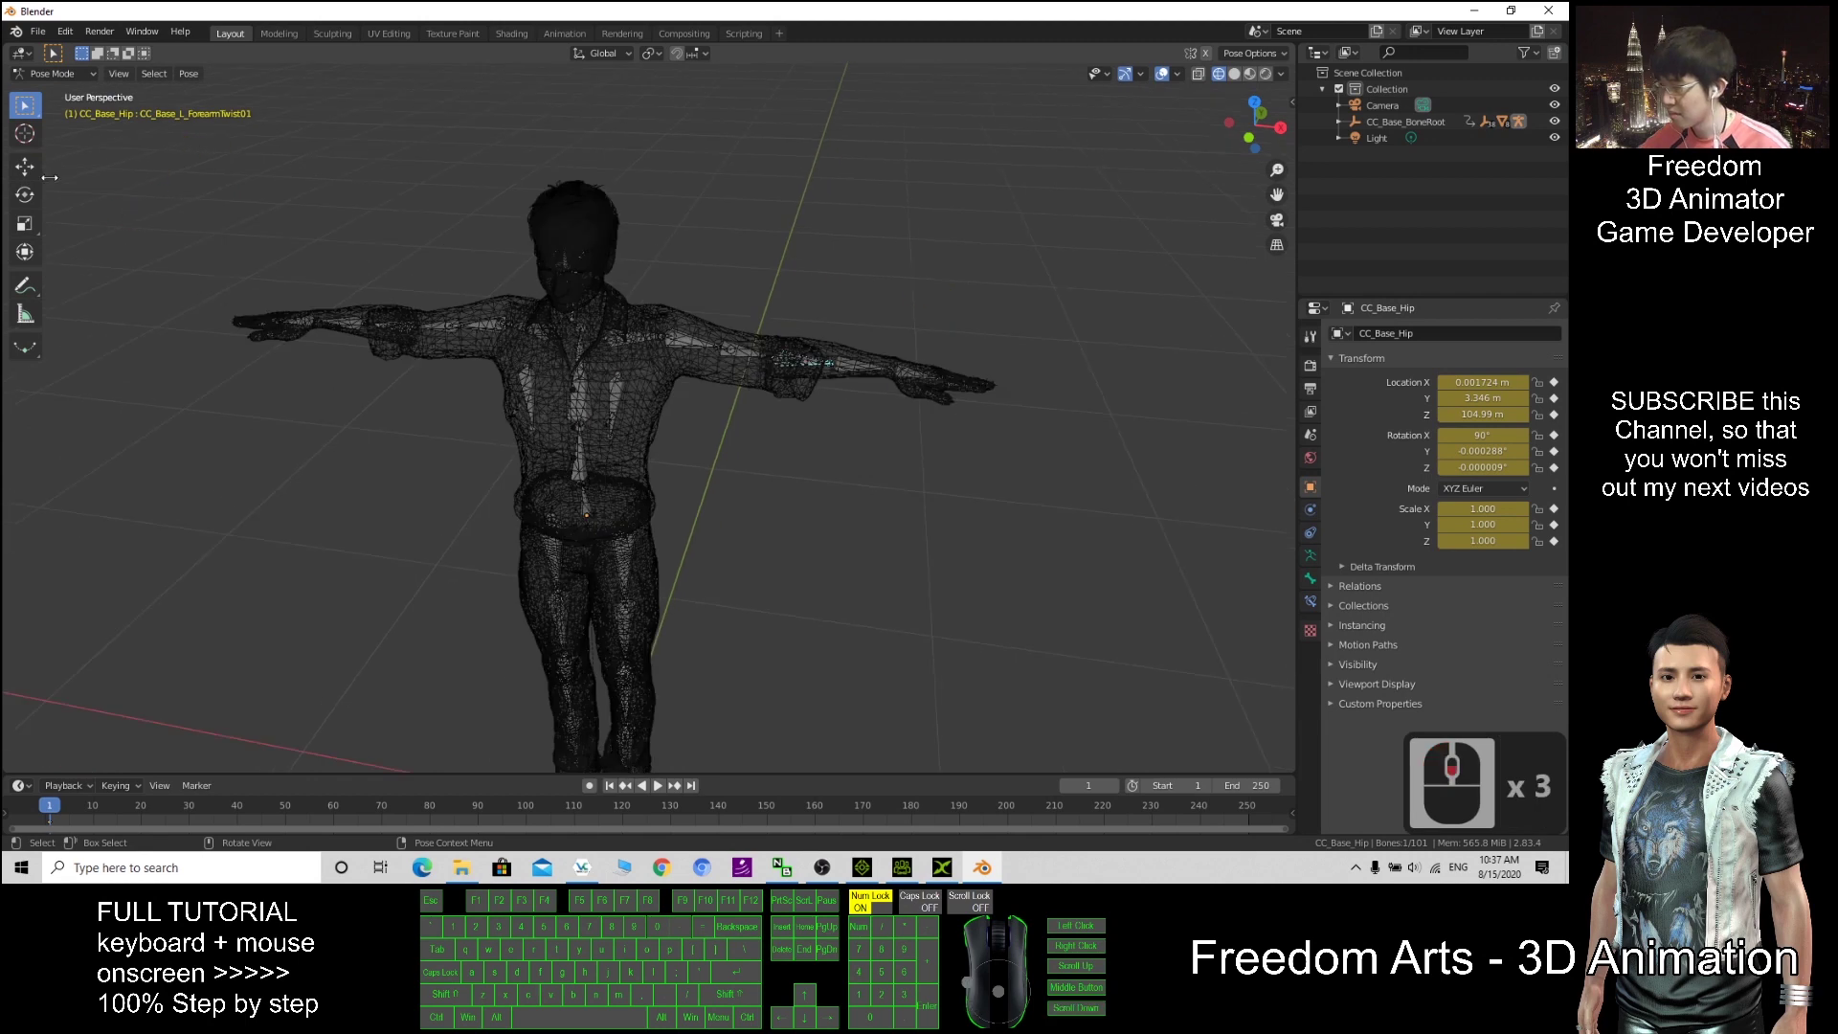
{"action": "left_click", "coordinate": [25, 195]}
{"action": "left_click_drag", "start_coordinate": [804, 318], "coordinate": [807, 316]}
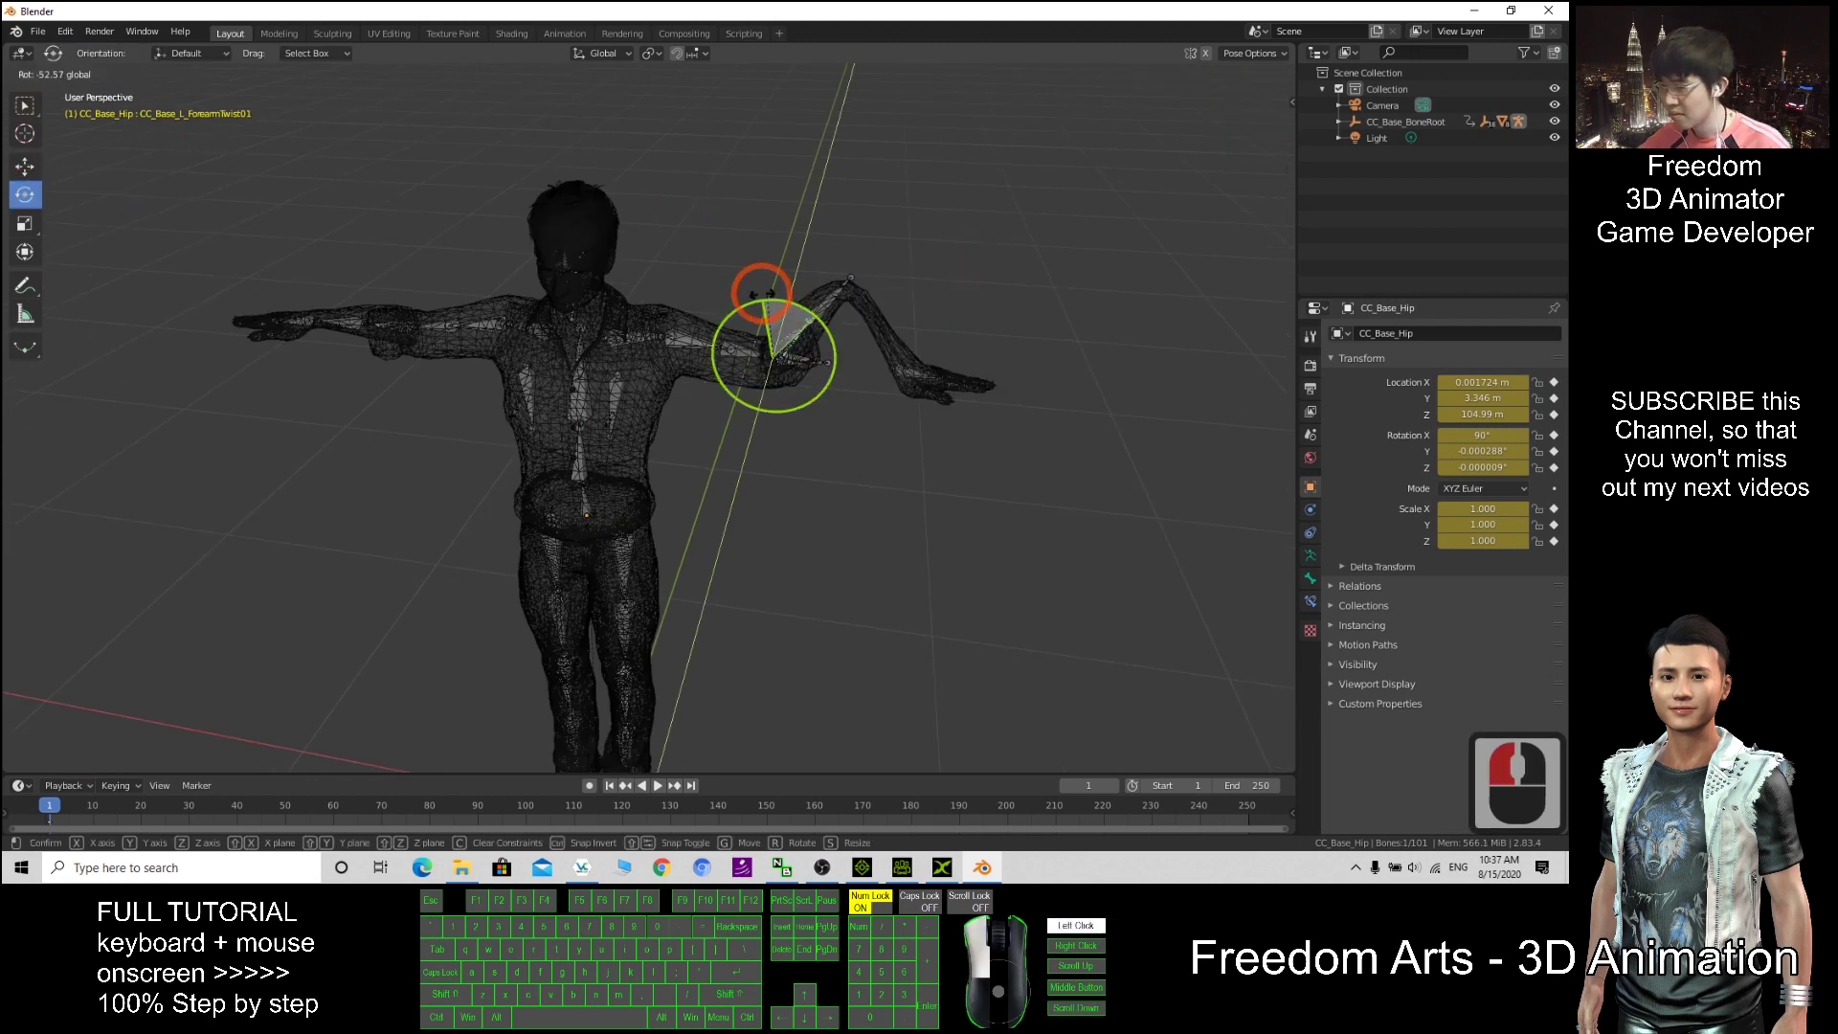
{"action": "left_click_drag", "start_coordinate": [763, 292], "coordinate": [775, 297]}
{"action": "key", "text": "ctrl+z"}
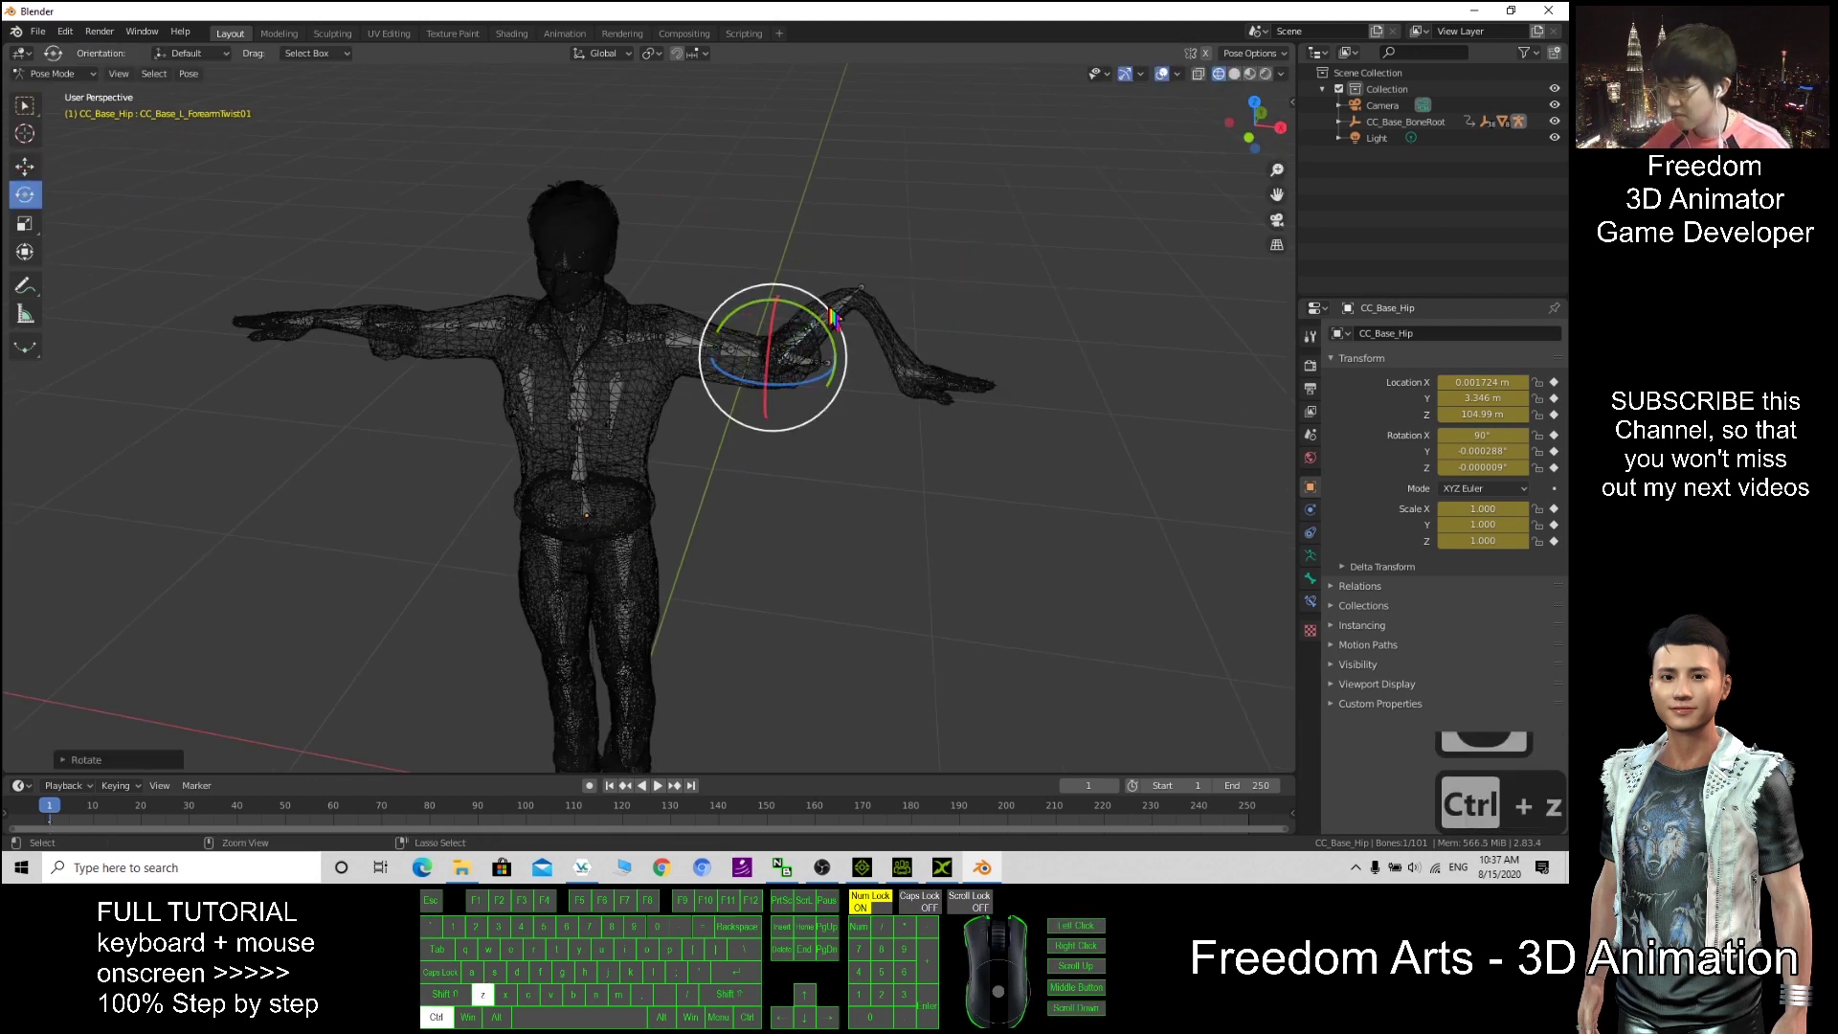
Step: Select the left hand bone, test-rotate it and undo the rotation
{"action": "left_click", "coordinate": [912, 388]}
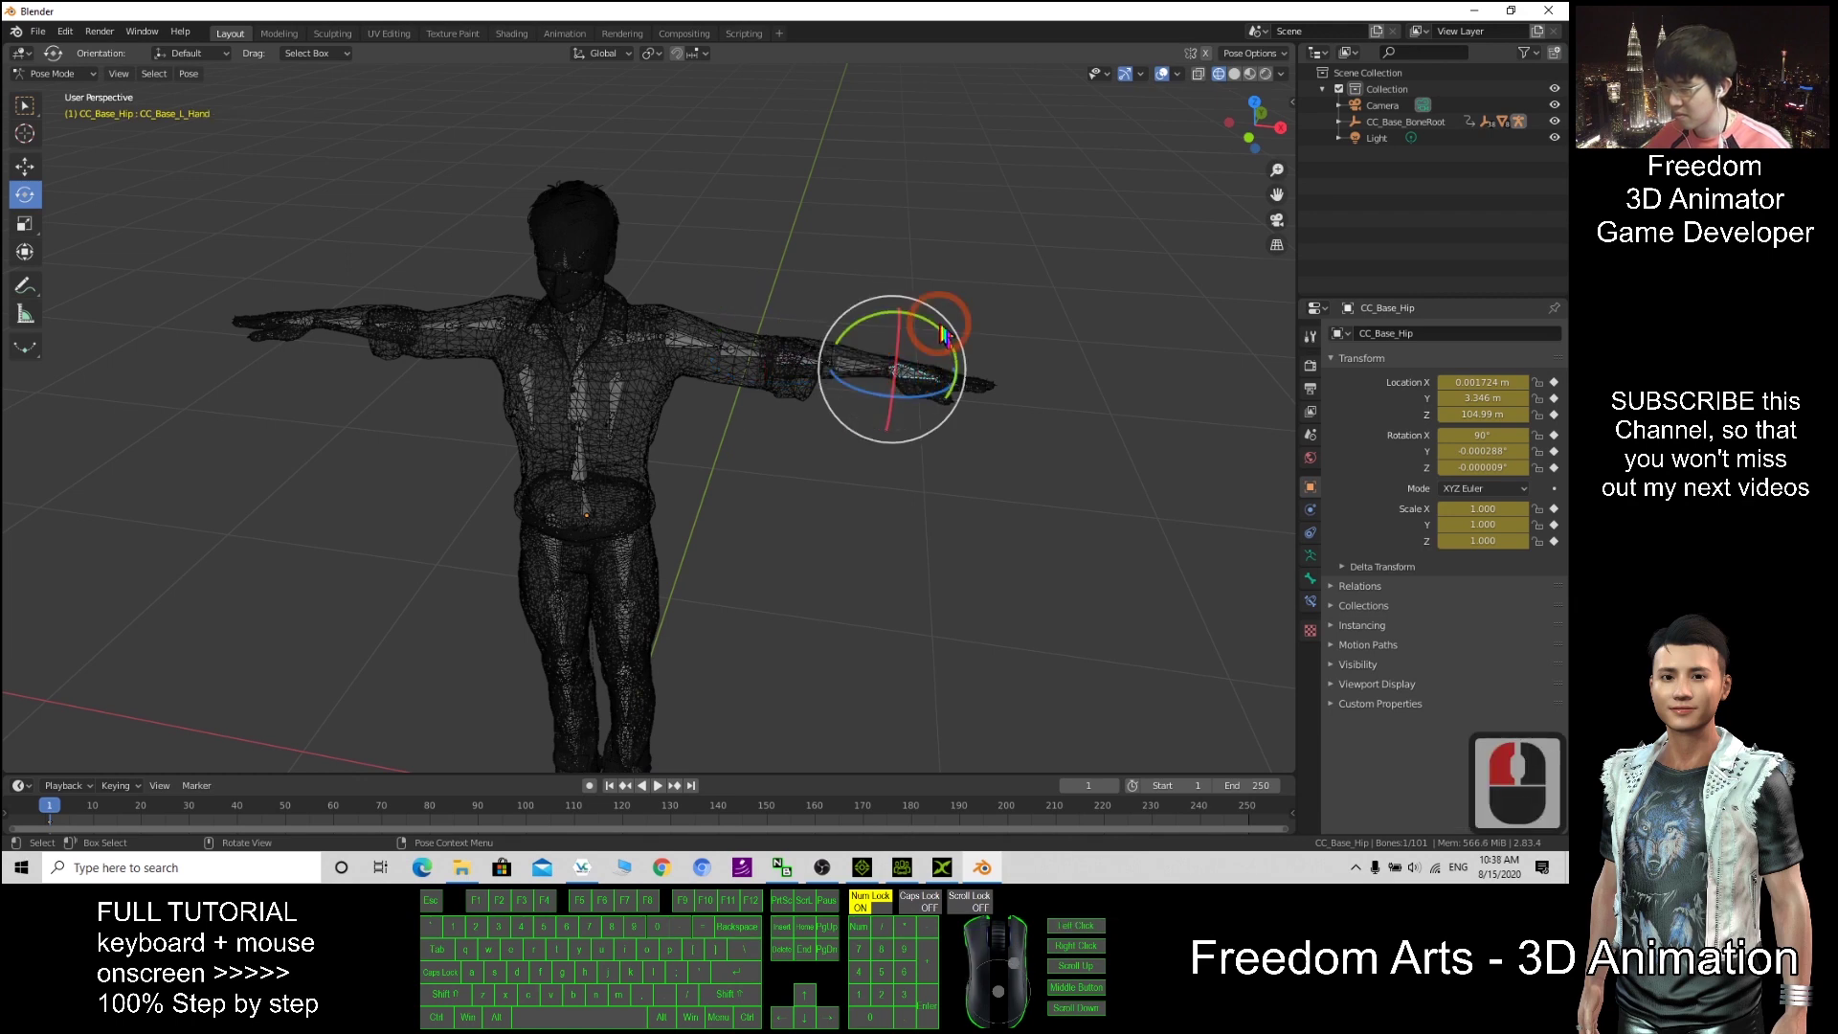
{"action": "left_click_drag", "start_coordinate": [921, 379], "coordinate": [909, 329]}
{"action": "key", "text": "ctrl+z"}
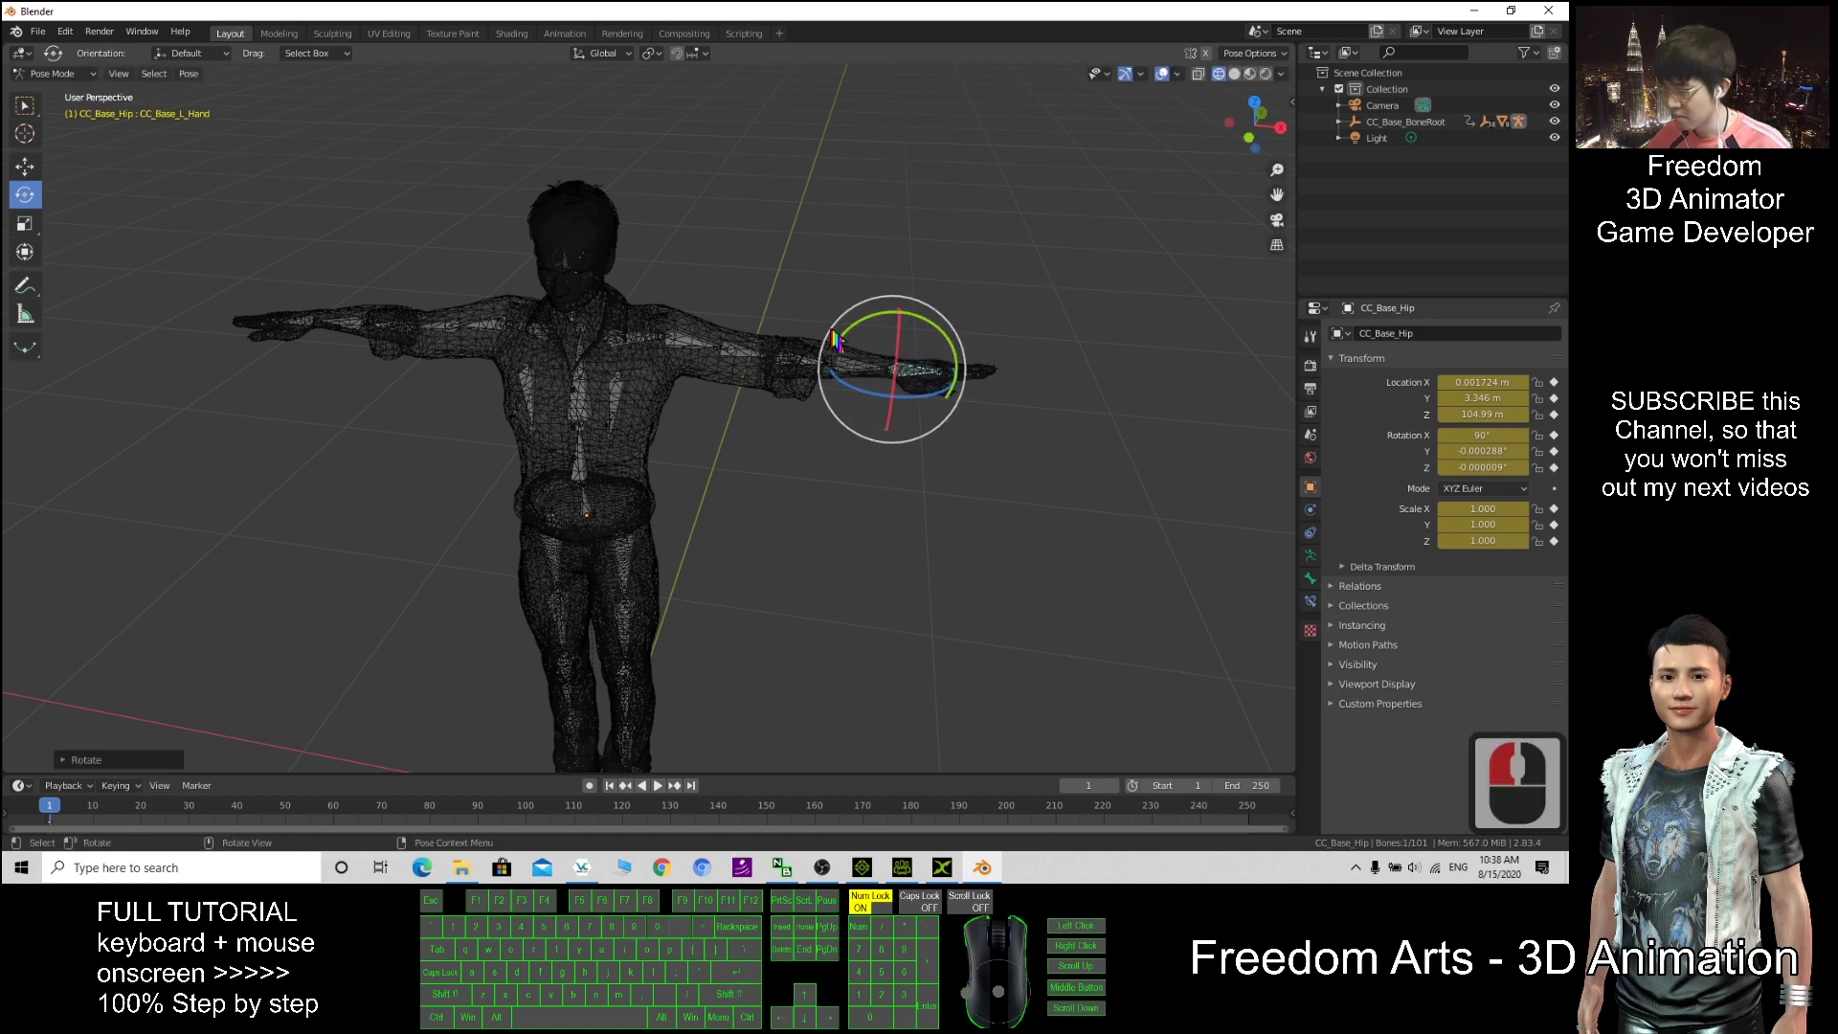
{"action": "key", "text": "ctrl+z"}
Step: Test-rotate the left upper arm bone, undo the changes and return to the left forearm twist bone
{"action": "left_click", "coordinate": [688, 341]}
{"action": "left_click", "coordinate": [691, 352]}
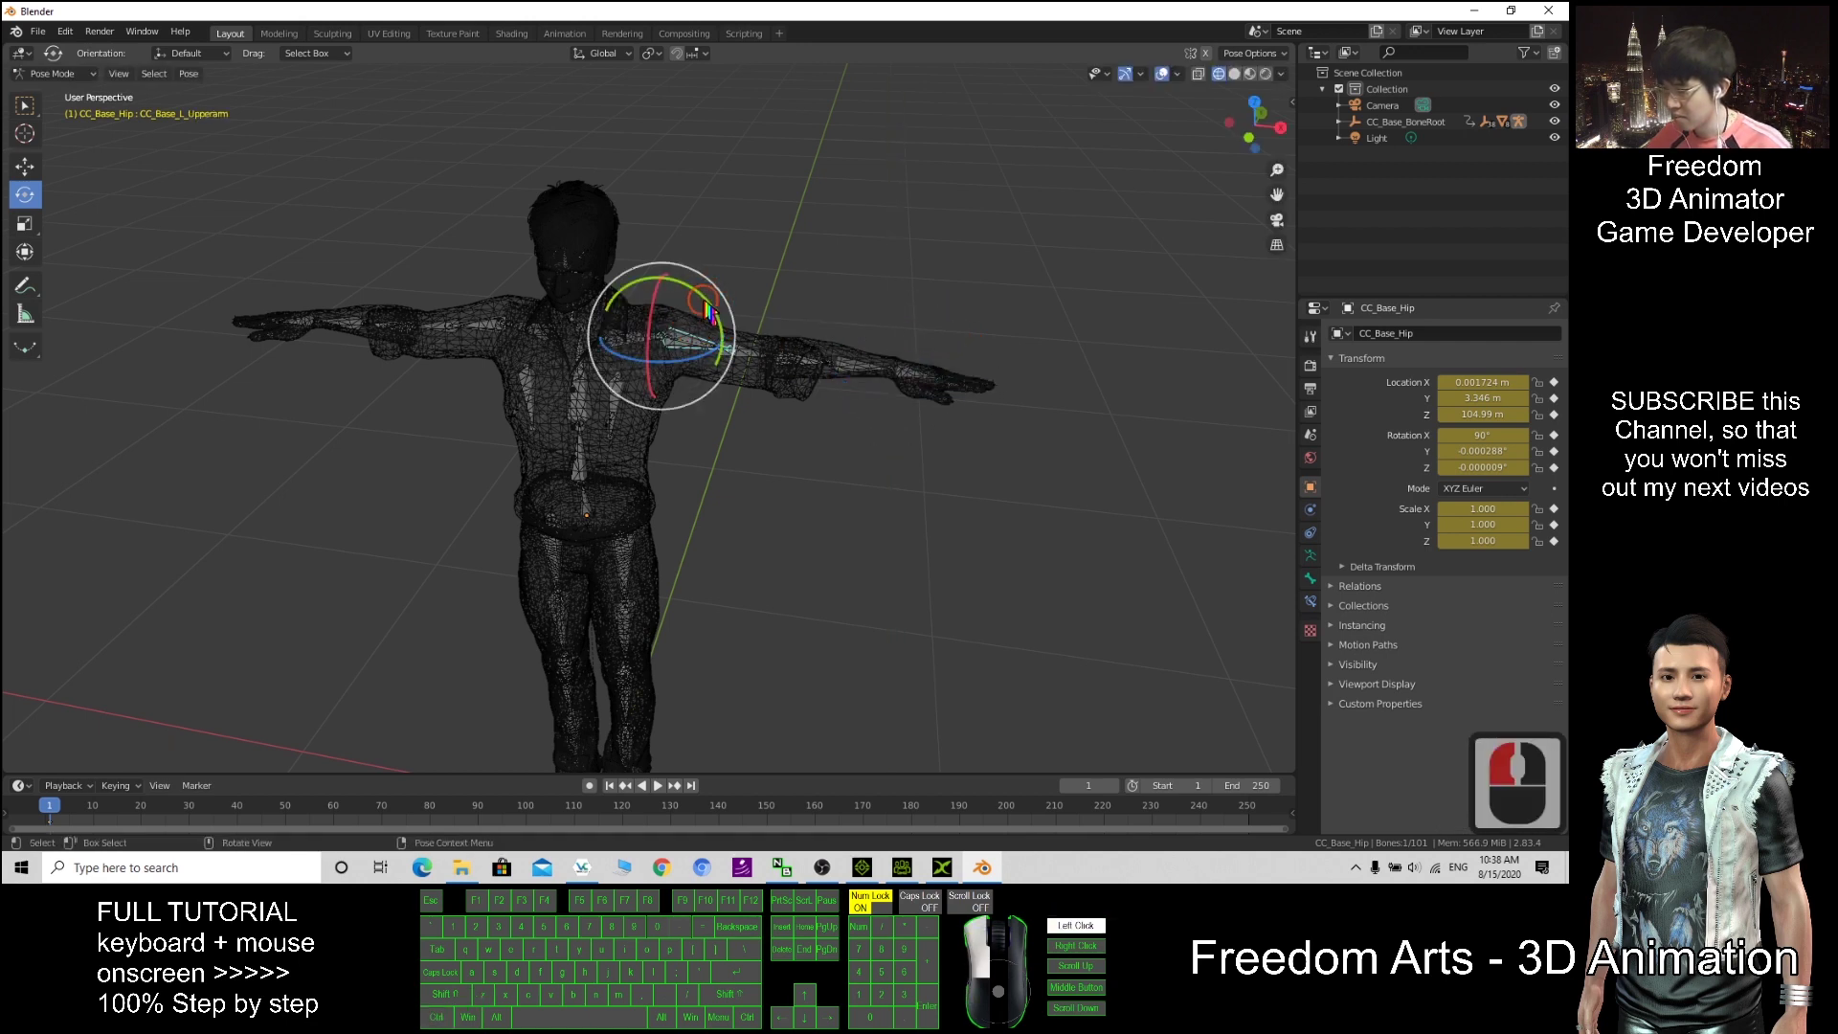
{"action": "left_click_drag", "start_coordinate": [708, 312], "coordinate": [835, 372]}
{"action": "double_click", "coordinate": [876, 362]}
{"action": "key", "text": "ctrl+z"}
{"action": "left_click", "coordinate": [804, 356]}
{"action": "key", "text": "ctrl+z"}
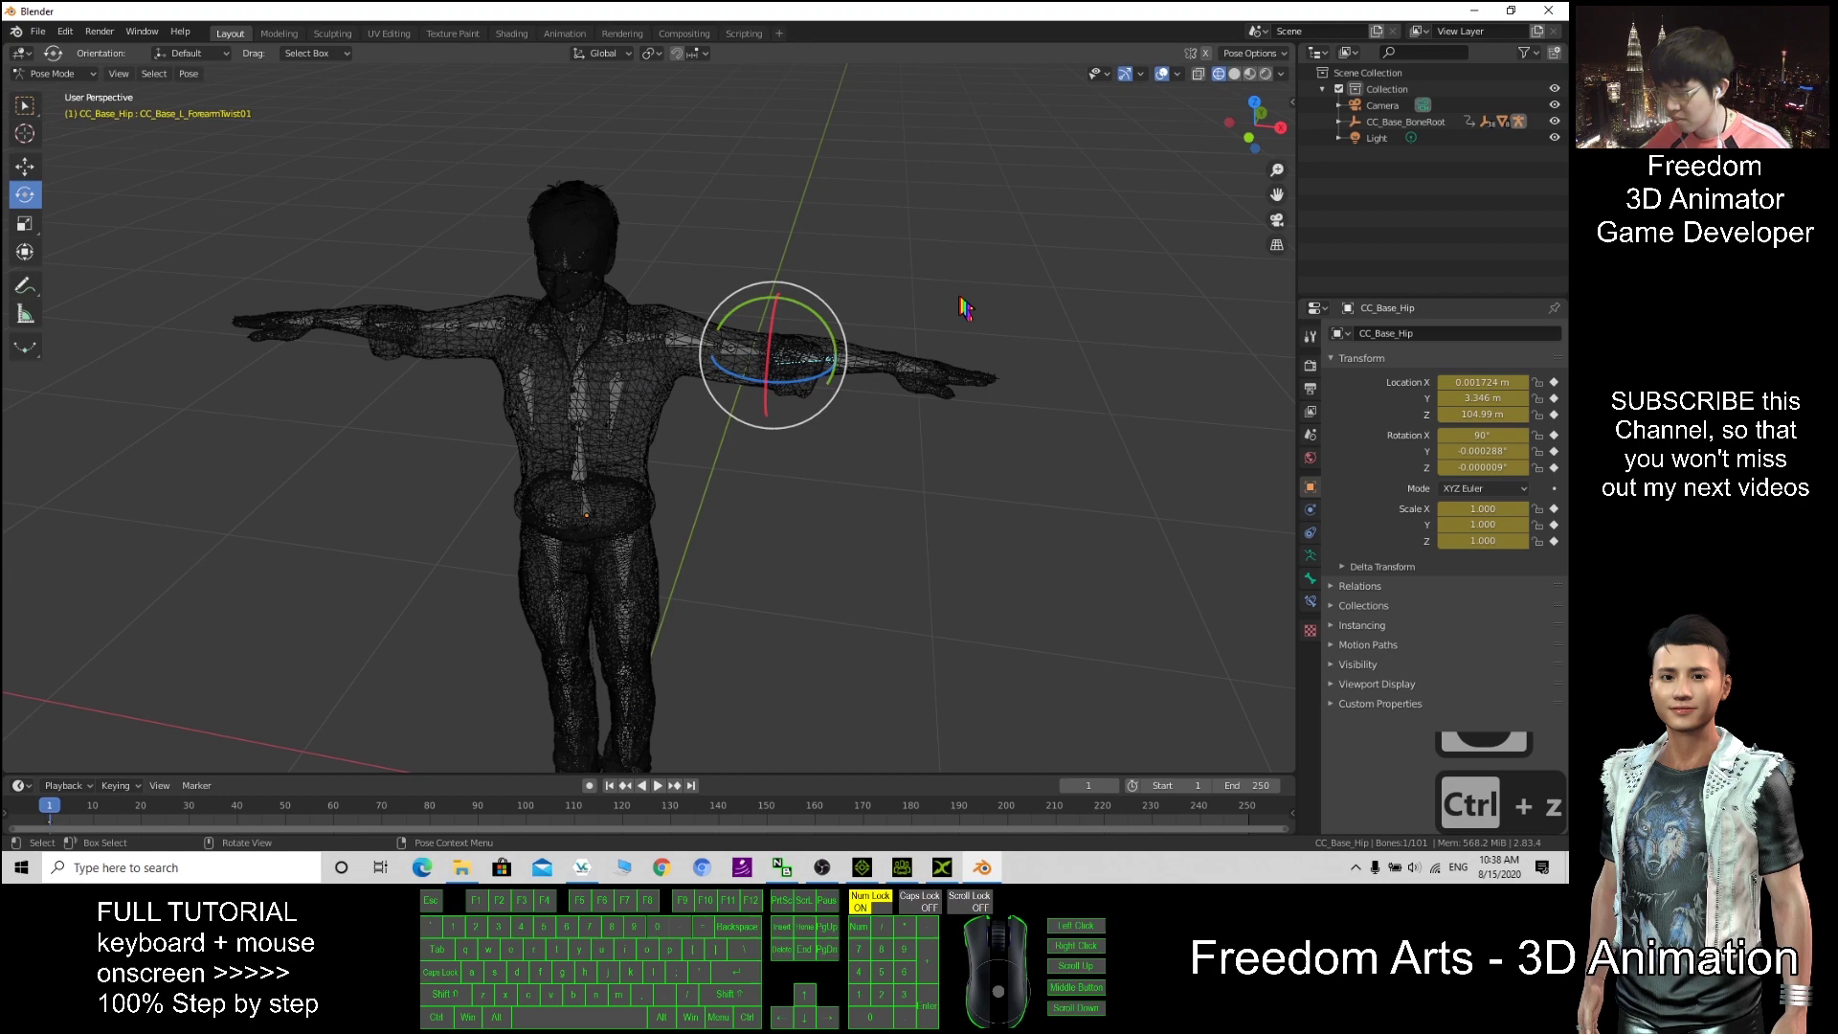
Step: Select the facial, upper jaw and neck twist bones one after another and rotate the neck twist bone
{"action": "scroll", "coordinate": [962, 327], "scroll_direction": "up", "scroll_amount": 4}
{"action": "scroll", "coordinate": [1101, 358], "scroll_direction": "down", "scroll_amount": 6}
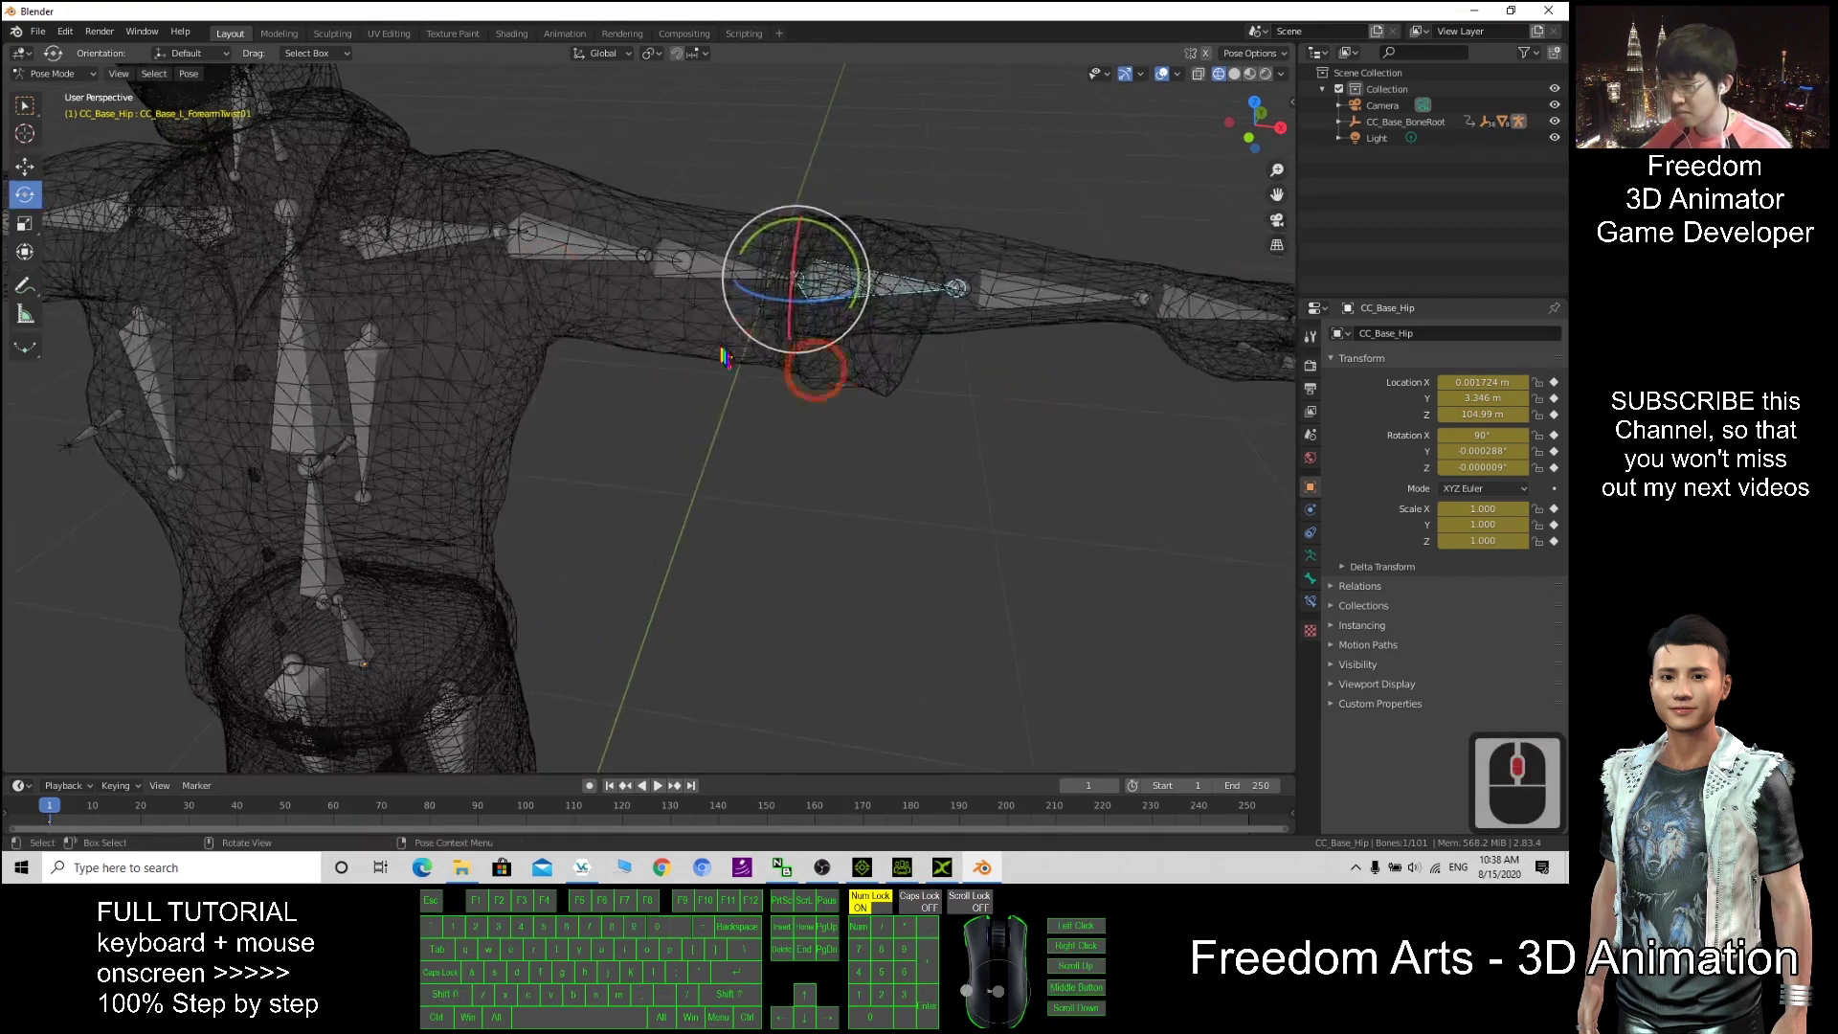
{"action": "scroll", "coordinate": [544, 328], "scroll_direction": "up", "scroll_amount": 5}
{"action": "middle_click_drag", "start_coordinate": [640, 271], "coordinate": [804, 340], "text": "shift"}
{"action": "left_click", "coordinate": [418, 281]}
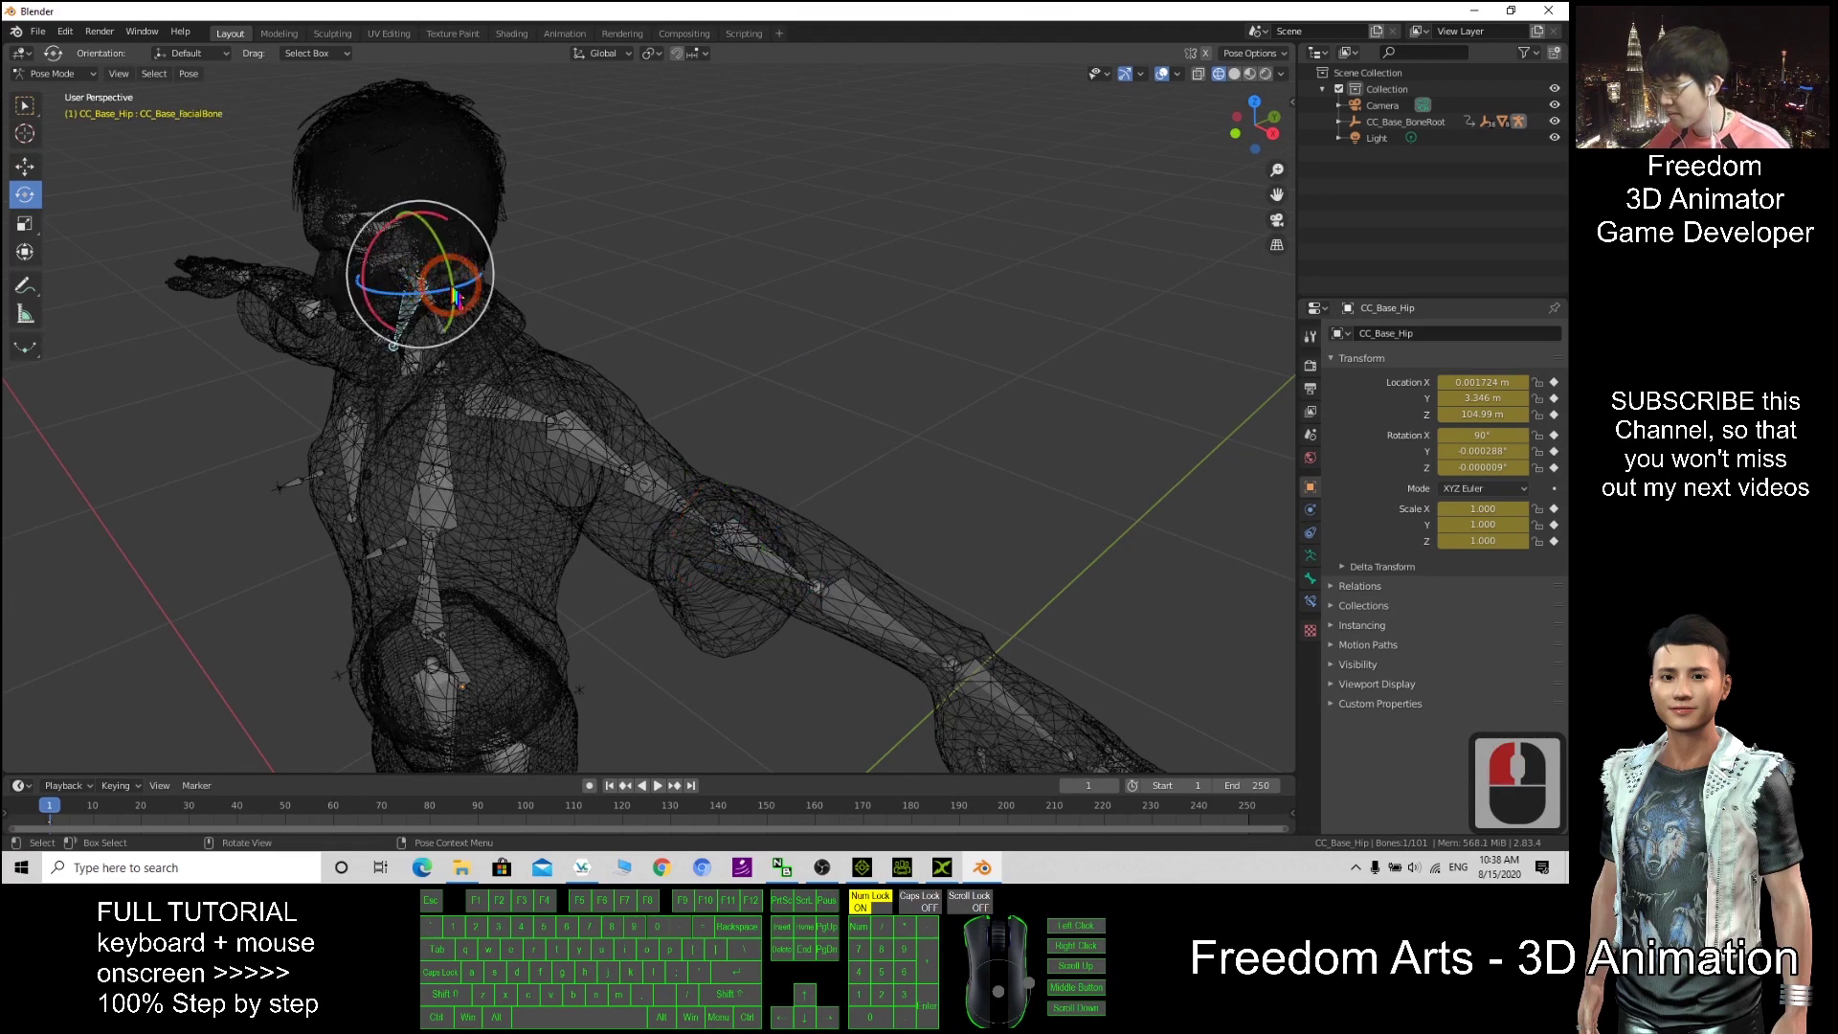
{"action": "left_click", "coordinate": [405, 256]}
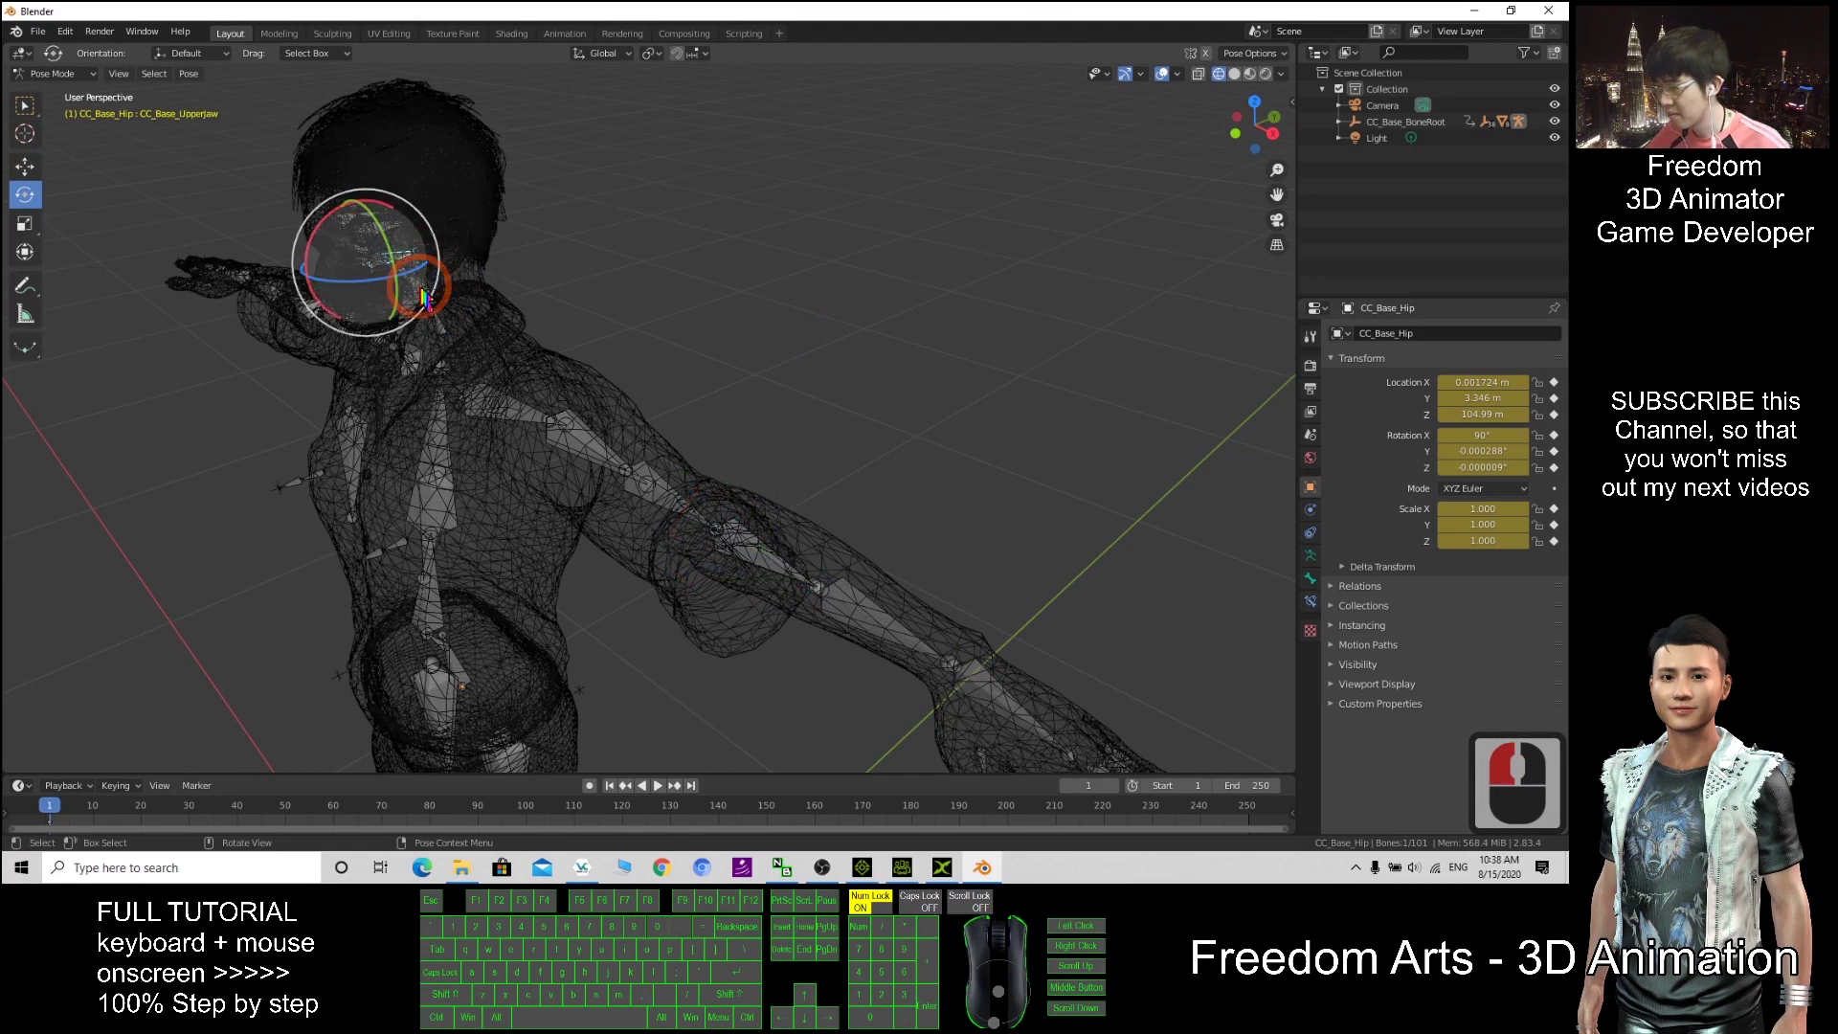
{"action": "left_click", "coordinate": [438, 316]}
{"action": "mouse_move", "coordinate": [439, 359]}
{"action": "left_mouse_down"}
{"action": "mouse_move", "coordinate": [466, 353]}
{"action": "mouse_move", "coordinate": [431, 331]}
{"action": "mouse_move", "coordinate": [446, 355]}
{"action": "left_mouse_up"}
{"action": "scroll", "coordinate": [464, 398], "scroll_direction": "down", "scroll_amount": 9}
{"action": "middle_click_drag", "start_coordinate": [464, 398], "coordinate": [691, 427]}
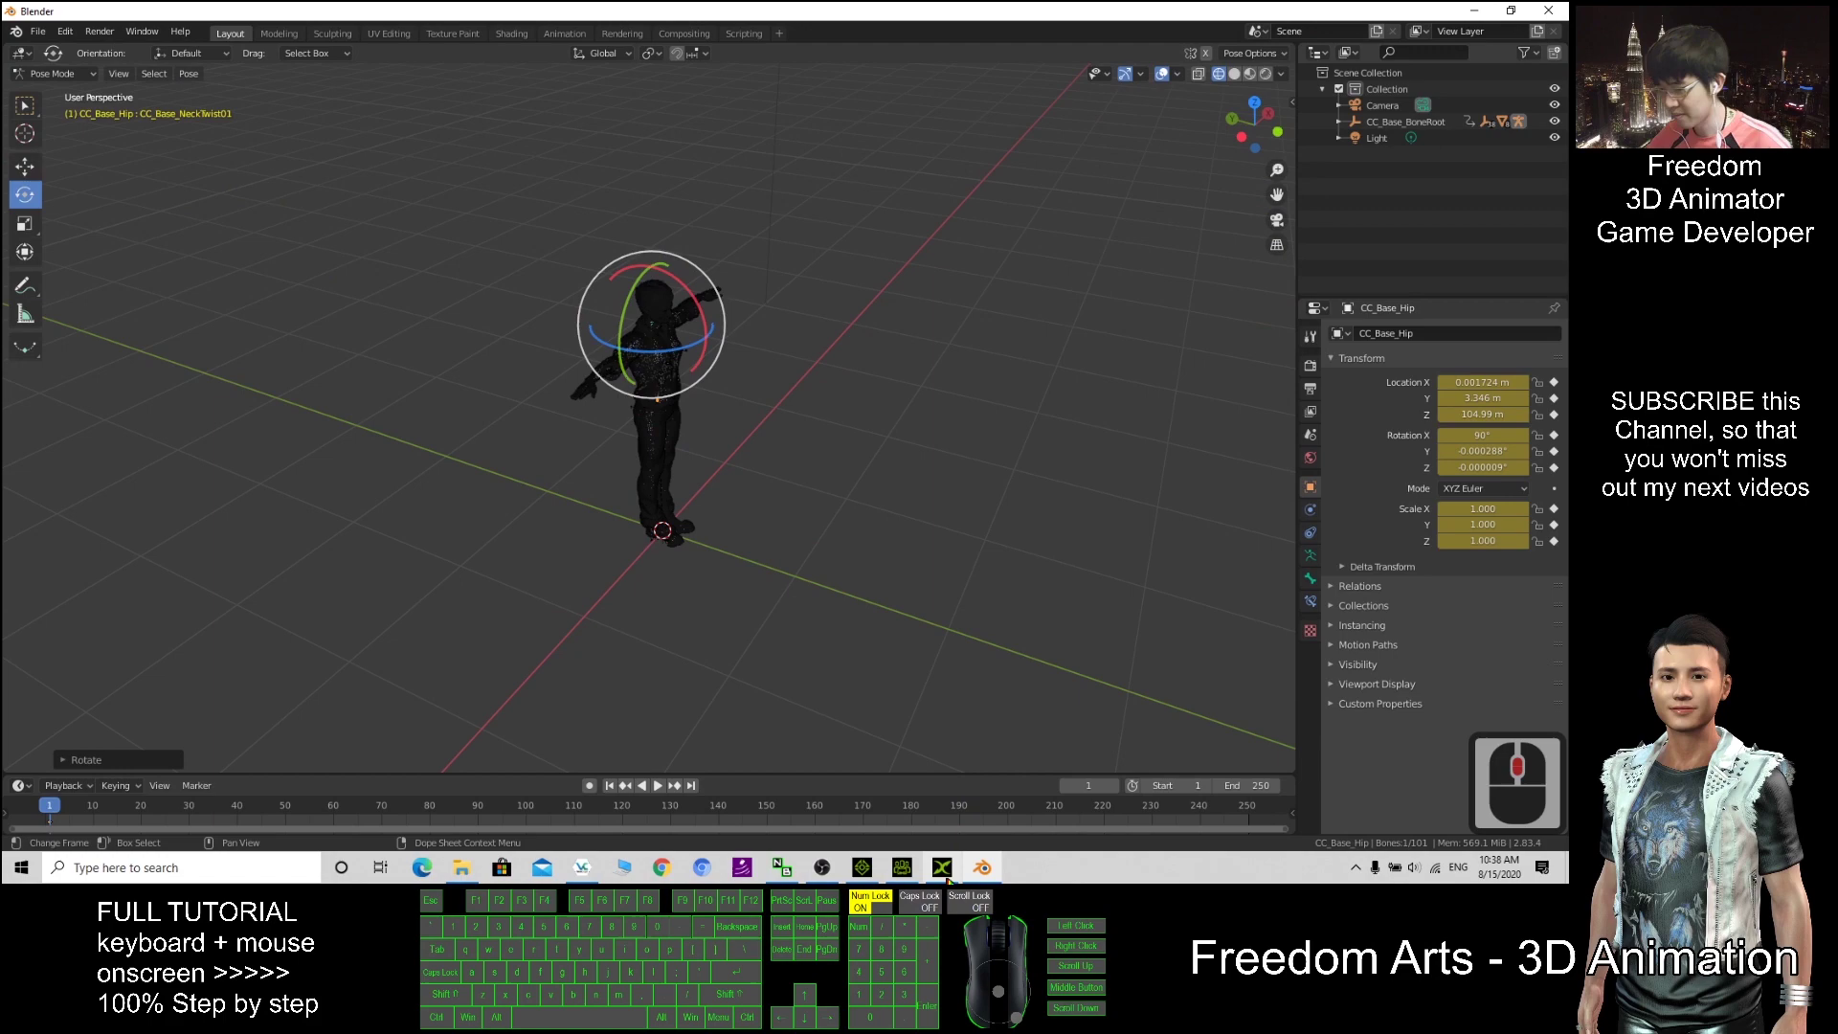
Step: Switch from Blender to iClone, leaving Character Creator, and minimize the 3DXchange window so the iClone scene is in view
{"action": "left_click", "coordinate": [901, 867]}
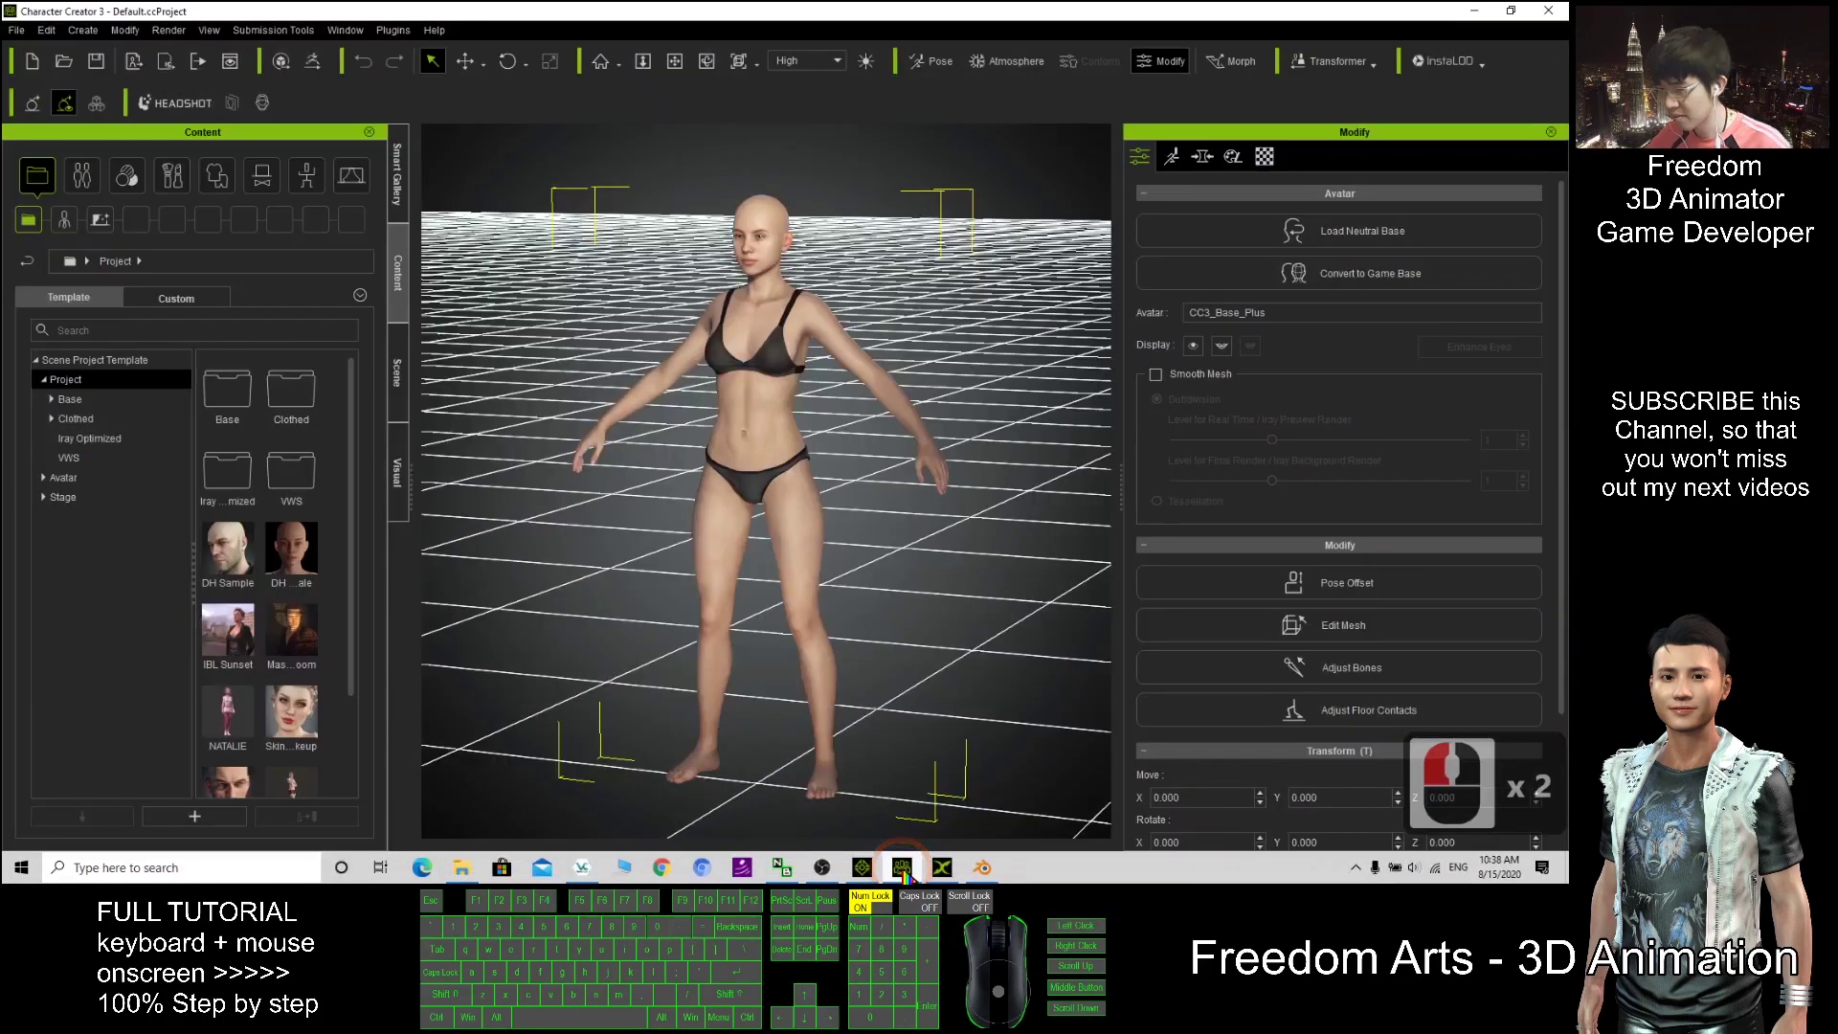
{"action": "left_click", "coordinate": [903, 869]}
{"action": "left_click", "coordinate": [863, 867]}
{"action": "left_click", "coordinate": [861, 443]}
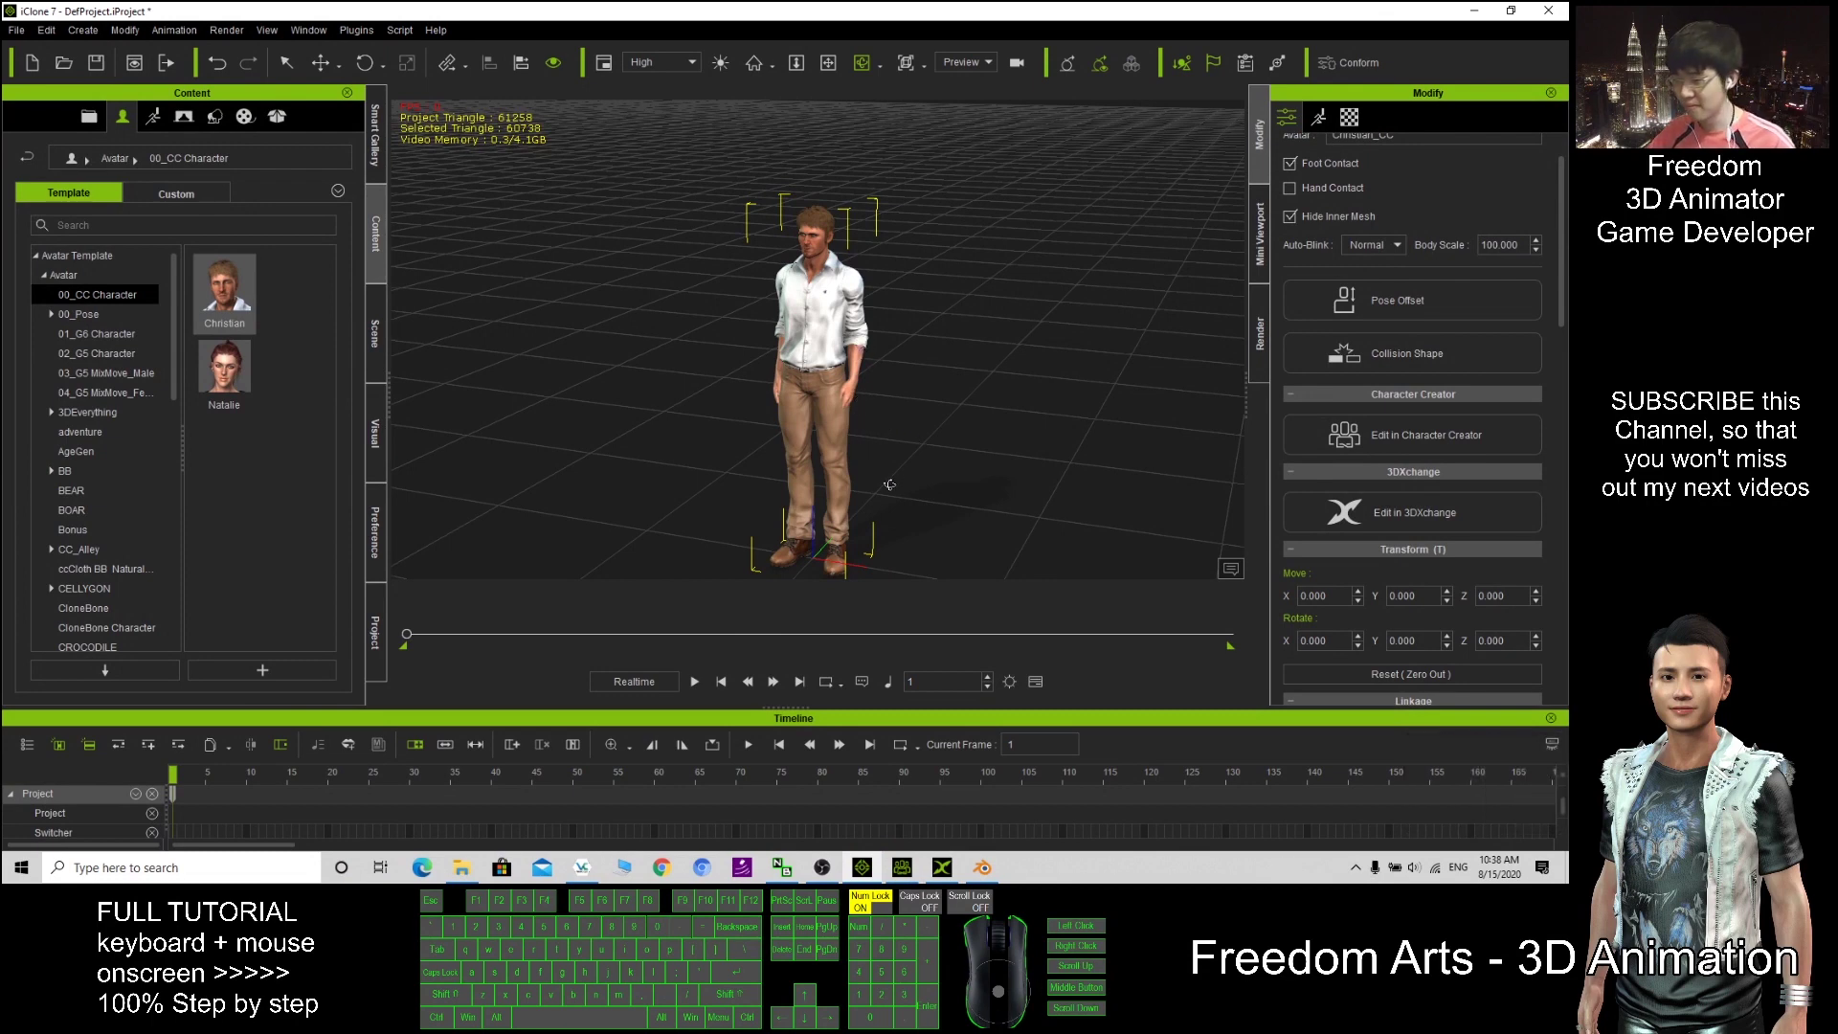
{"action": "left_click_drag", "start_coordinate": [885, 476], "coordinate": [855, 509]}
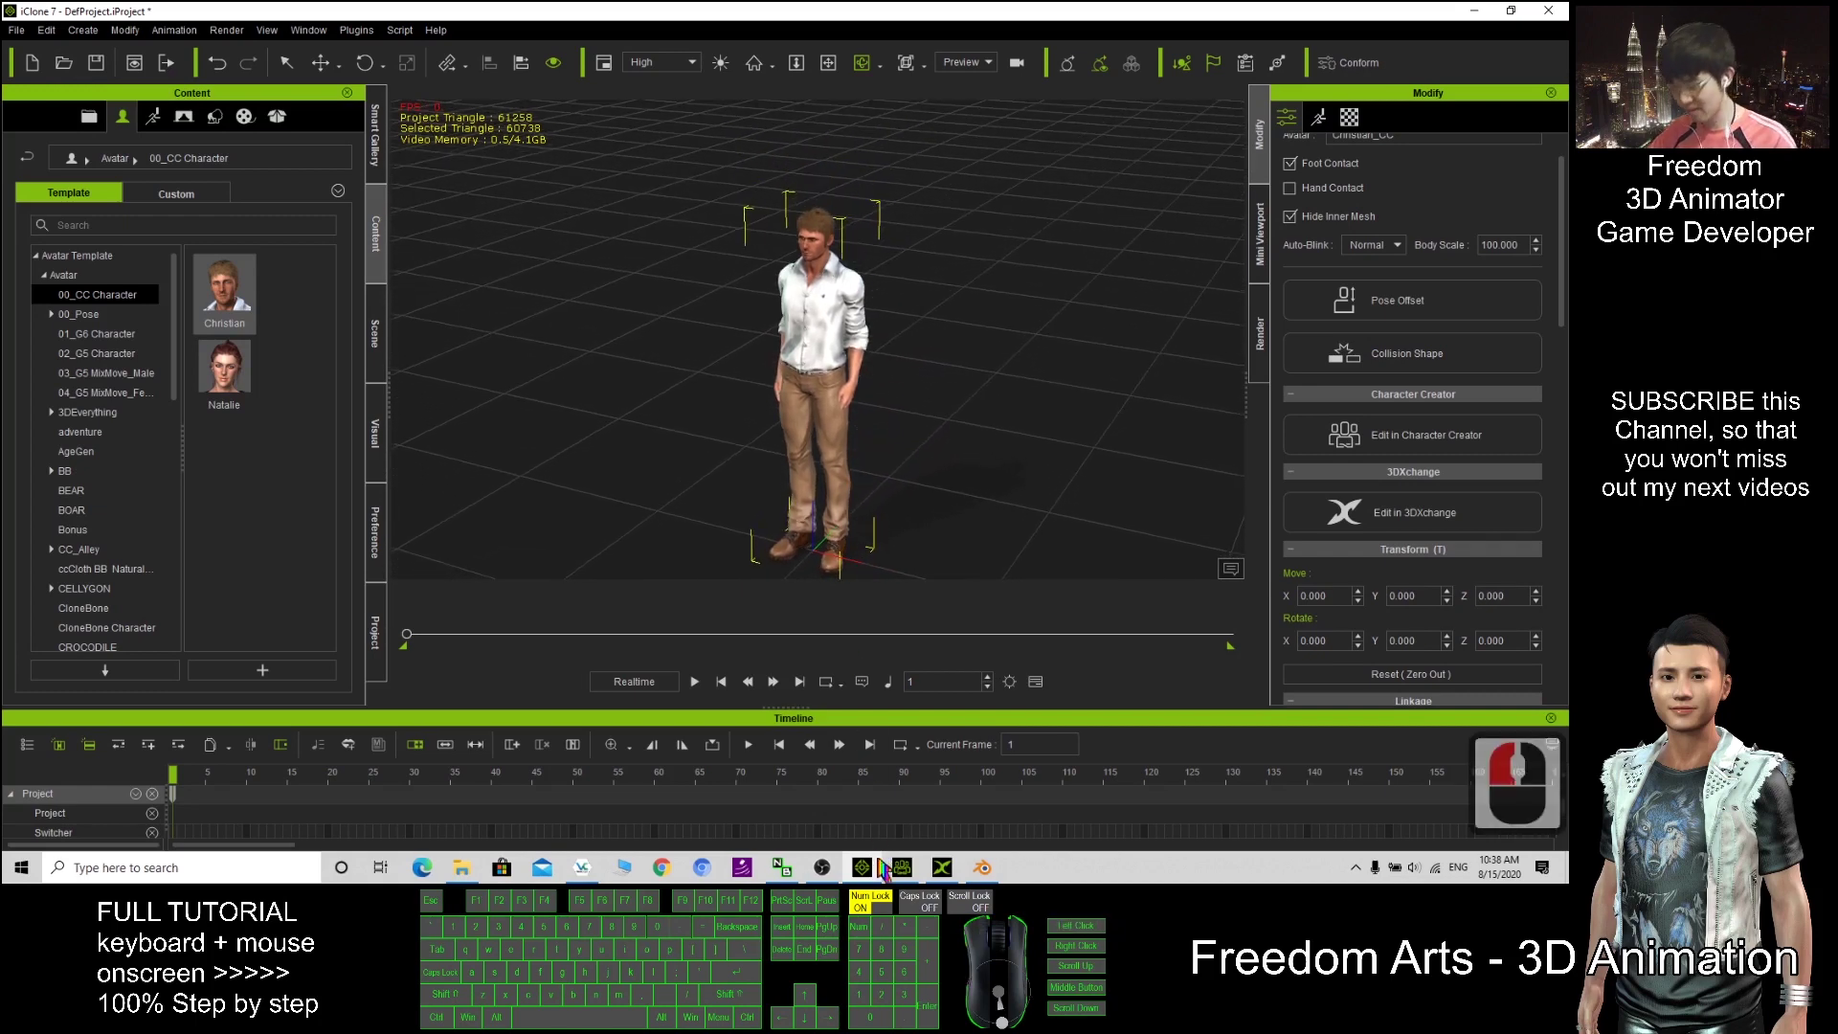
{"action": "left_click", "coordinate": [942, 867]}
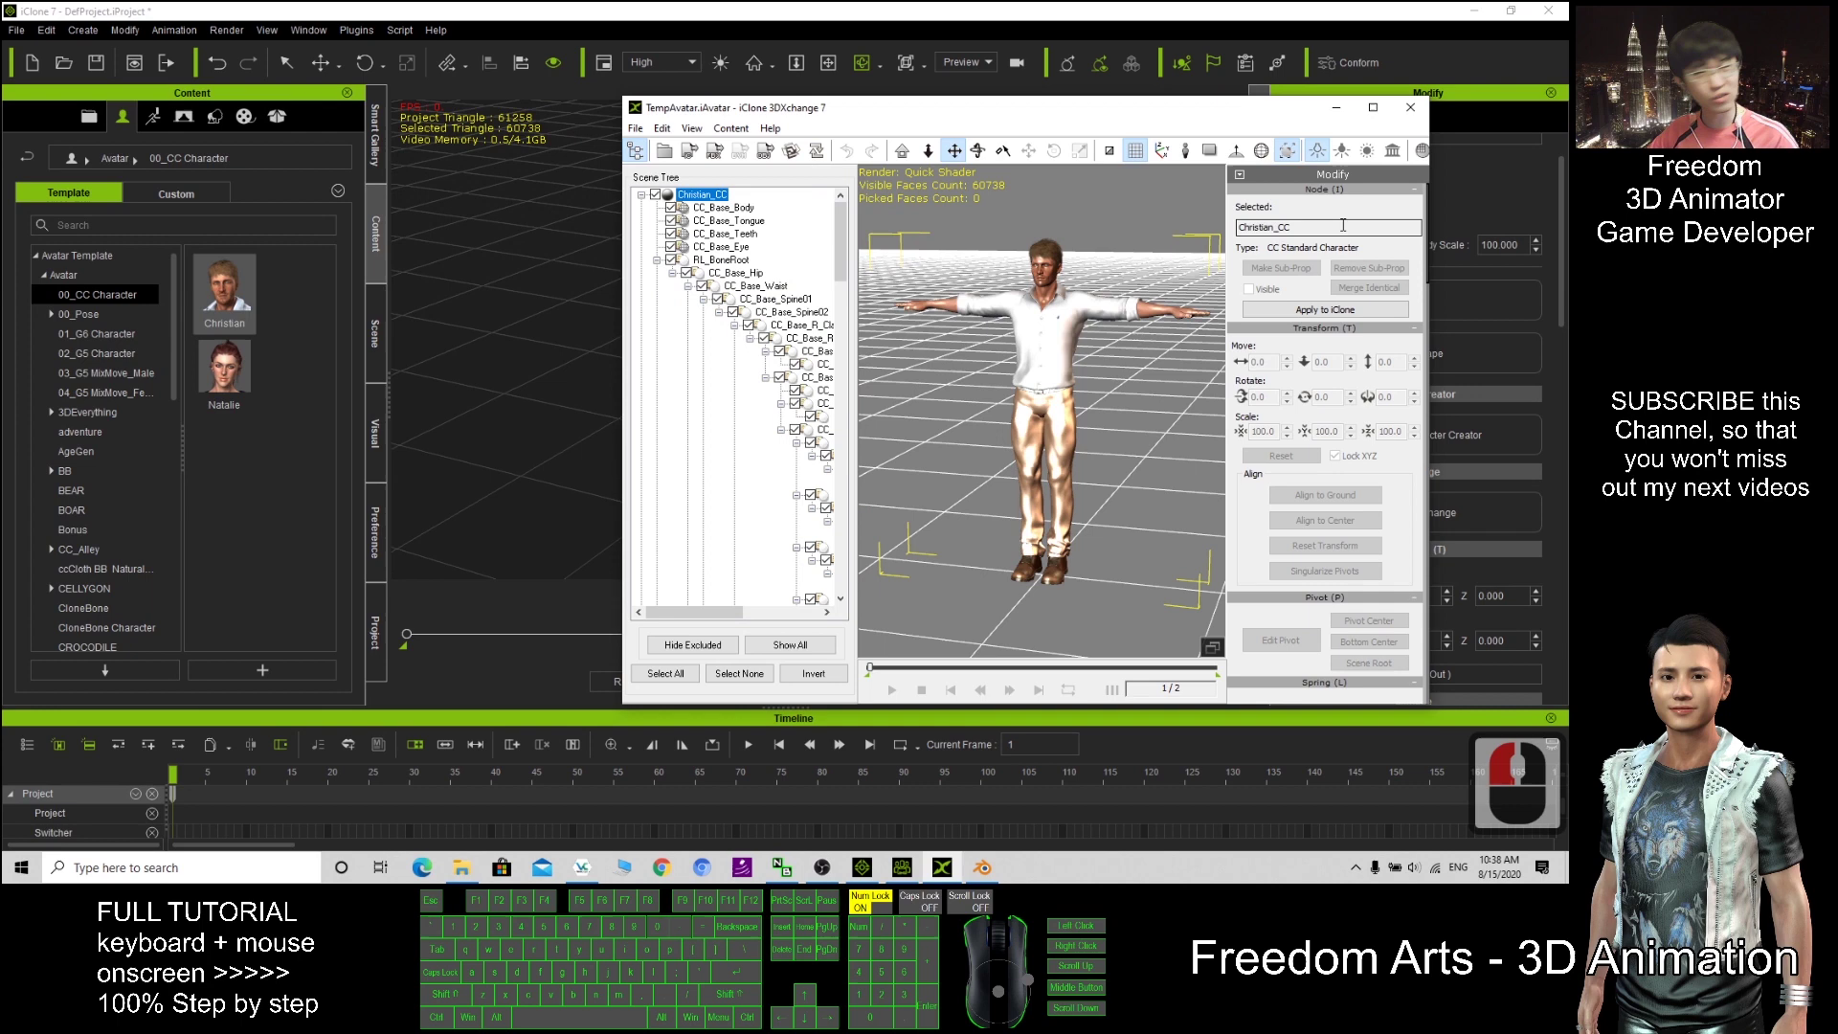
{"action": "left_click", "coordinate": [1335, 107]}
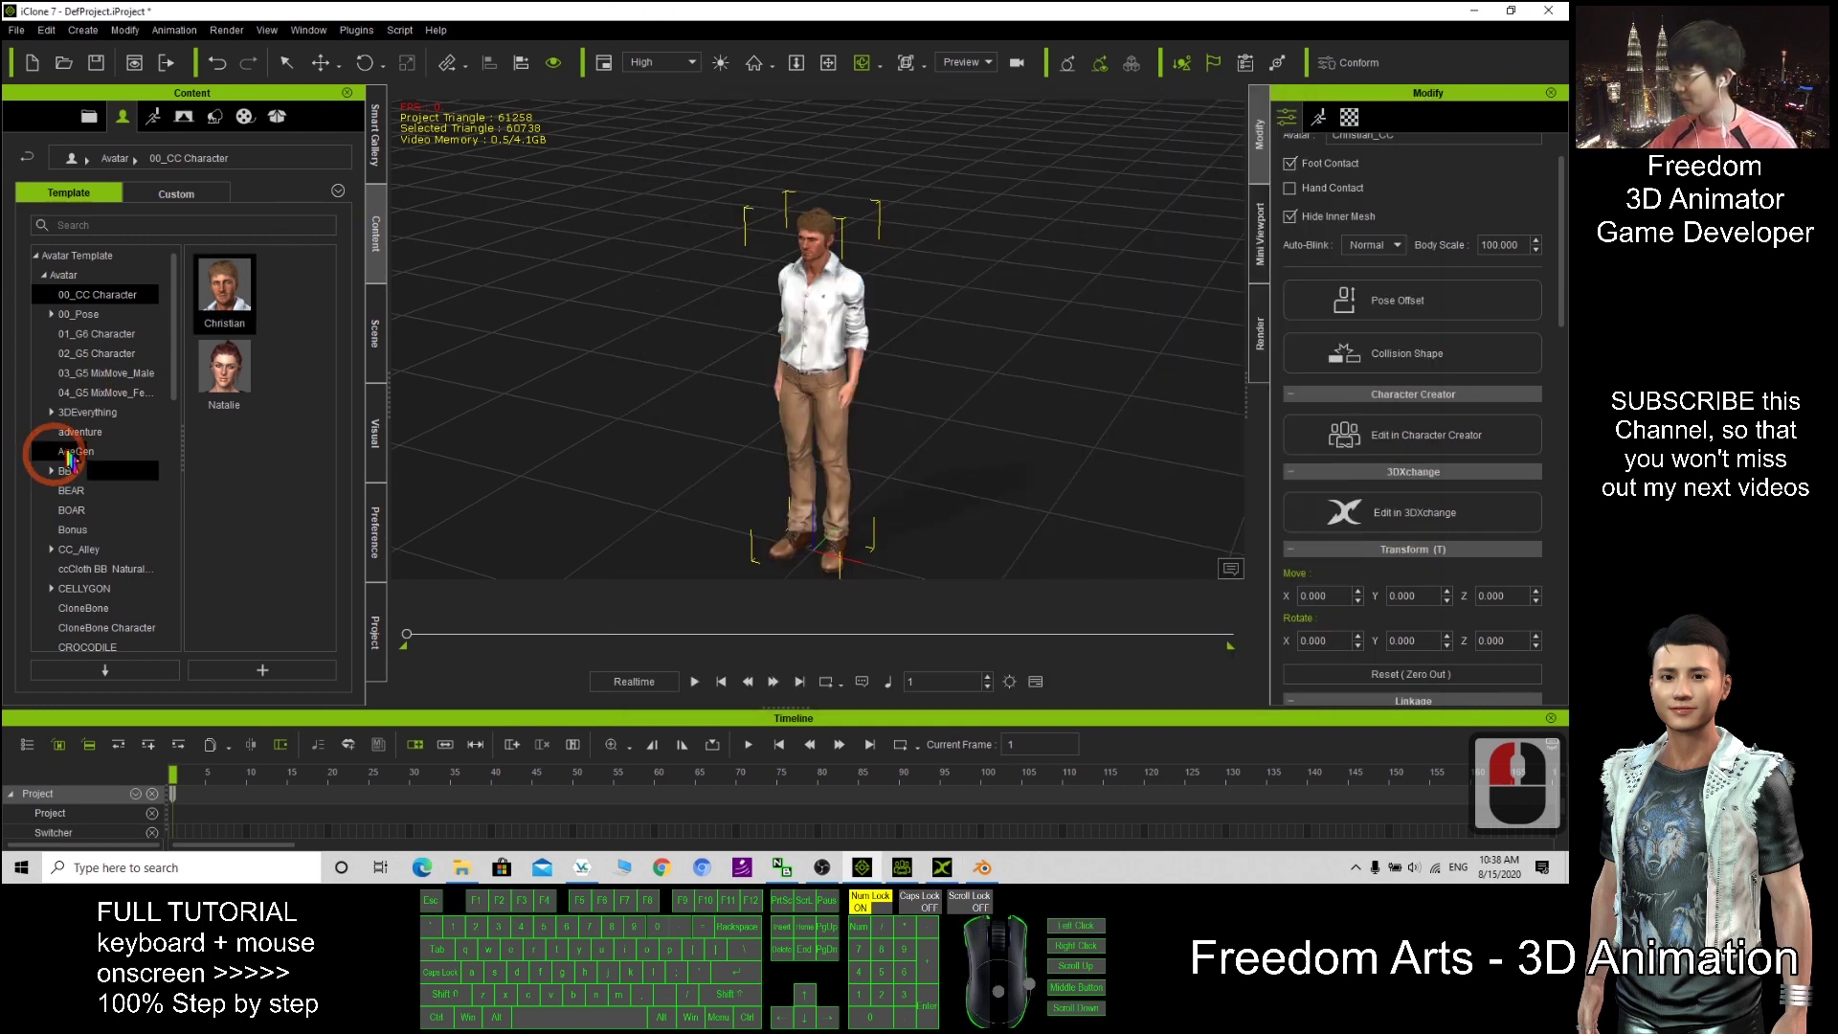
Step: Browse the avatar templates and add Heidi from the 01_G6 Character folder to the scene beside Christian
{"action": "scroll", "coordinate": [41, 569], "scroll_direction": "down", "scroll_amount": 5}
{"action": "scroll", "coordinate": [120, 392], "scroll_direction": "up", "scroll_amount": 5}
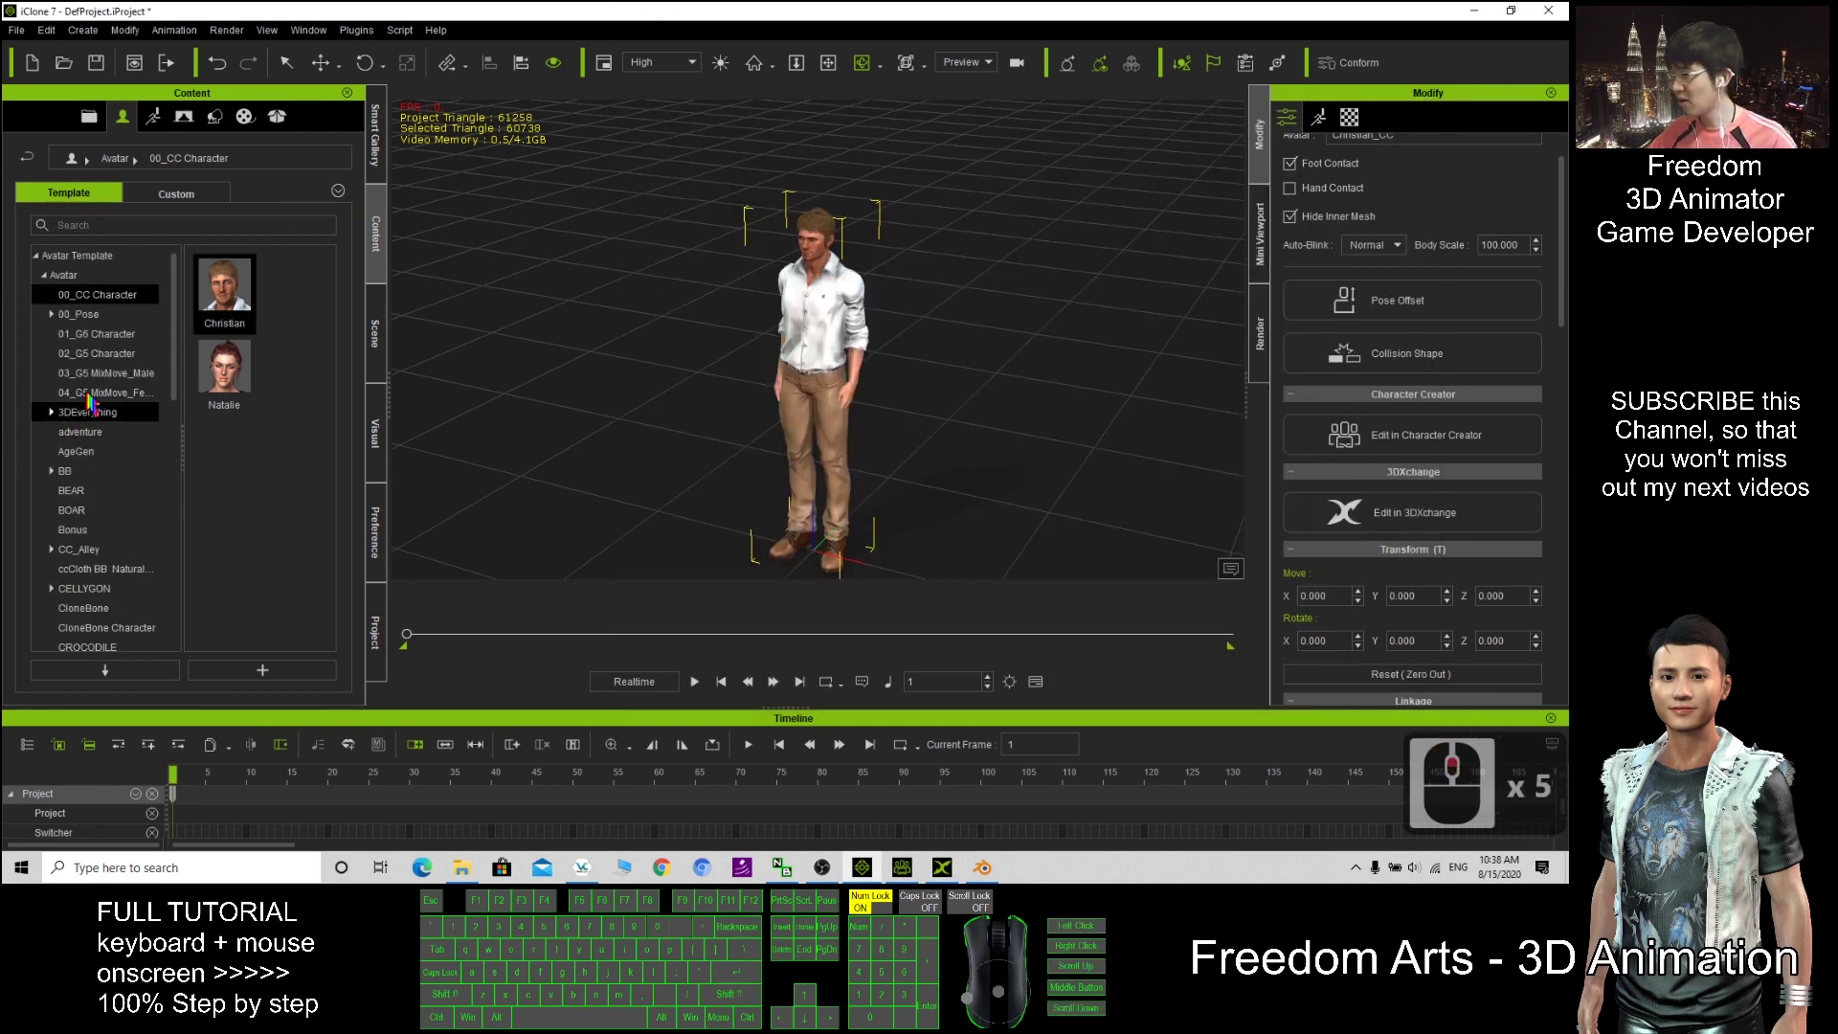
{"action": "left_click", "coordinate": [120, 354]}
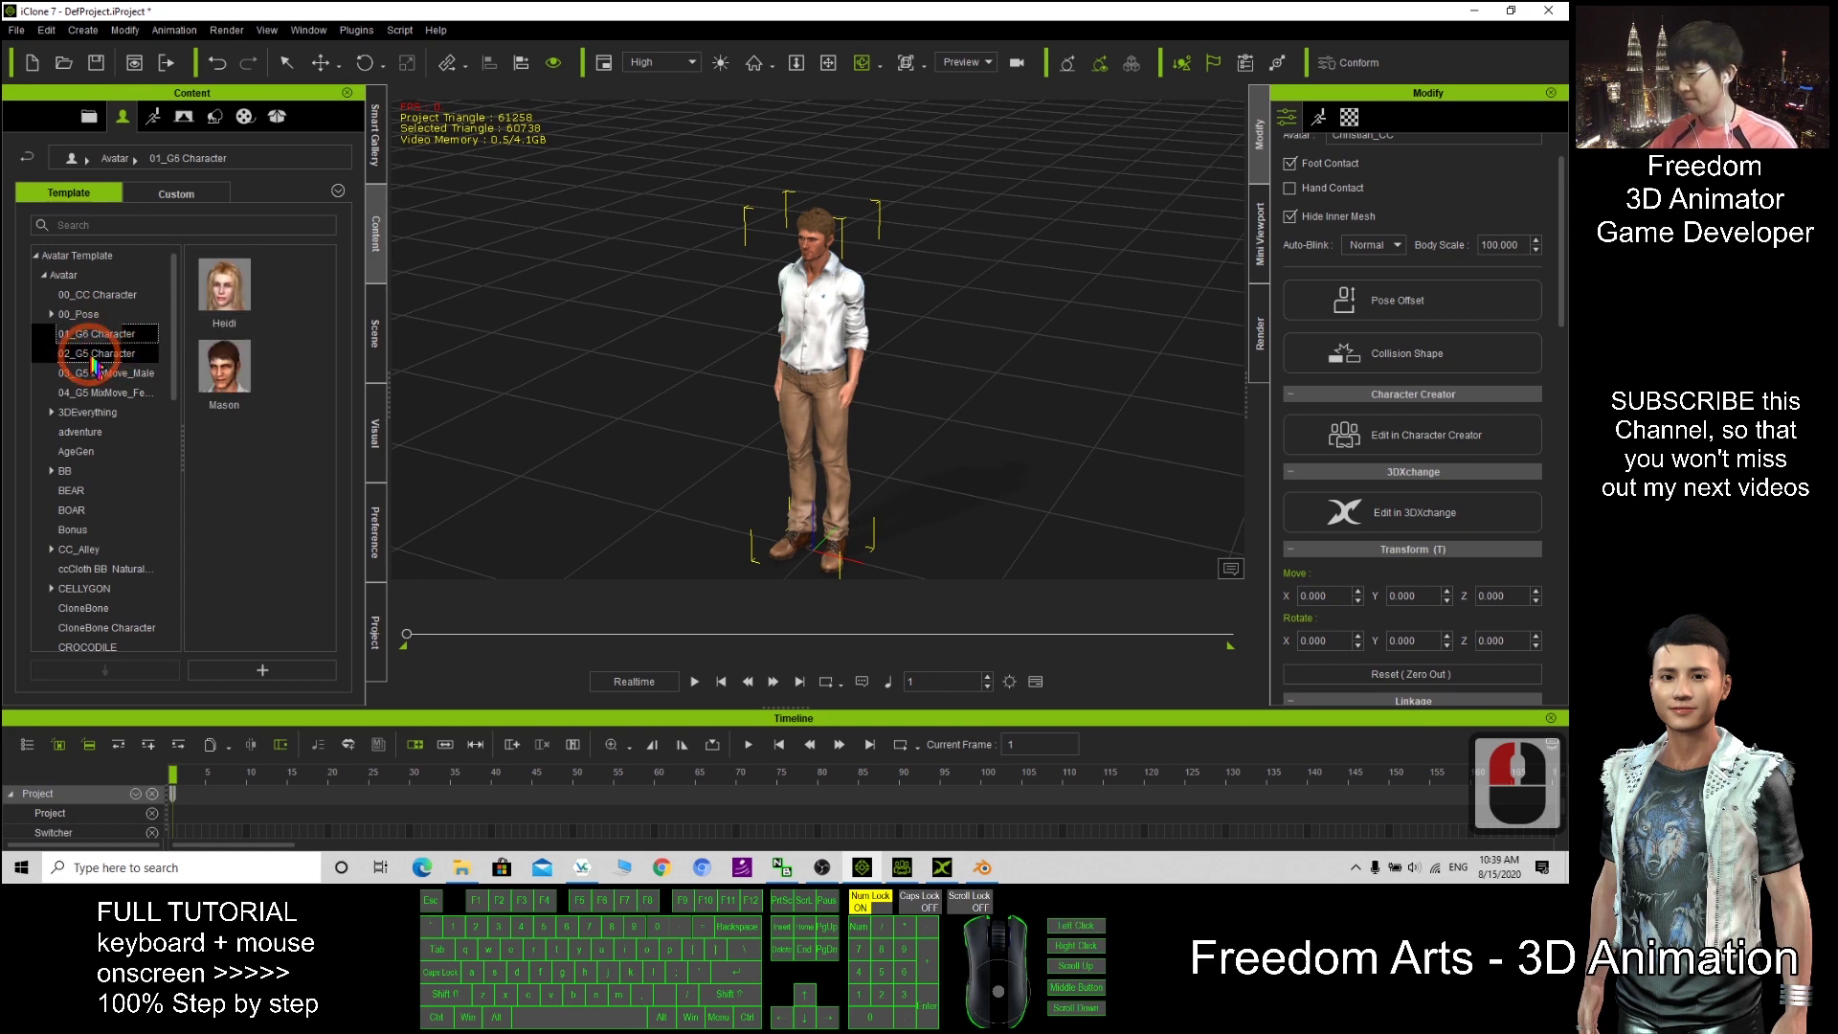
{"action": "left_click", "coordinate": [65, 388]}
{"action": "left_click", "coordinate": [95, 333]}
{"action": "left_click_drag", "start_coordinate": [230, 381], "coordinate": [598, 456]}
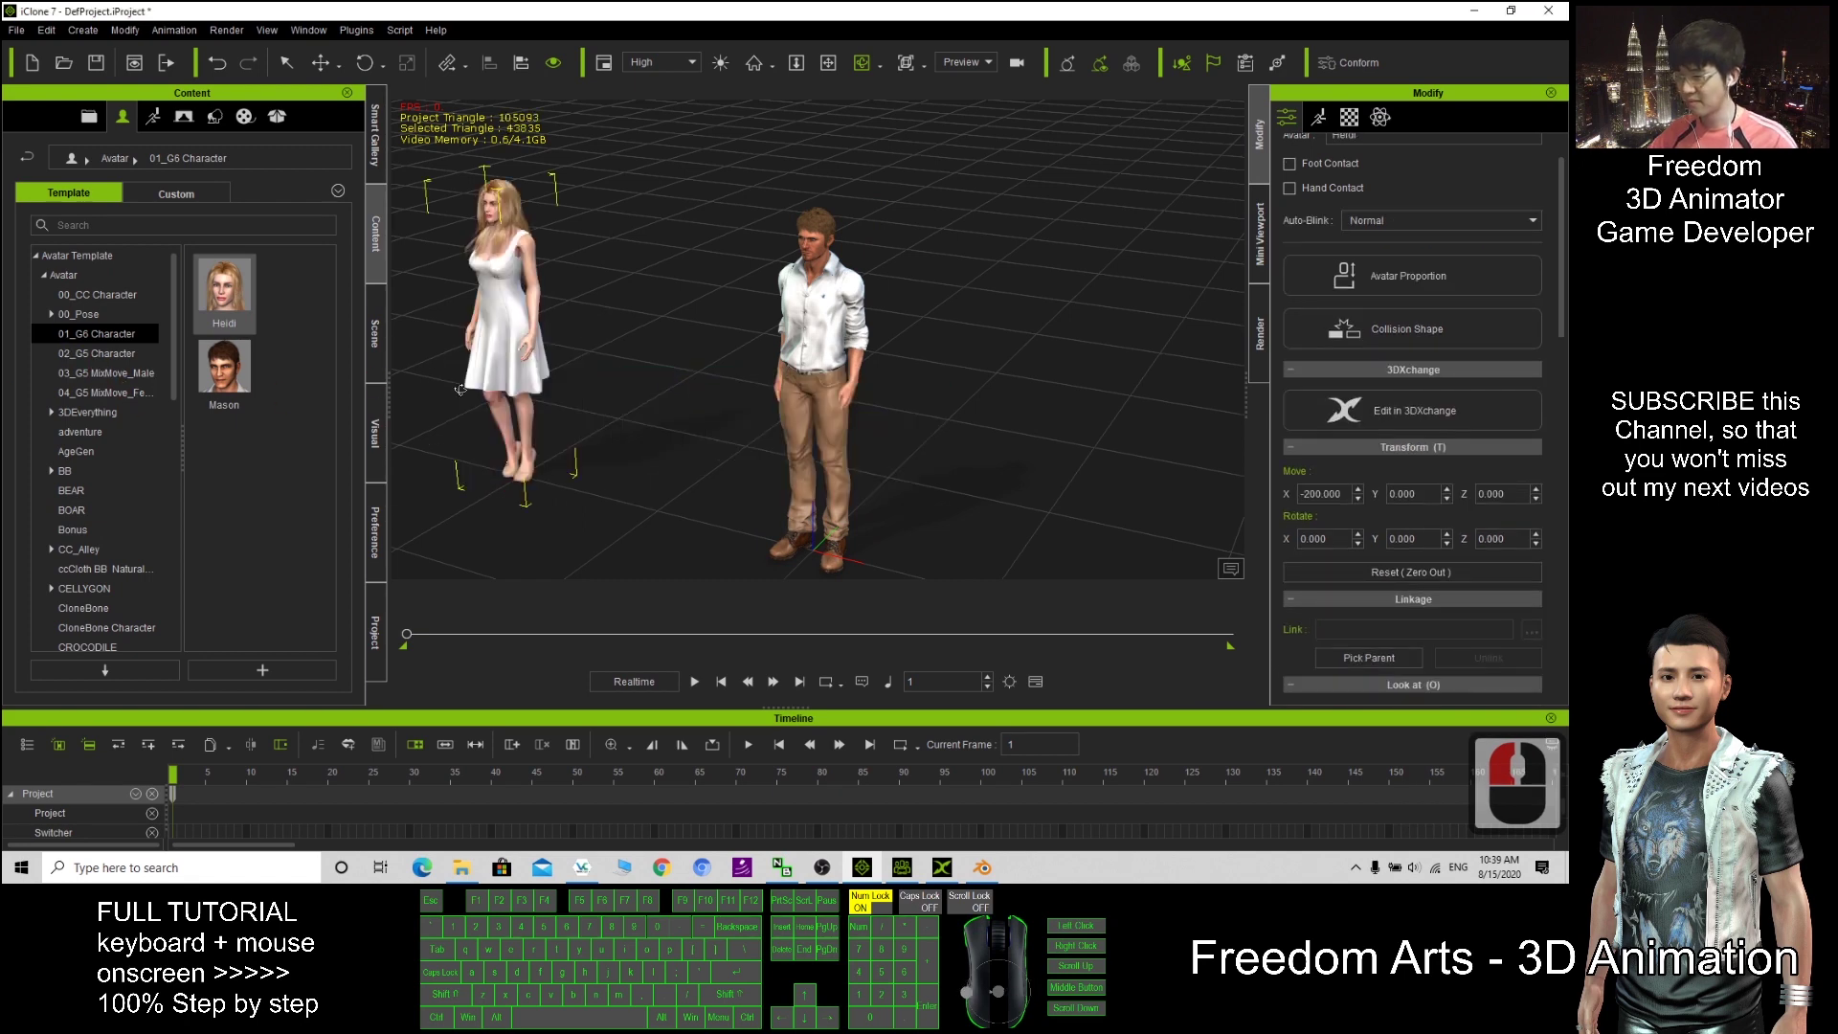
Step: Examine the Heidi and Christian avatars side by side from different distances and angles
{"action": "scroll", "coordinate": [842, 412], "scroll_direction": "down", "scroll_amount": 10}
{"action": "middle_click_drag", "start_coordinate": [873, 488], "coordinate": [873, 488], "text": "shift"}
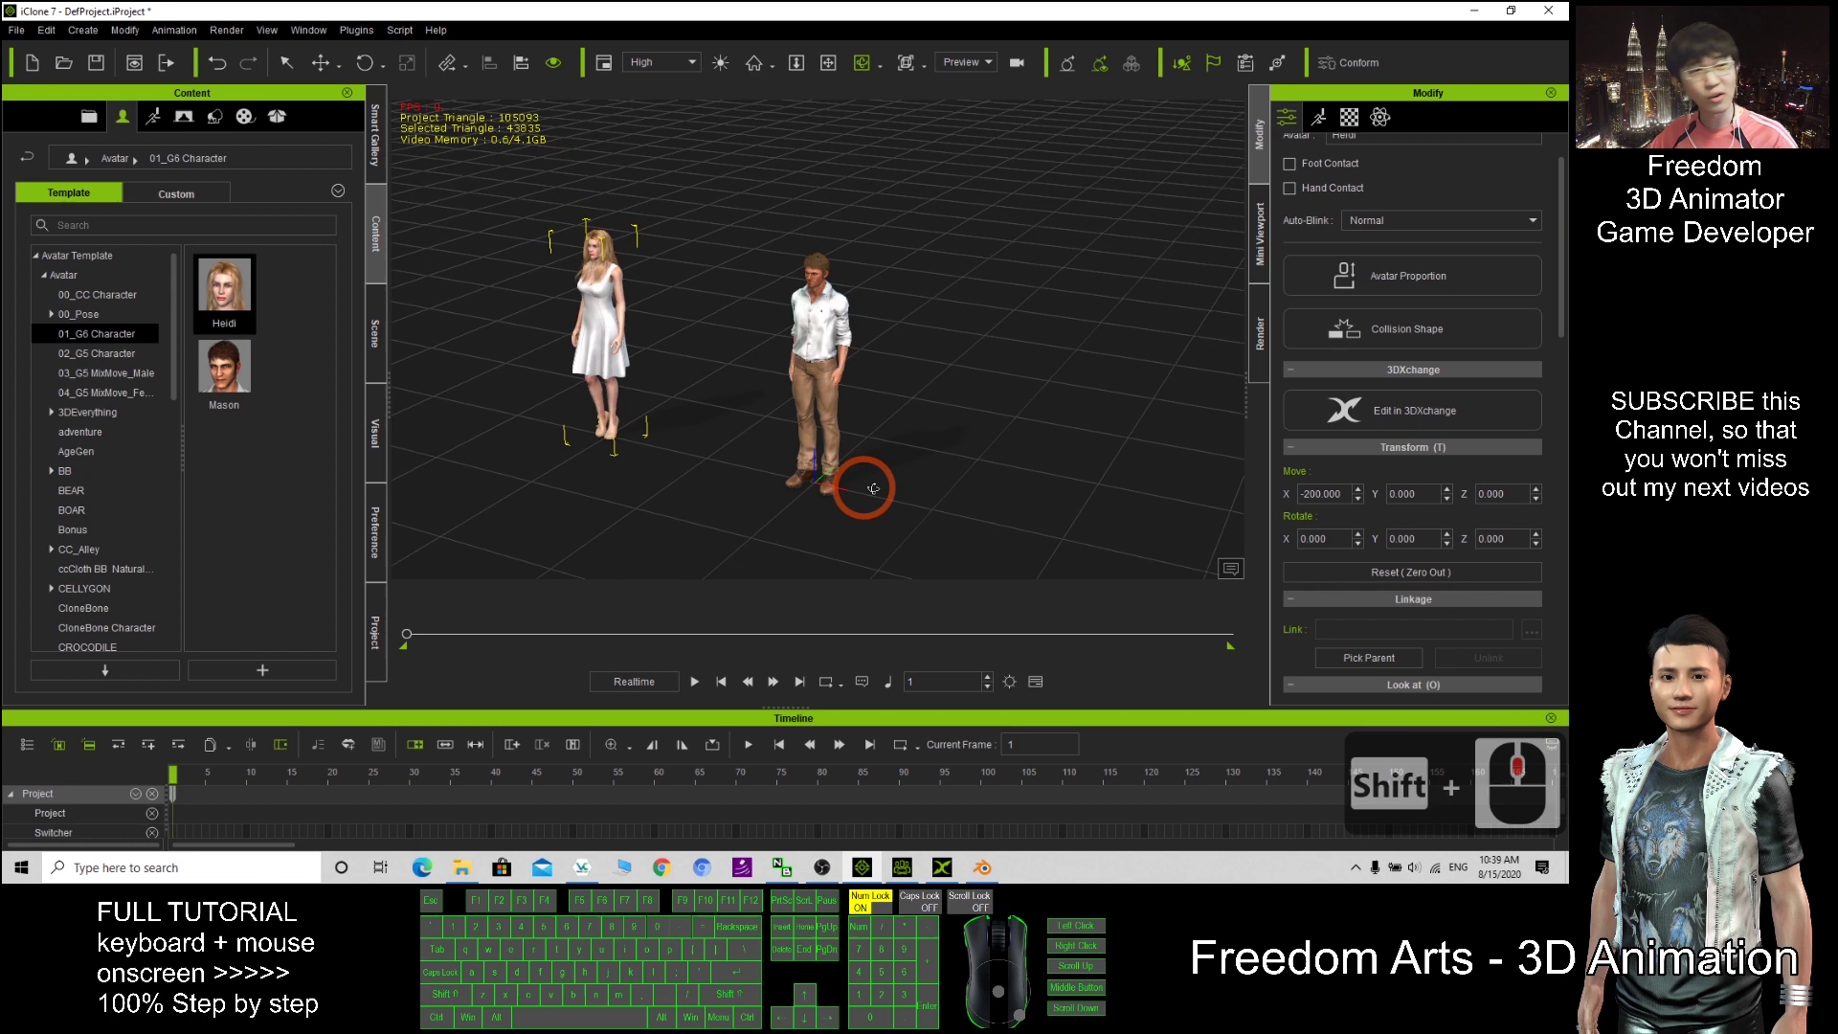
{"action": "middle_click", "coordinate": [909, 476]}
{"action": "middle_click", "coordinate": [801, 465]}
{"action": "left_click_drag", "start_coordinate": [735, 488], "coordinate": [657, 474]}
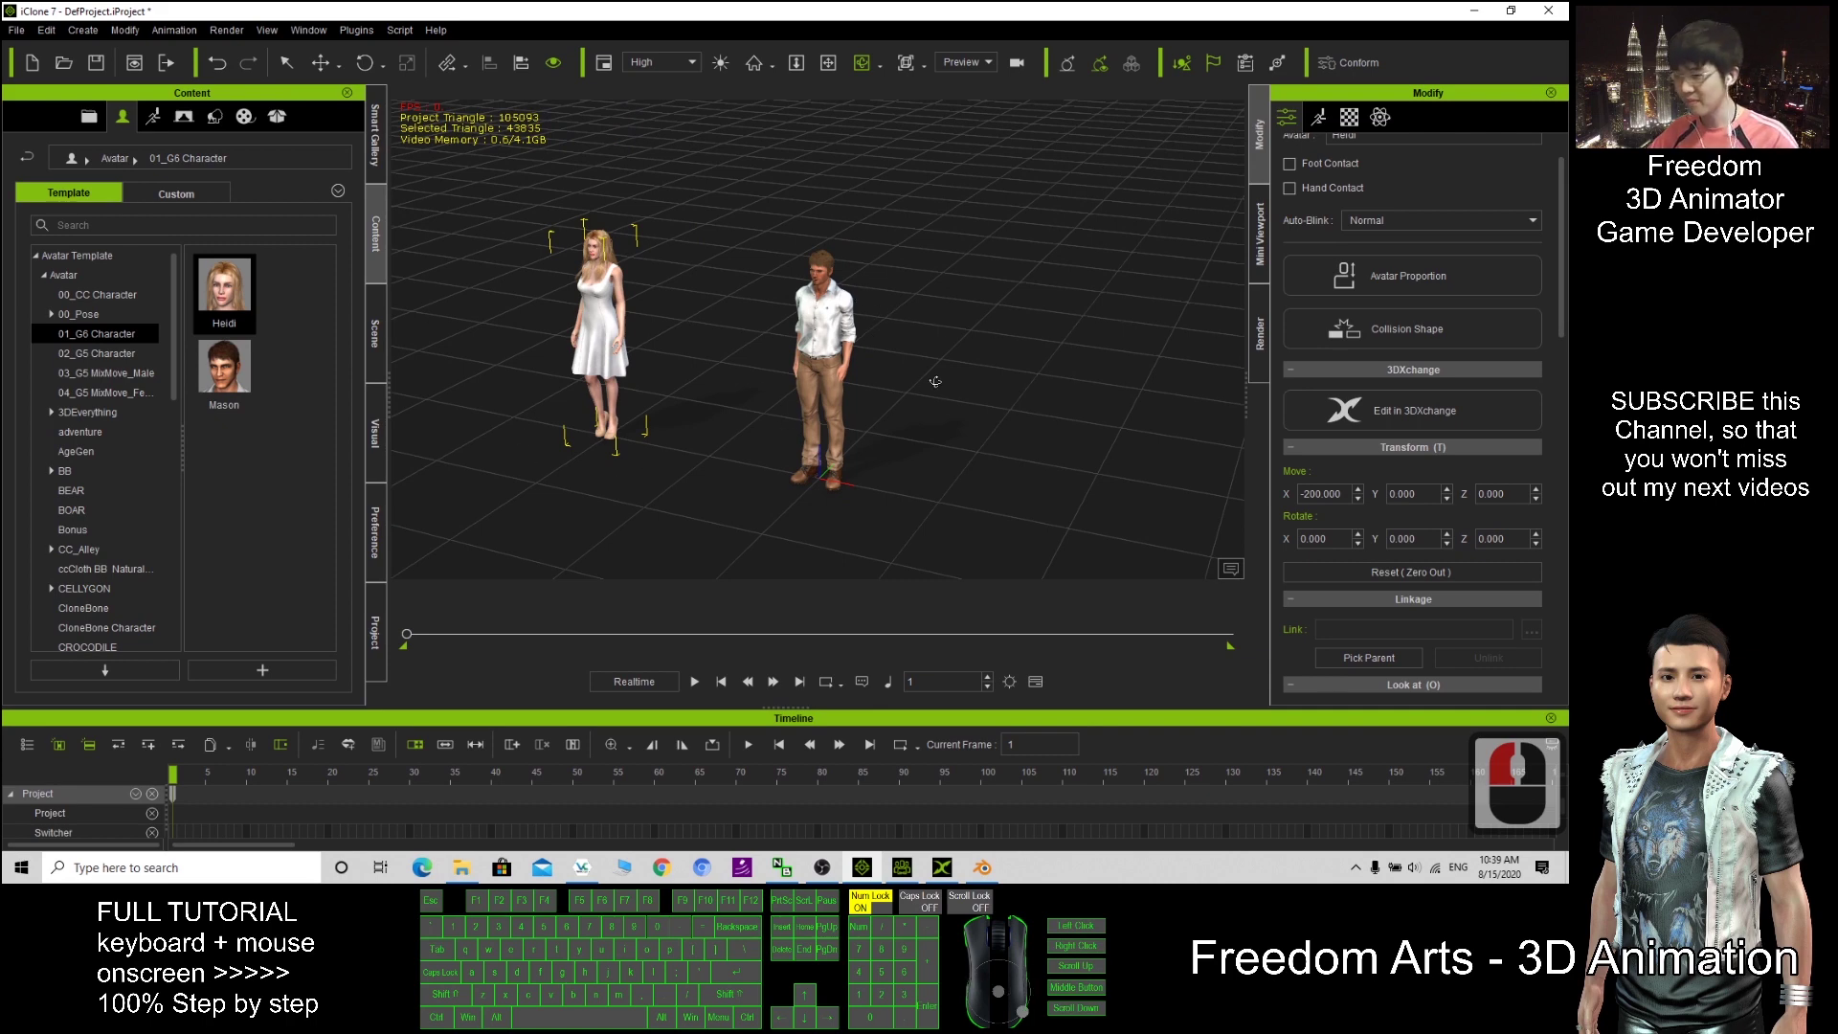
{"action": "scroll", "coordinate": [935, 383], "scroll_direction": "up", "scroll_amount": 8}
{"action": "scroll", "coordinate": [886, 386], "scroll_direction": "down", "scroll_amount": 3}
{"action": "middle_click", "coordinate": [649, 415], "text": "shift"}
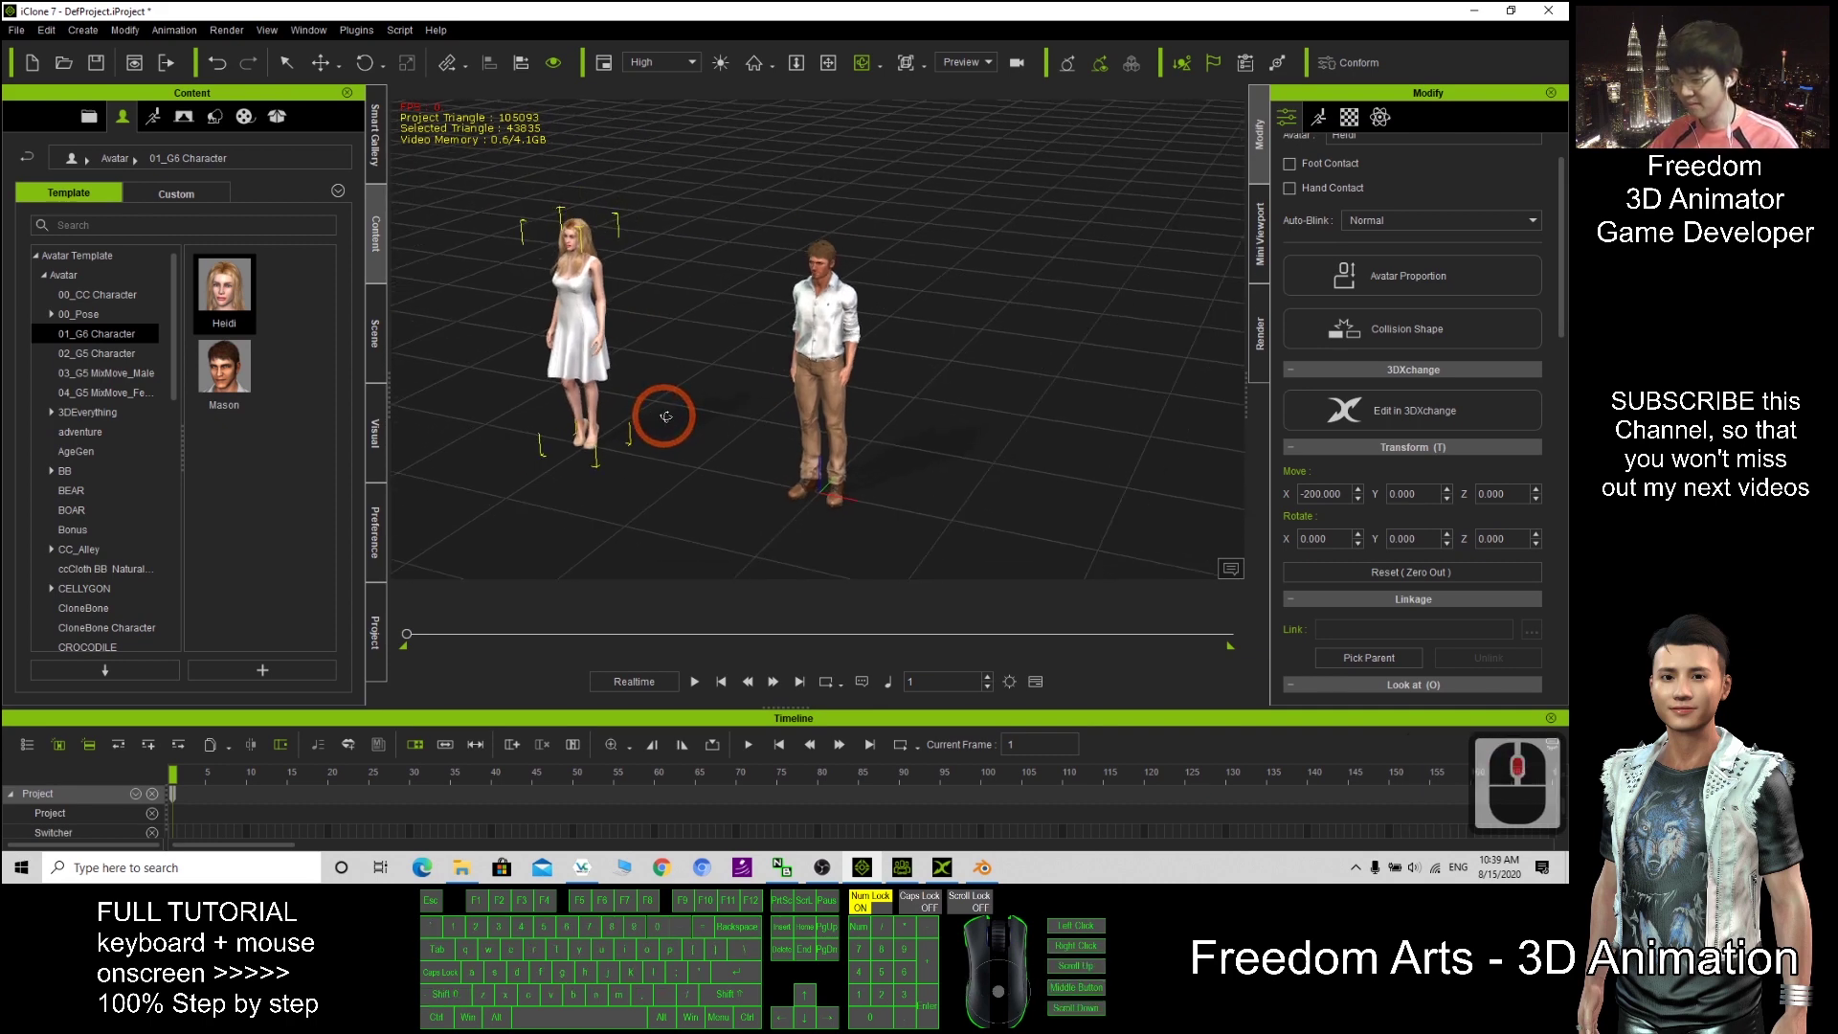
Step: Switch to Character Creator and start an FBX (Clothed Character) export of the CC3_Base_Plus avatar with the Maya preset and calibration motion
{"action": "left_click", "coordinate": [901, 867]}
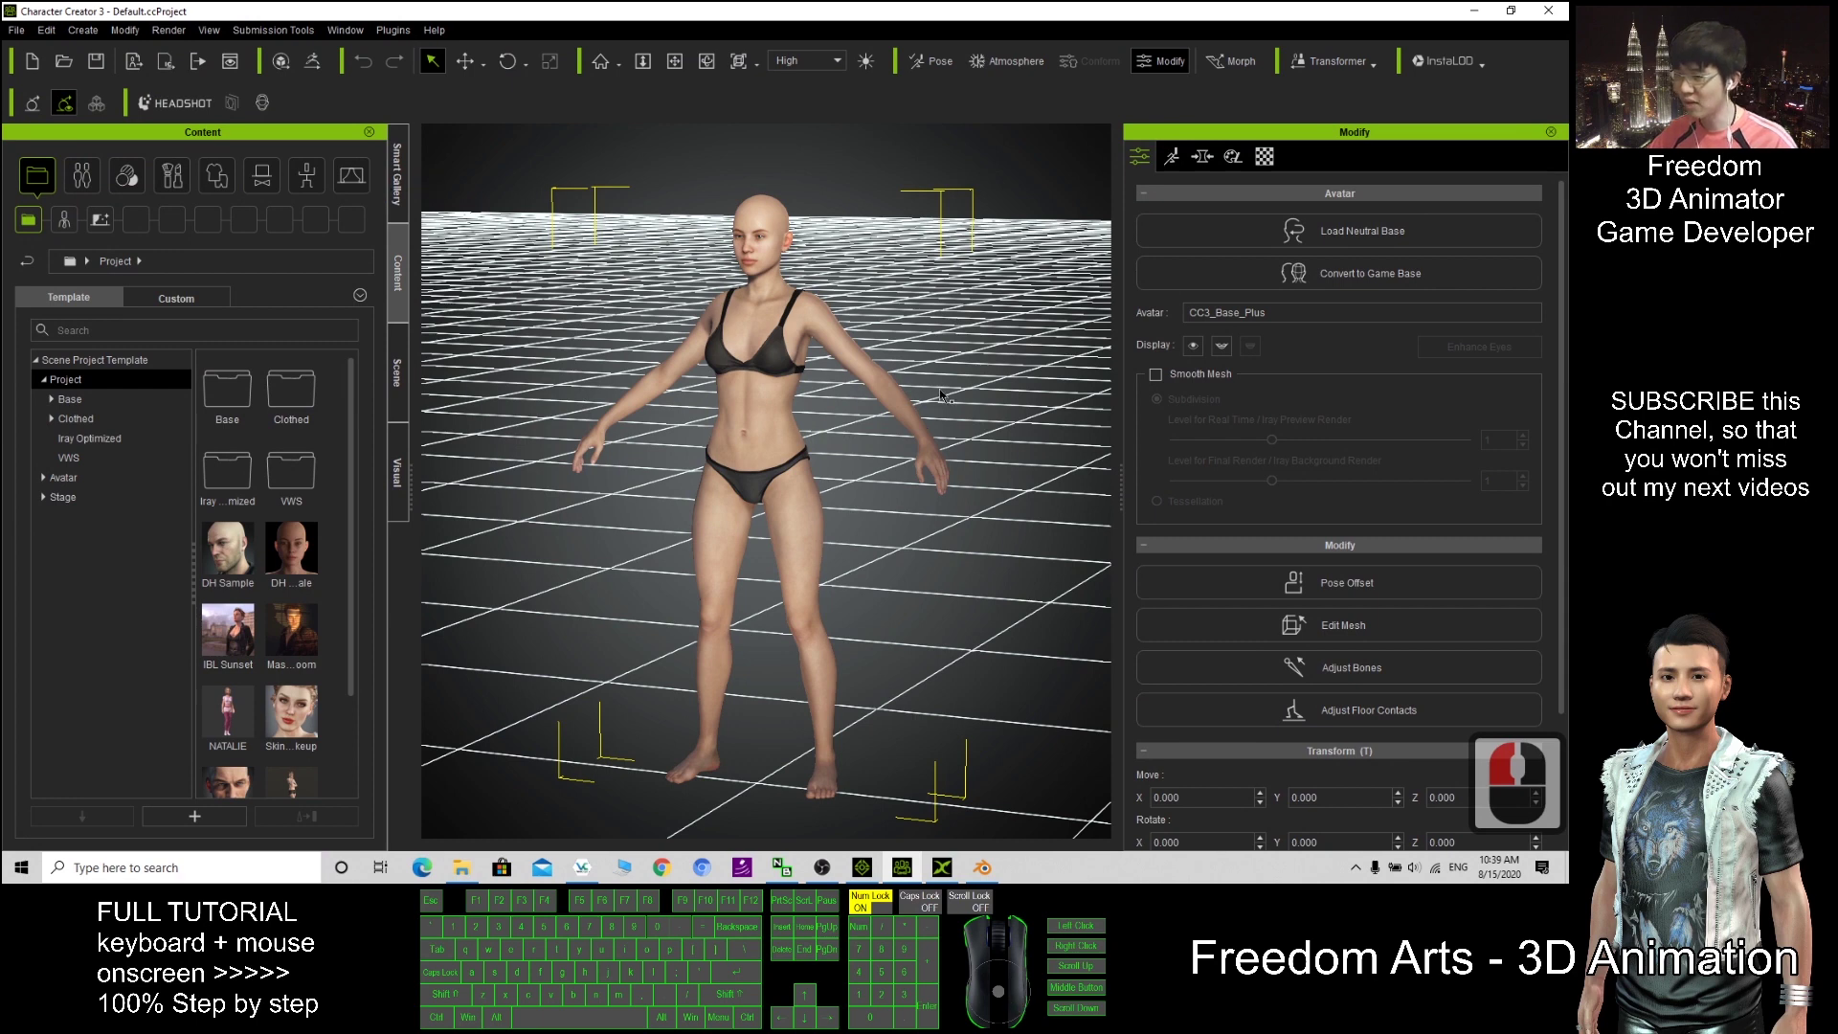
{"action": "left_click", "coordinate": [16, 29]}
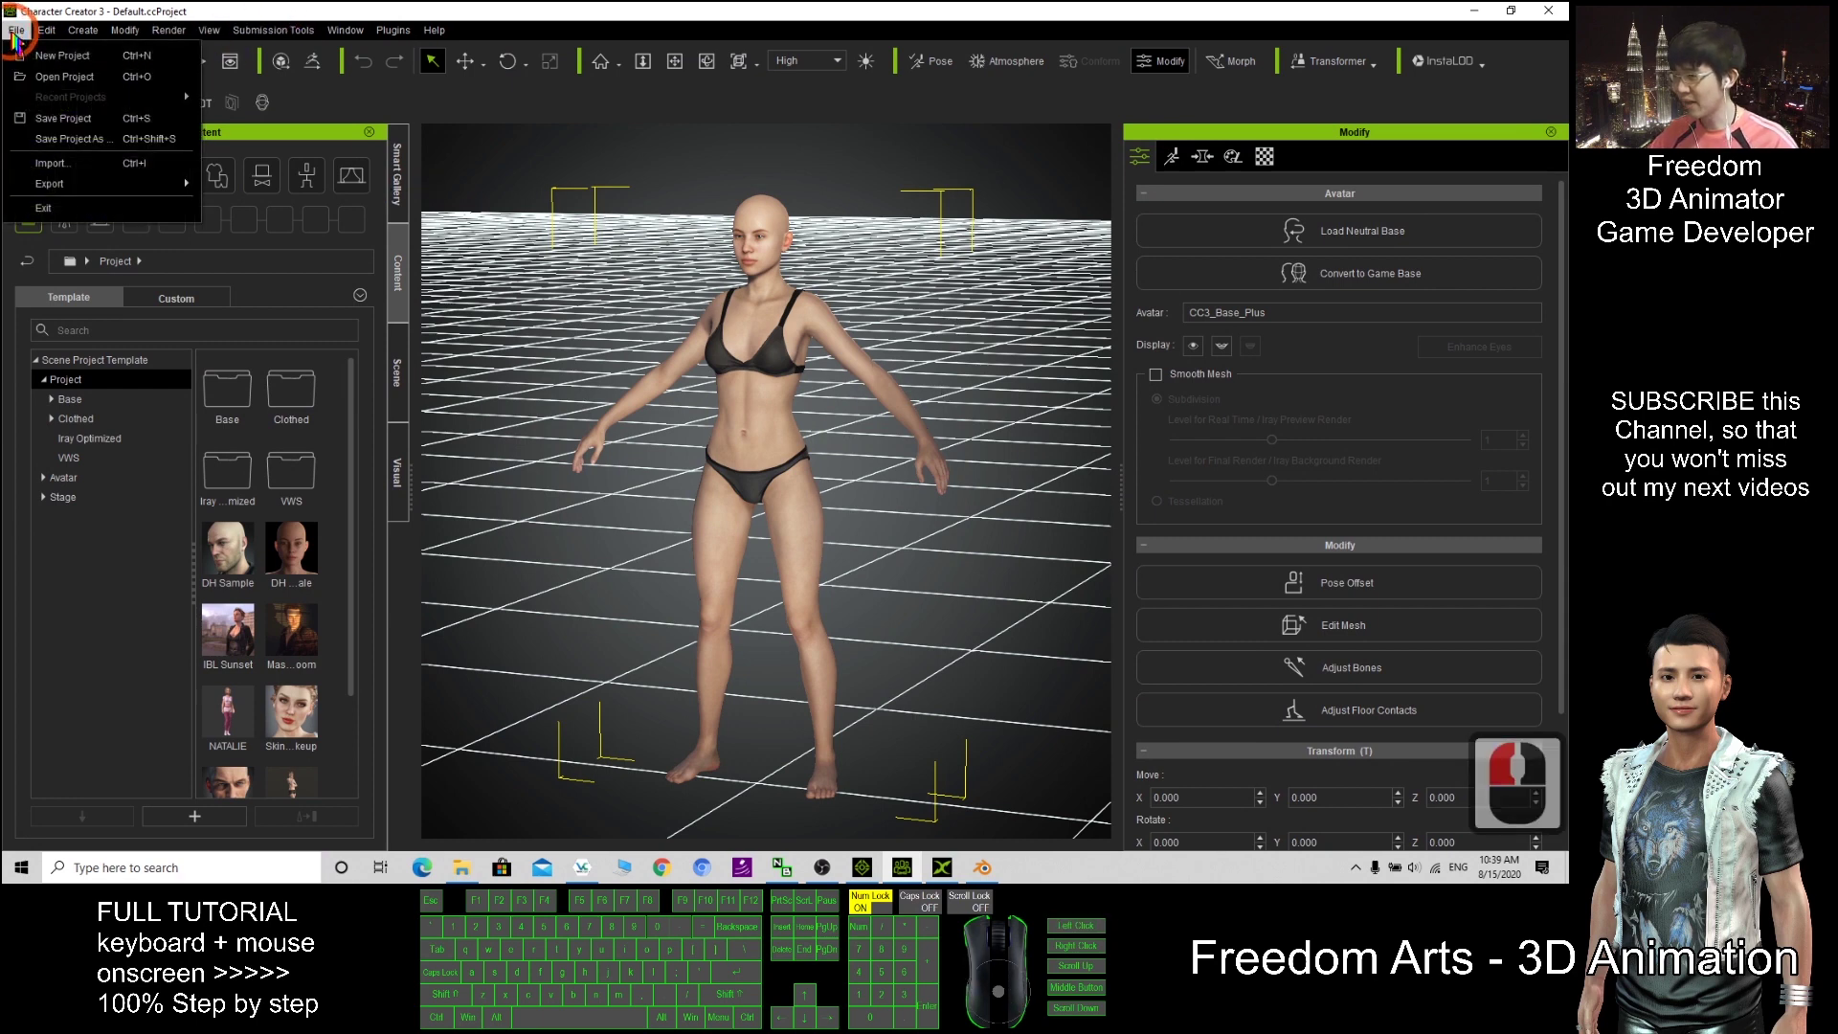
{"action": "left_click", "coordinate": [53, 182]}
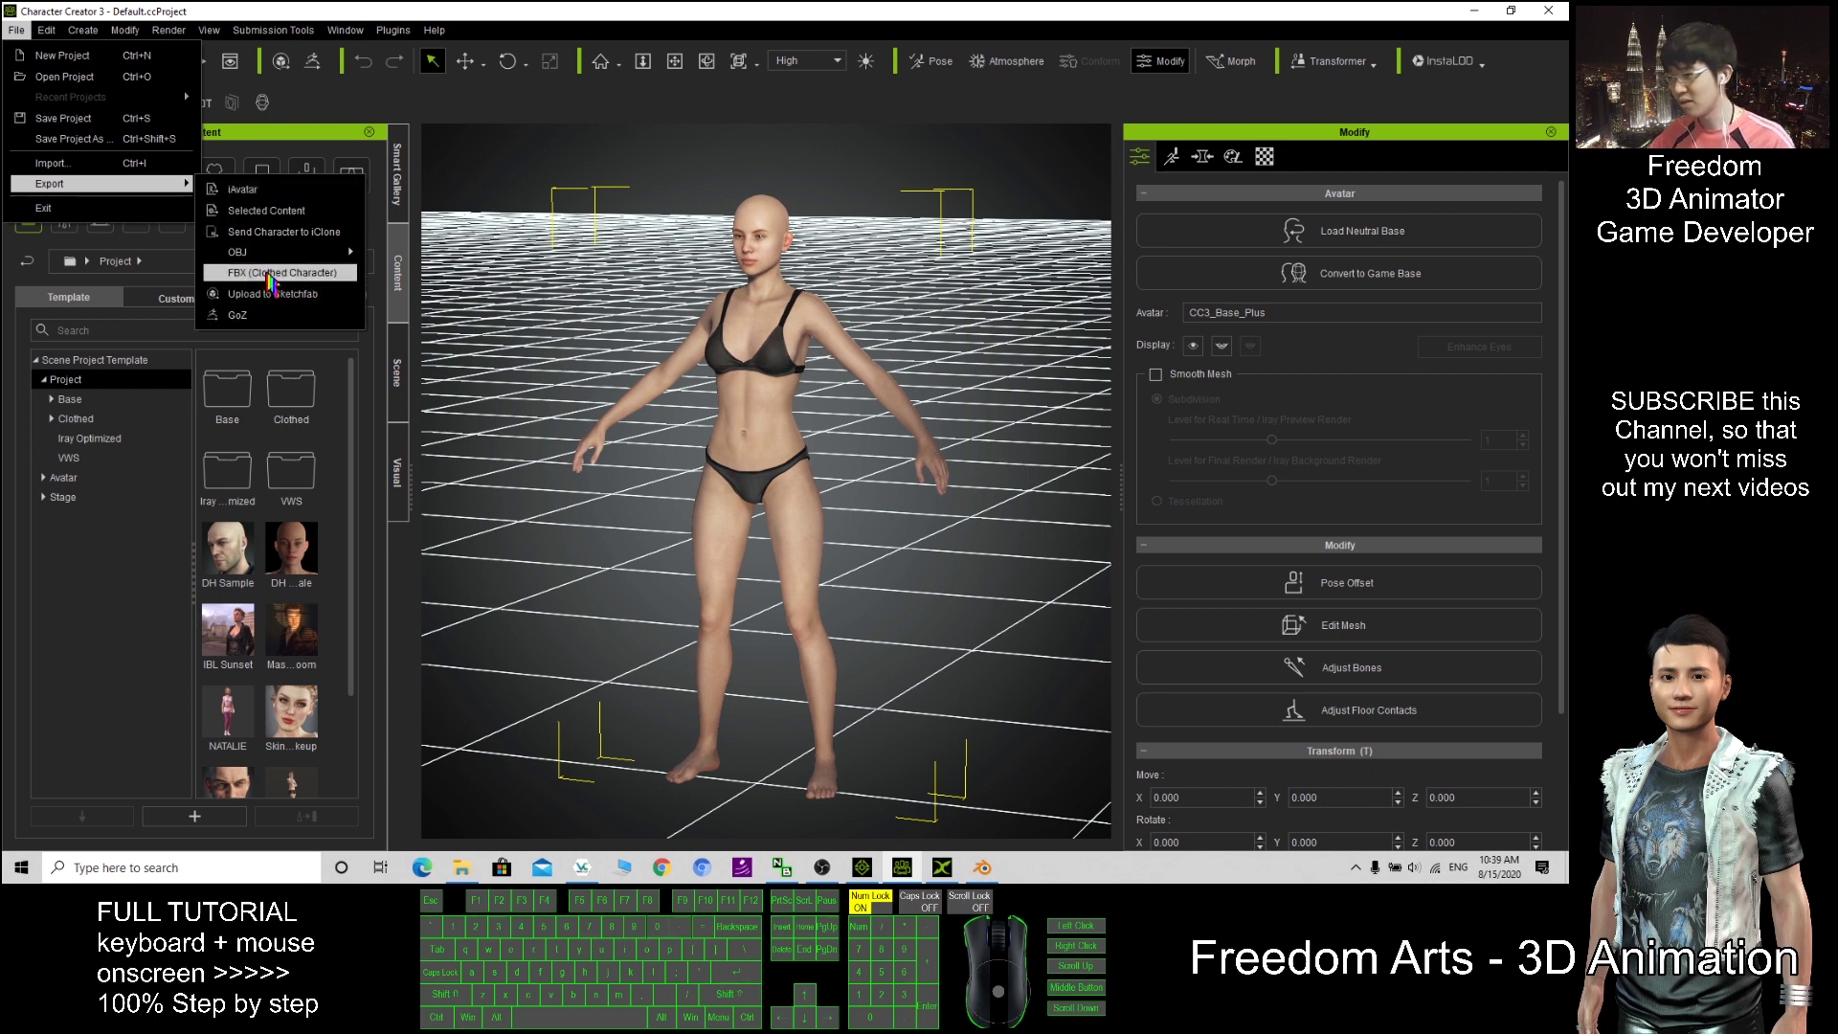
{"action": "left_click", "coordinate": [245, 274]}
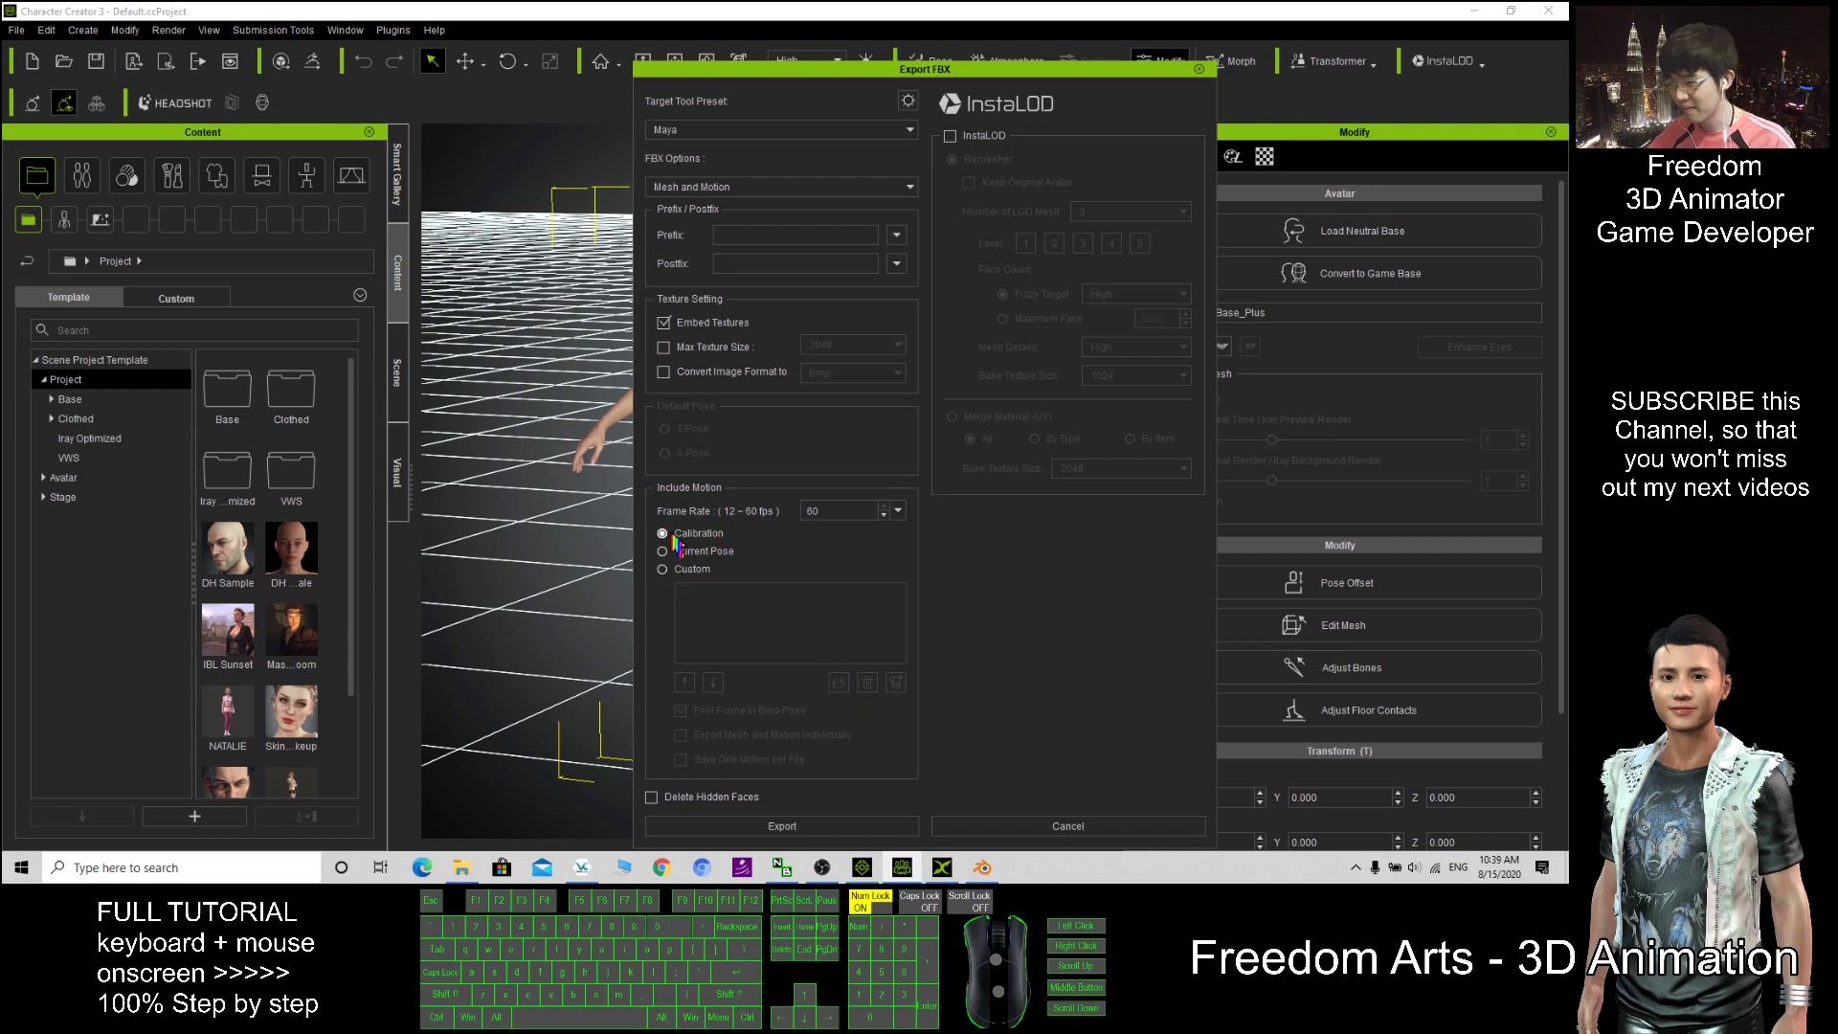
{"action": "left_click", "coordinate": [809, 834]}
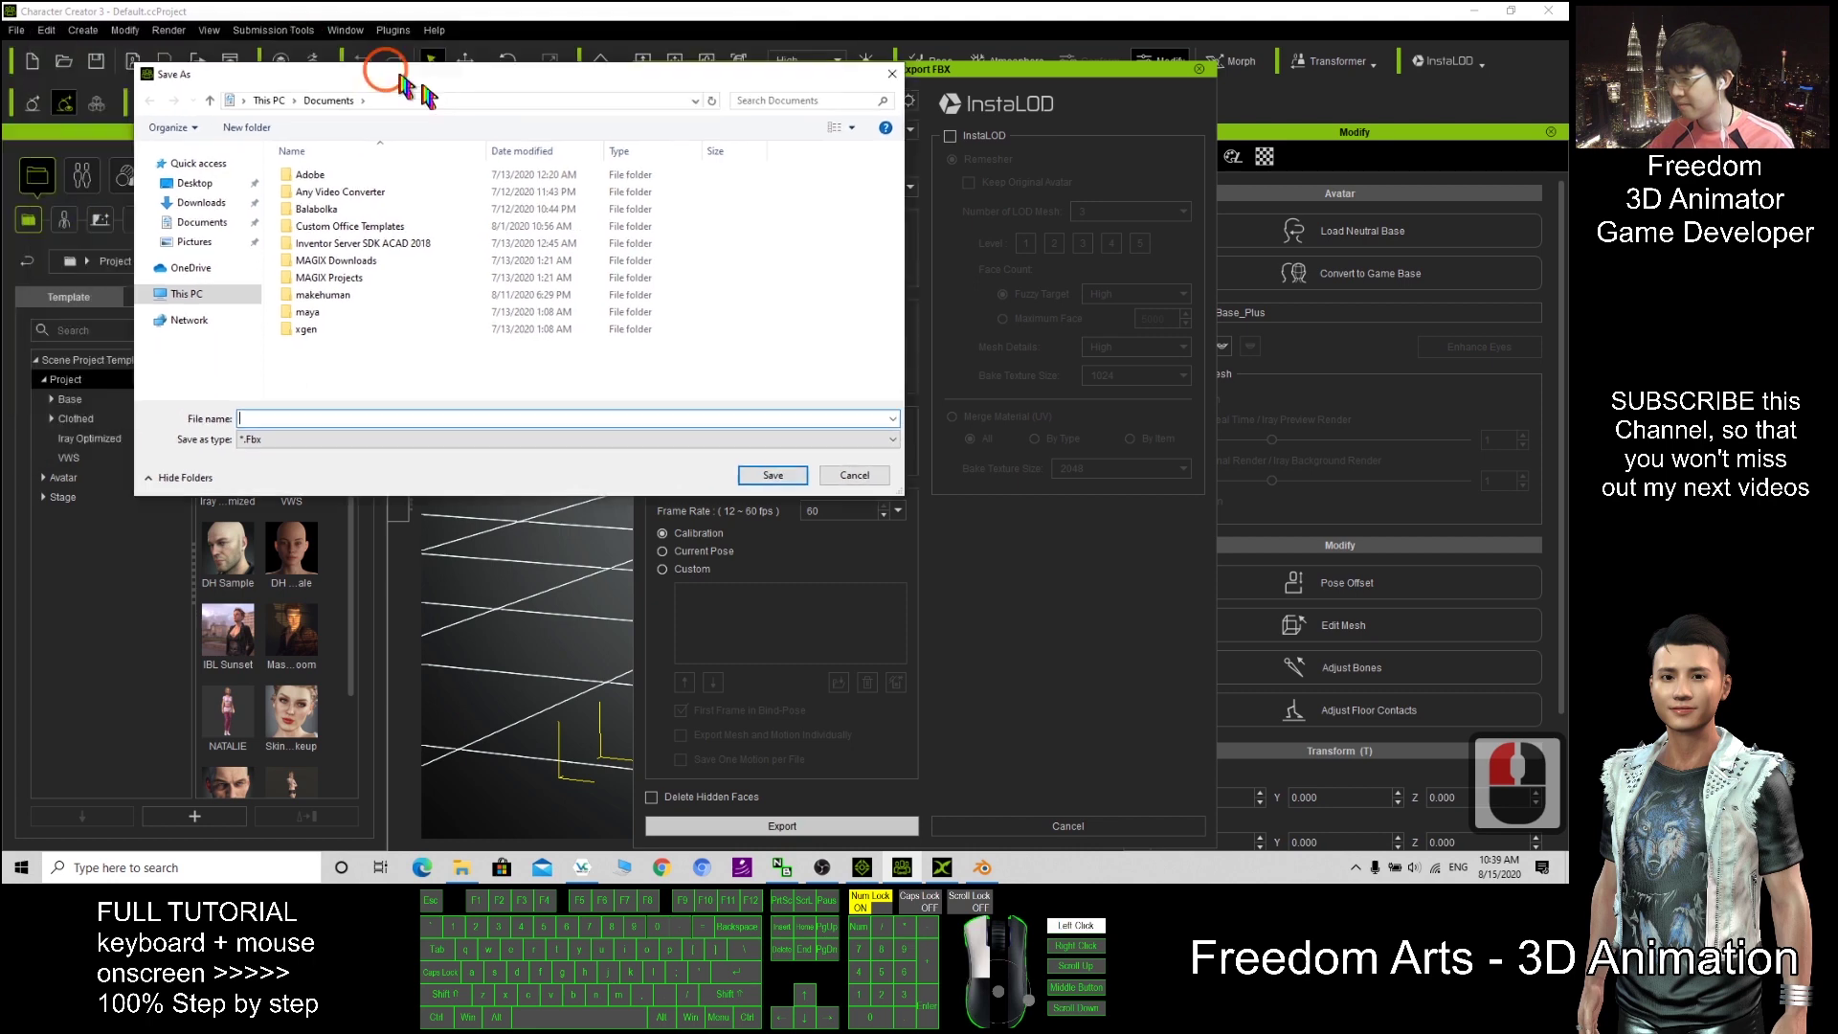
Step: Save the FBX export to the Desktop under the file name "cc3 character"
{"action": "double_click", "coordinate": [305, 234]}
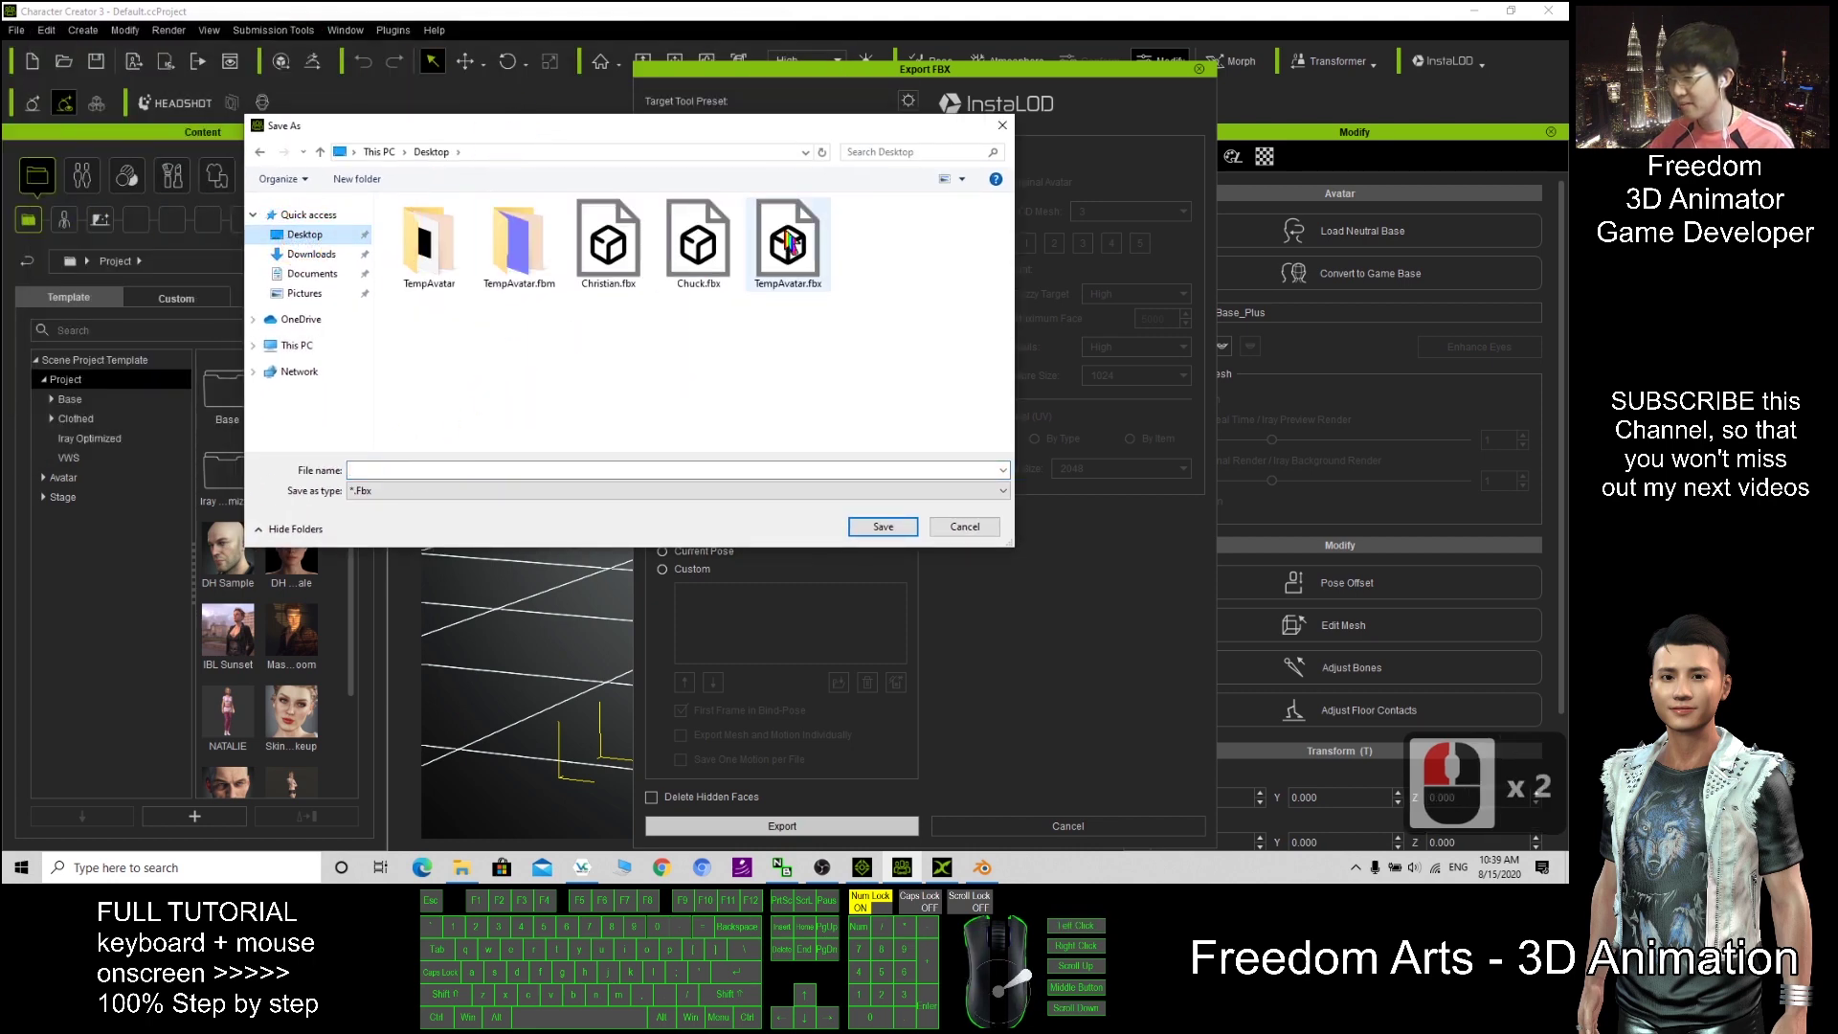
{"action": "left_click", "coordinate": [389, 468]}
{"action": "type", "text": "cc"}
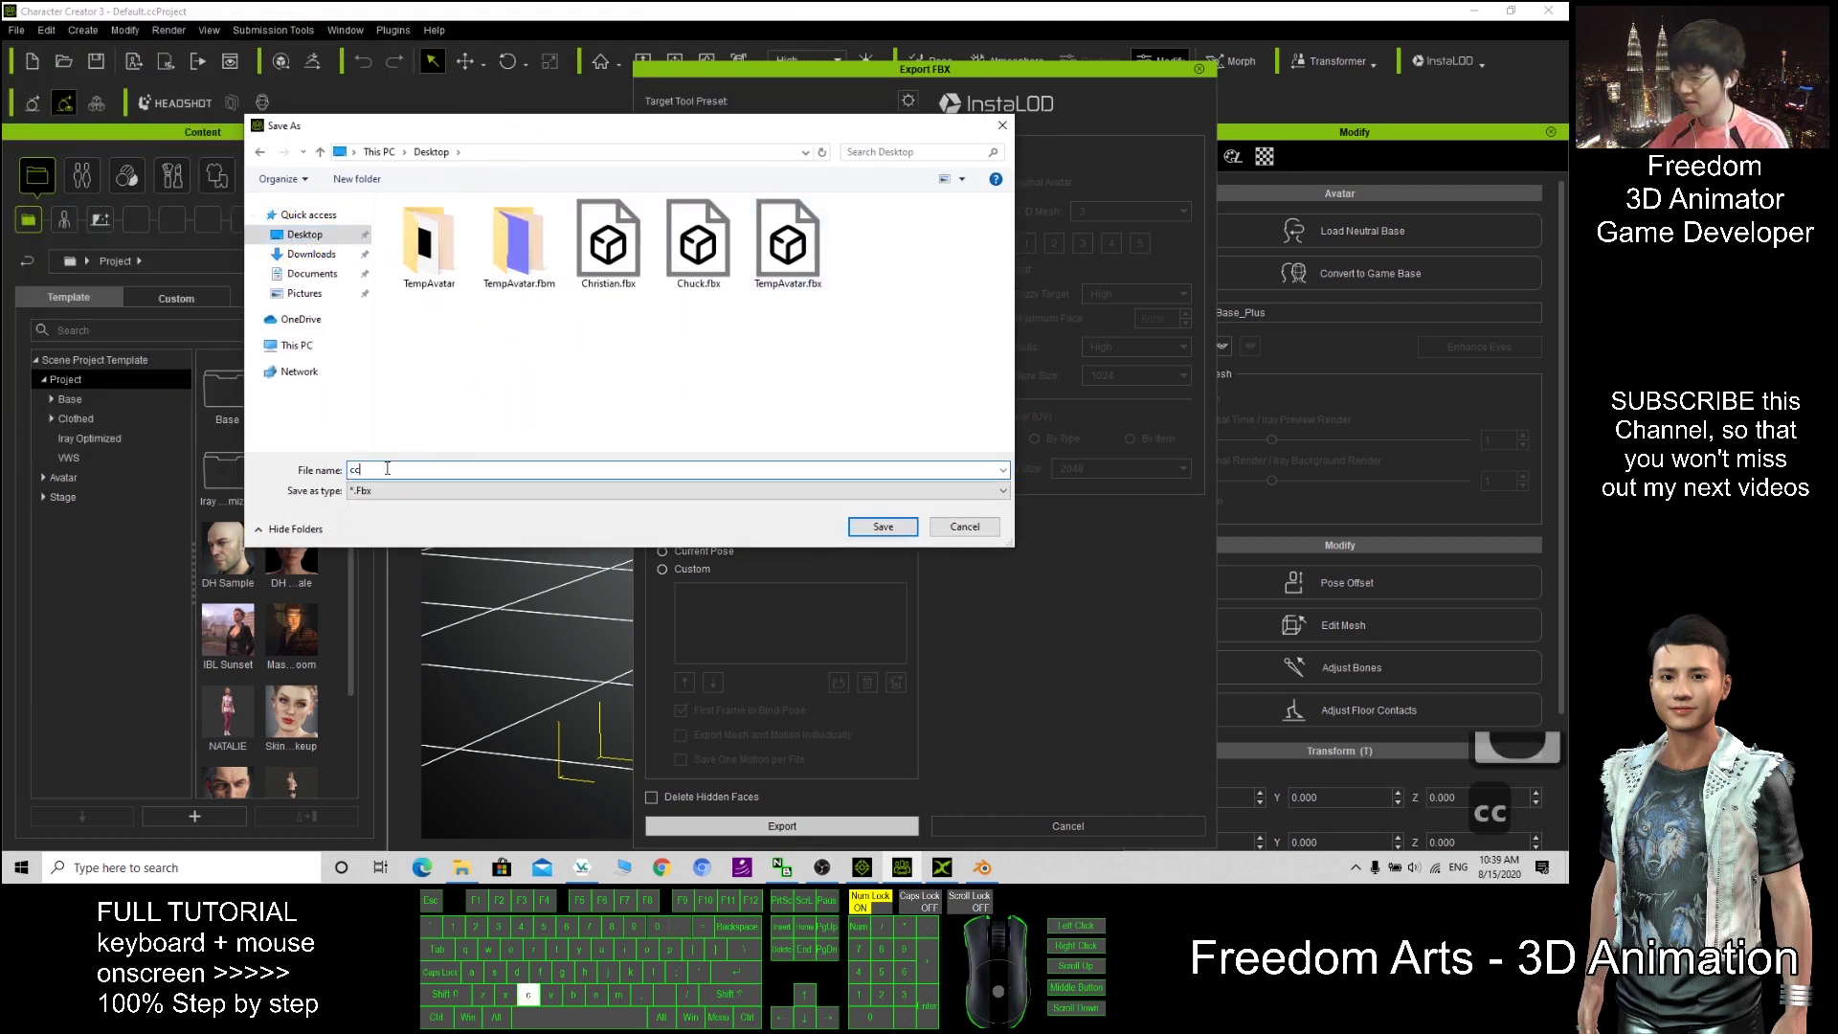
{"action": "key", "text": "BackSpace"}
{"action": "type", "text": "3 c"}
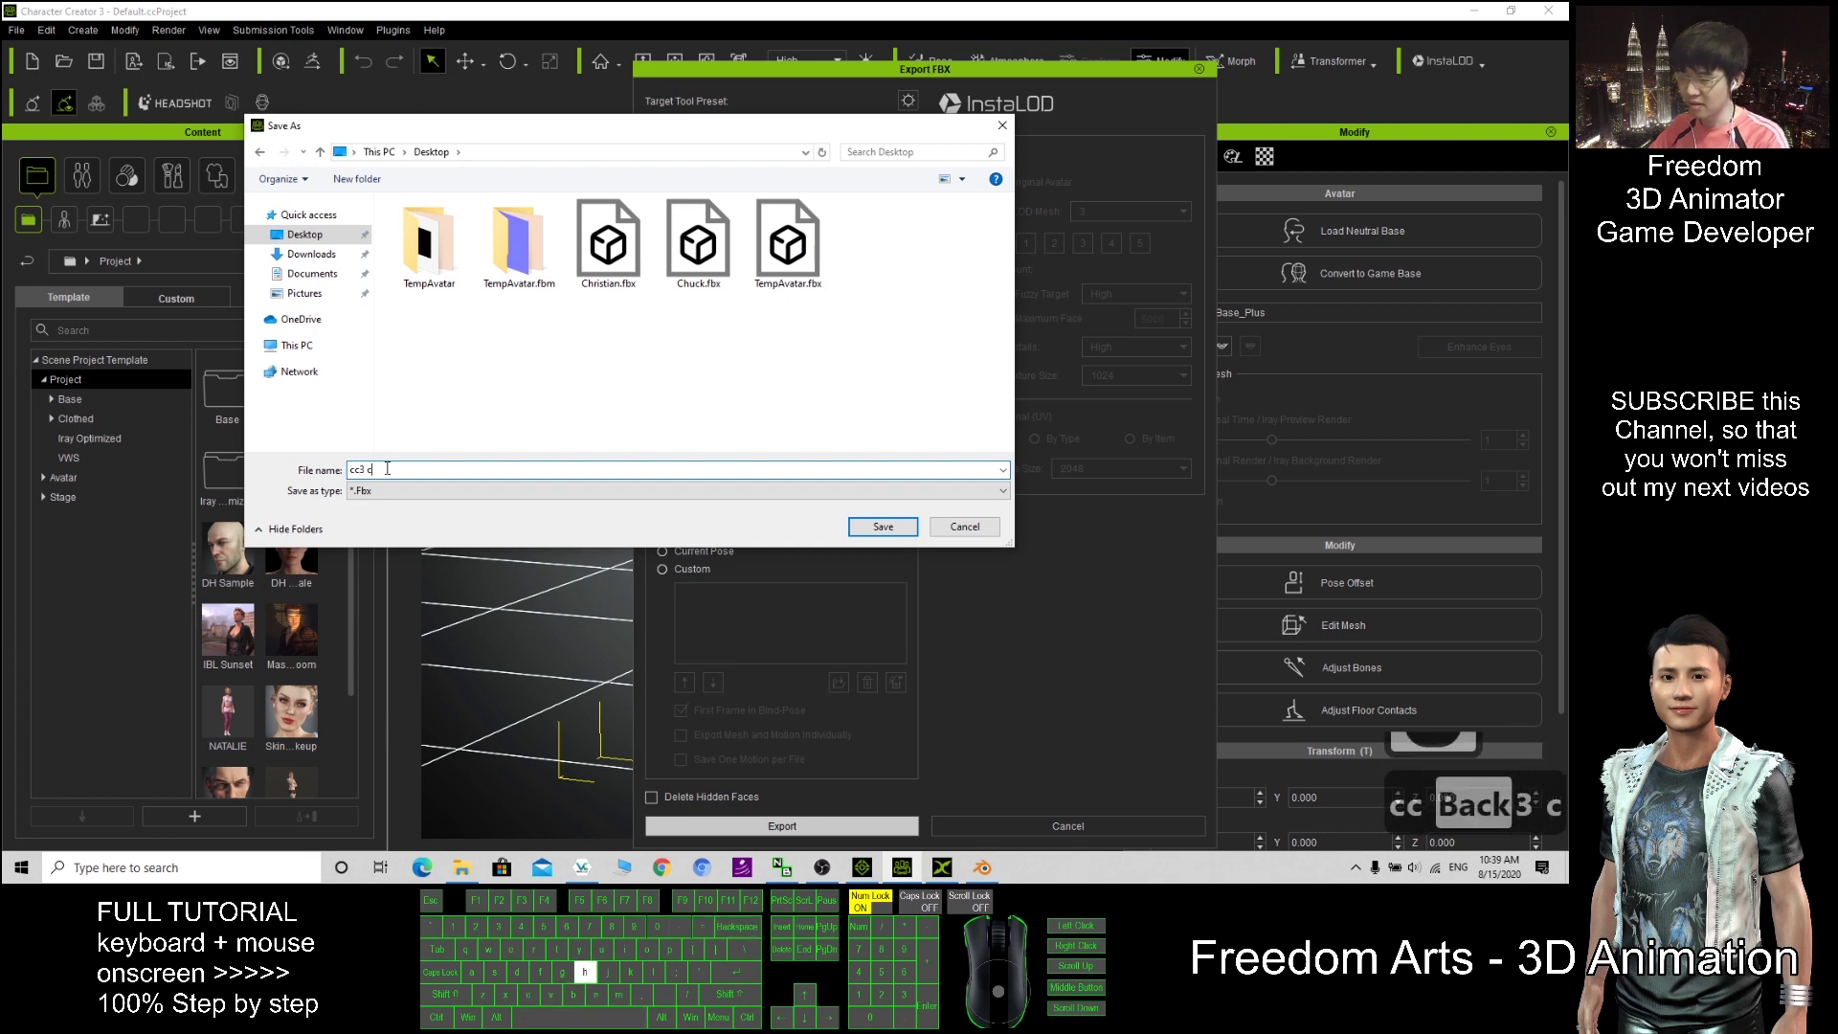
{"action": "type", "text": "haracter"}
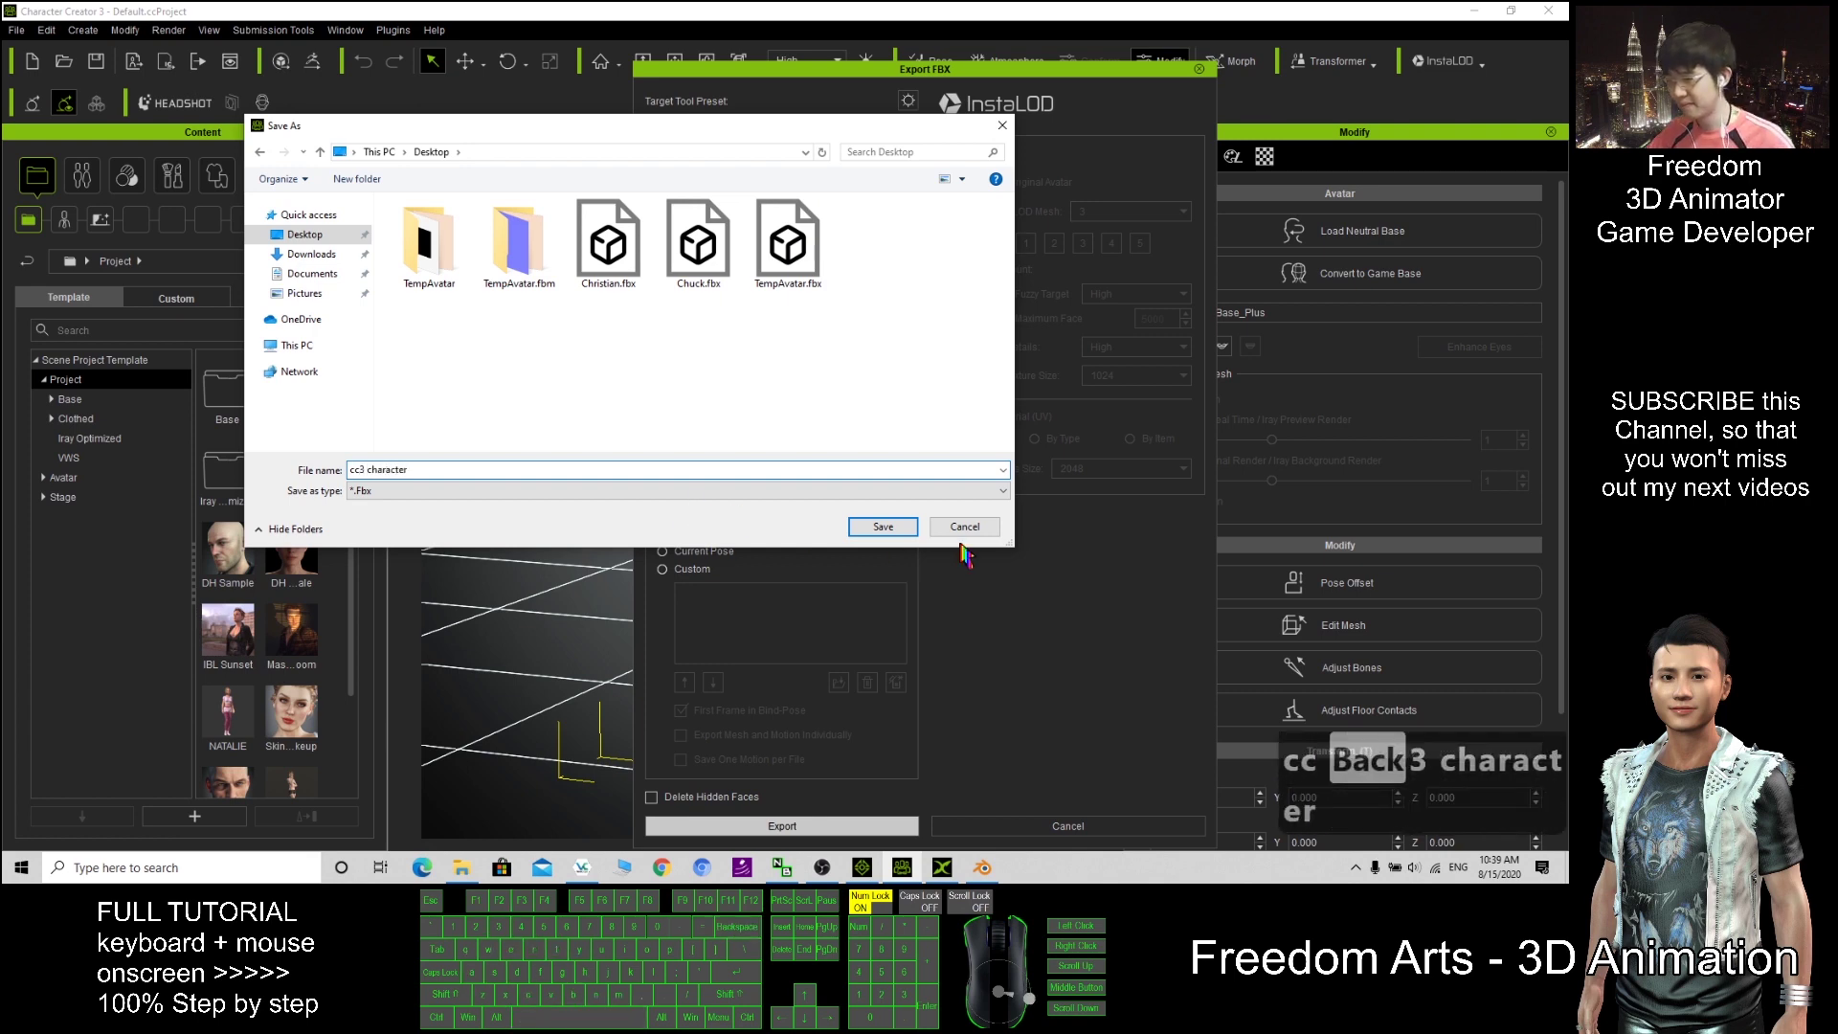
{"action": "left_click", "coordinate": [890, 526]}
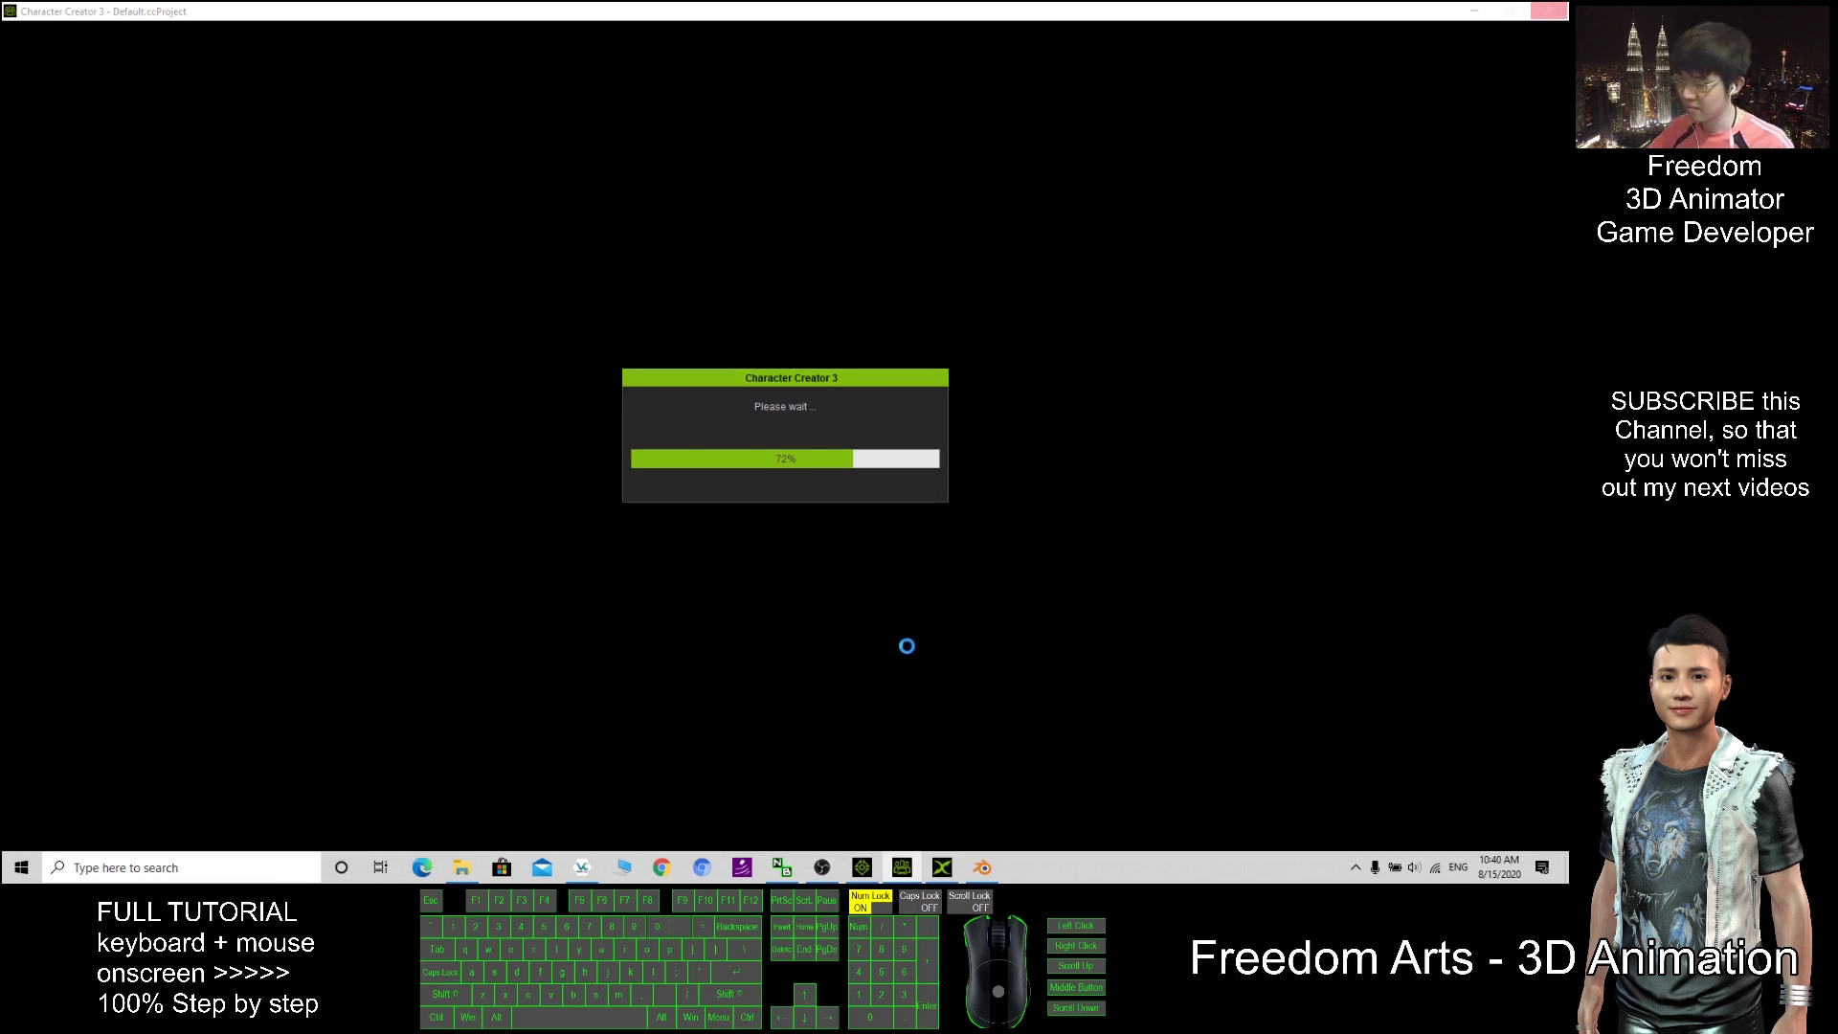
Step: Switch to Blender, start a new General file without saving the old scene, and delete the default cube
{"action": "left_click", "coordinate": [984, 868]}
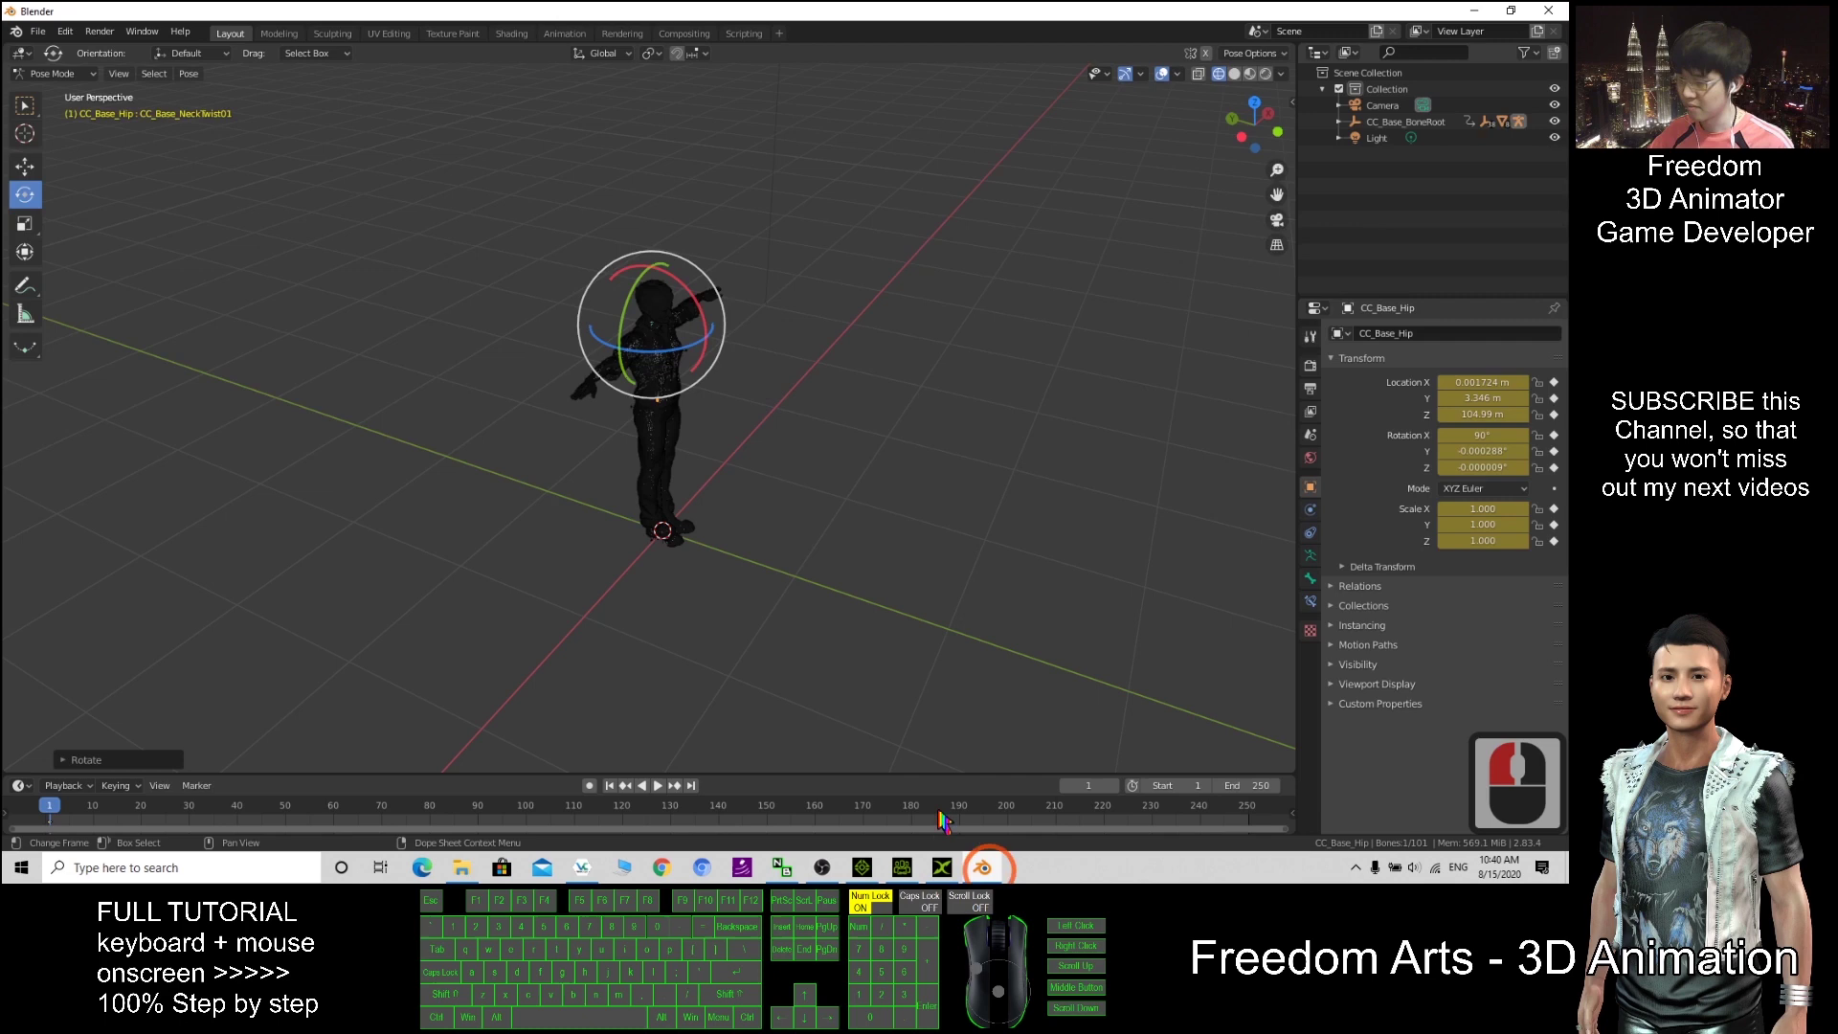
{"action": "left_click", "coordinate": [38, 30]}
{"action": "left_click", "coordinate": [48, 50]}
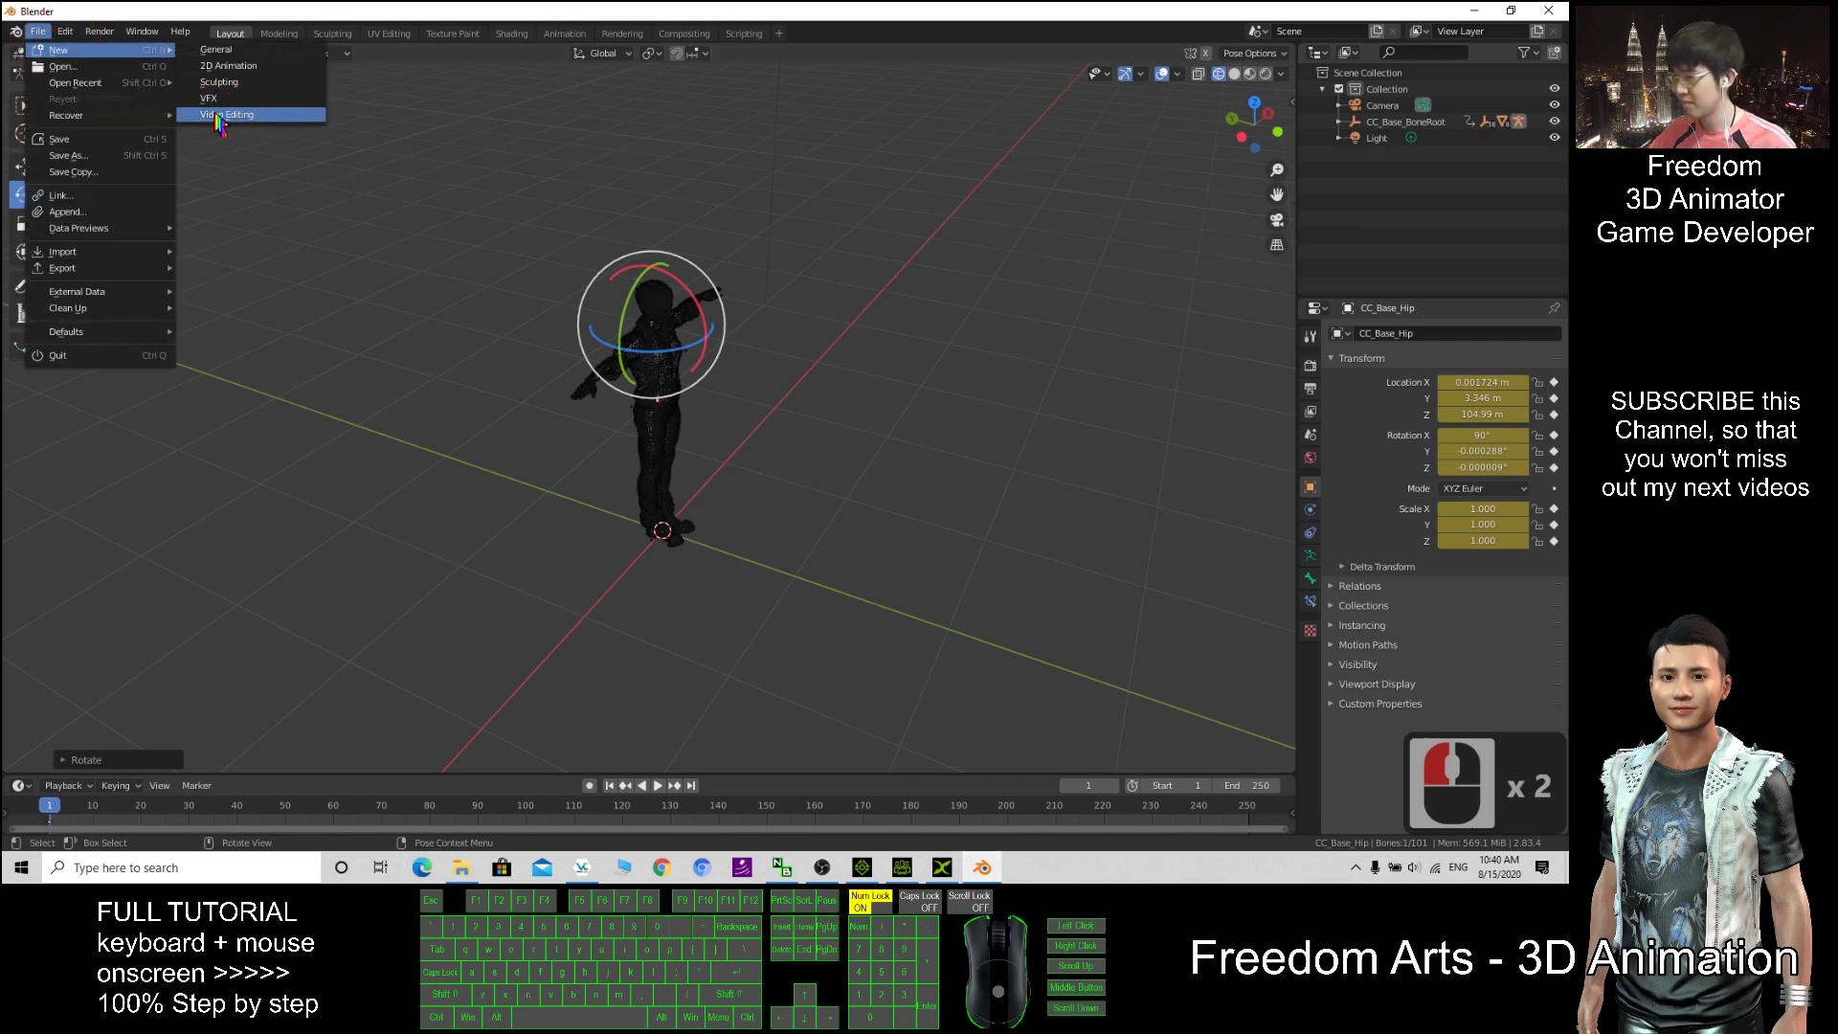
{"action": "left_click", "coordinate": [216, 49]}
{"action": "left_click", "coordinate": [831, 463]}
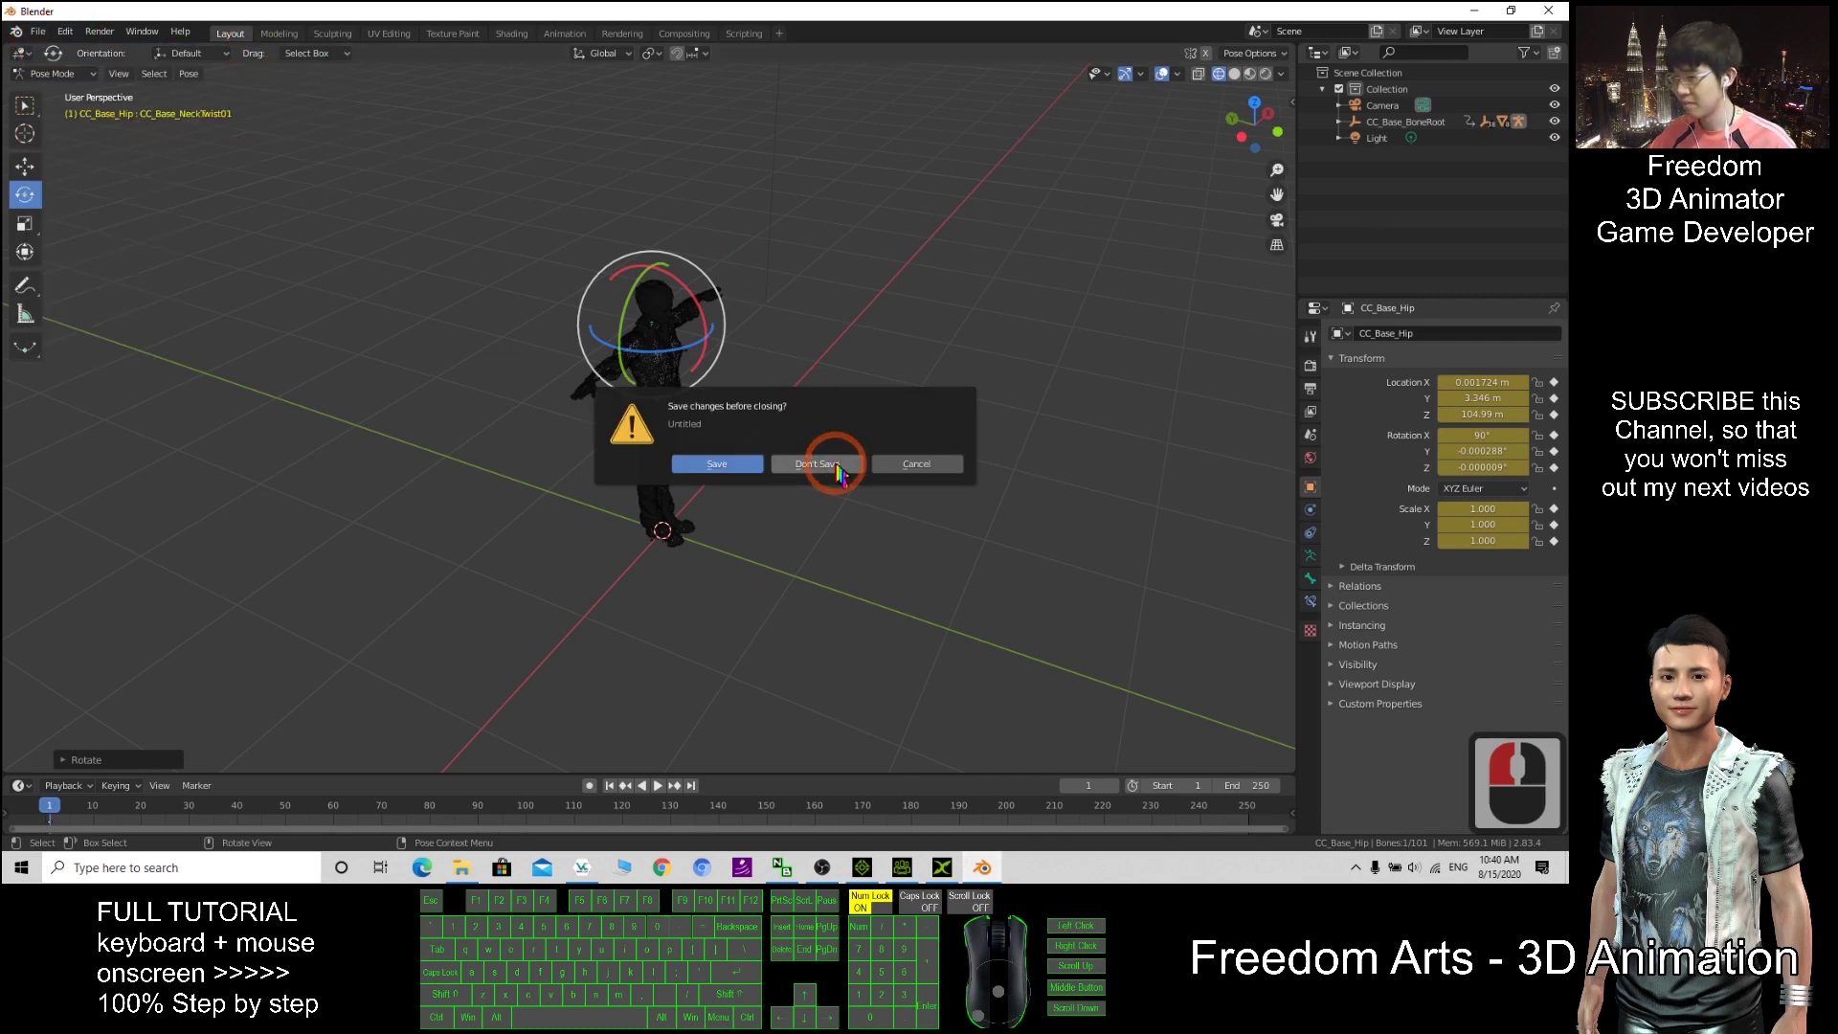
{"action": "left_click", "coordinate": [660, 188]}
{"action": "left_click", "coordinate": [668, 381]}
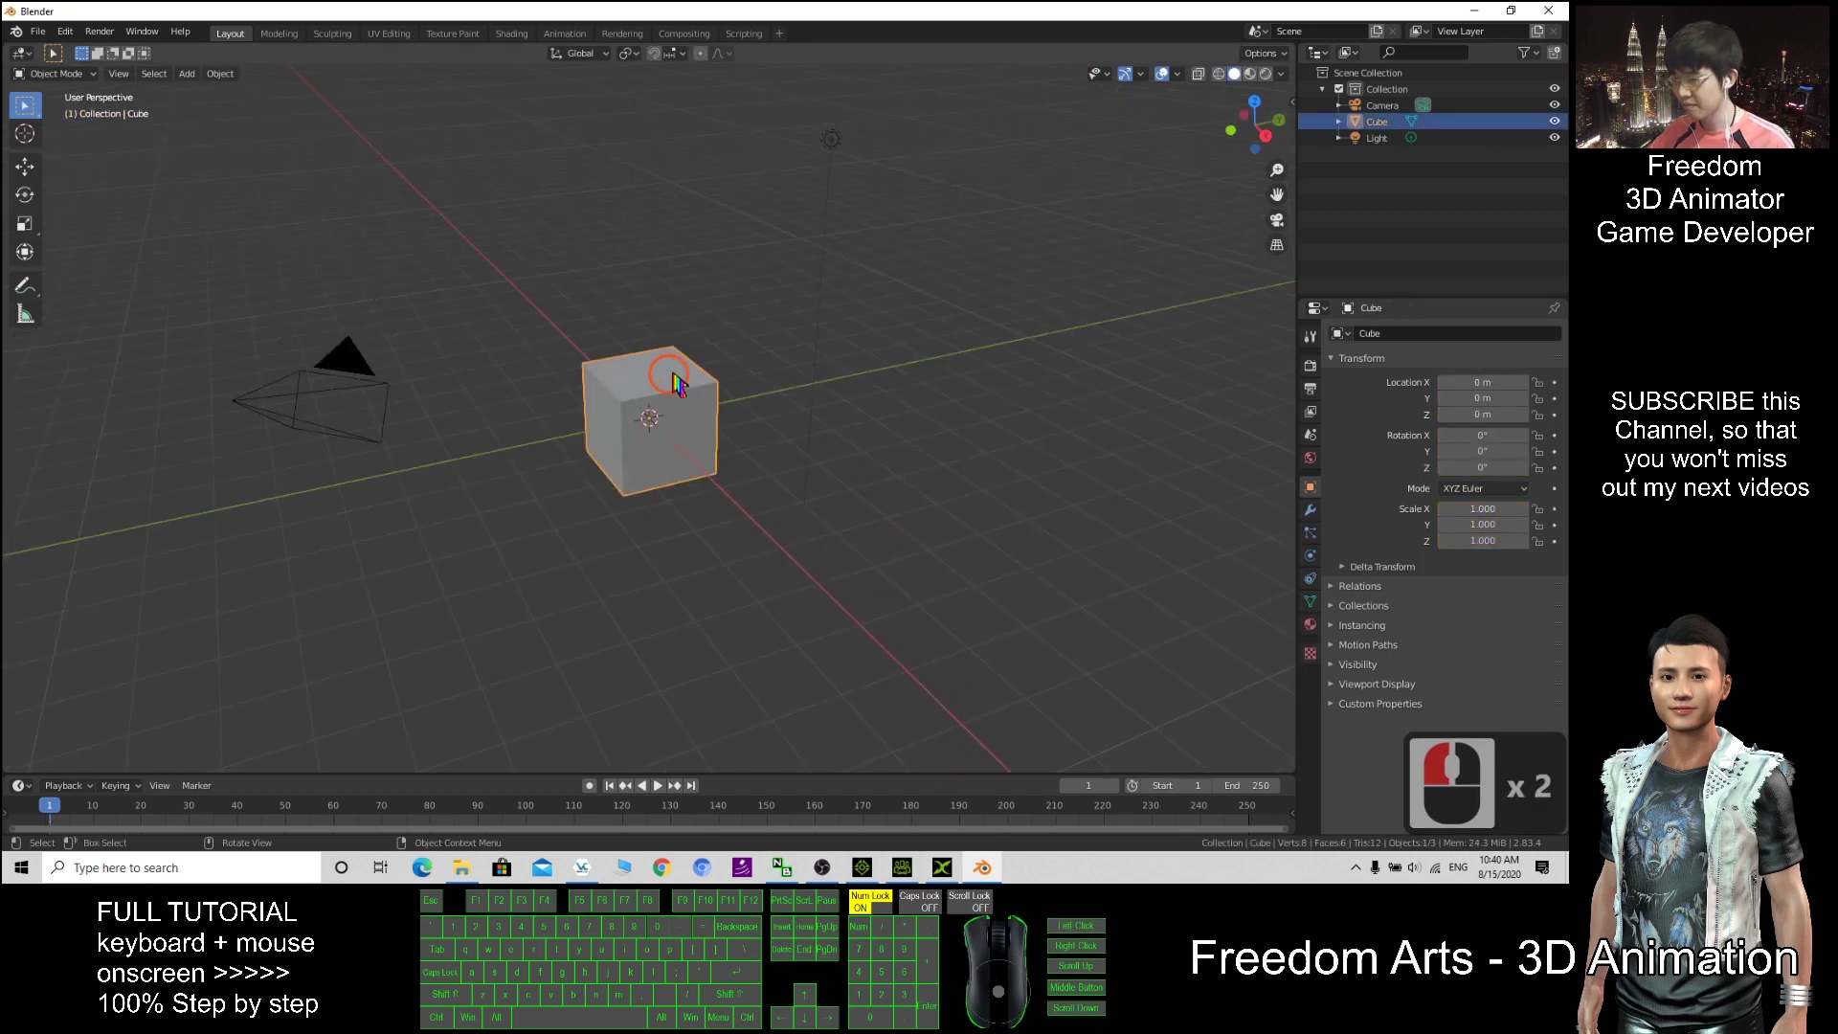
{"action": "key", "text": "Delete"}
Step: Minimize the Blender, Character Creator and iClone windows to reach the desktop, and open the exported cc3 character FBX file
{"action": "left_click_drag", "start_coordinate": [812, 12], "coordinate": [898, 113]}
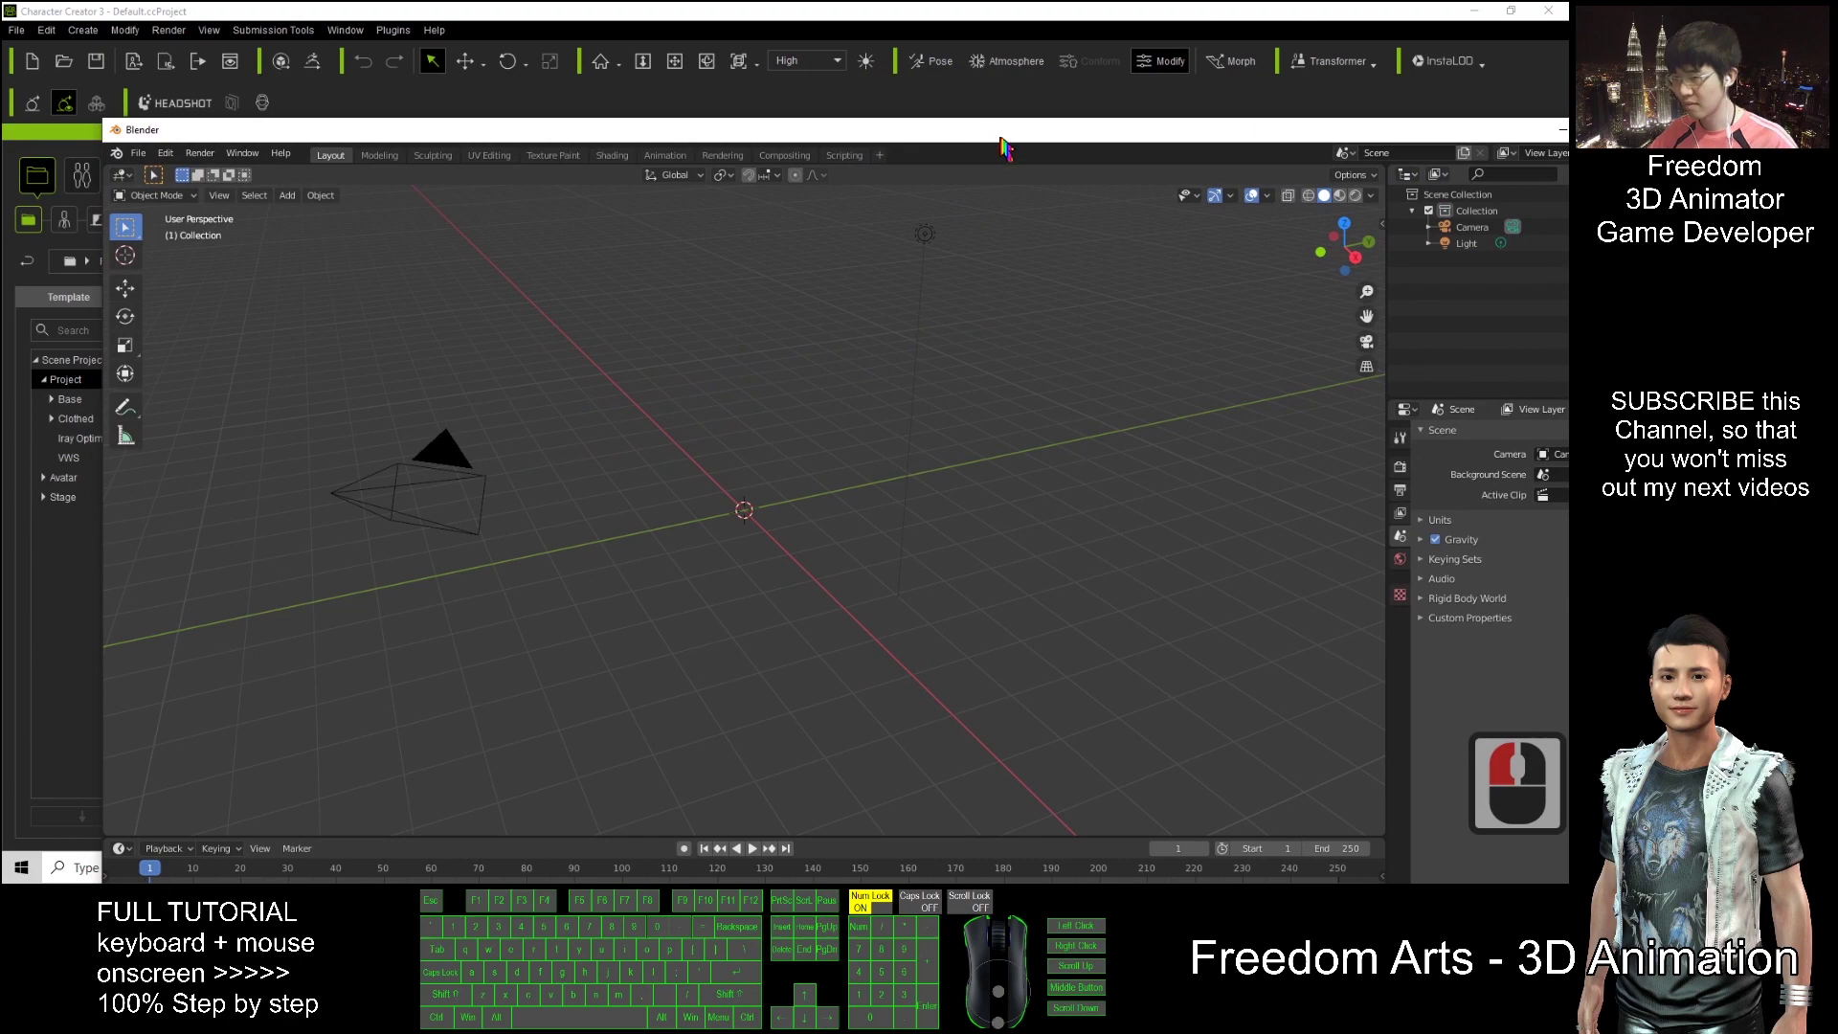
{"action": "left_click_drag", "start_coordinate": [1004, 146], "coordinate": [853, 99]}
{"action": "left_click", "coordinate": [1417, 80]}
{"action": "double_click", "coordinate": [938, 433]}
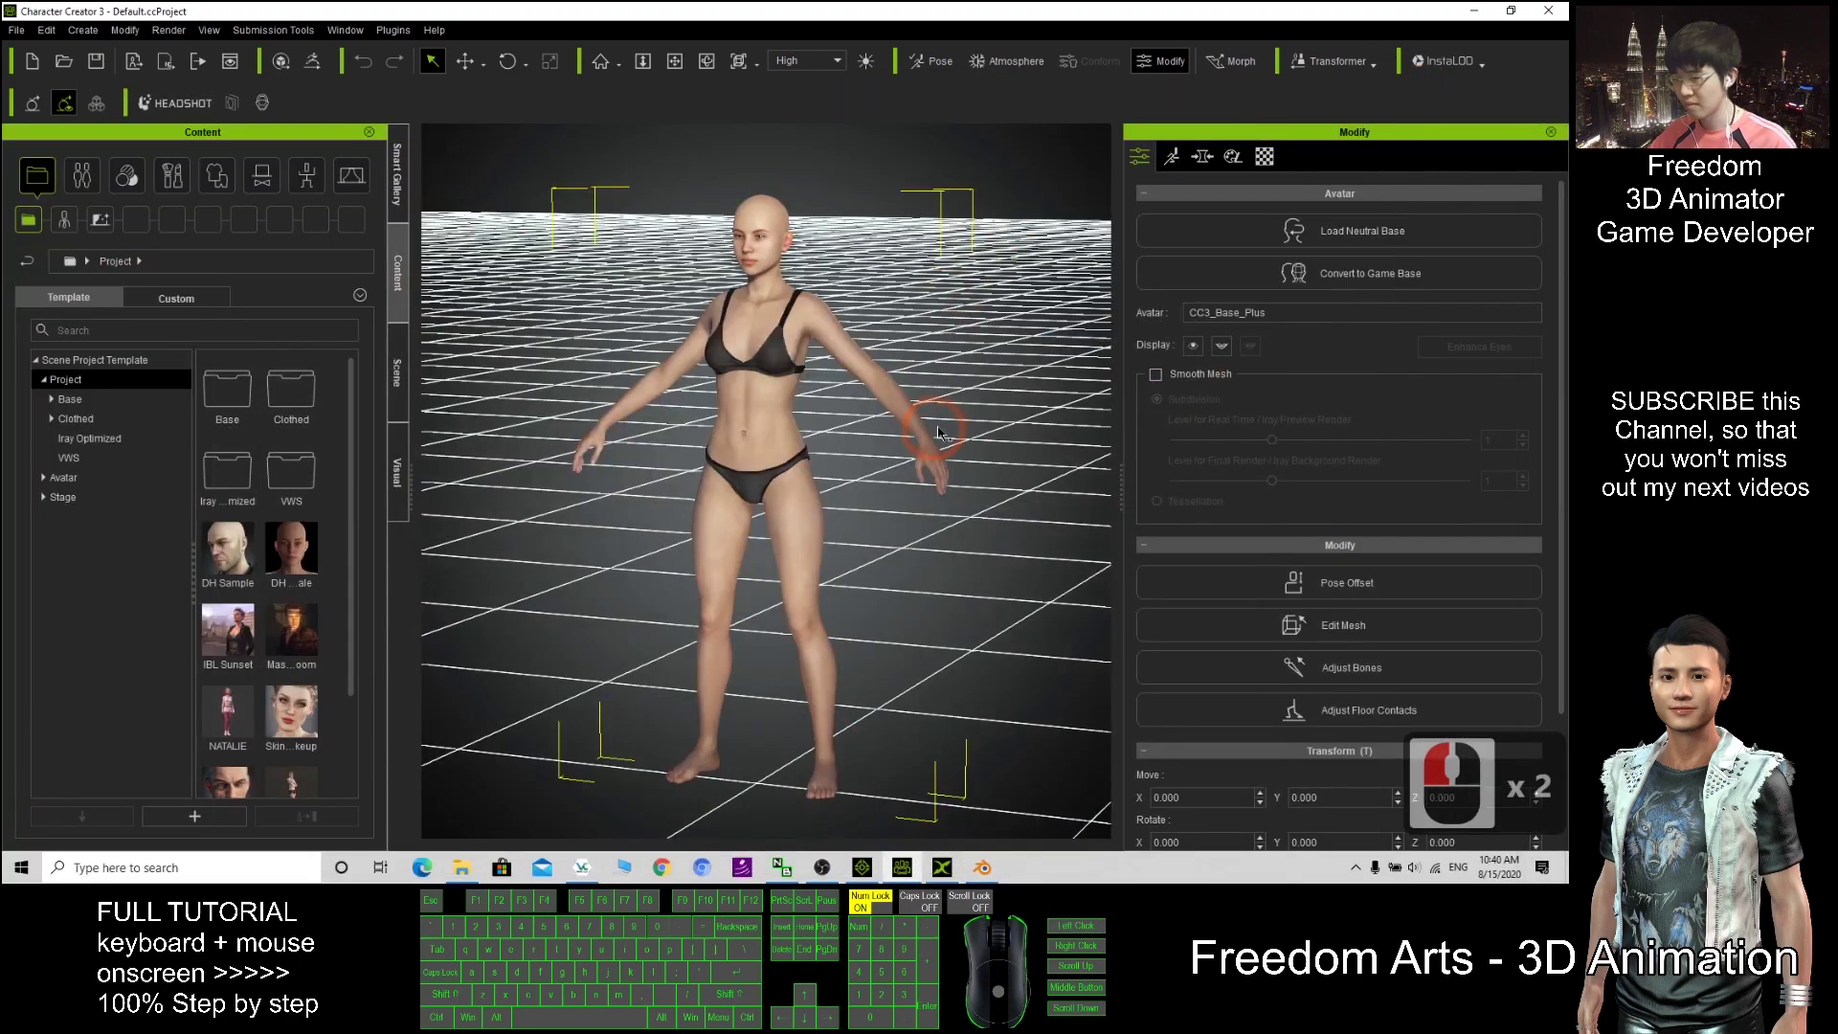
{"action": "left_click", "coordinate": [1472, 10]}
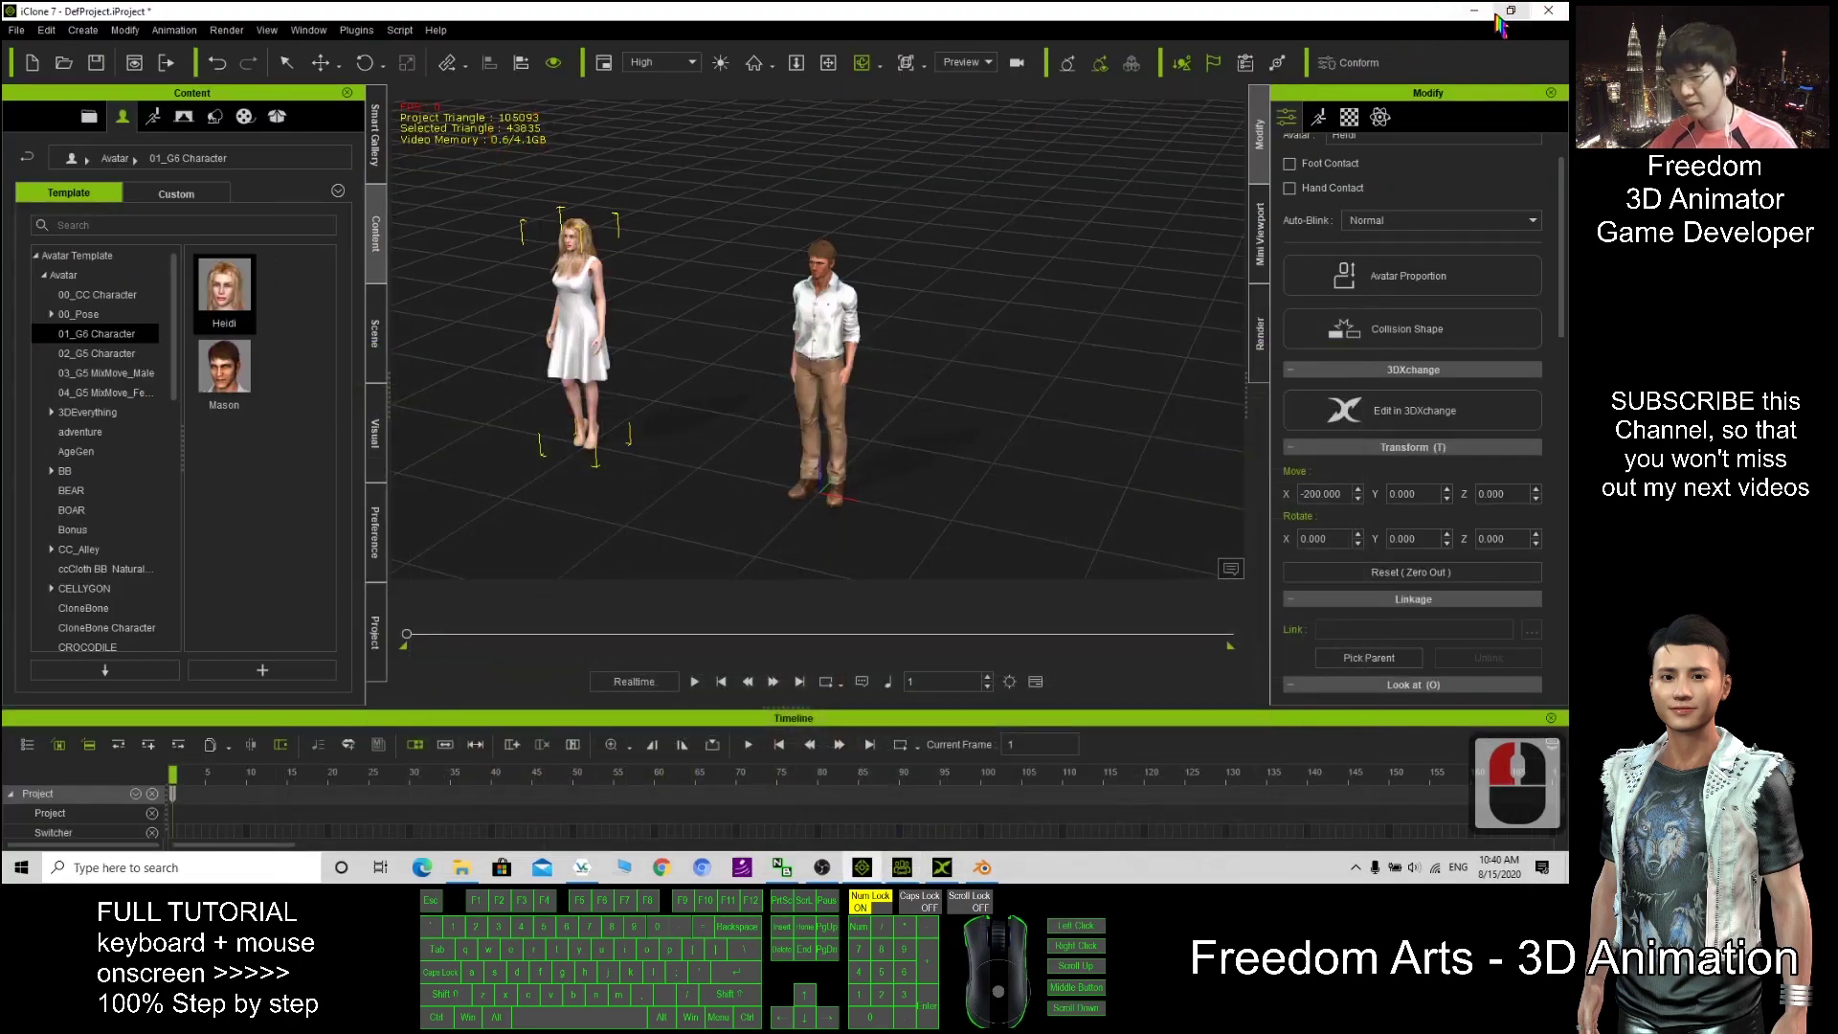
{"action": "left_click", "coordinate": [1474, 11]}
{"action": "double_click", "coordinate": [94, 37]}
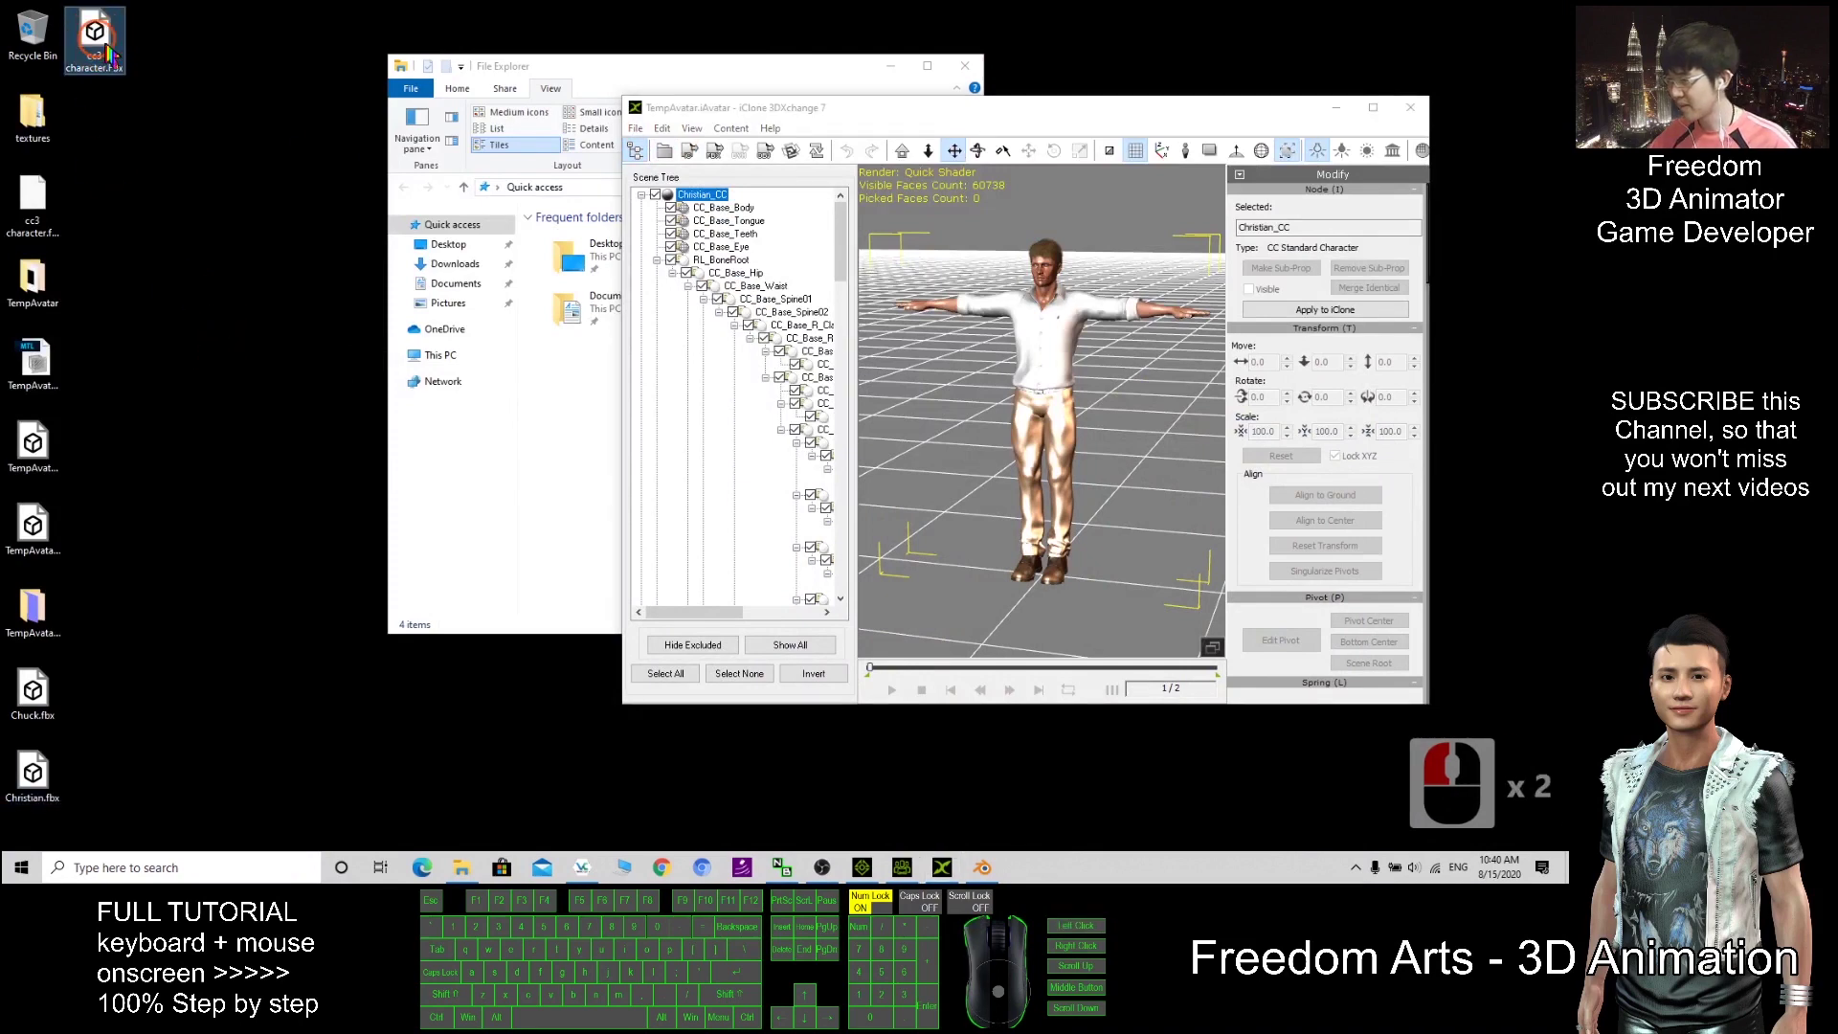